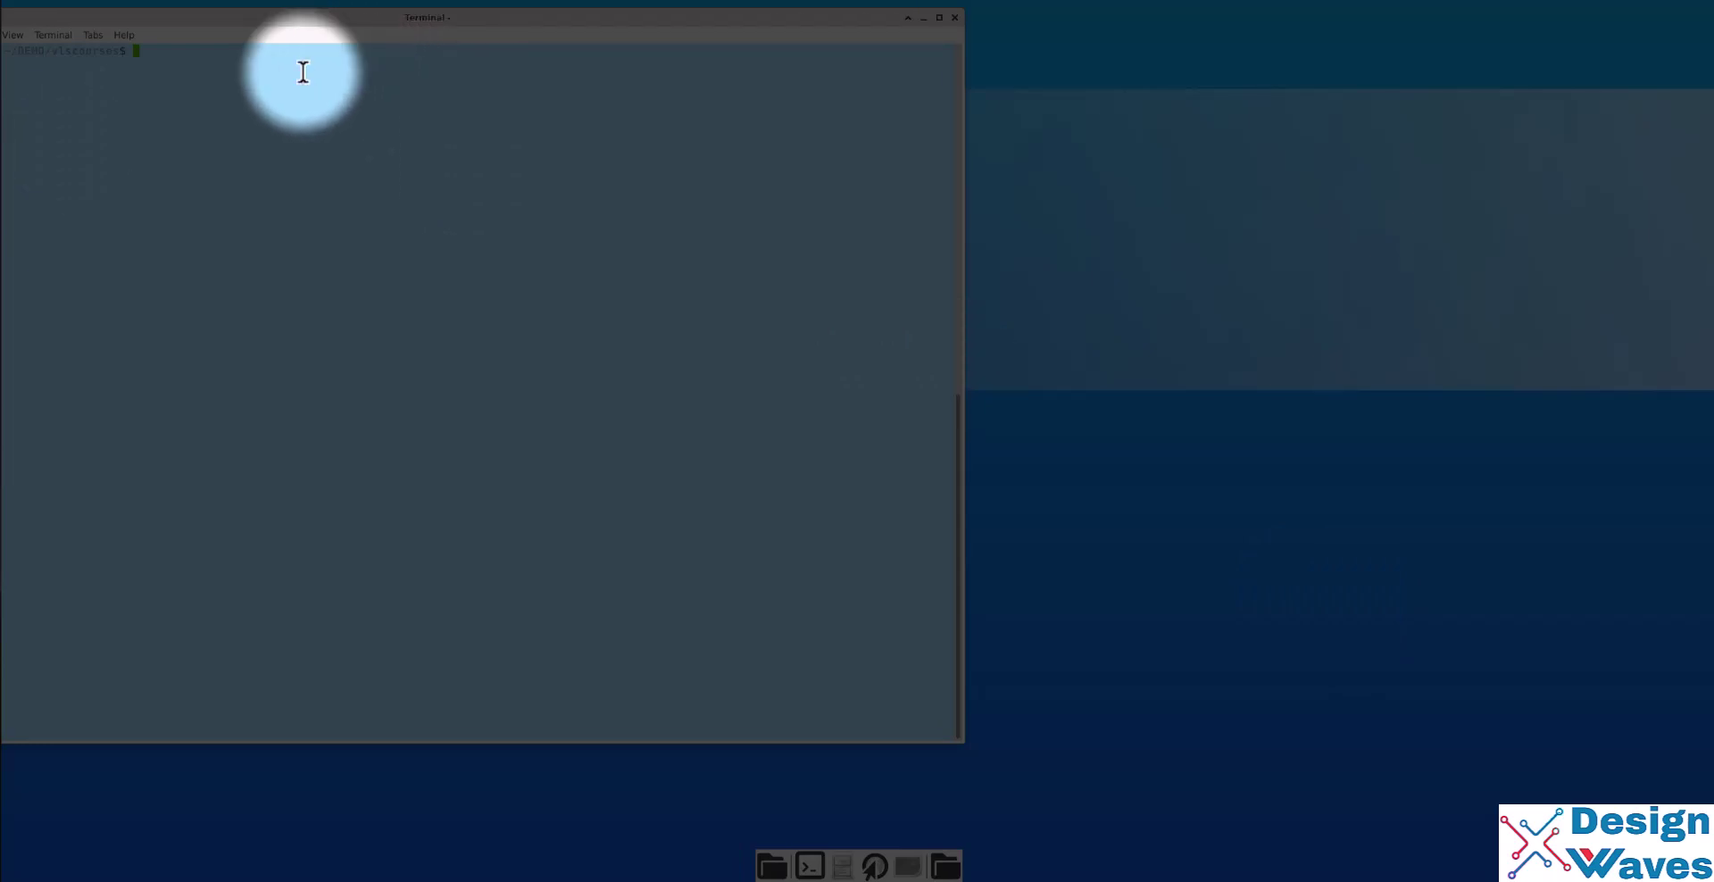
List the contents of the working directory and clear the terminal.
text(ls)
key(Return)
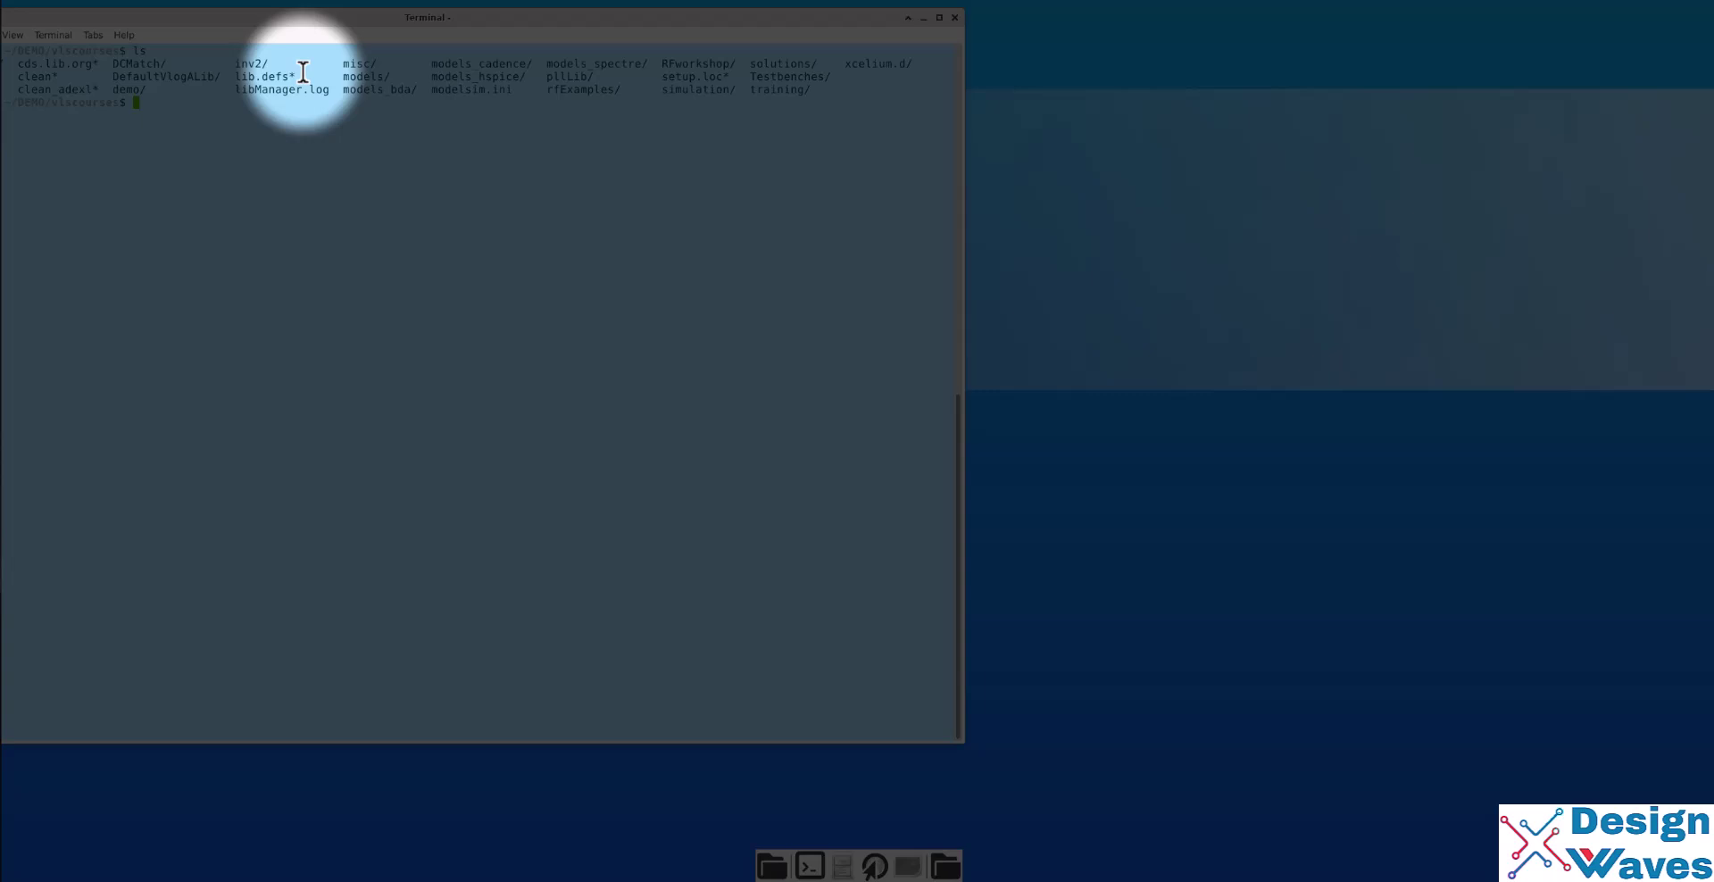
text(clear)
key(Return)
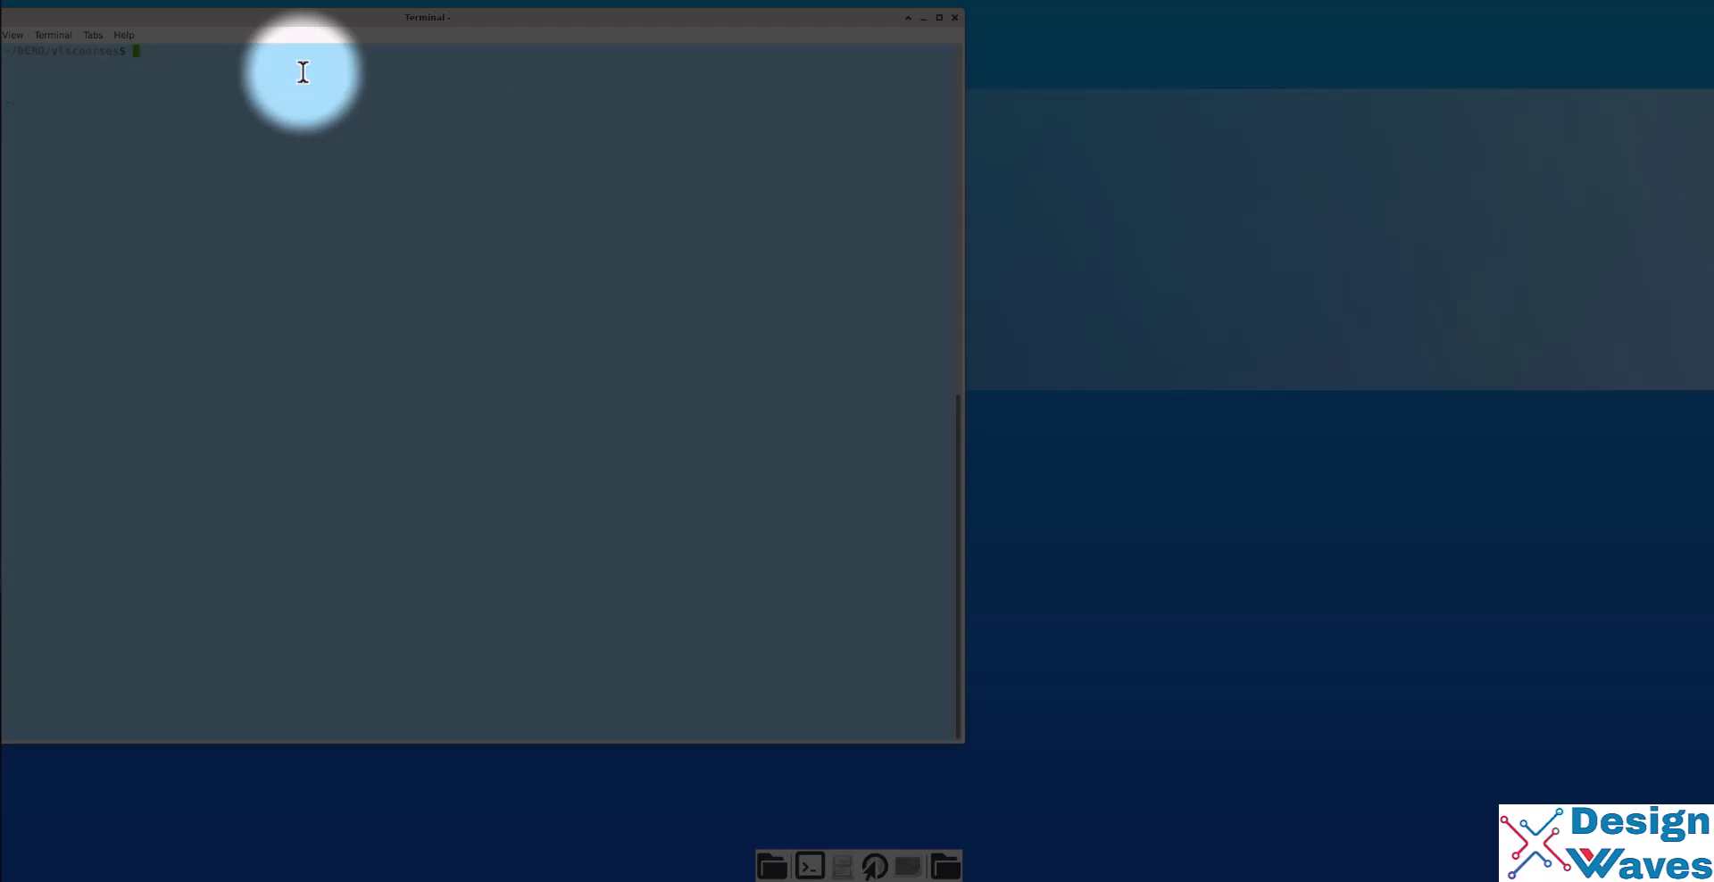
Run cdir and launch Virtuoso in the background with cds1.log as its log file.
text(cdir)
key(Return)
text(virtuoso -log cds1.l)
text(g)
key(BackSpace)
key(BackSpace)
text(og &)
key(Return)
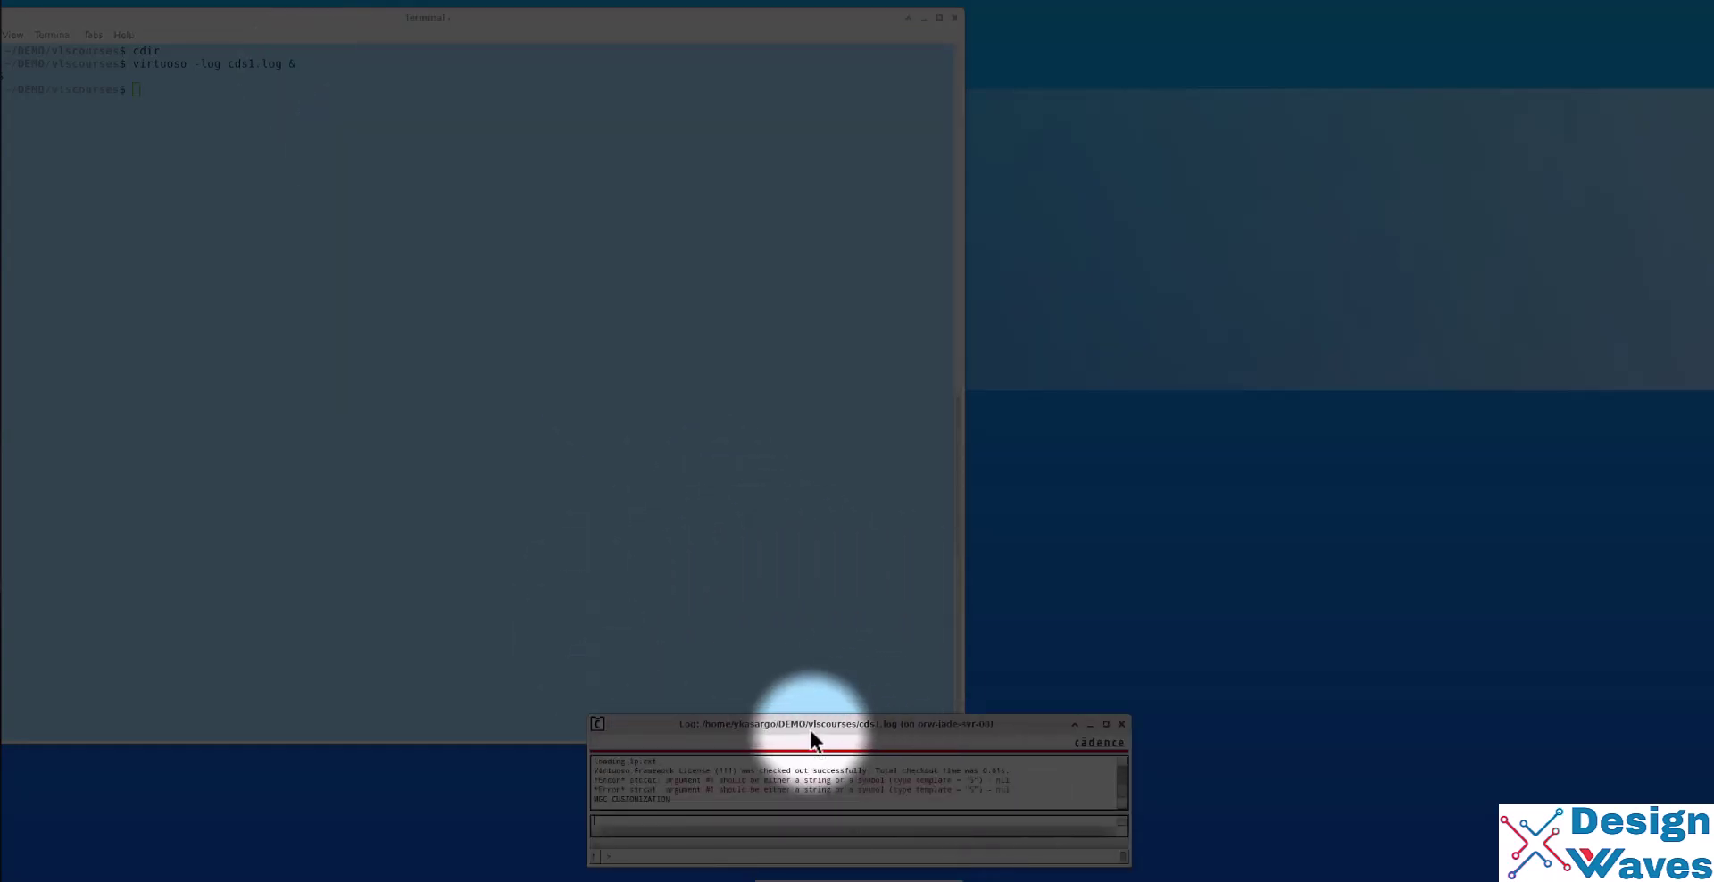
Open the Library Manager from the Virtuoso log window.
drag(789, 724, 698, 721)
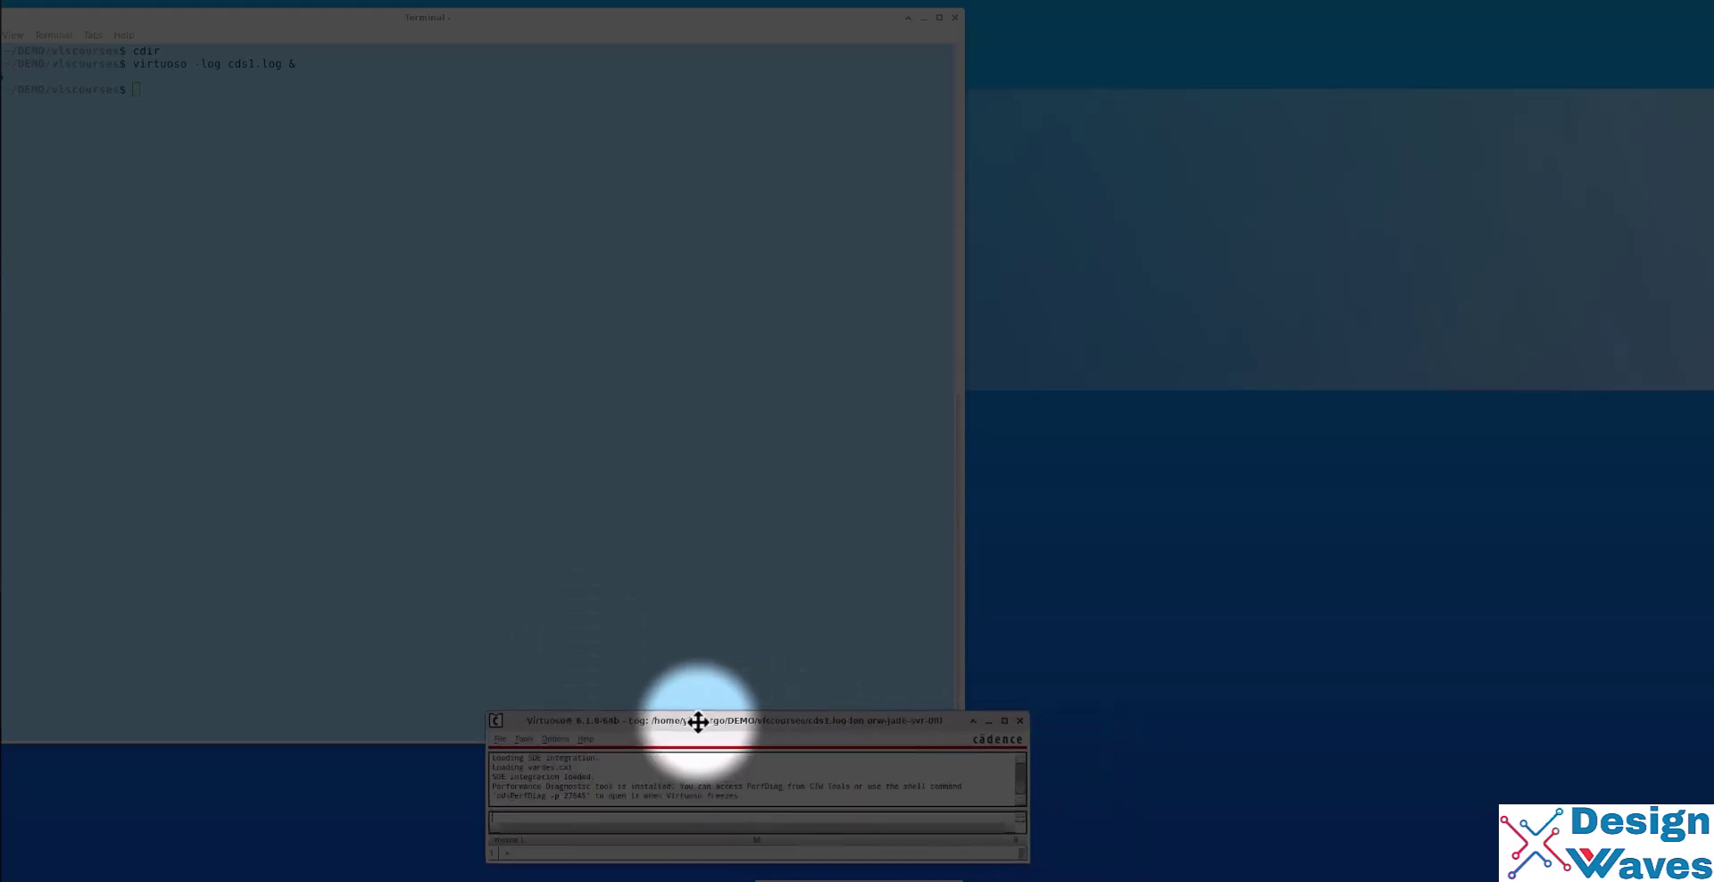
click(524, 739)
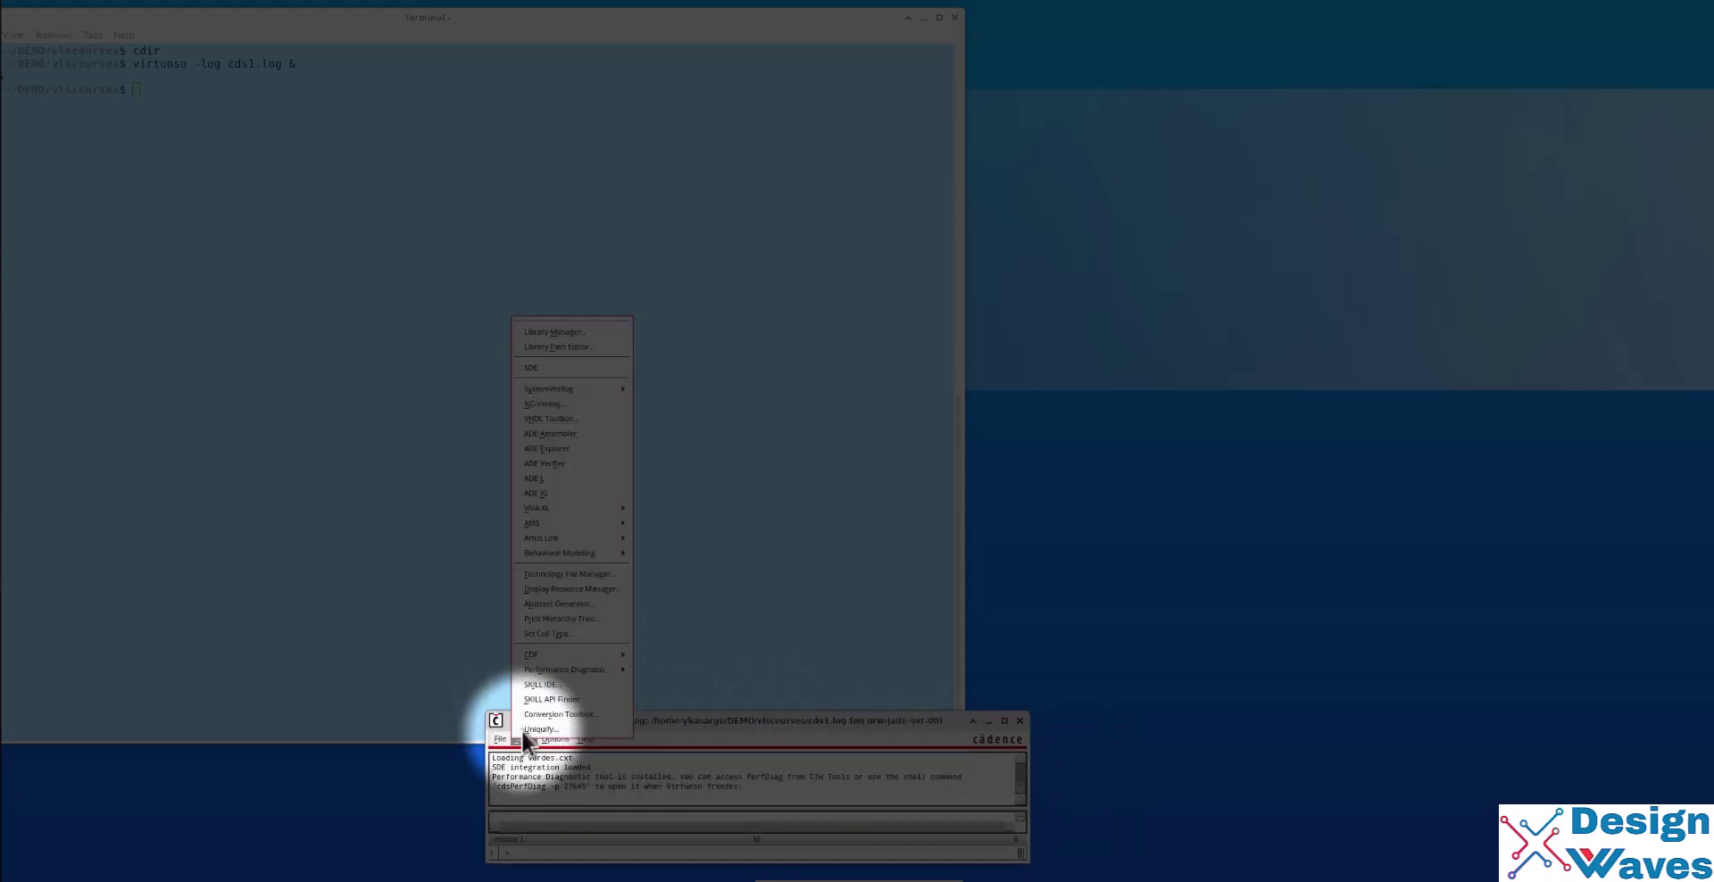
click(557, 332)
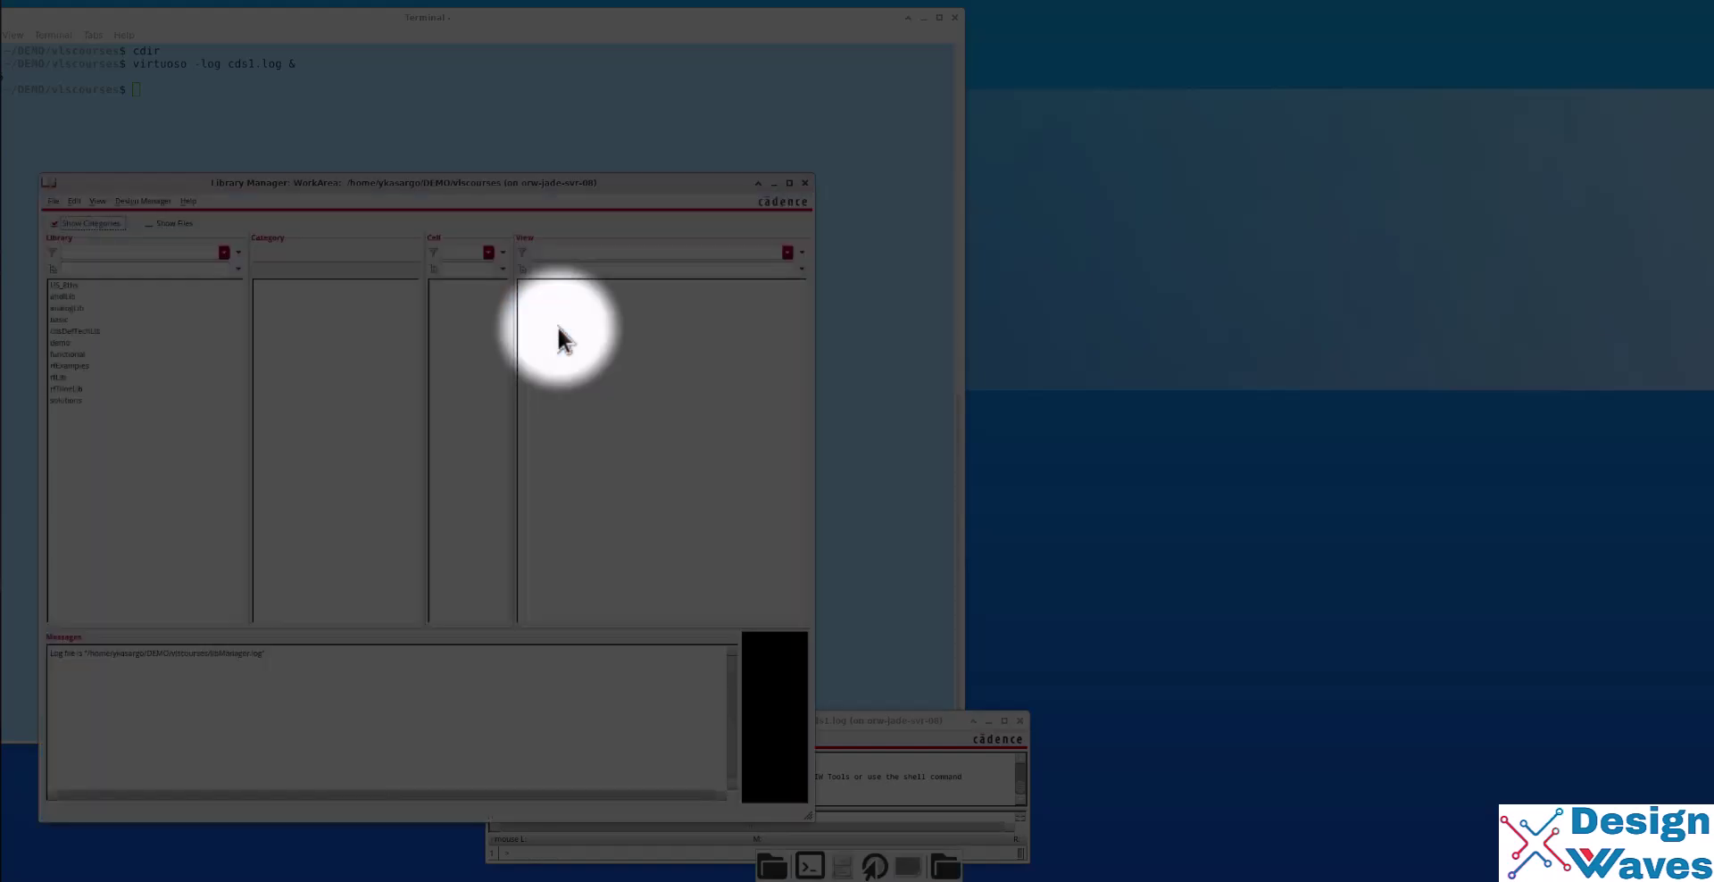
Open the schematic view of the mixedSignal_test cell in the demo library and place its window beside the Library Manager.
click(59, 342)
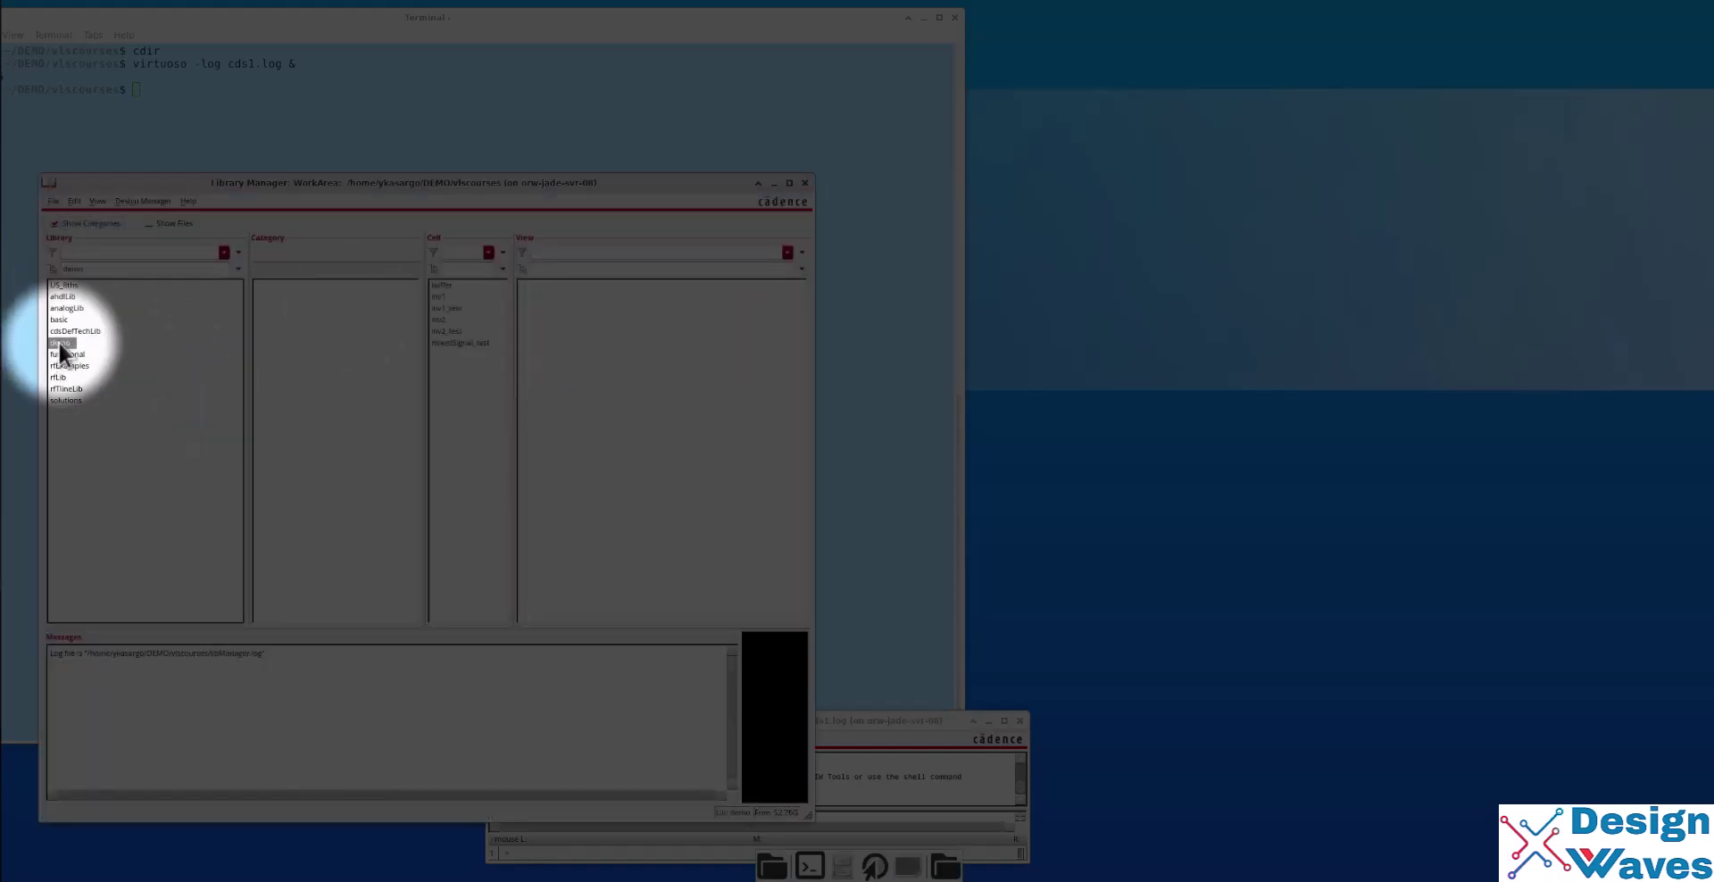
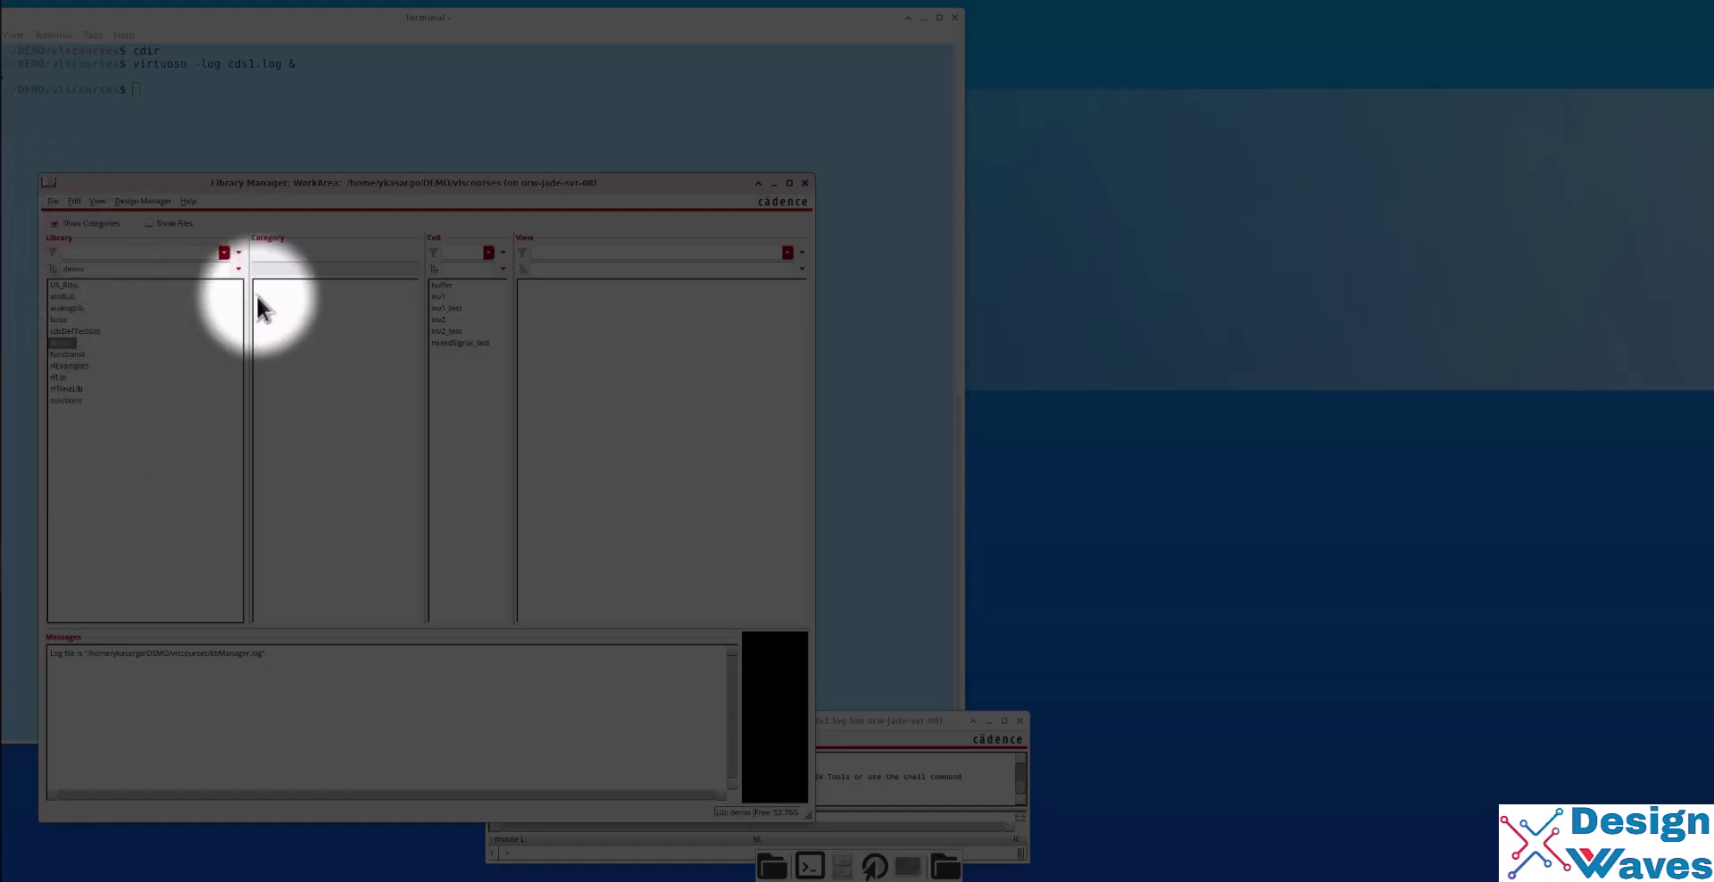
click(438, 321)
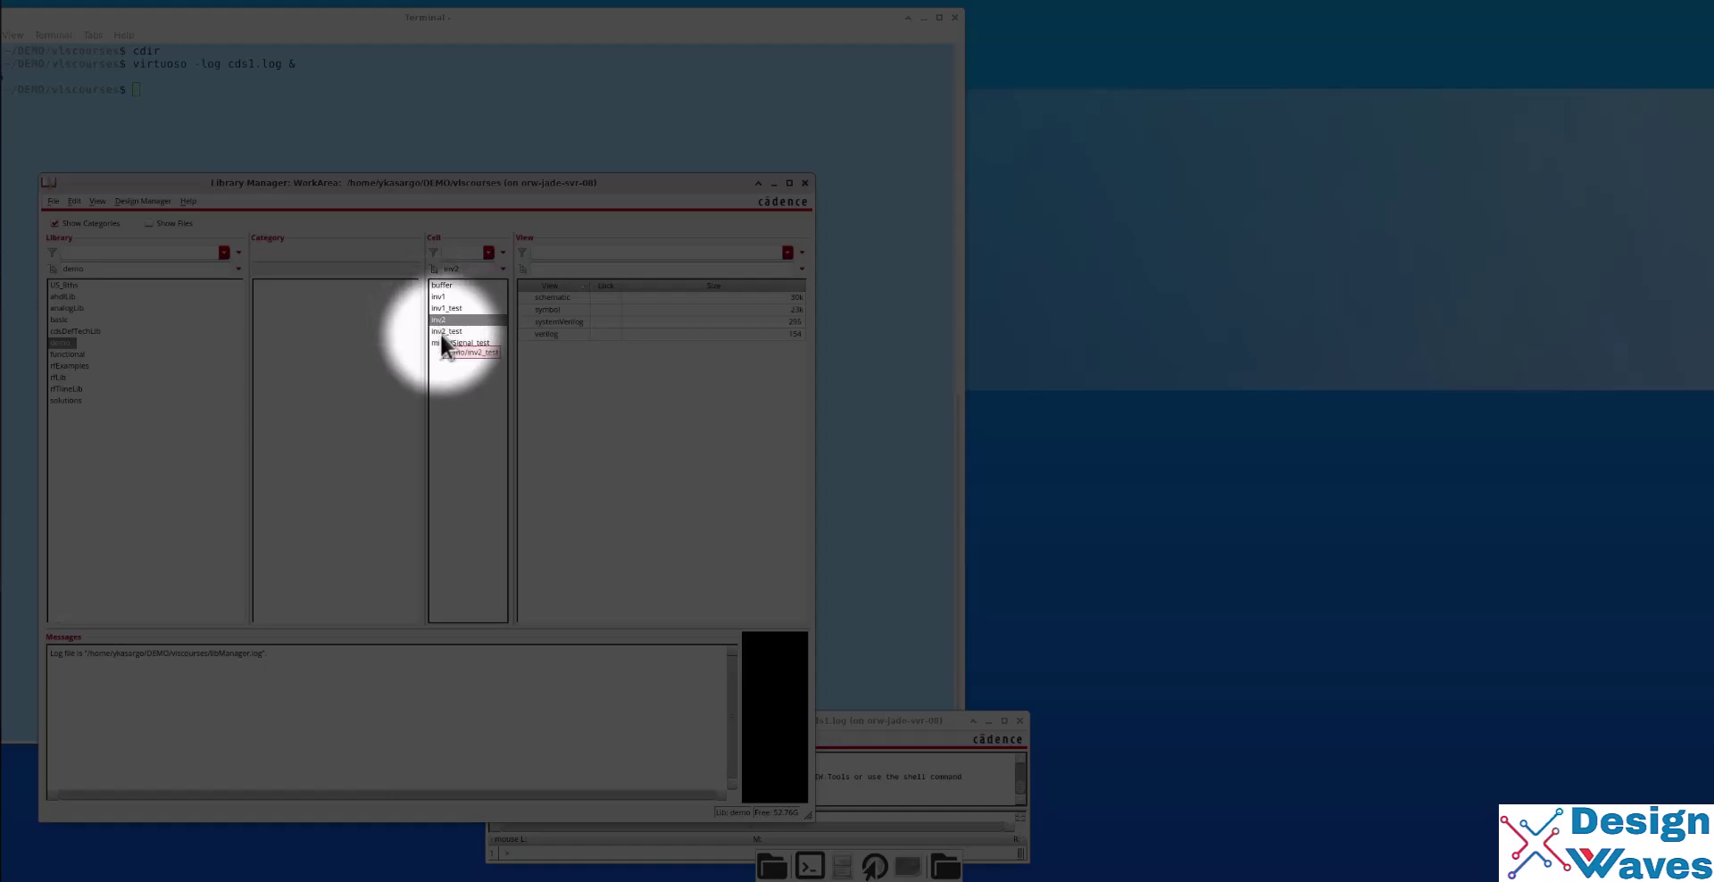
click(441, 331)
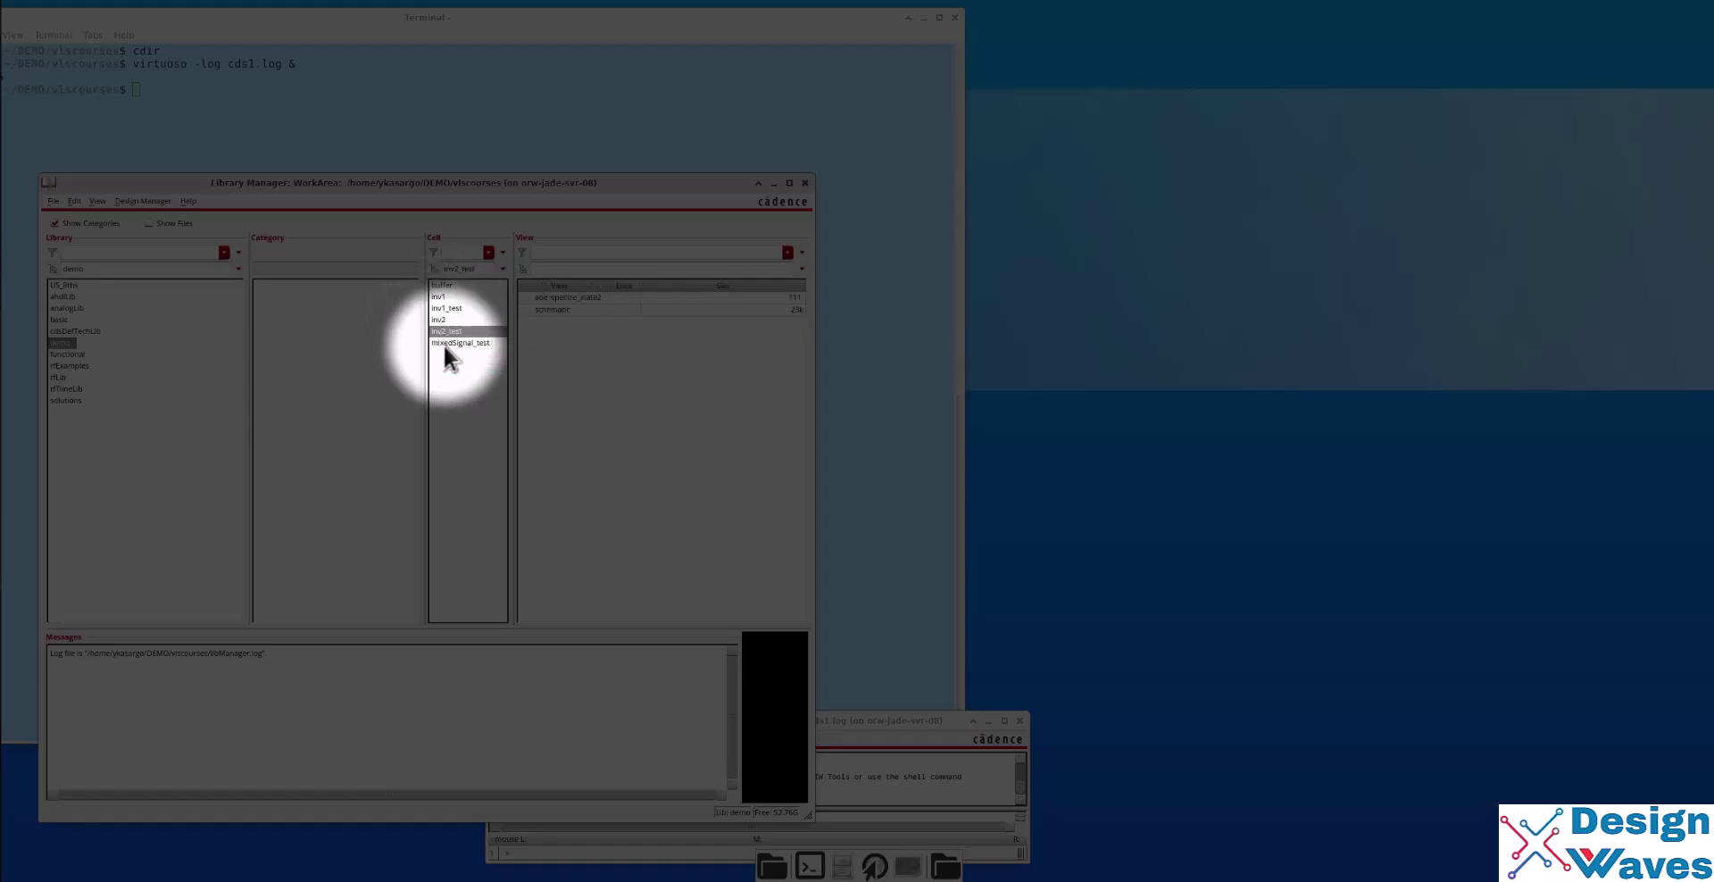
click(440, 344)
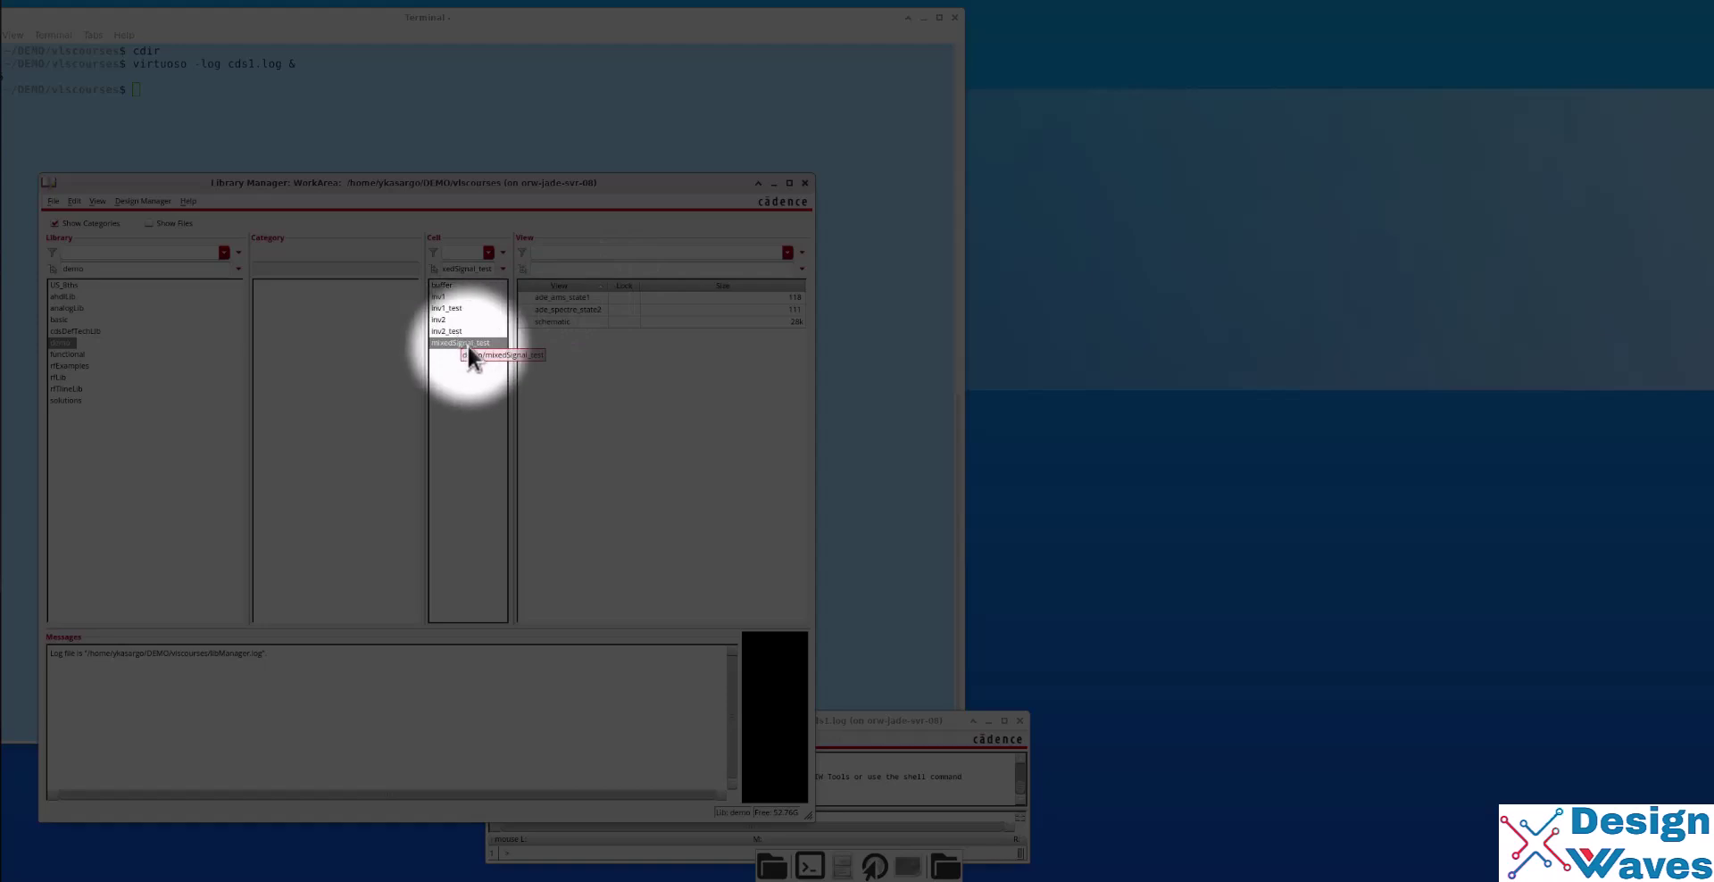
click(545, 320)
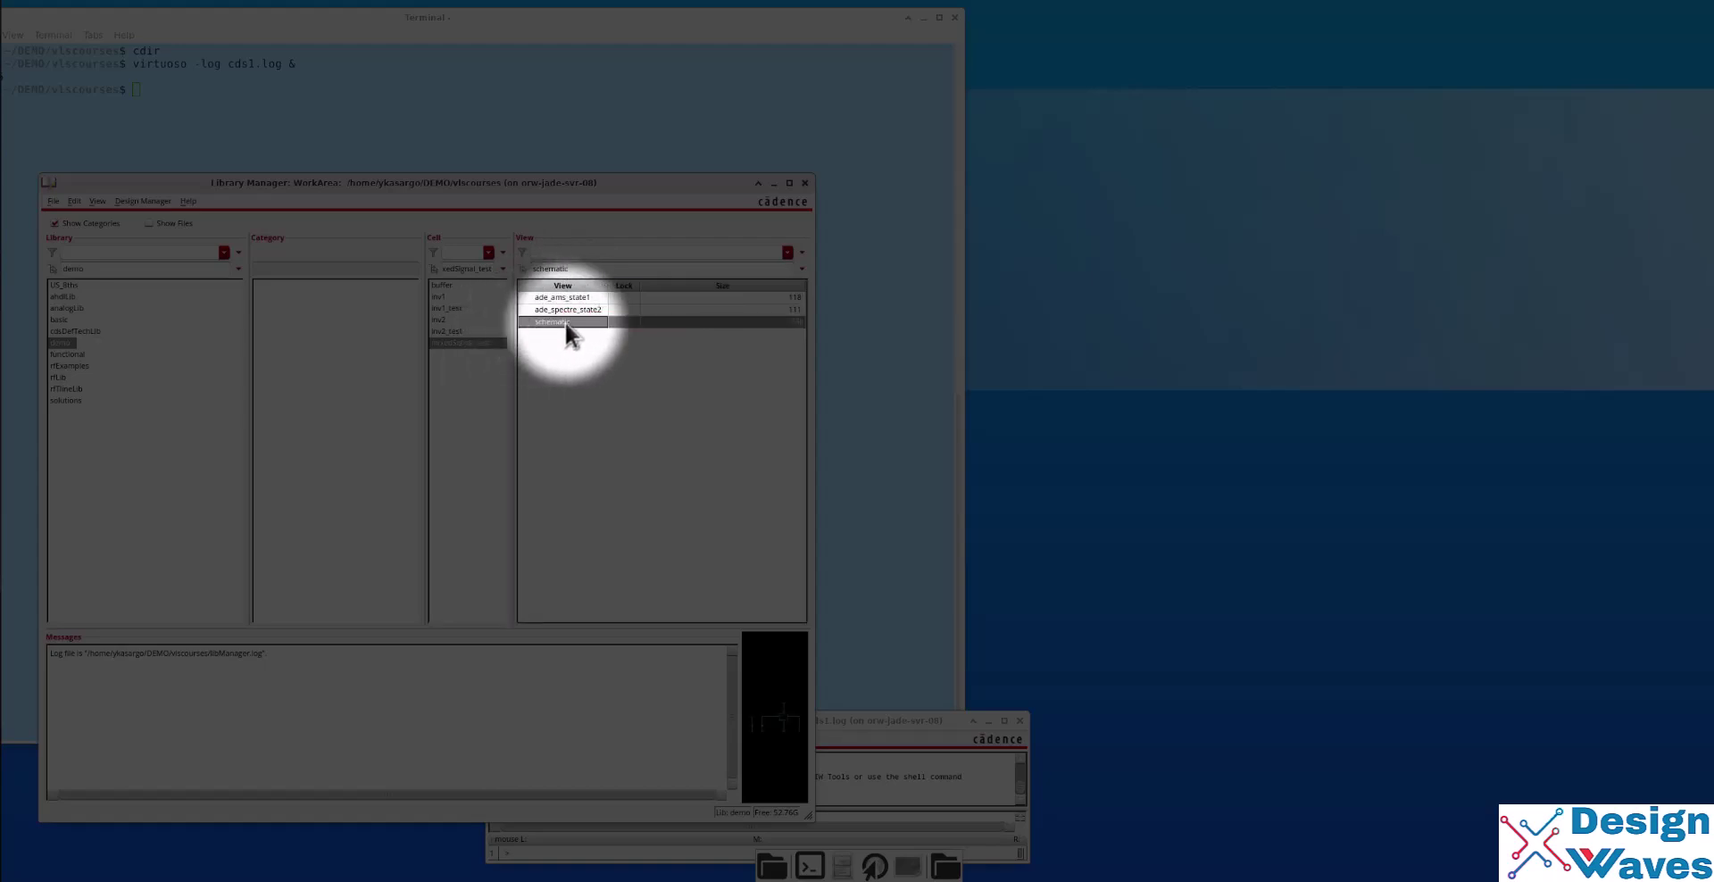
double_click(554, 324)
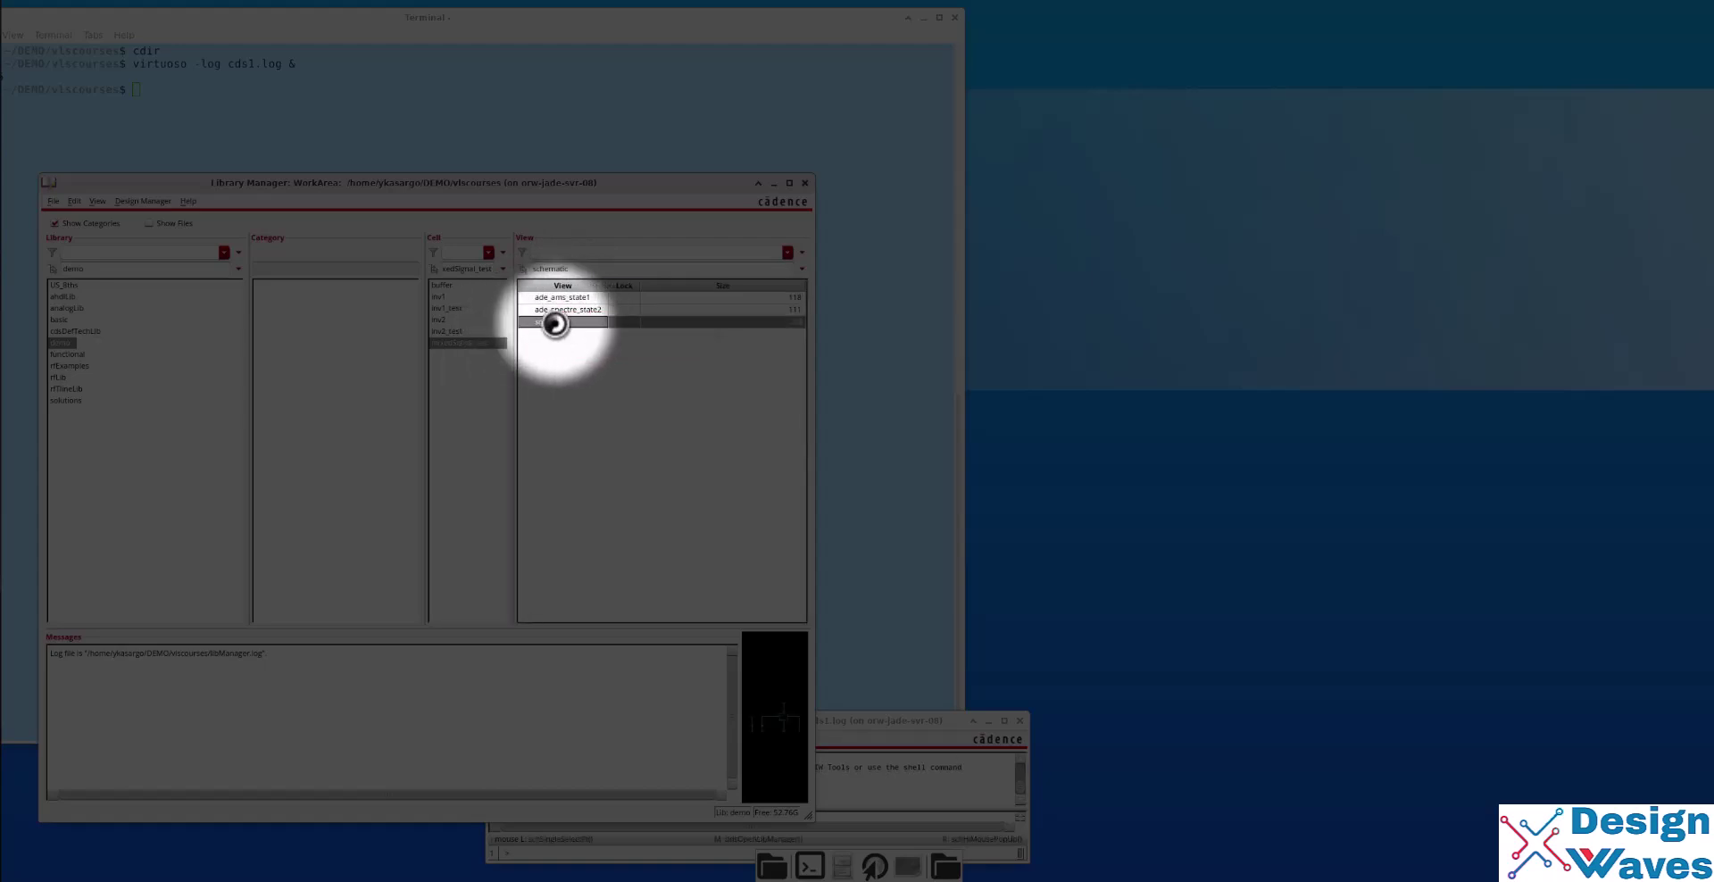
drag(471, 259, 1143, 271)
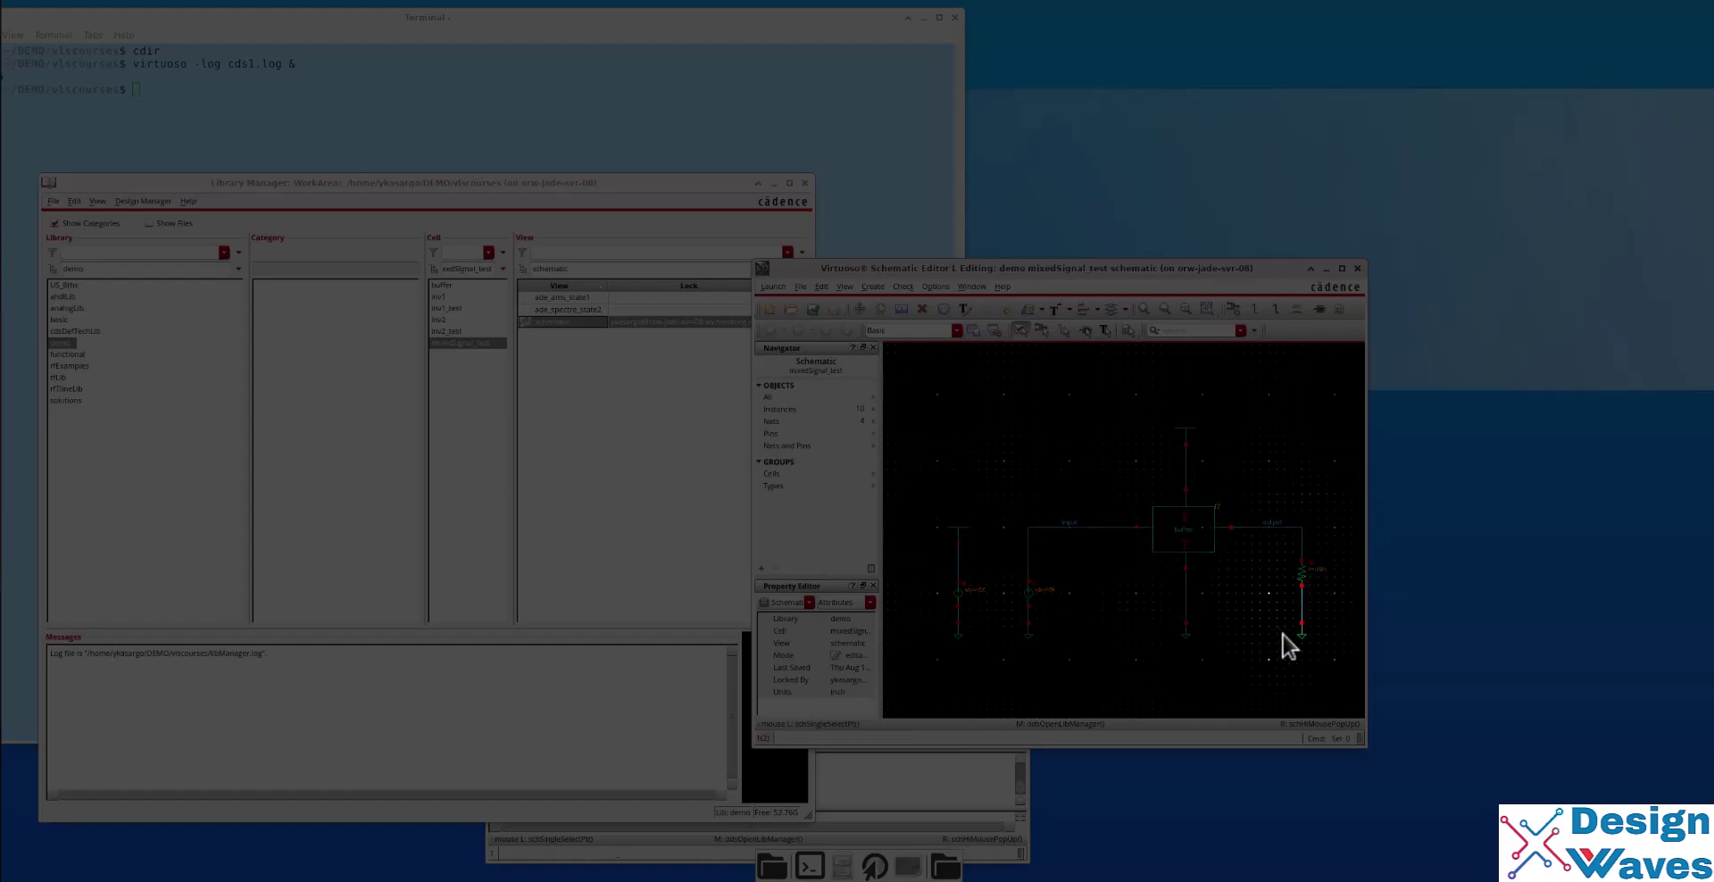
Descend into the buffer block and its first inv2 instance to examine their schematics, and return to the top-level mixedSignal_test schematic.
click(1188, 565)
key(e)
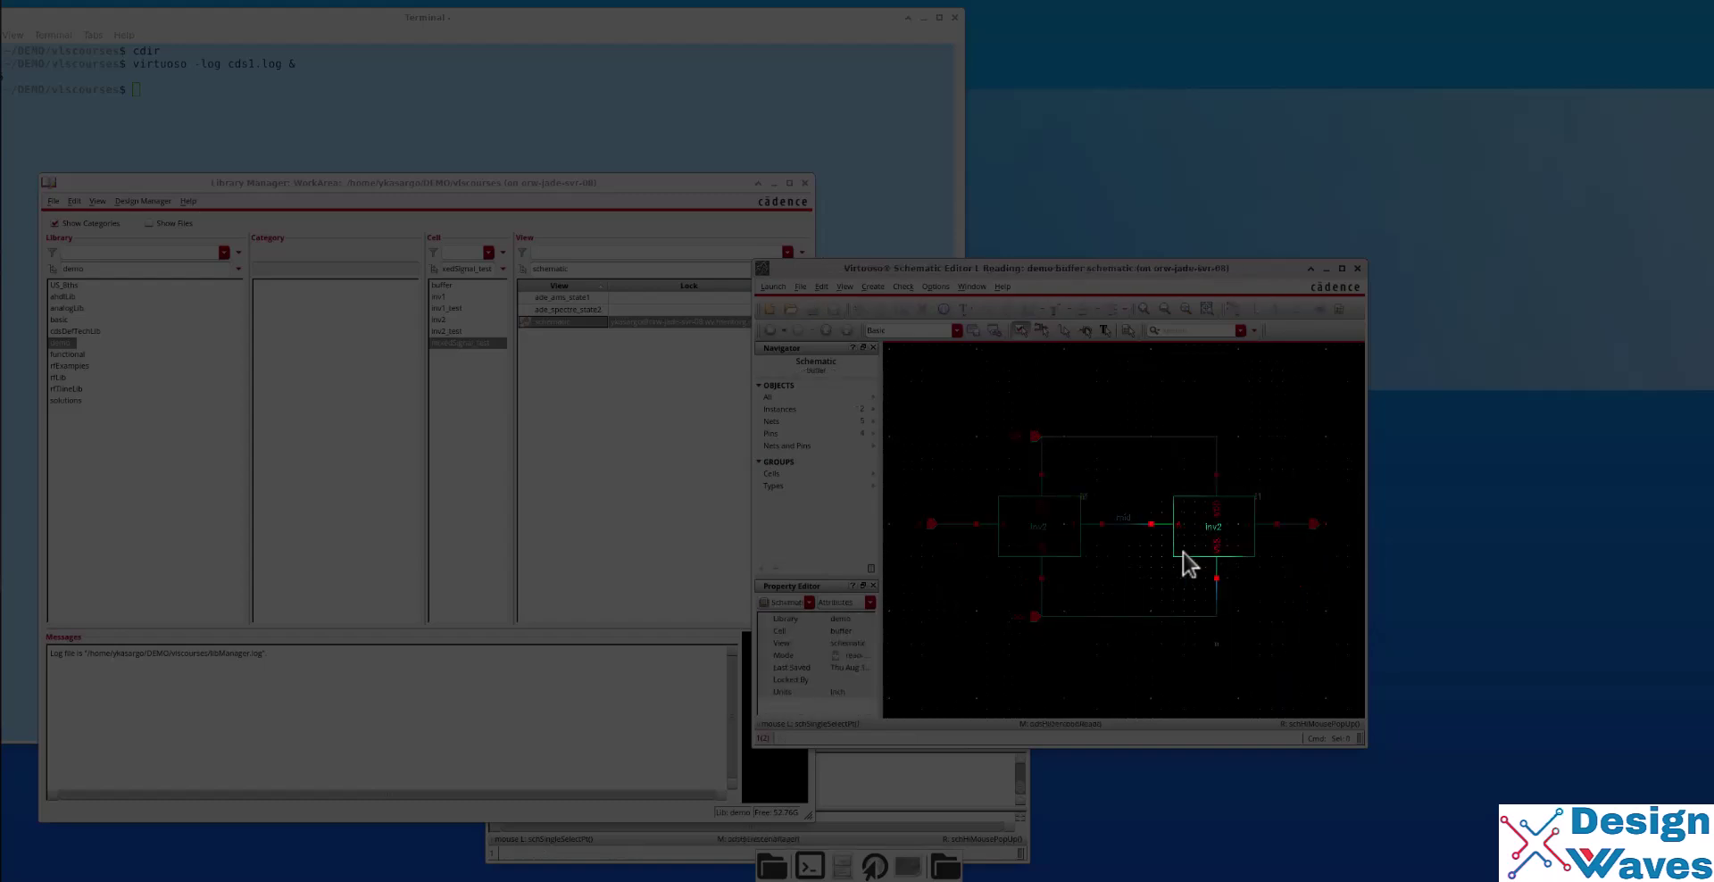
click(1018, 565)
key(e)
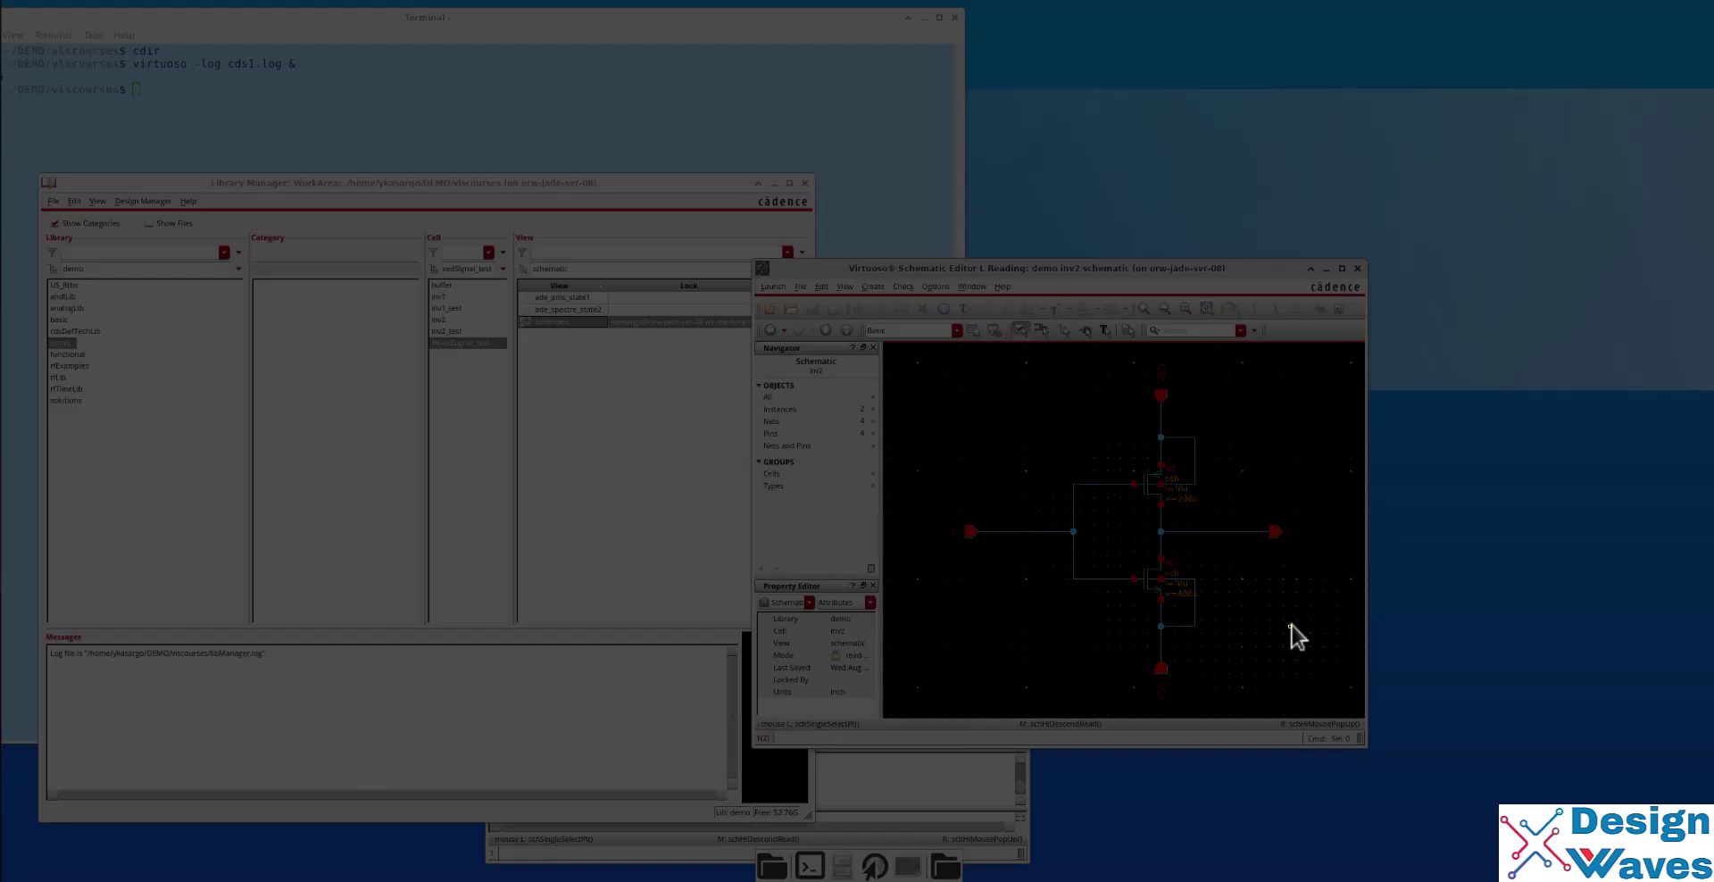
key(ctrl+e)
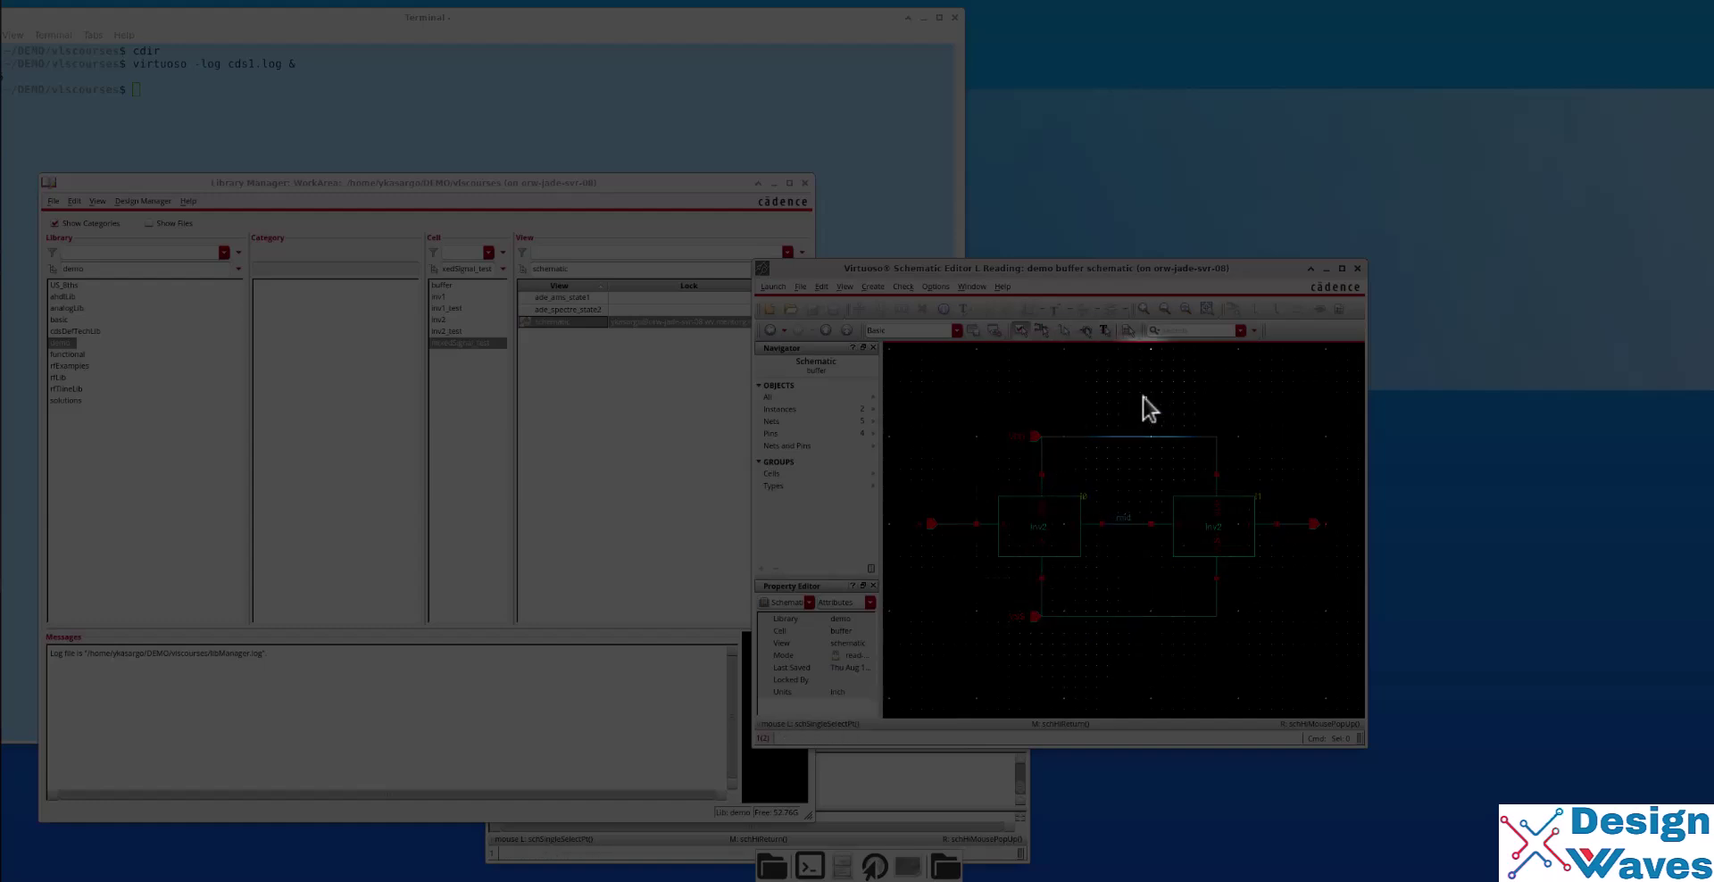
key(ctrl+e)
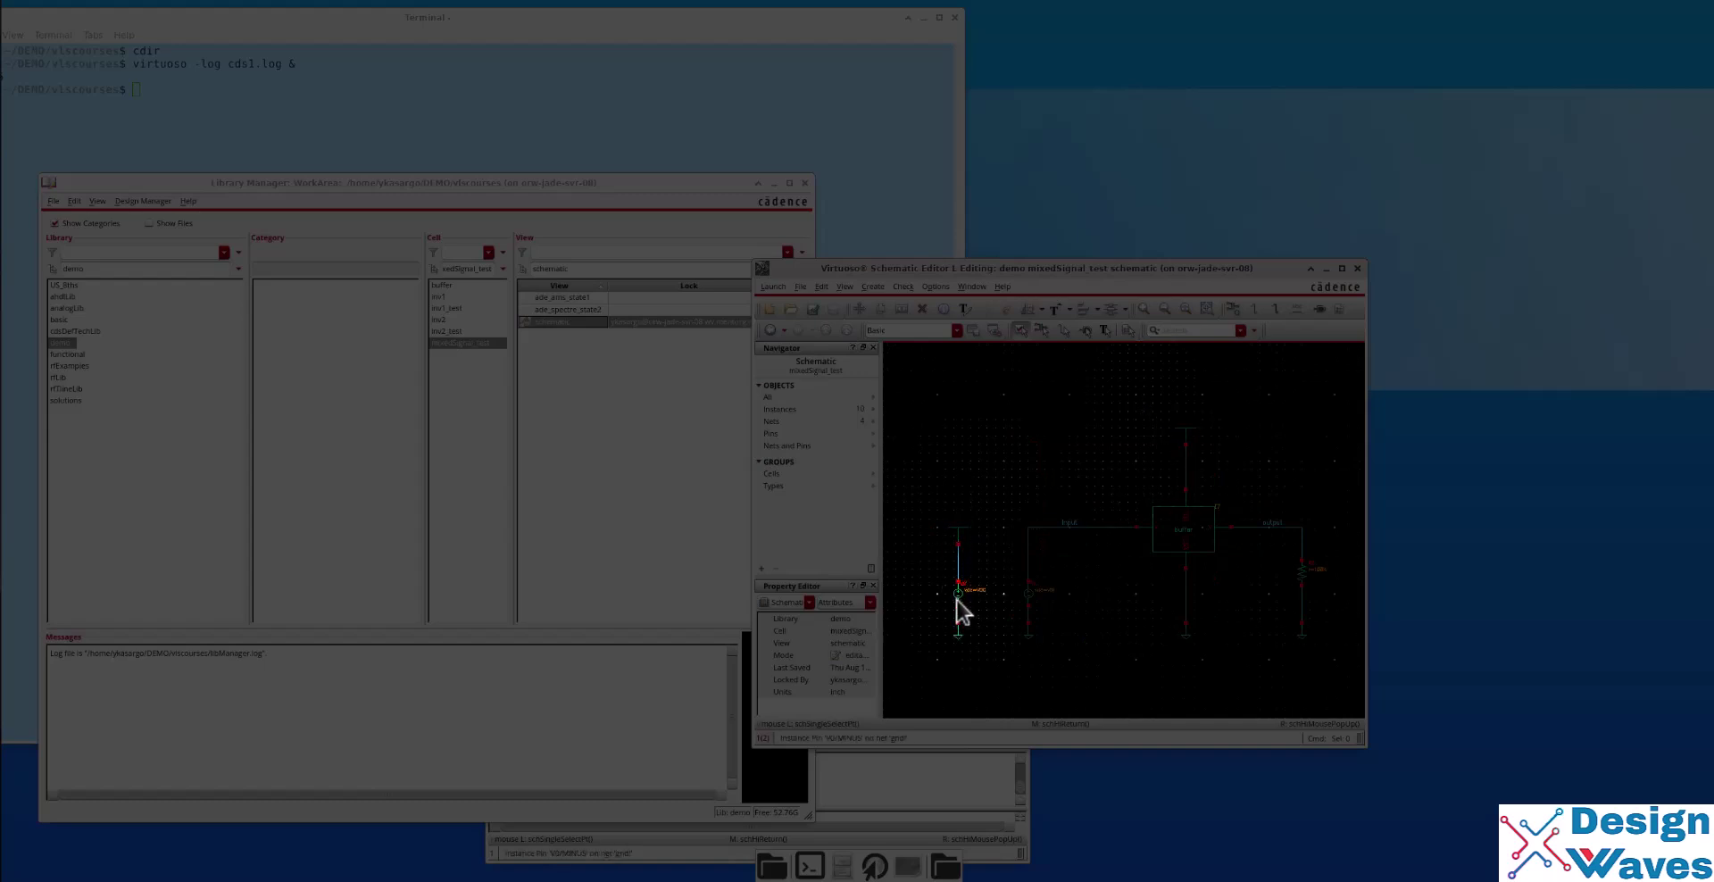
click(812, 309)
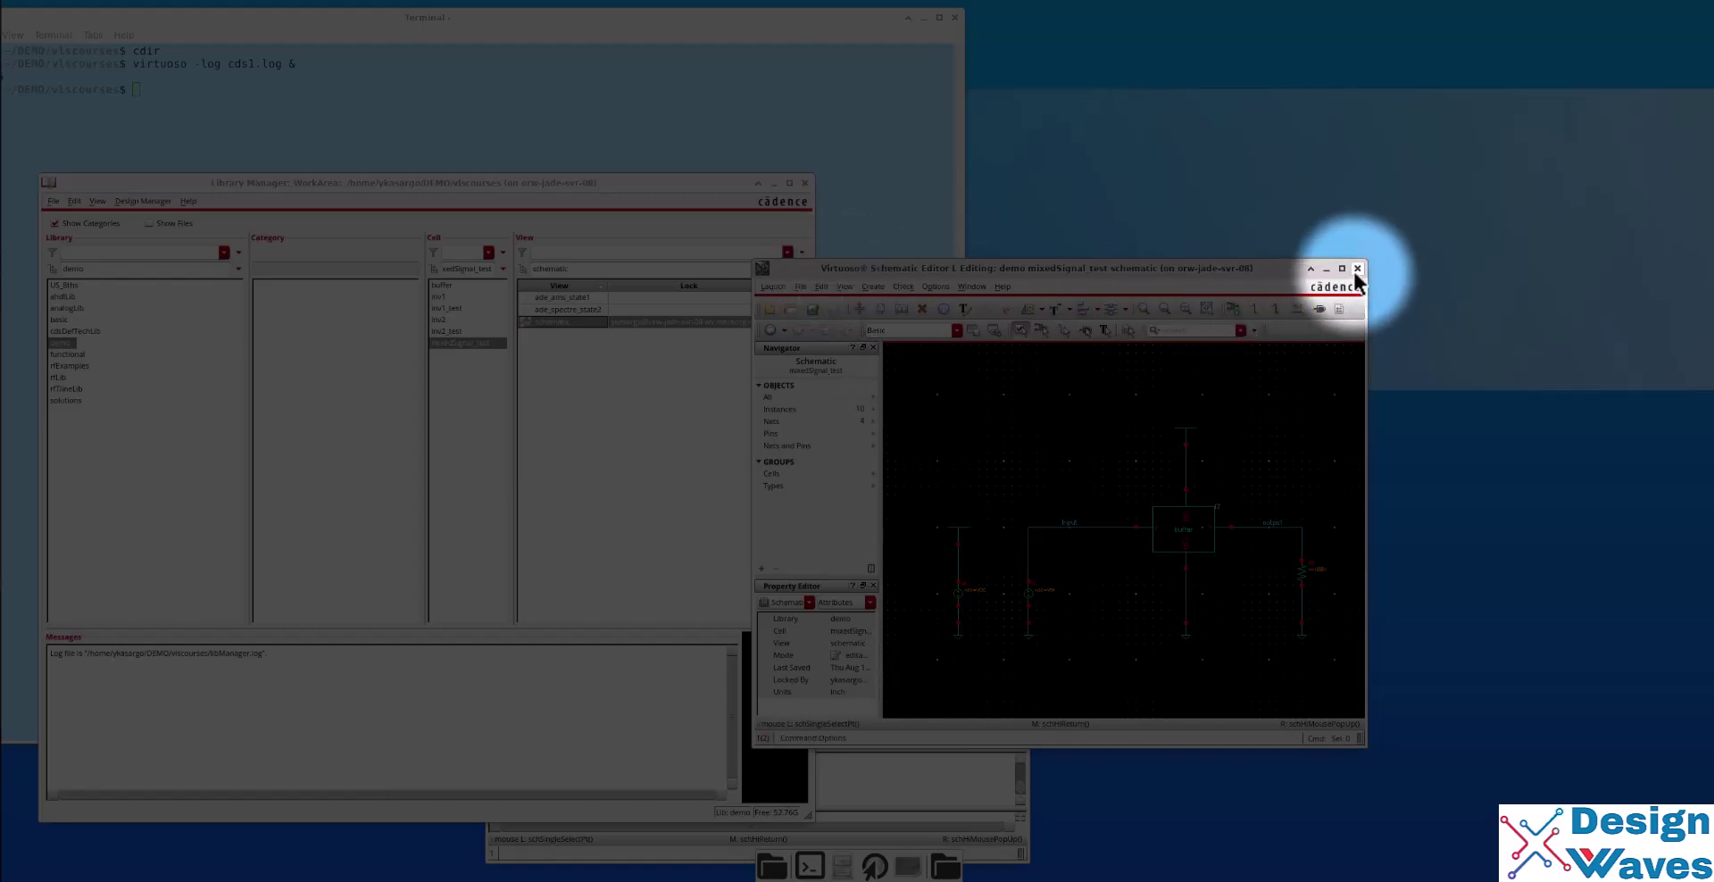
drag(1148, 270, 1068, 326)
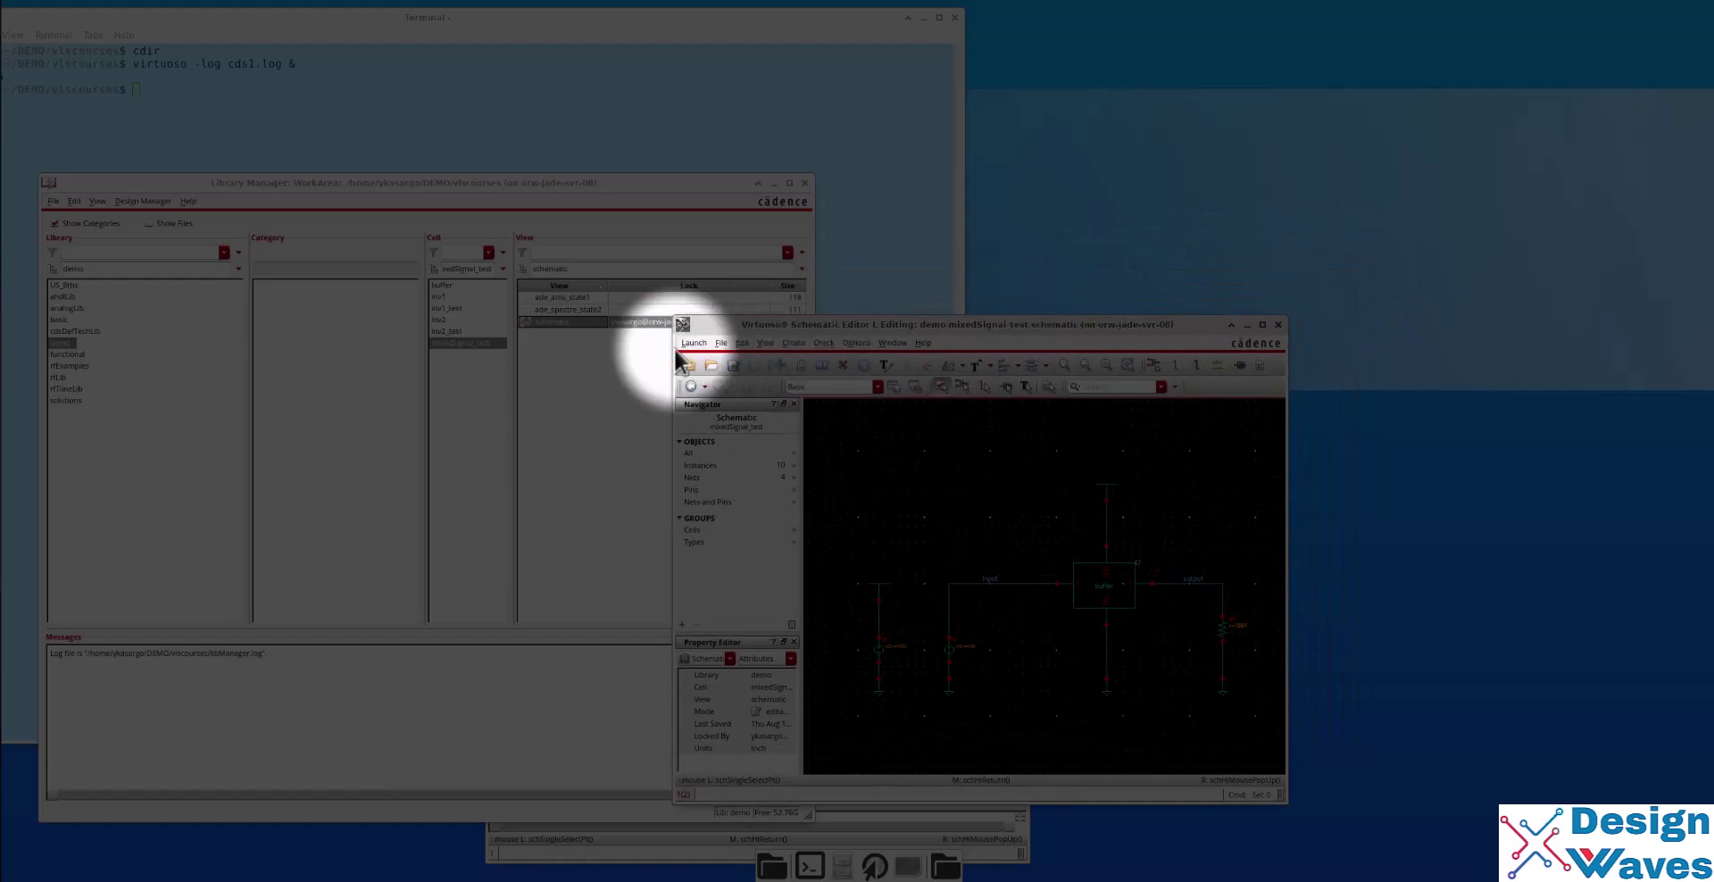
click(721, 344)
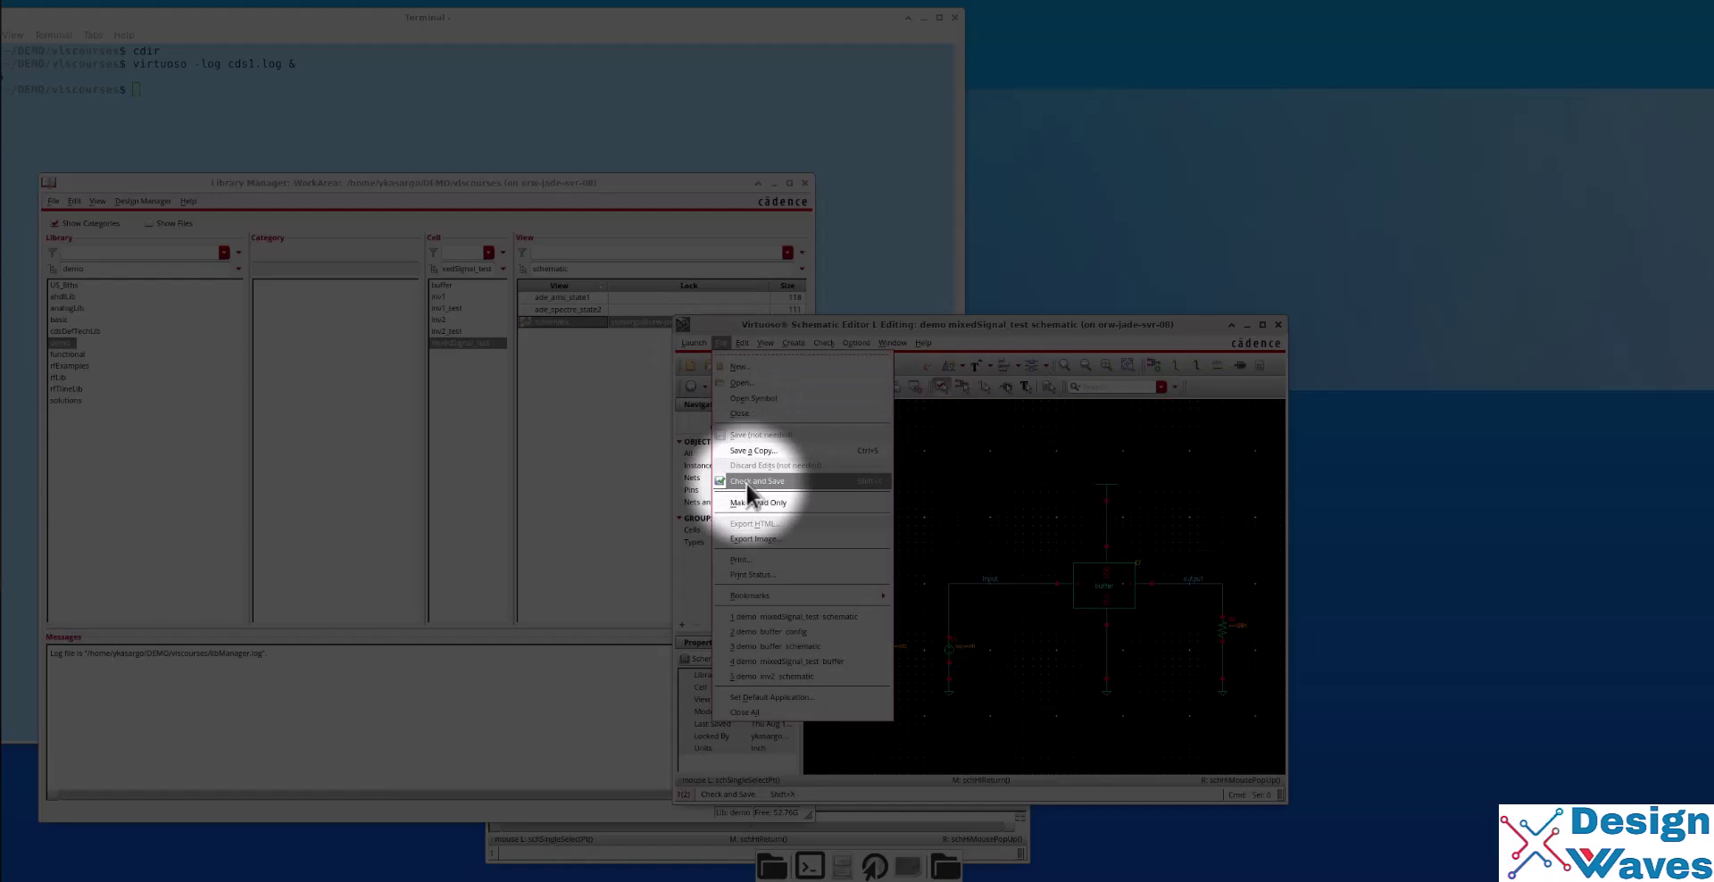
click(741, 367)
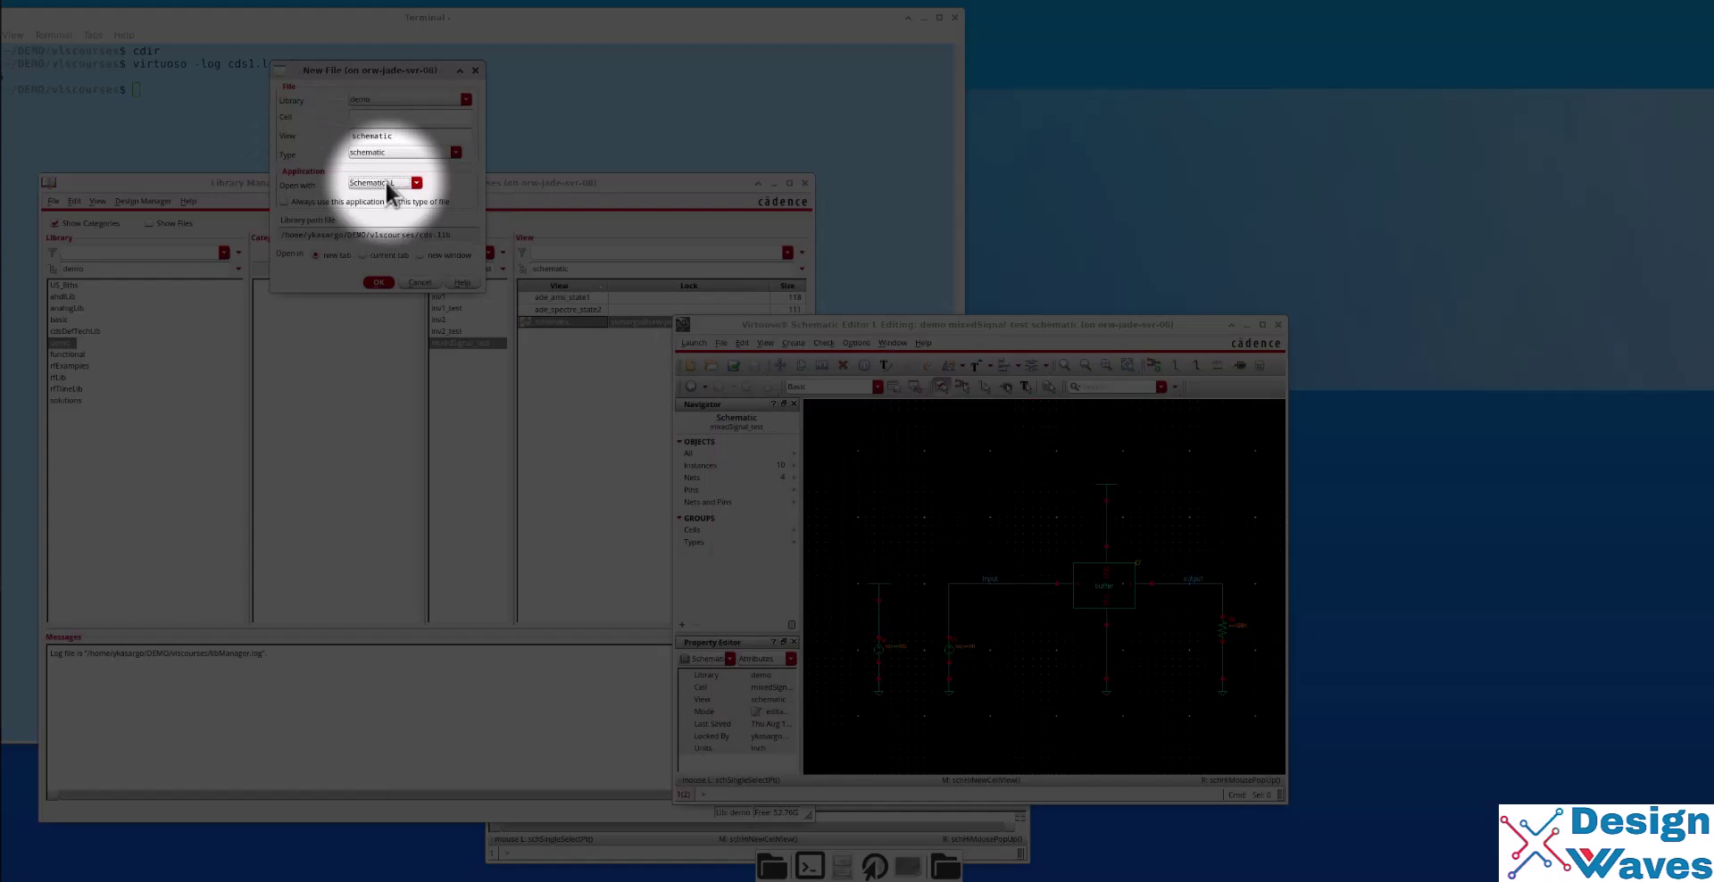
click(419, 282)
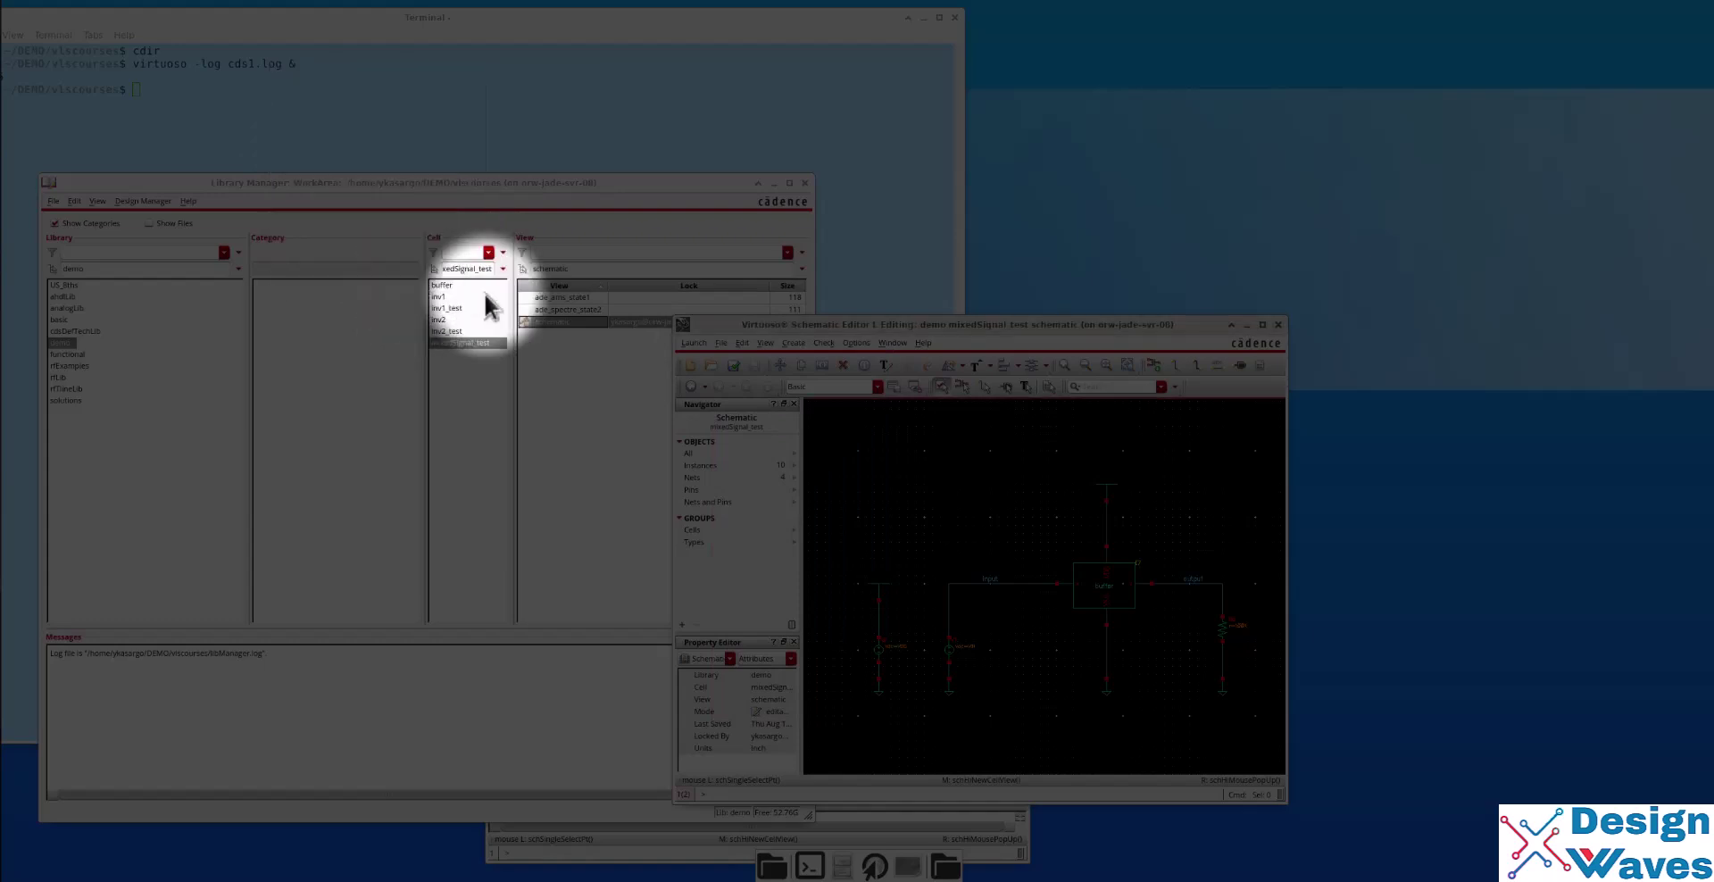
click(1247, 325)
click(53, 206)
mouse_move(55, 217)
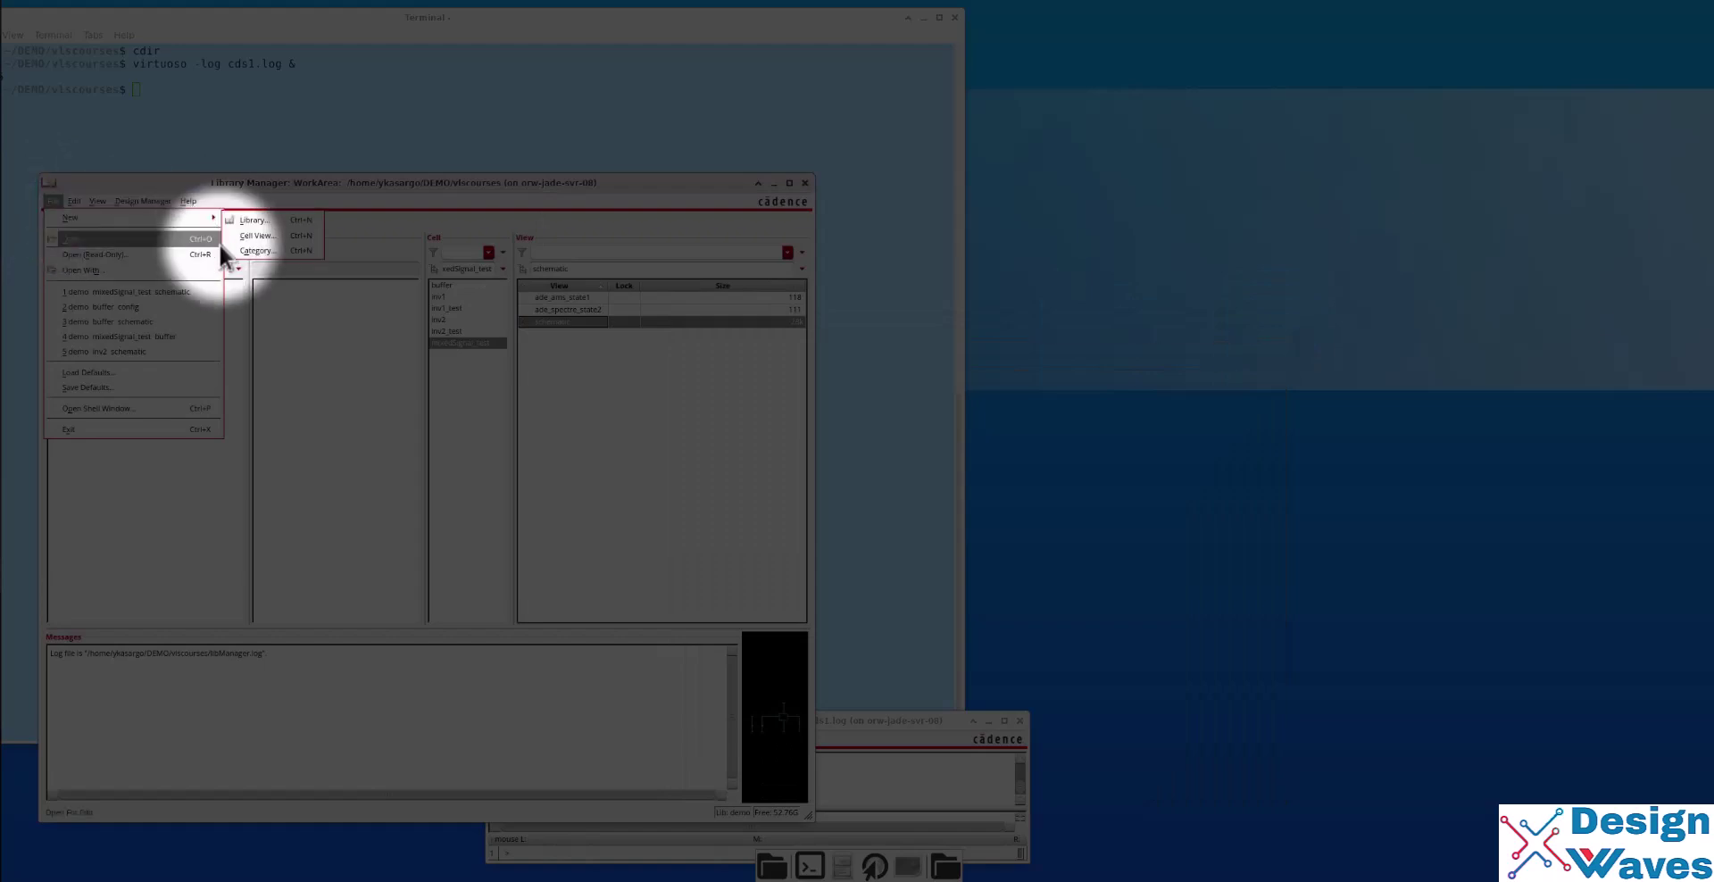
click(272, 236)
click(390, 185)
click(386, 182)
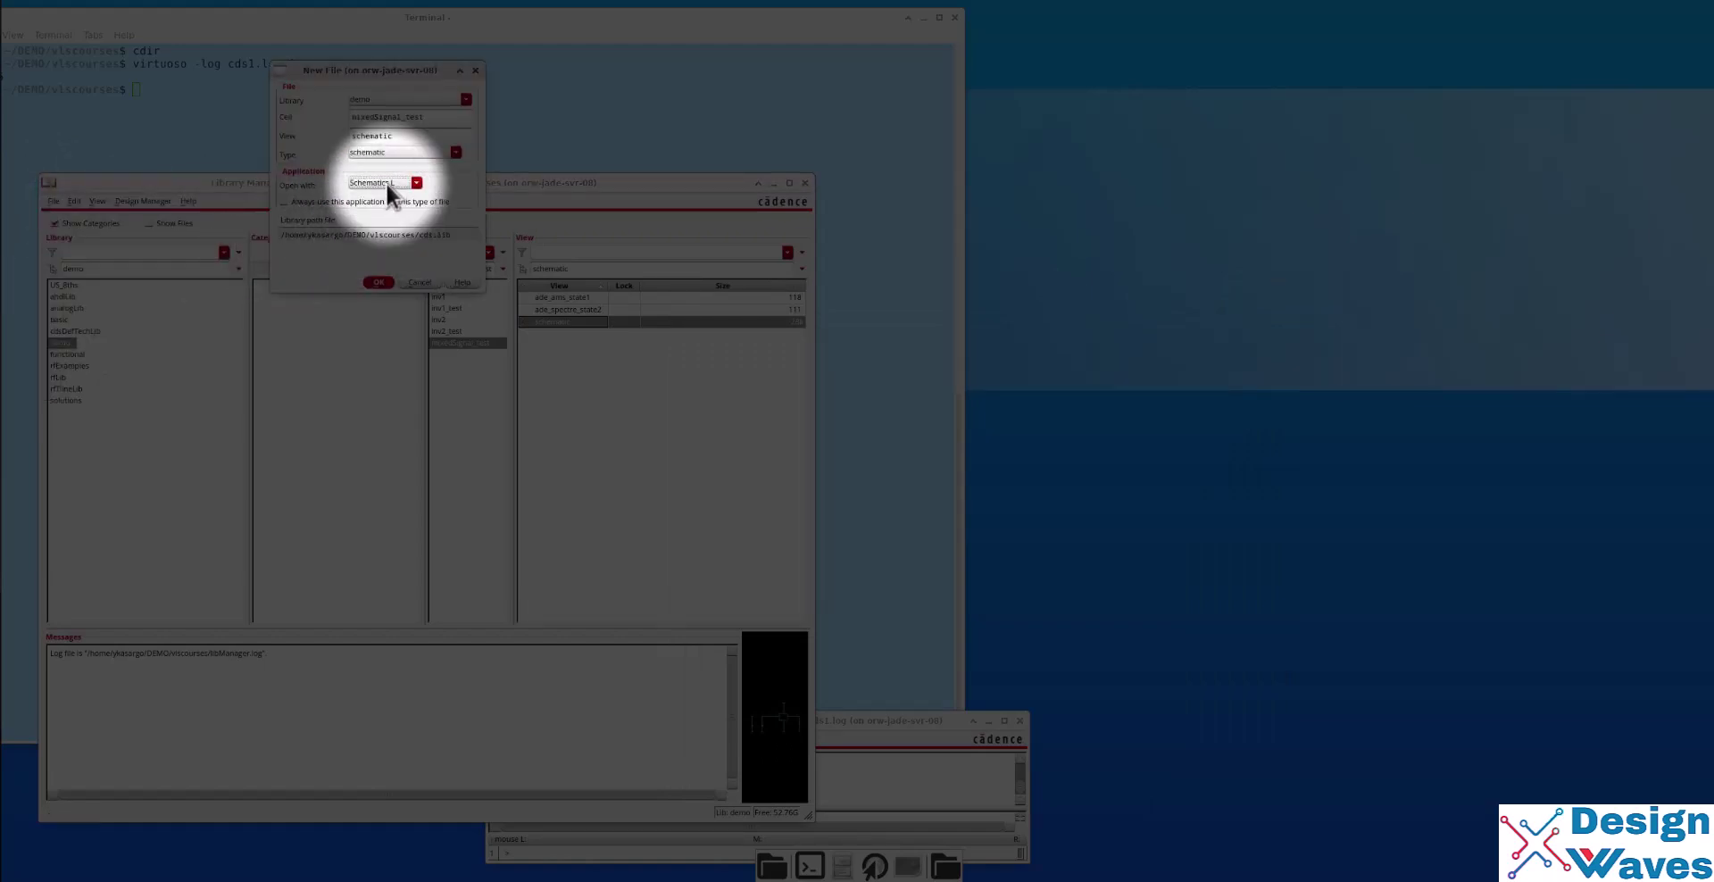
click(475, 70)
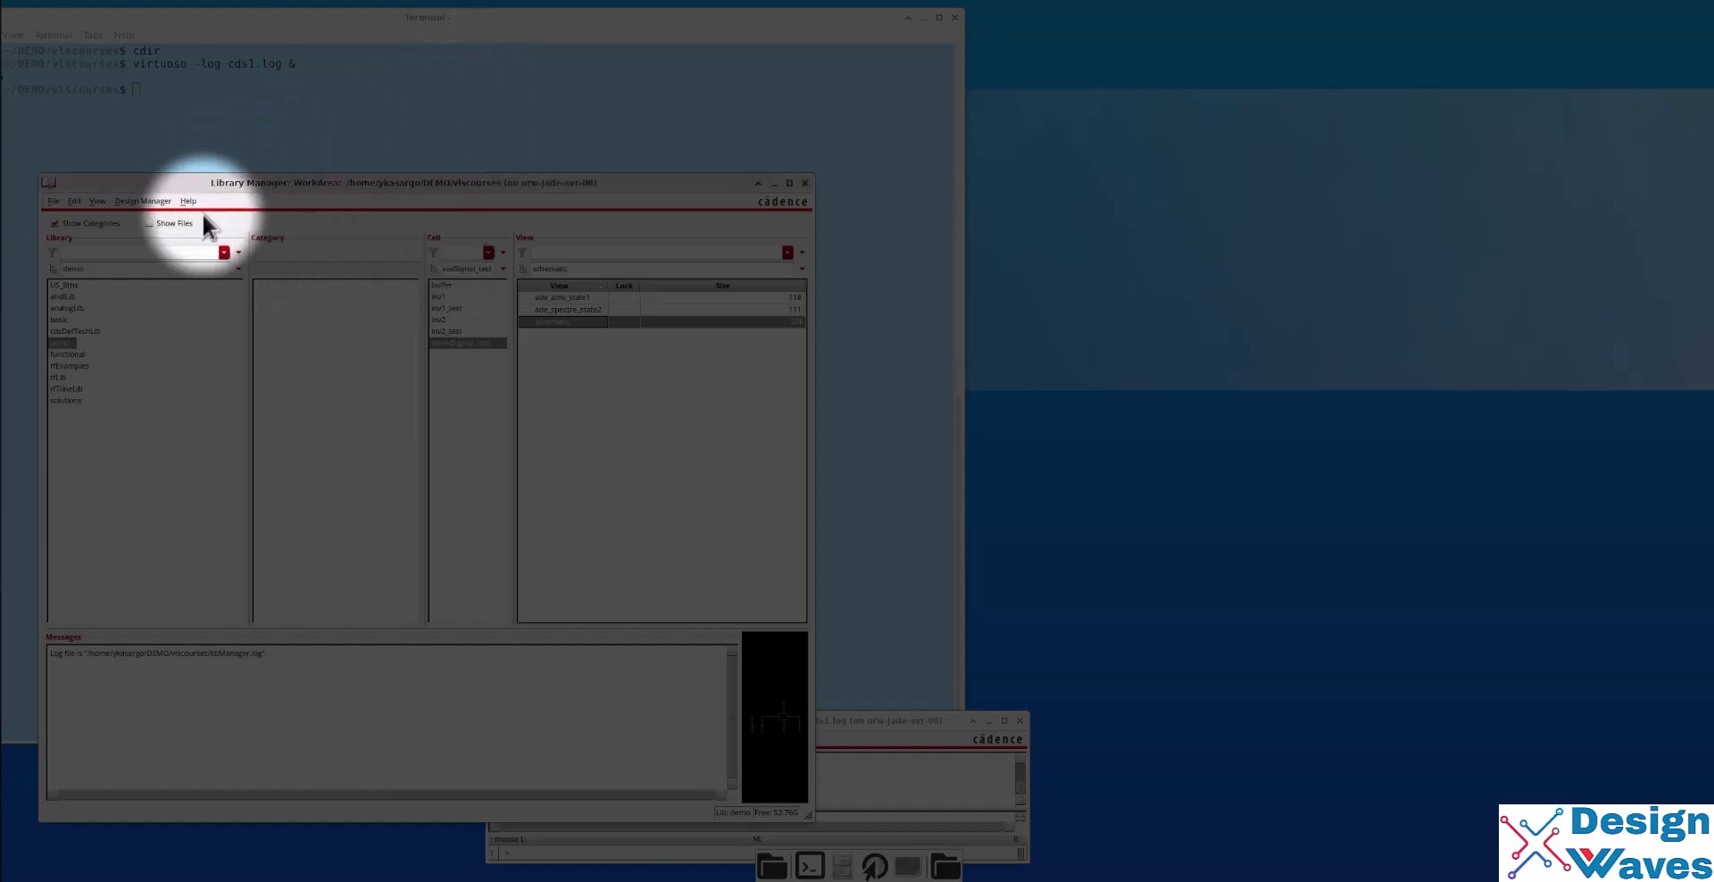
right_click(566, 321)
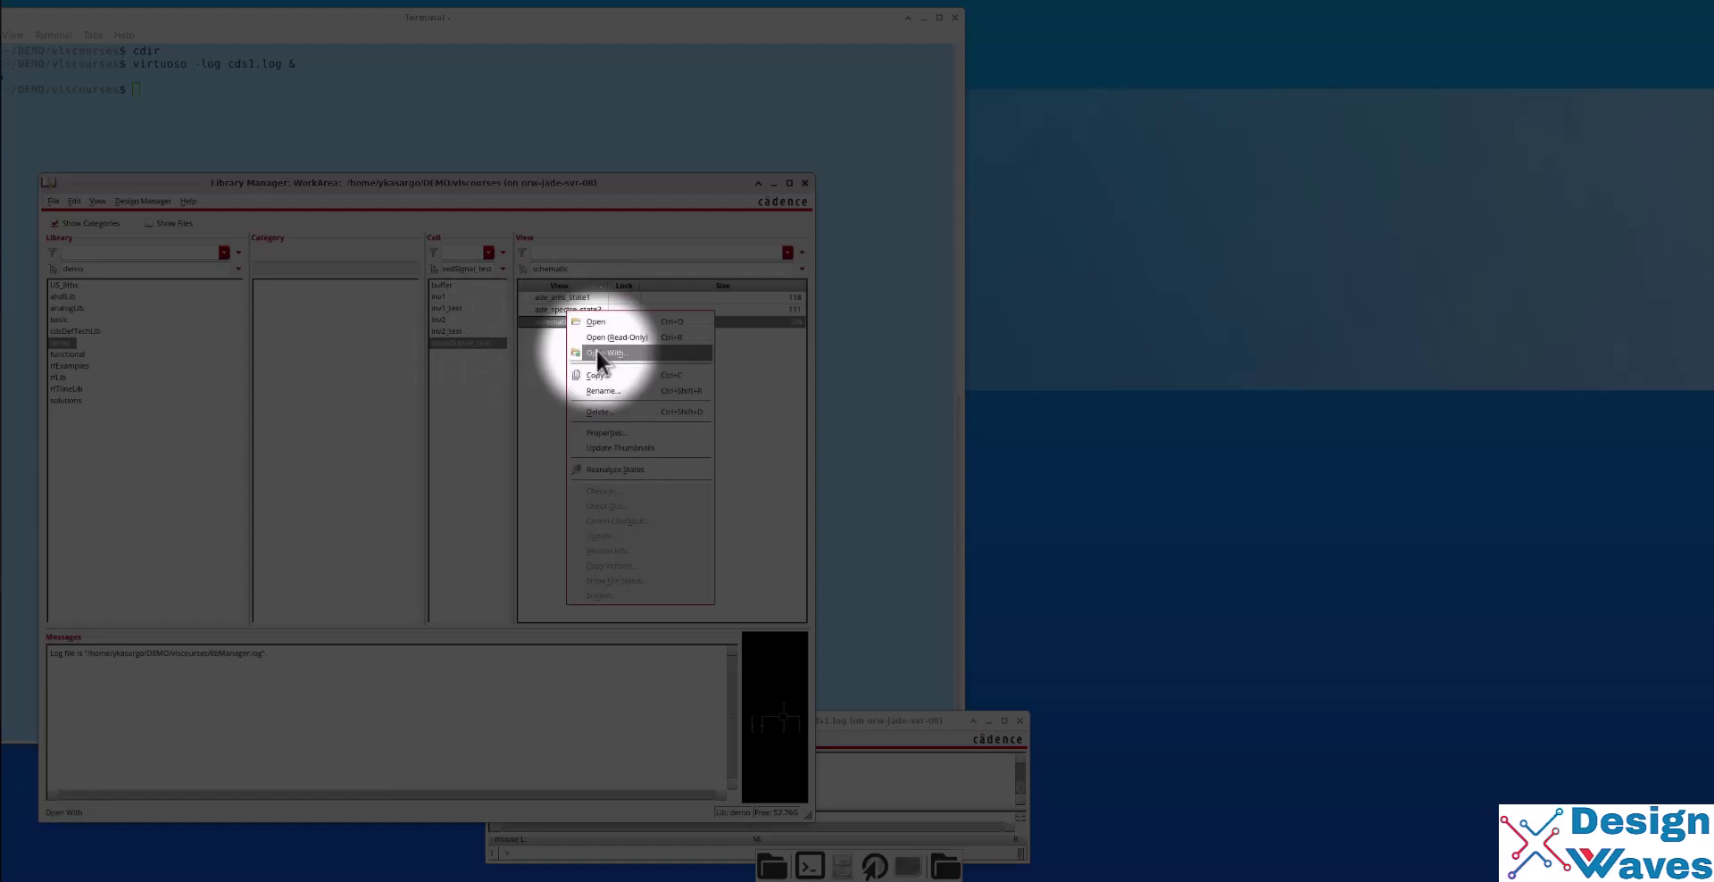
click(205, 375)
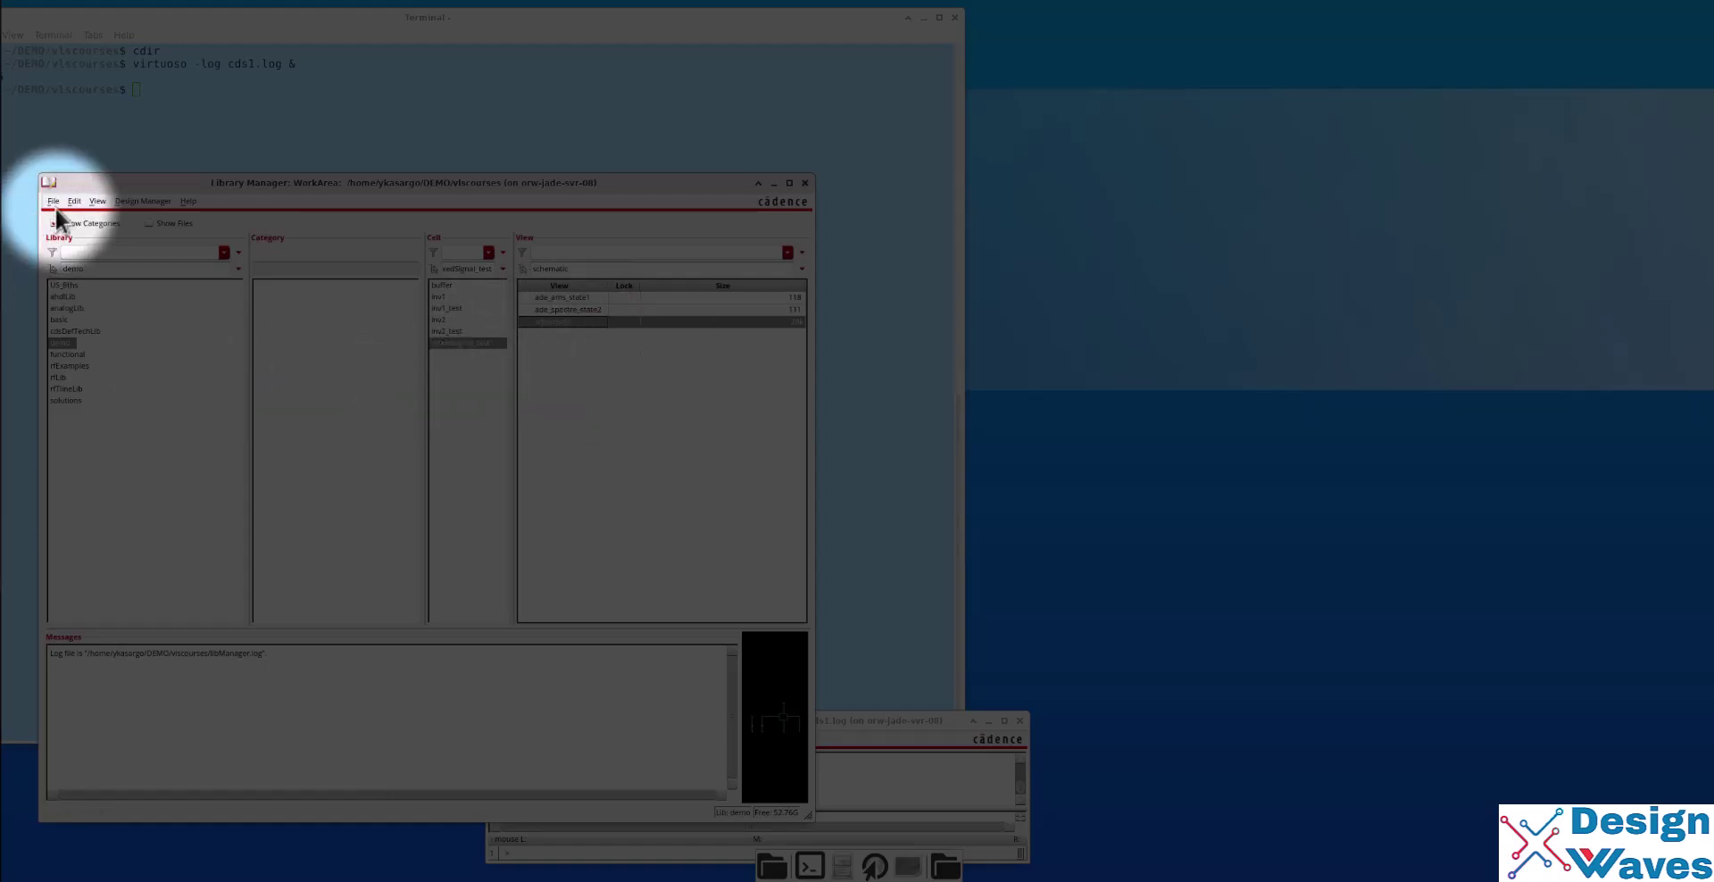
Open the mixedSignal_test schematic and create a new config-type view named config for the cell, using the Hierarchy Editor.
double_click(561, 323)
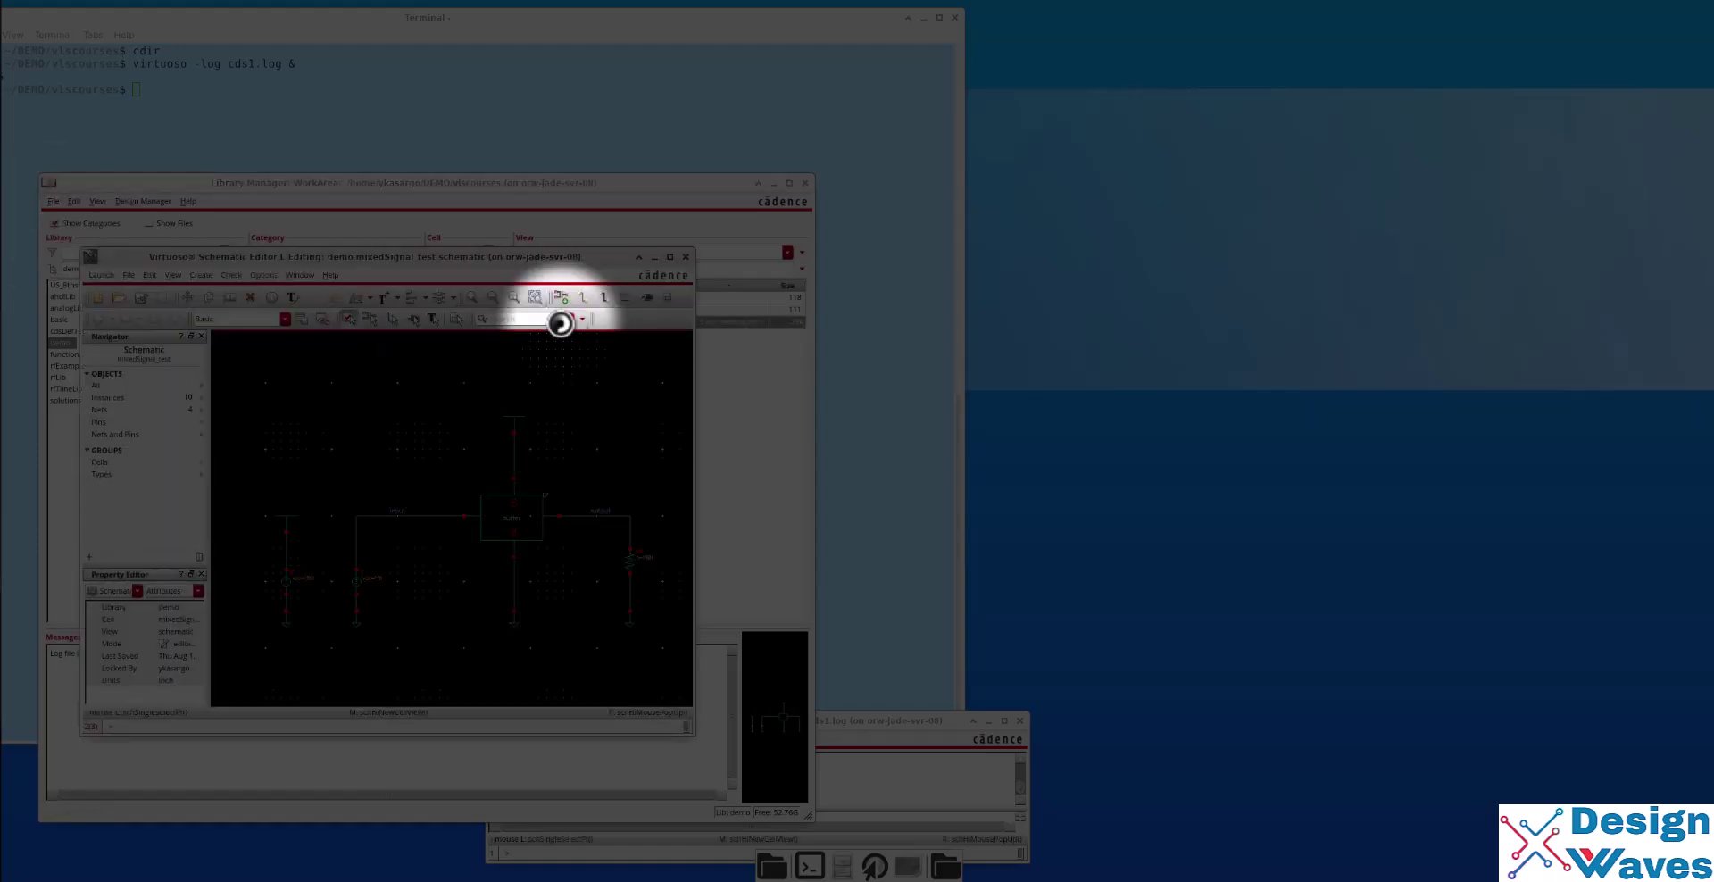
click(130, 275)
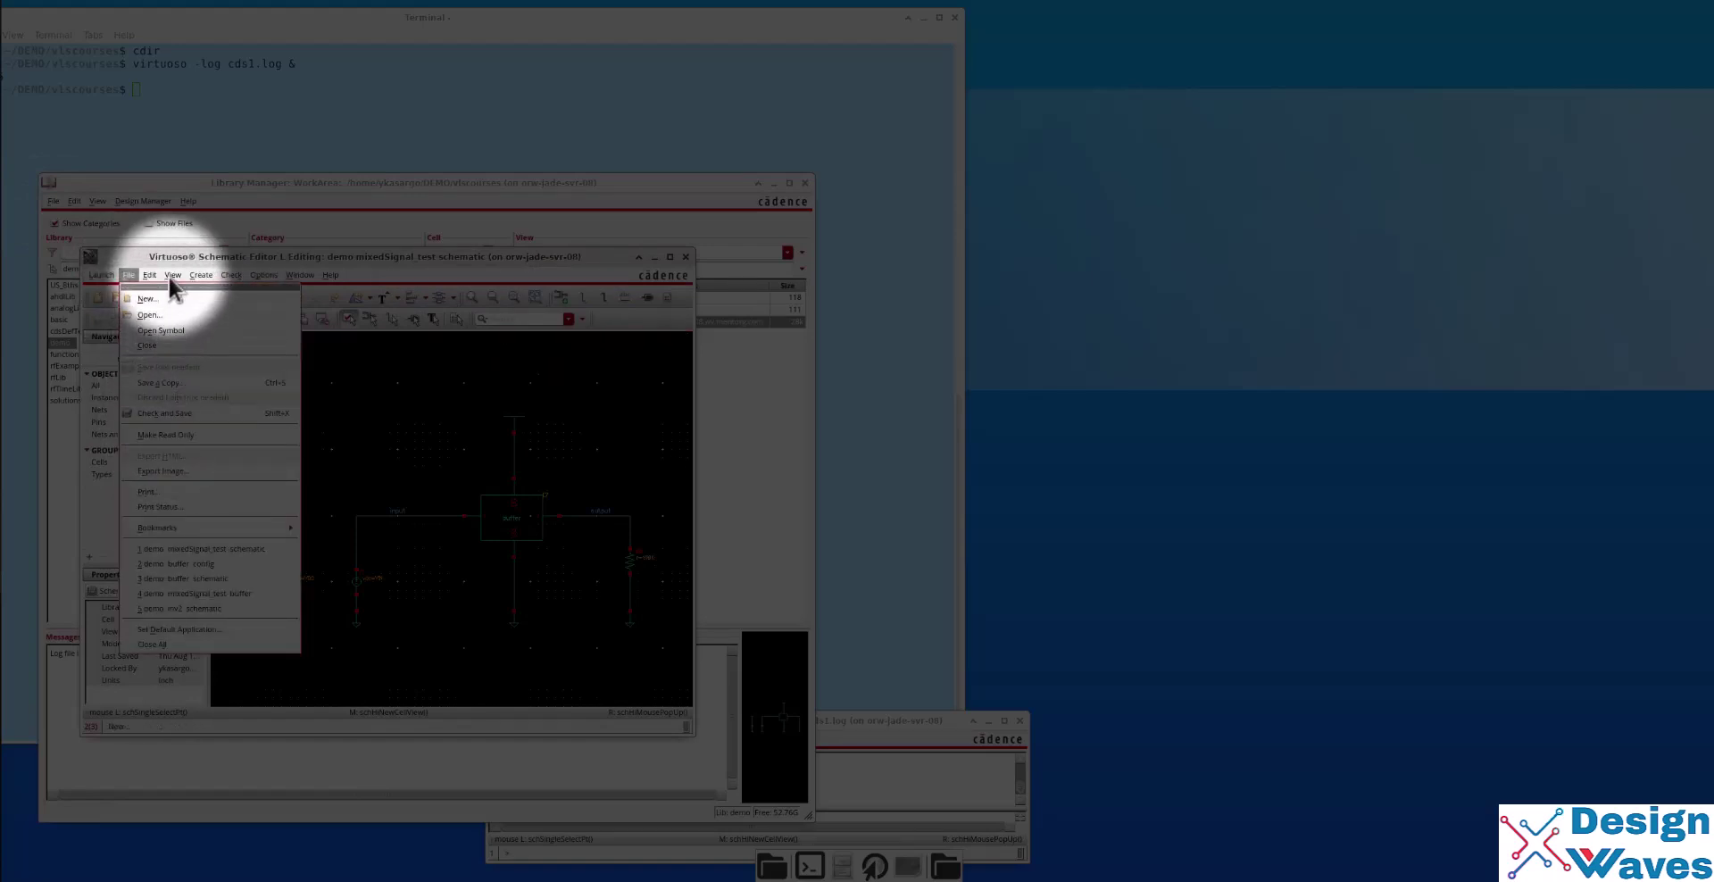
mouse_move(199, 277)
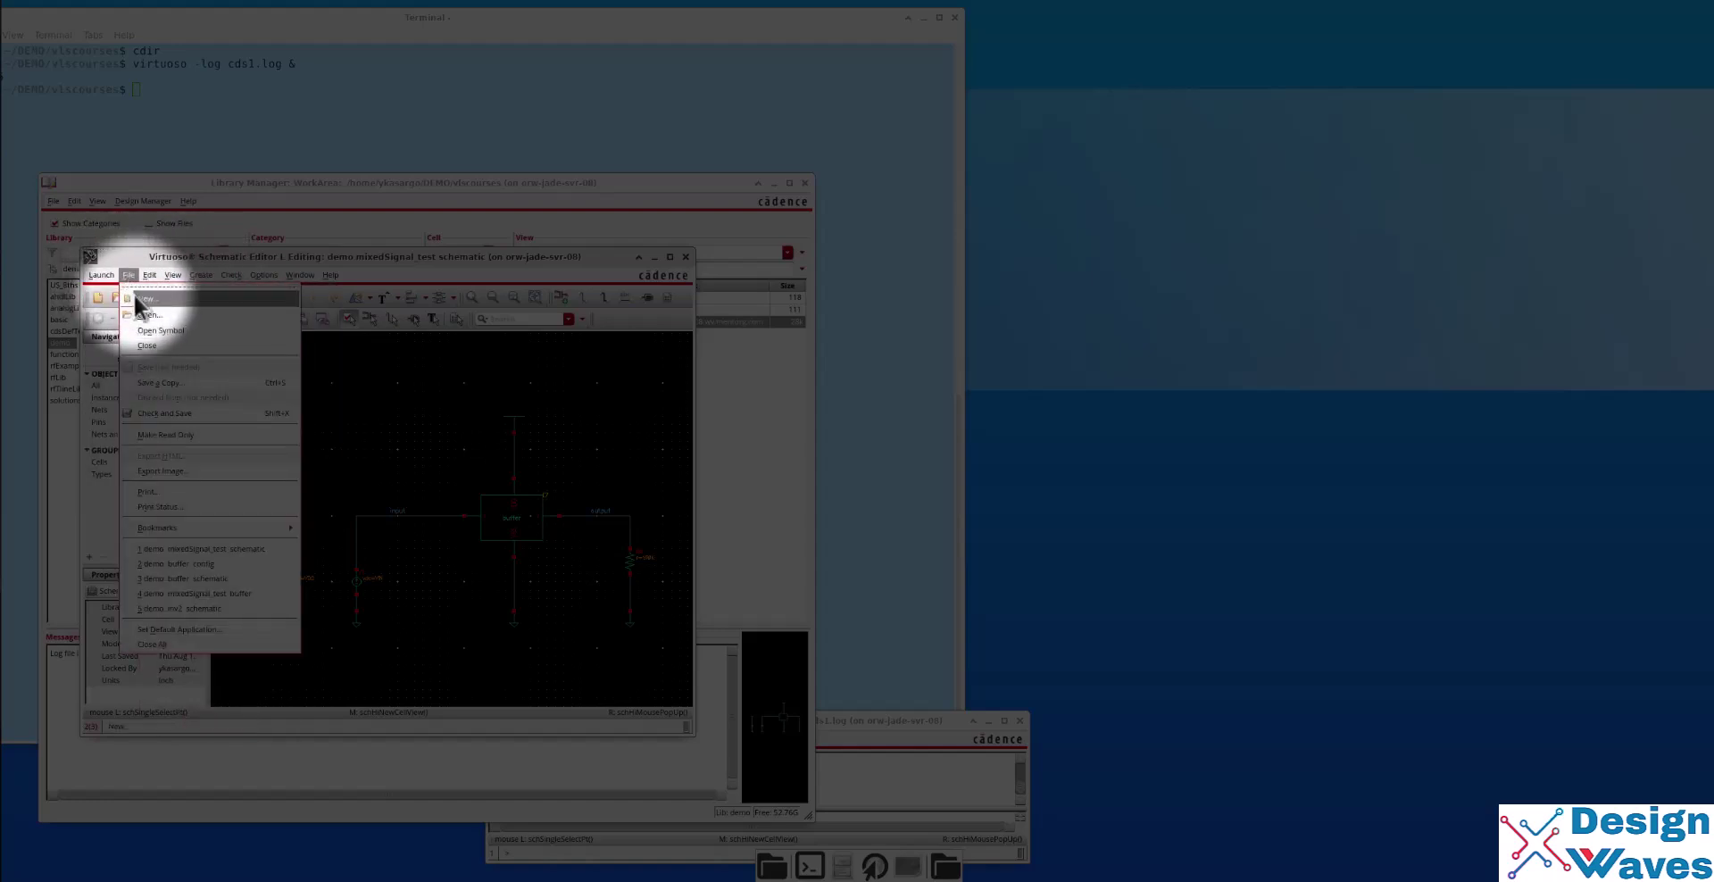
click(138, 299)
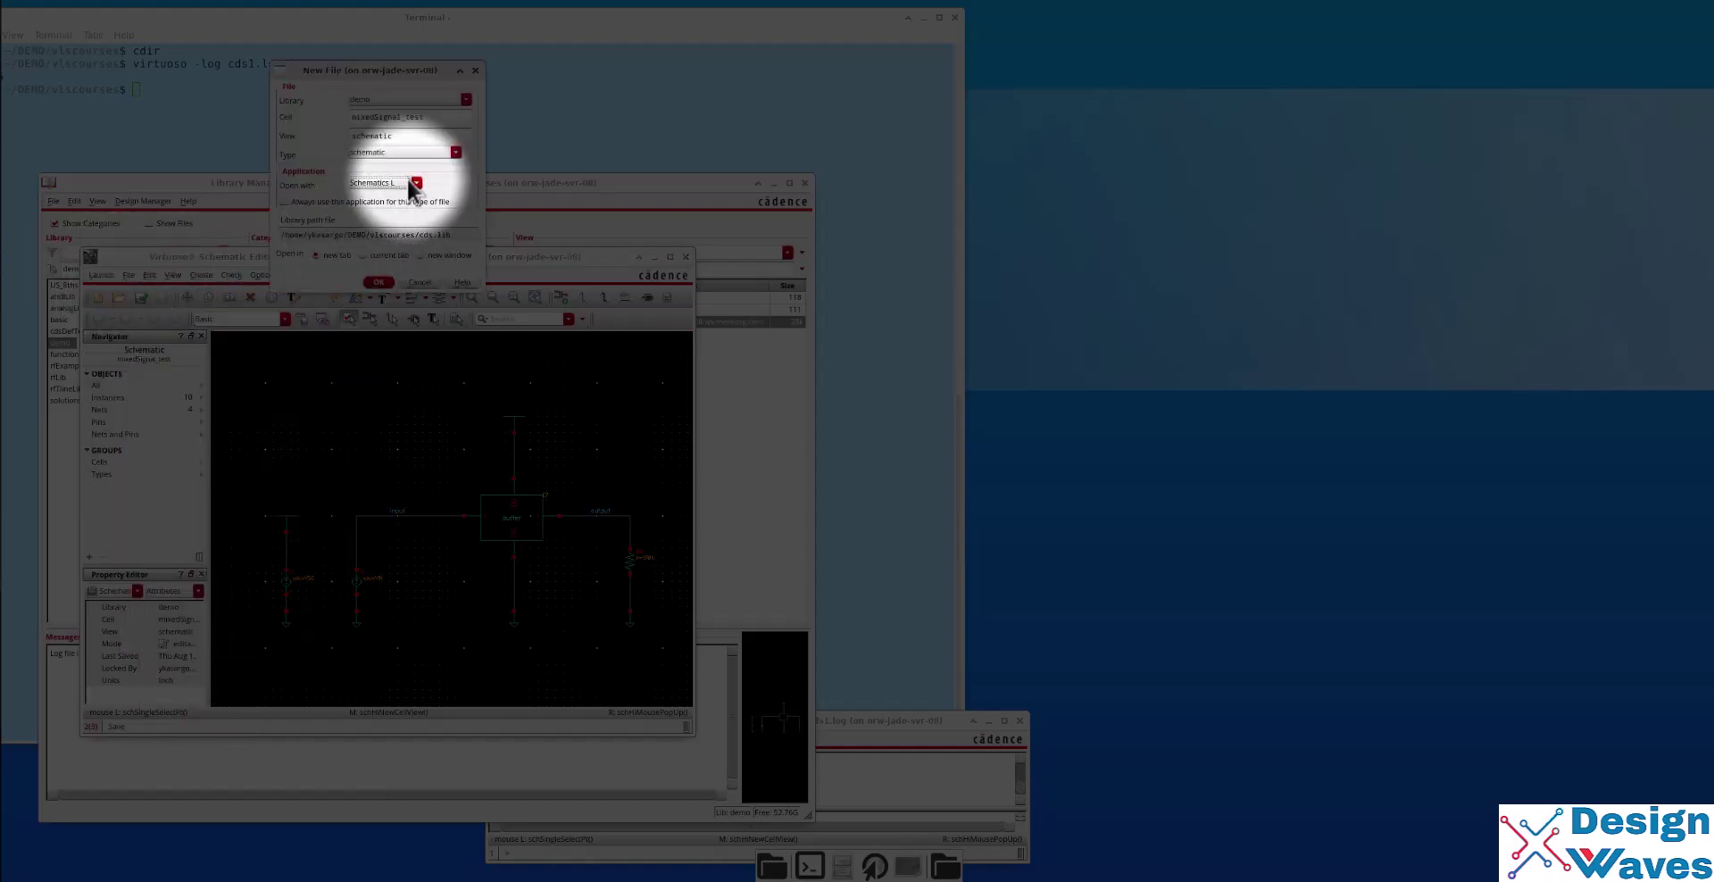
click(400, 152)
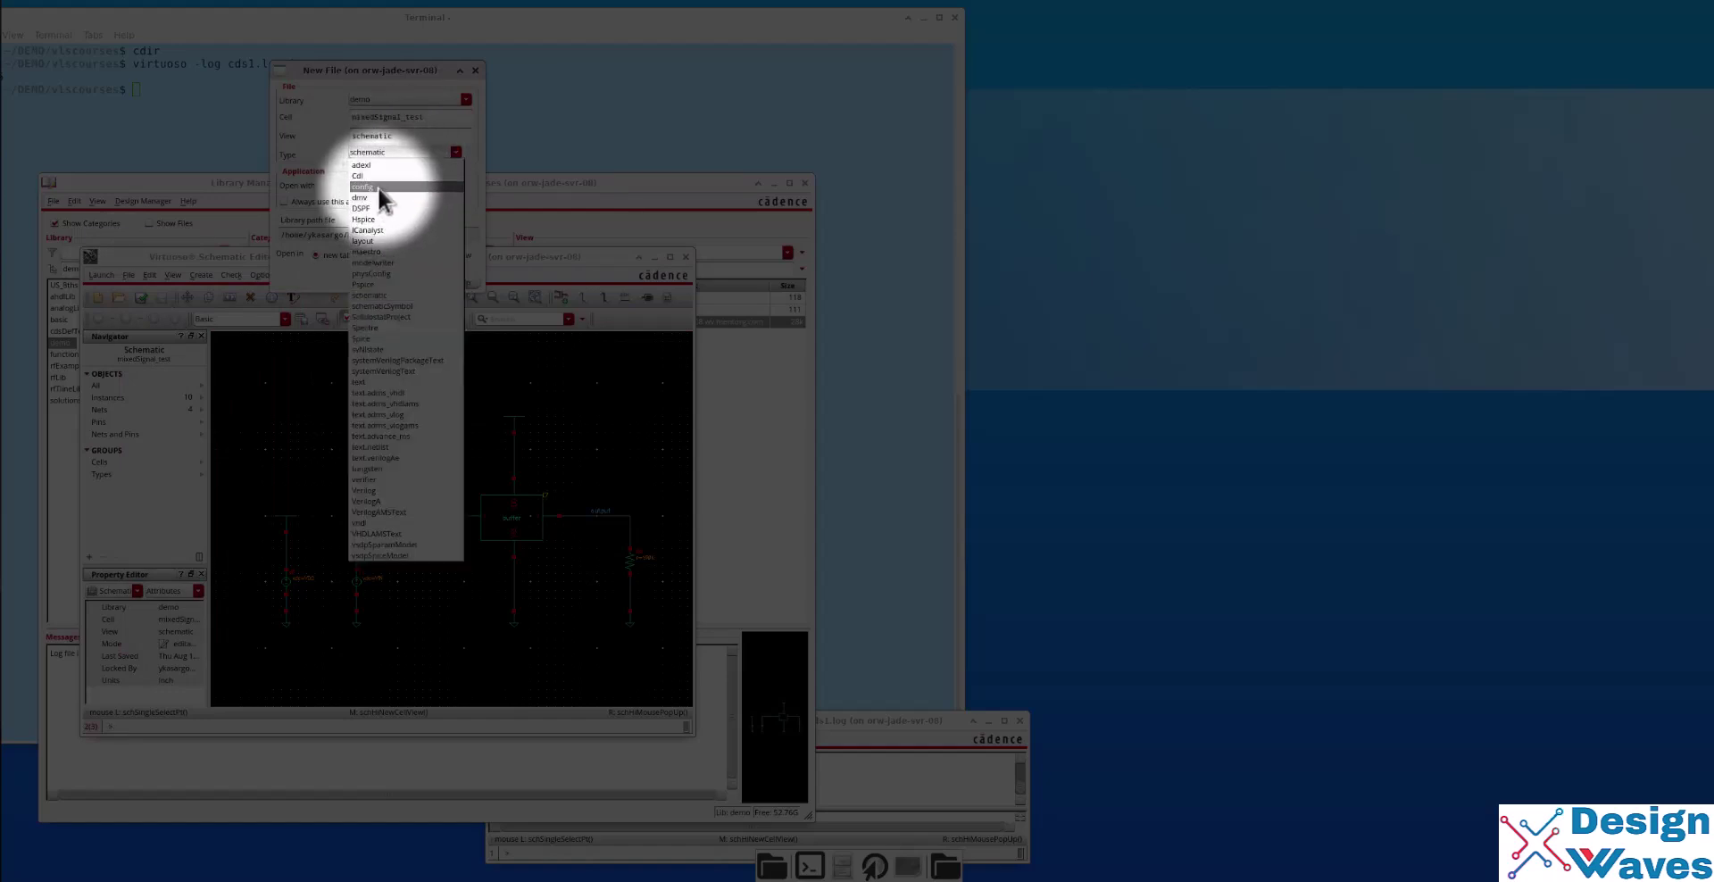
click(378, 186)
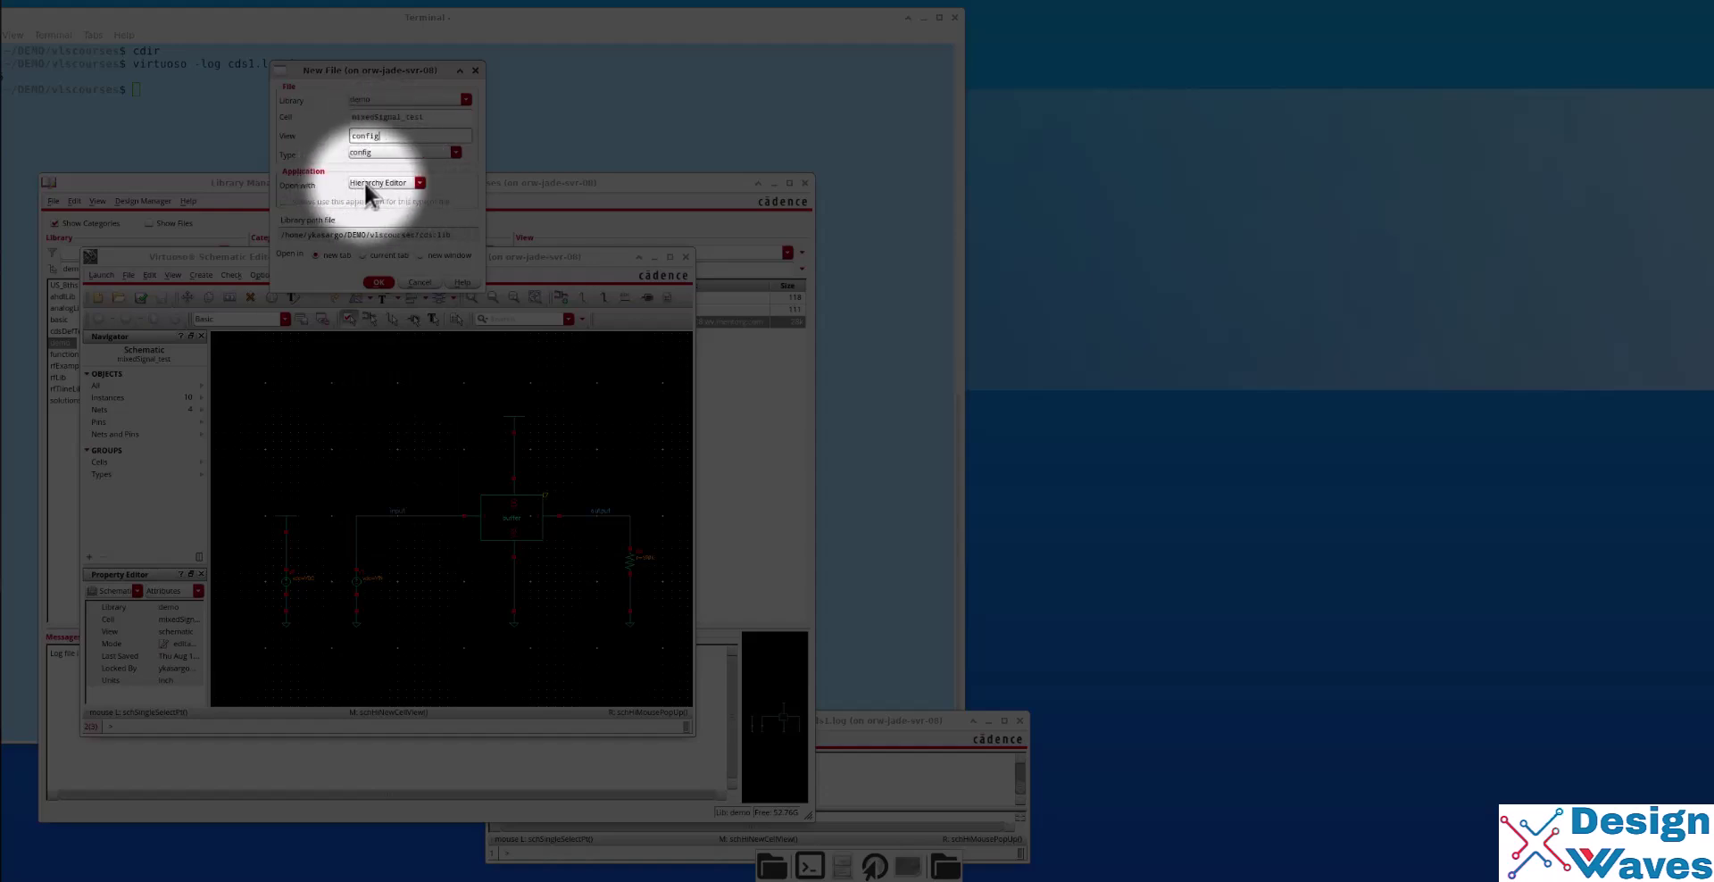
drag(394, 68, 1028, 193)
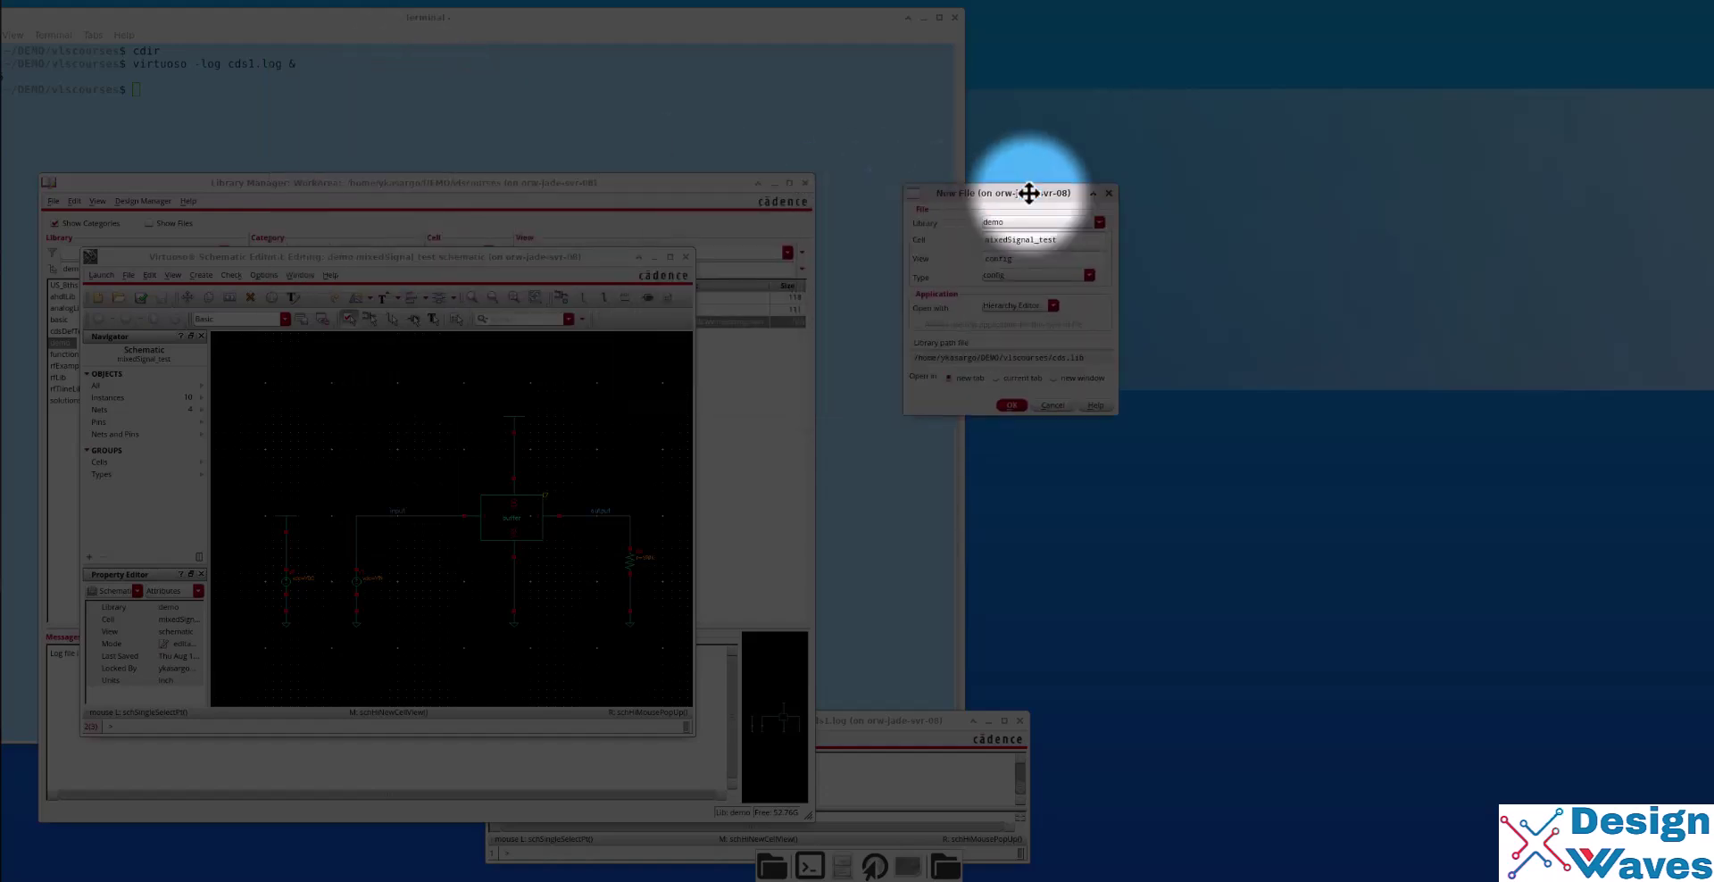
drag(496, 257, 589, 260)
click(994, 196)
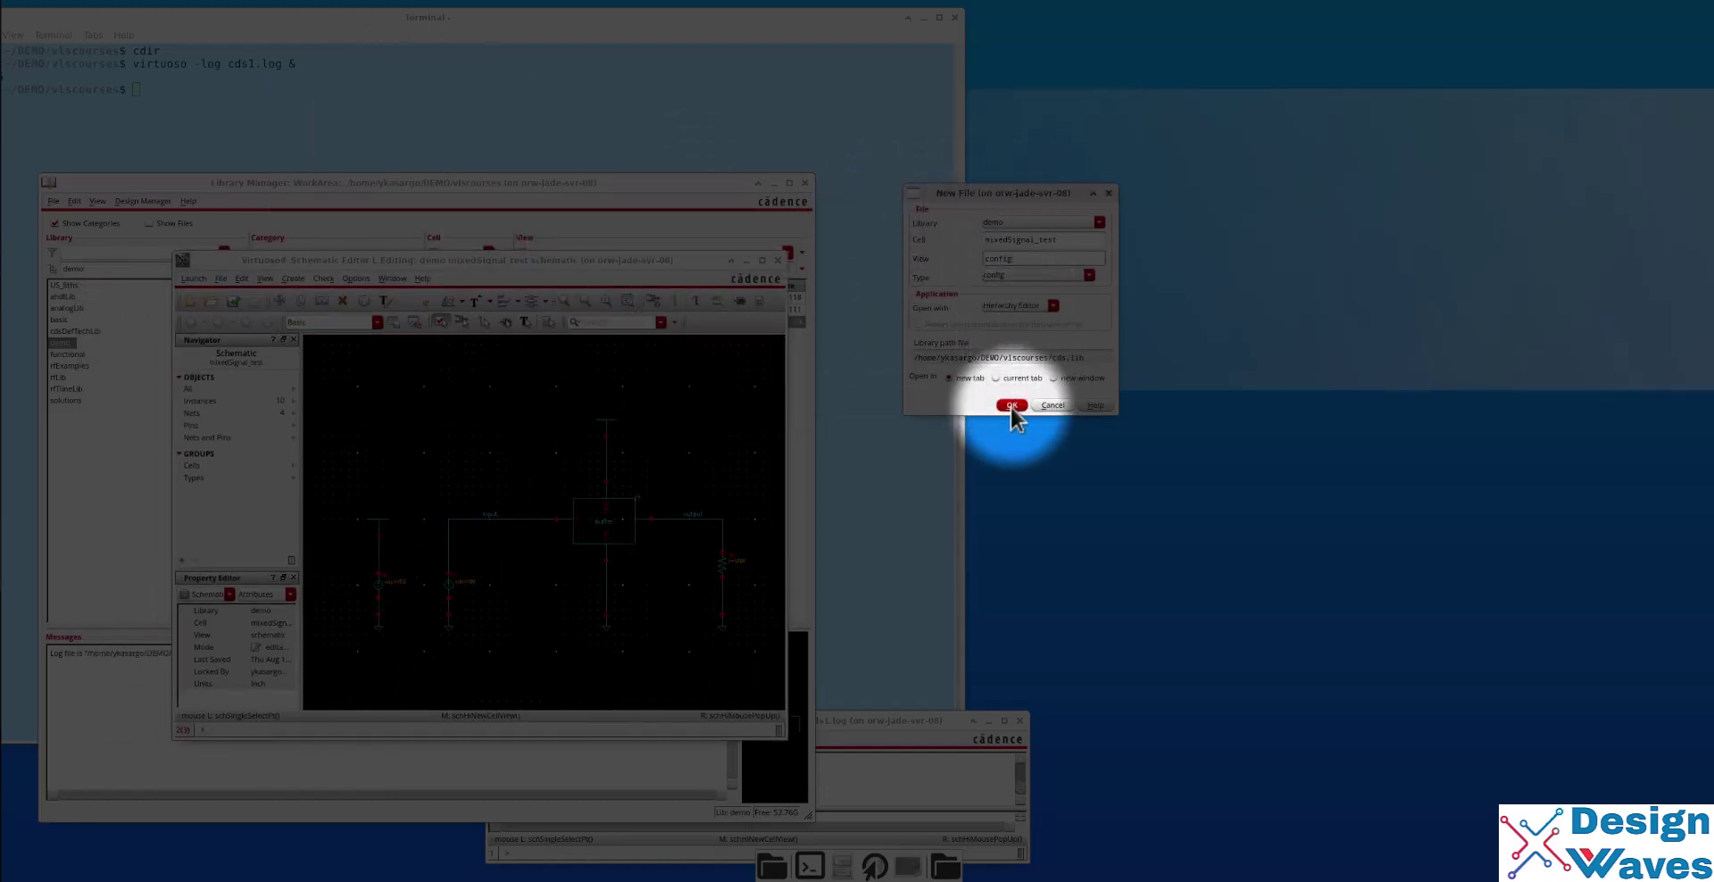
click(1012, 404)
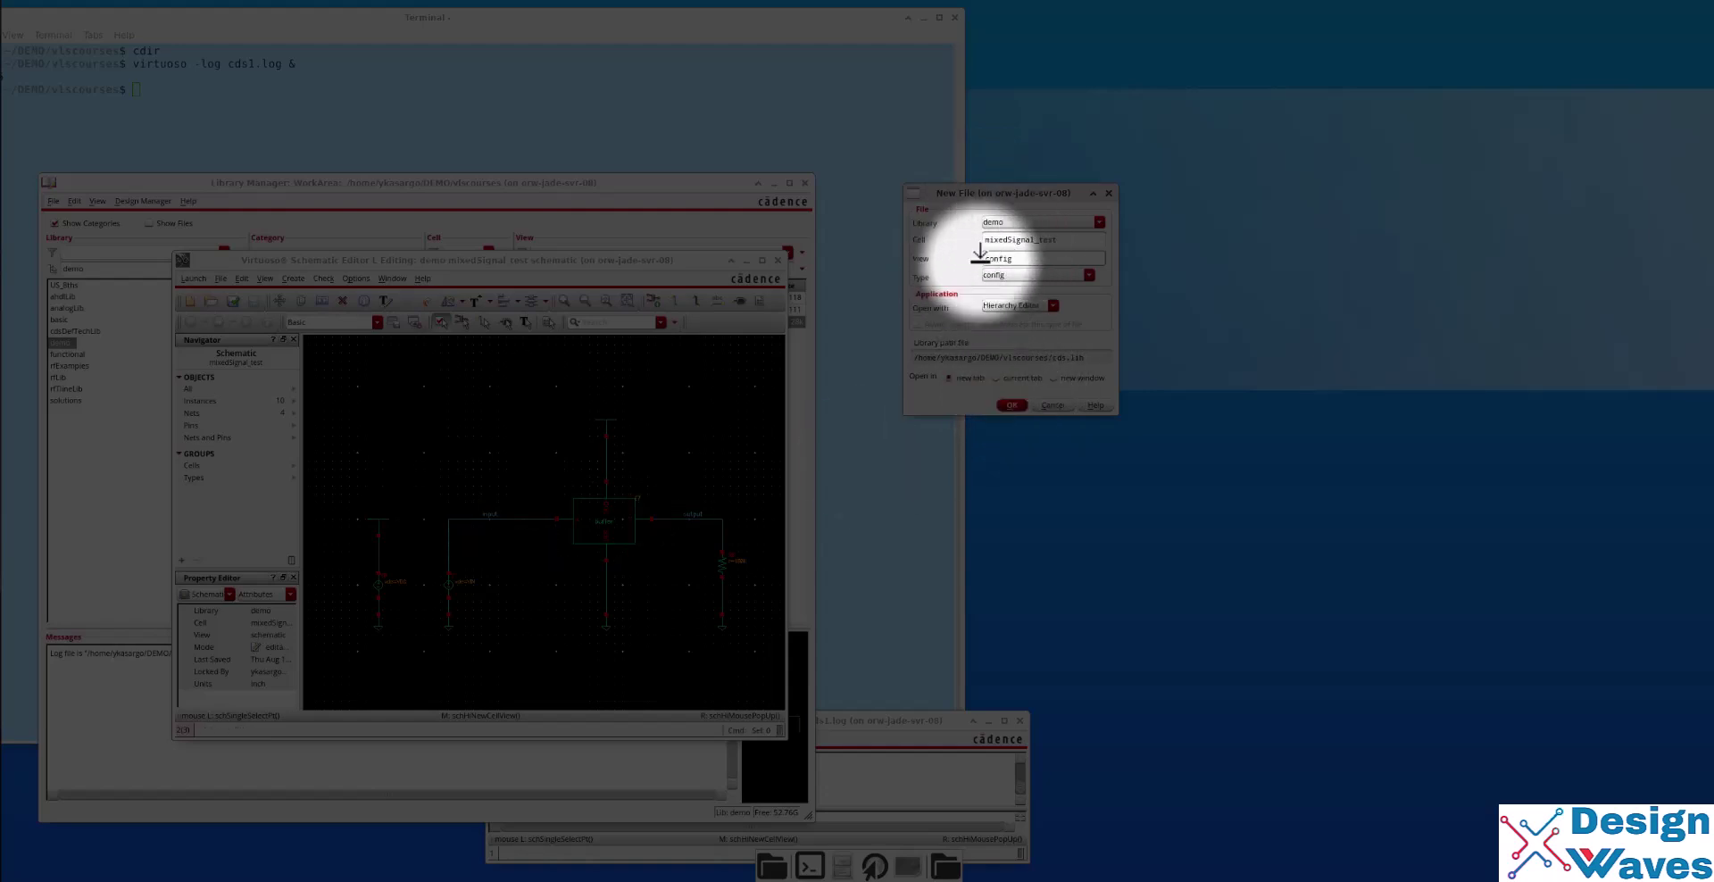
click(1007, 404)
Set the new configuration's top cell view to schematic and load the AMS template.
click(507, 312)
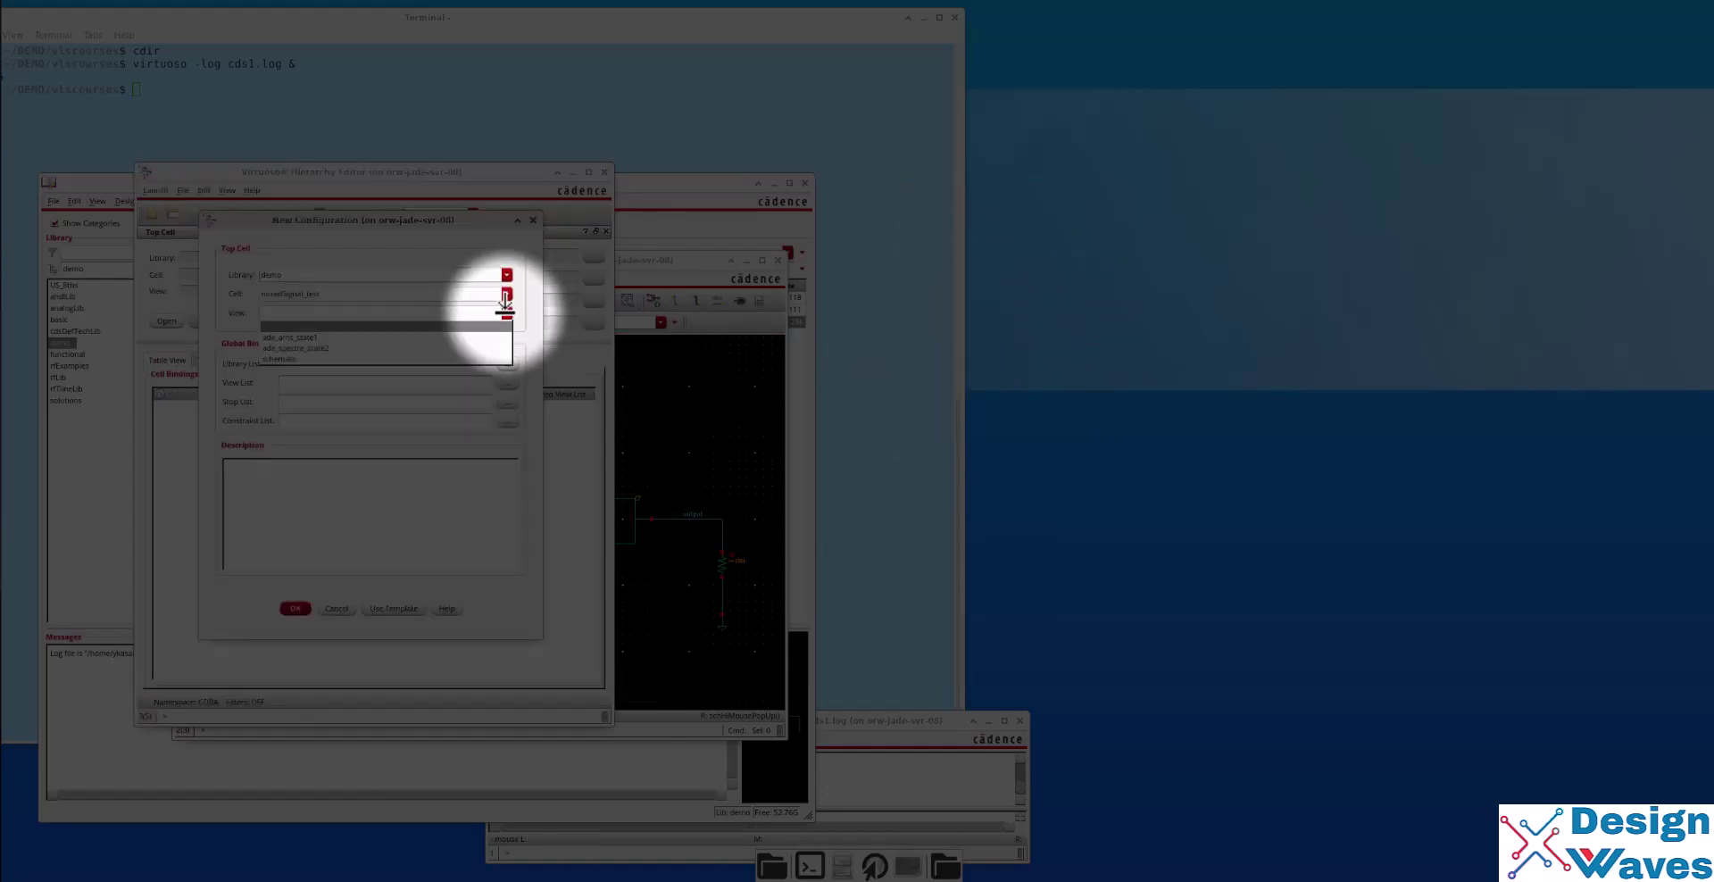
click(363, 357)
drag(357, 218, 1010, 172)
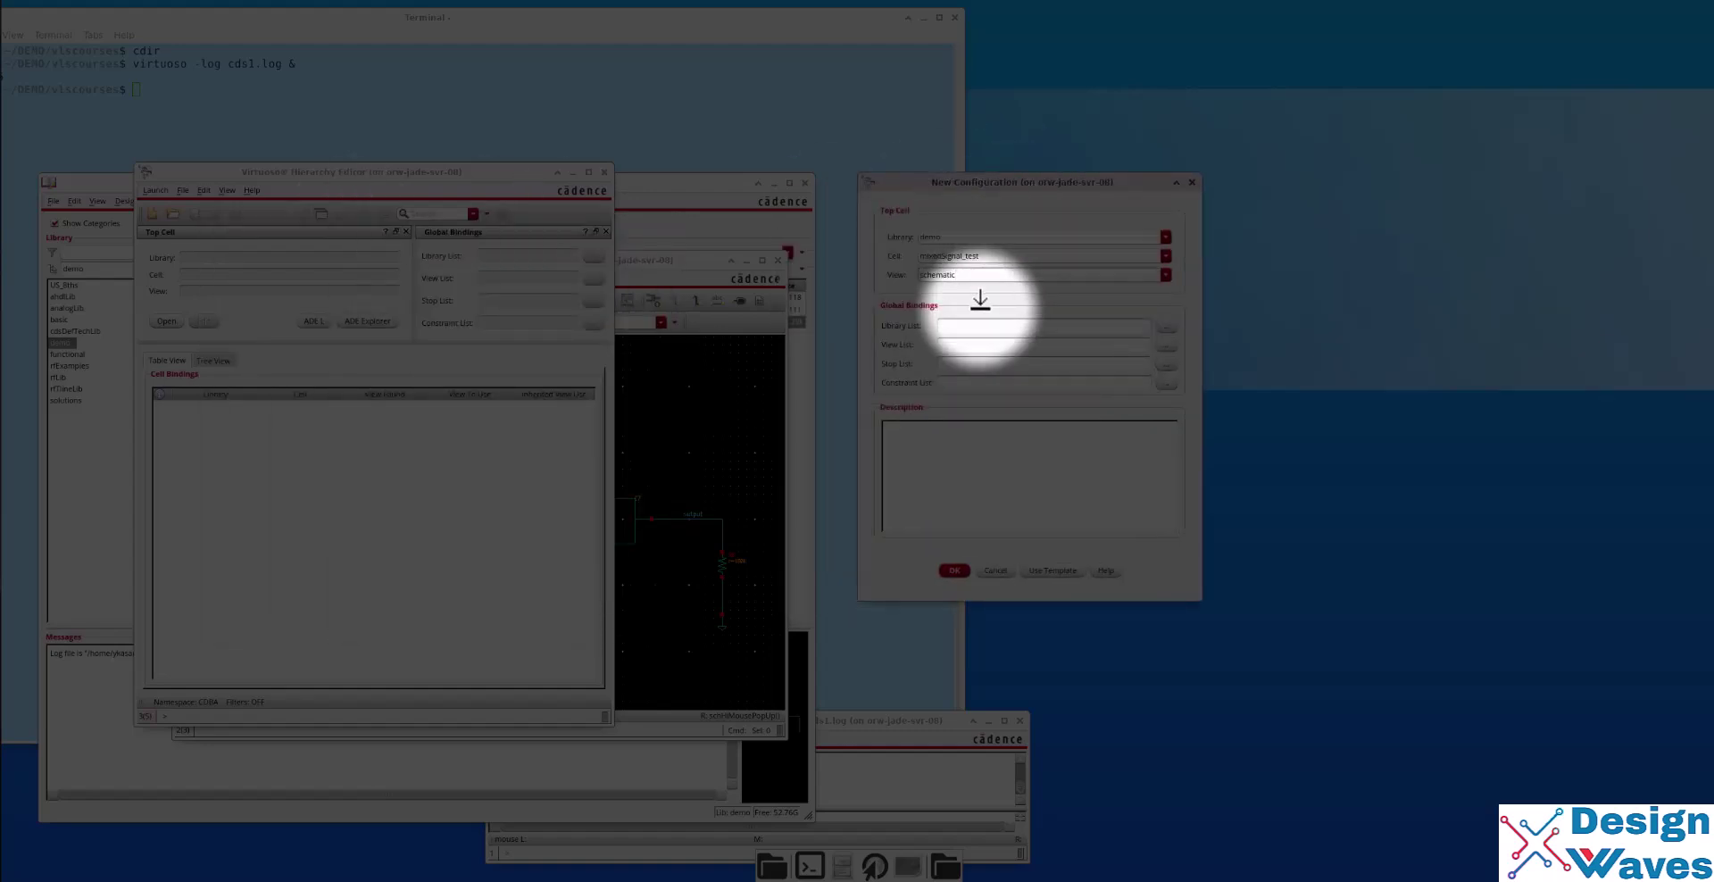
click(1043, 570)
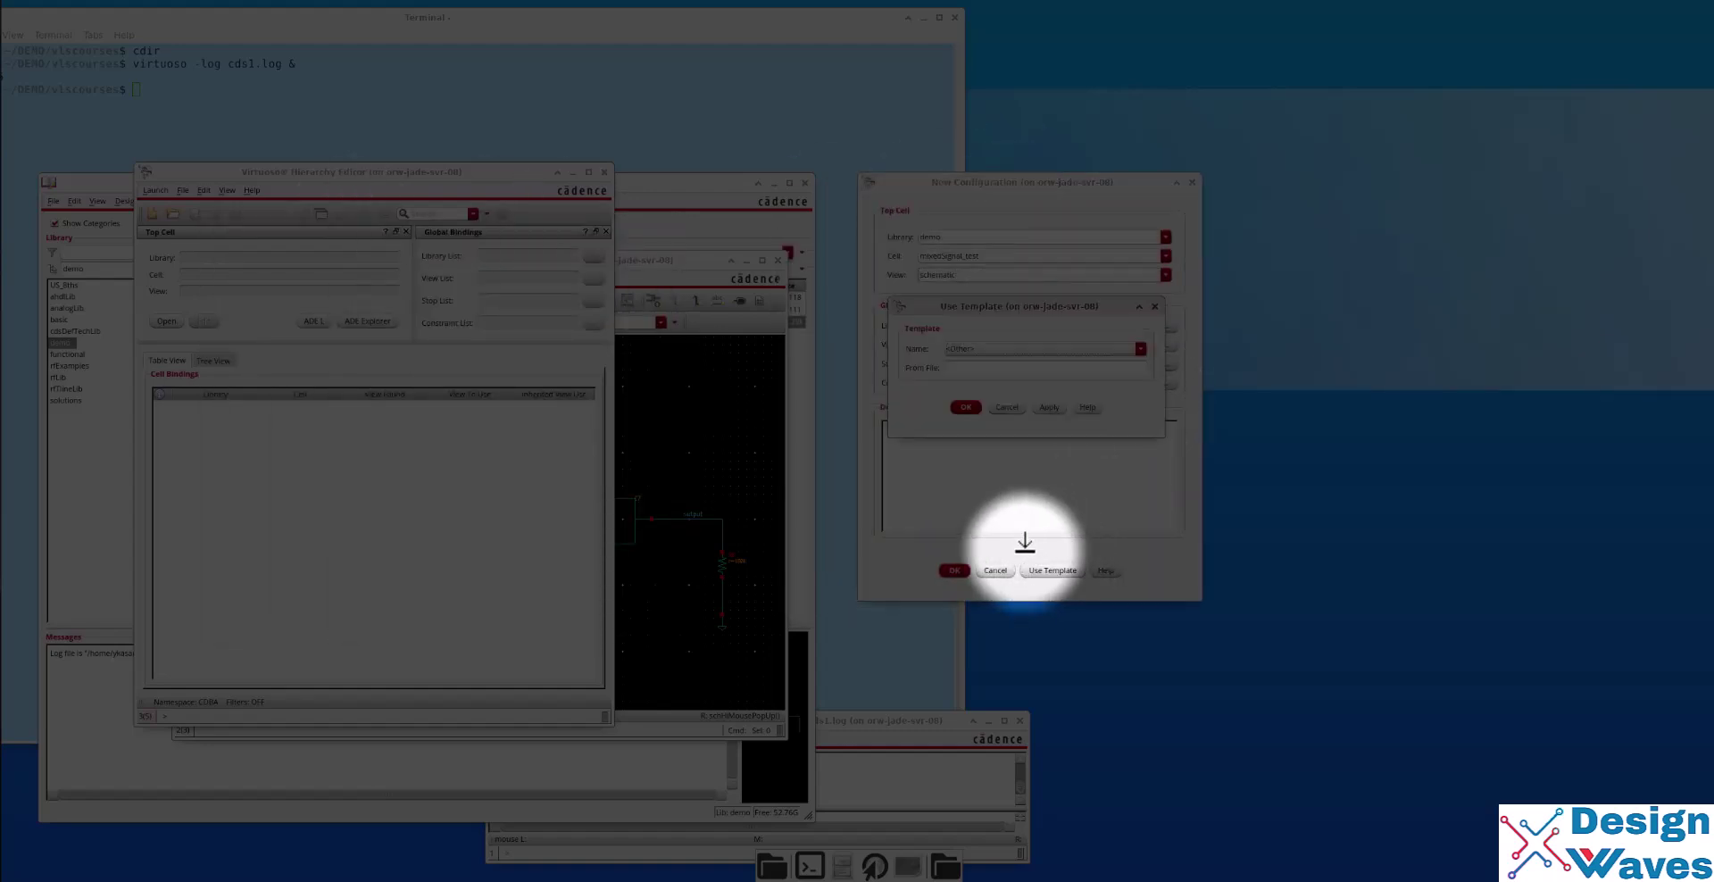
click(1140, 348)
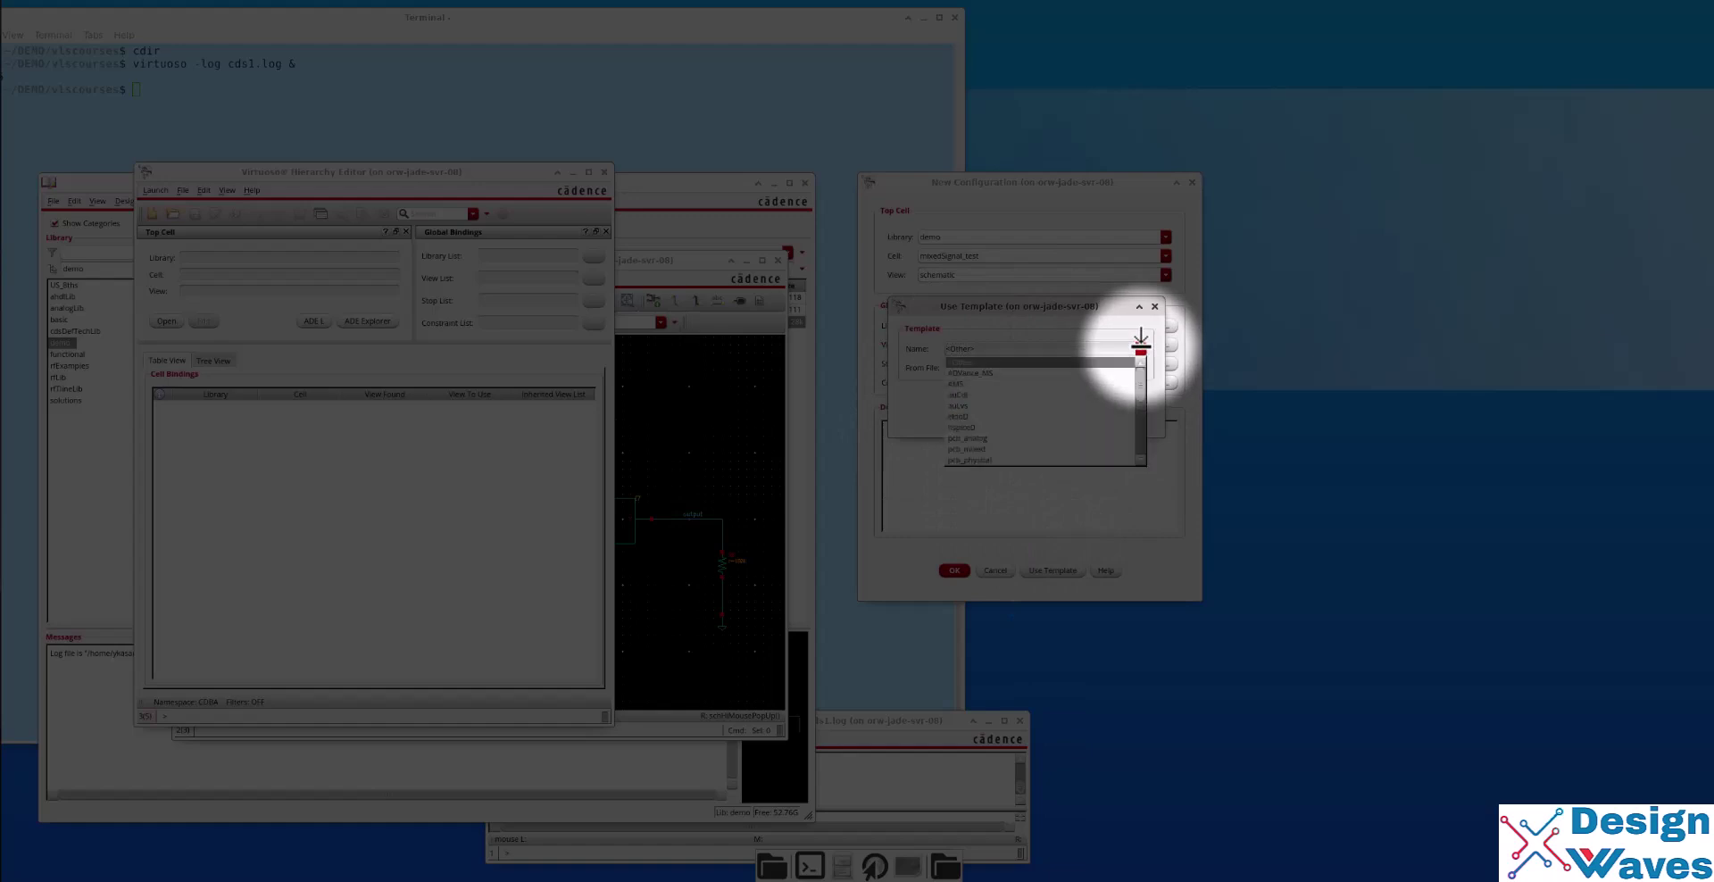
click(982, 384)
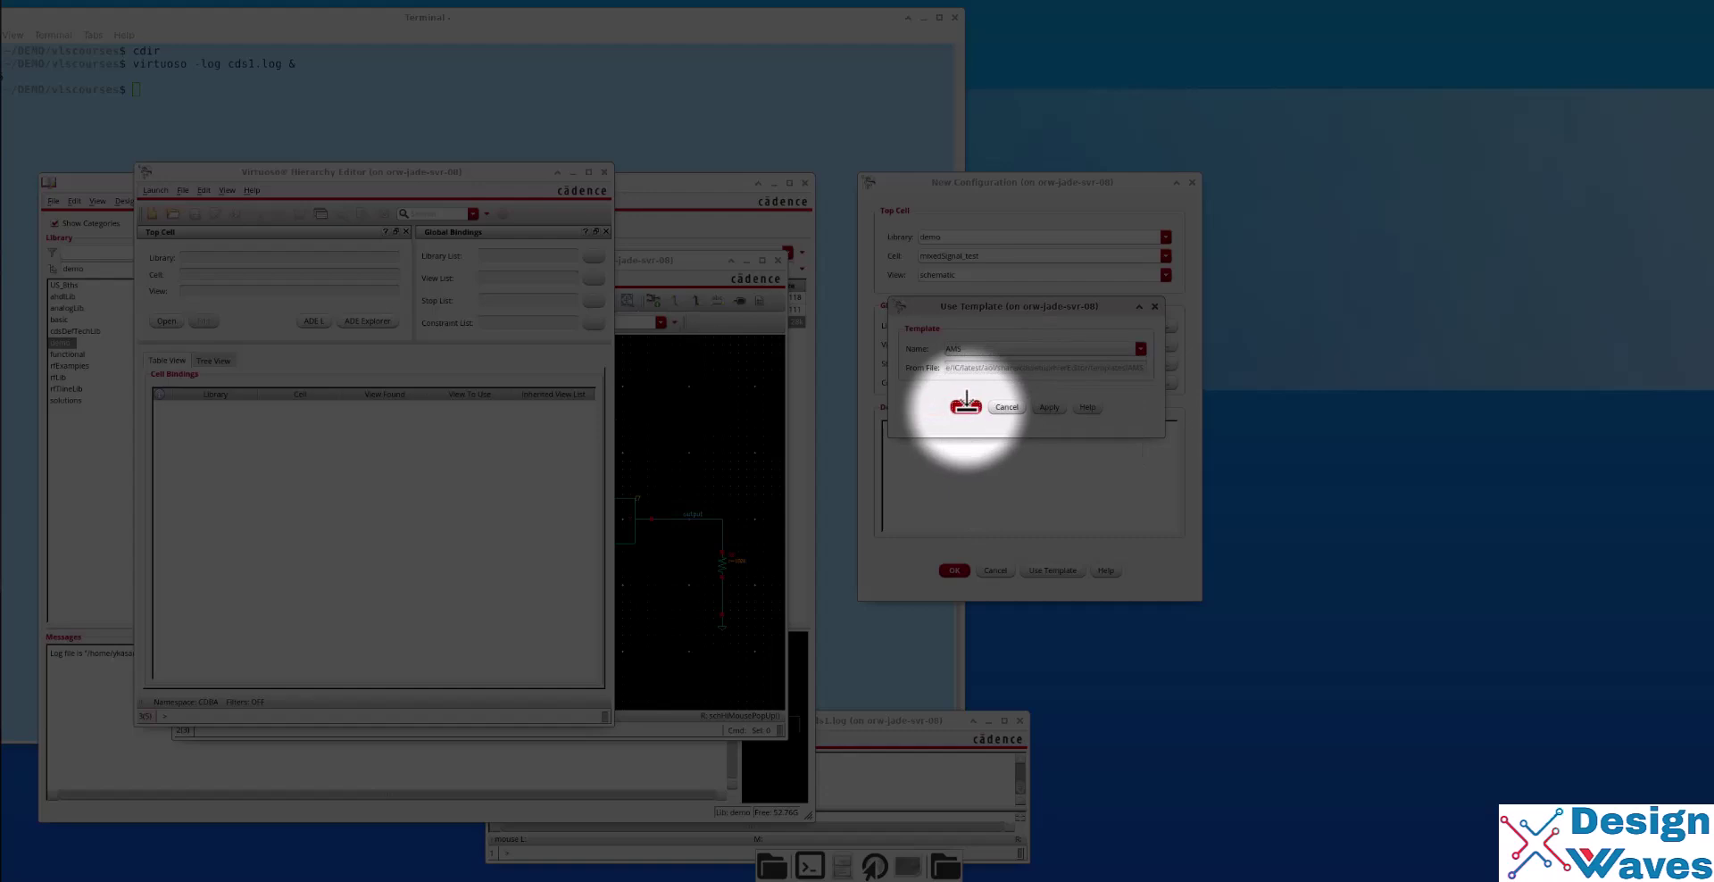
click(966, 404)
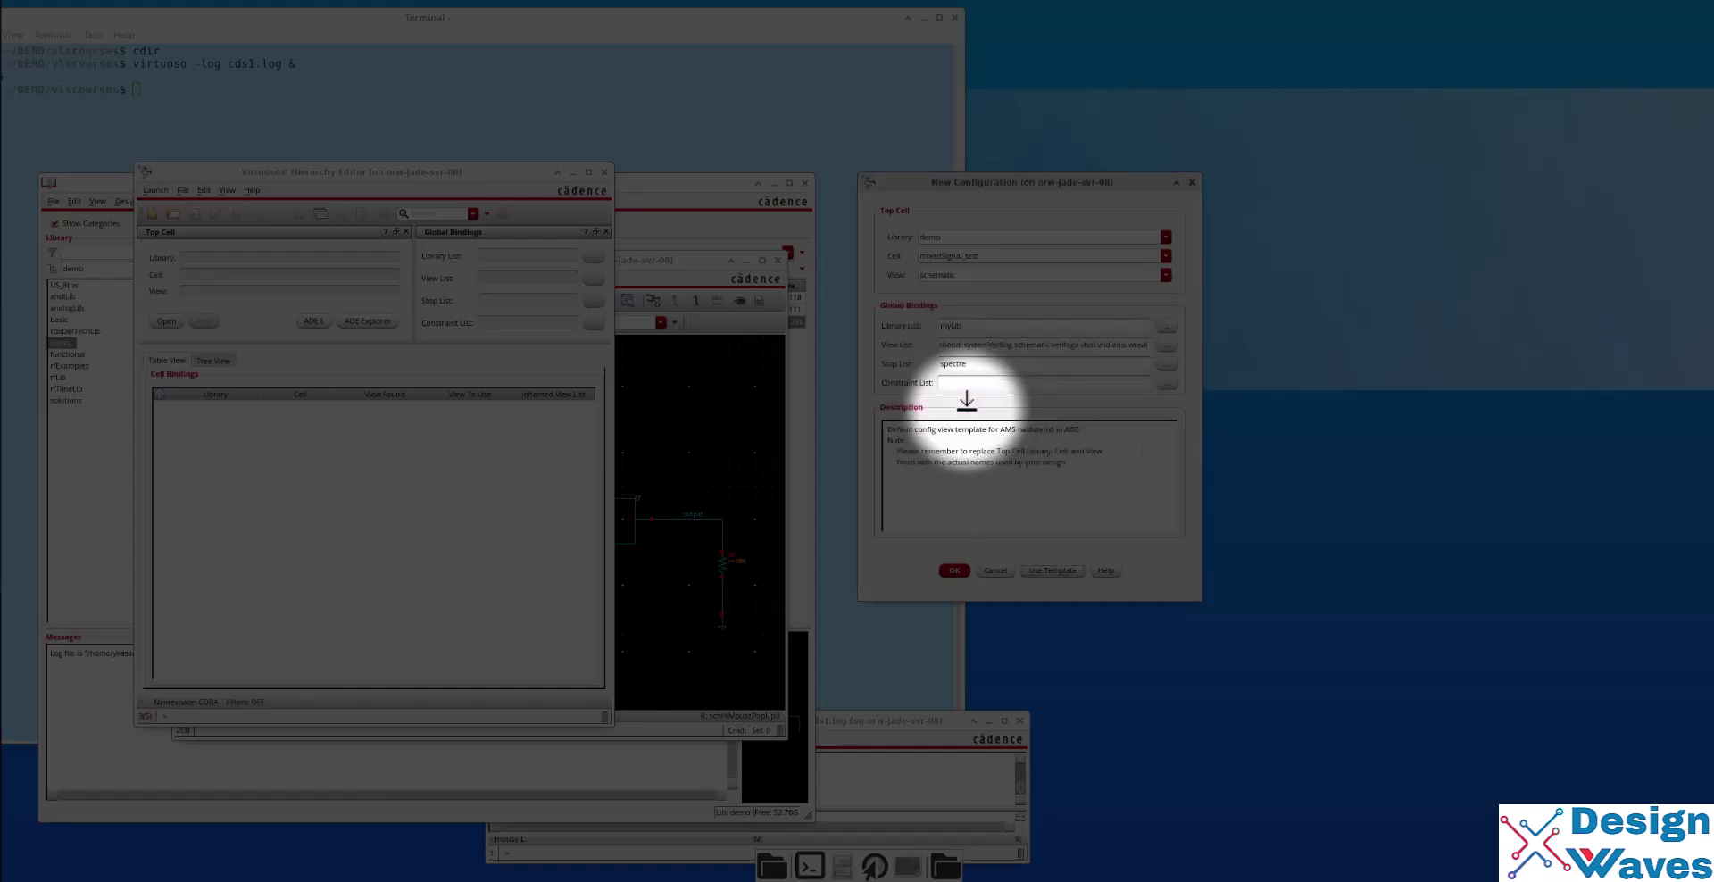
Review the template's view and stop lists, set the library list to demo, and accept the new configuration.
triple_click(987, 346)
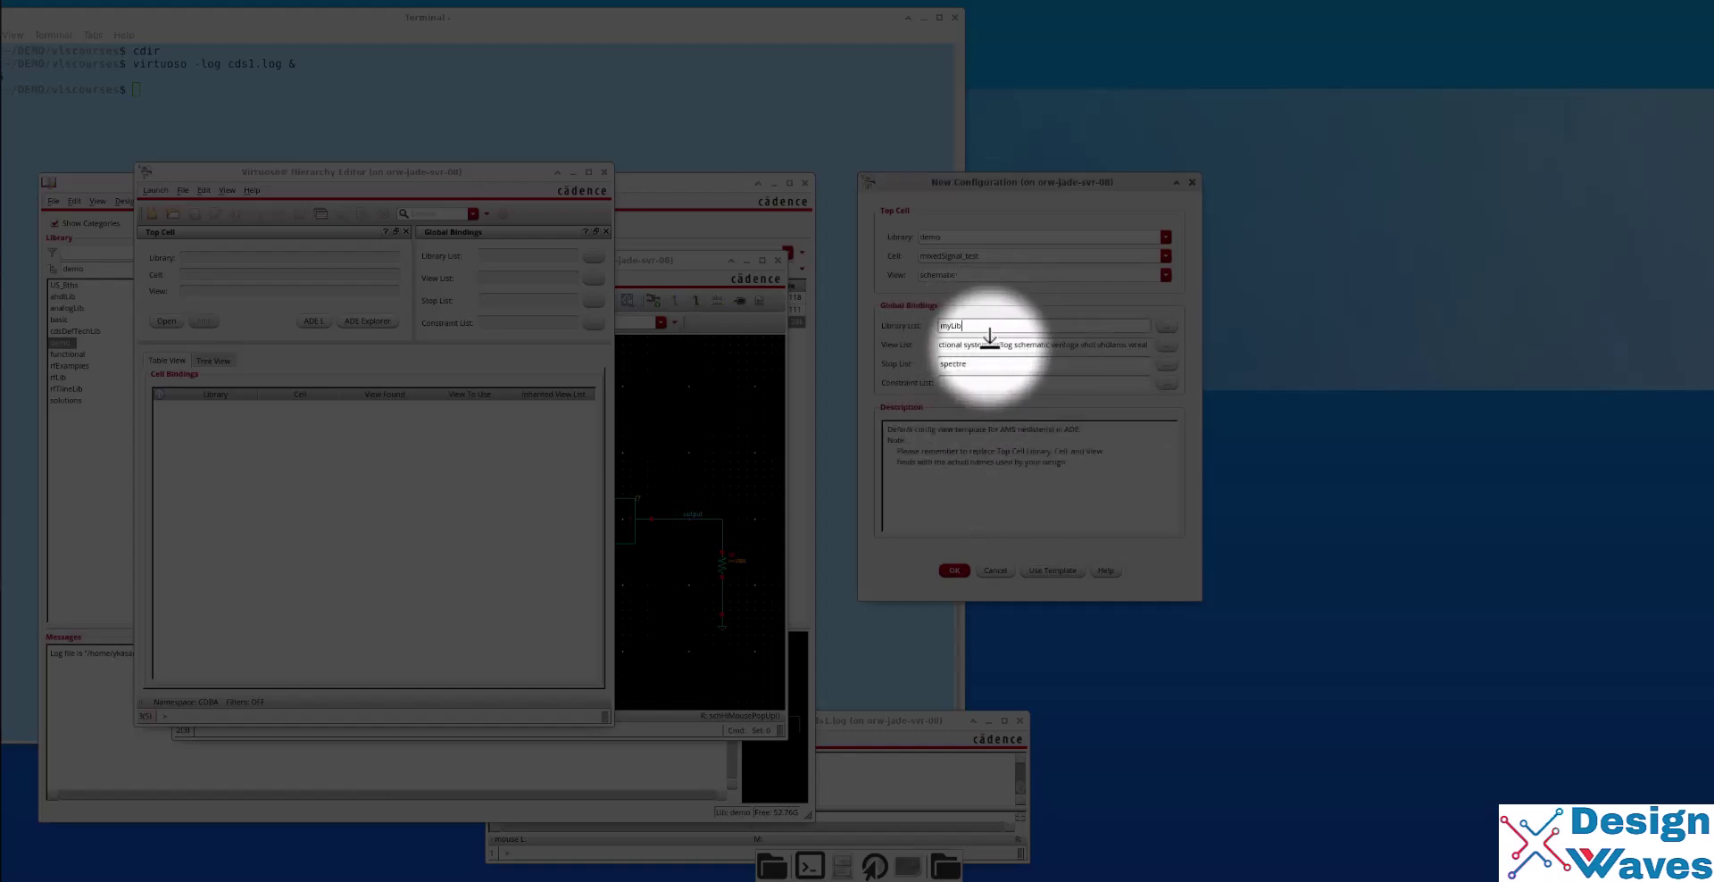
click(1000, 345)
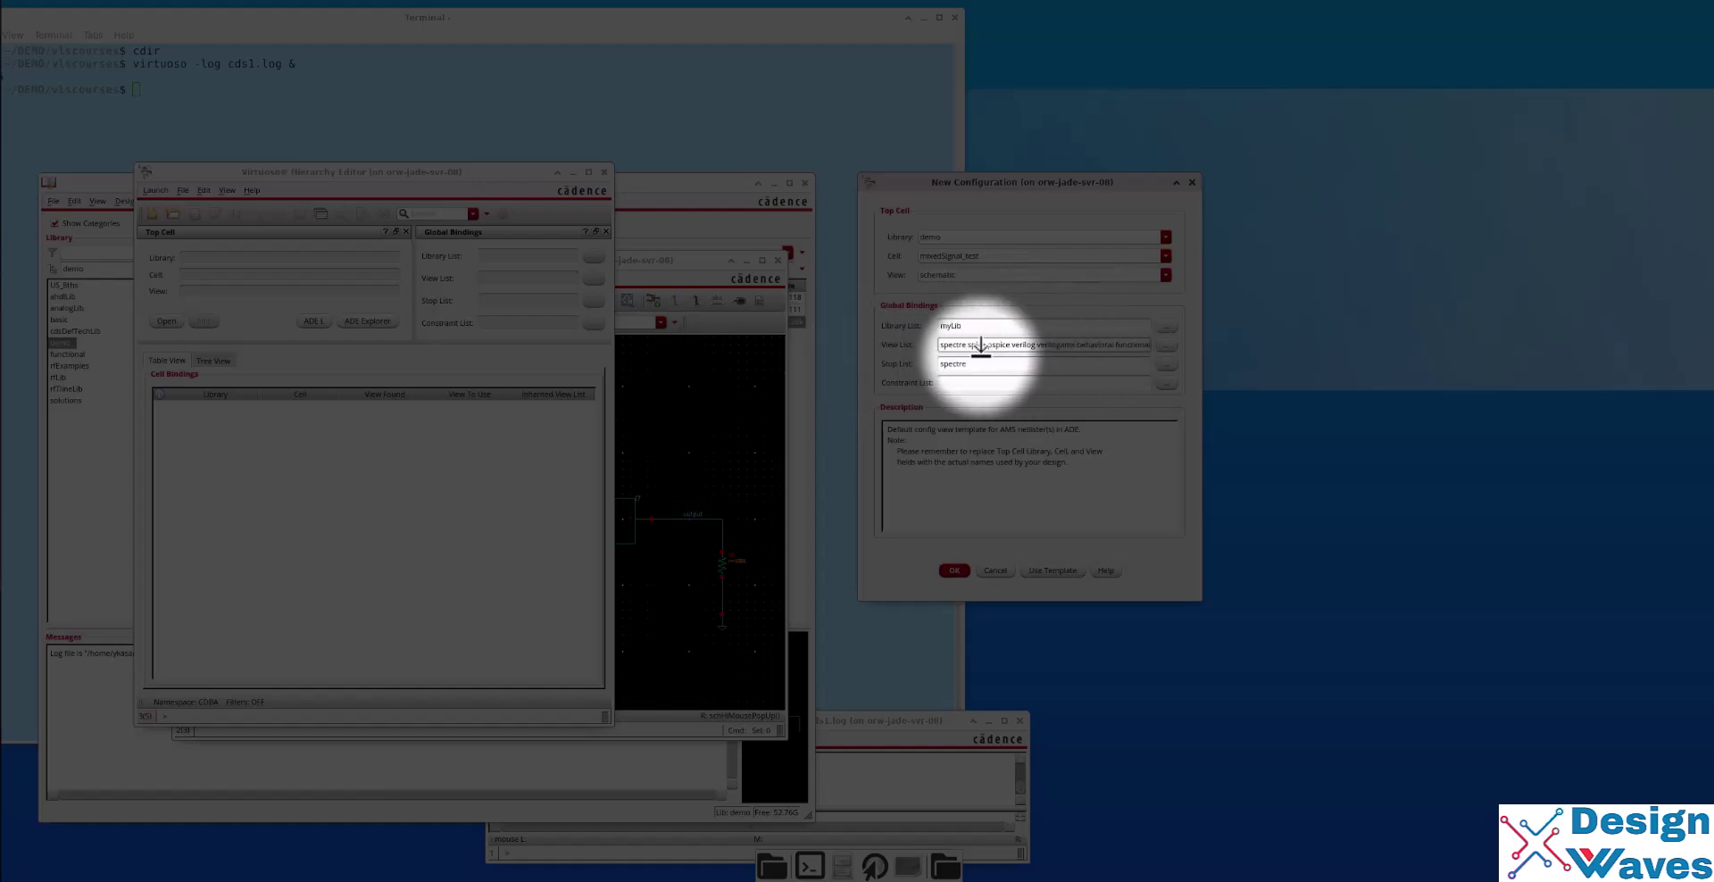
drag(949, 345, 1205, 345)
click(977, 360)
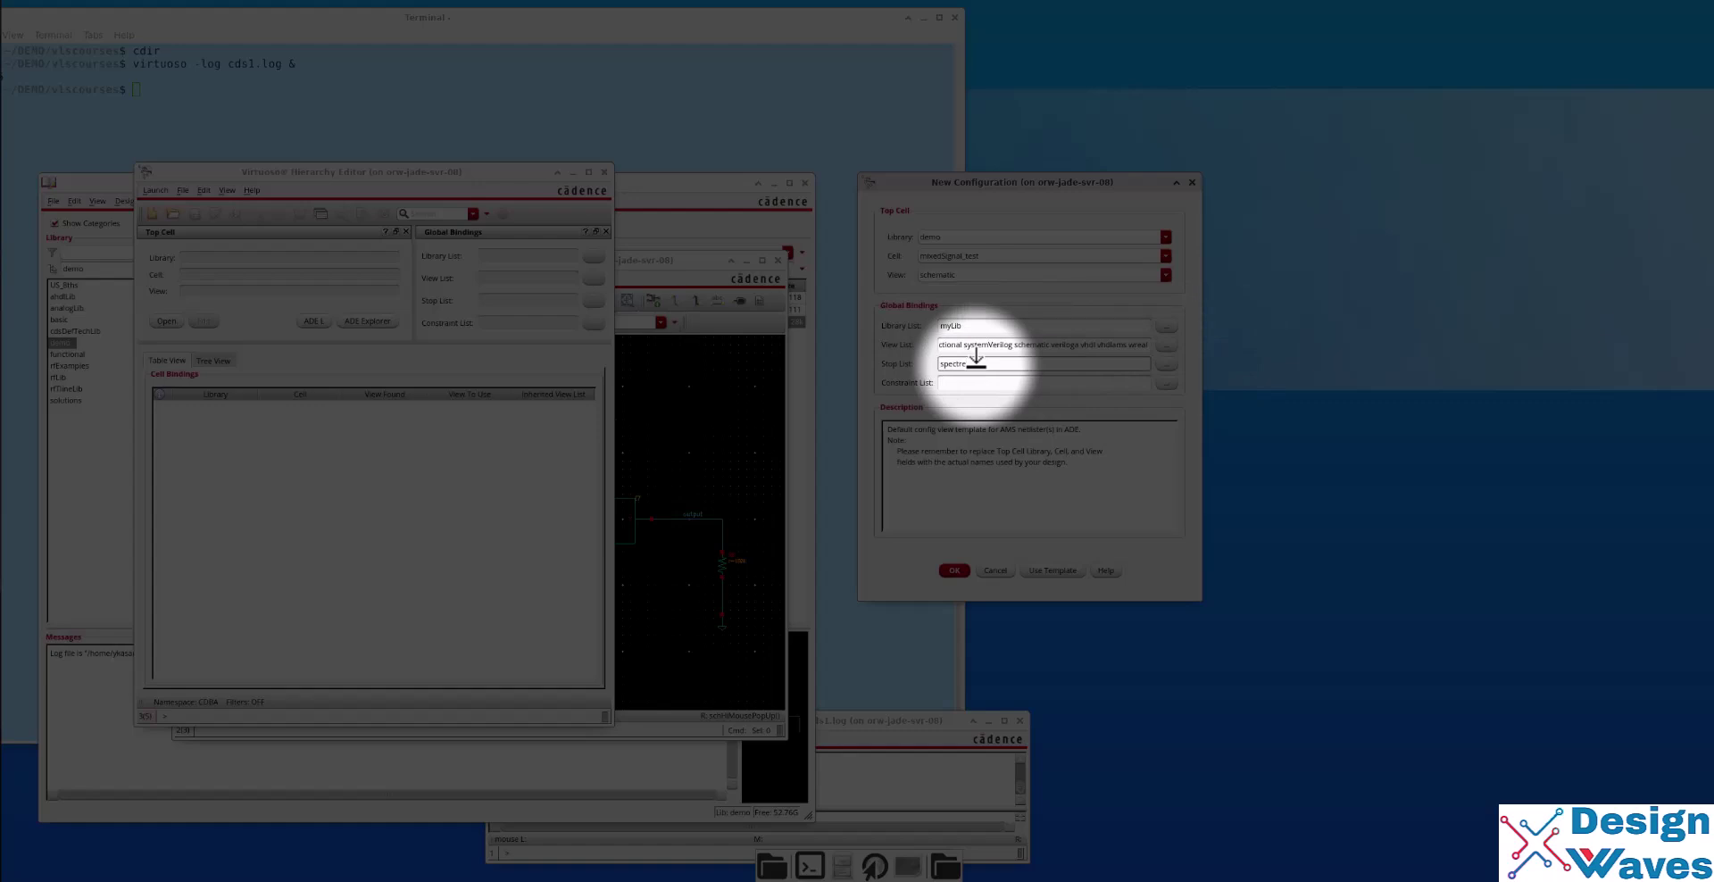
click(960, 324)
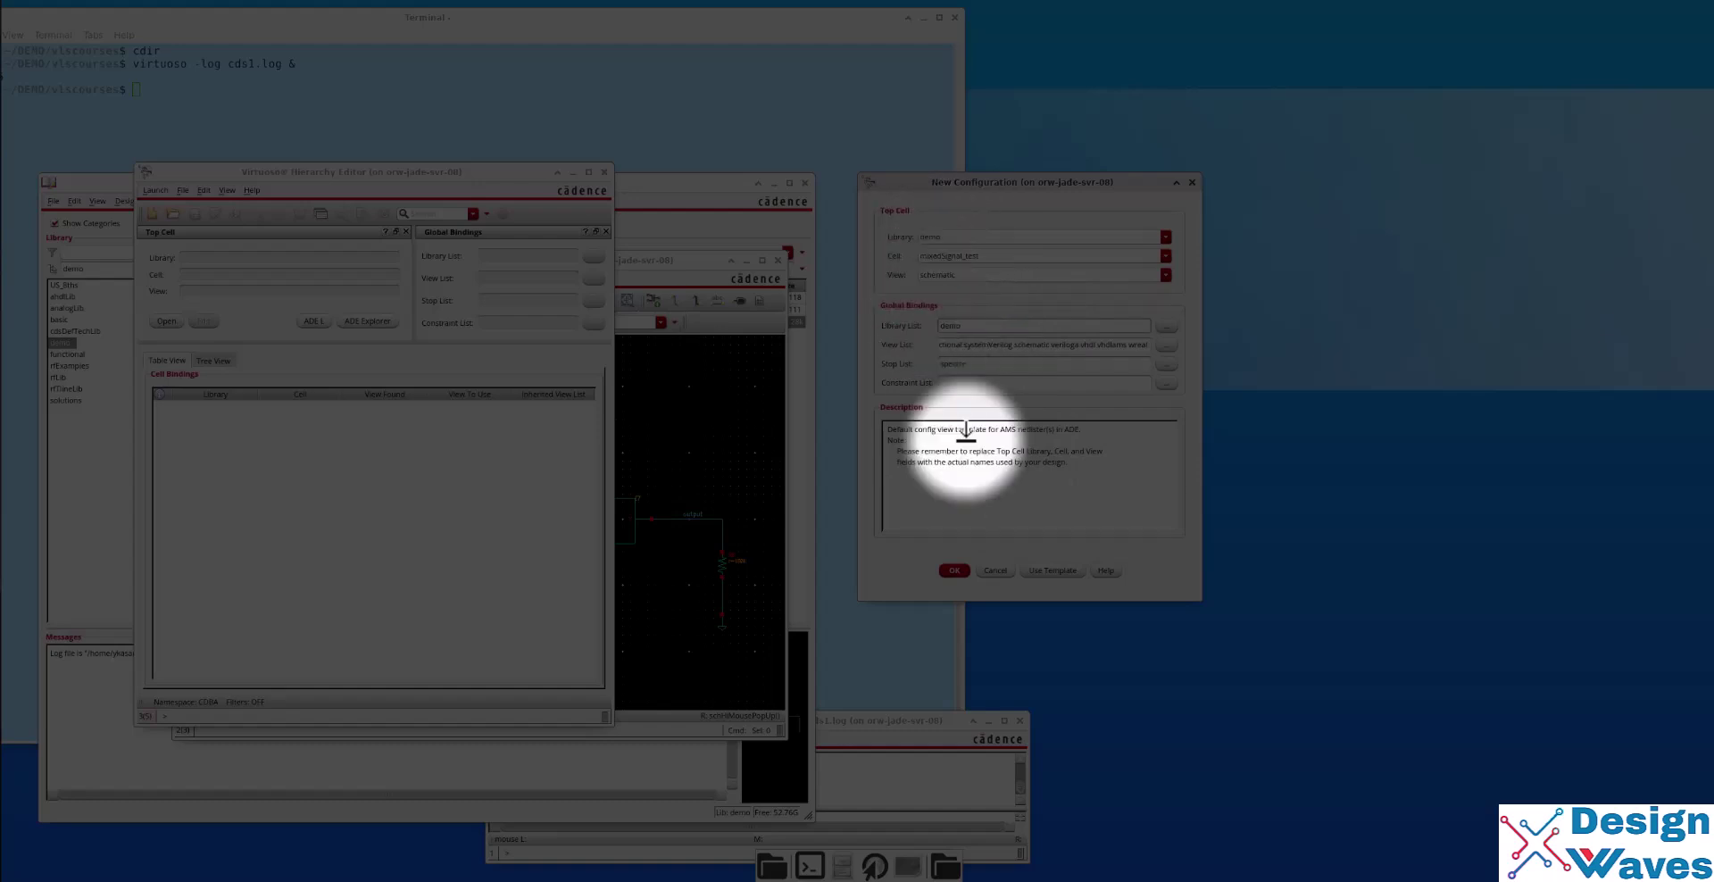
click(953, 570)
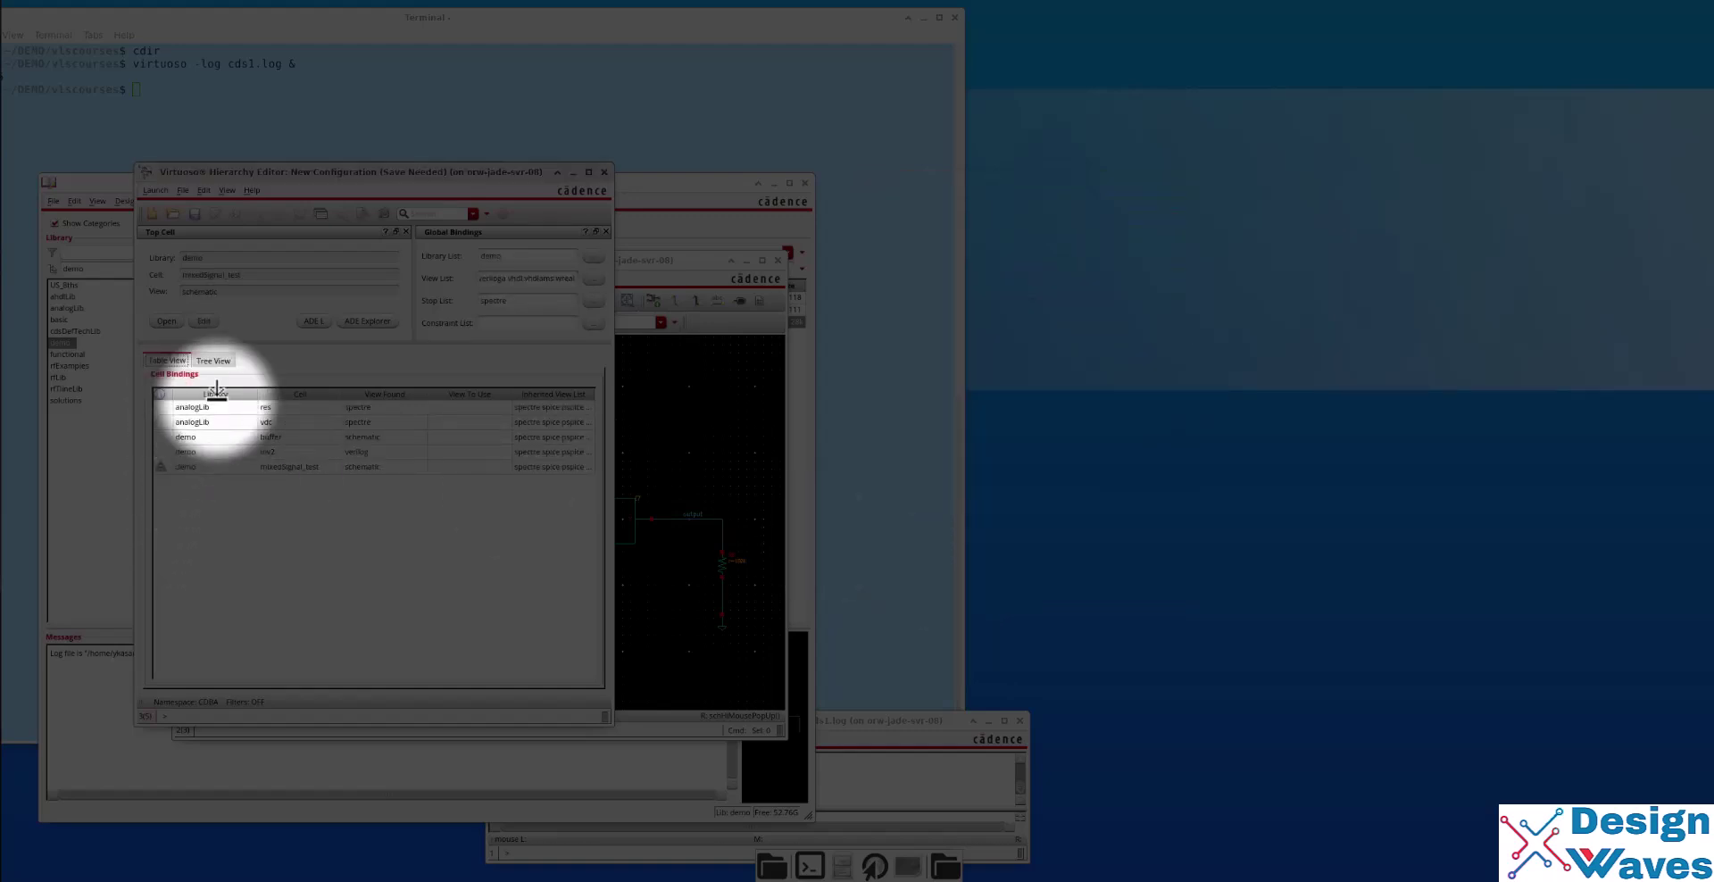
Move the Hierarchy Editor off the schematic window, then update and save the mixedSignal_test config view.
drag(308, 169, 827, 138)
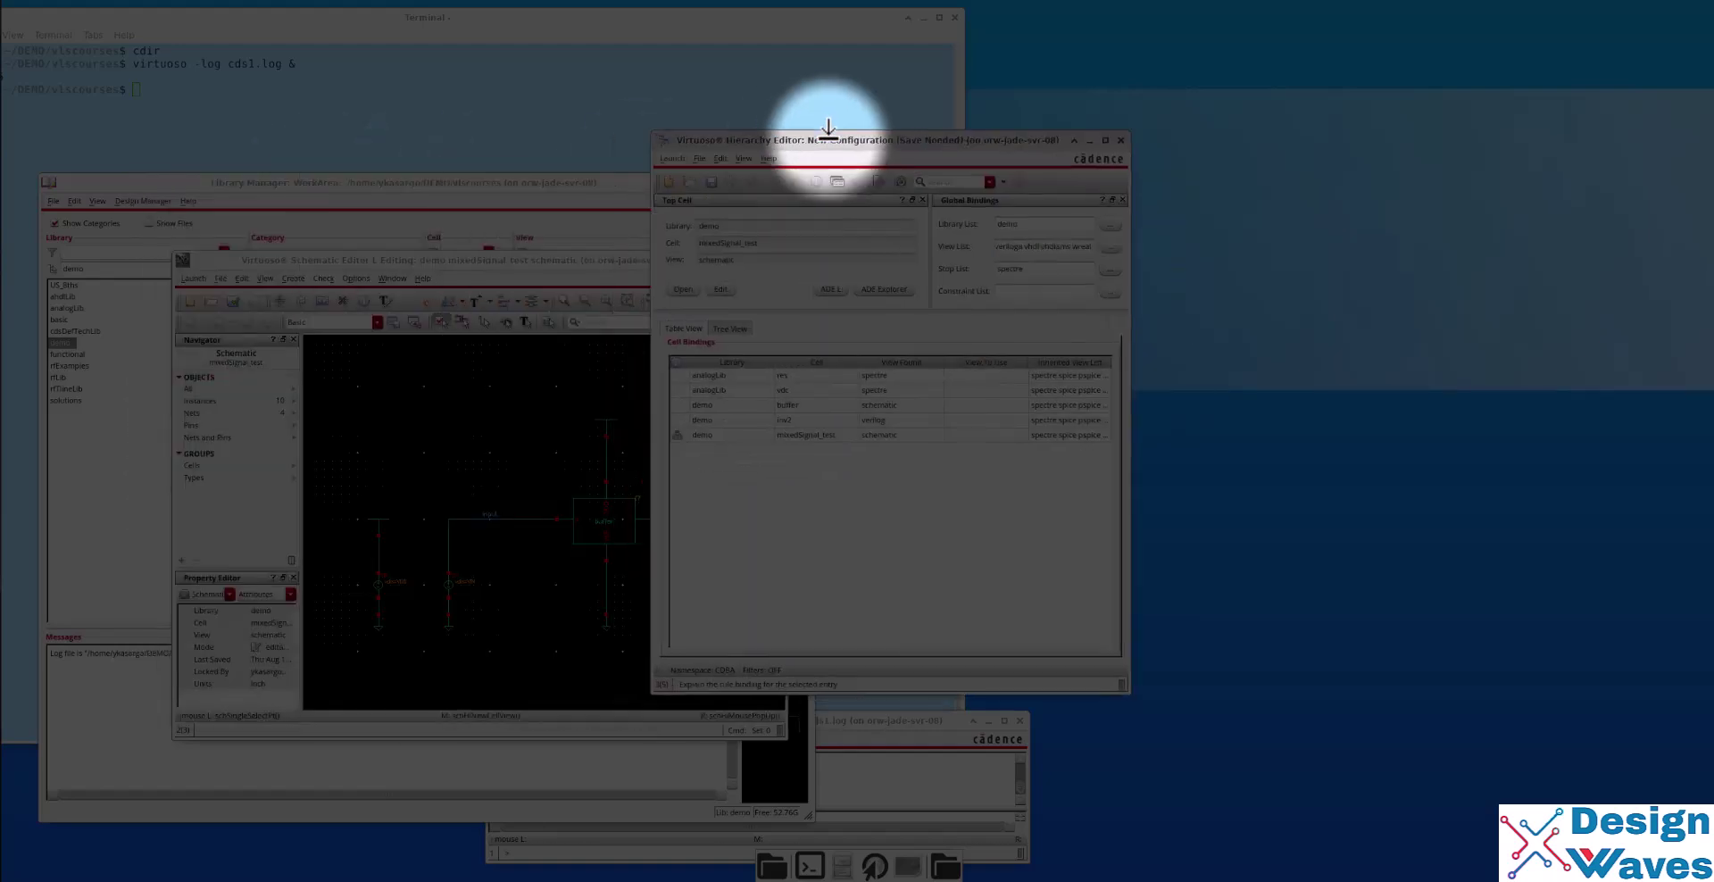
click(879, 171)
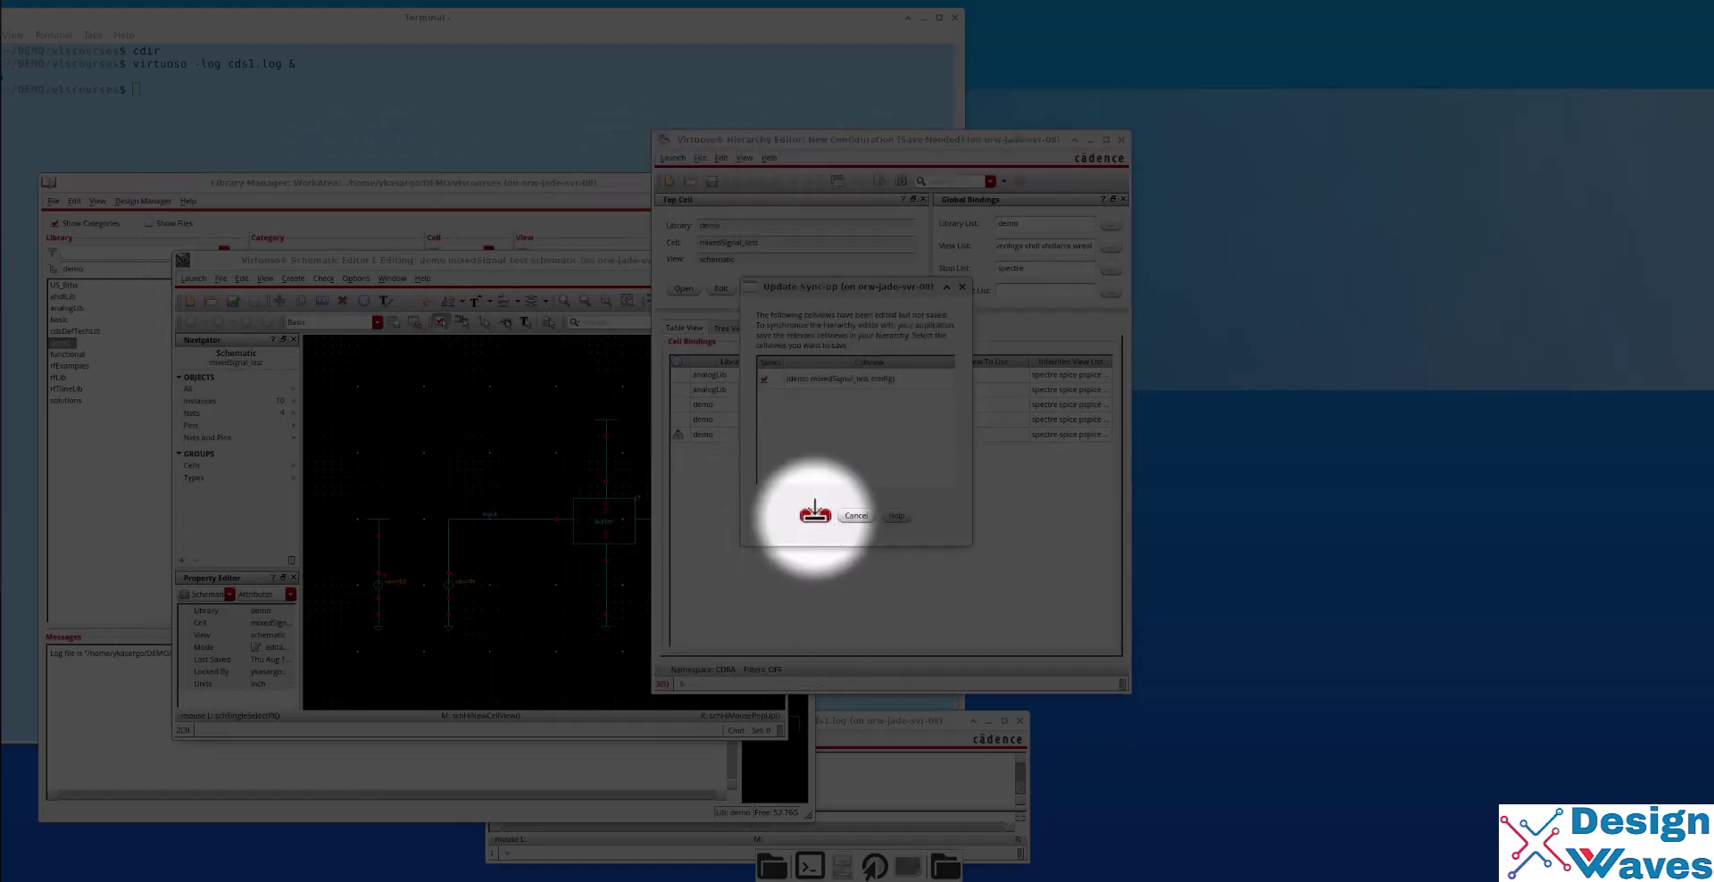
click(815, 509)
click(700, 157)
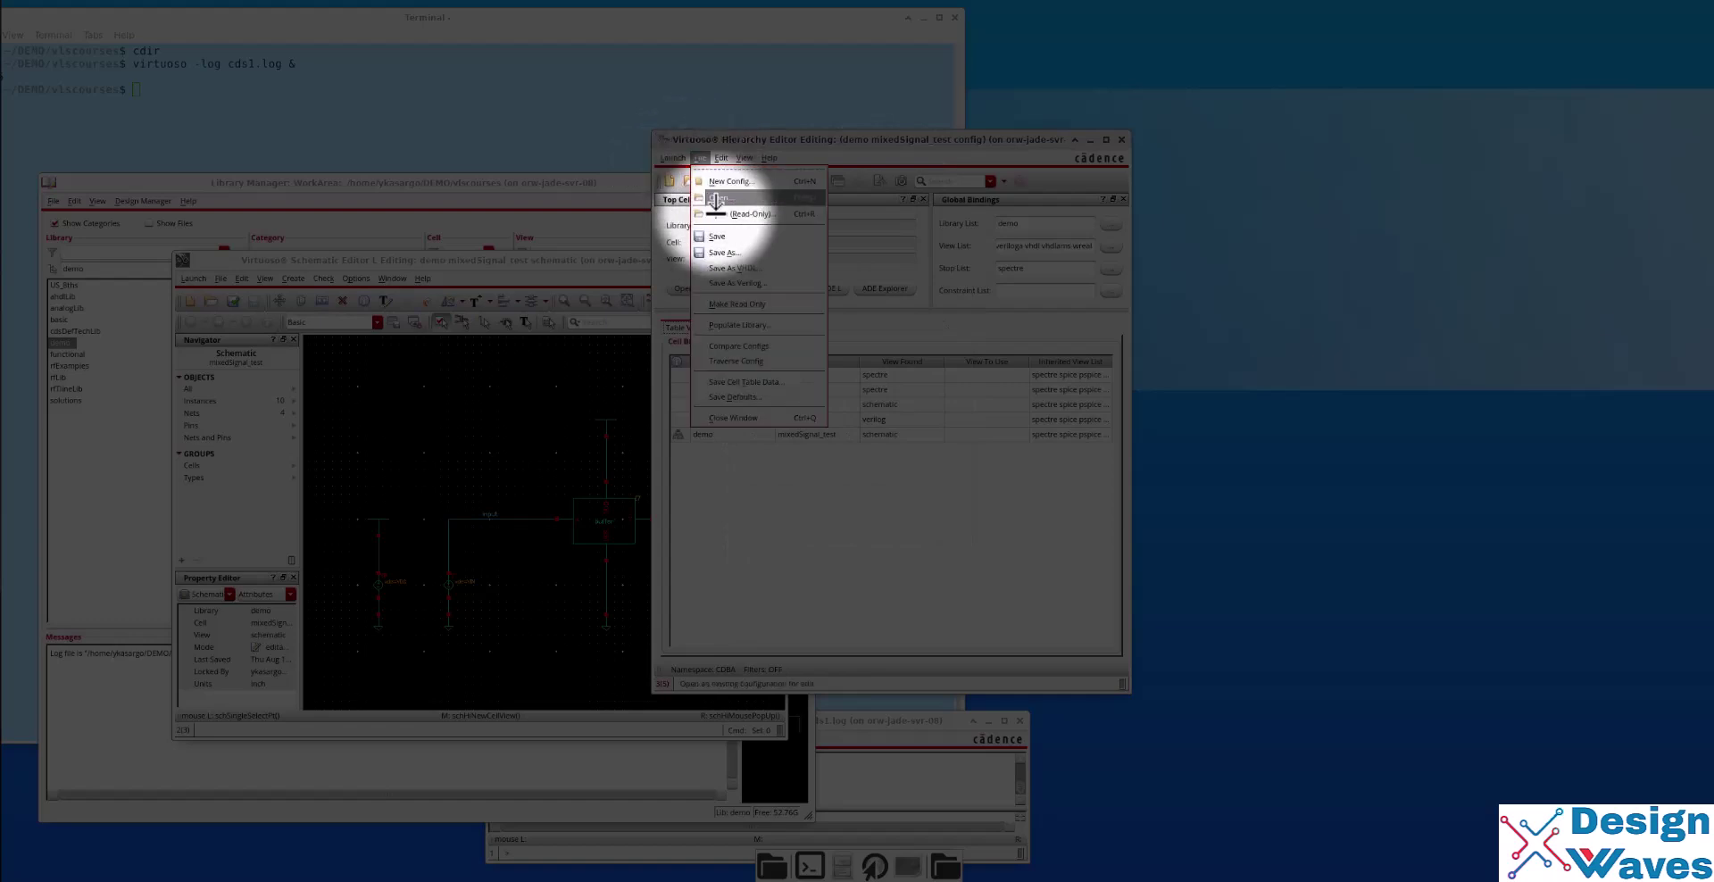
click(719, 234)
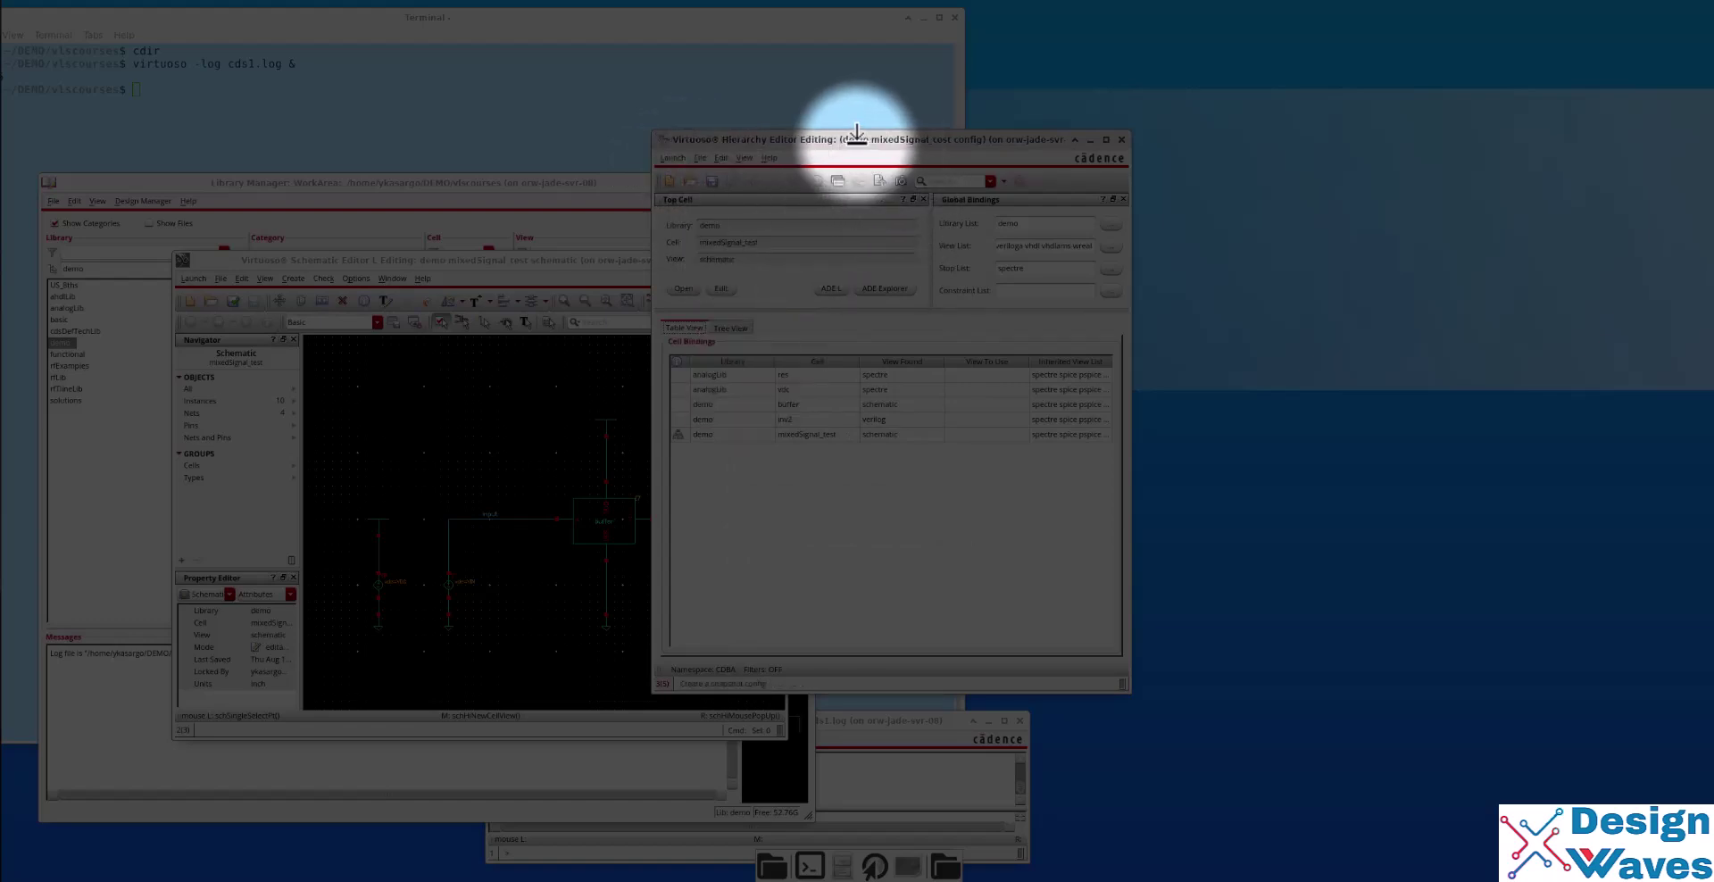
Compare the configuration's table and tree views, with the buffer instance expanded and the Instance column widened in the tree.
drag(849, 145, 686, 143)
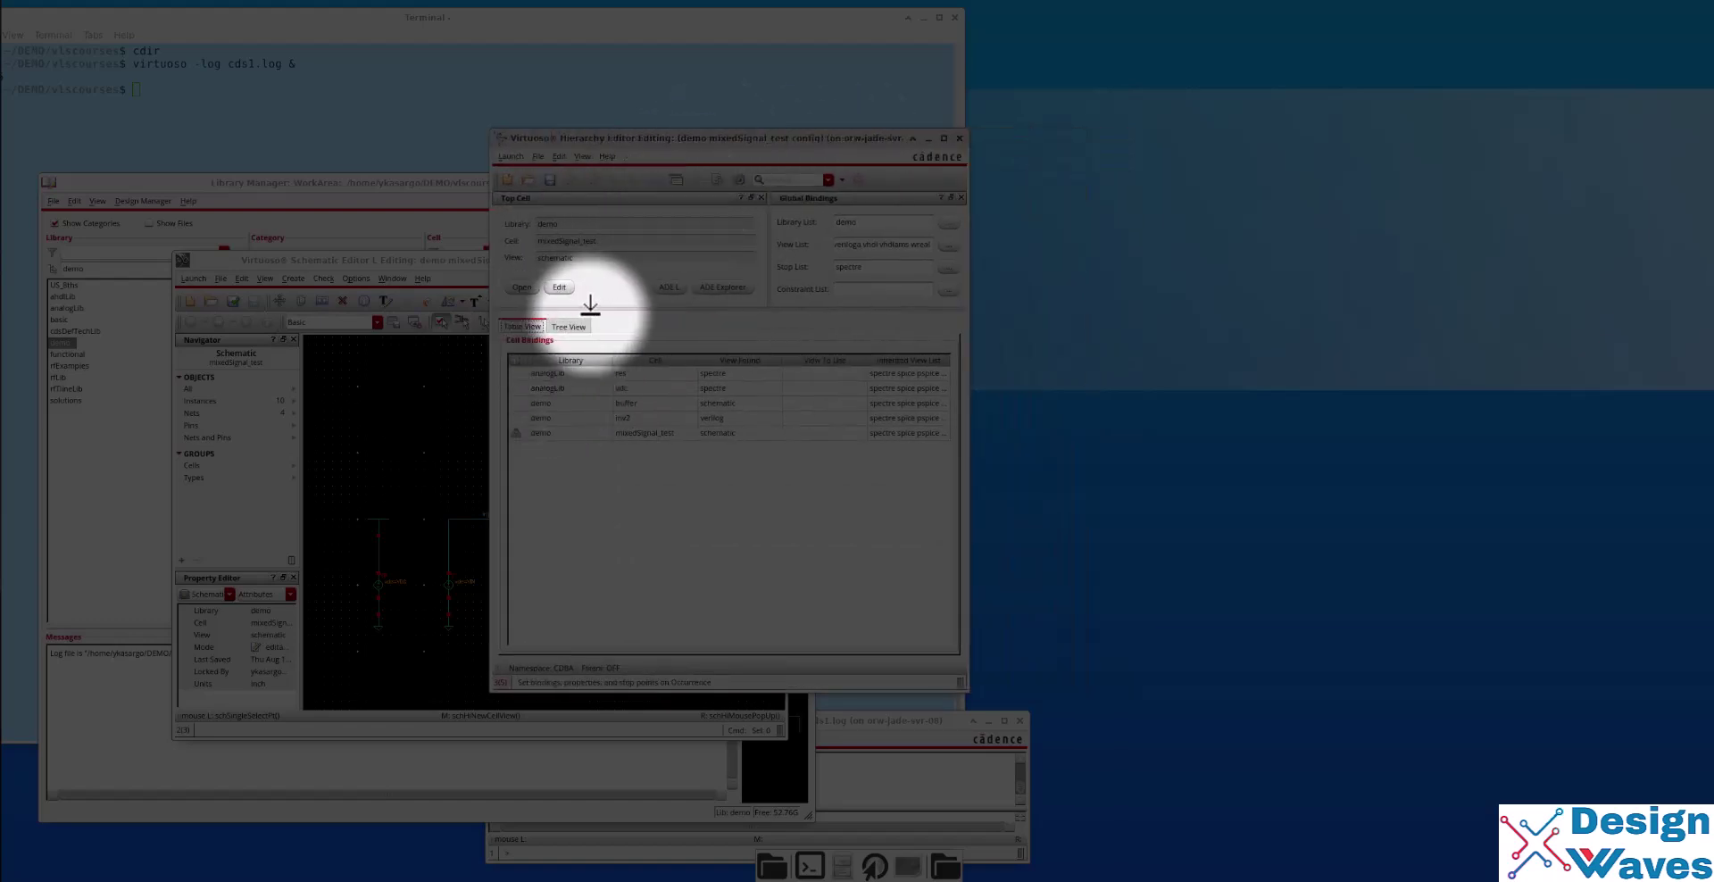
click(569, 327)
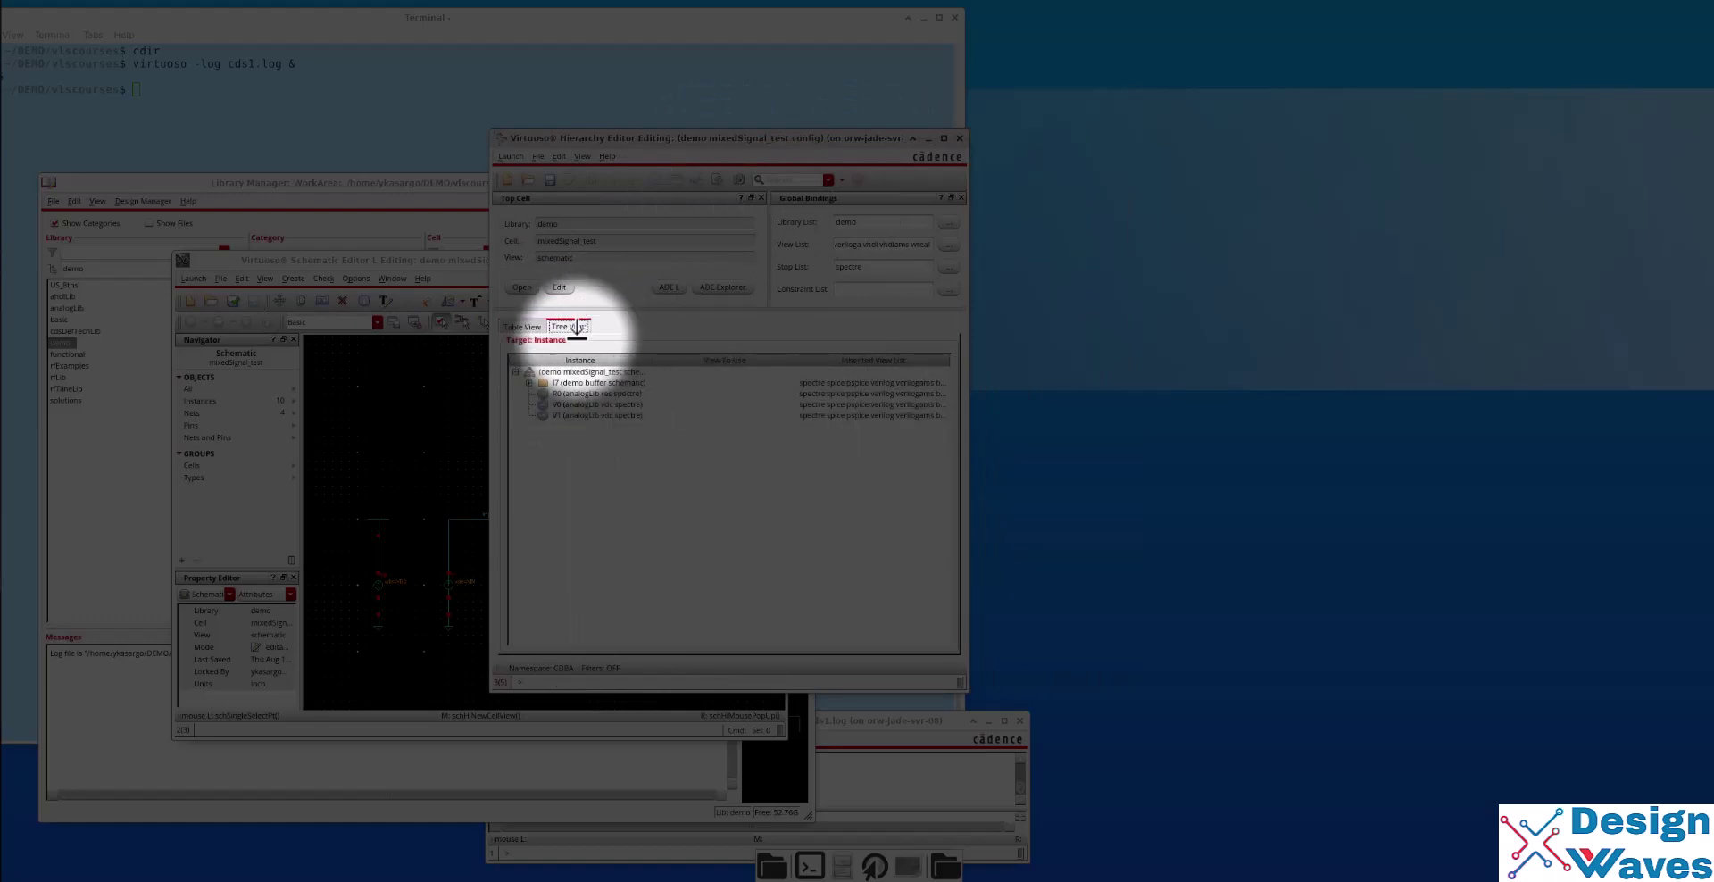
click(518, 324)
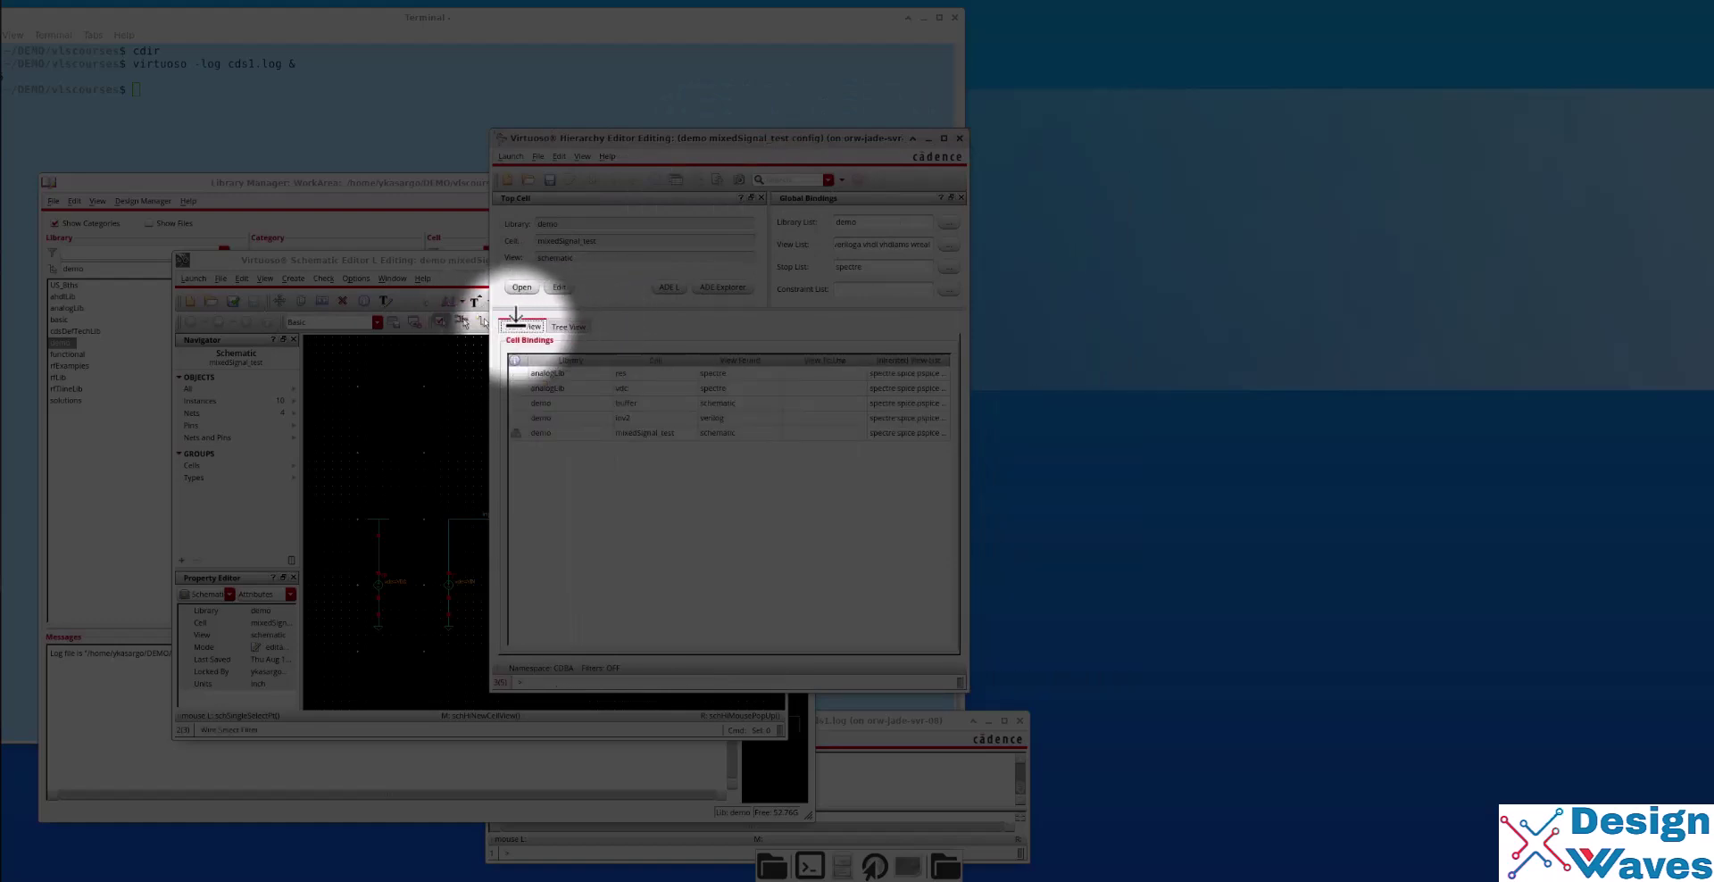
click(573, 325)
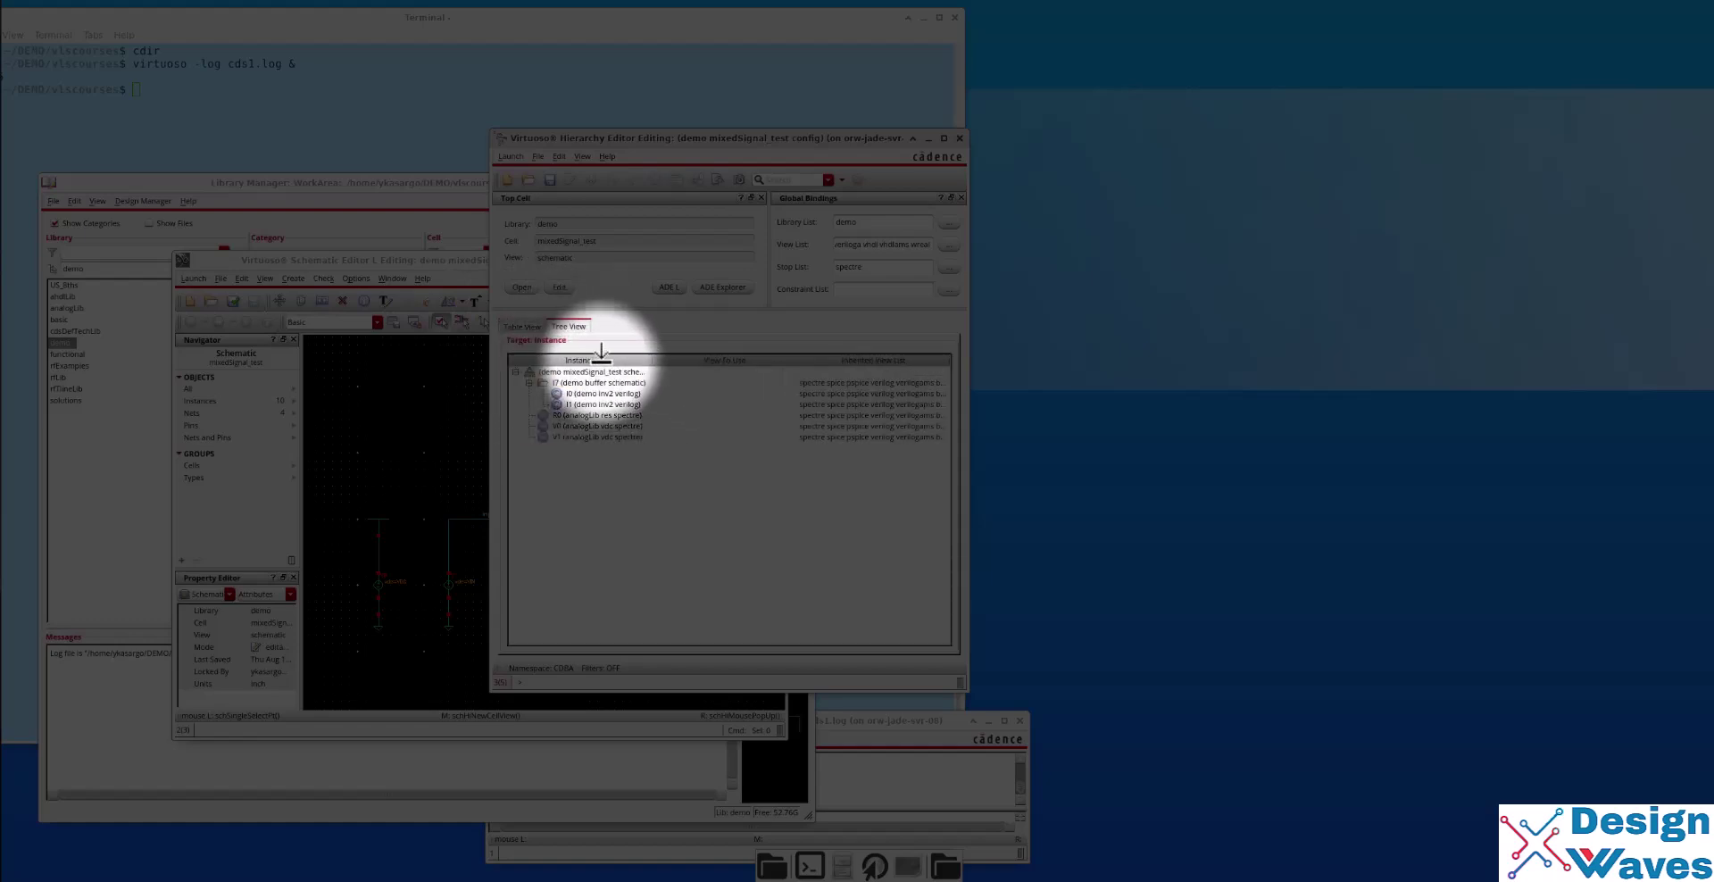
drag(651, 356, 758, 353)
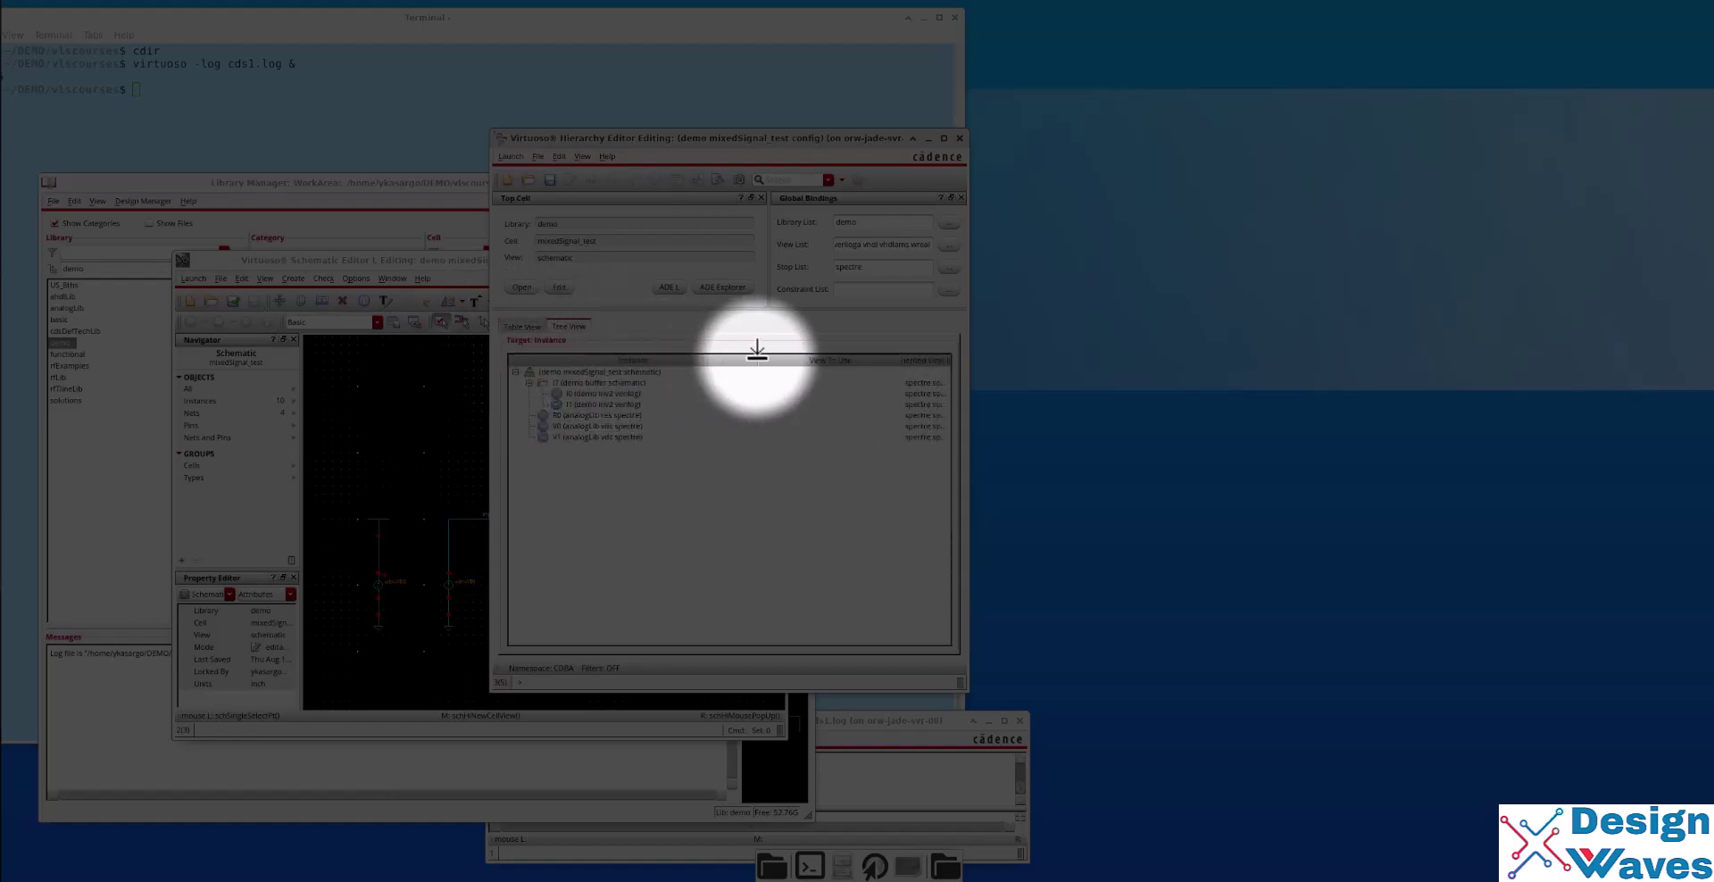
click(622, 371)
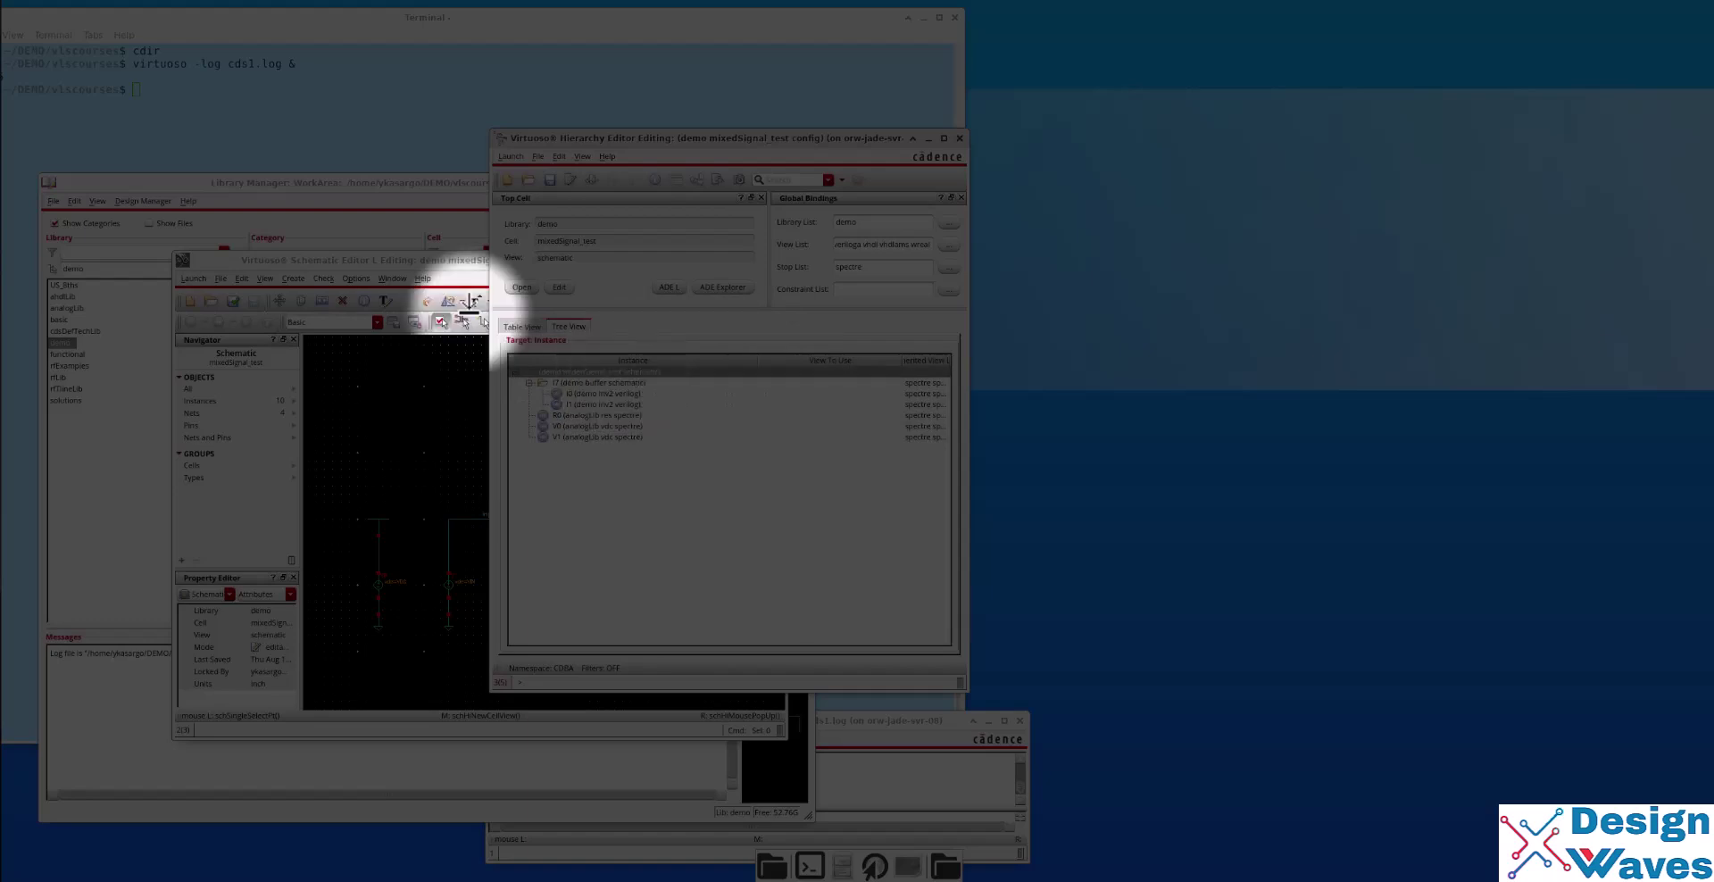
Place the Hierarchy Editor beside the schematic and examine which views are bound to the buffer and its two inv2 instances.
drag(552, 140, 999, 158)
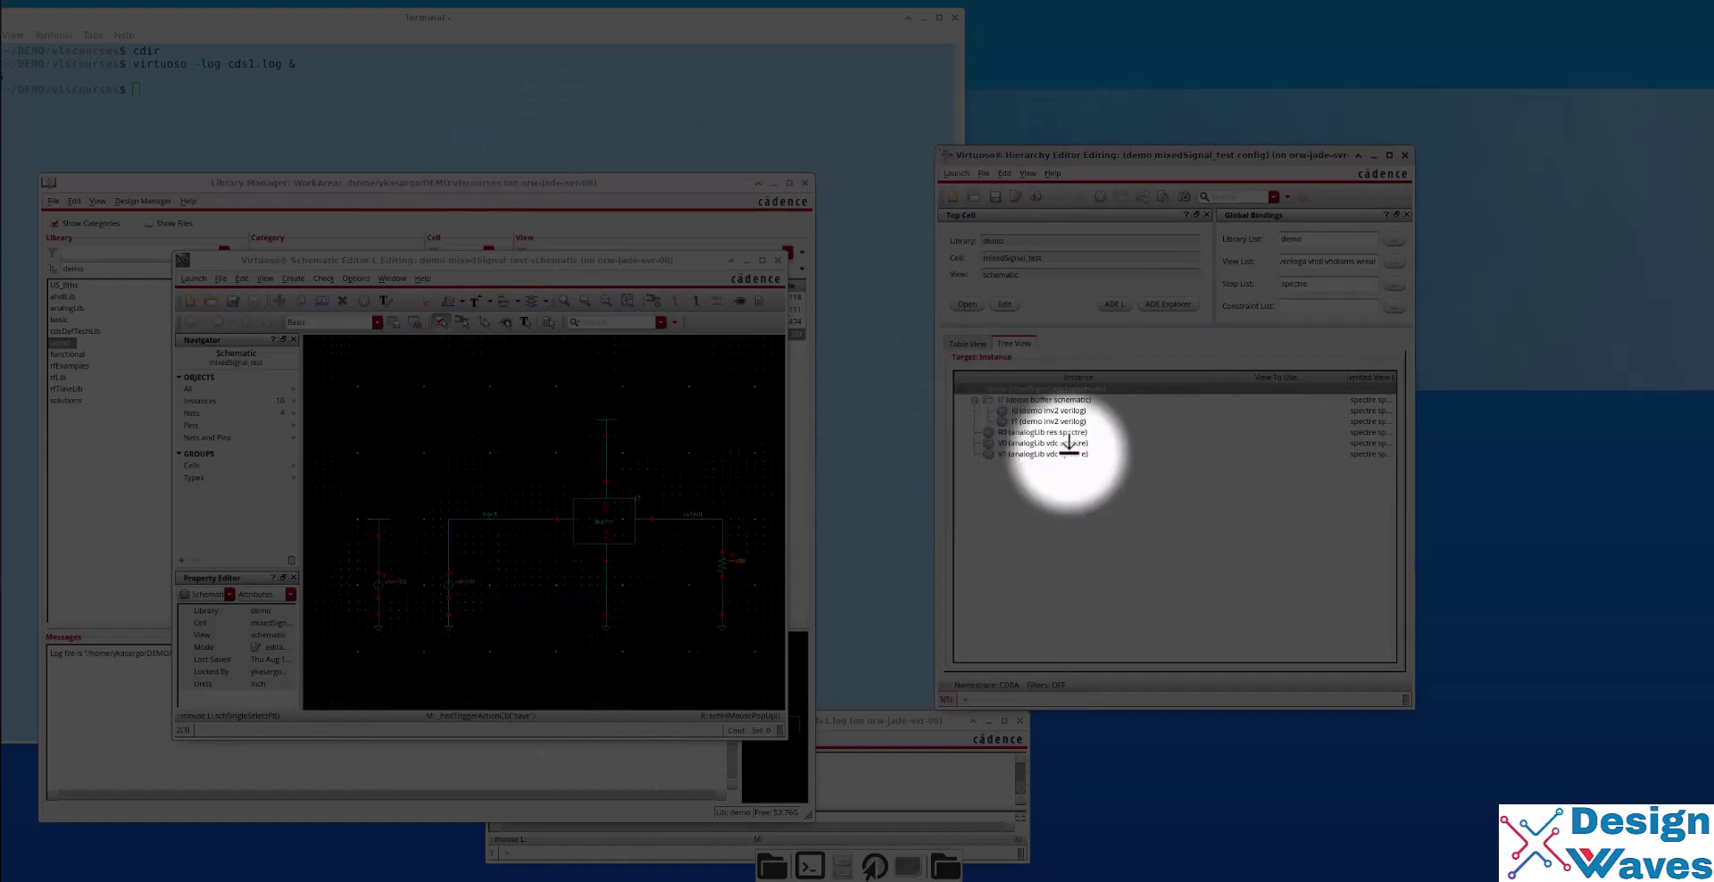
click(1044, 410)
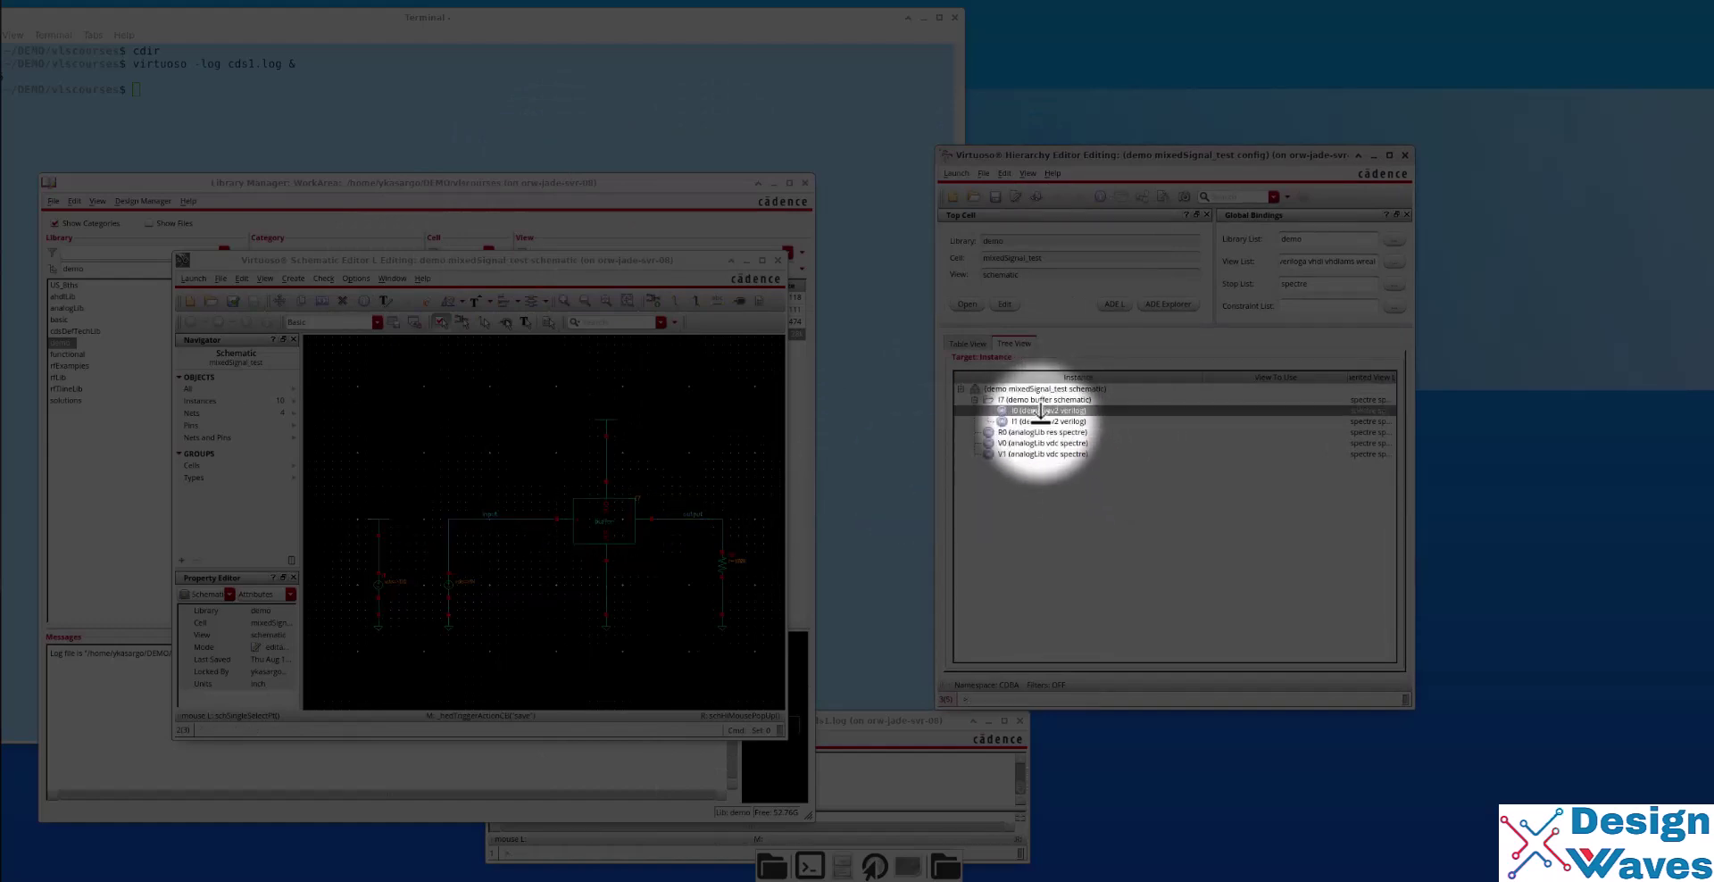
click(1041, 421)
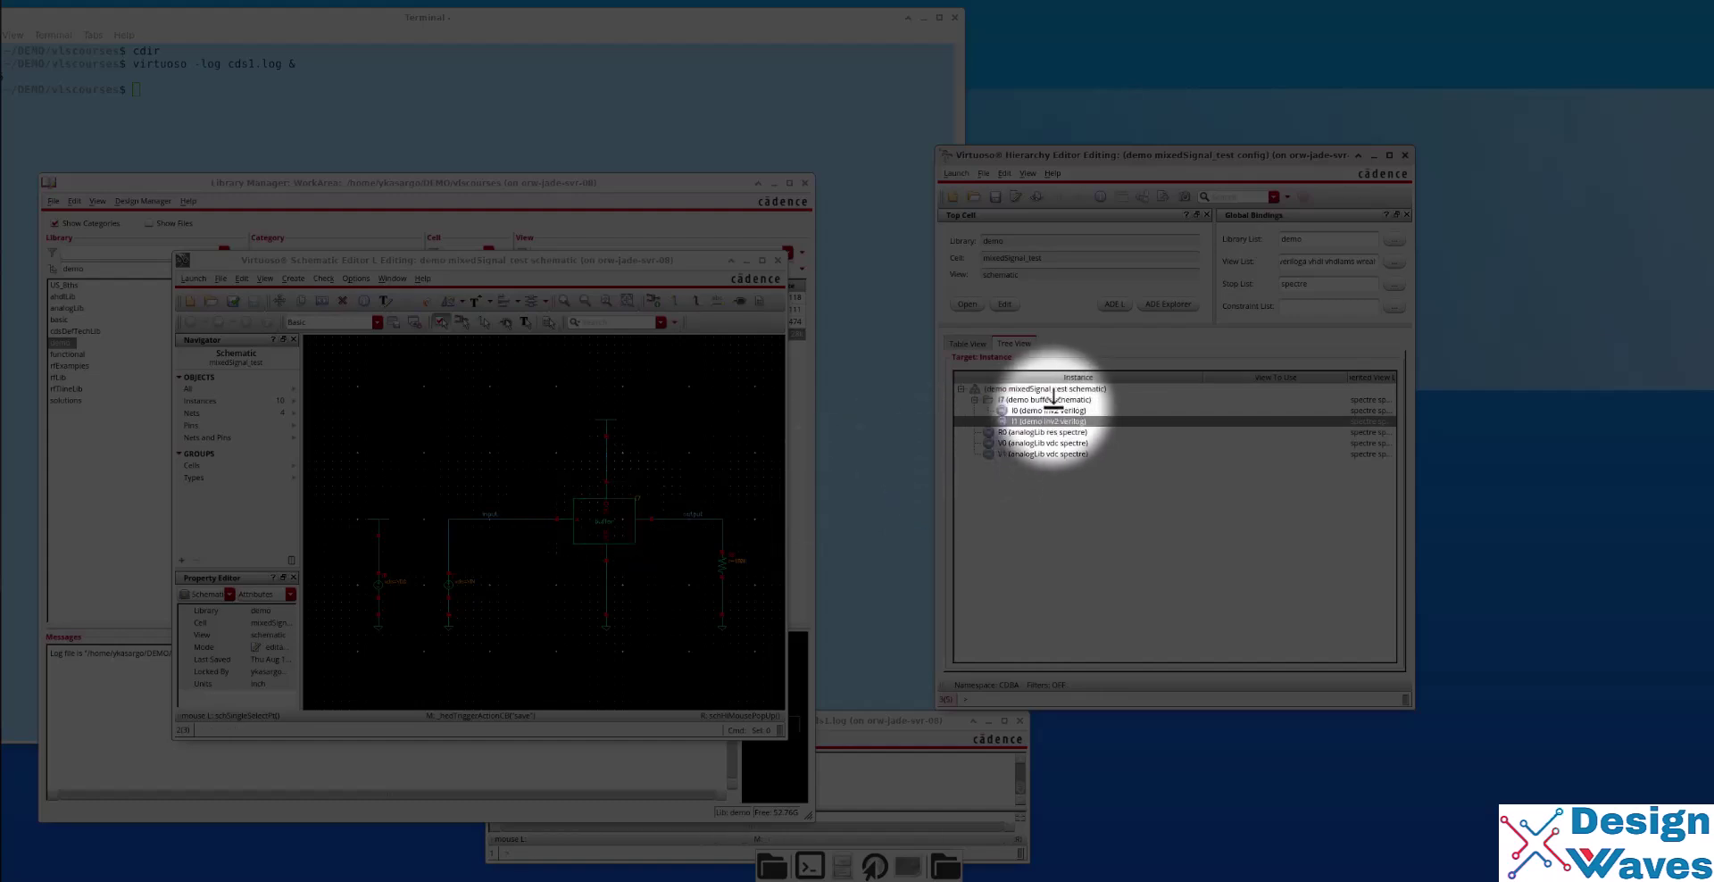
click(1052, 399)
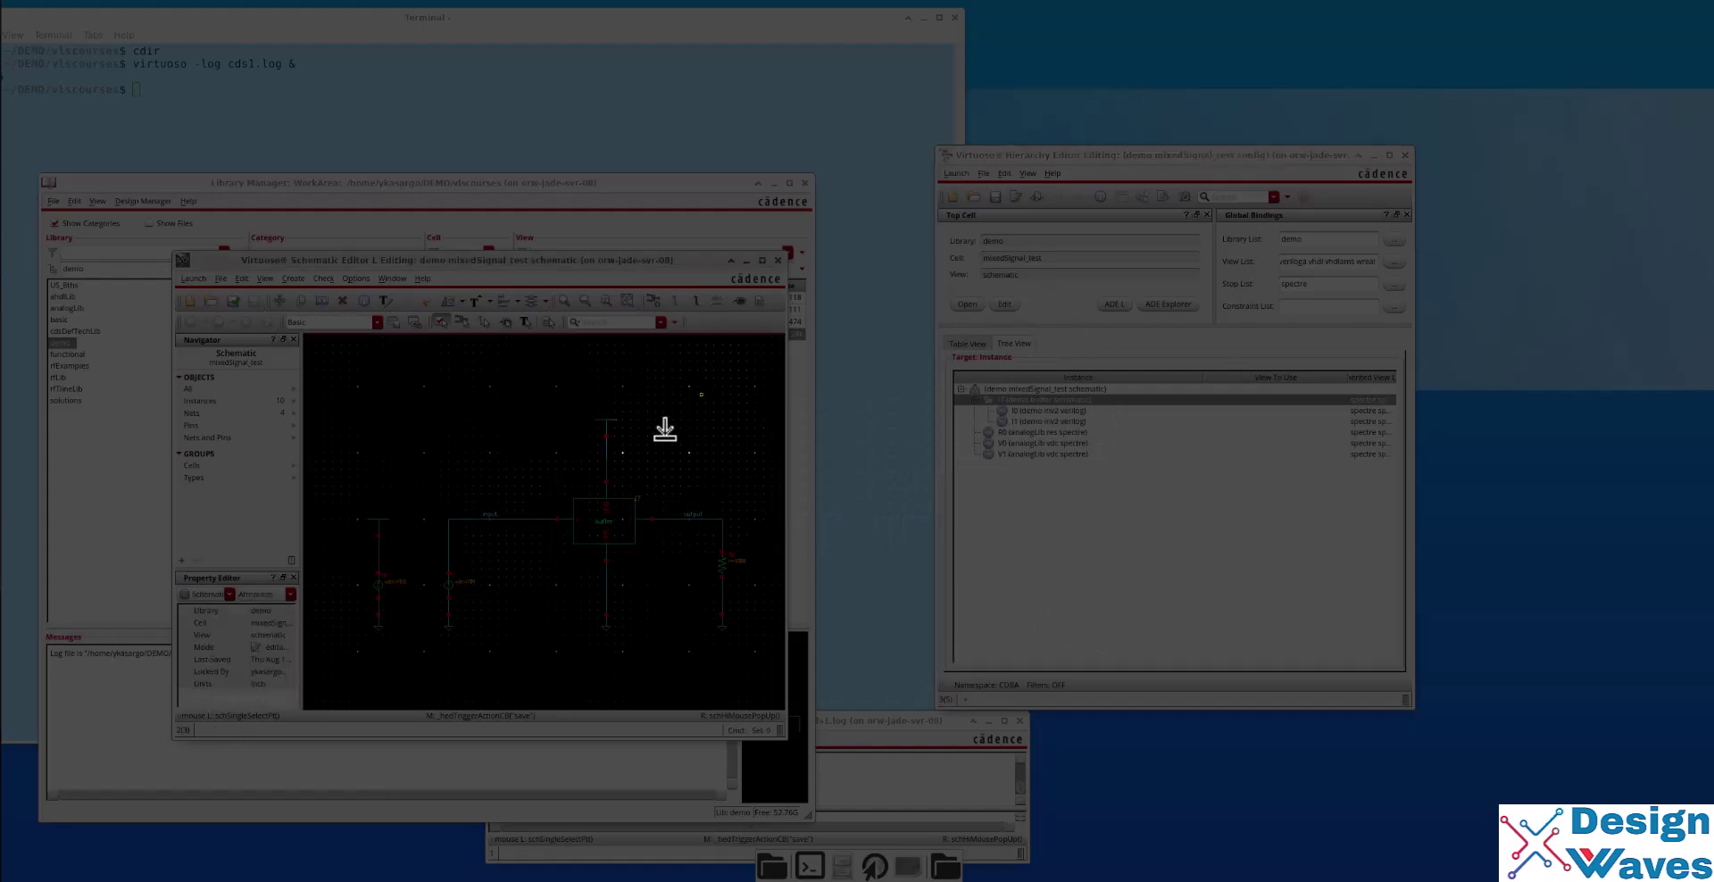
click(1034, 411)
click(1034, 419)
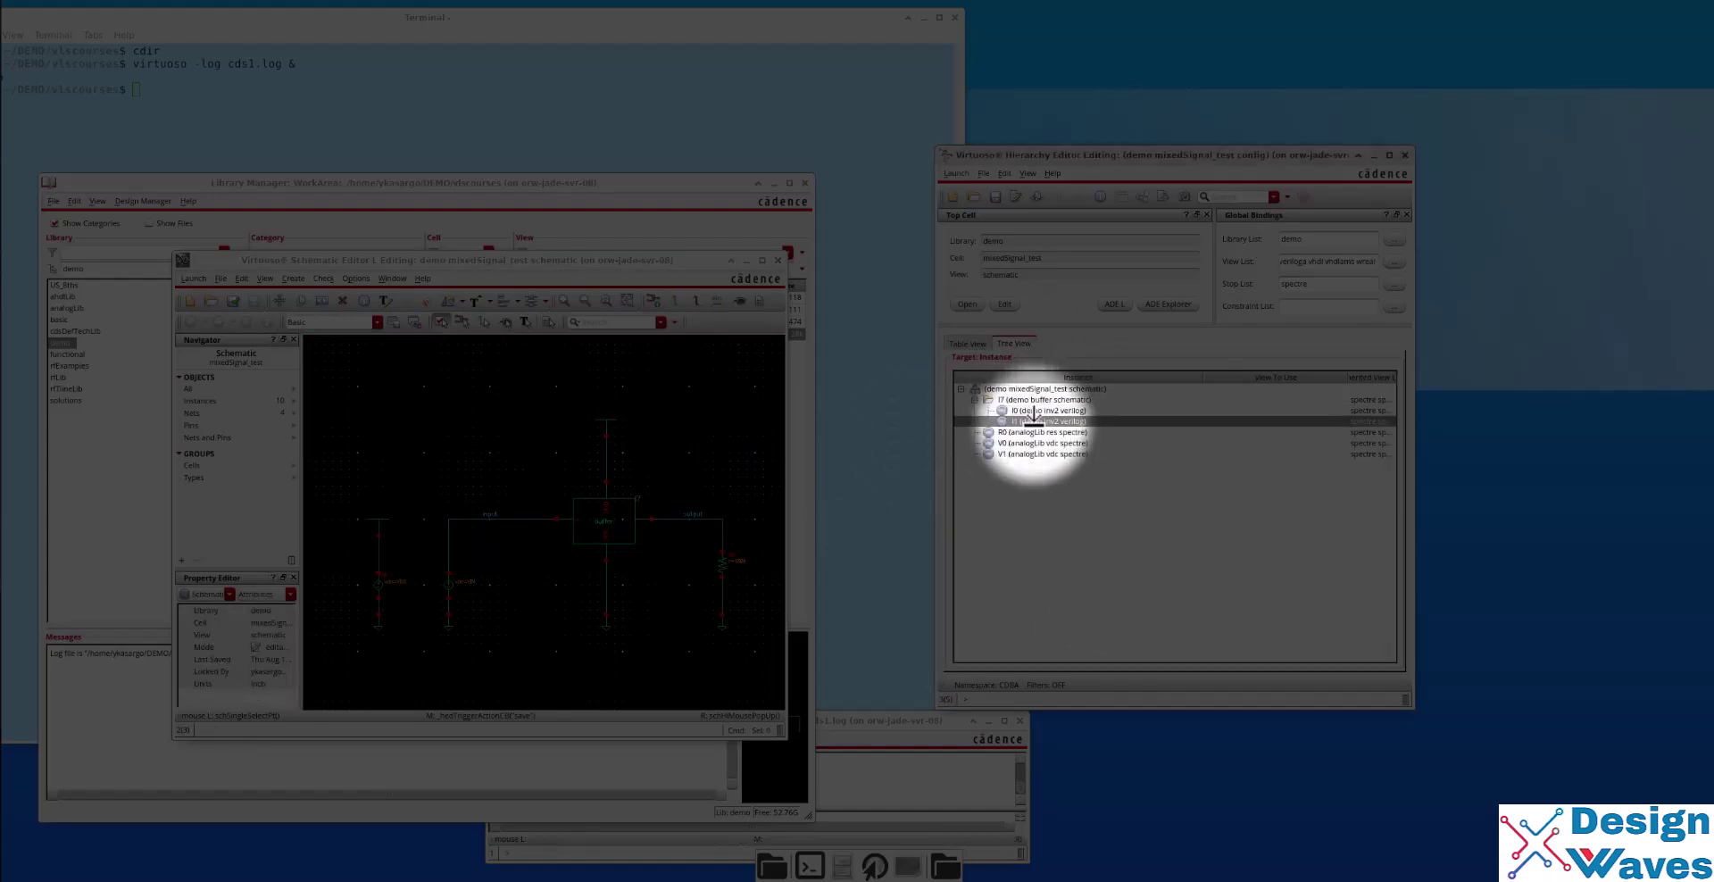
Examine how V0, R0 and the two inv2 instances in the configuration tree correspond to the top-level schematic.
click(1026, 443)
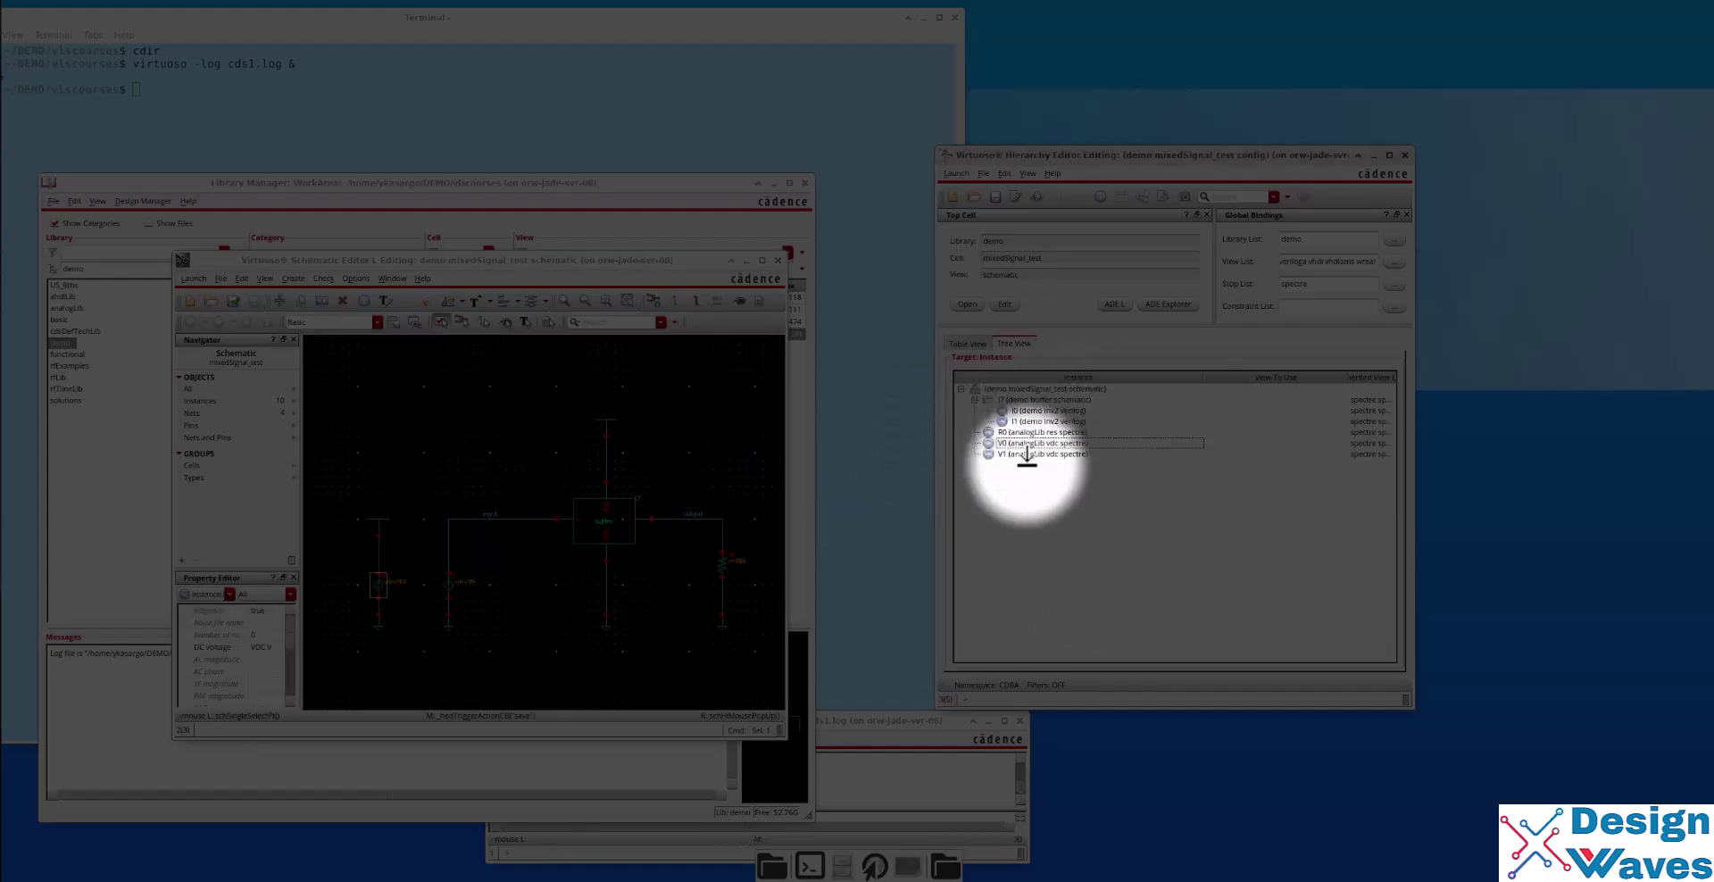
click(1022, 433)
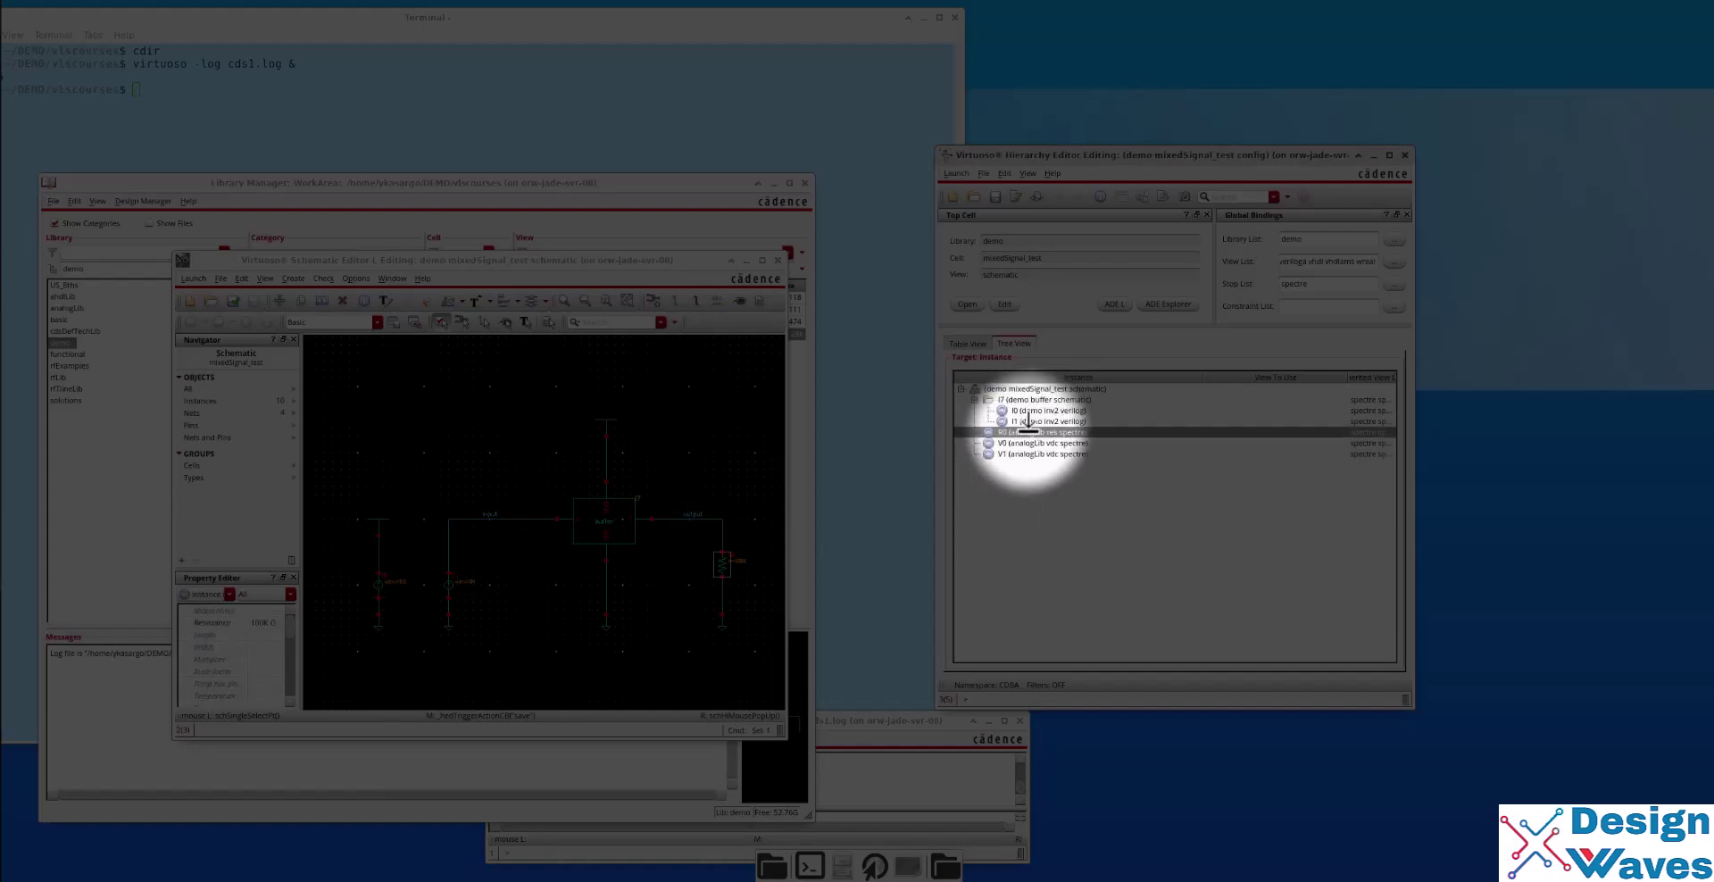
click(1027, 409)
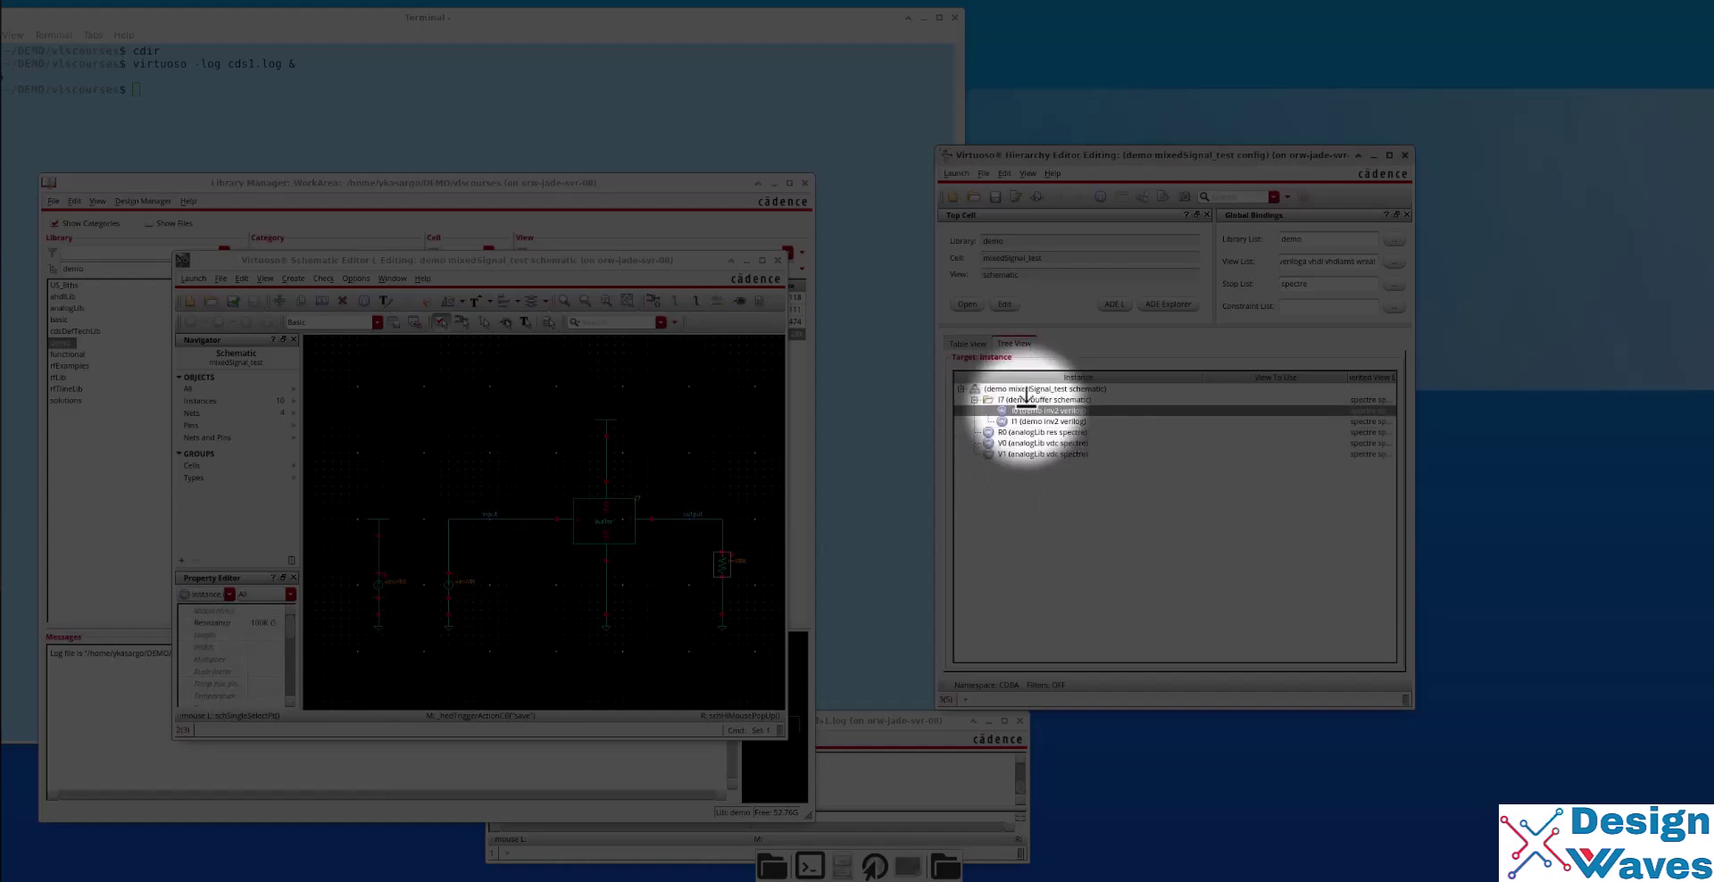
click(1027, 420)
click(1027, 432)
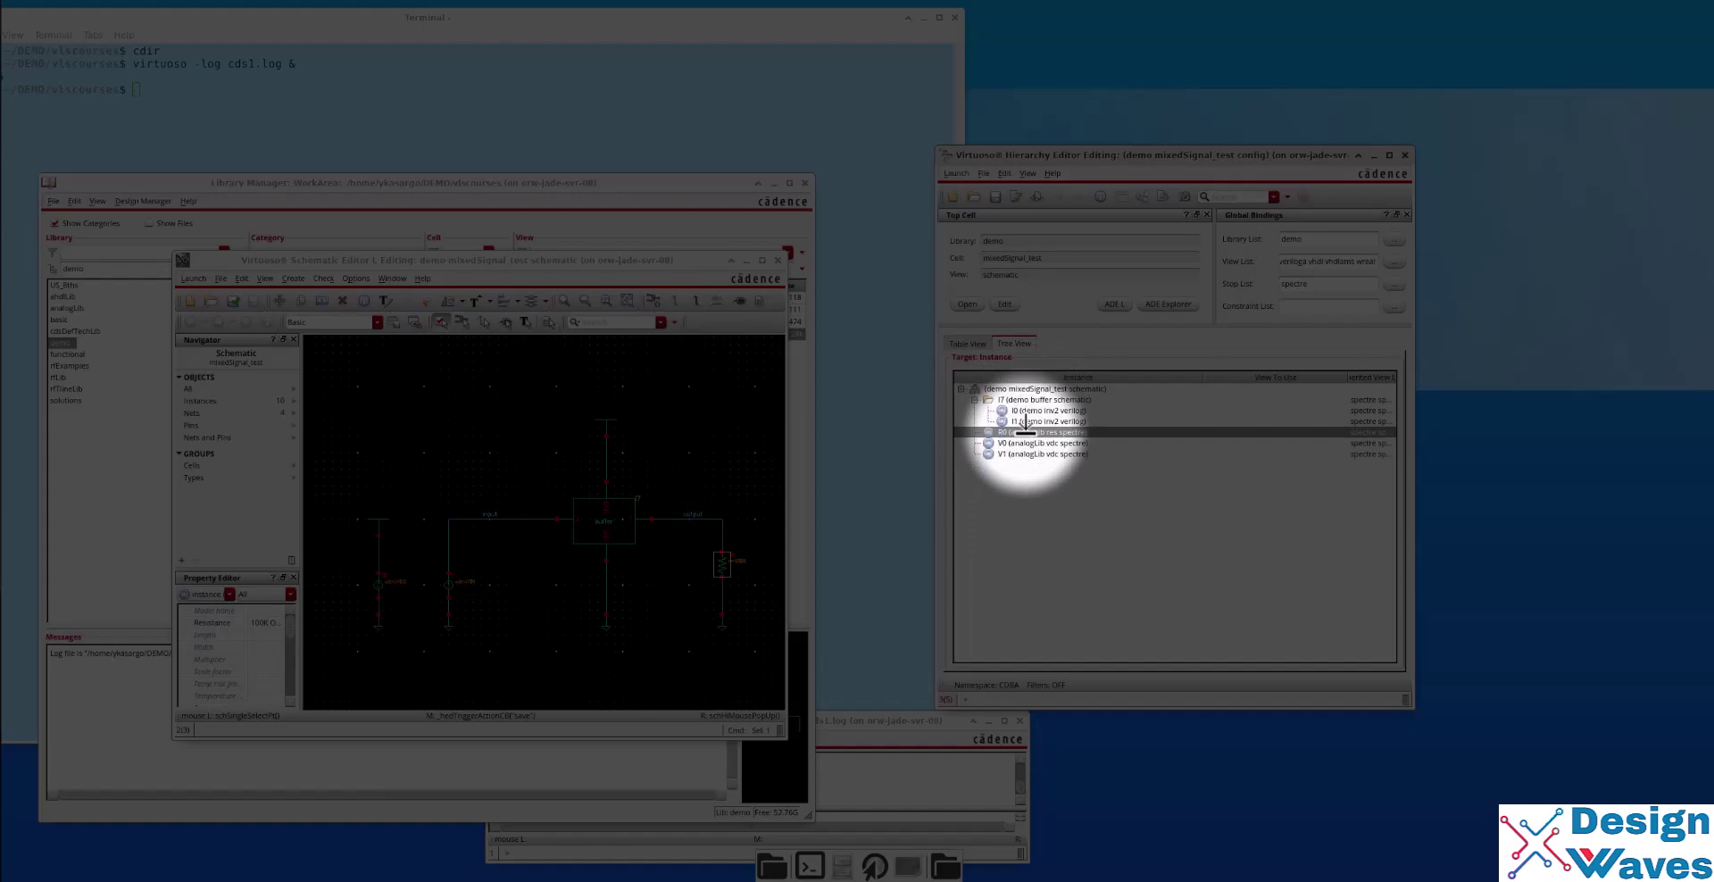
Descend into the buffer schematic, locate its inv2 instances I0 and I1 from the configuration tree, and check the cell bindings table.
click(1018, 398)
key(e)
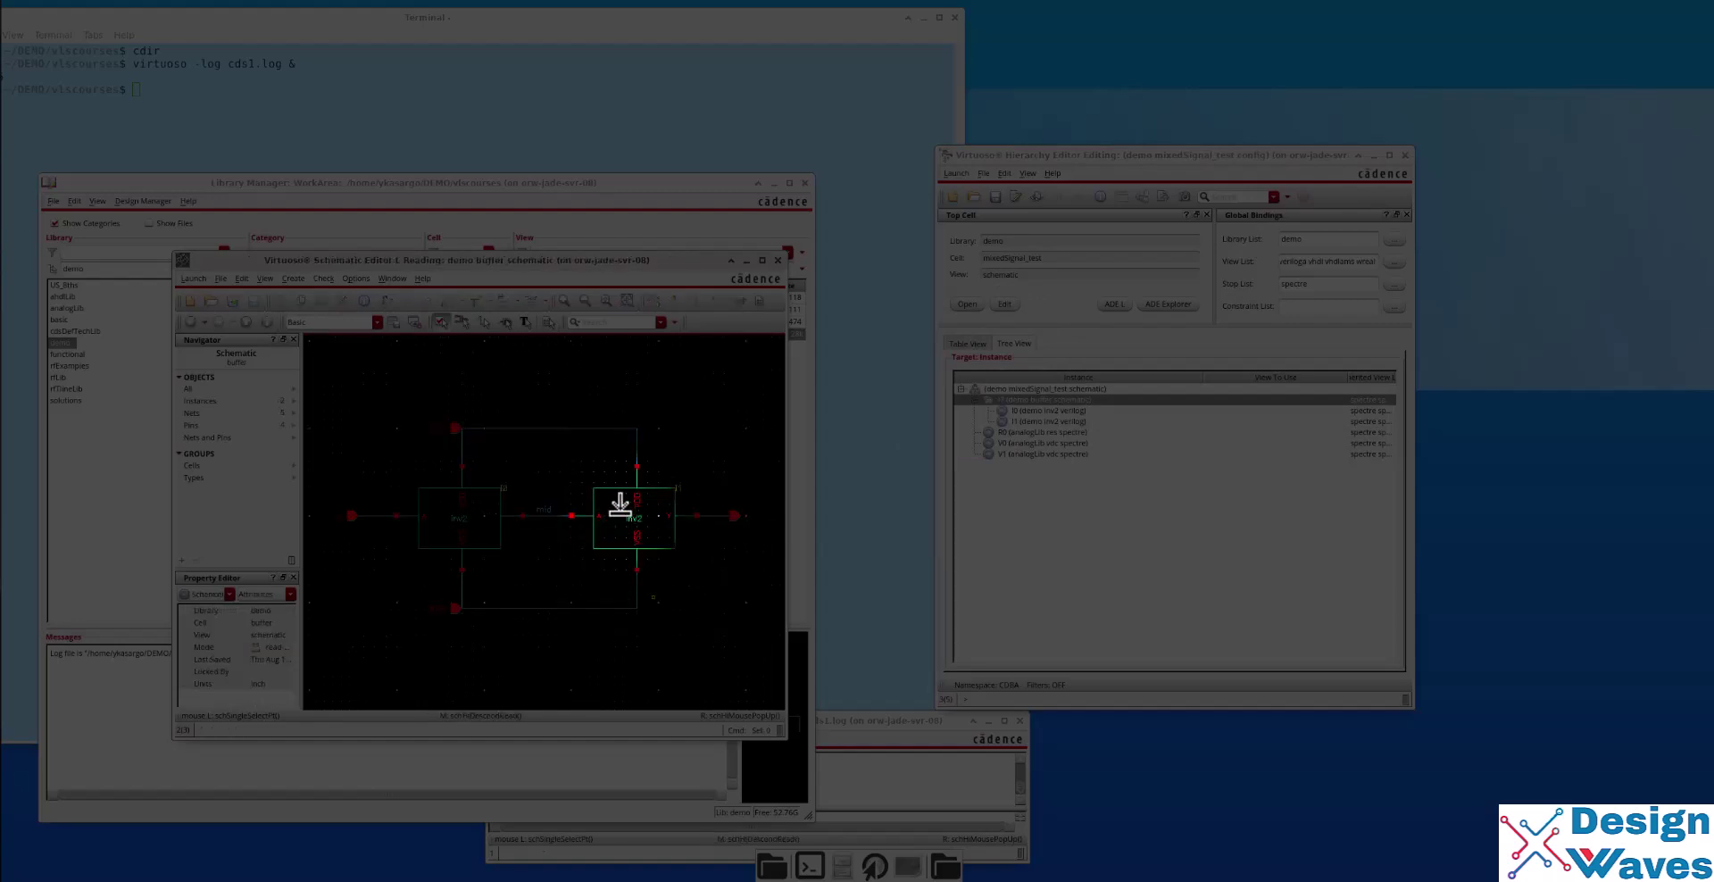
click(1035, 411)
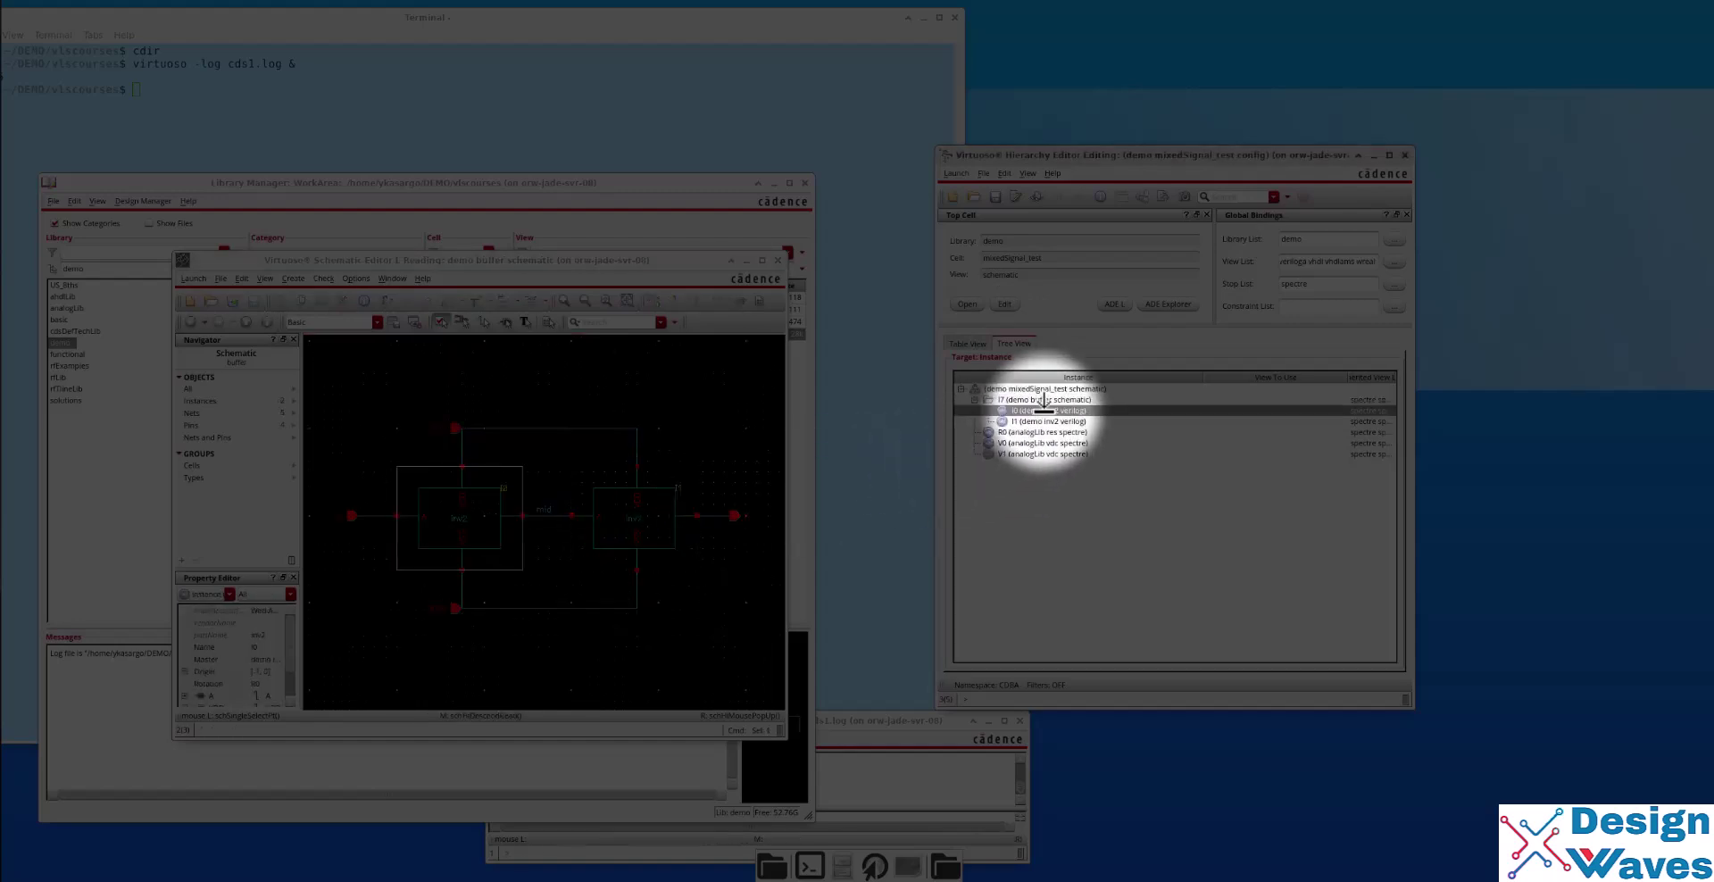
click(1041, 421)
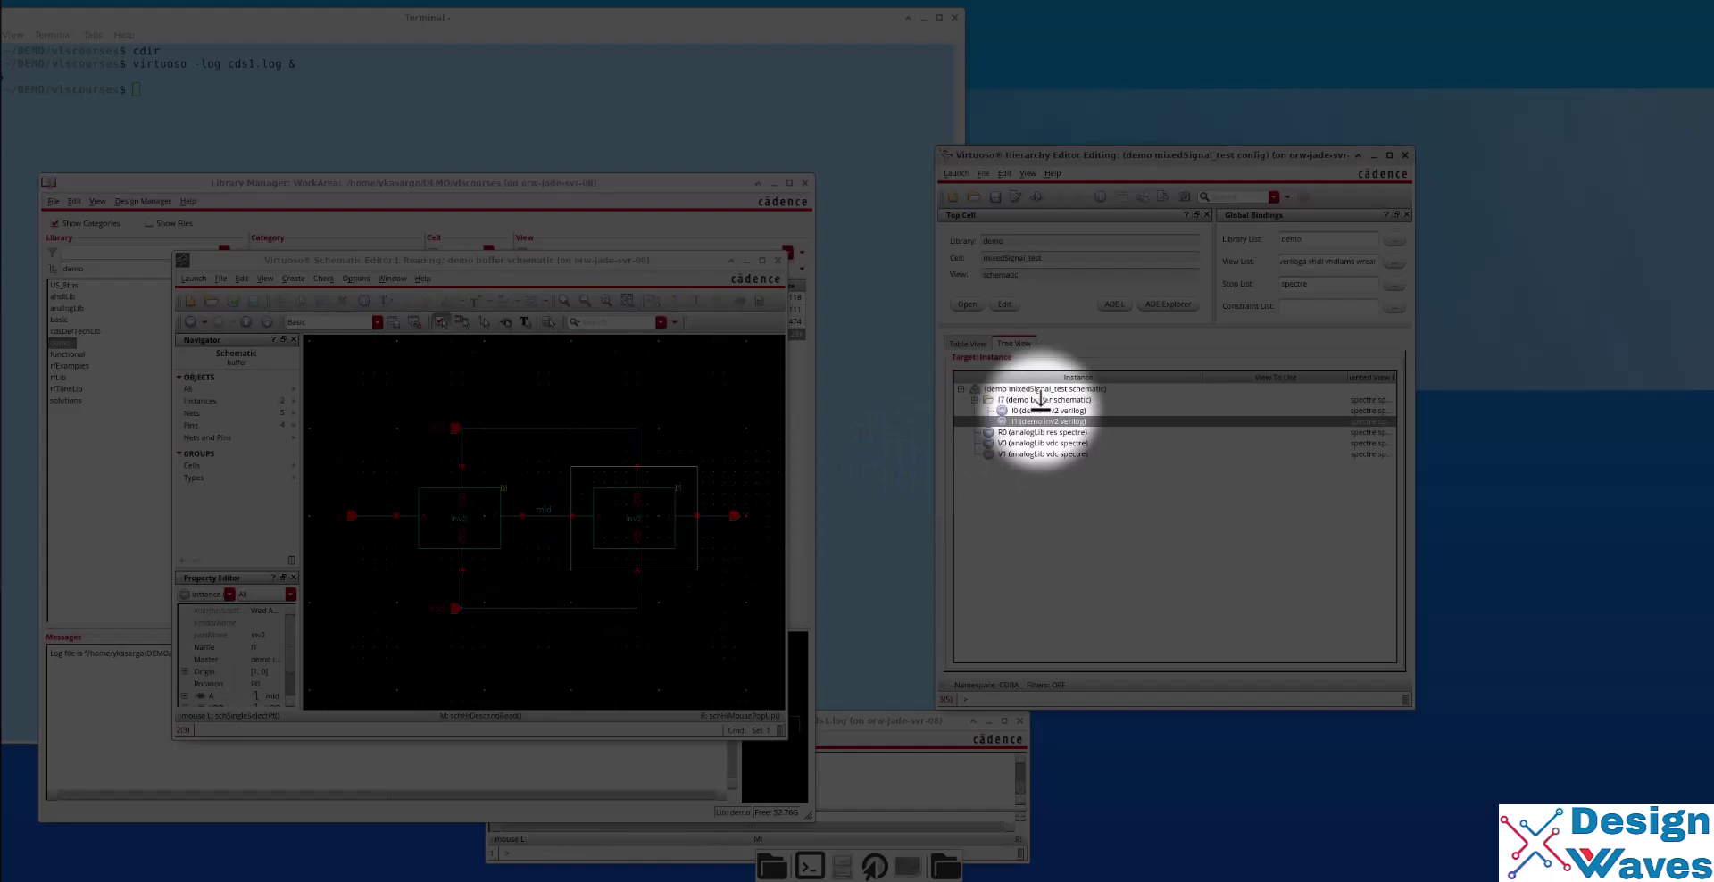
click(1040, 409)
click(1039, 422)
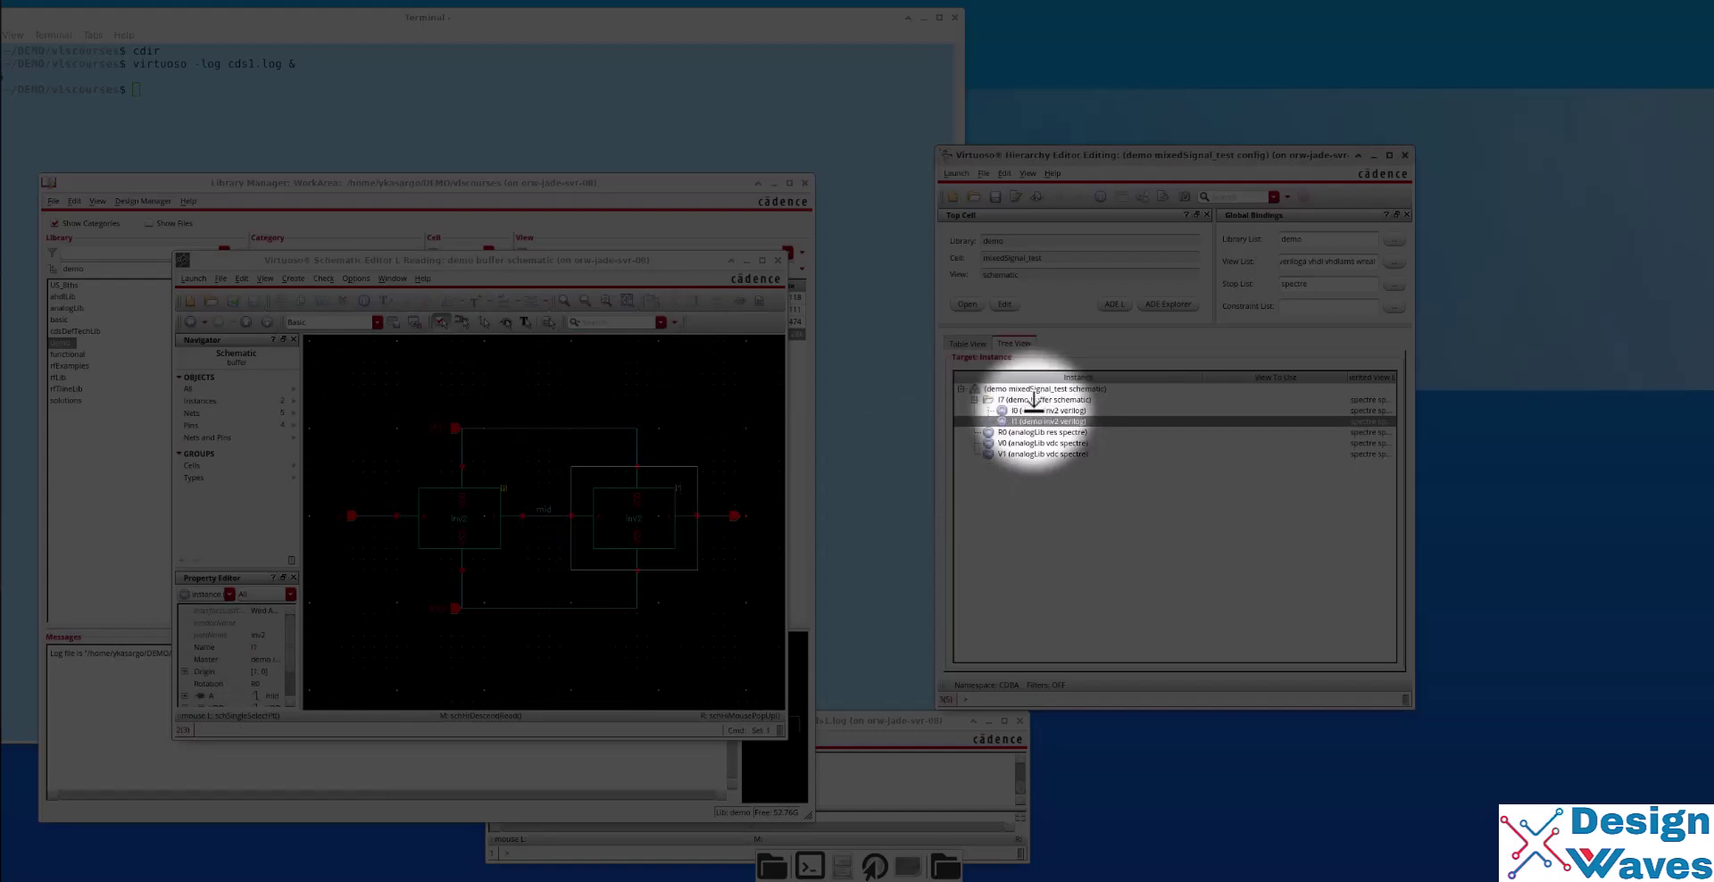
click(1034, 411)
click(1033, 420)
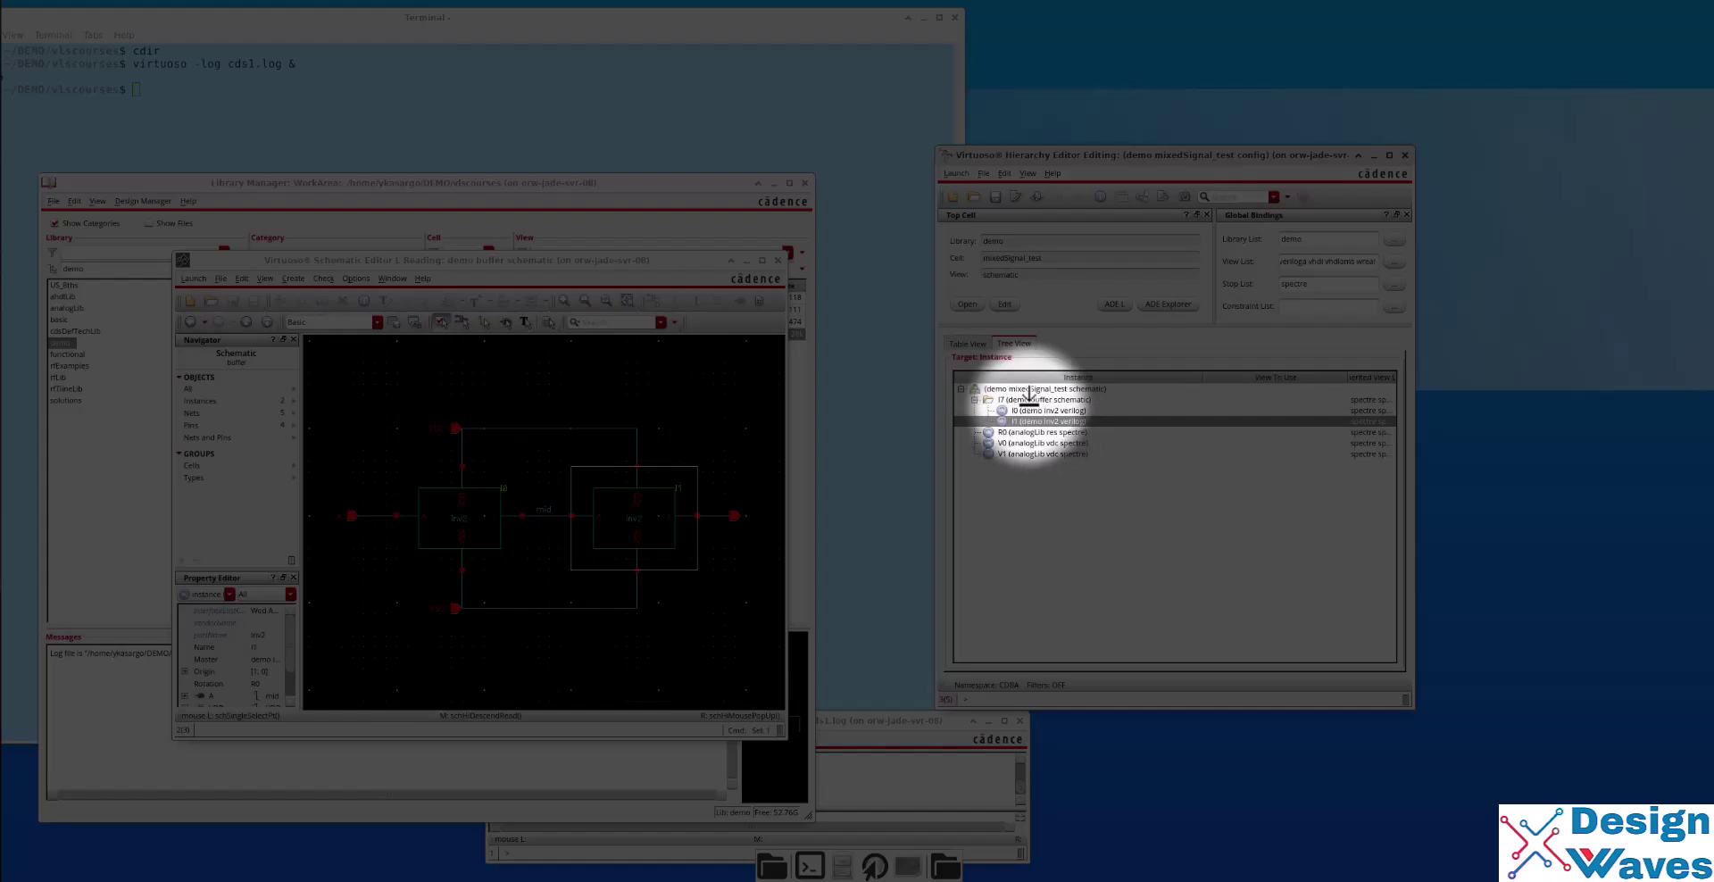
click(969, 343)
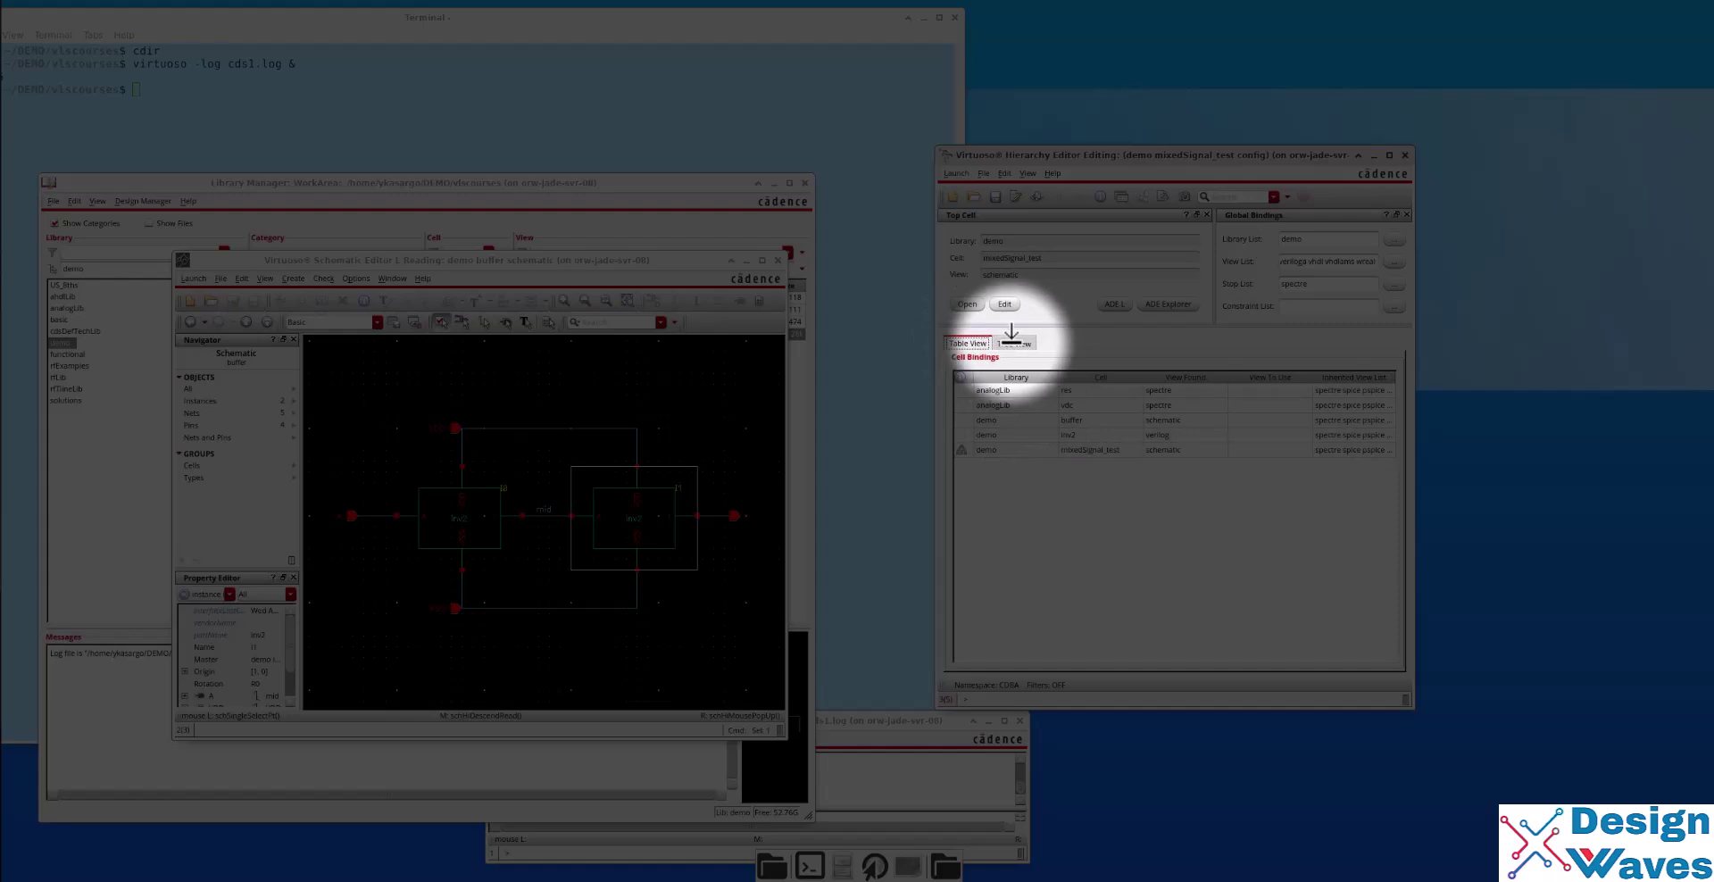
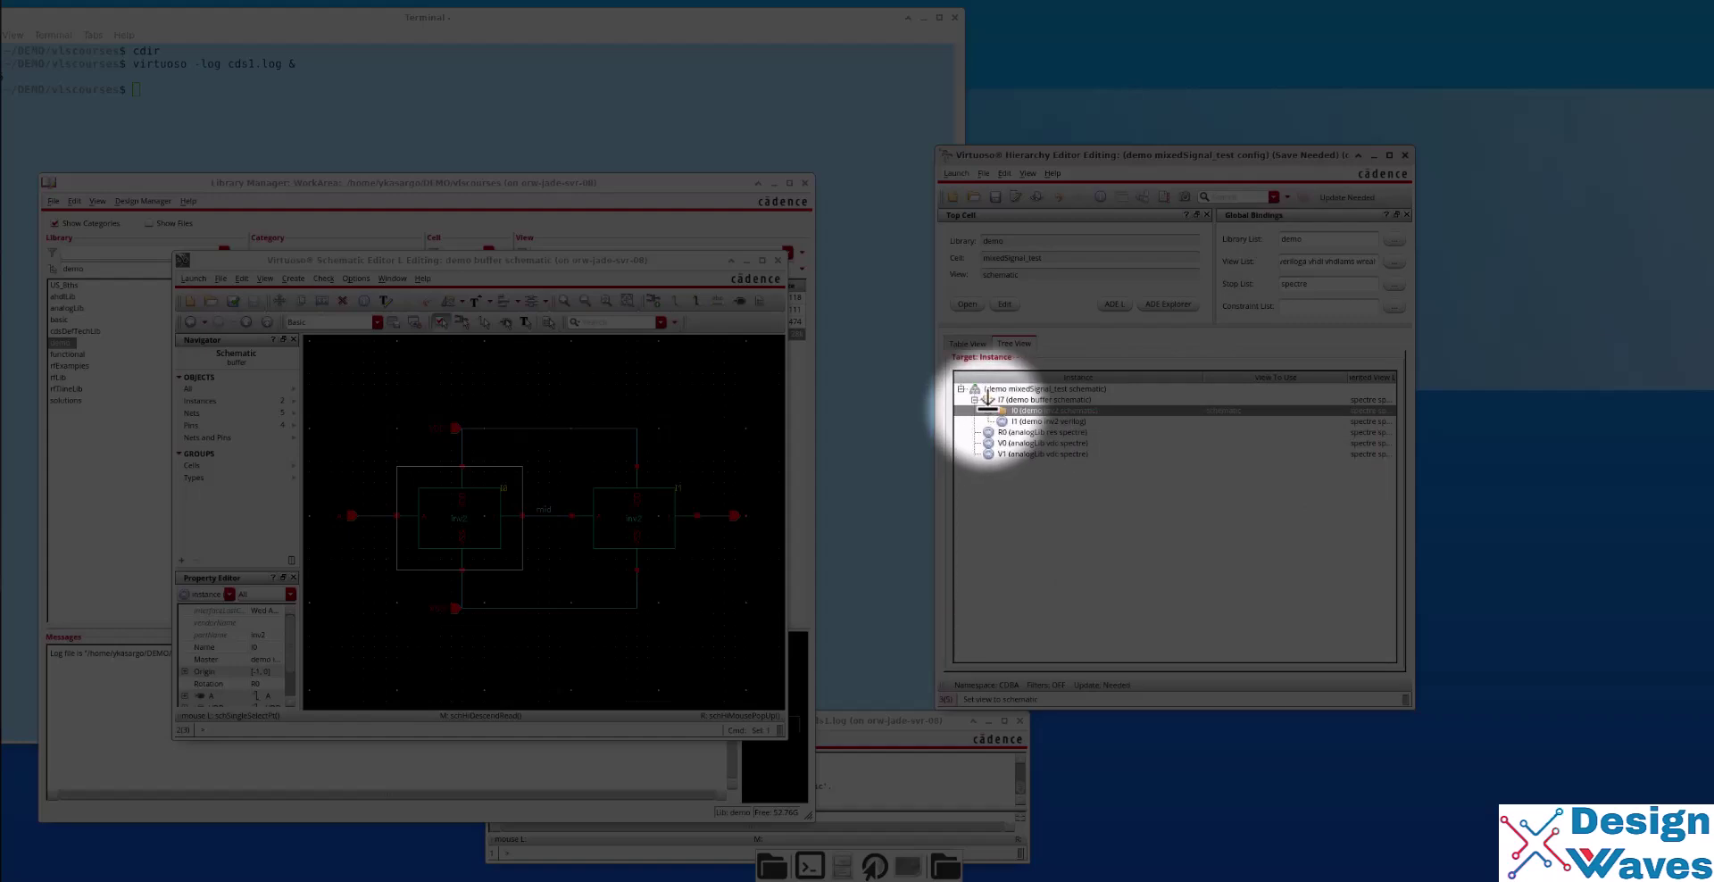
Expand the schematic-bound inv2 instance I0 in the tree and examine its transistors alongside instance I1.
click(988, 410)
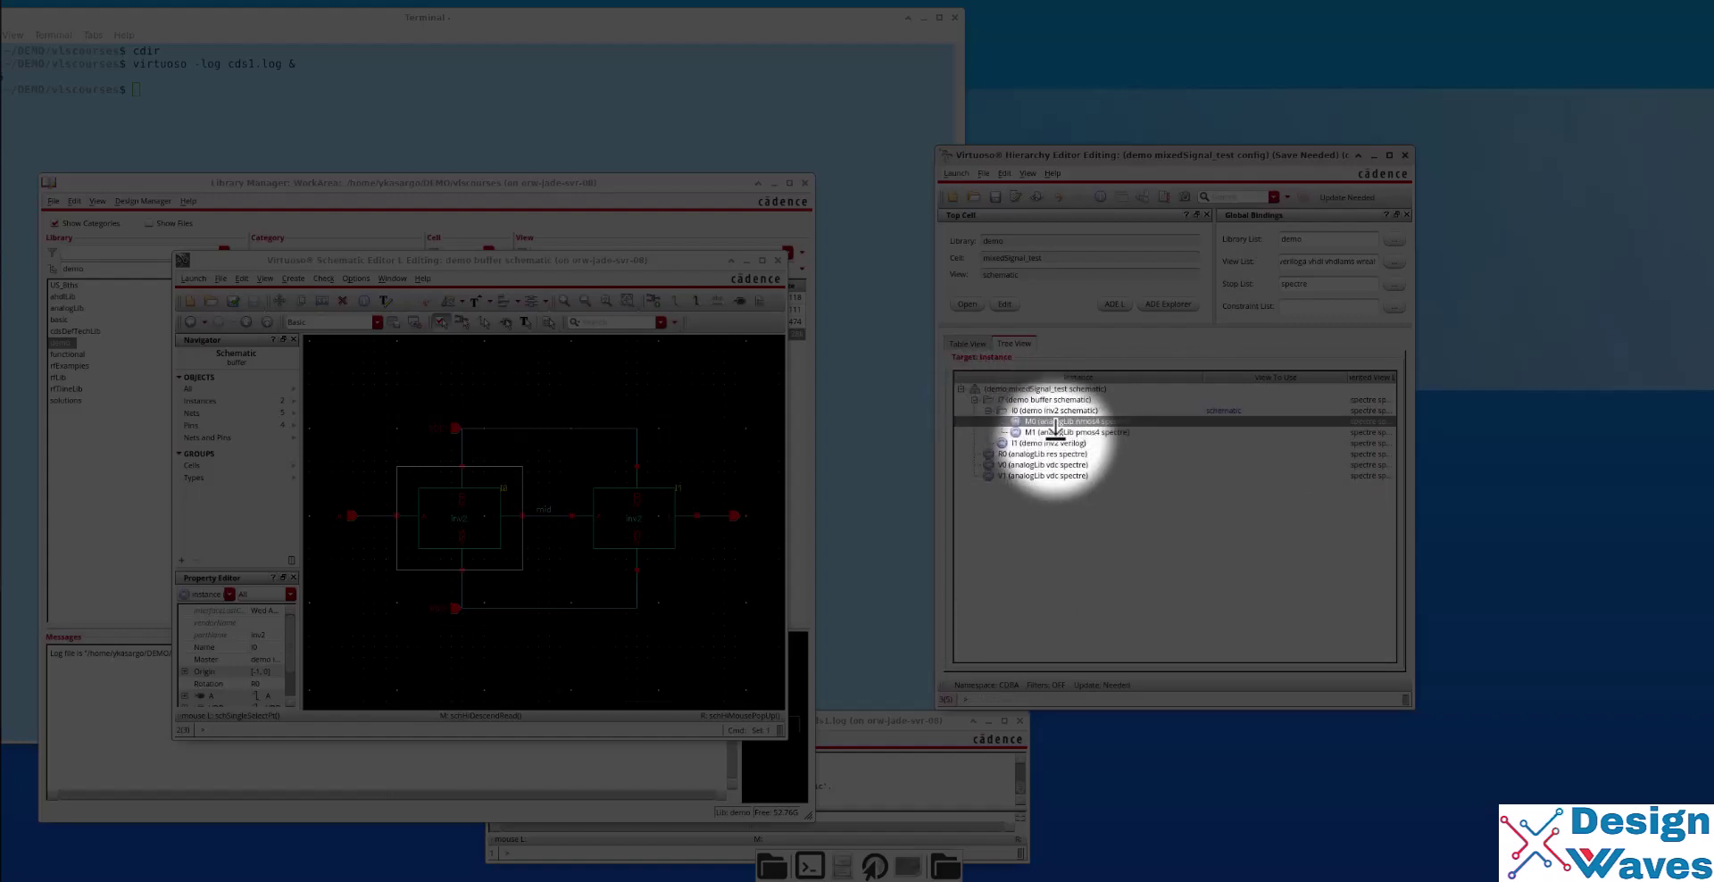
click(1044, 443)
click(1041, 432)
click(1053, 420)
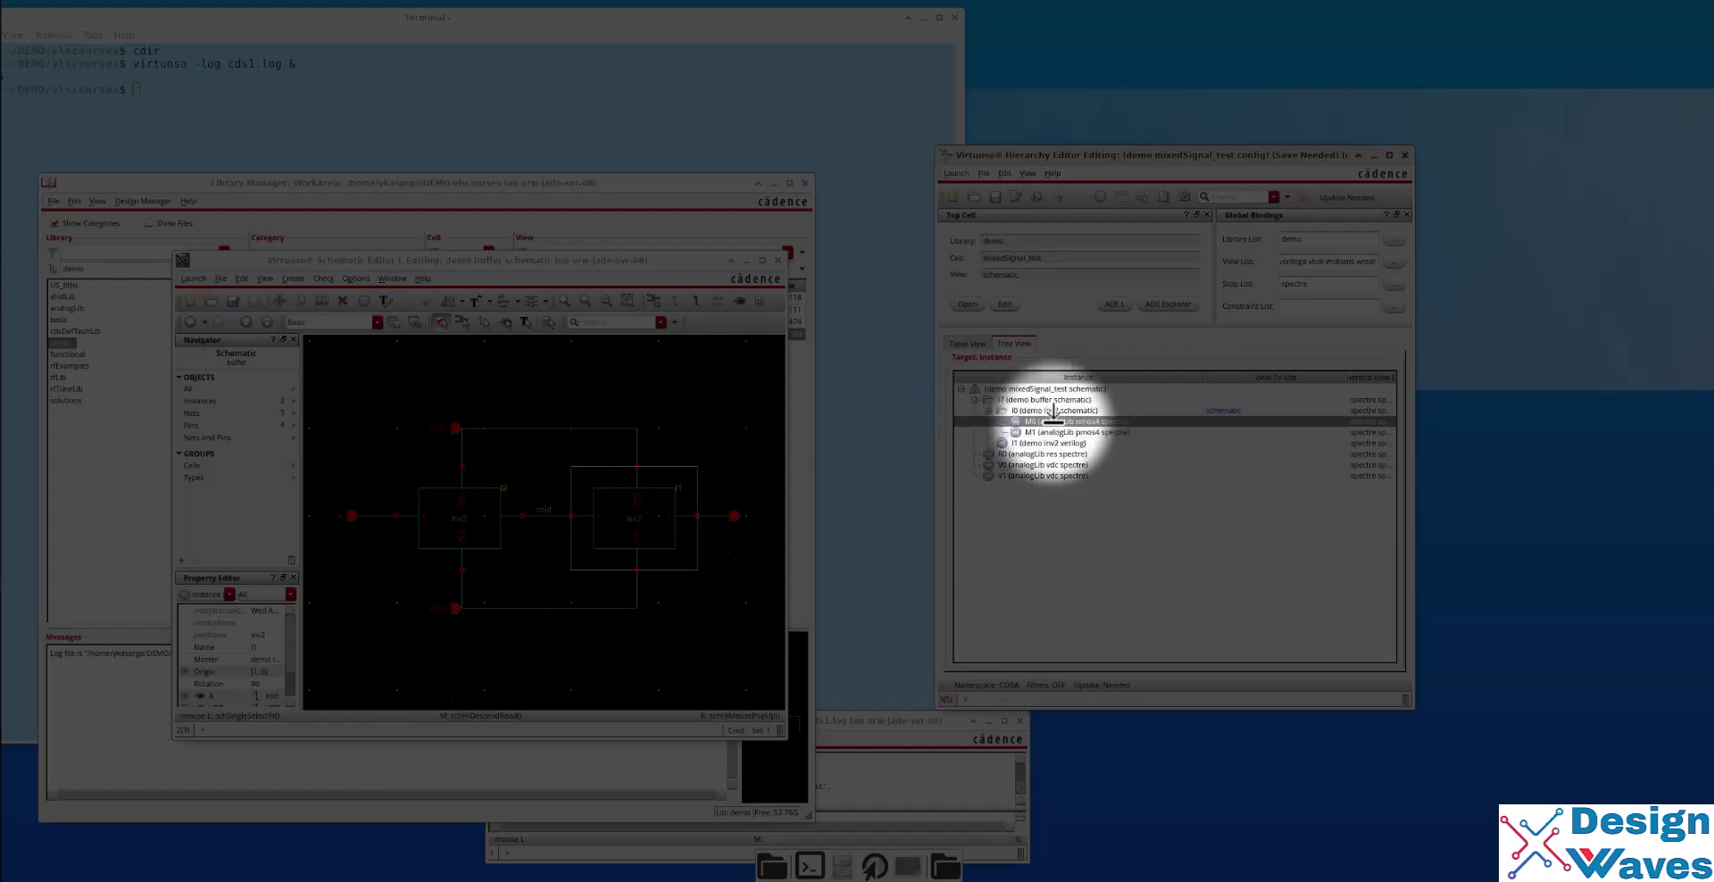
Descend into the inv2 schematic, compare it with the M0 and M1 entries in the tree, and return to the top-level schematic.
click(618, 506)
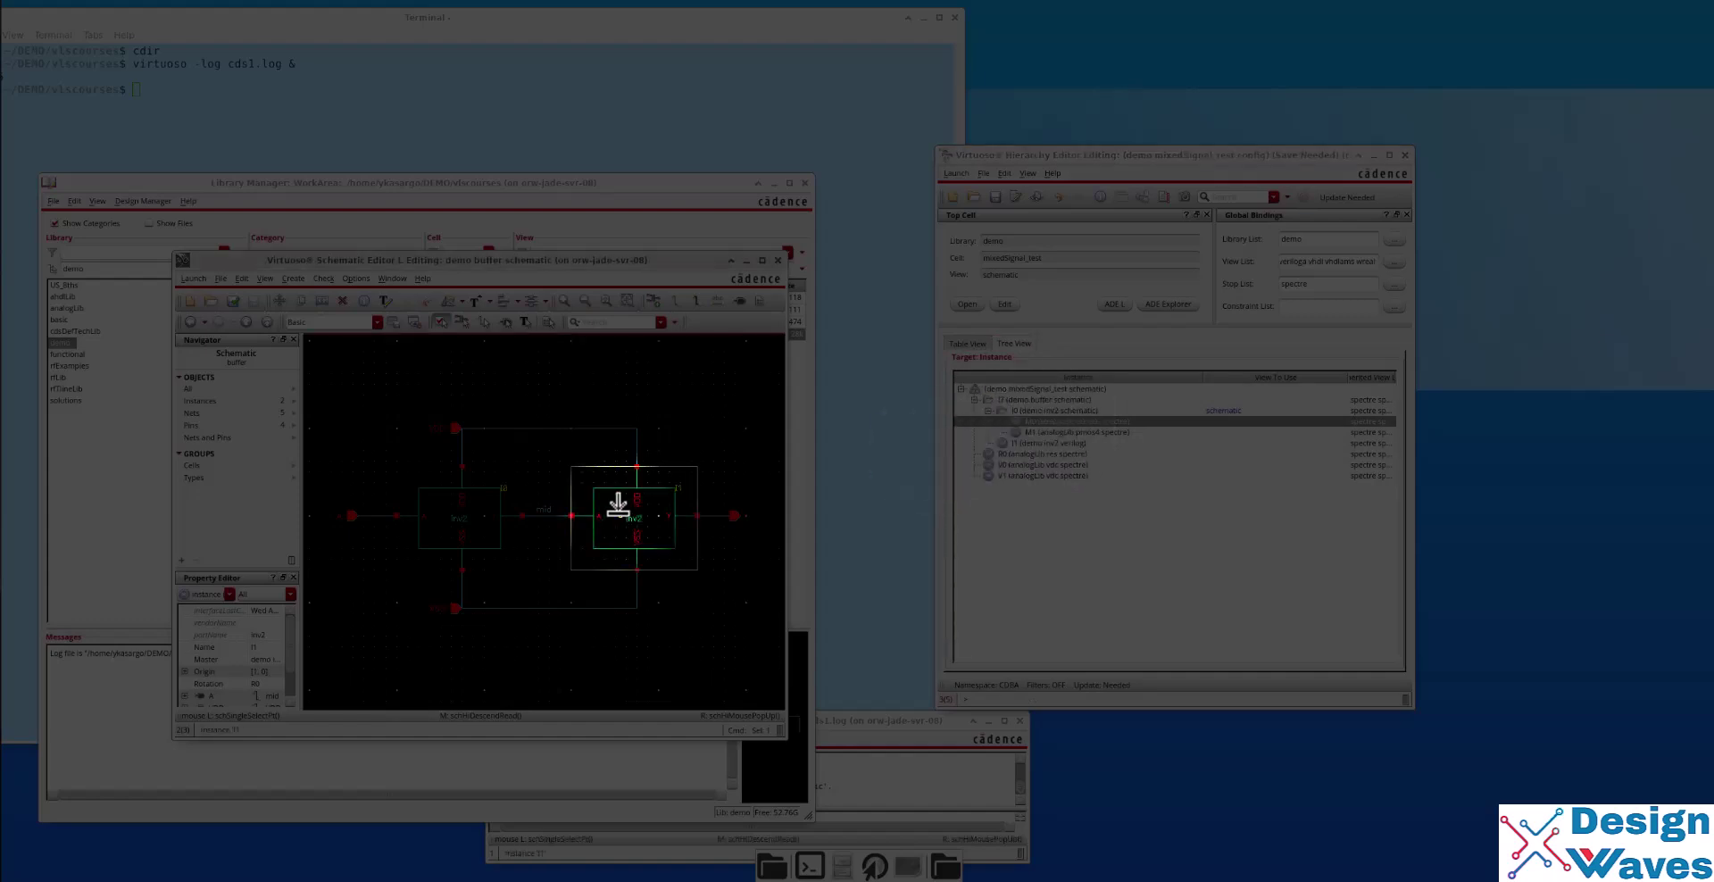
middle_click(617, 506)
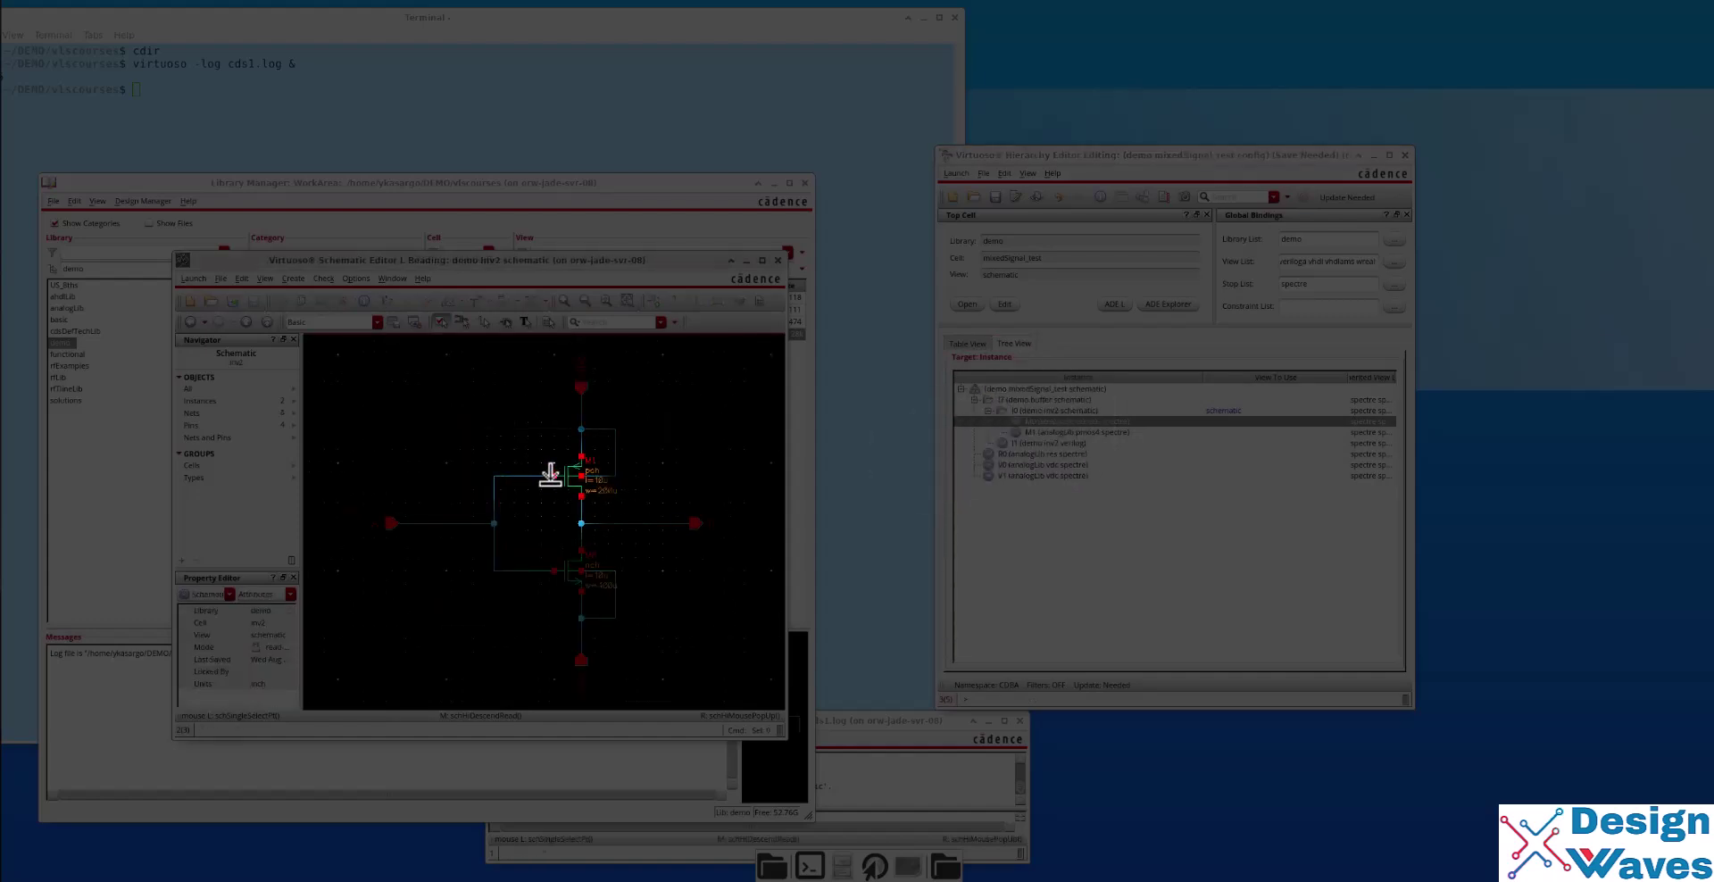
click(1040, 432)
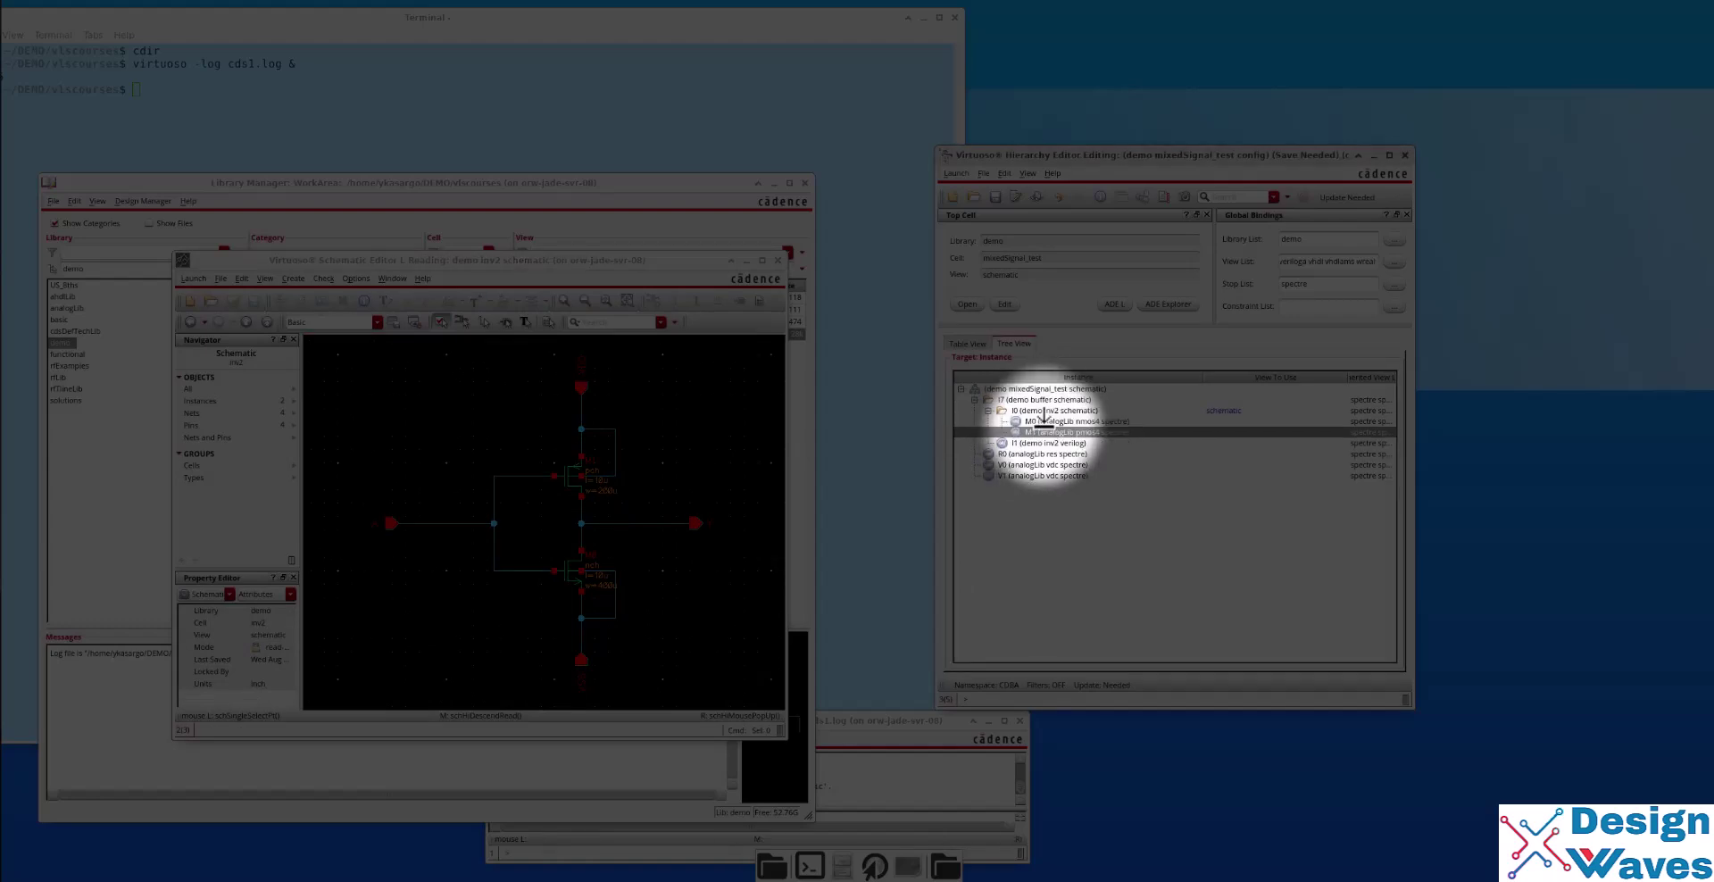
click(1042, 420)
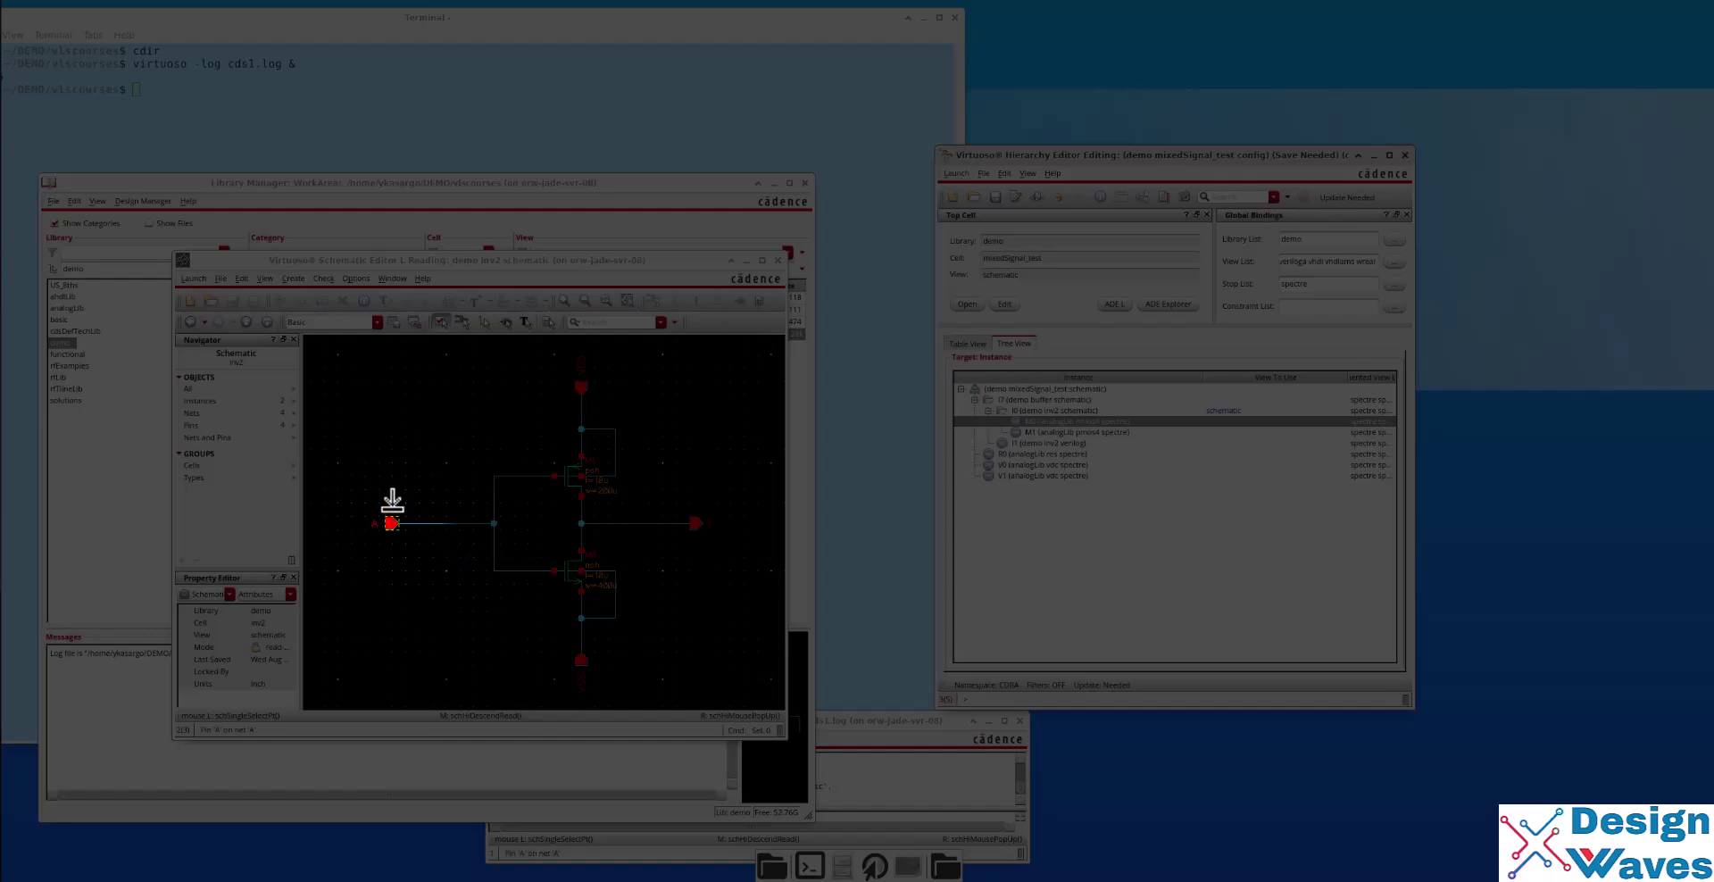
key(b)
key(b)
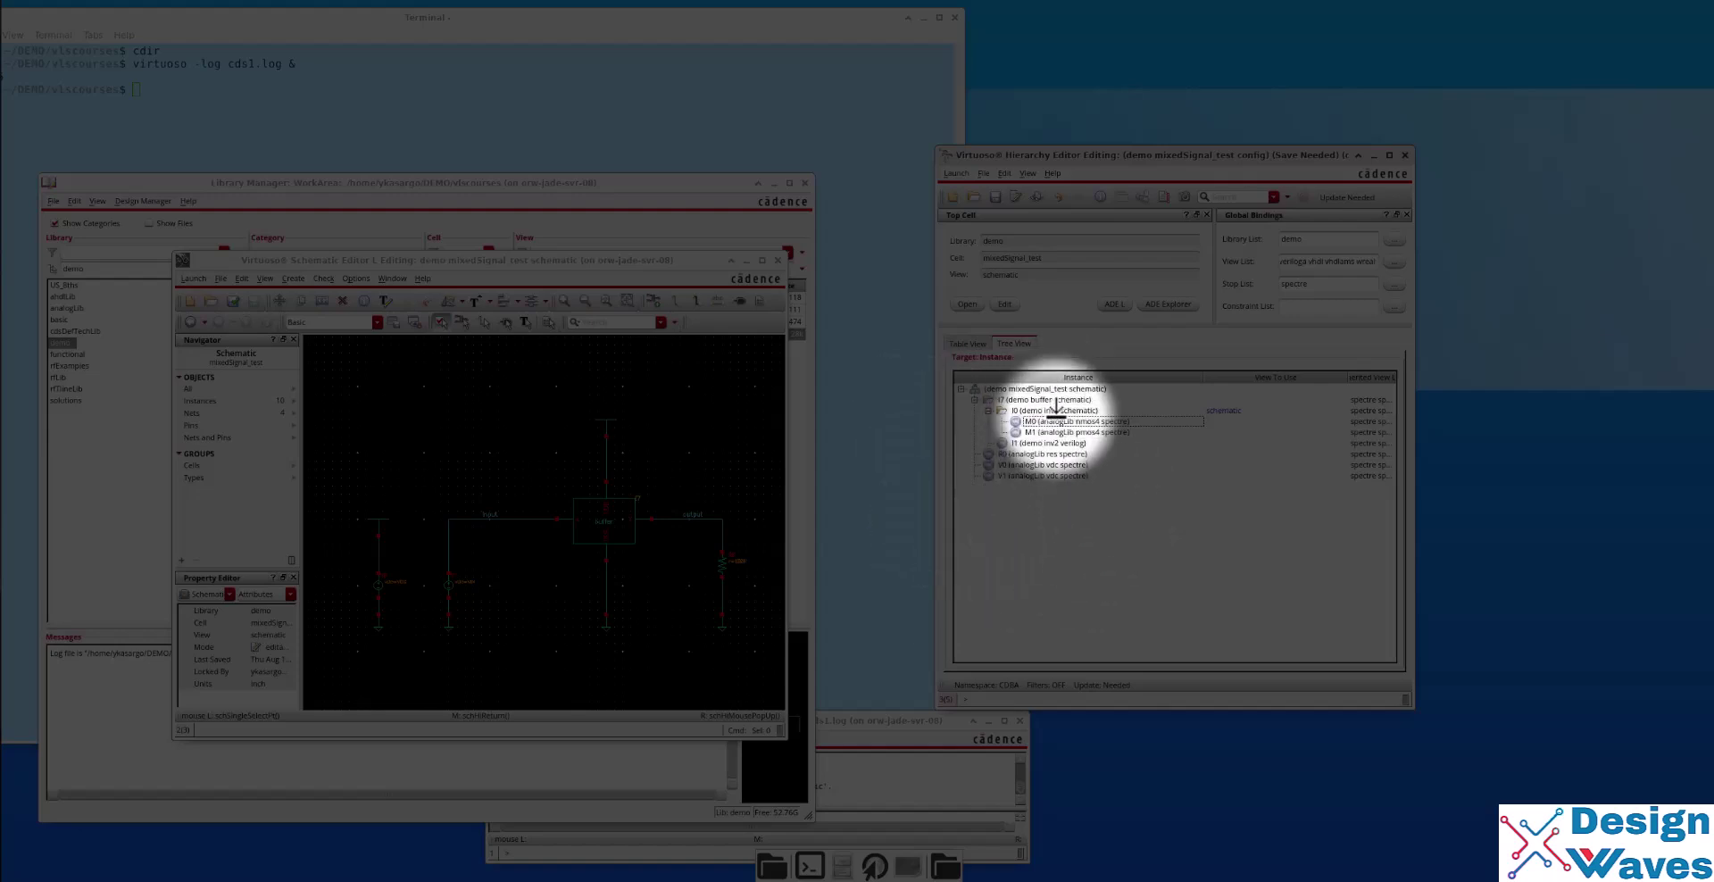
Check the tree entries for I0, I1 and R0, then update the hierarchy and save the mixedSignal_test config view.
click(1054, 406)
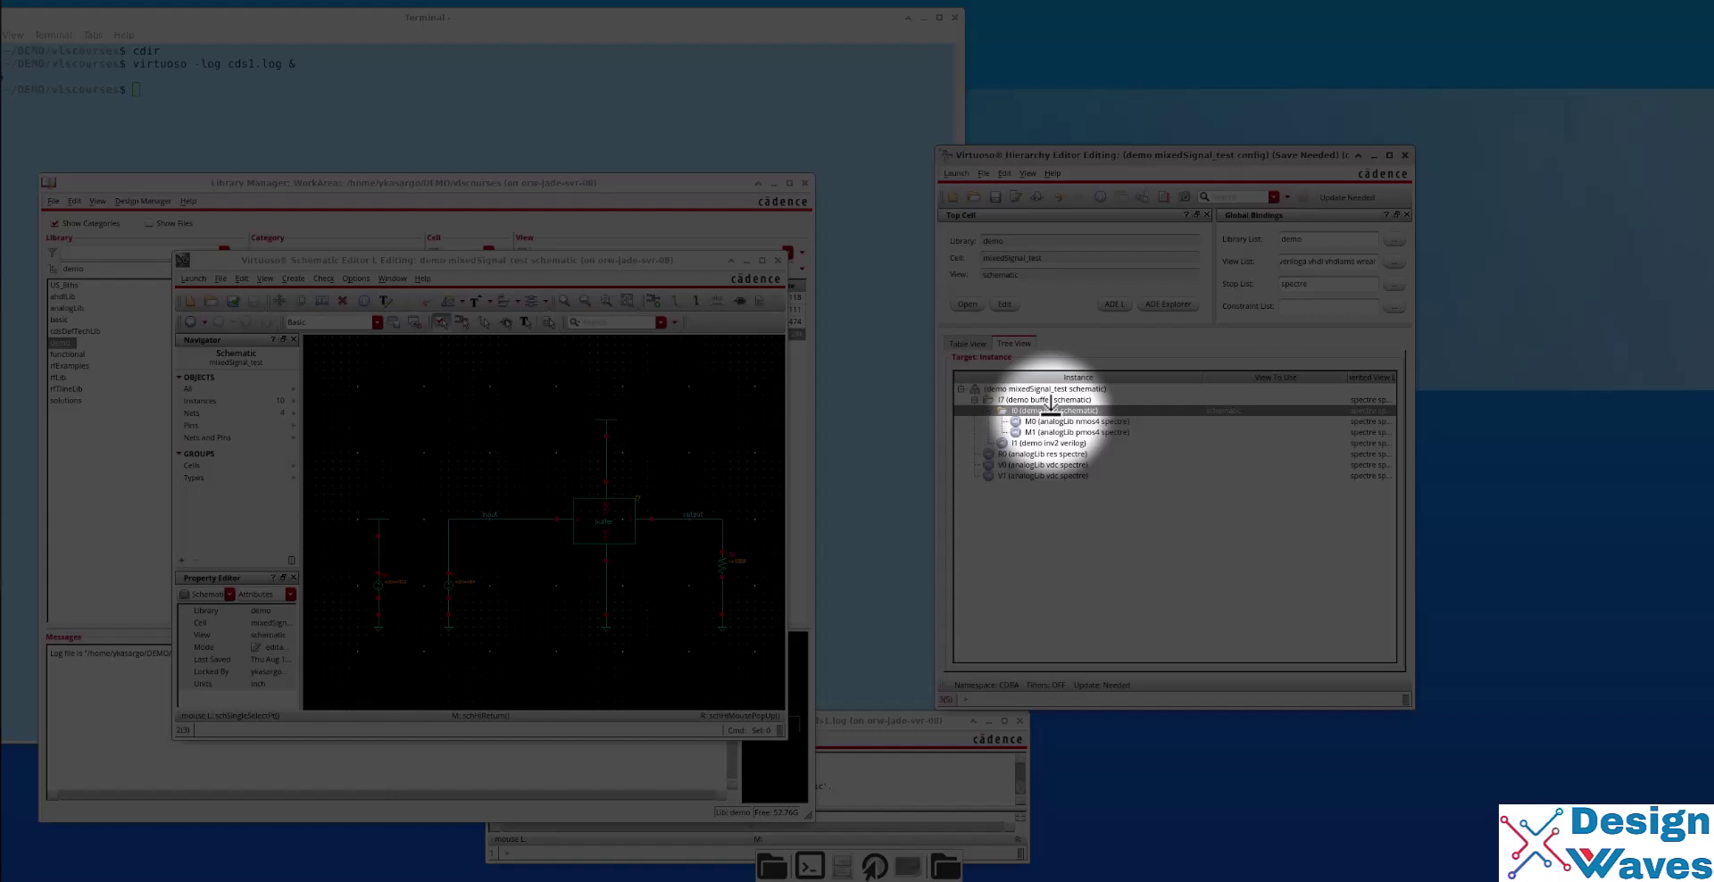
click(1055, 439)
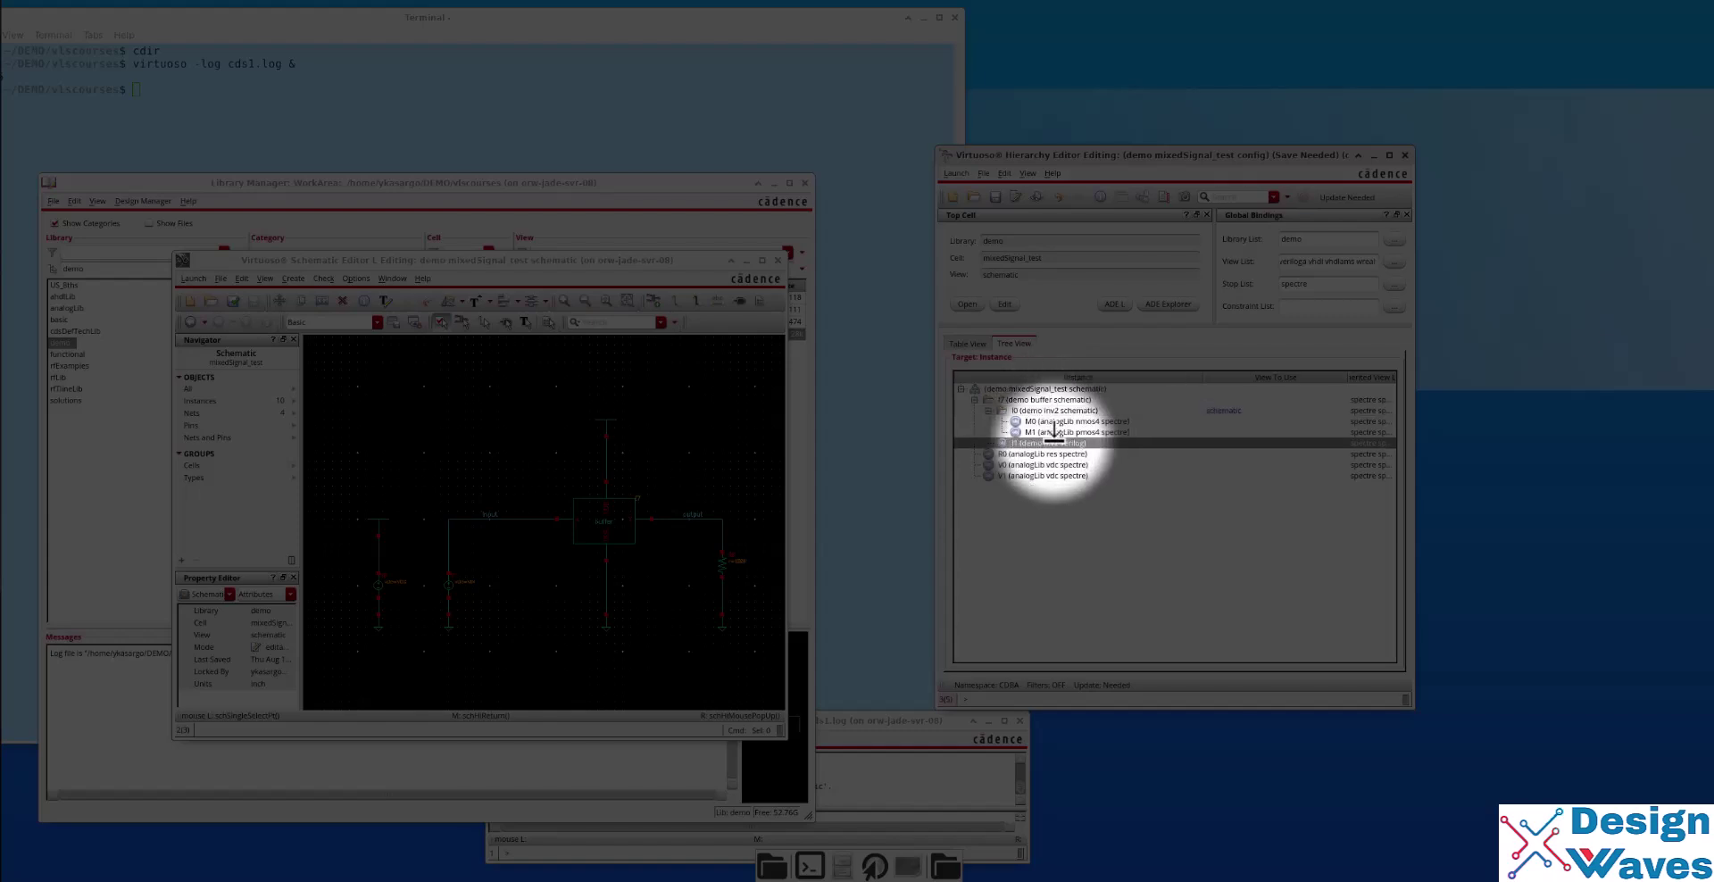
click(1053, 452)
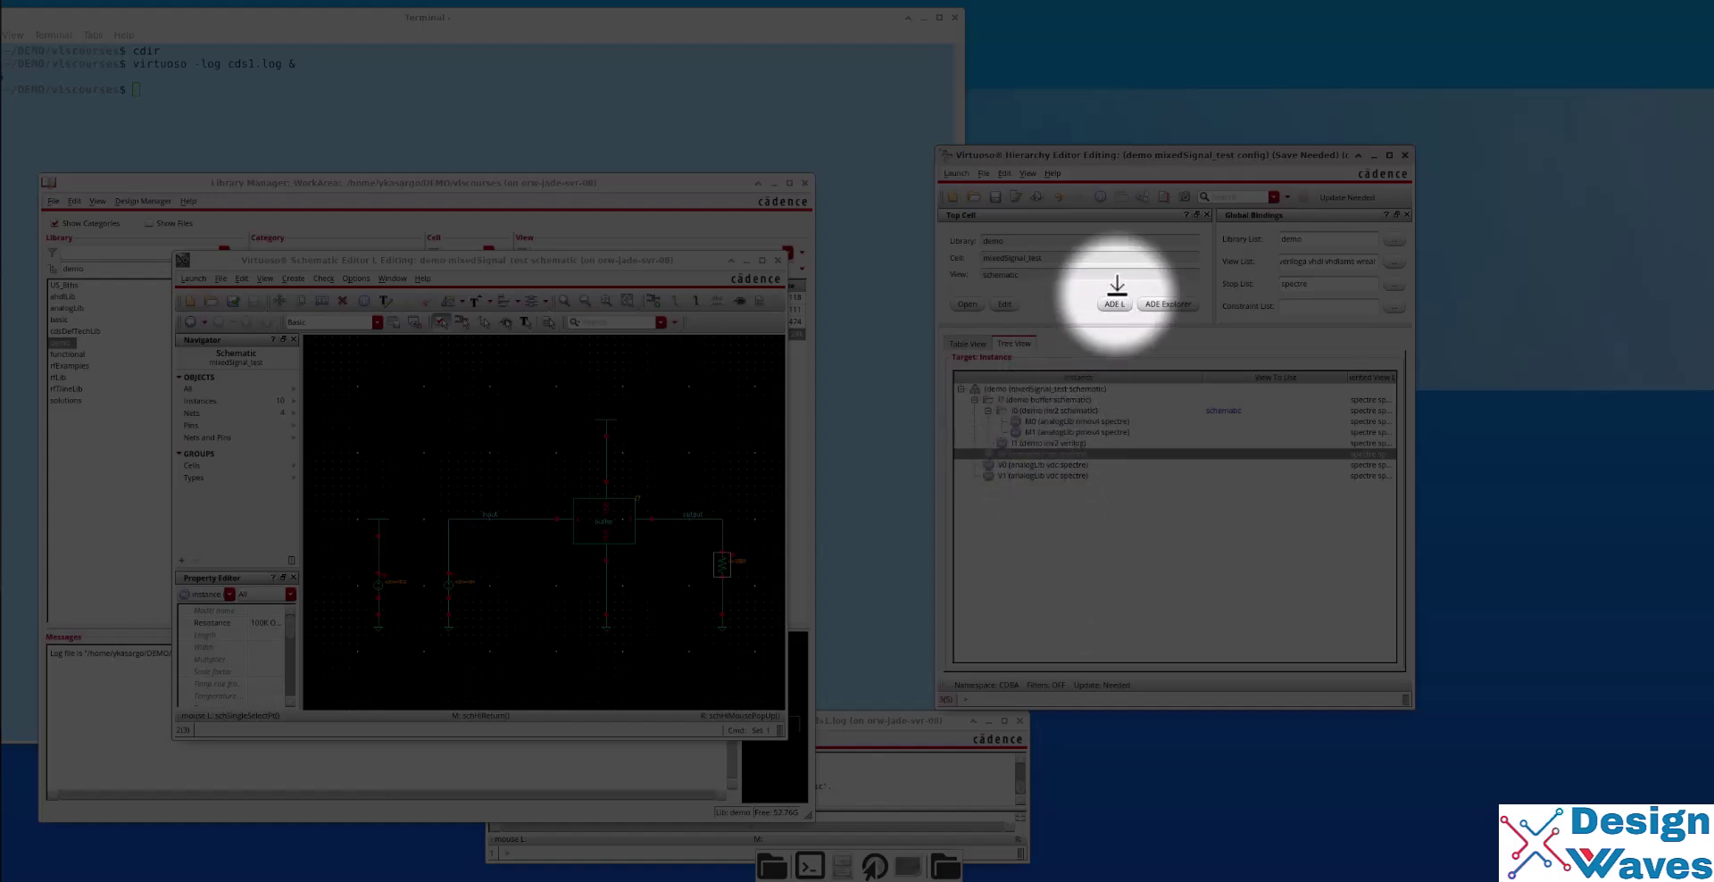
click(1165, 195)
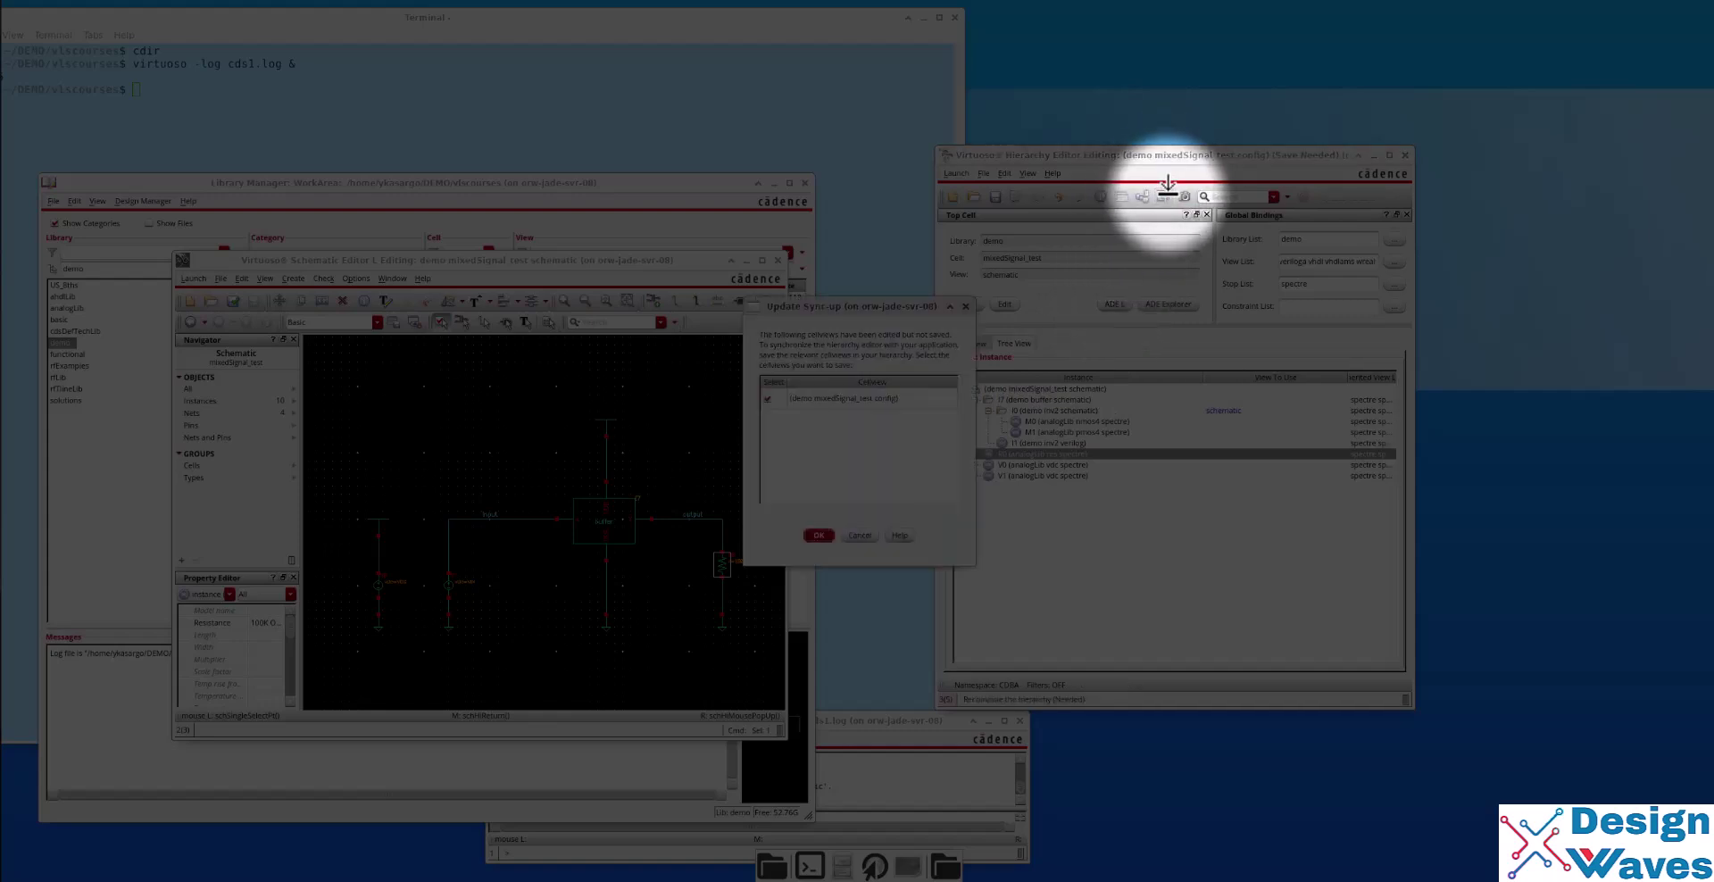
click(818, 535)
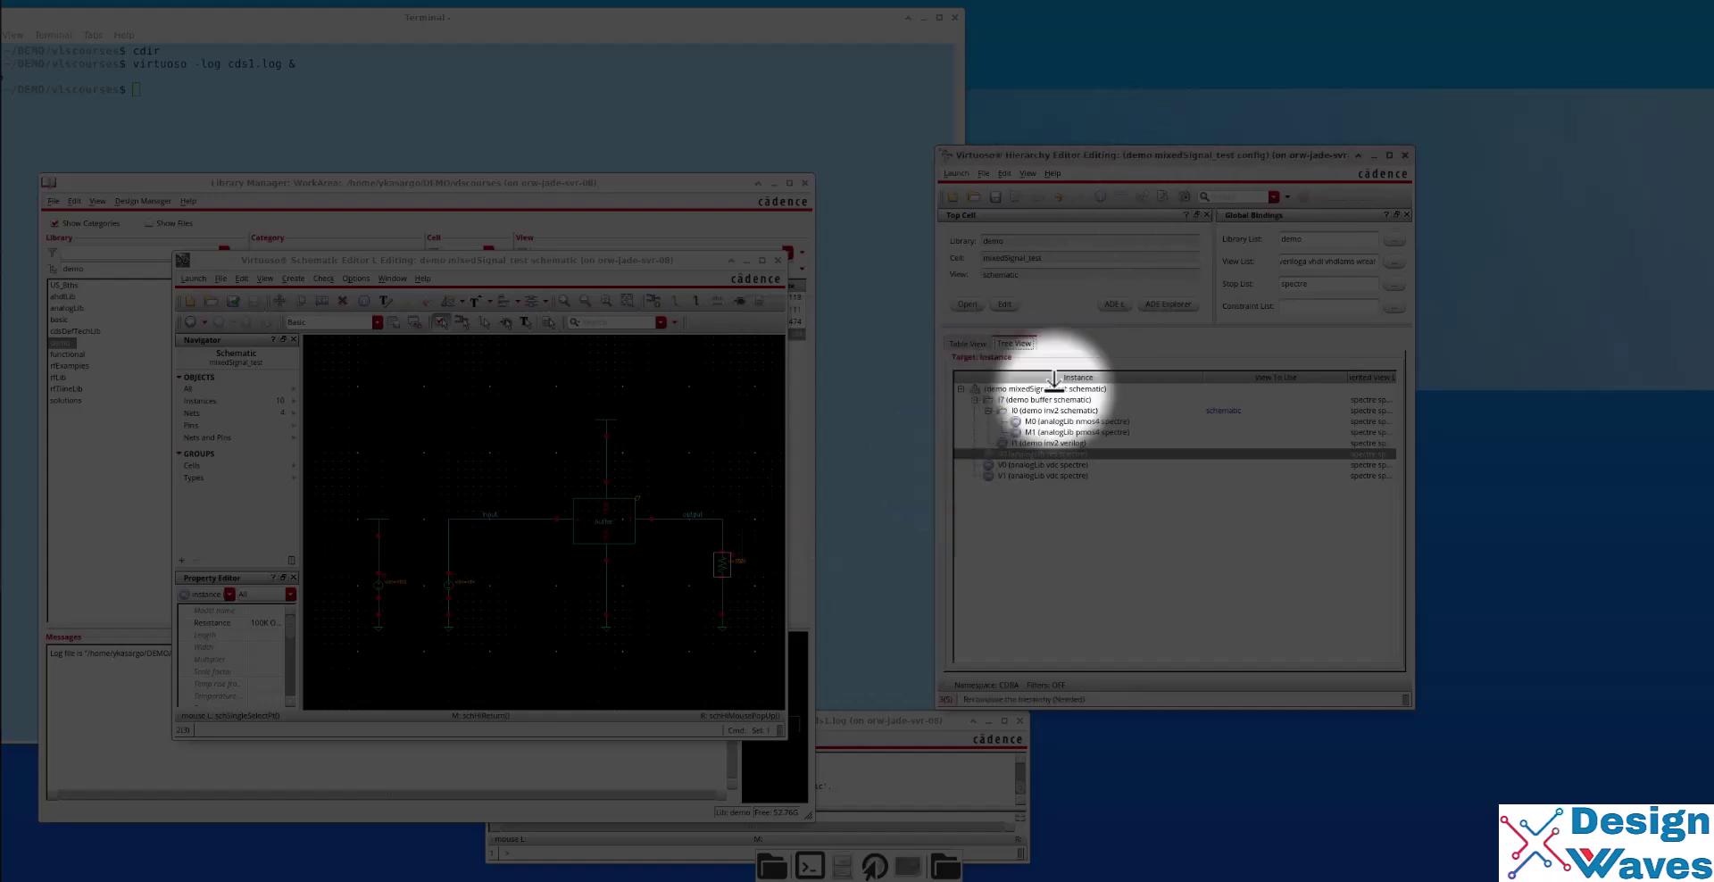
Launch ADE L from the Hierarchy Editor and place its window over the lower part of the schematic window.
click(1116, 304)
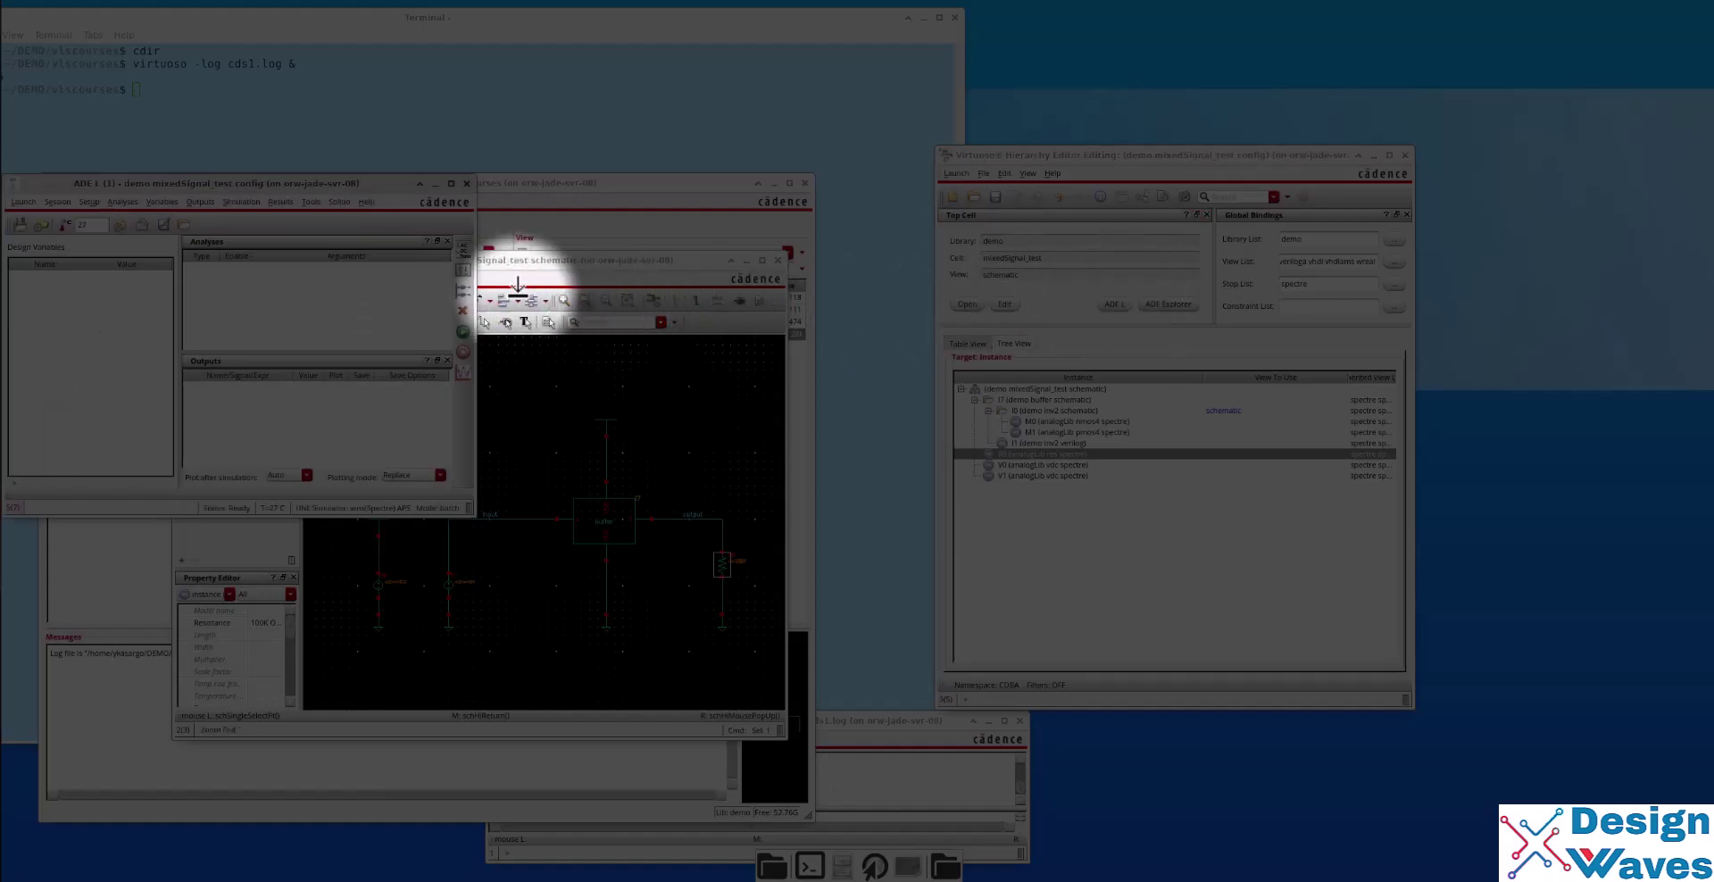
drag(268, 172, 327, 216)
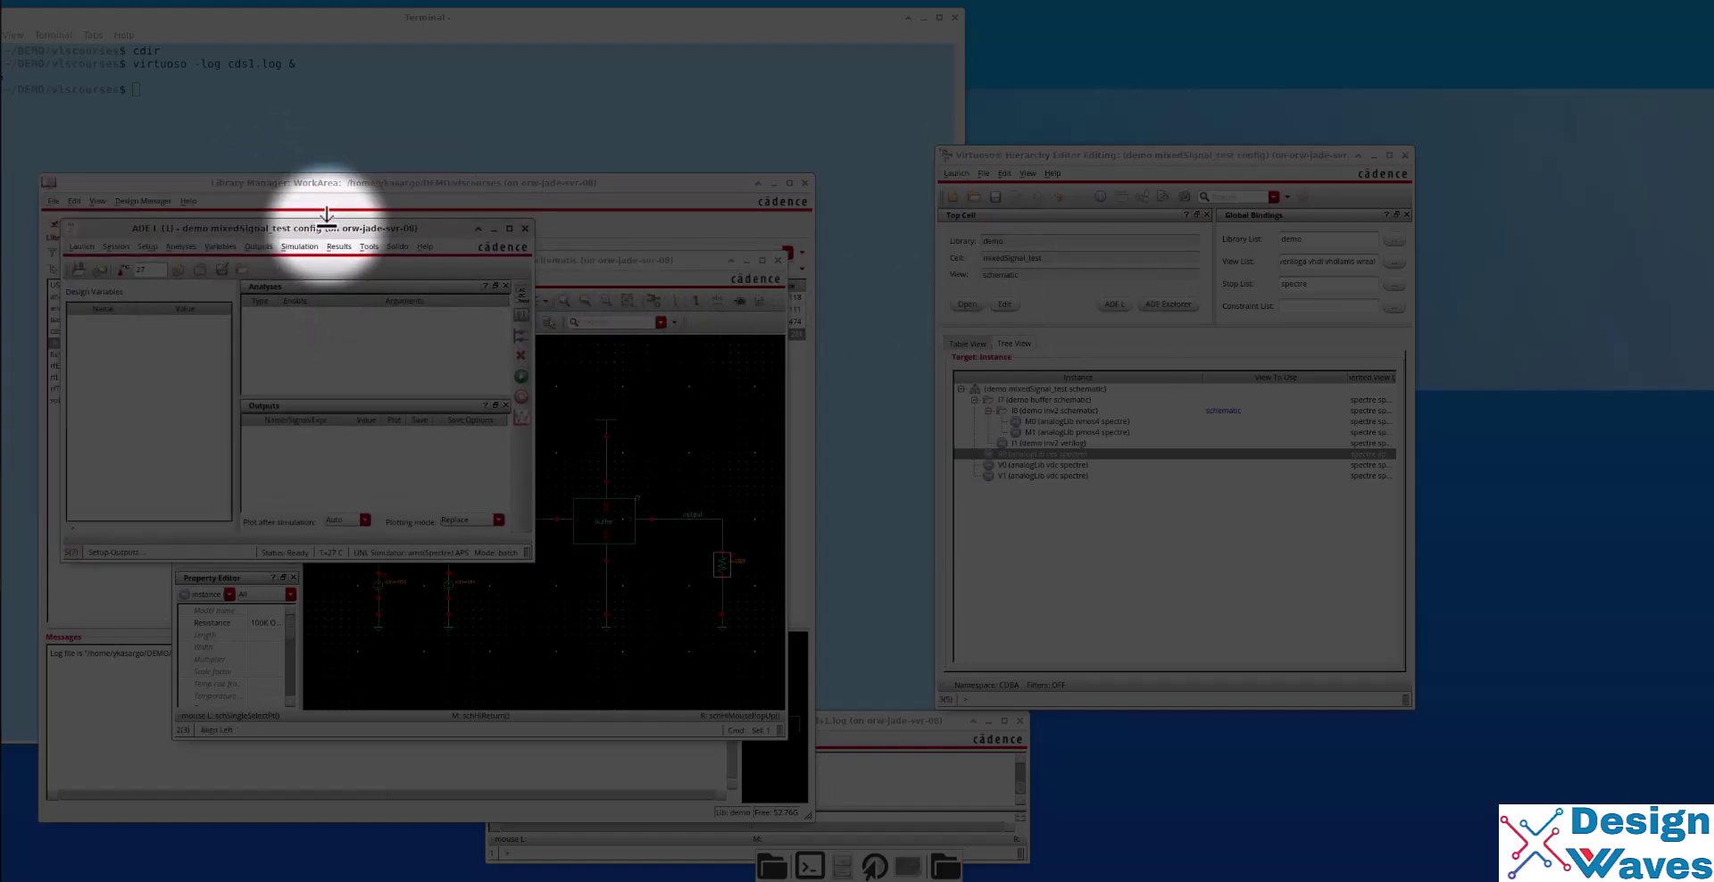
drag(215, 226, 202, 274)
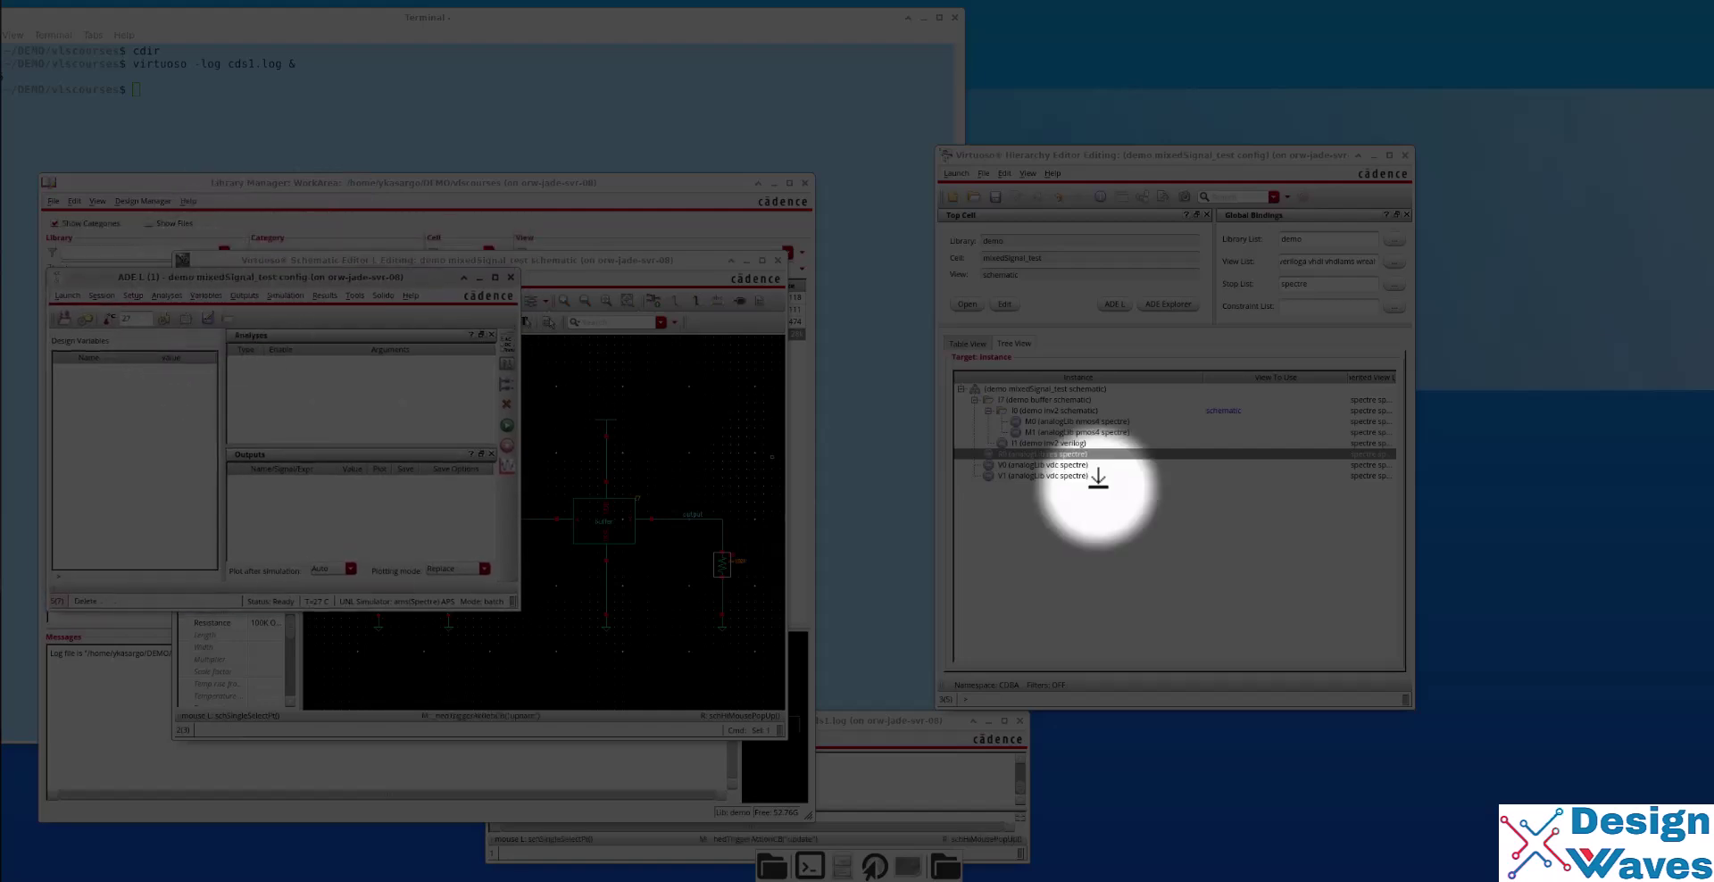
click(1063, 442)
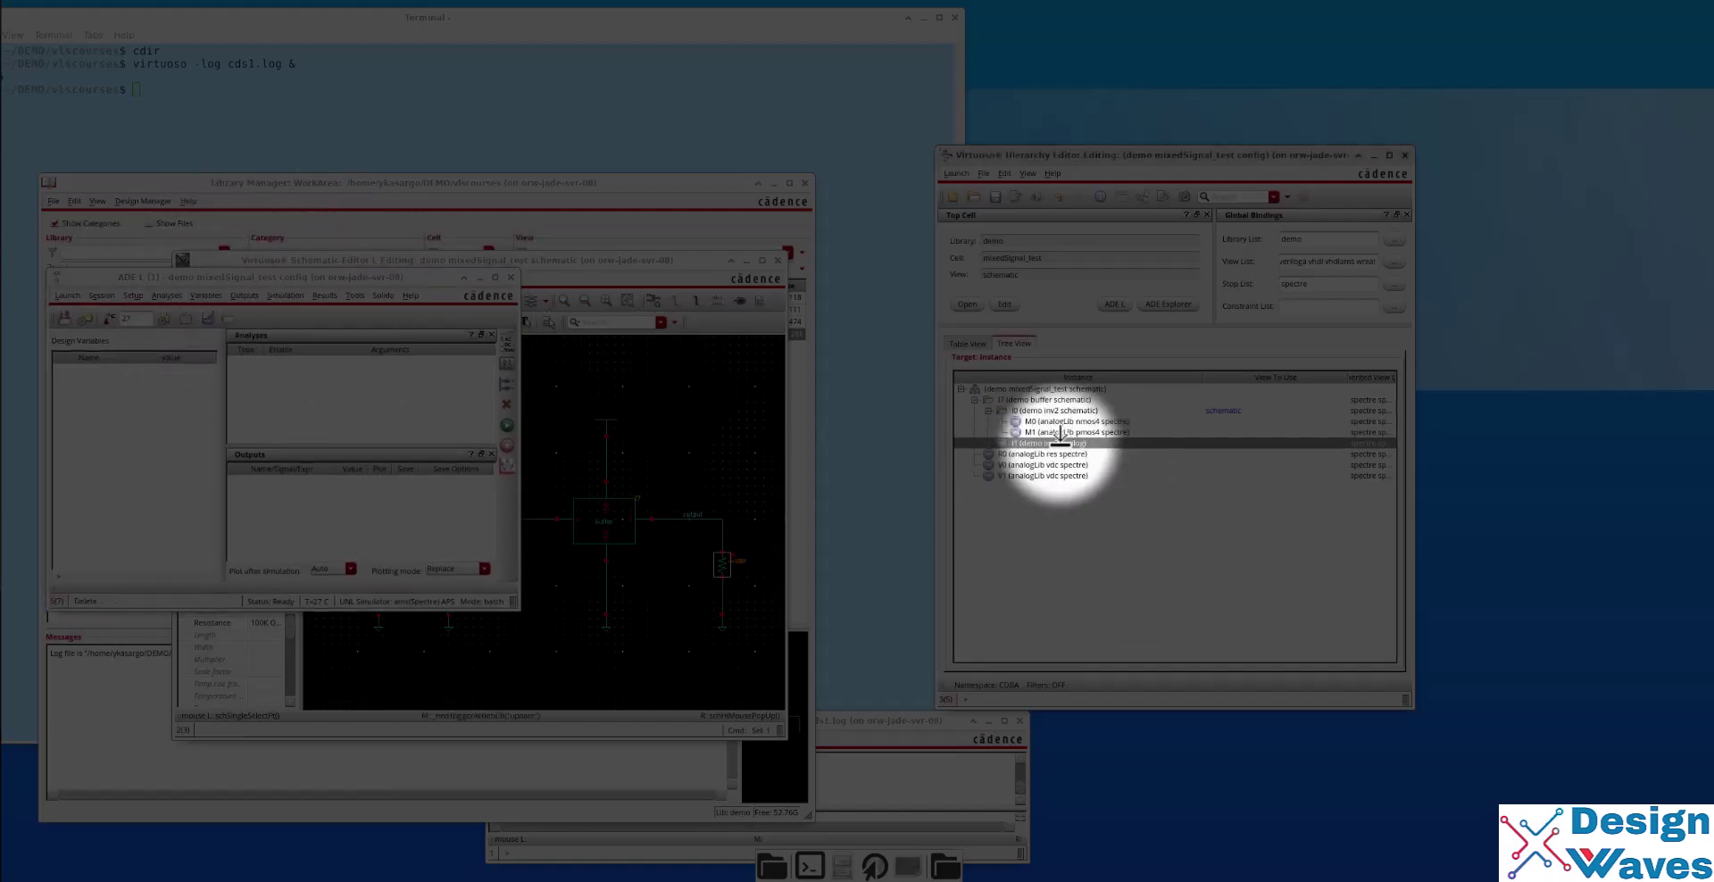
drag(185, 261, 210, 308)
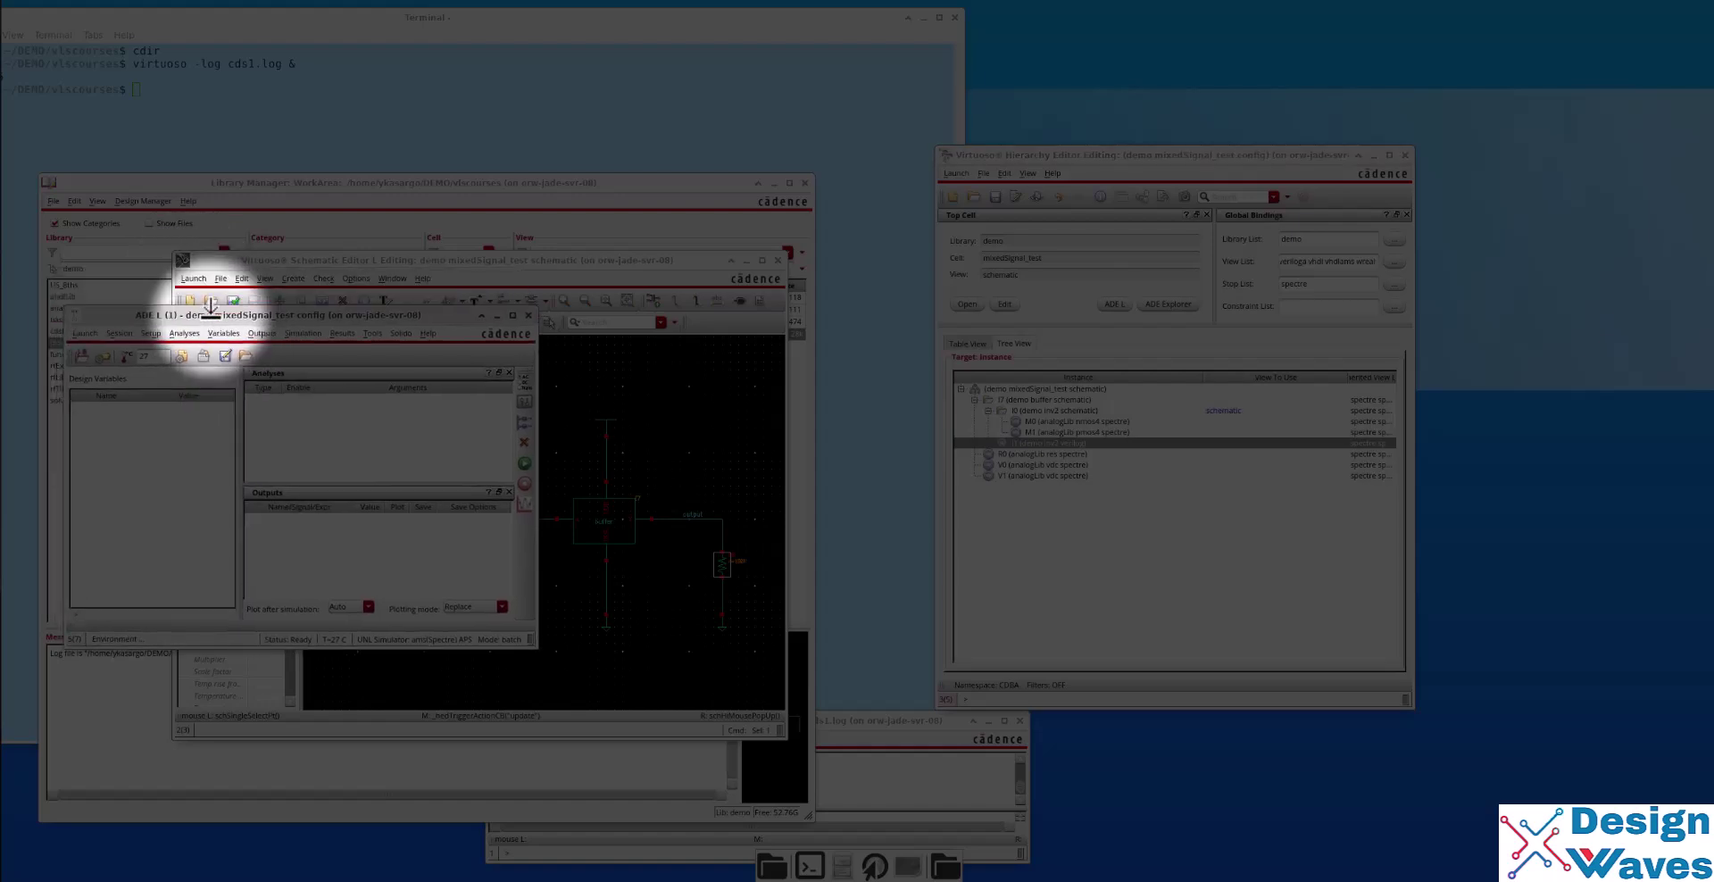
Choose the config view of demo library cell mixedSignal_test as the simulation design, opened in edit mode.
click(150, 332)
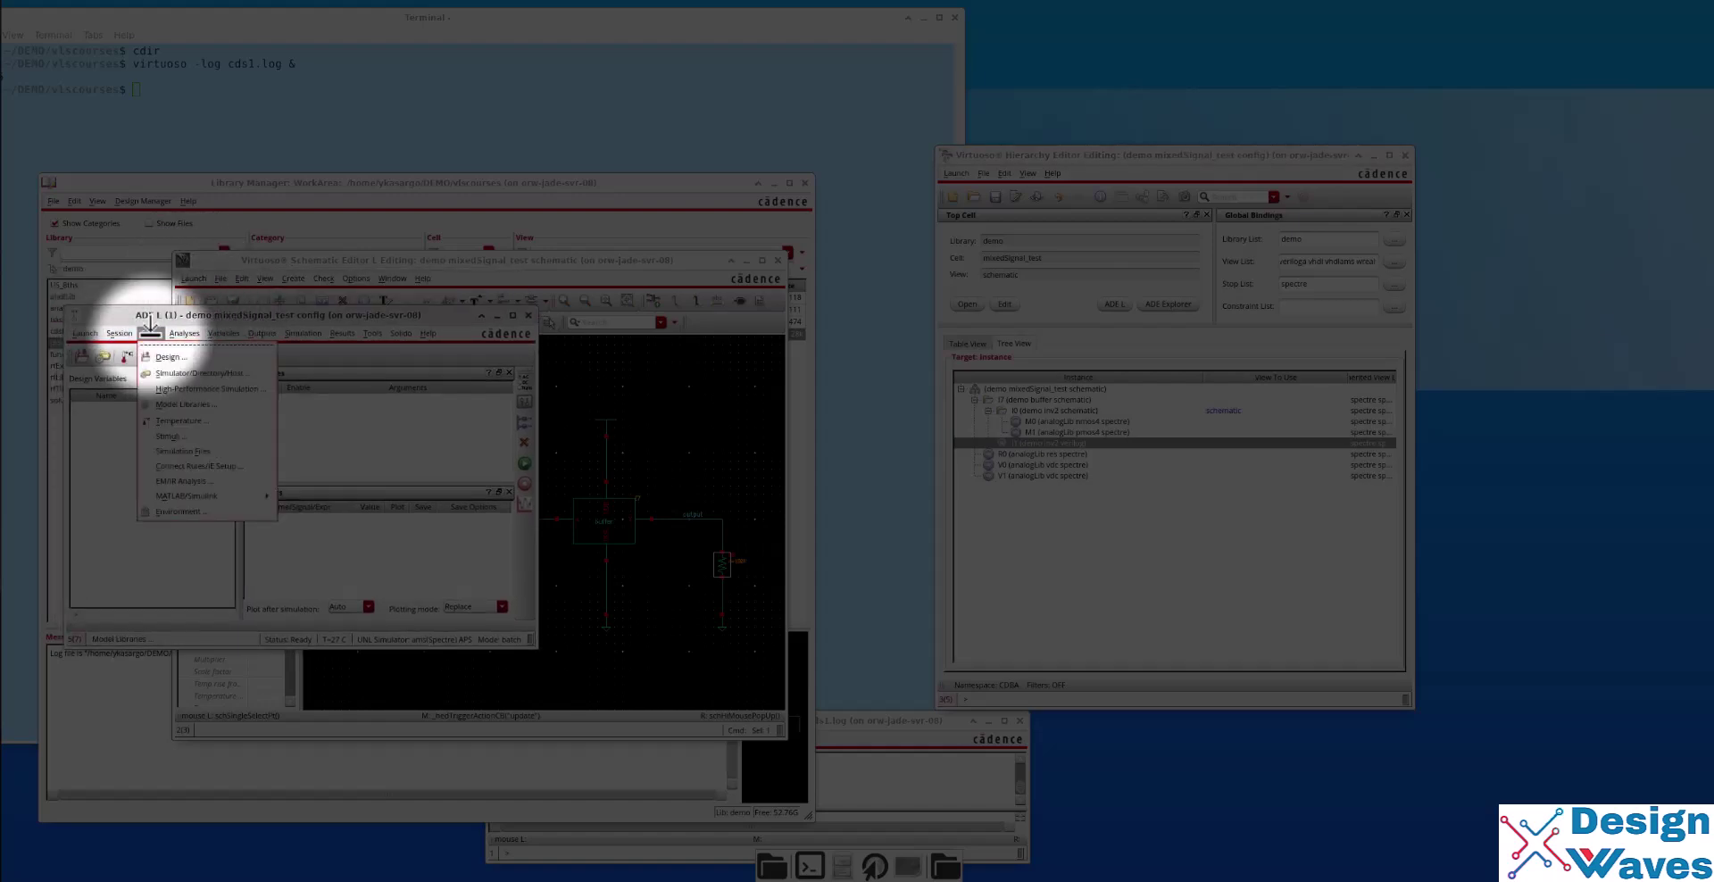
click(169, 356)
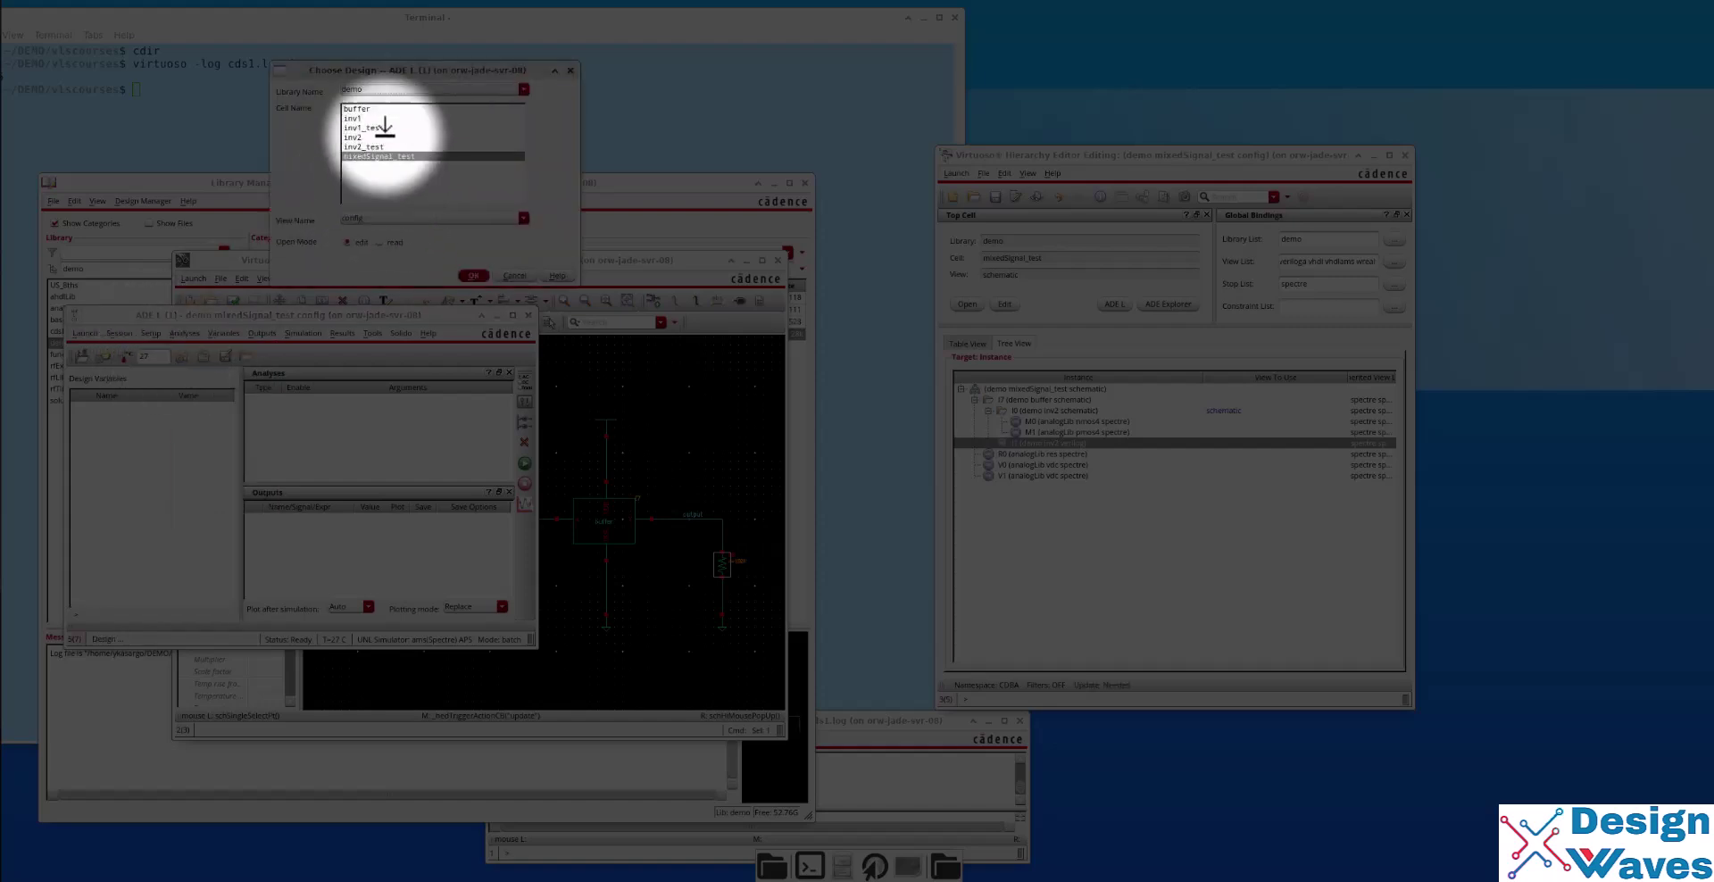
click(406, 216)
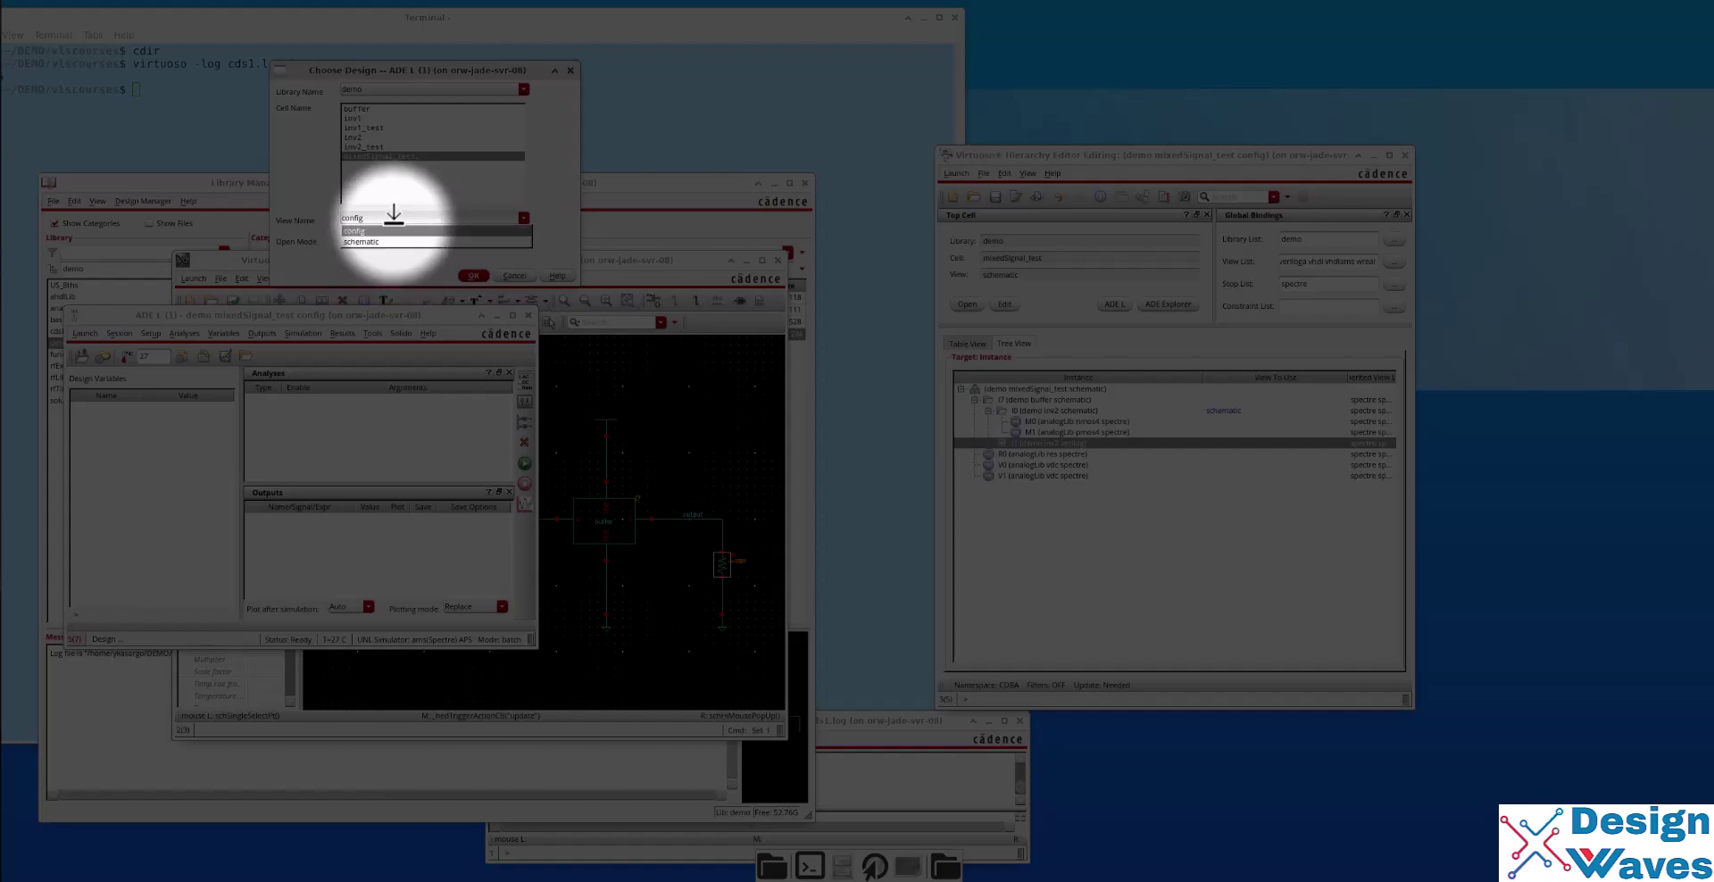
click(393, 217)
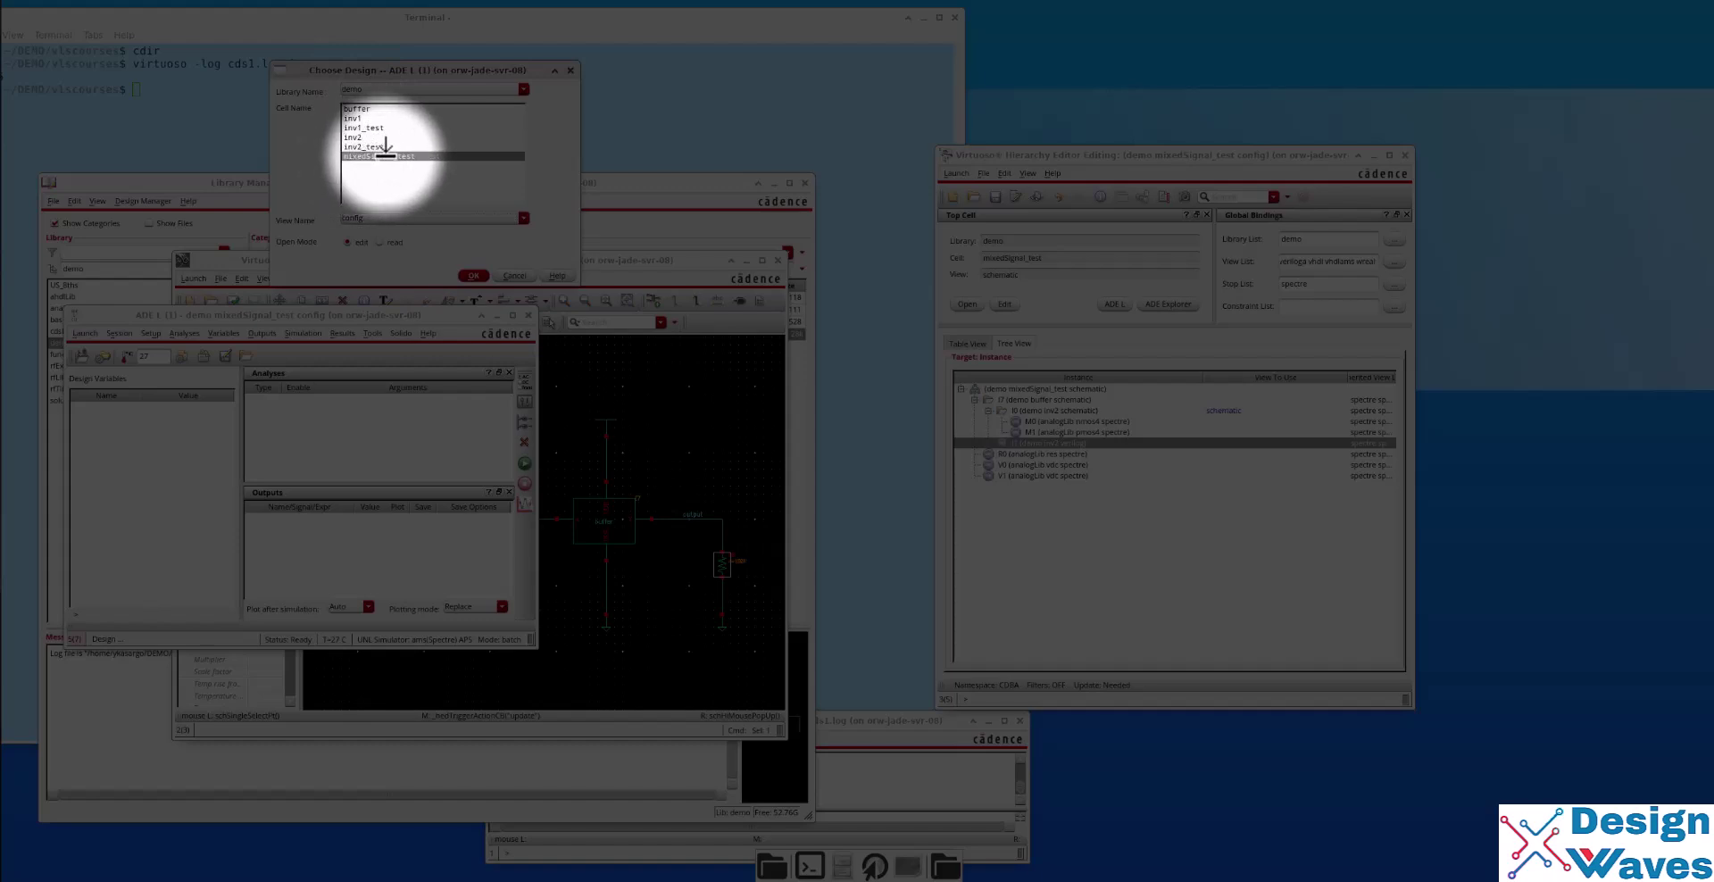
click(475, 275)
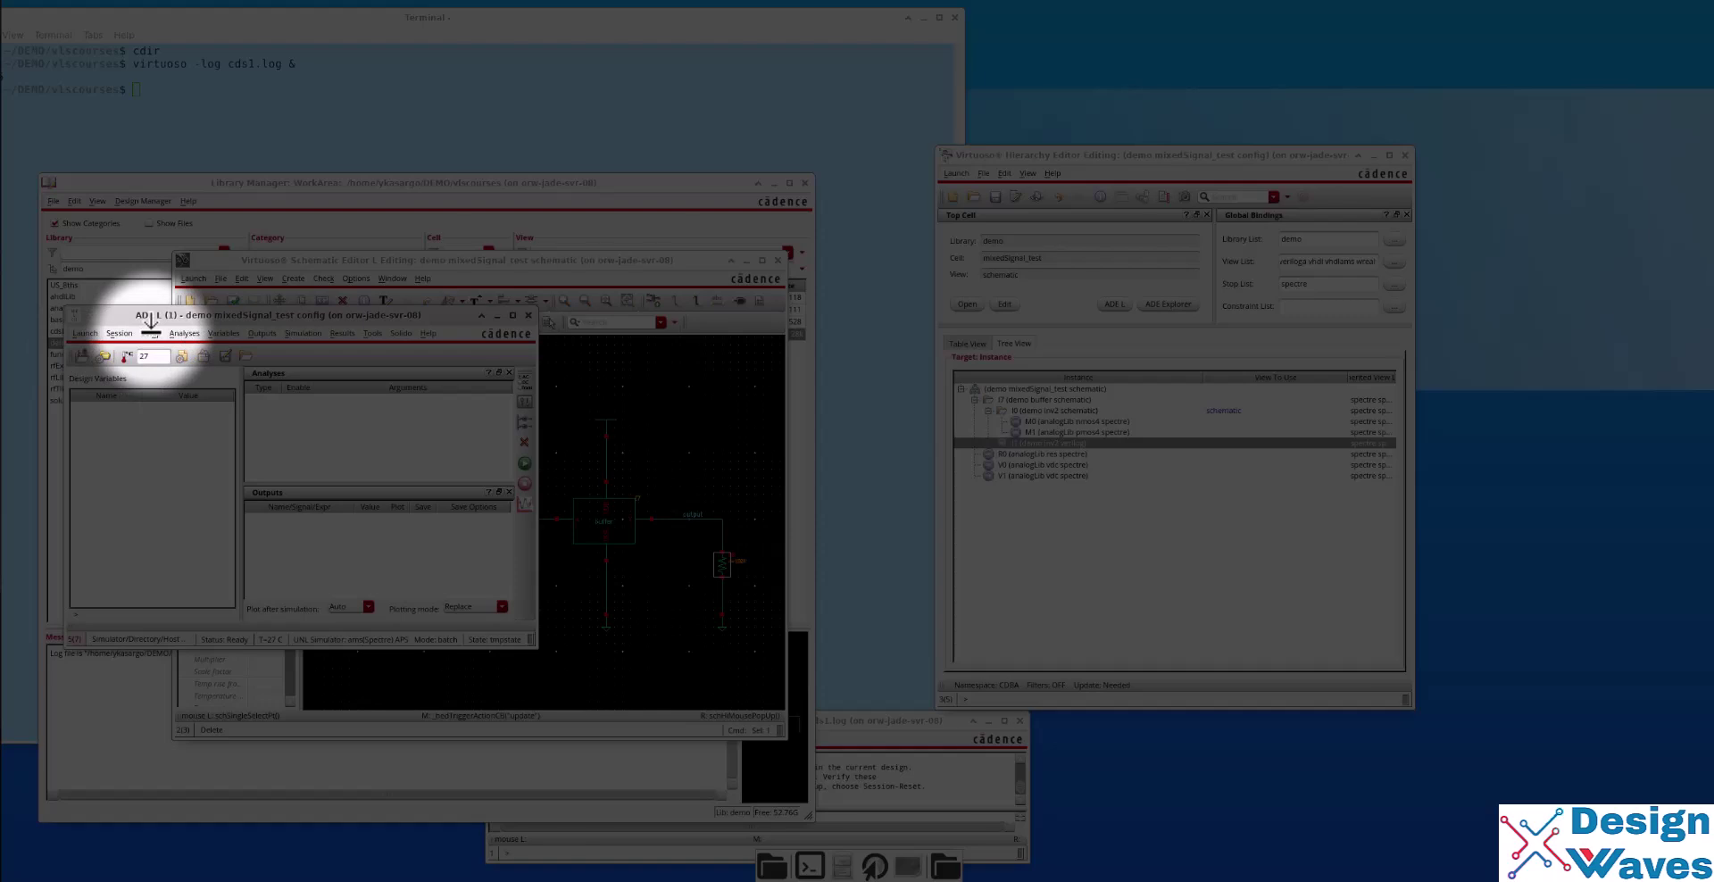
Copy the design variables from the cellview into the simulation setup.
click(229, 331)
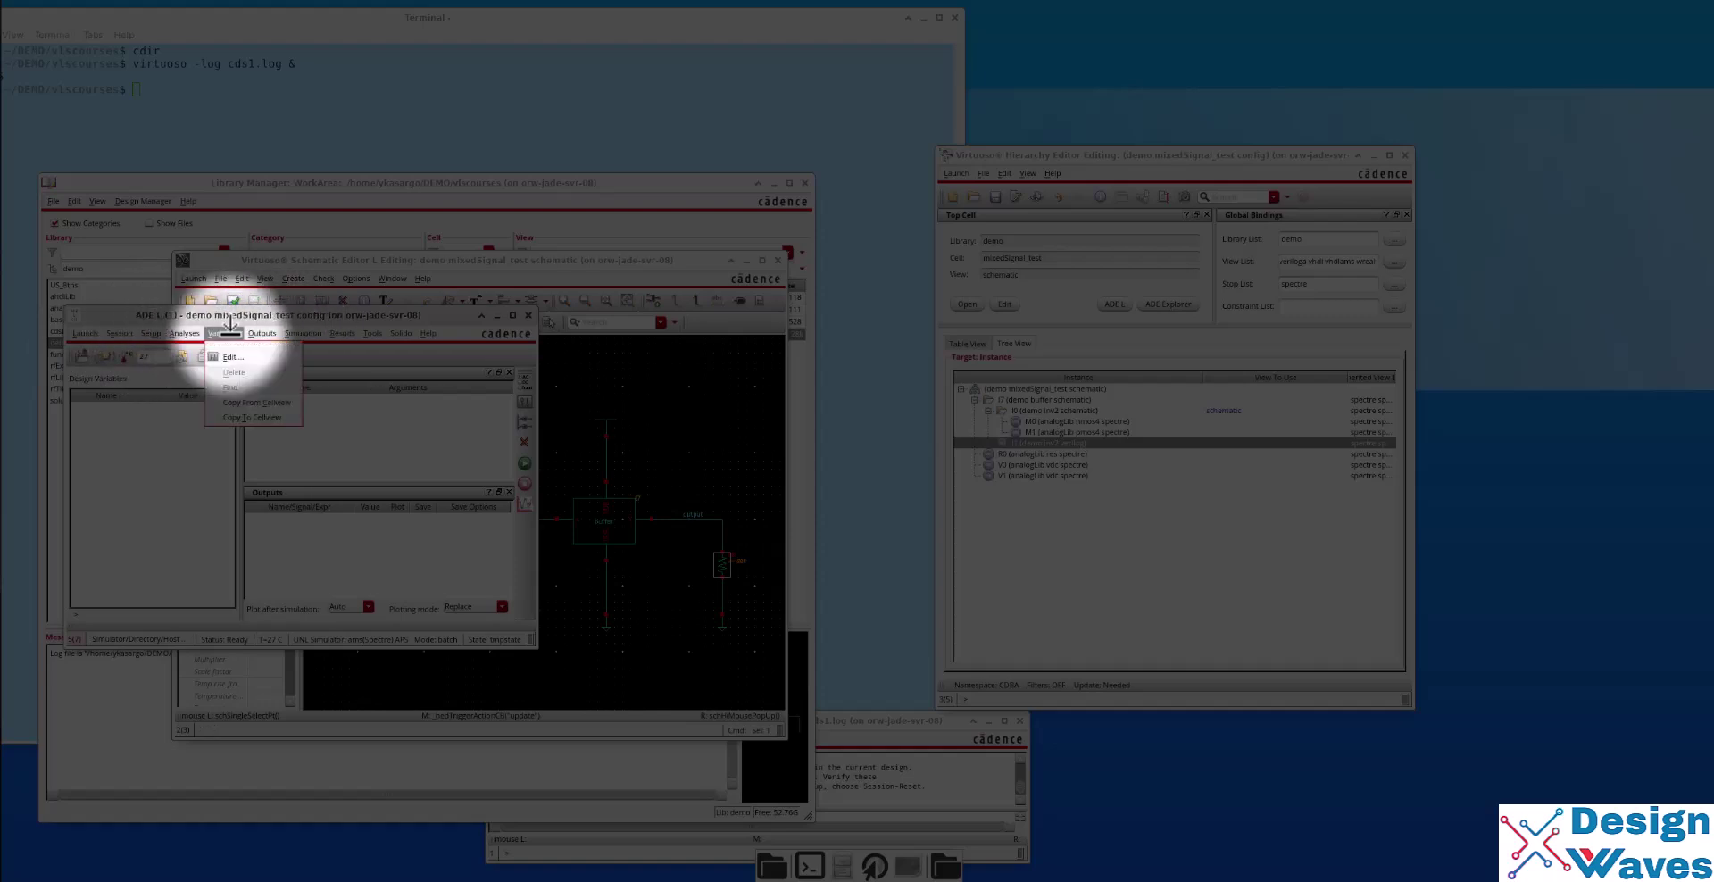
click(255, 402)
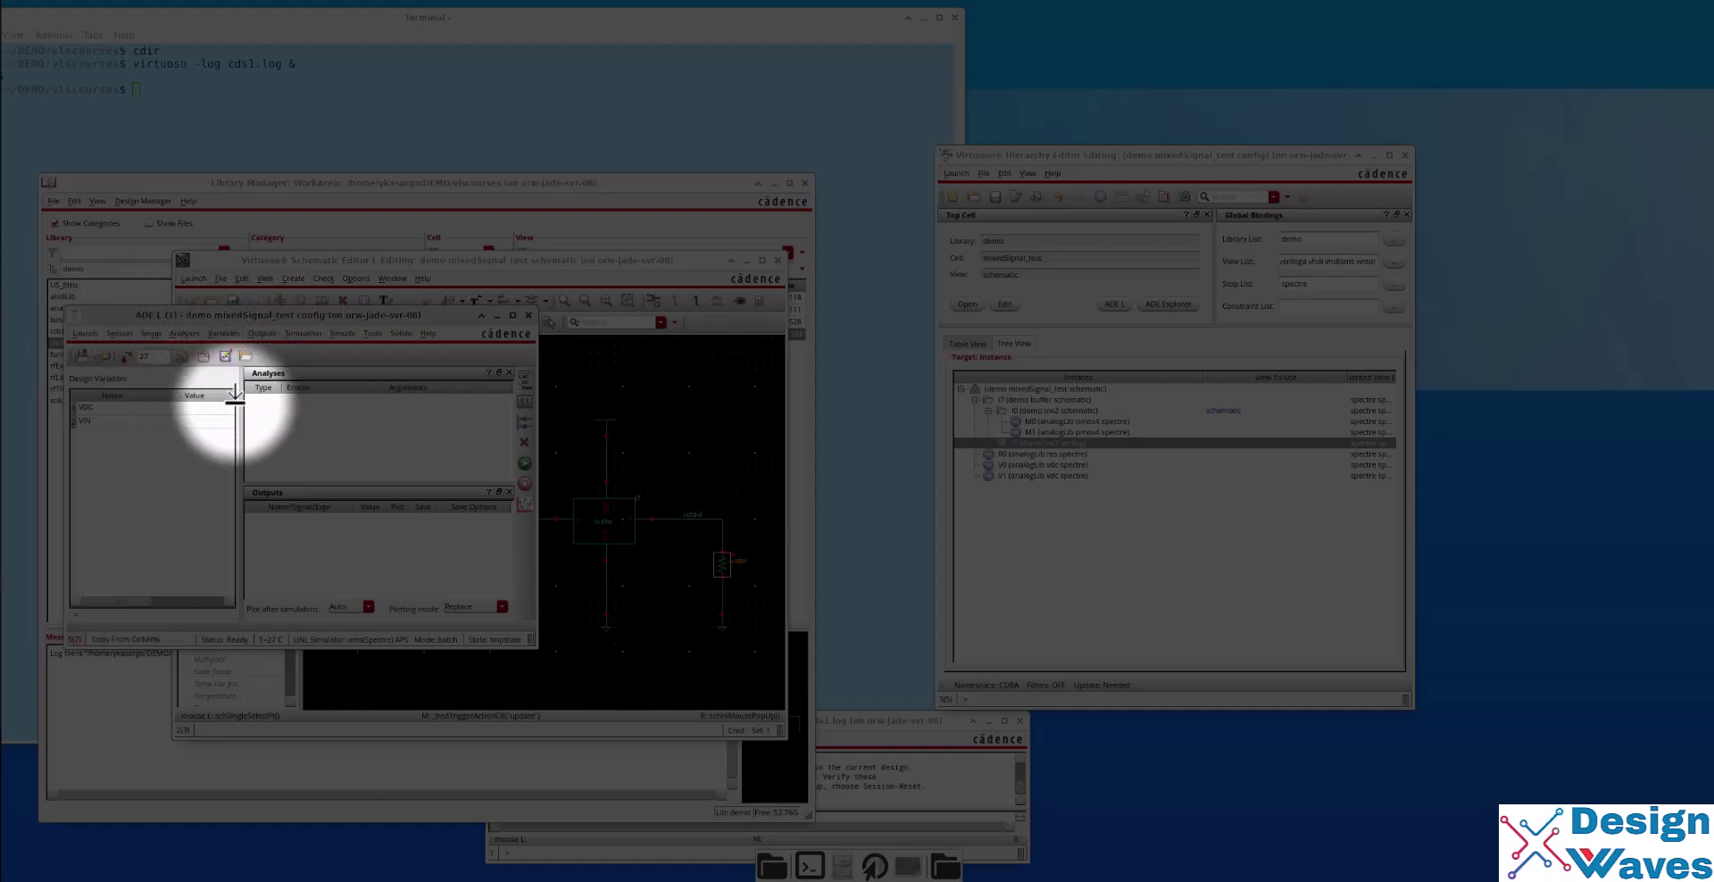
Set the design variables VDC and VIN to 5 in the simulation setup.
double_click(189, 404)
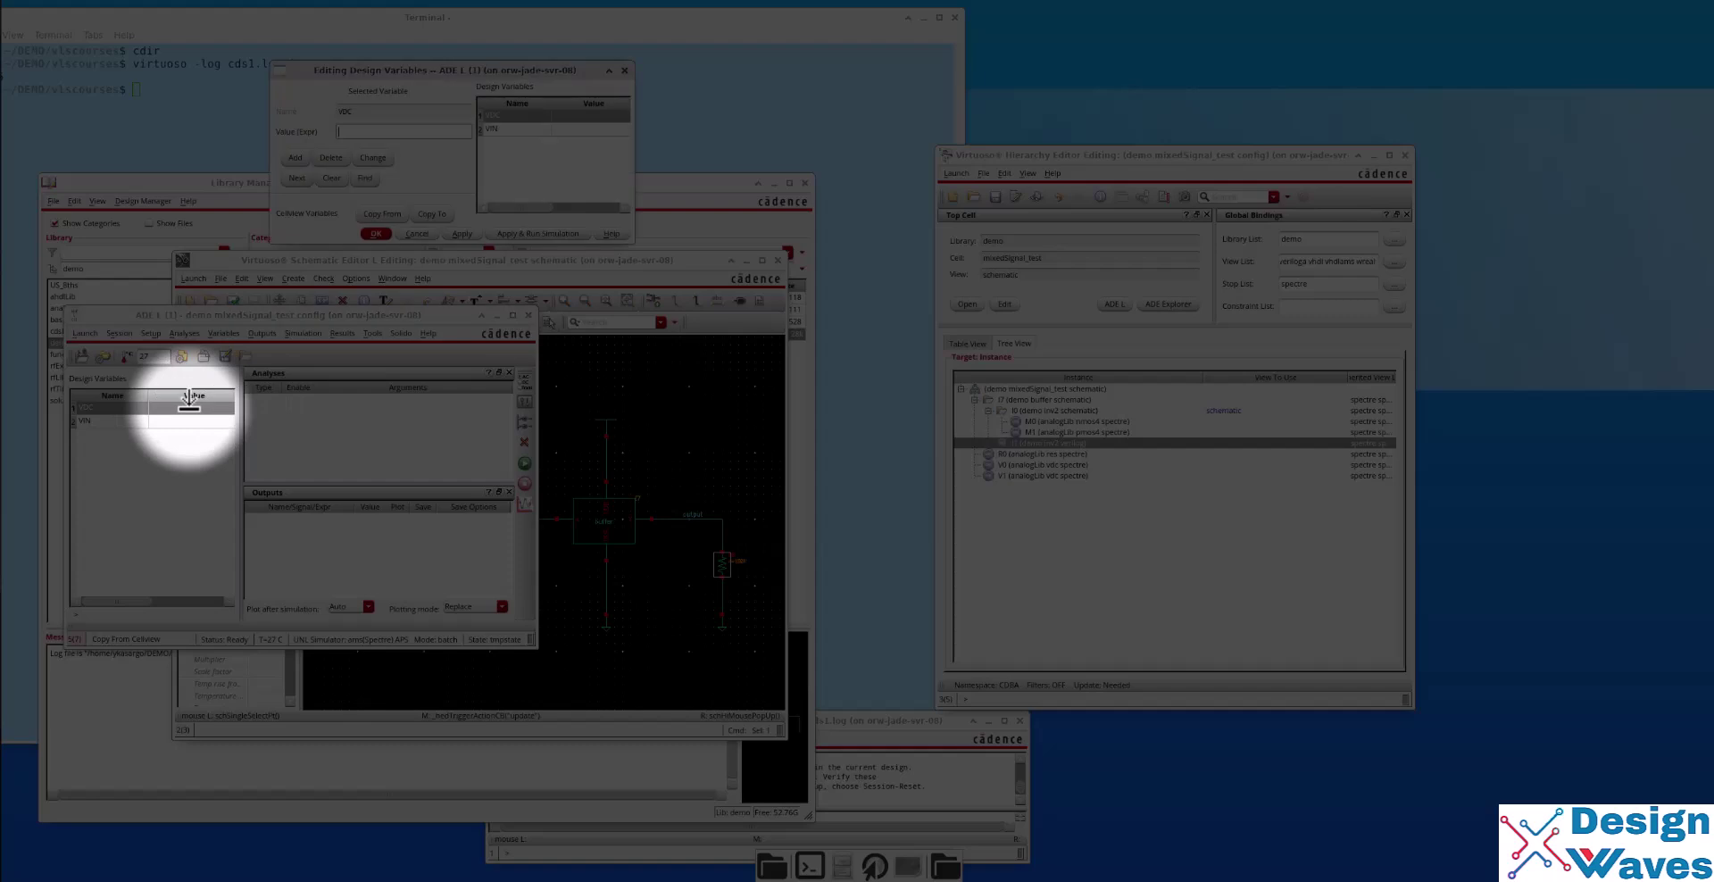
click(356, 131)
text(5)
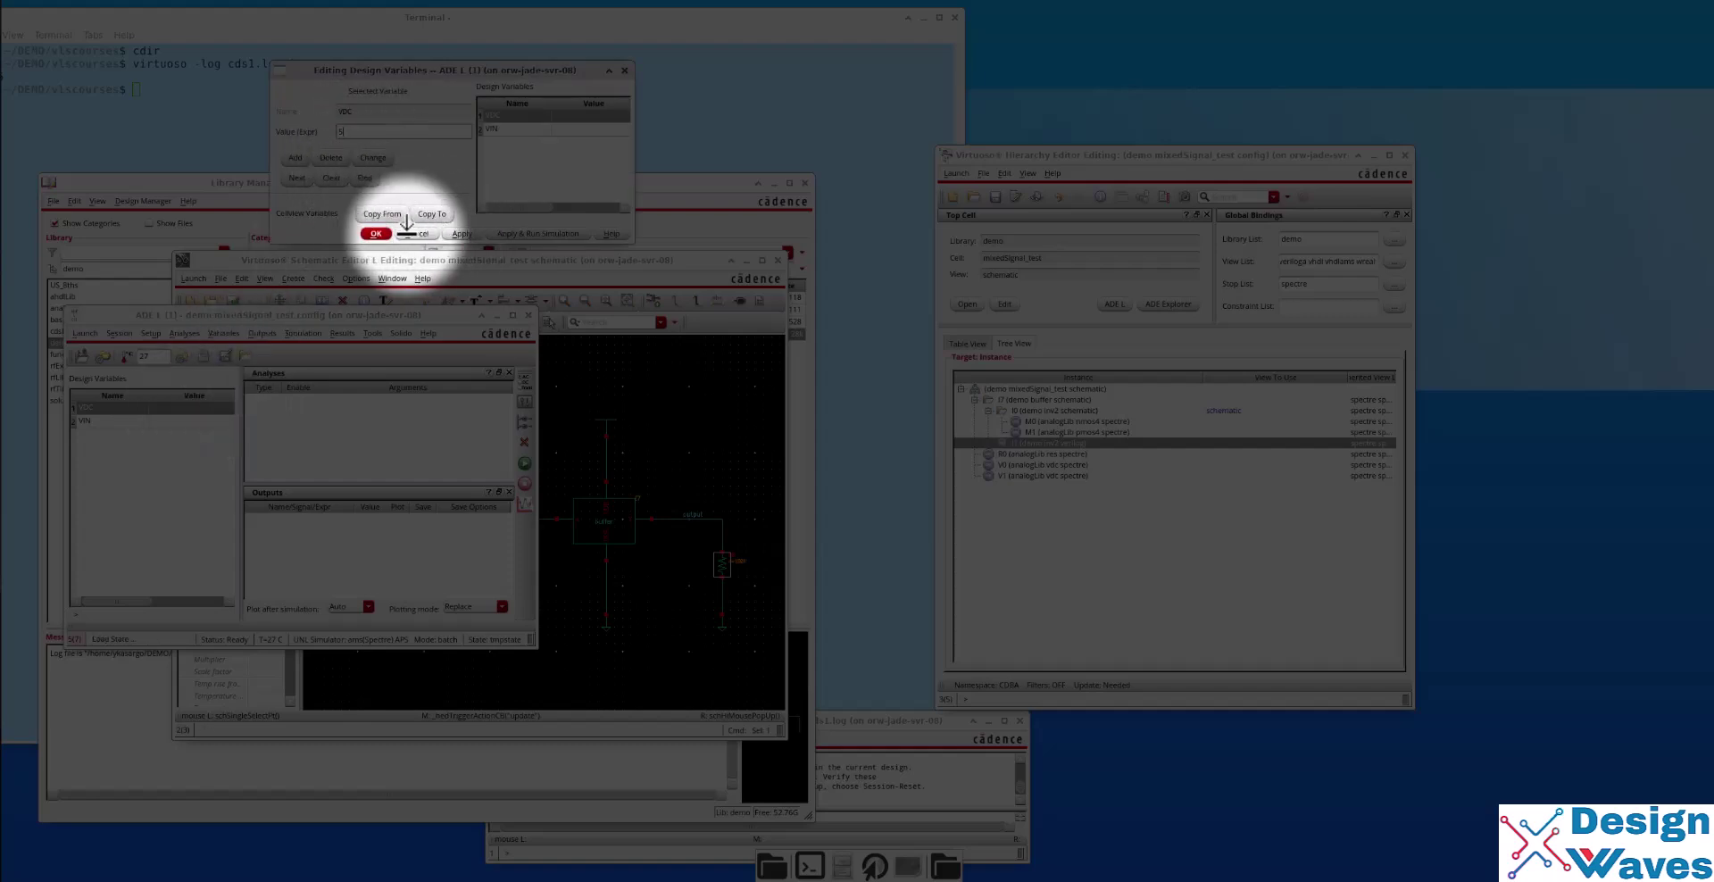
click(382, 232)
double_click(170, 419)
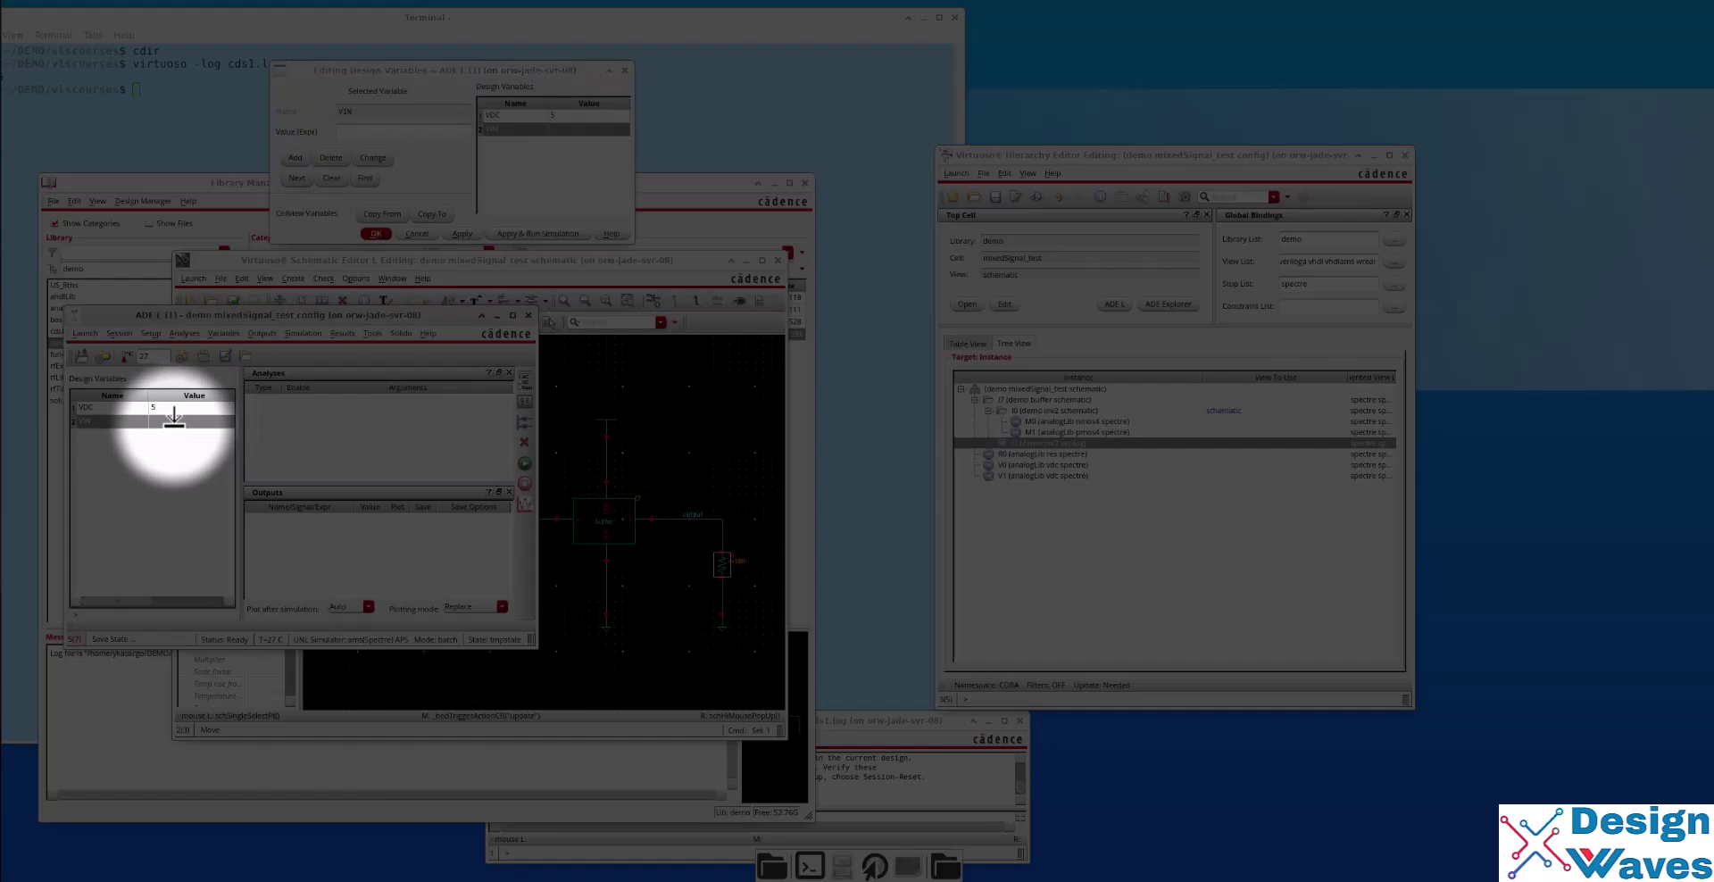
click(348, 129)
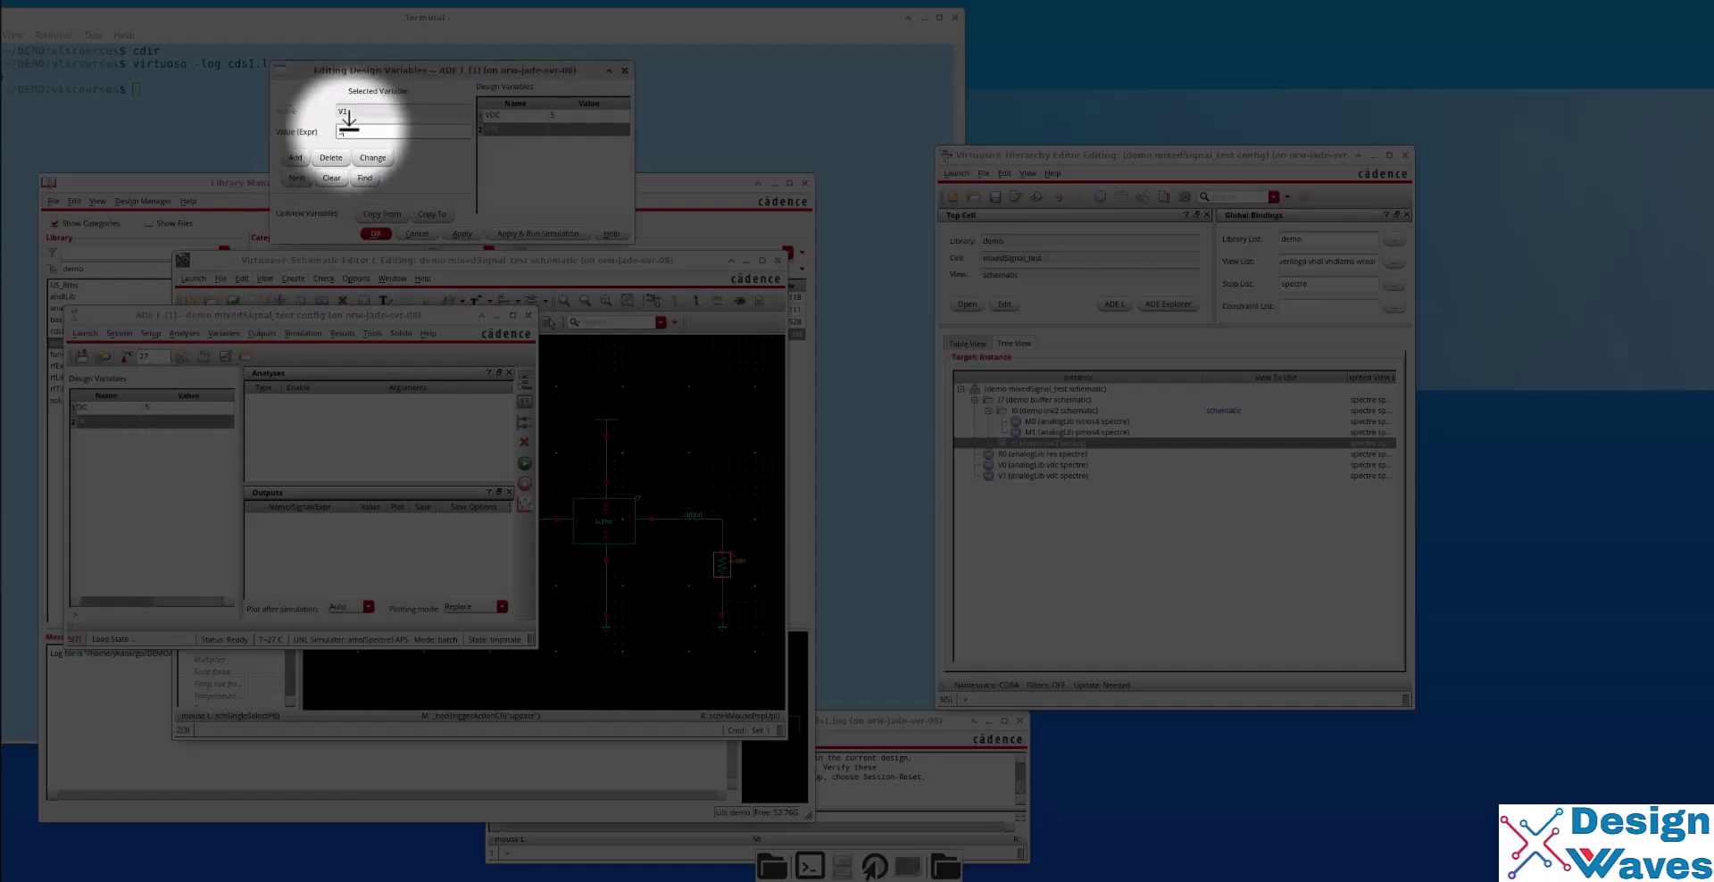
text(1)
click(376, 233)
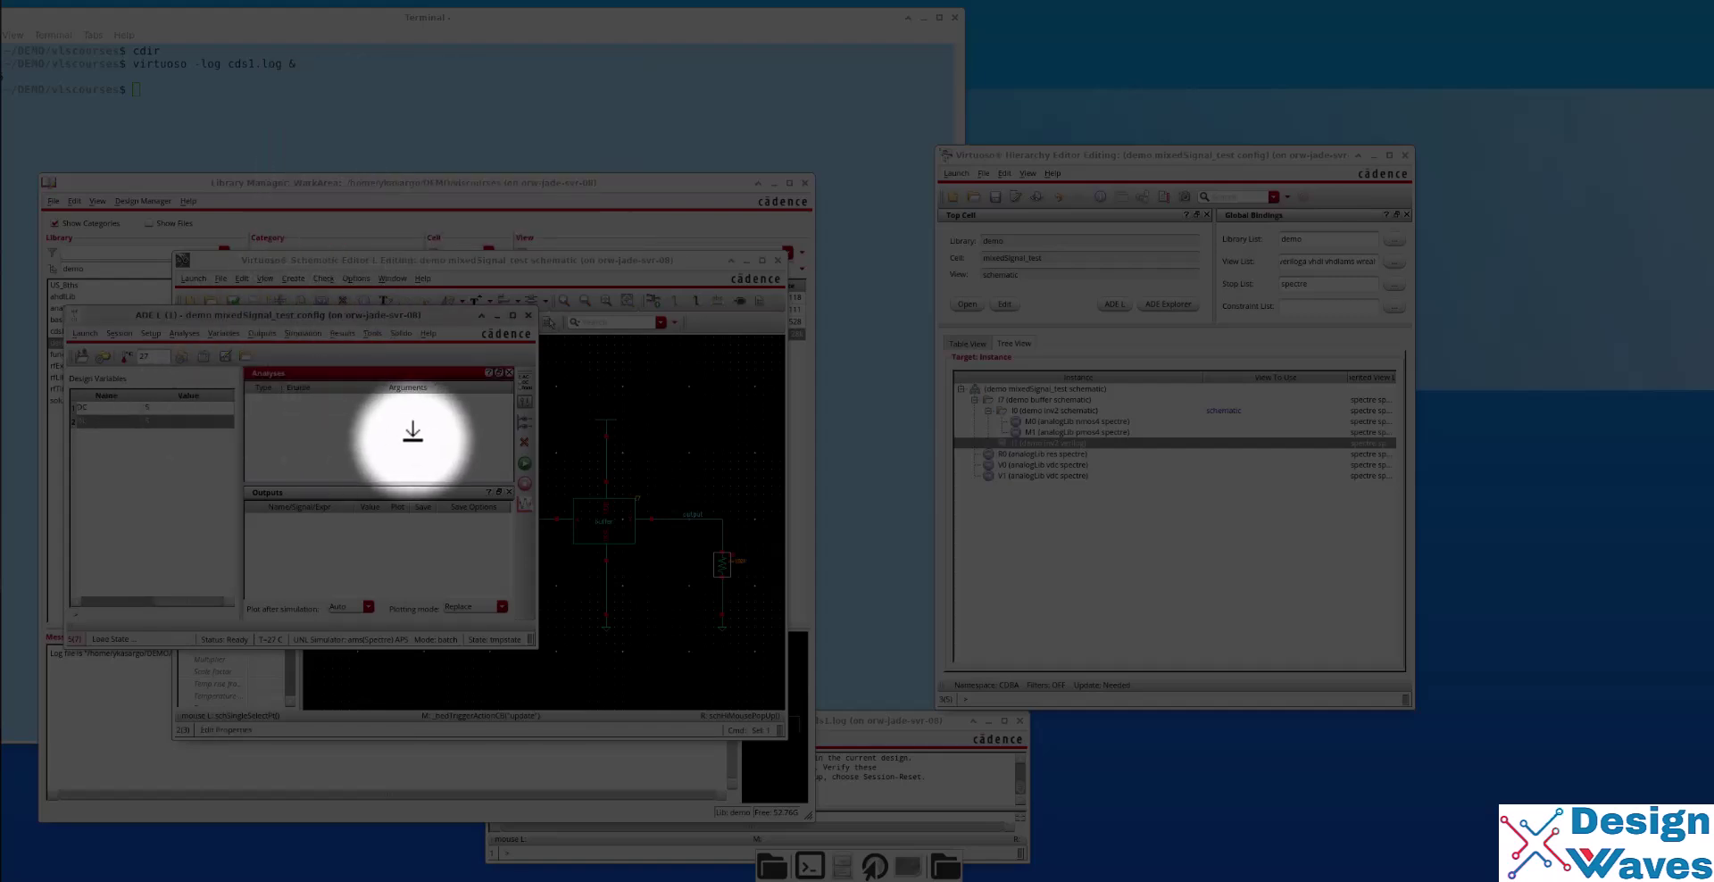
Check the available analyses and the selected simulator, project directory and host mode of the simulation.
click(523, 381)
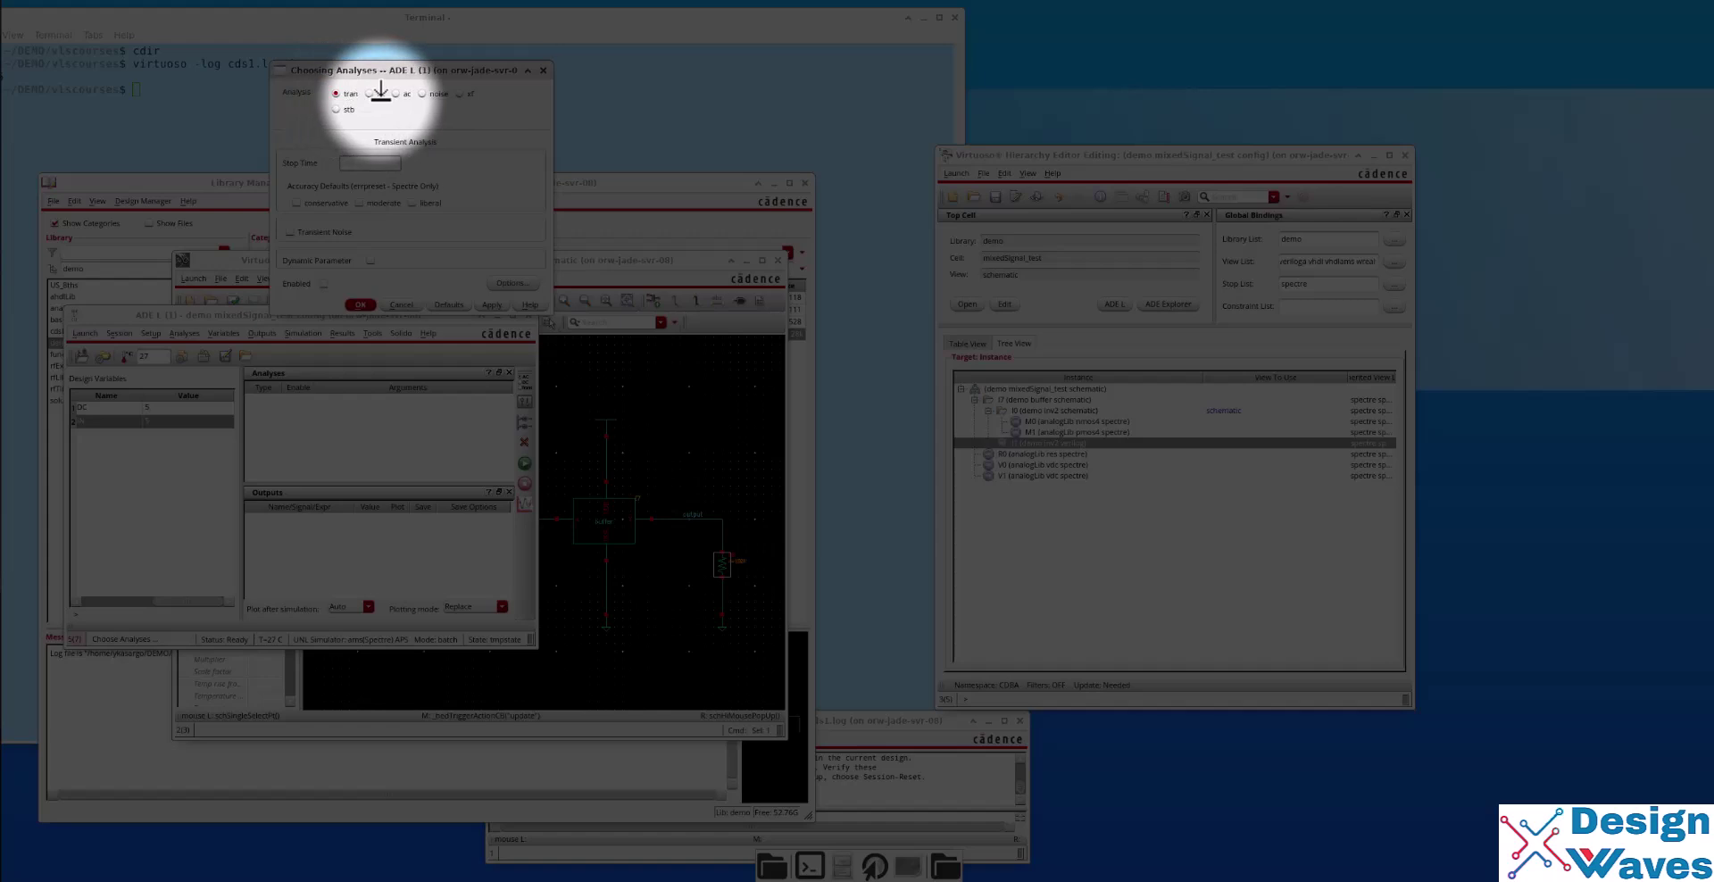
click(403, 304)
click(151, 333)
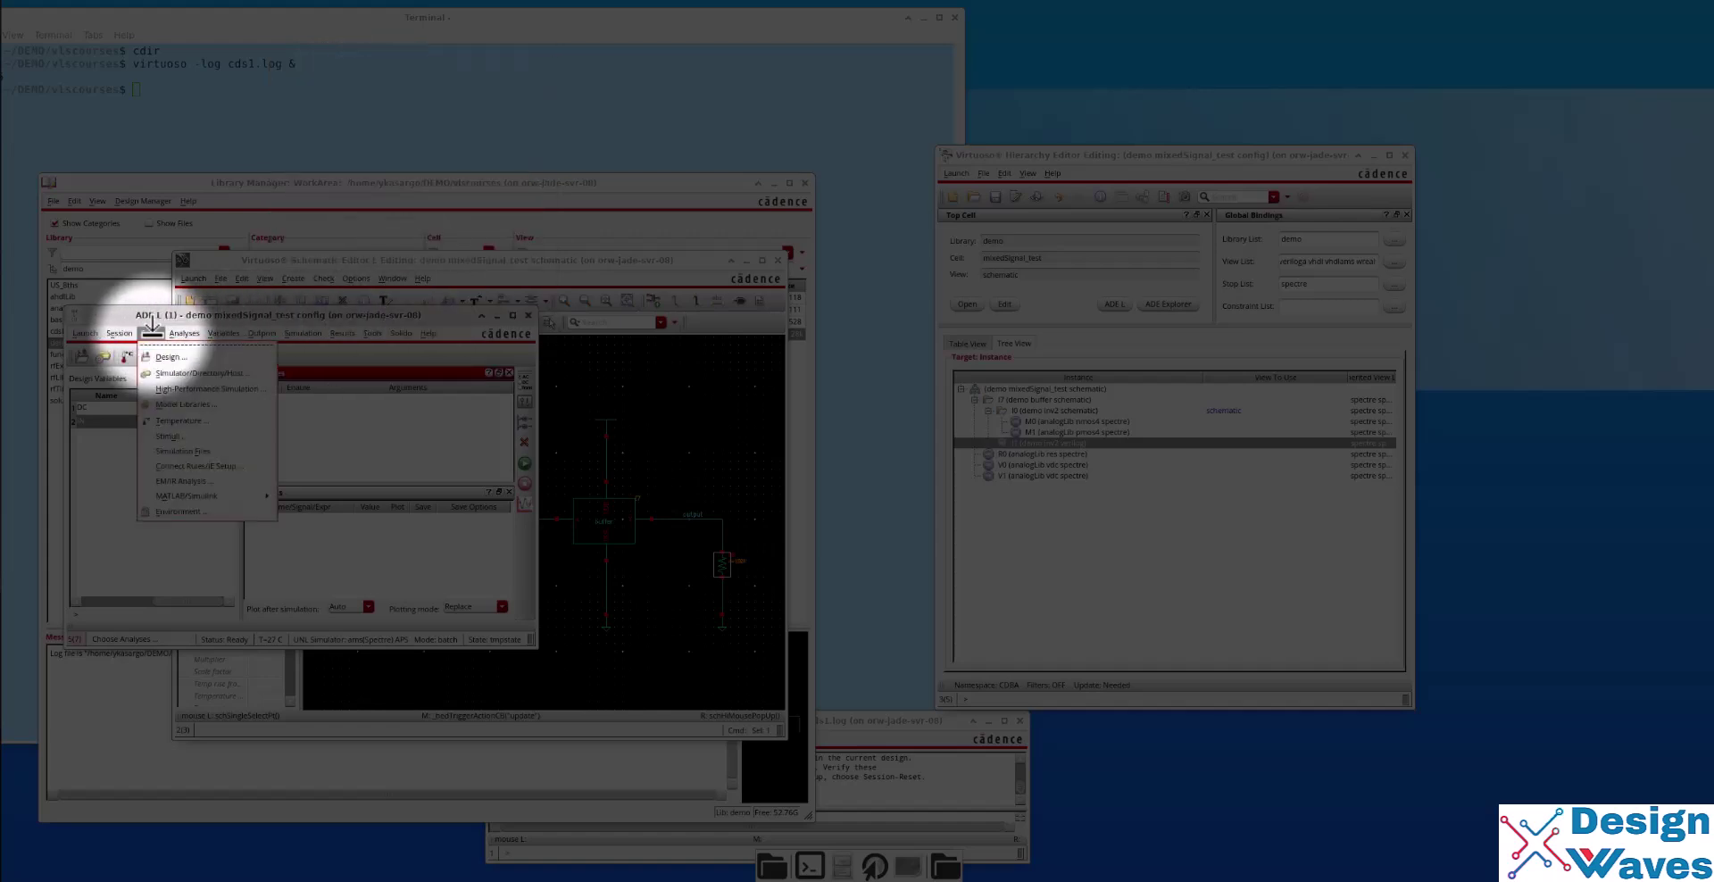
click(169, 372)
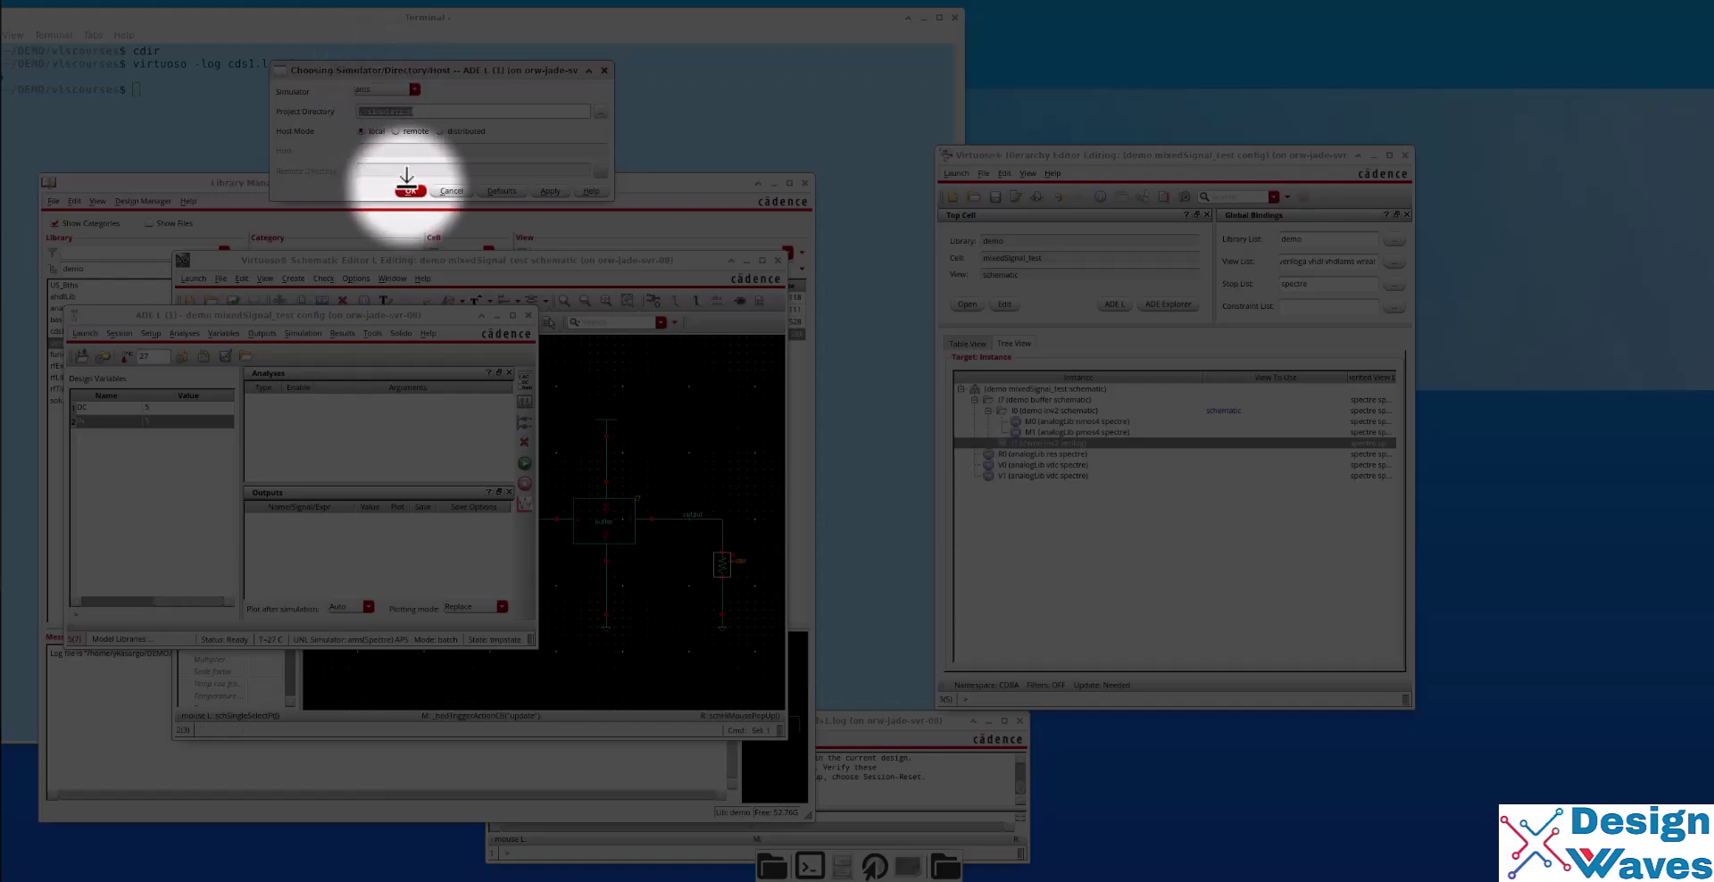
click(410, 190)
Add a transient analysis with a stop time of 10u.
click(524, 382)
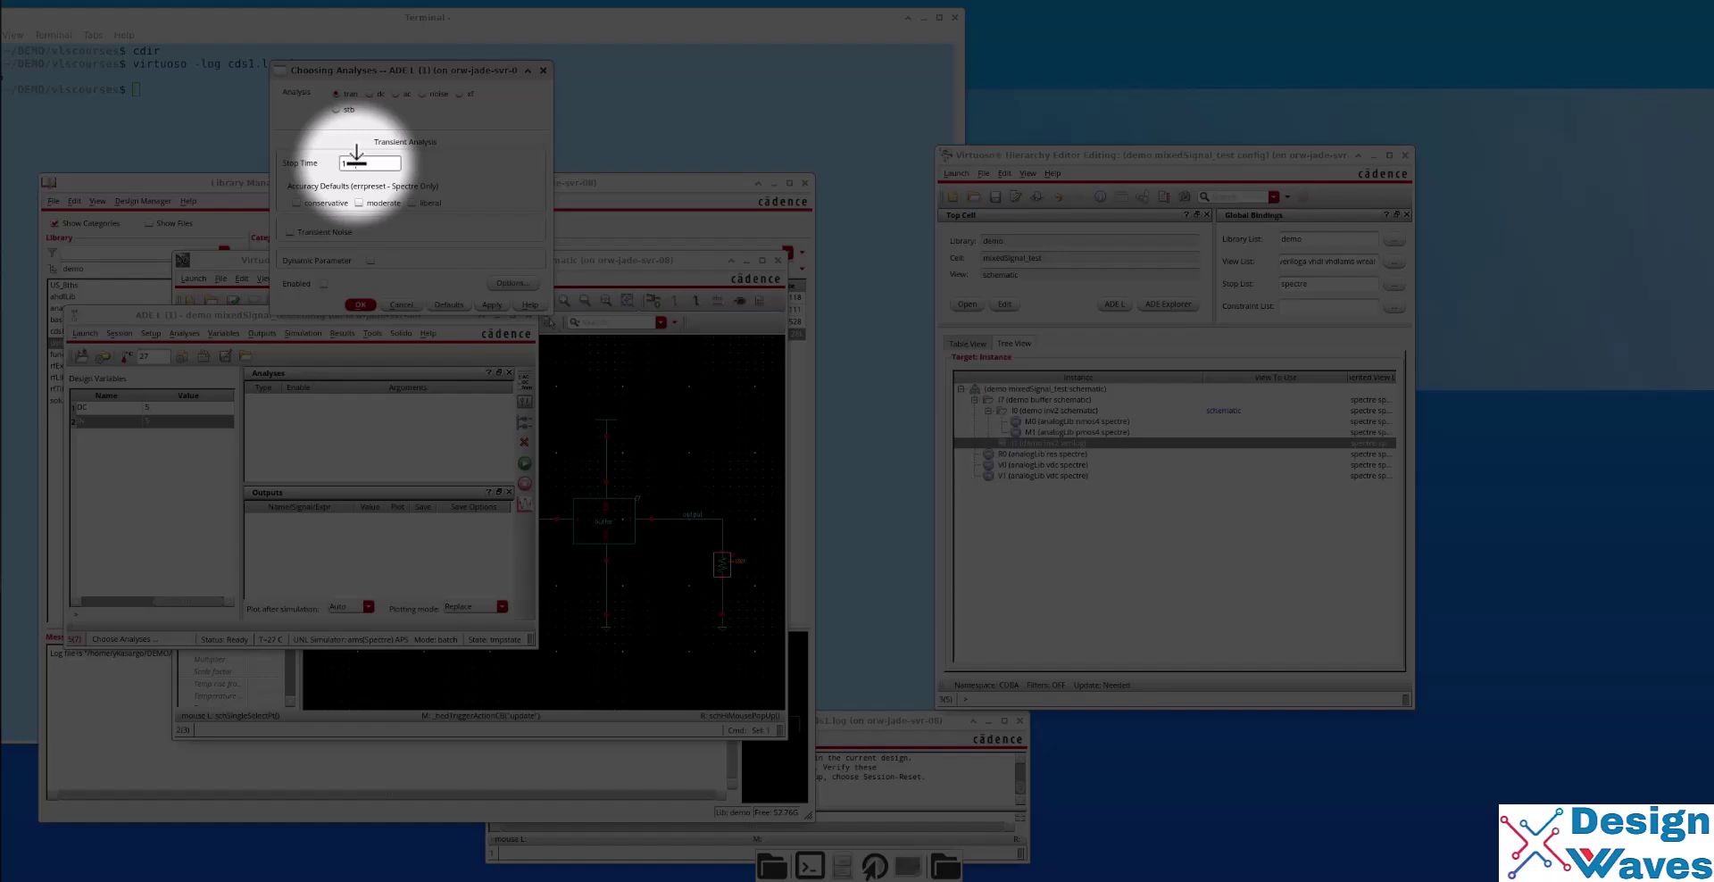
text(0u)
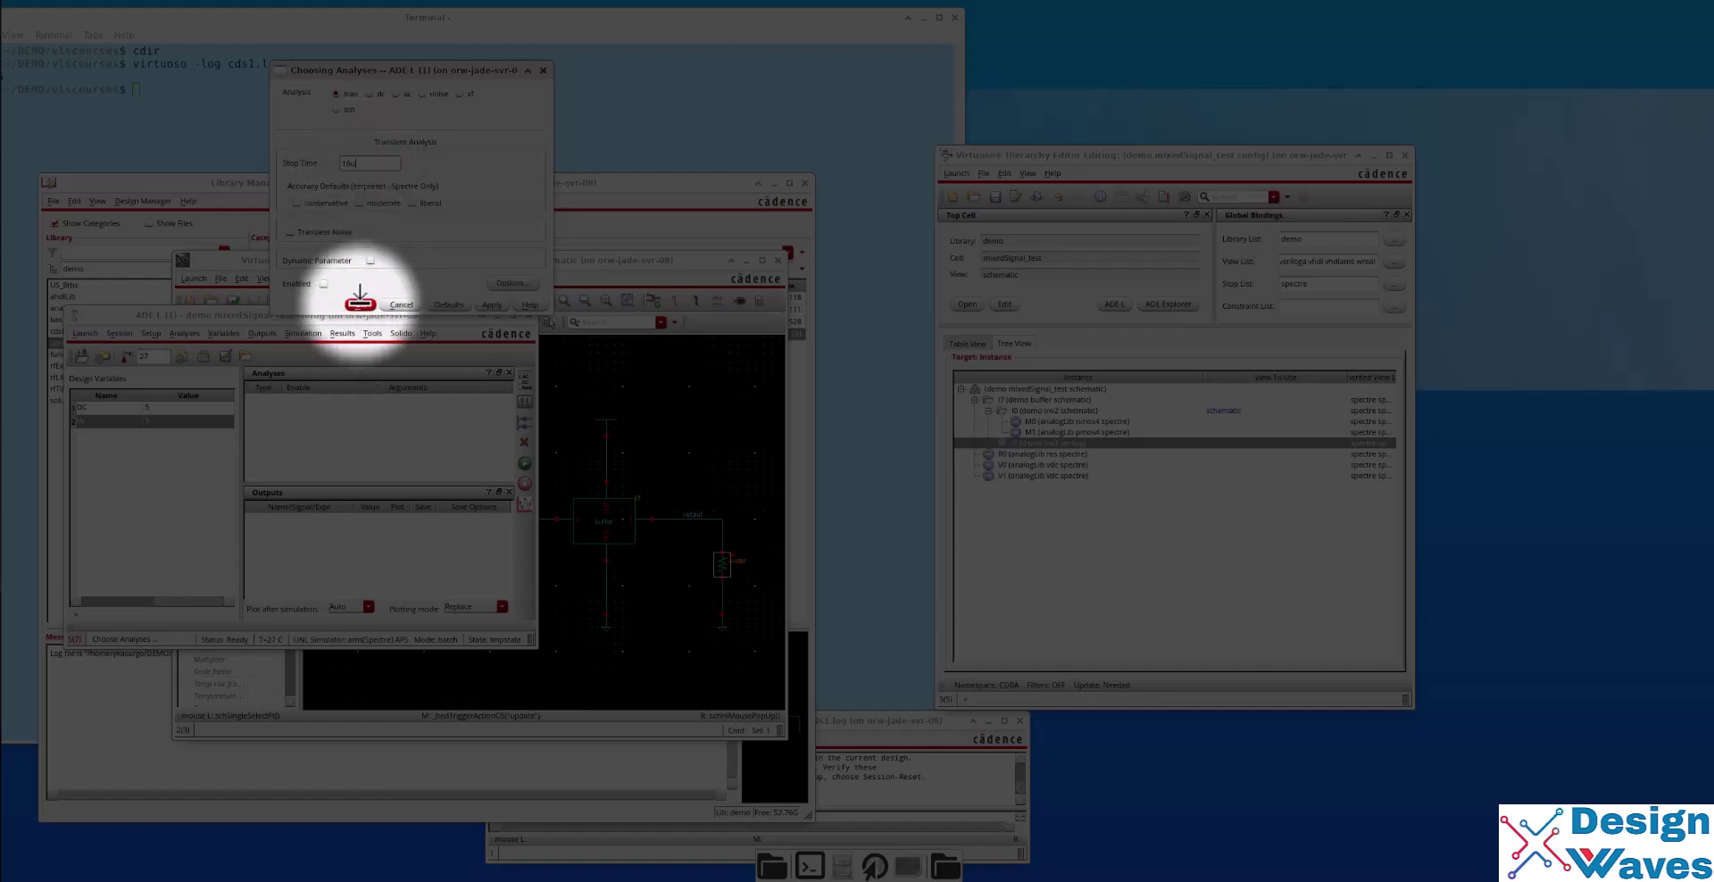
click(359, 302)
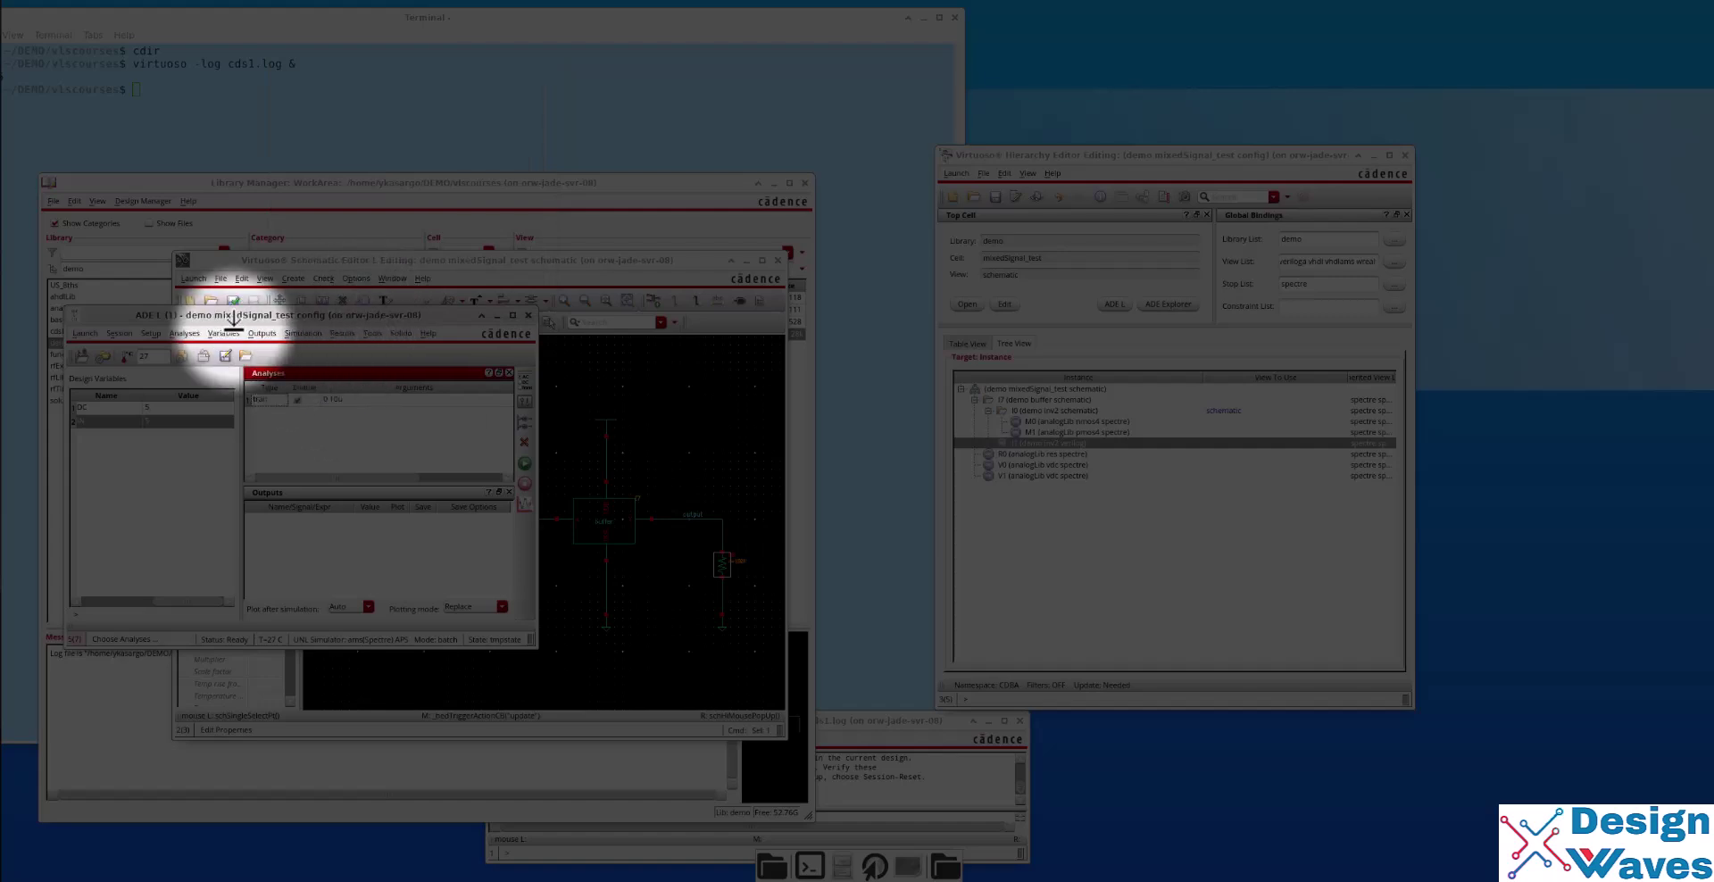
Select the input, output and internal buffer nets on the schematic as outputs to plot, and place the schematic window beside the simulation setup.
click(261, 334)
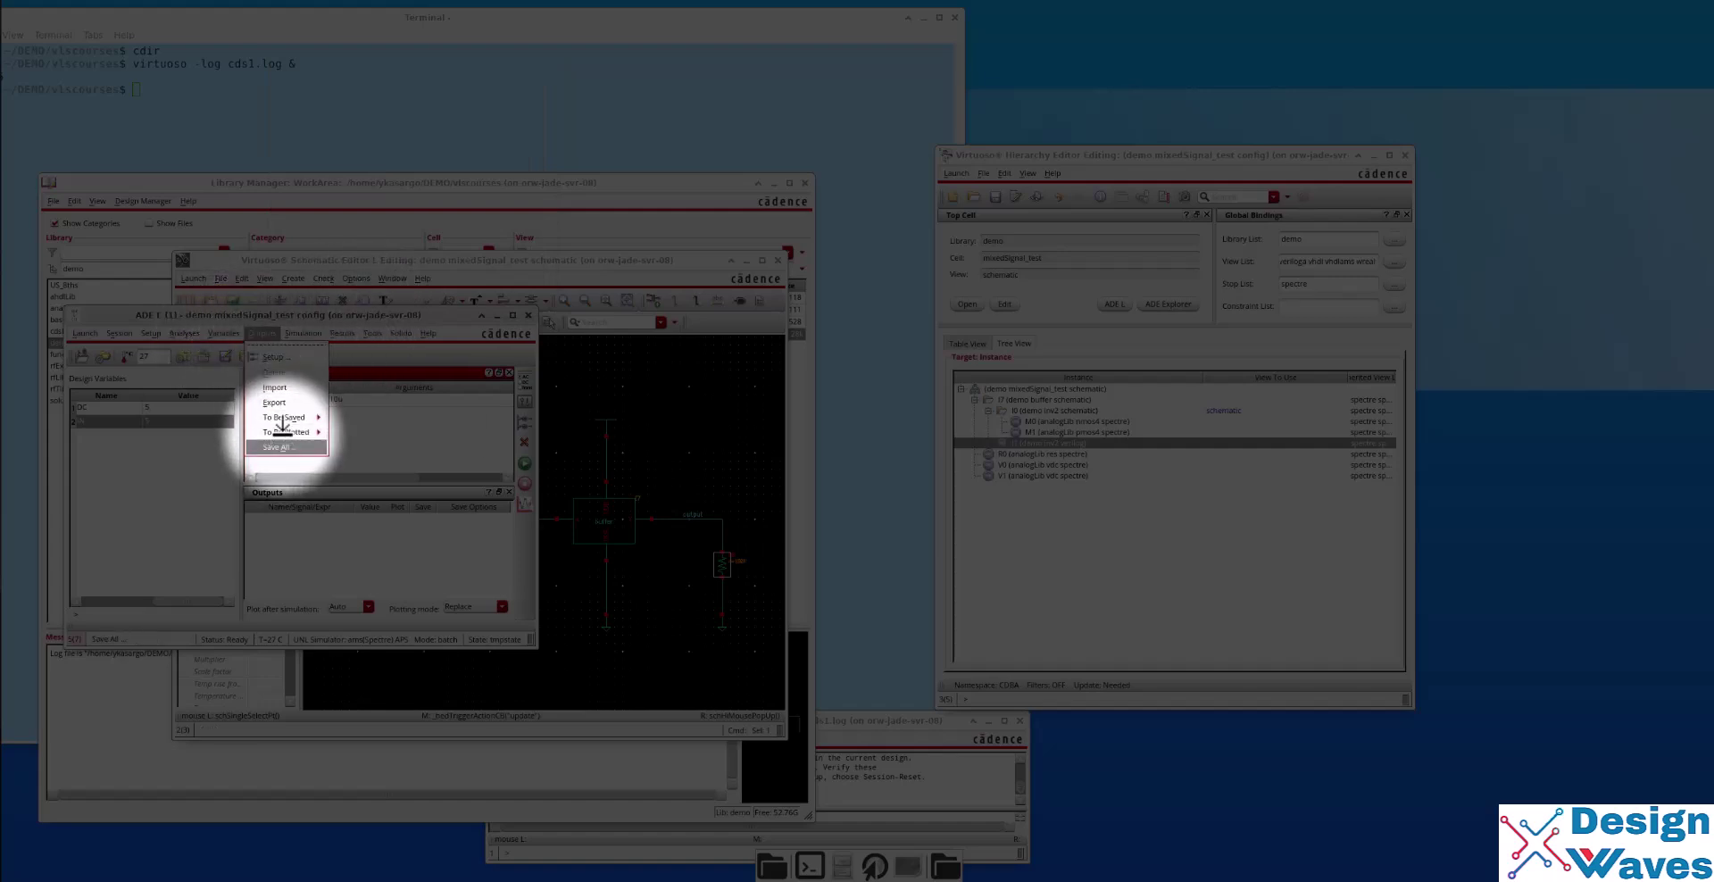
click(368, 441)
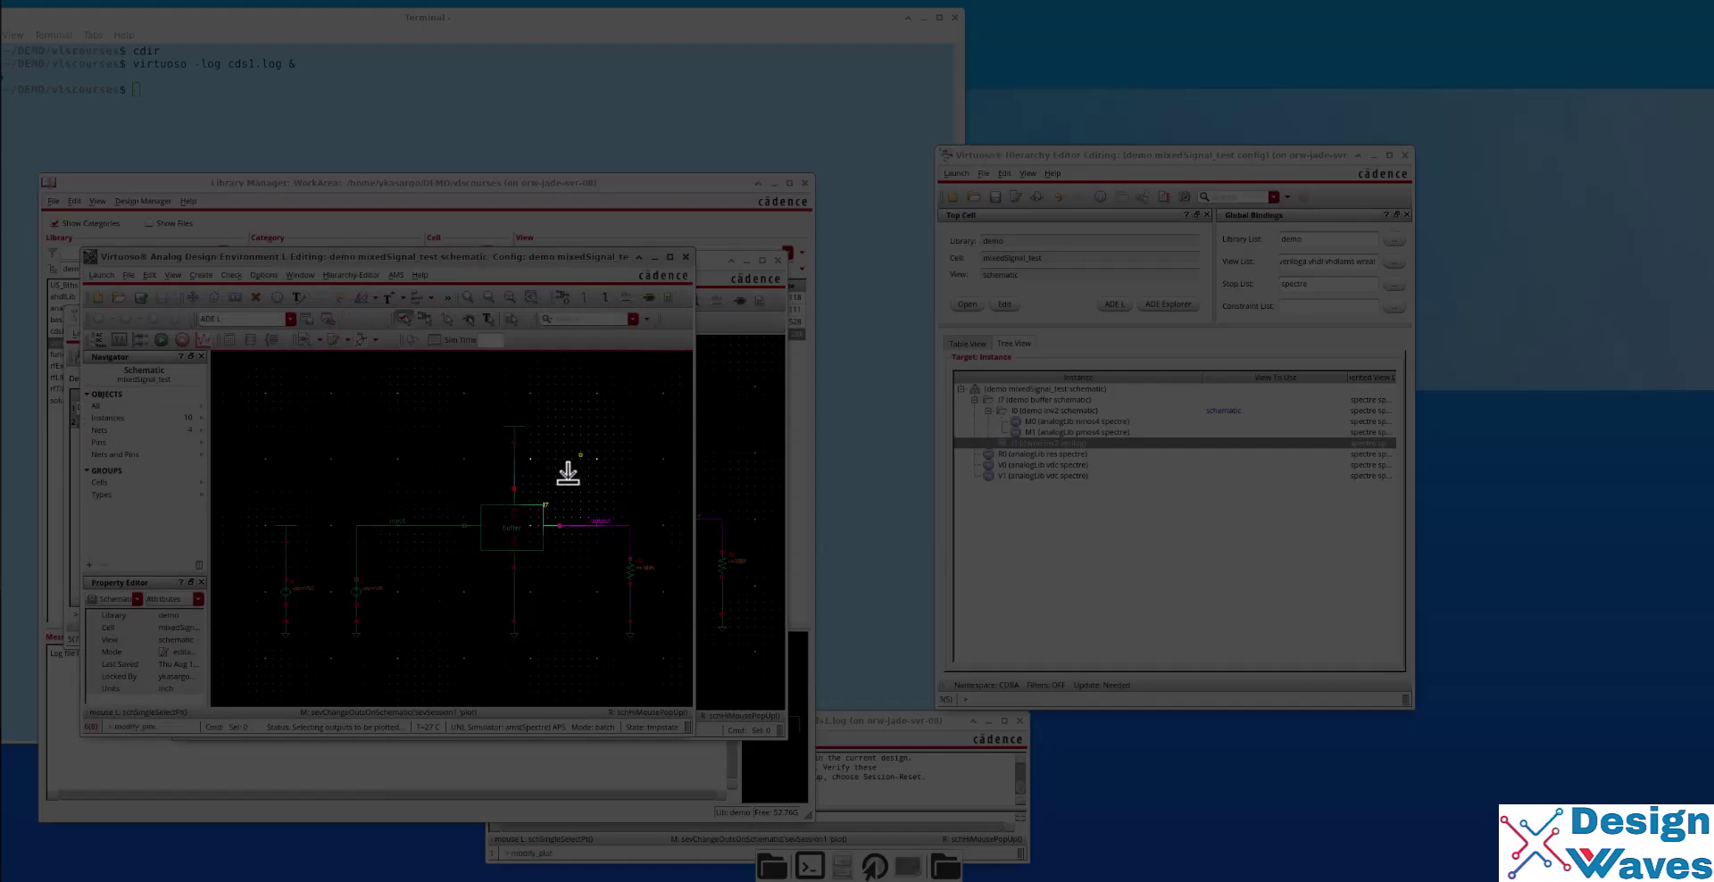
click(528, 522)
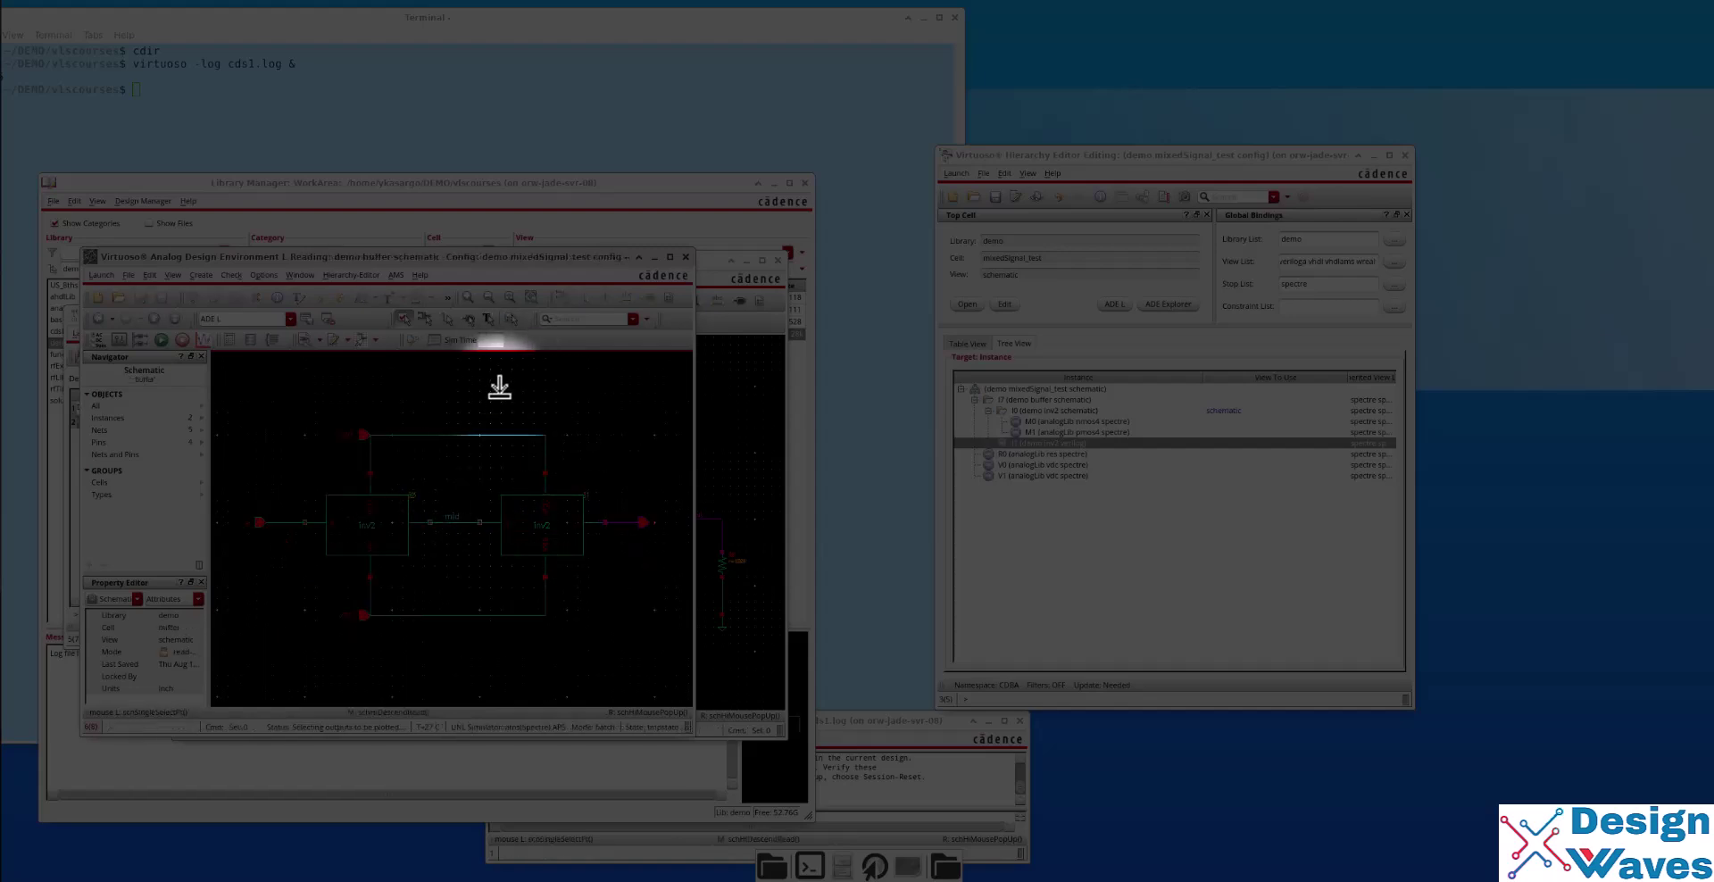
key(ctrl+b)
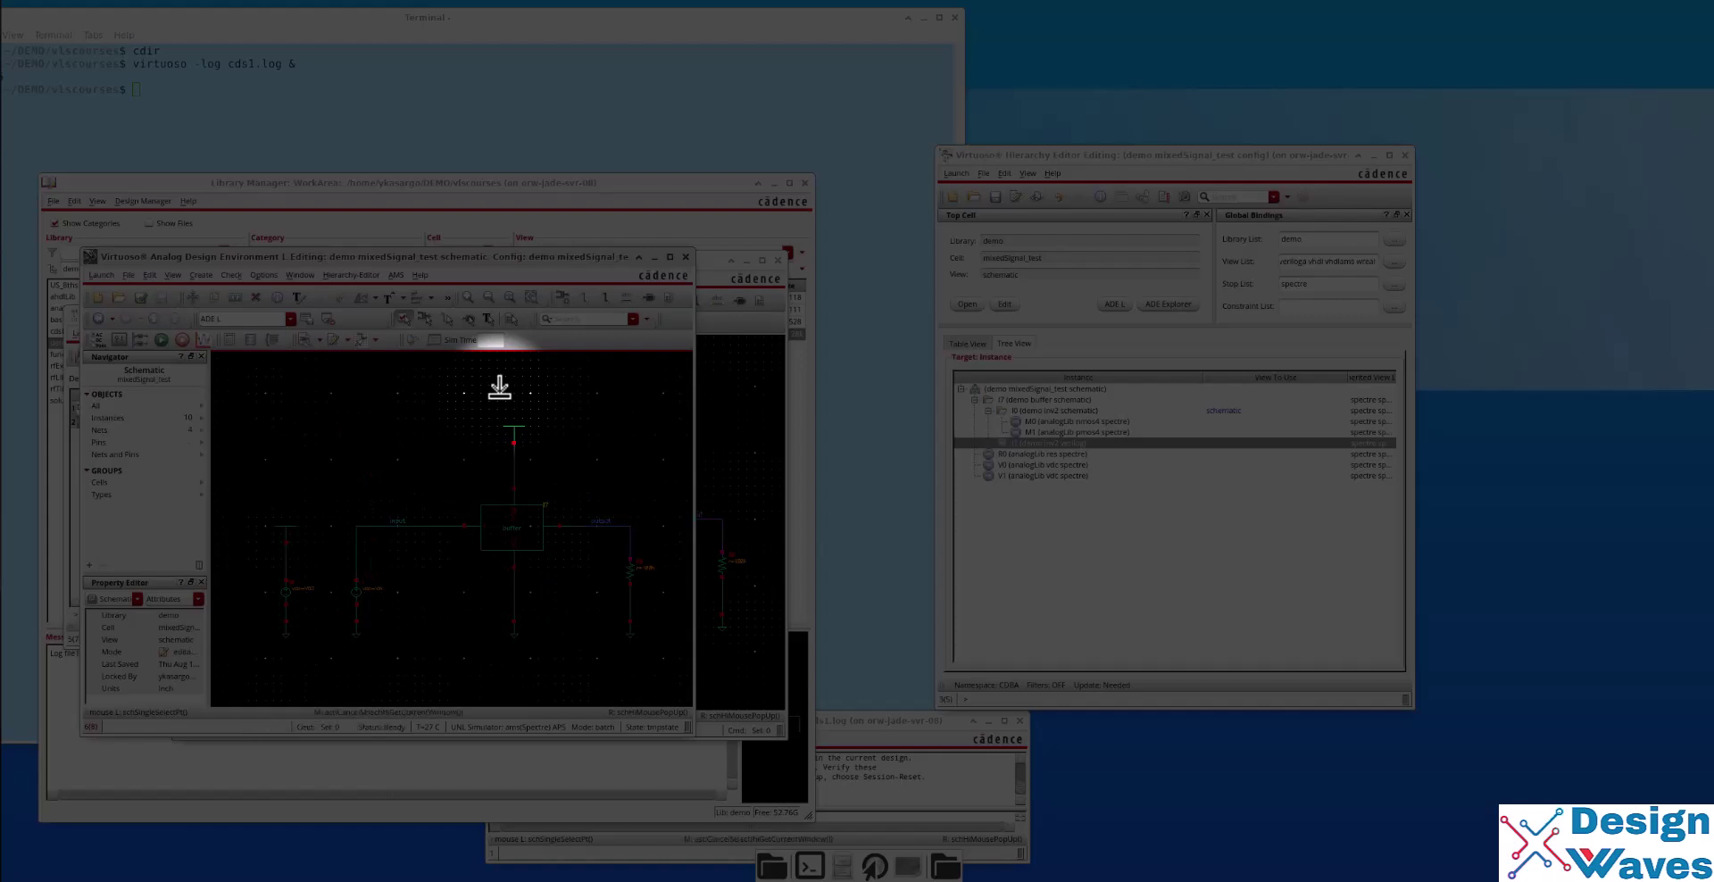
drag(367, 257, 891, 184)
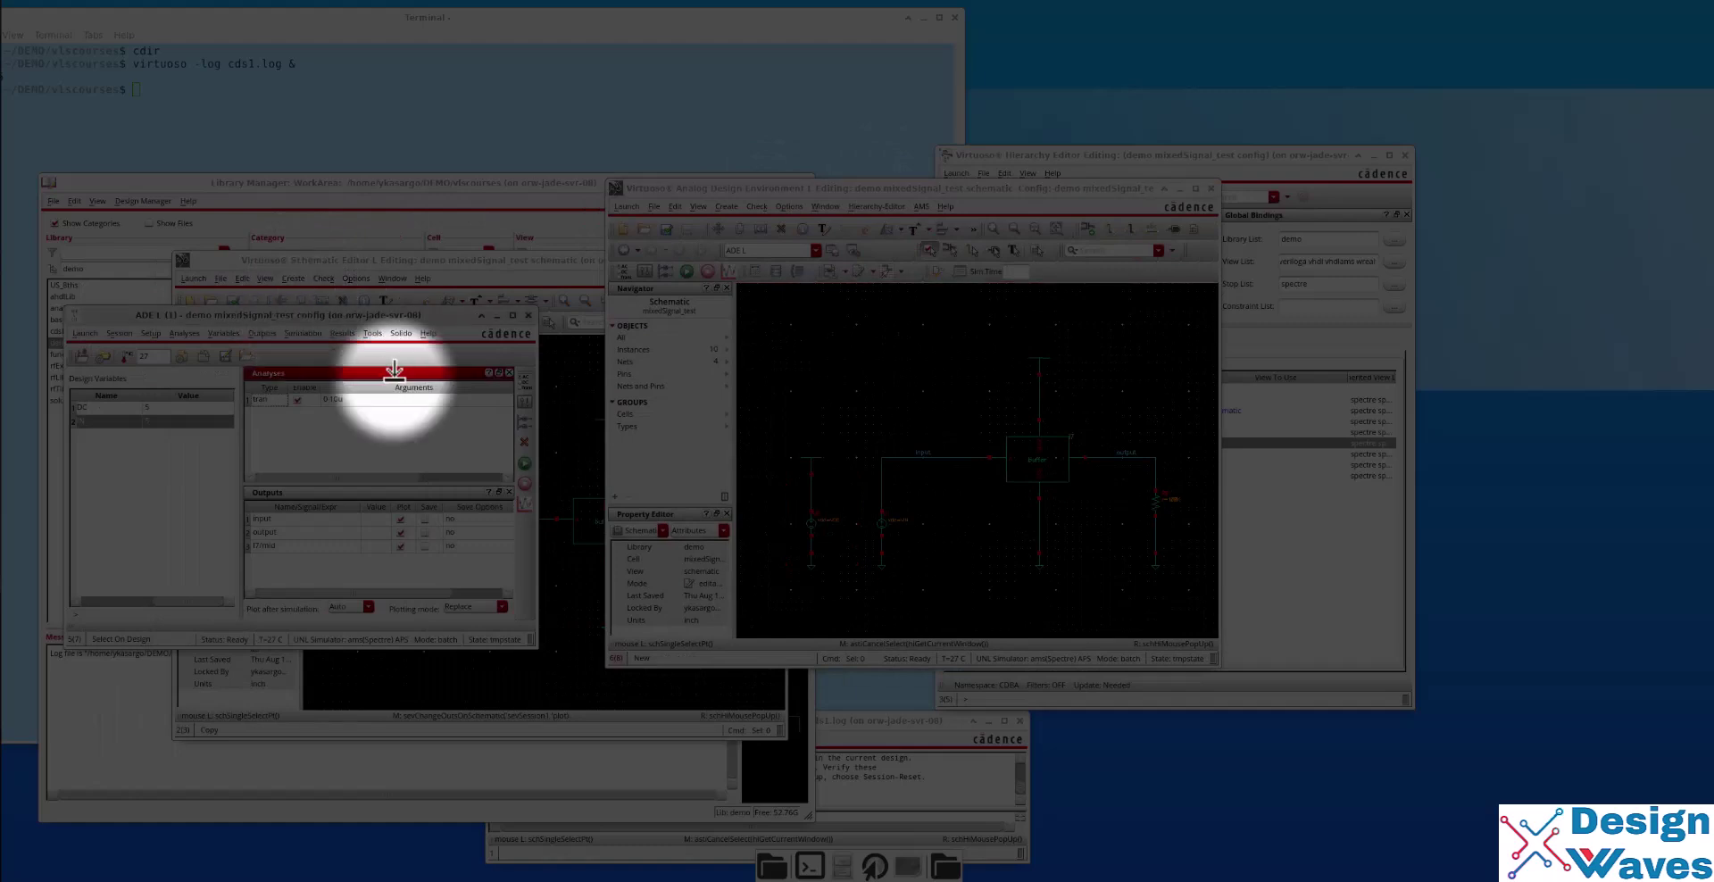
Change the input voltage source's cell from vdc to vpulse in its object properties.
double_click(878, 516)
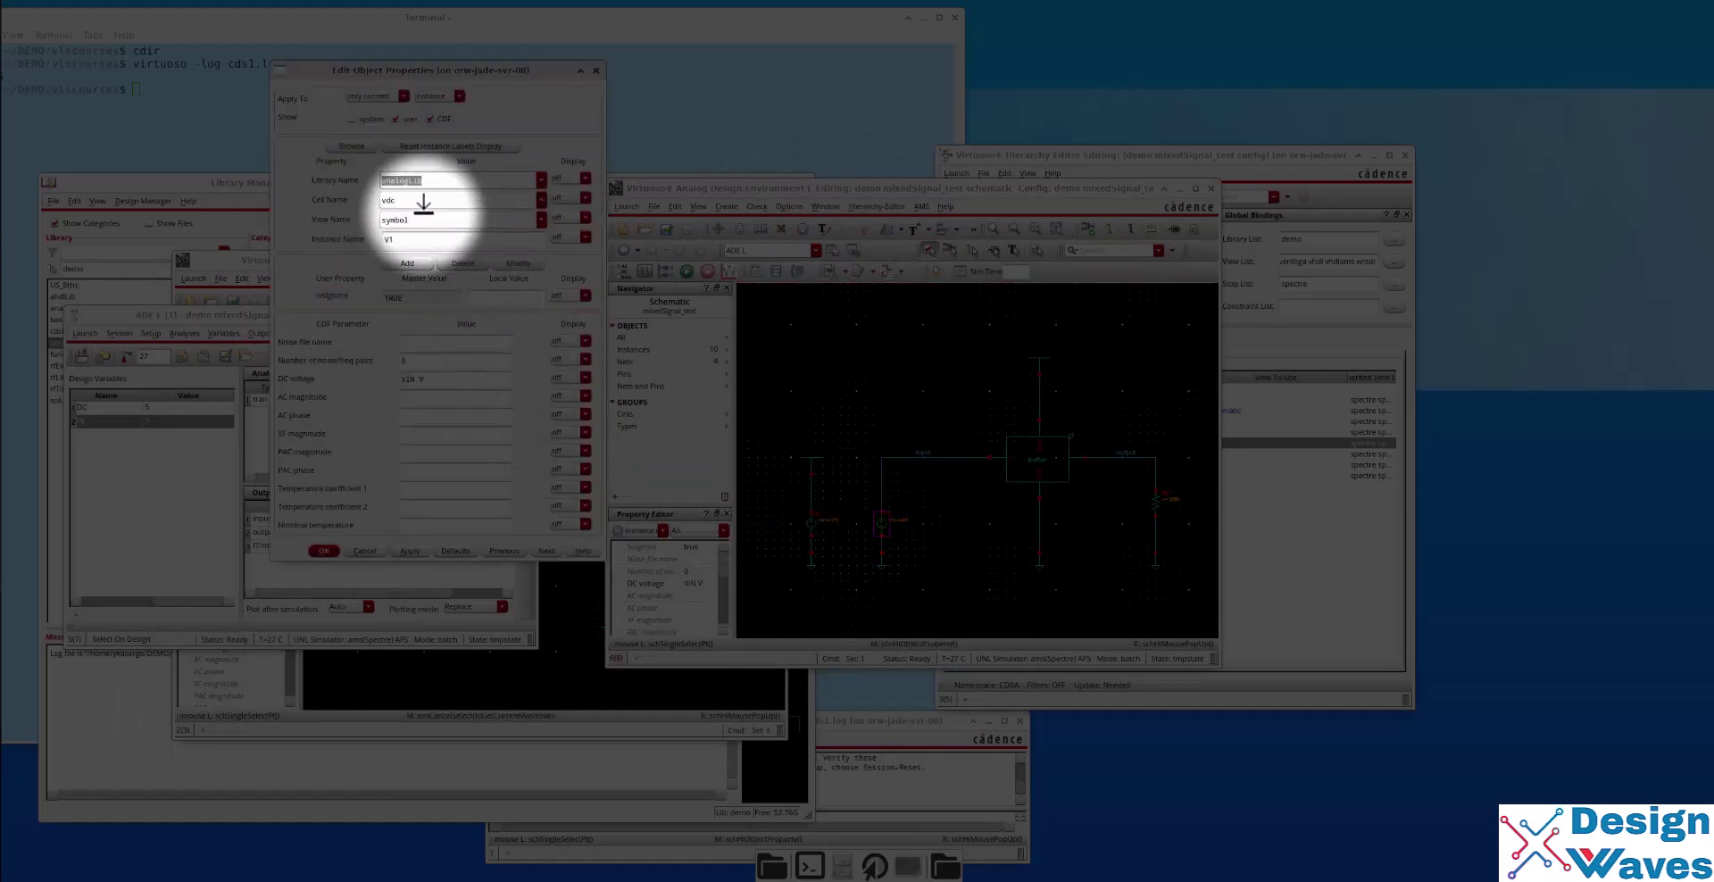
key(Tab)
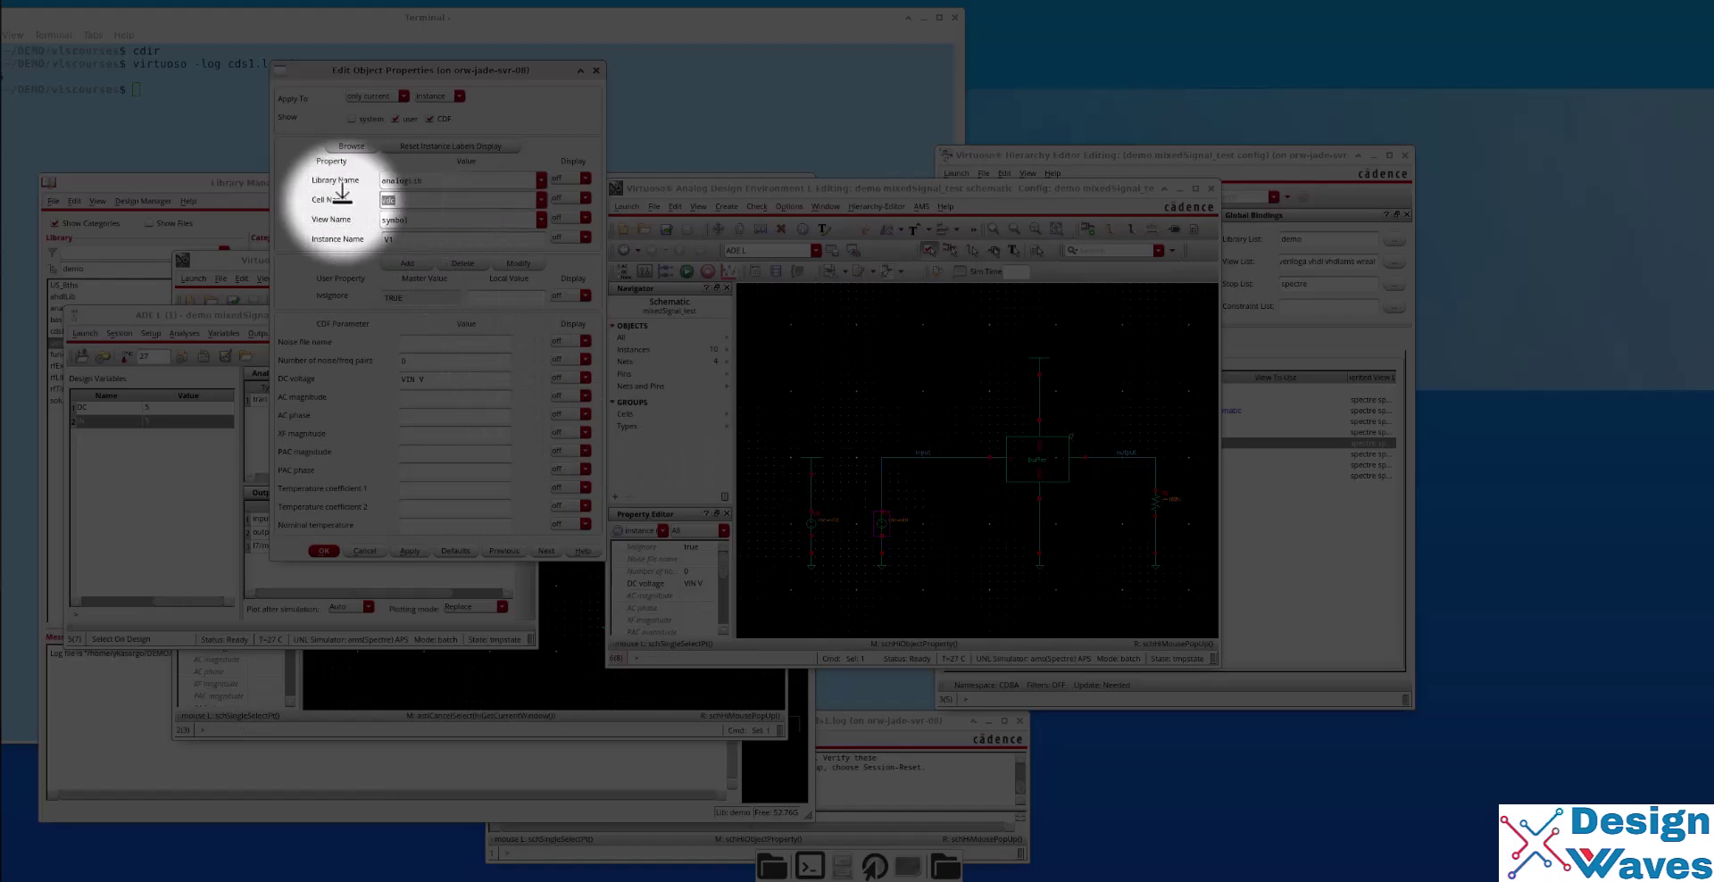
text(vp)
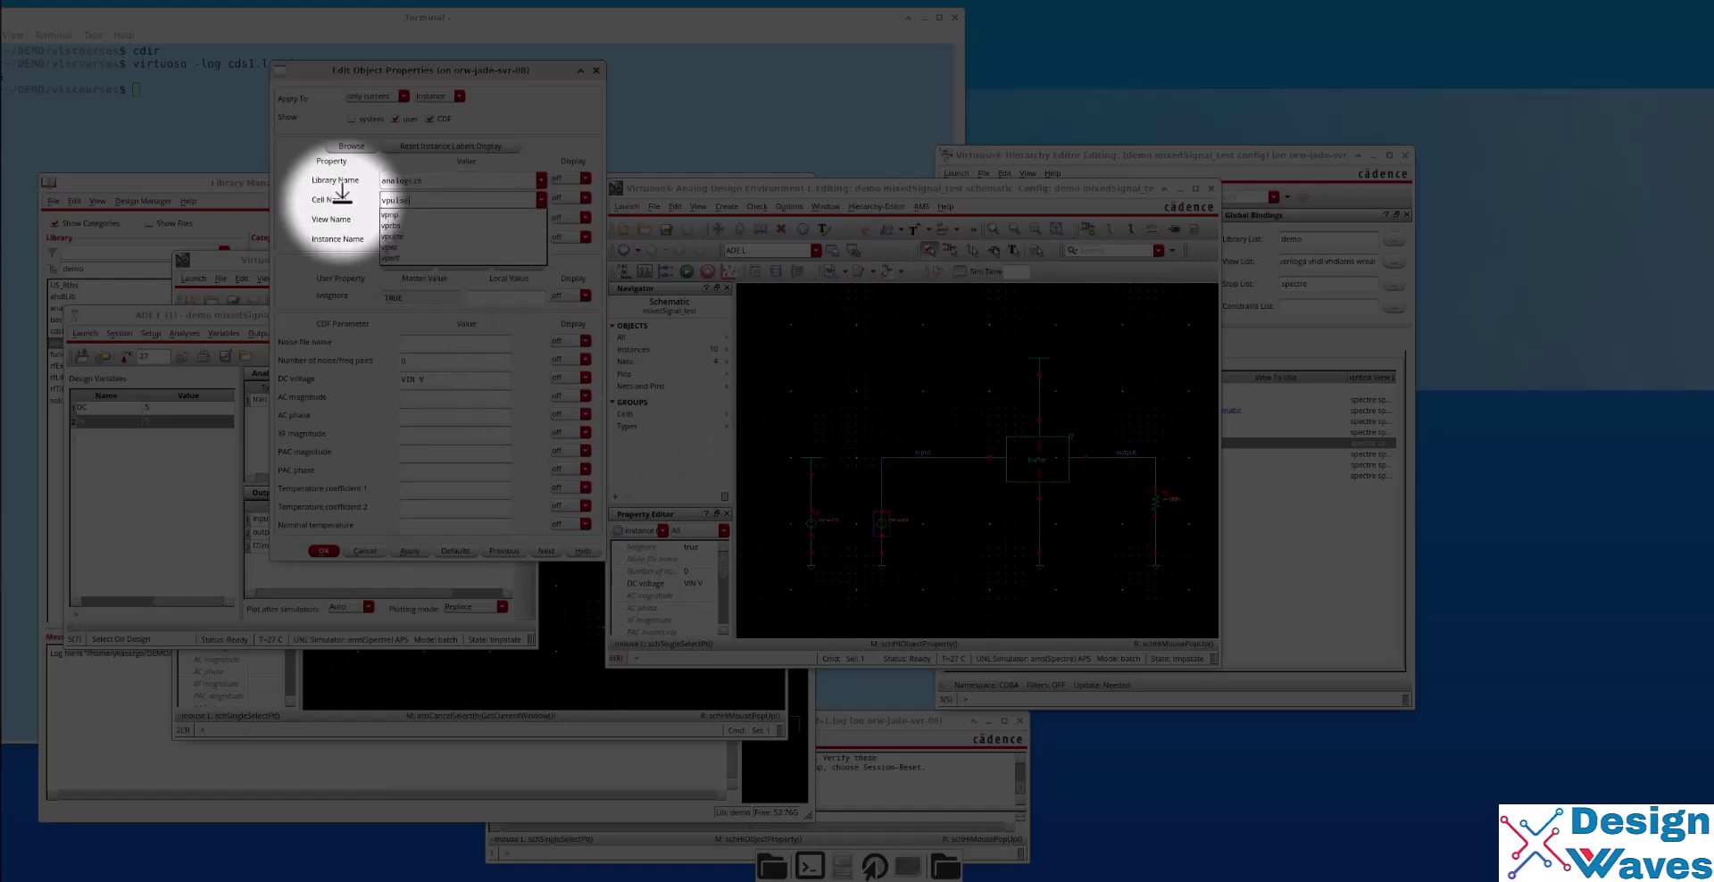
text(ulse)
key(Return)
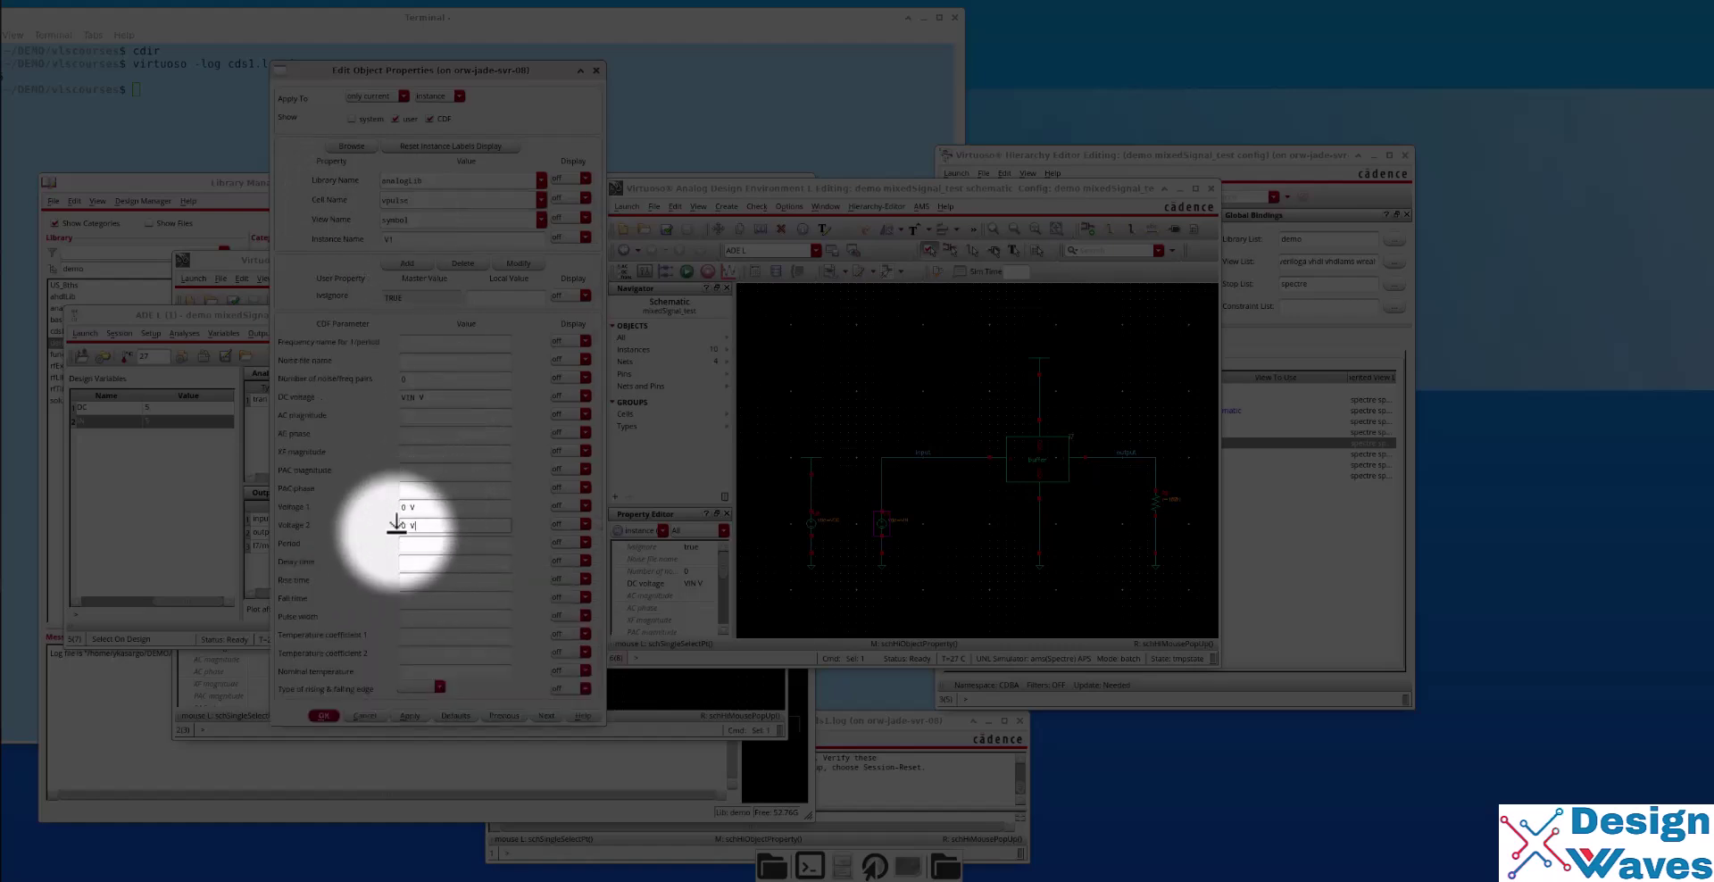
Define the input pulse with voltage 2 of 5 V, period 2u, delay time 100n, and rise and fall times of 10n, and accept the properties.
click(418, 525)
text(5)
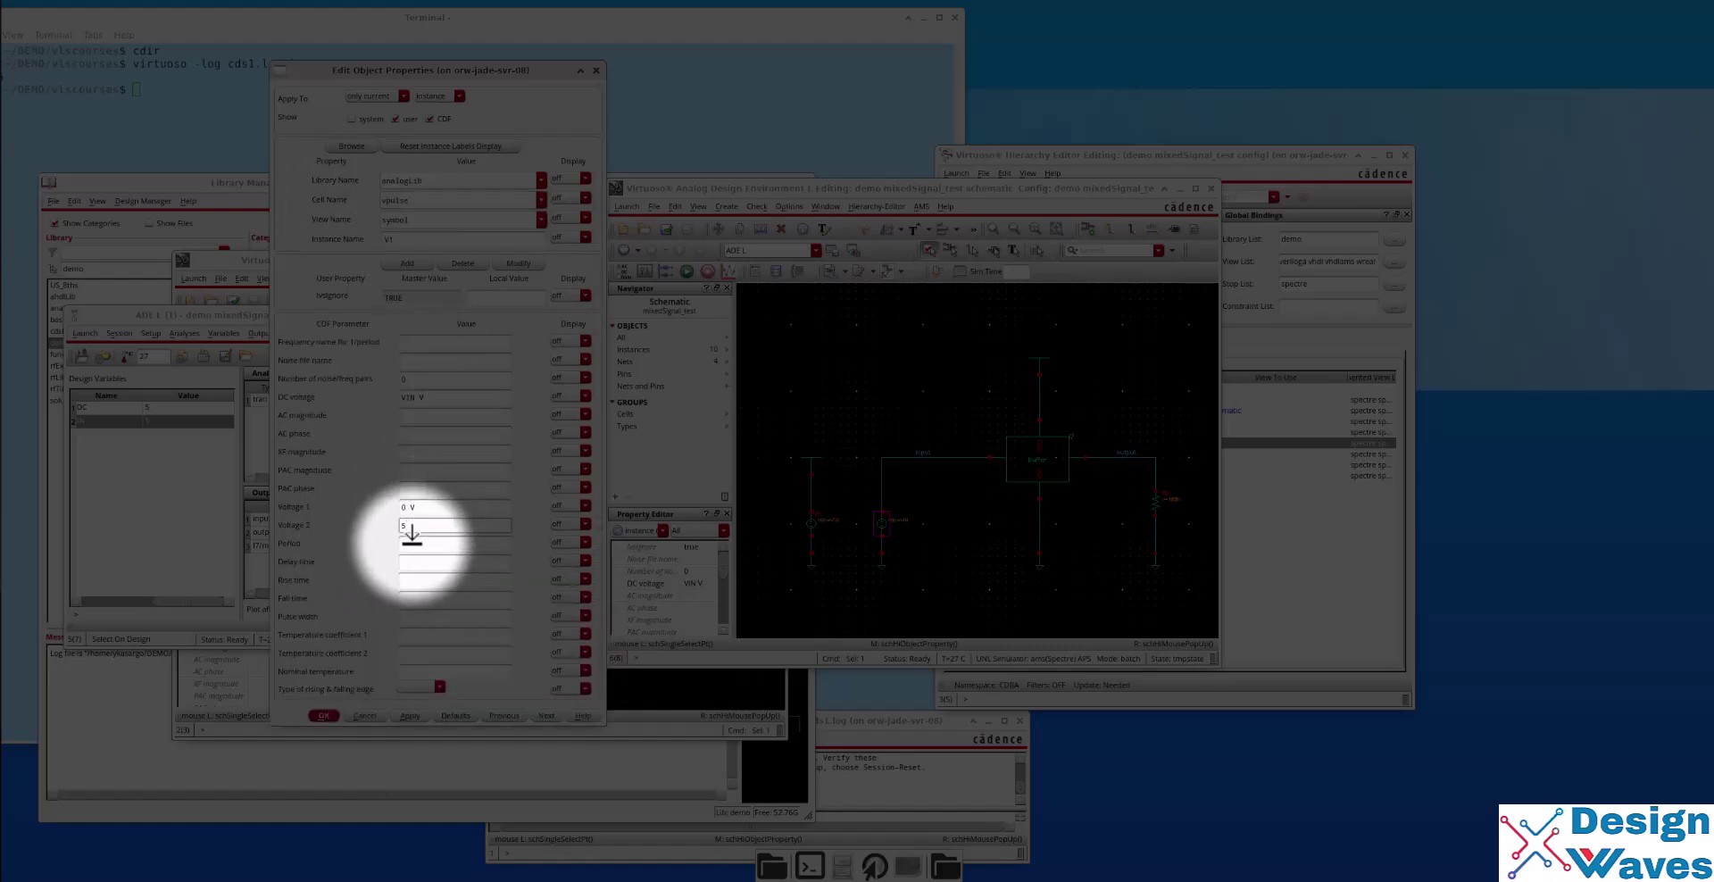
click(434, 543)
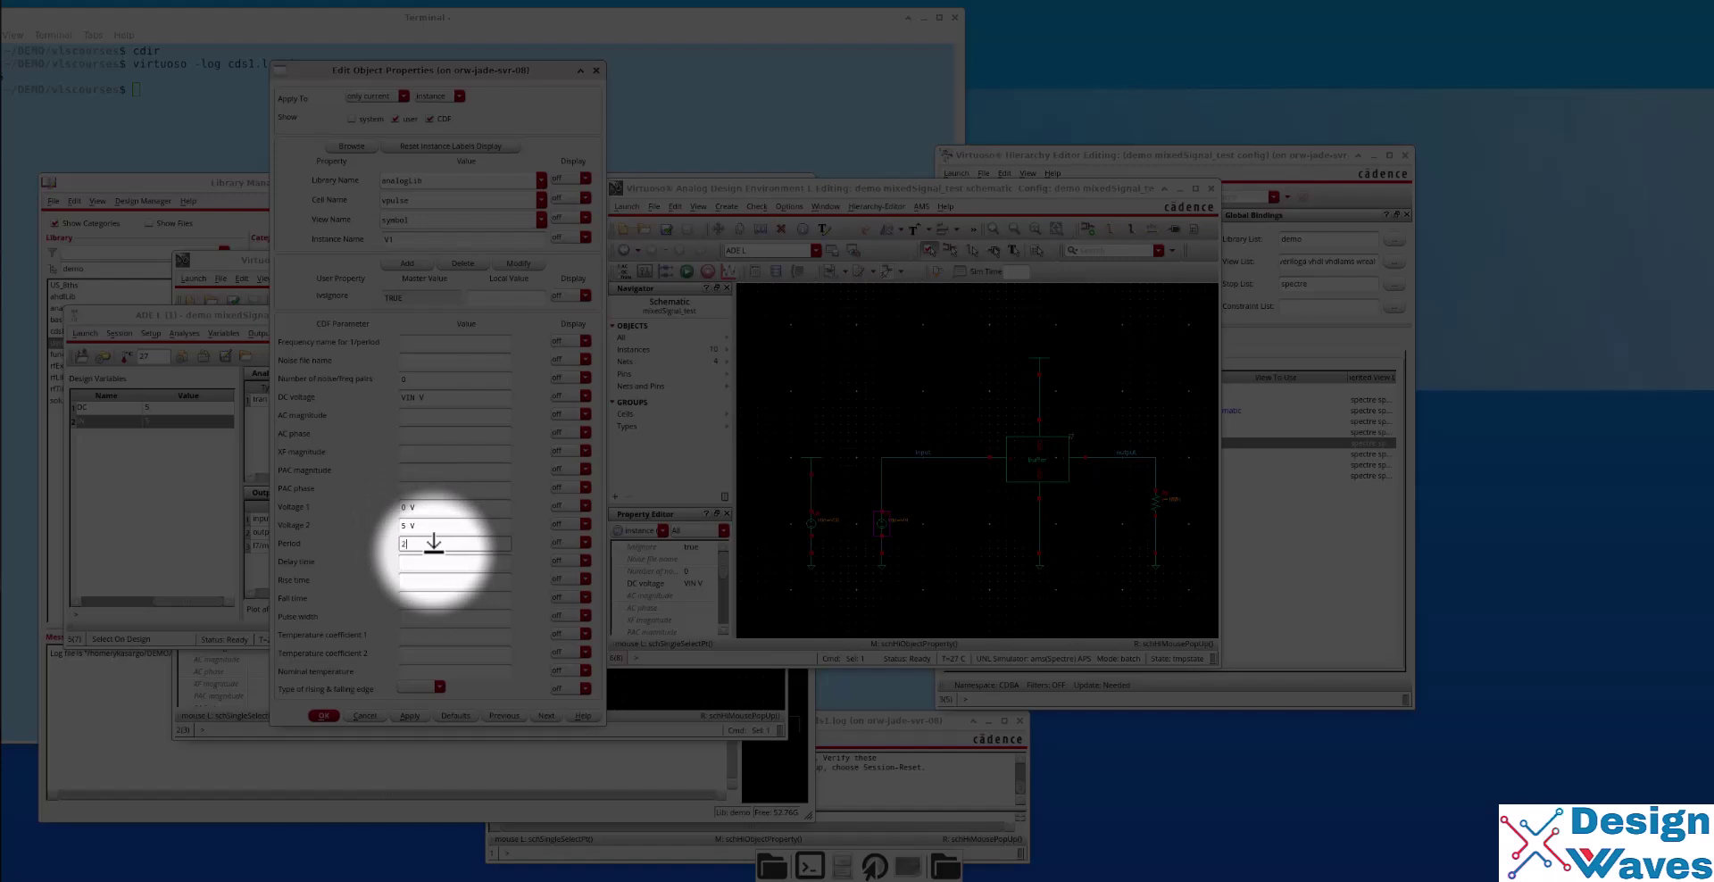
text(2u)
click(420, 561)
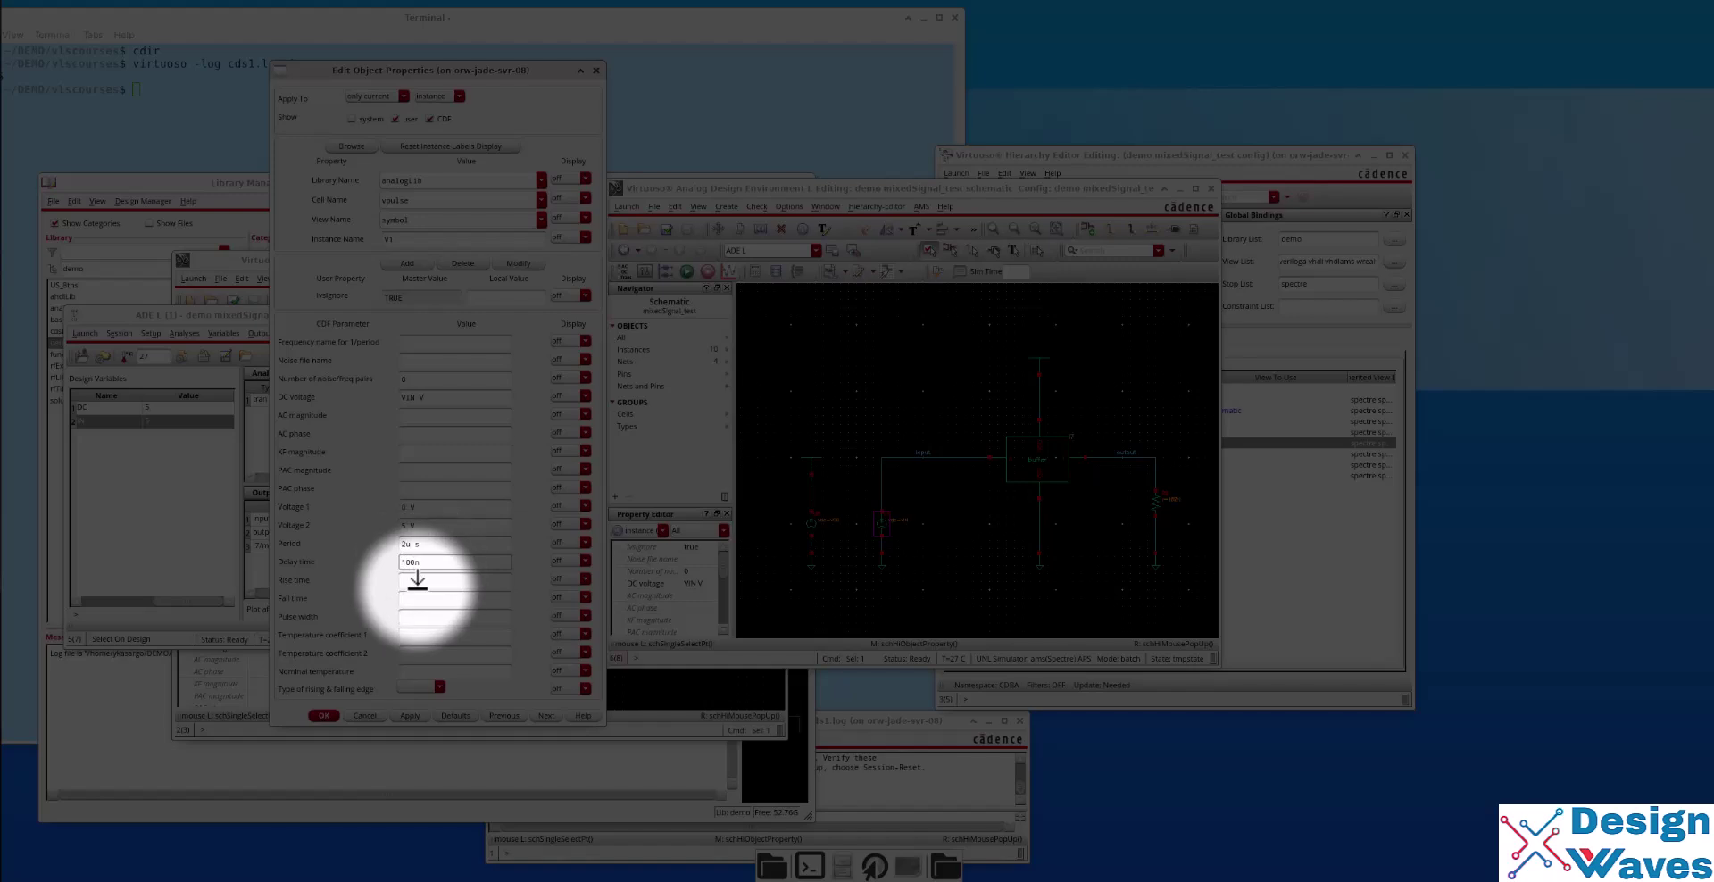
click(413, 580)
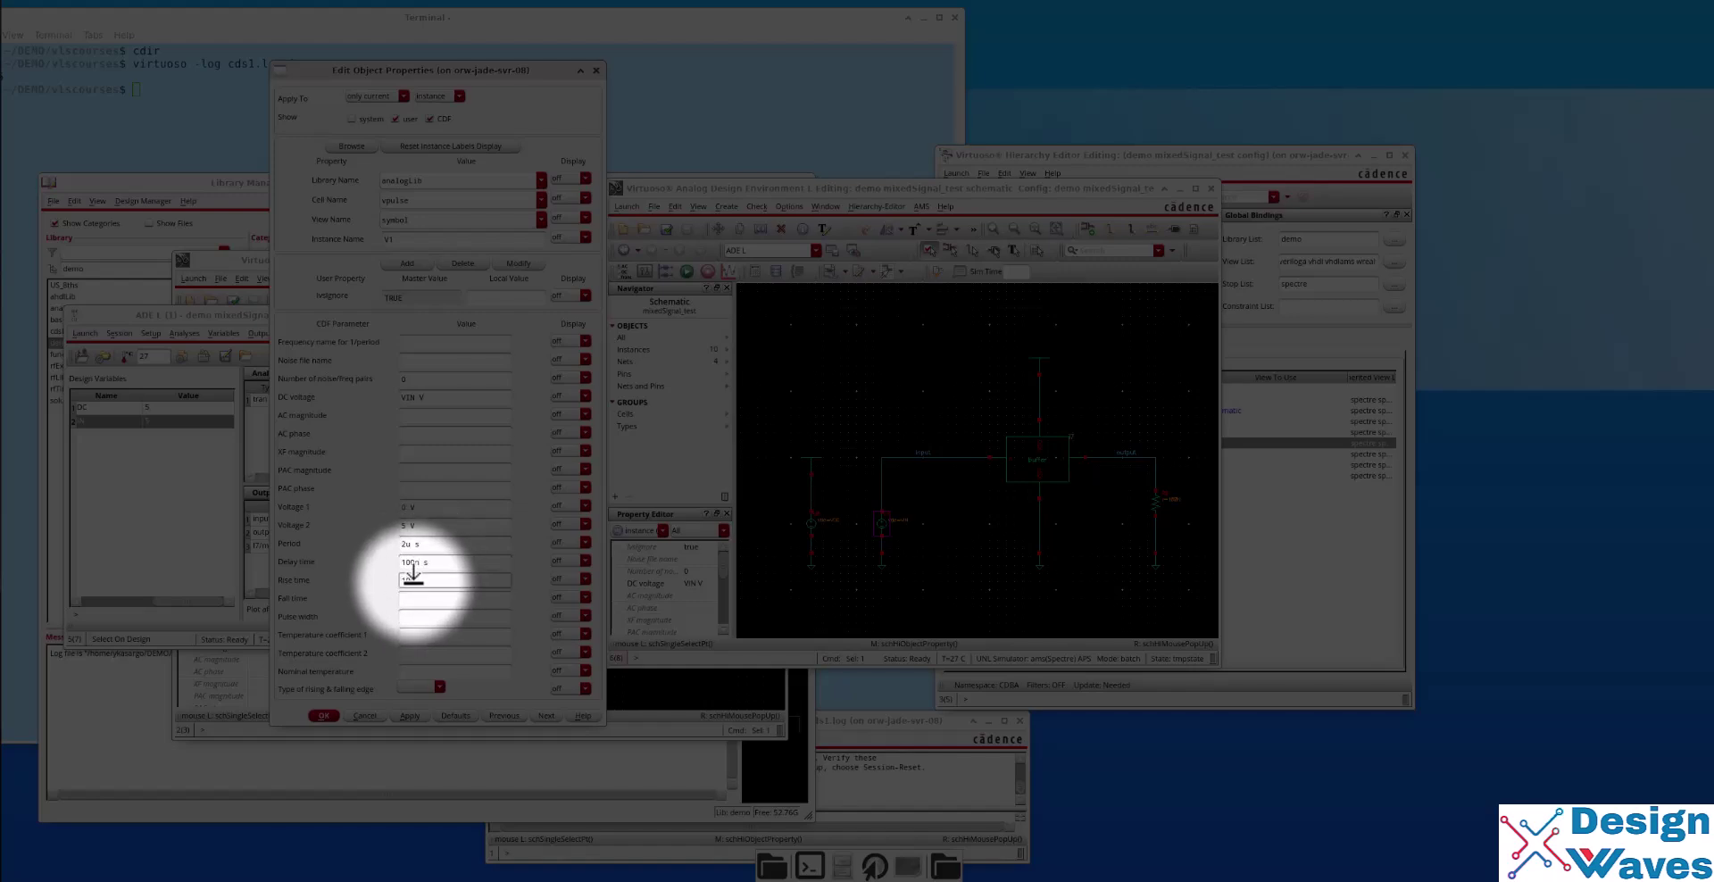
text(10n s)
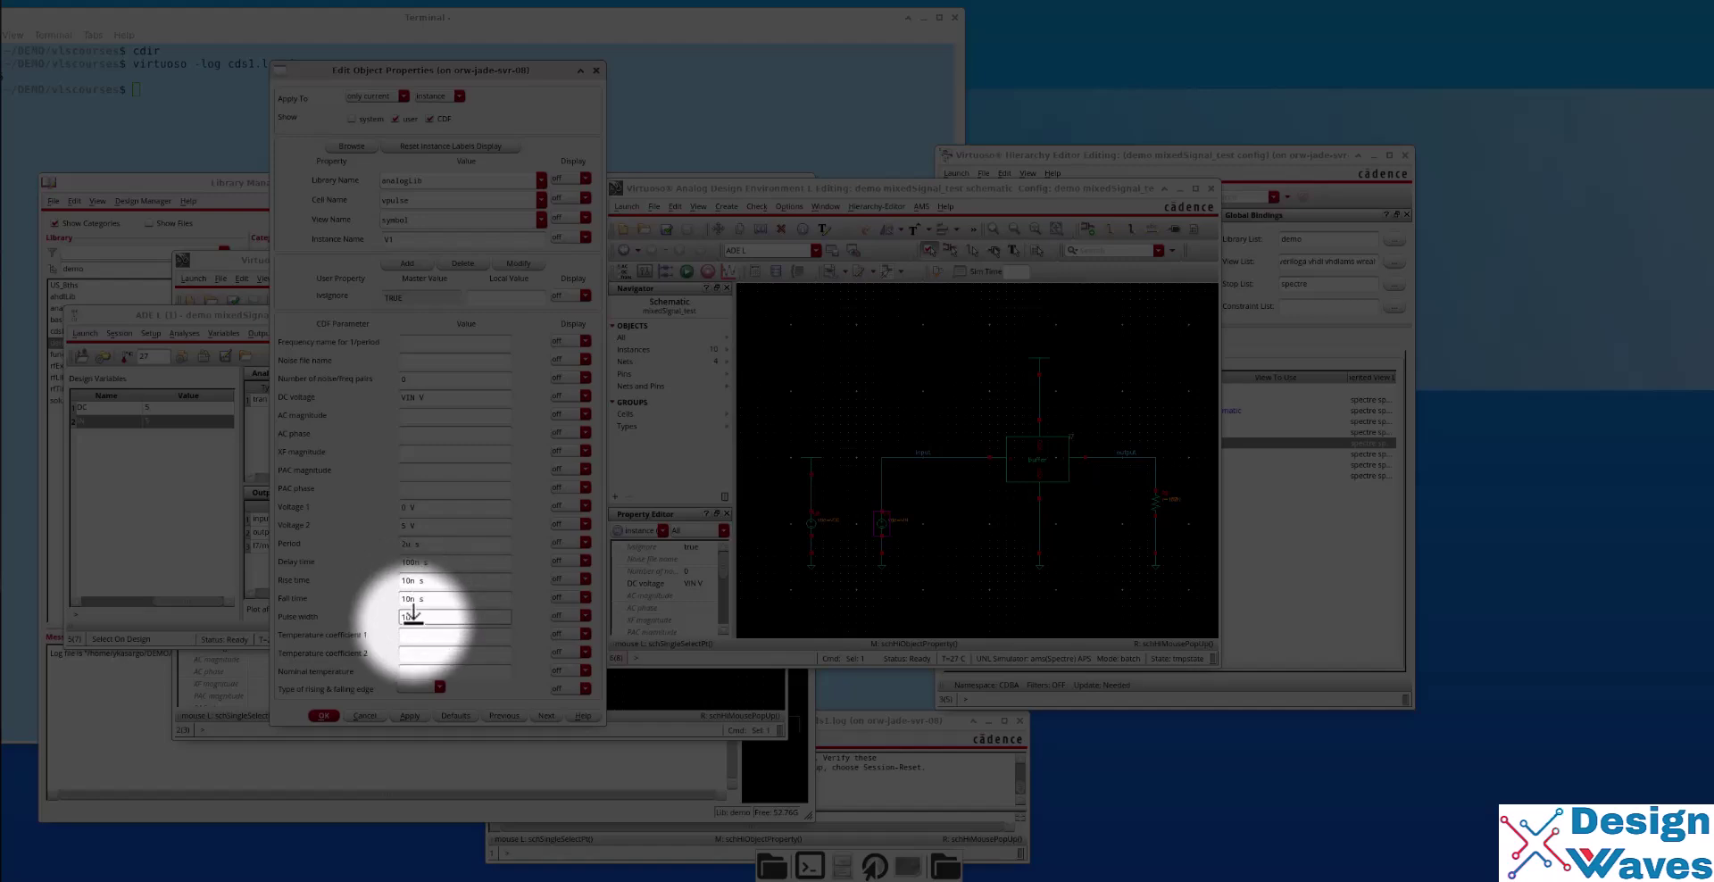
click(324, 715)
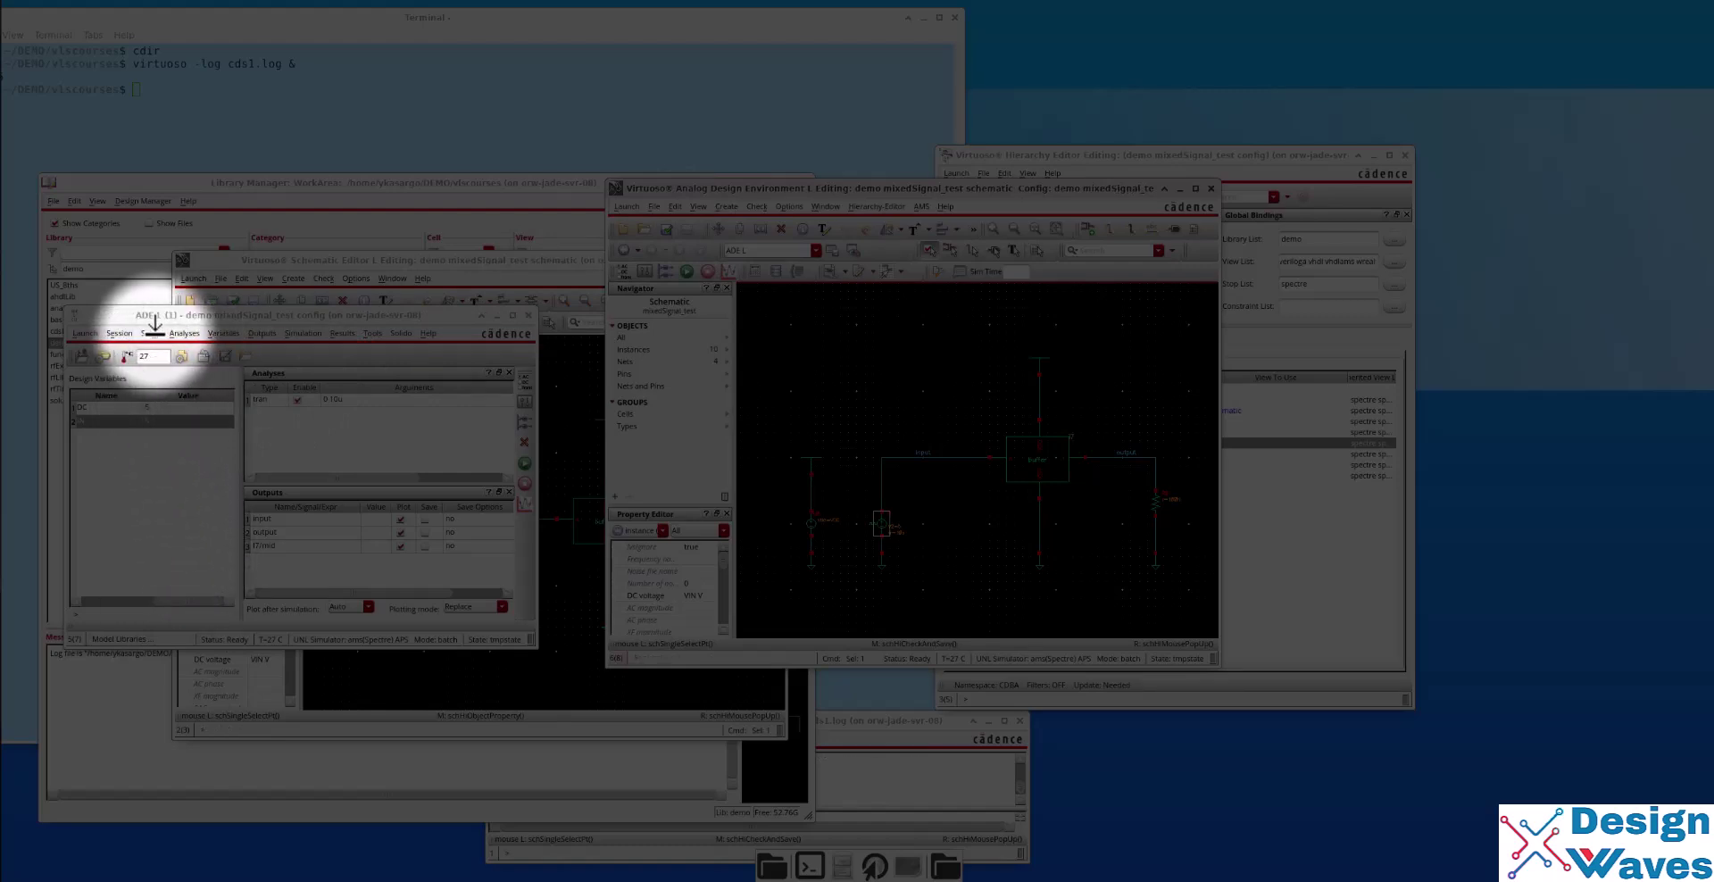
Check inverter I0's schematic binding and add mymodels2.scs from the models folder to the simulation's model libraries.
click(151, 333)
click(178, 404)
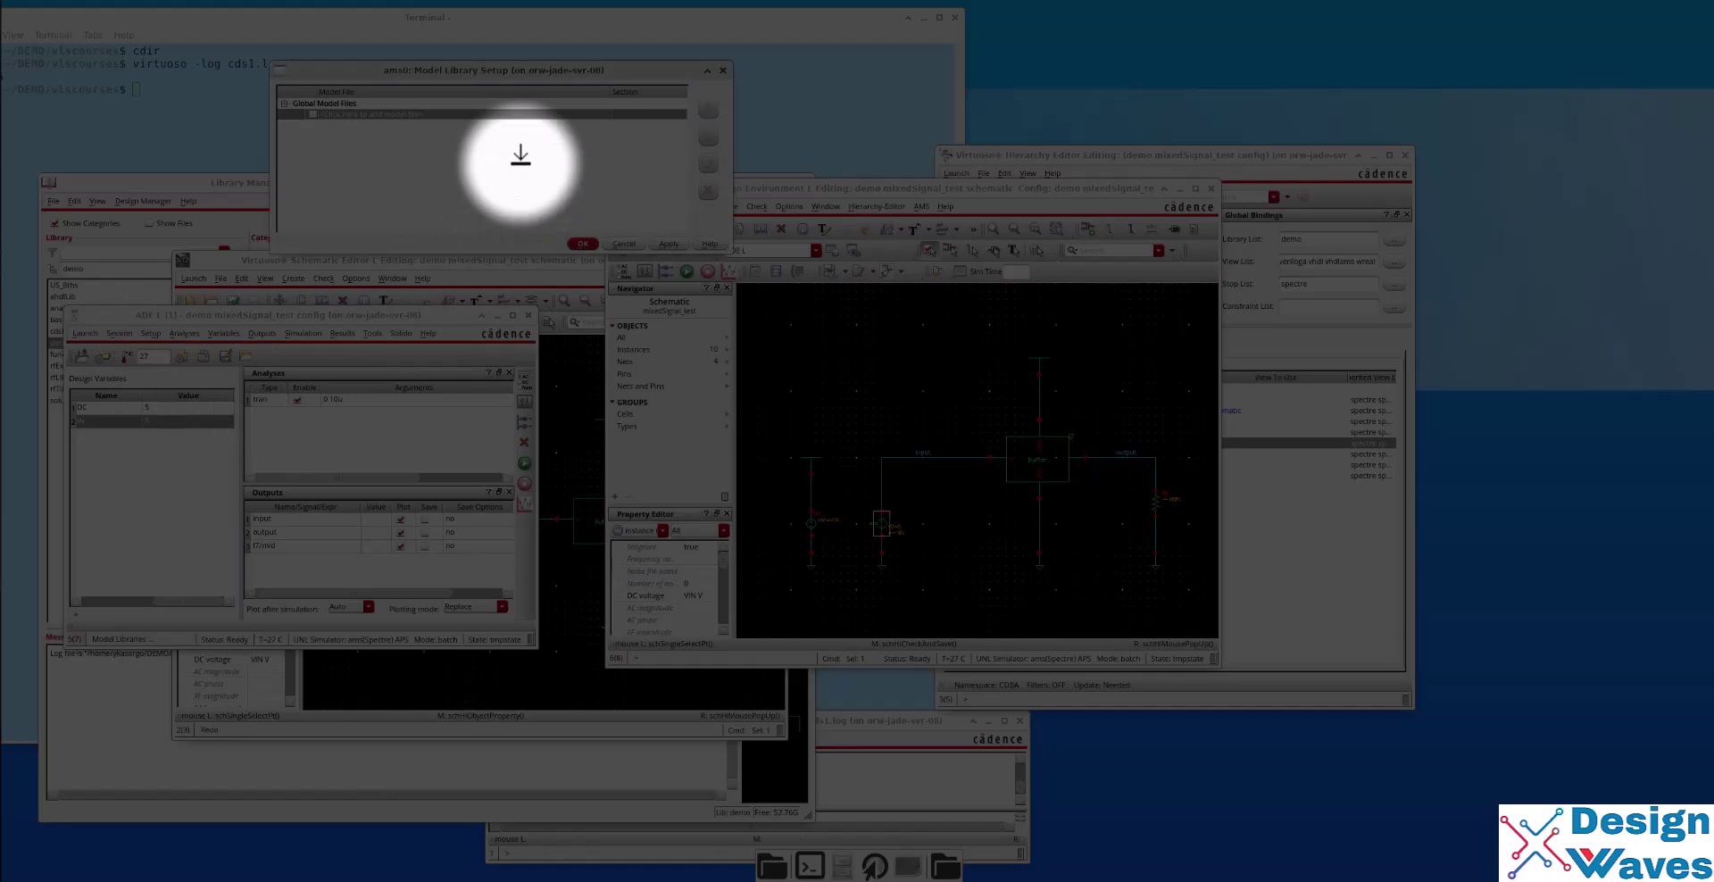
click(571, 114)
click(596, 114)
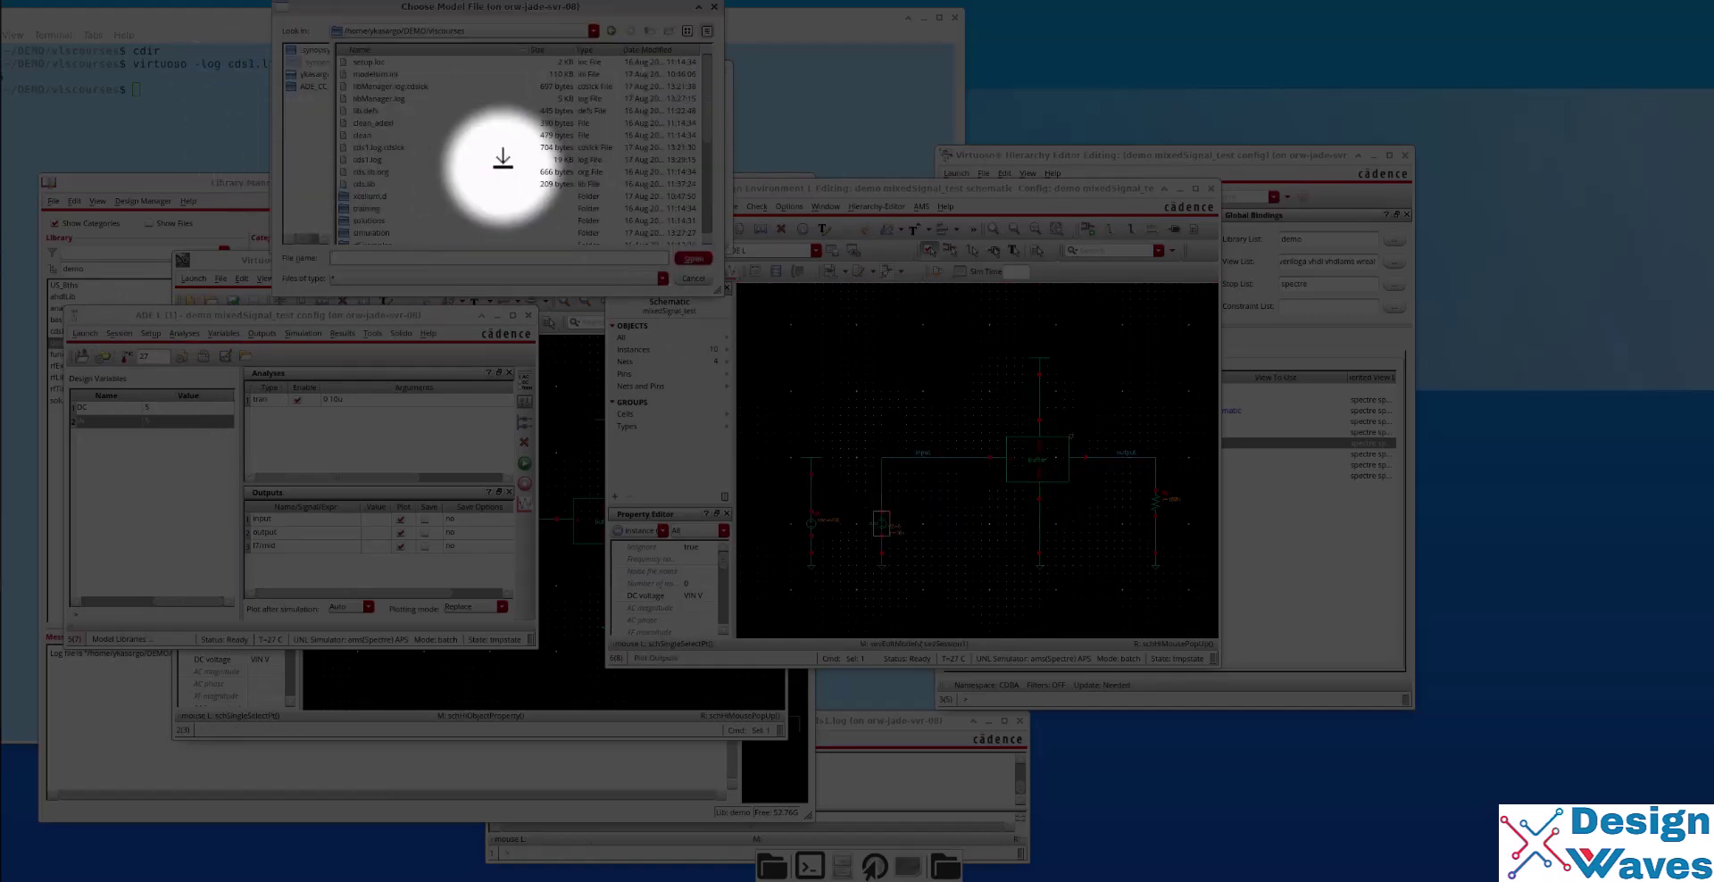
scroll(503, 159, down, 3)
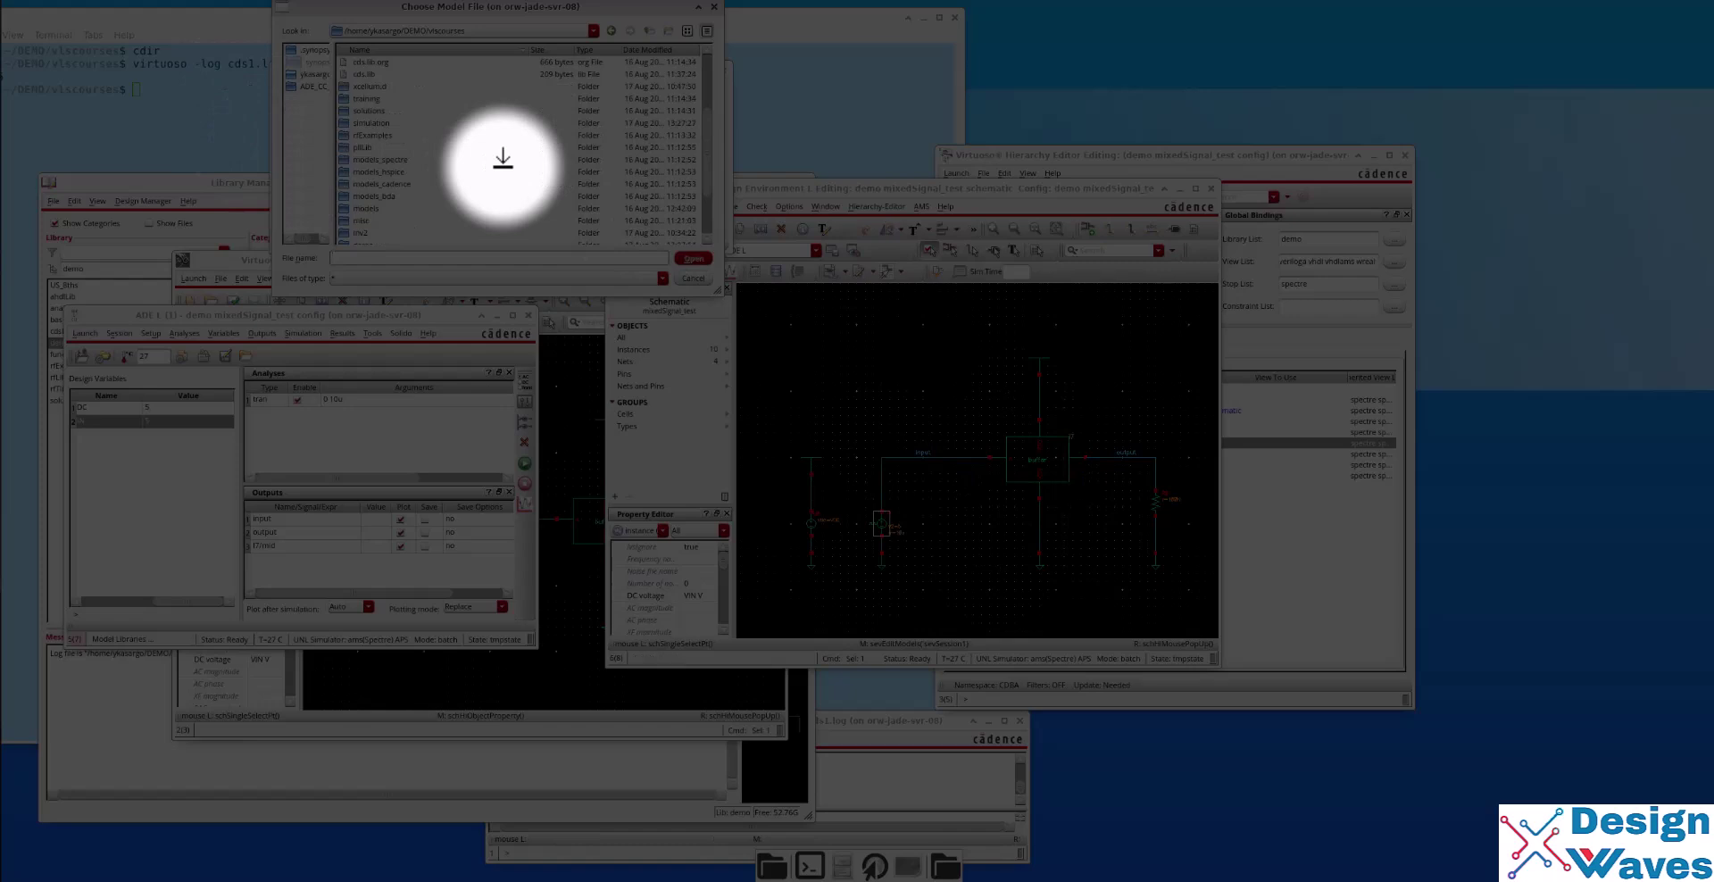
click(1140, 152)
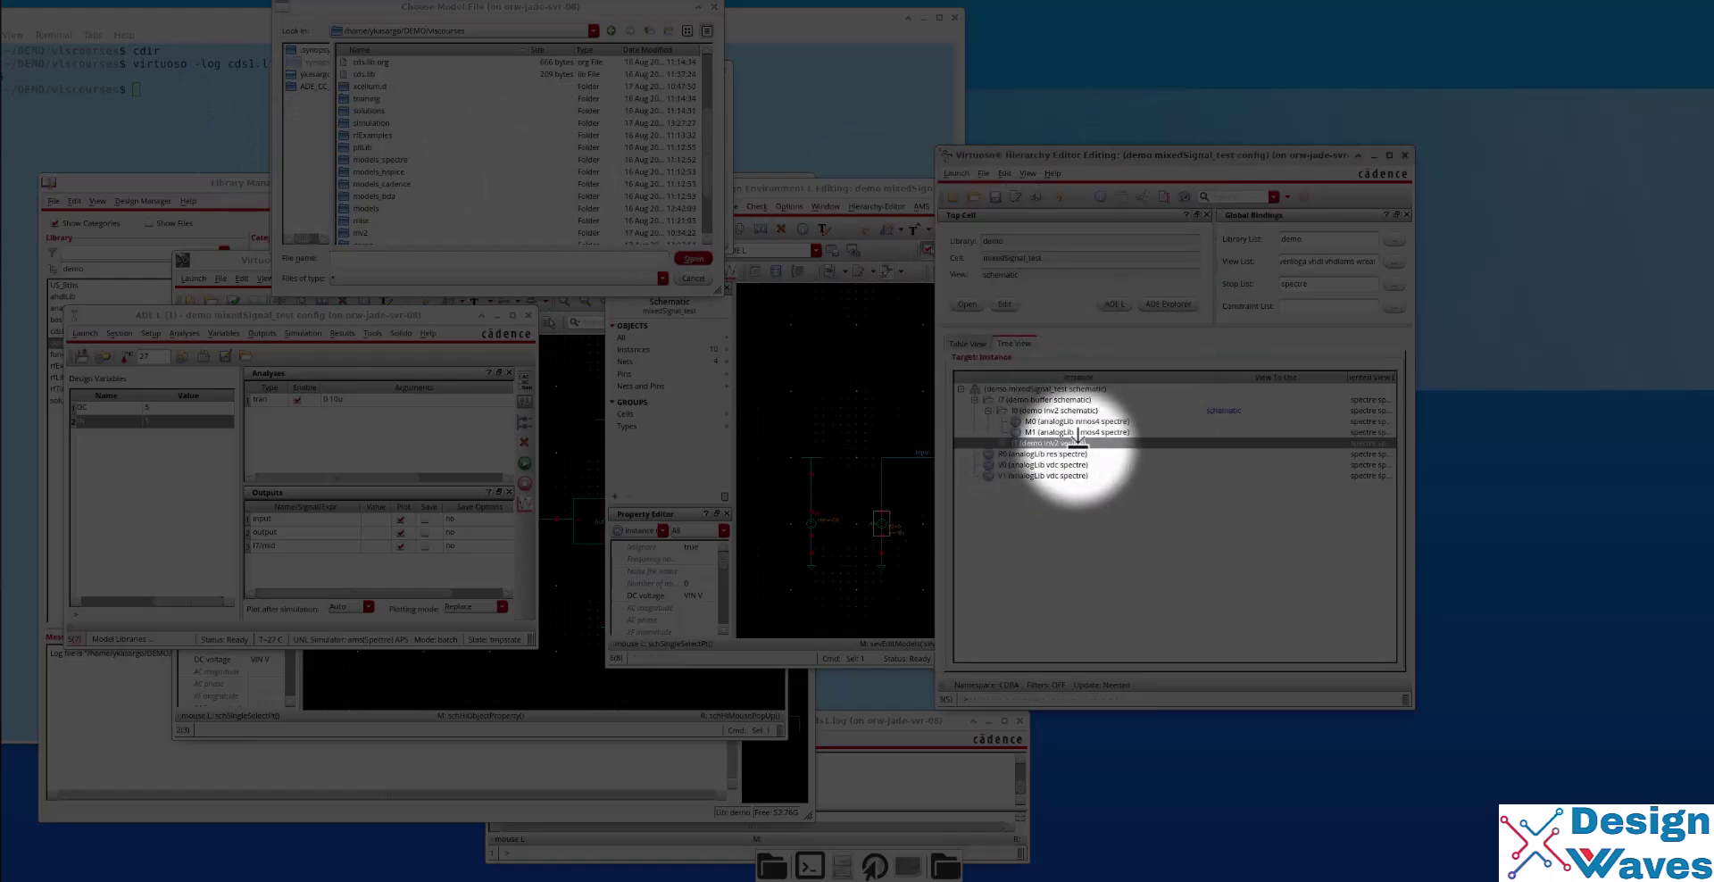
click(1058, 411)
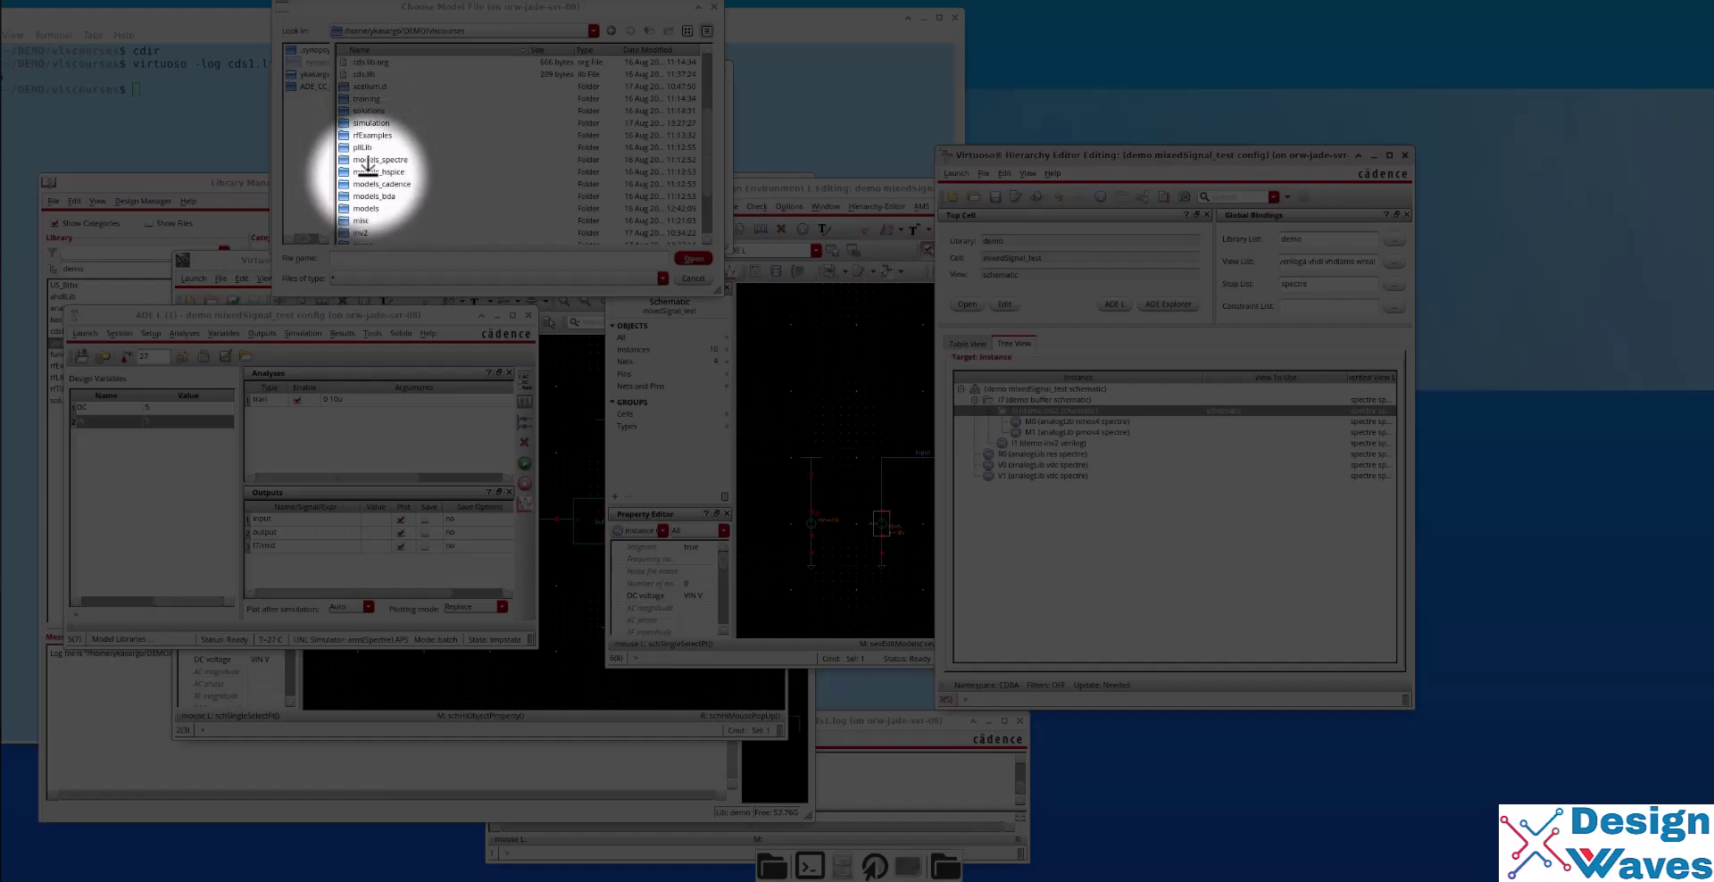
click(364, 207)
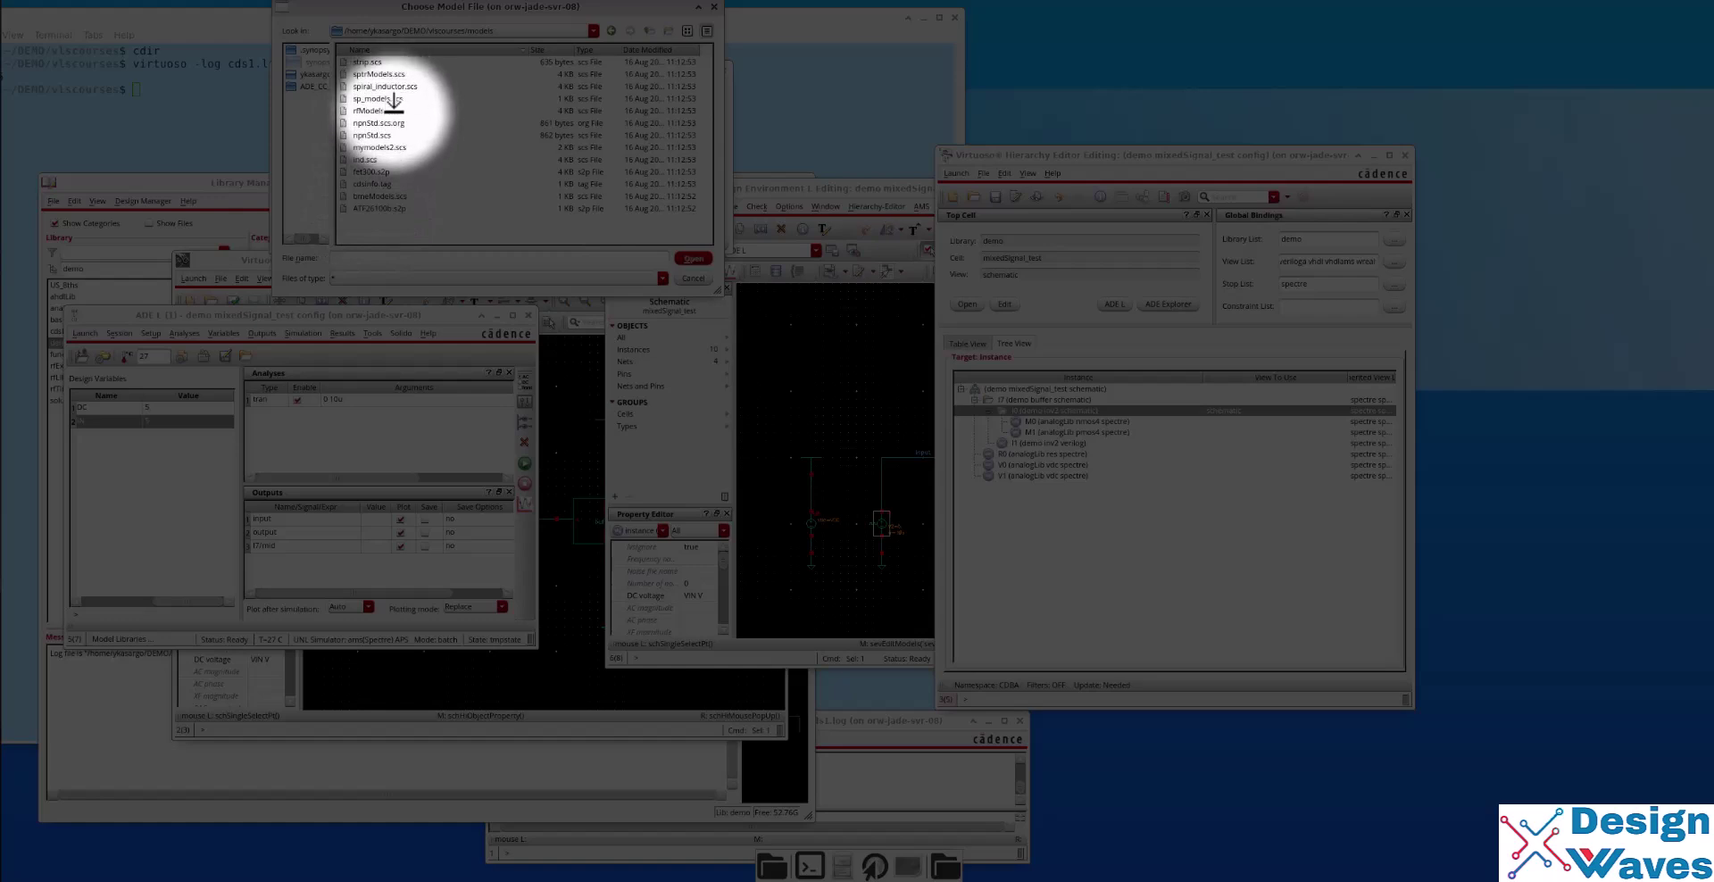
click(379, 147)
click(695, 257)
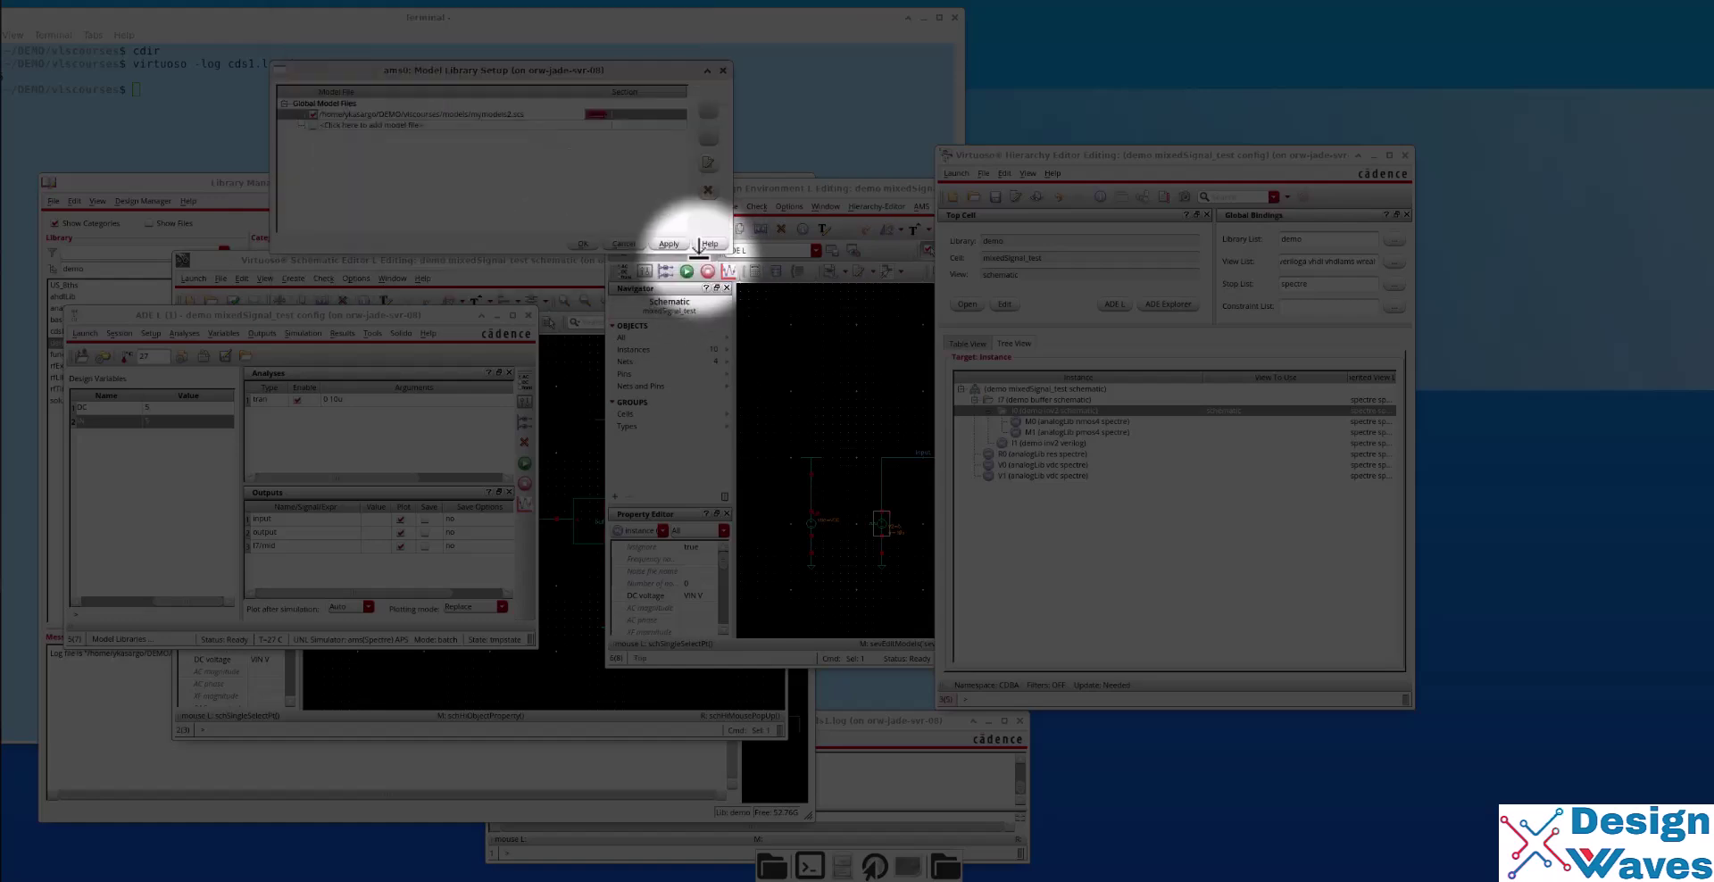
click(581, 242)
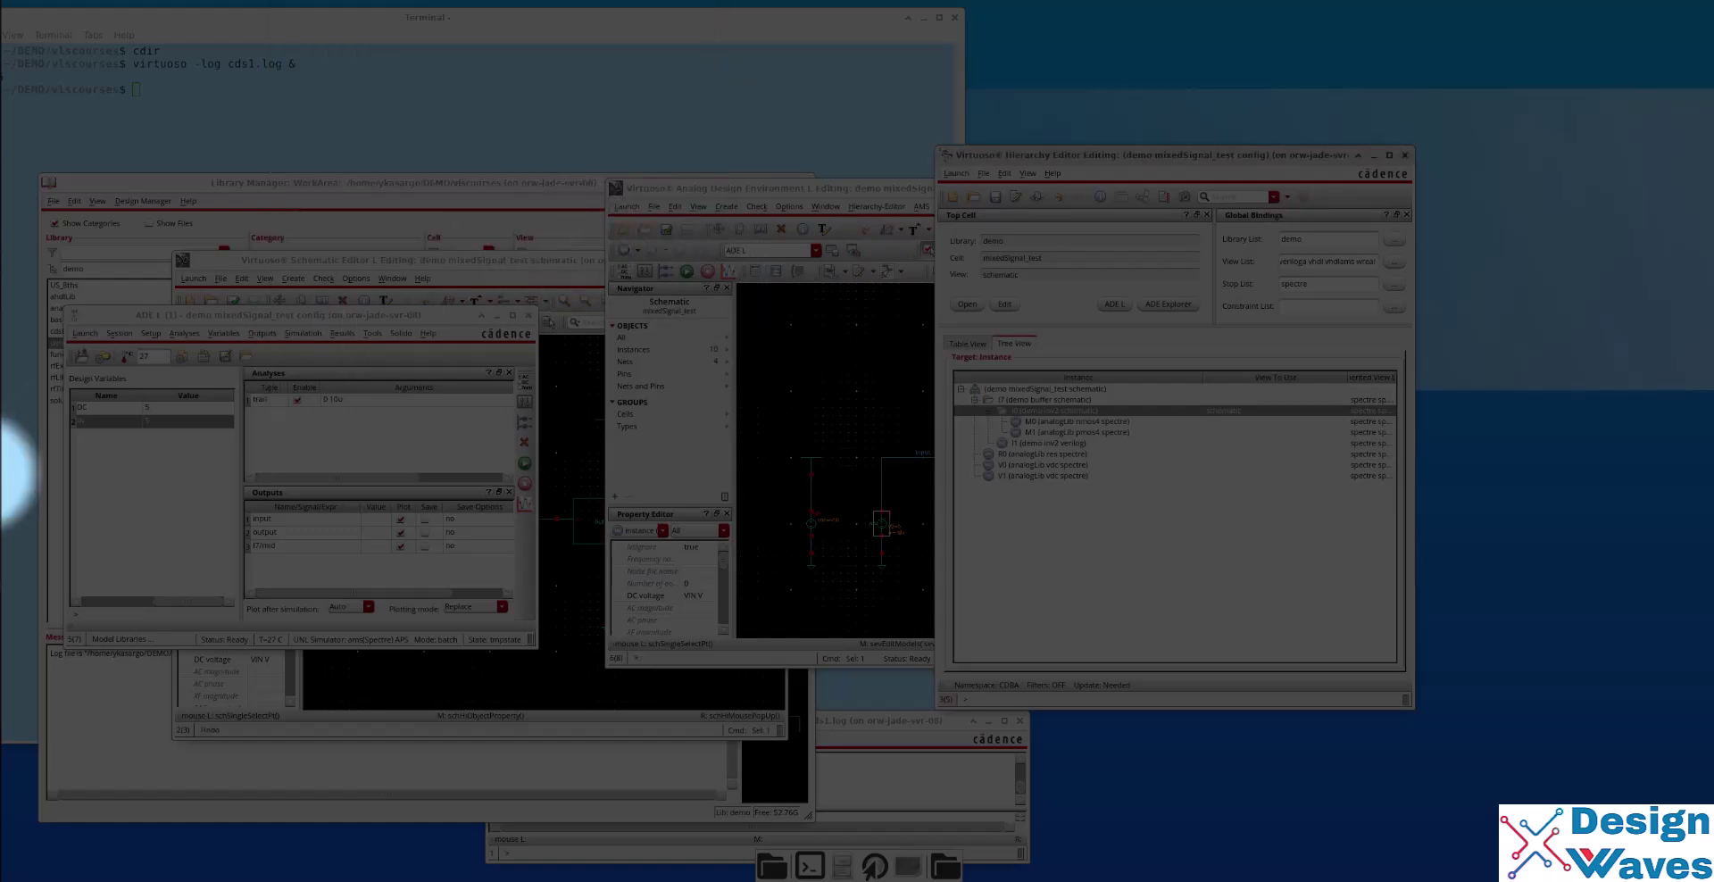
click(160, 496)
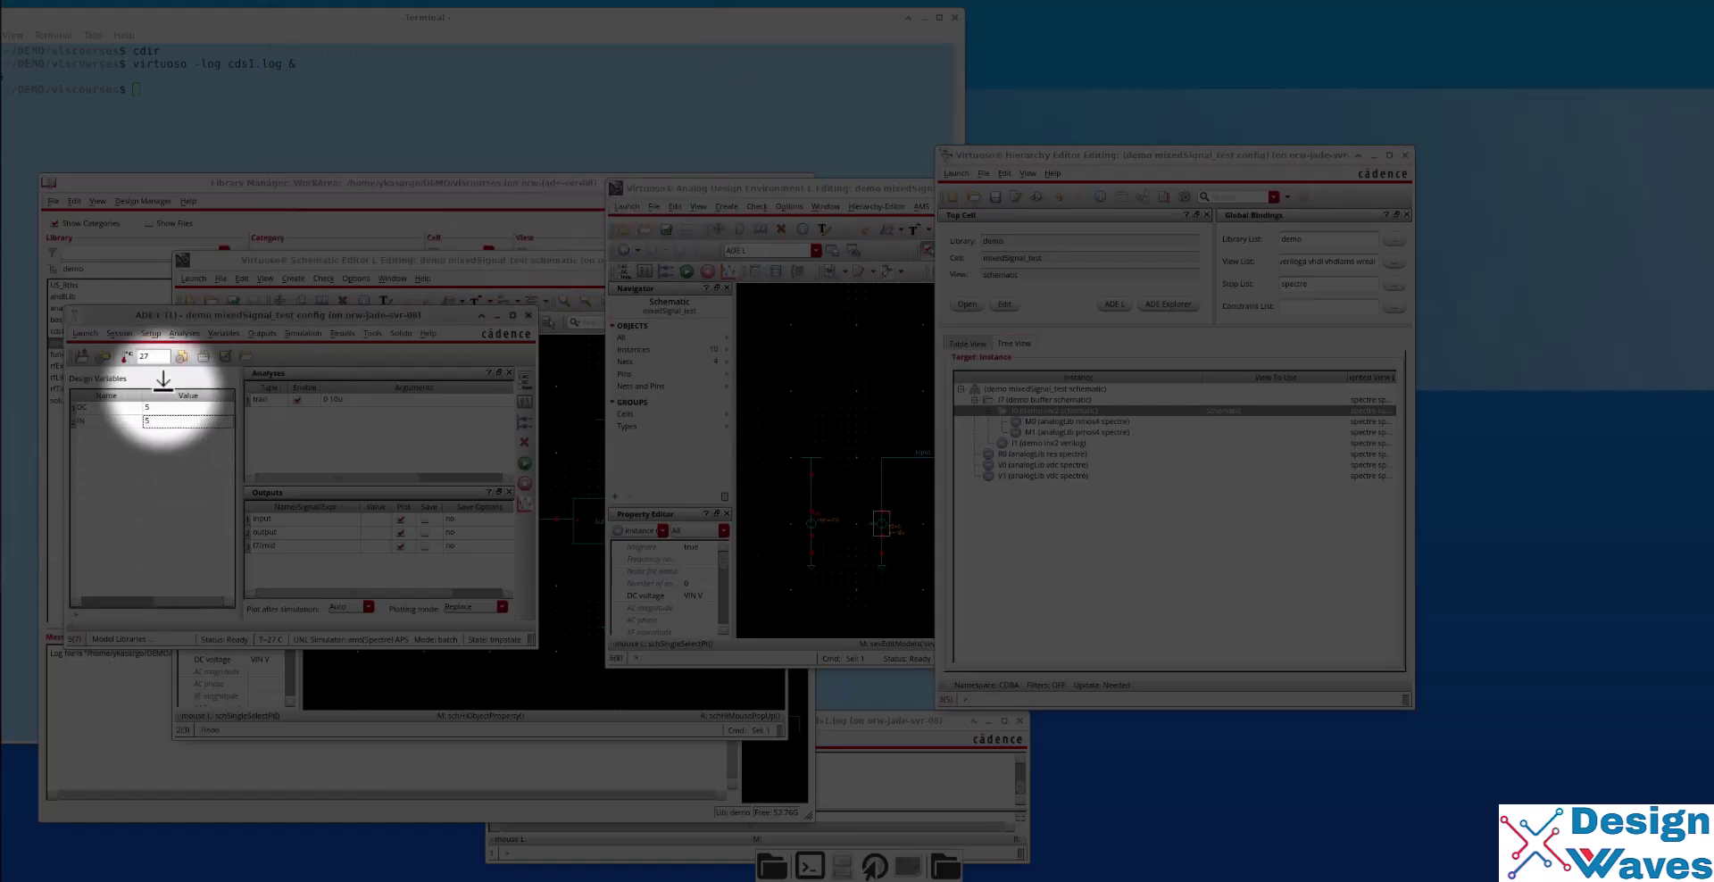
Open the Connect Rules/IE Setup from the simulation environment and move its window above the simulation setup.
click(152, 334)
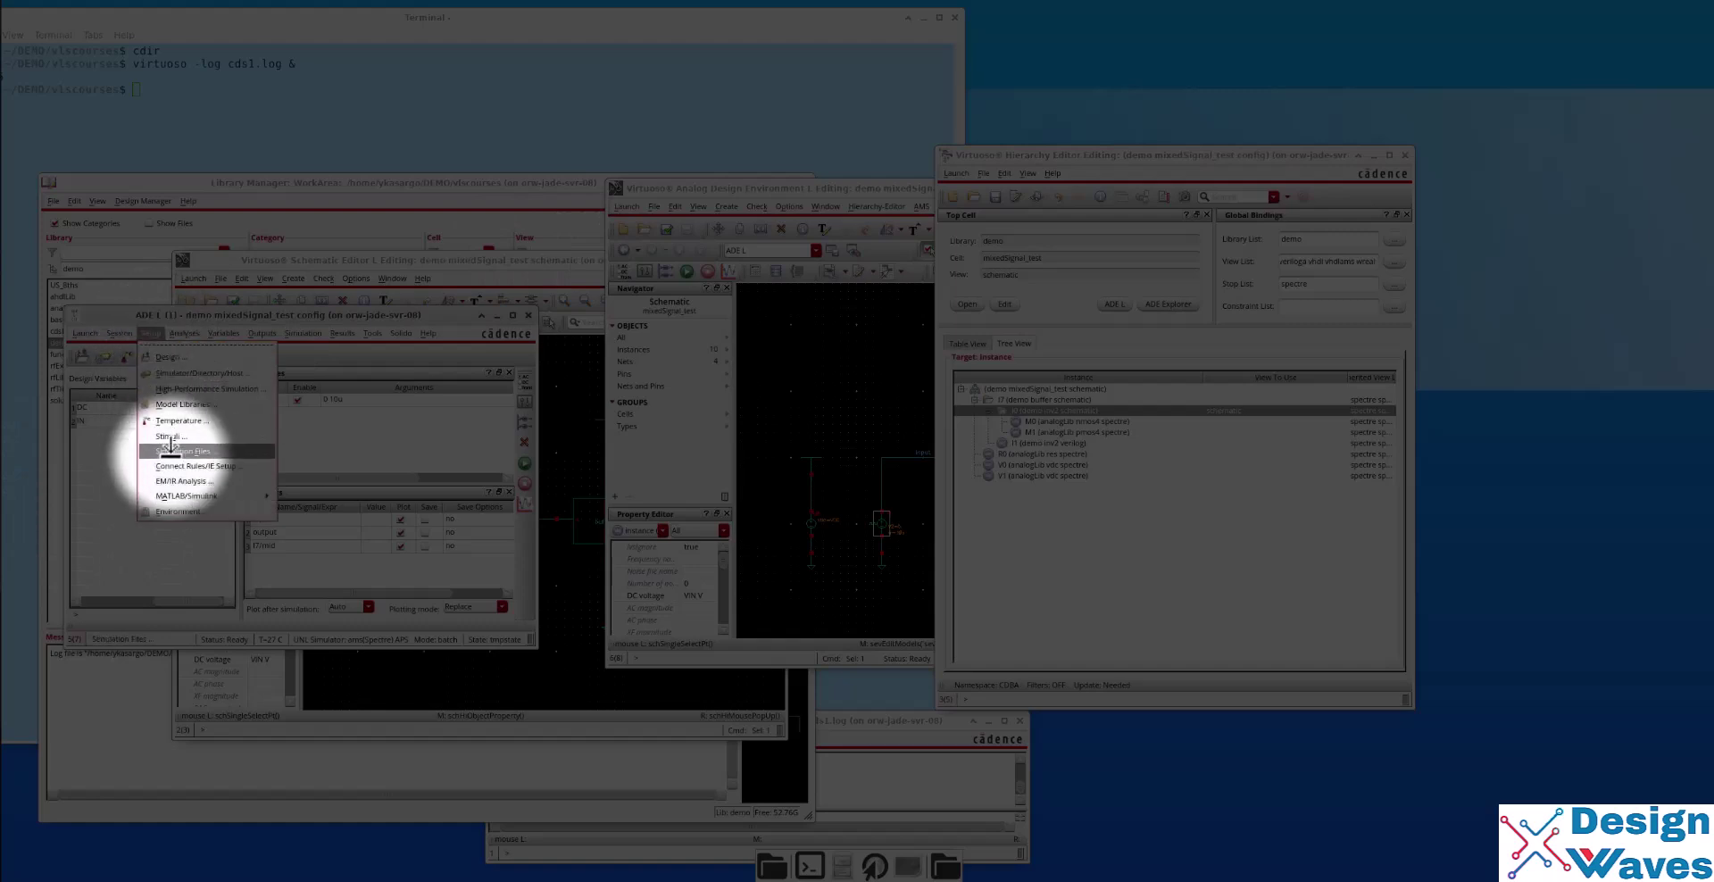
click(174, 466)
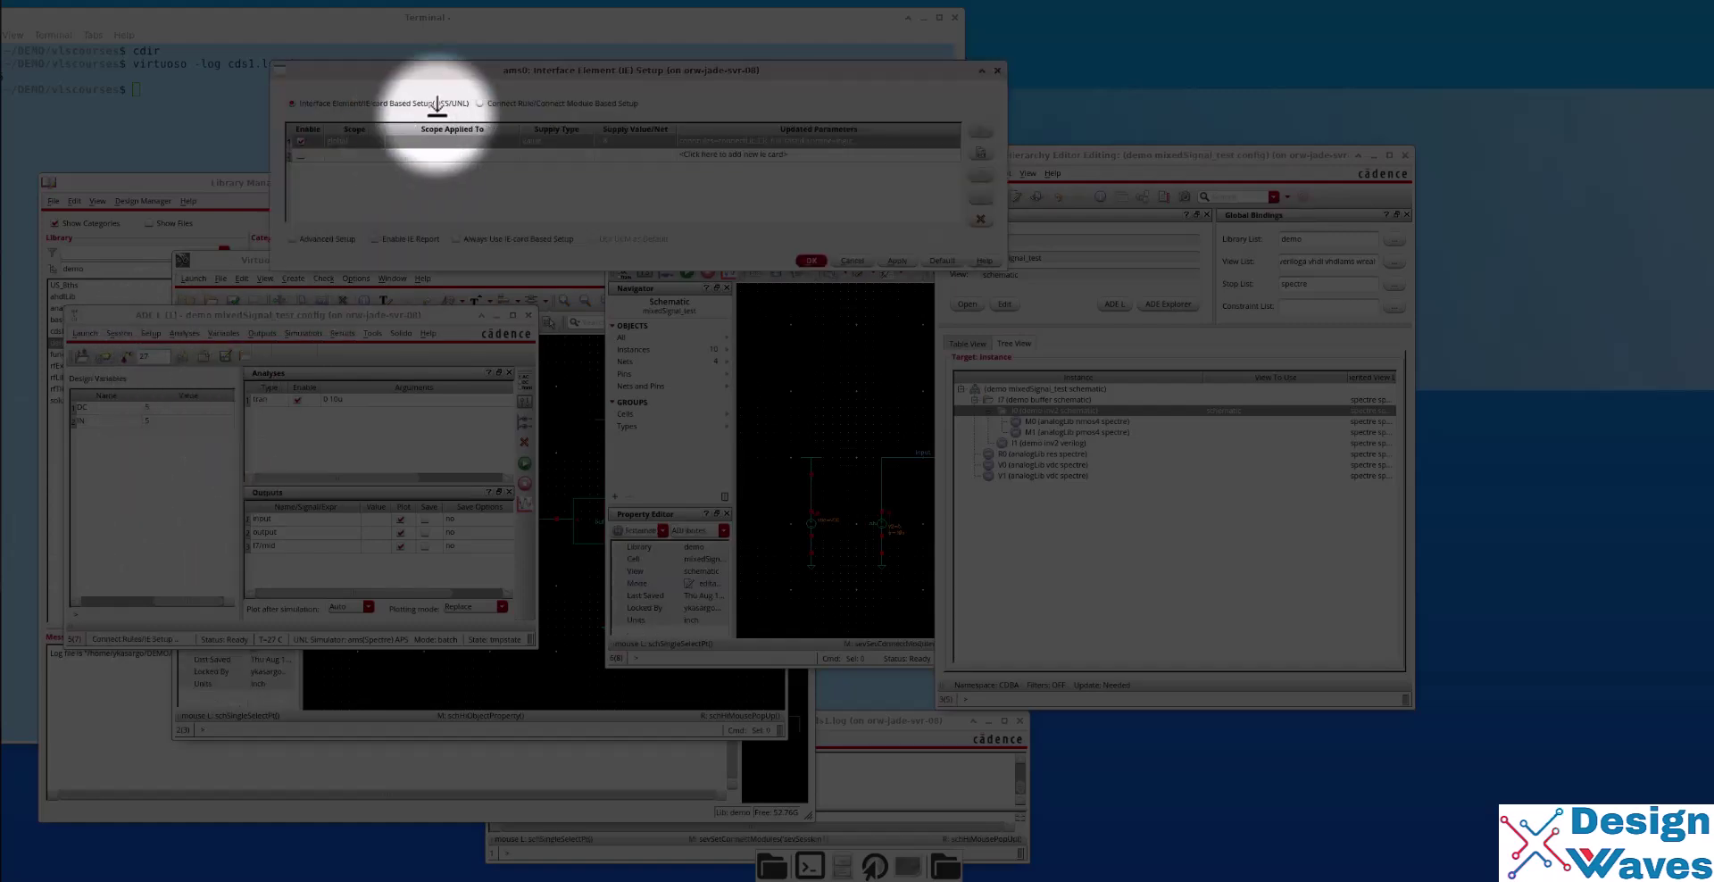
drag(570, 64, 362, 72)
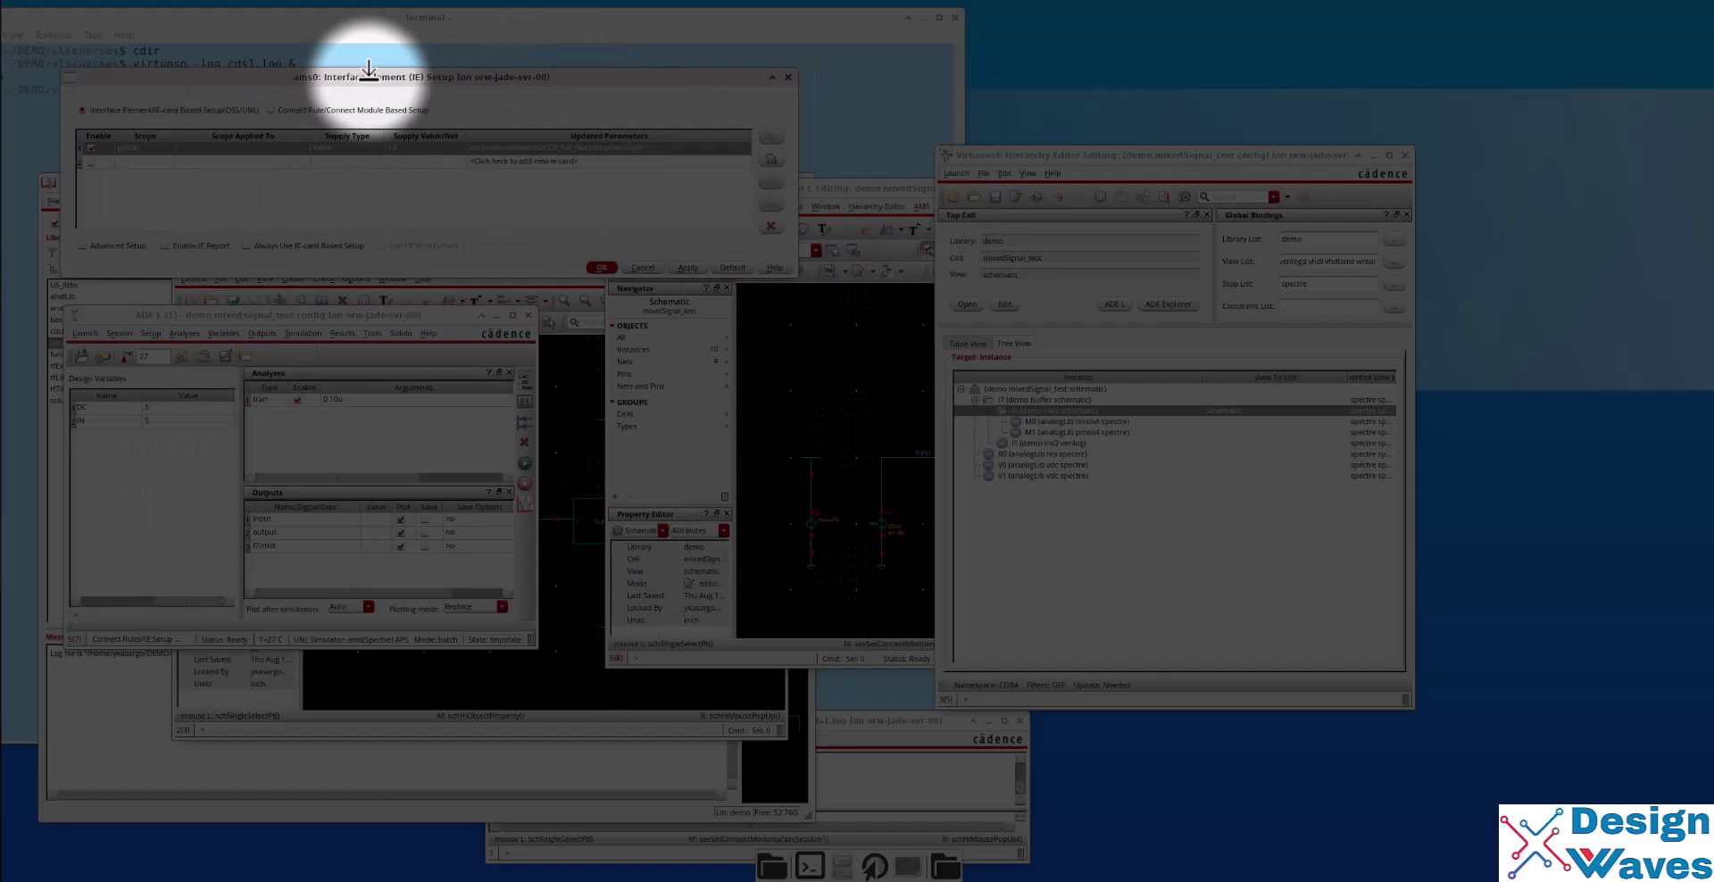
Descend into the buffer instance's schematic and move the Hierarchy Editor aside so that both inverters are in view.
click(865, 360)
click(1058, 470)
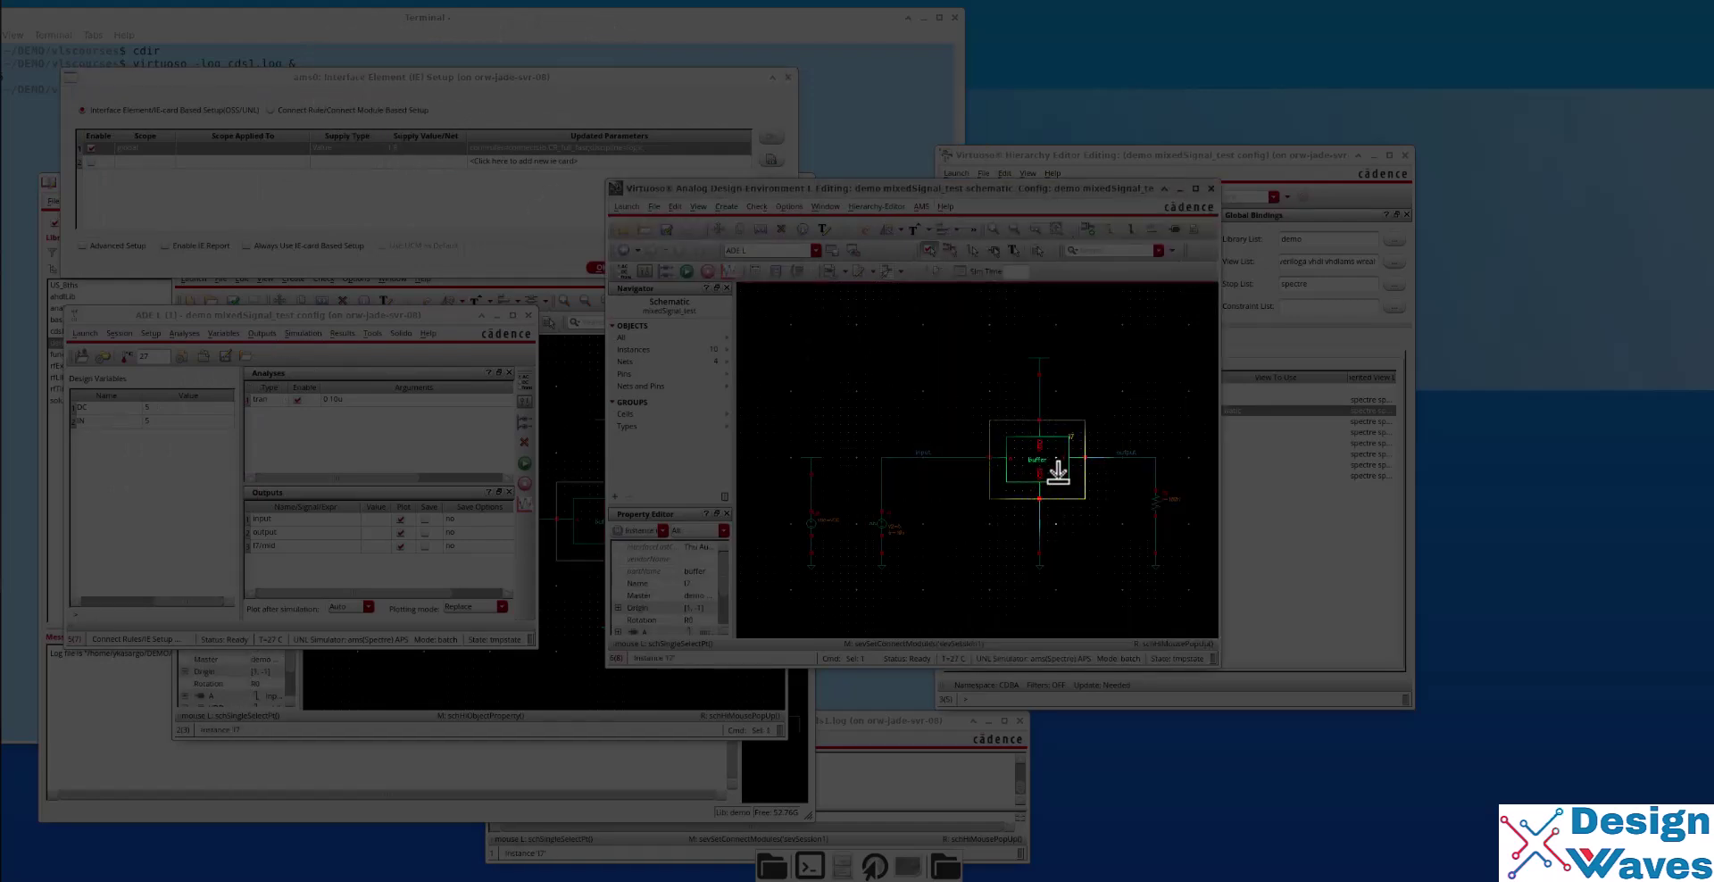
double_click(1058, 470)
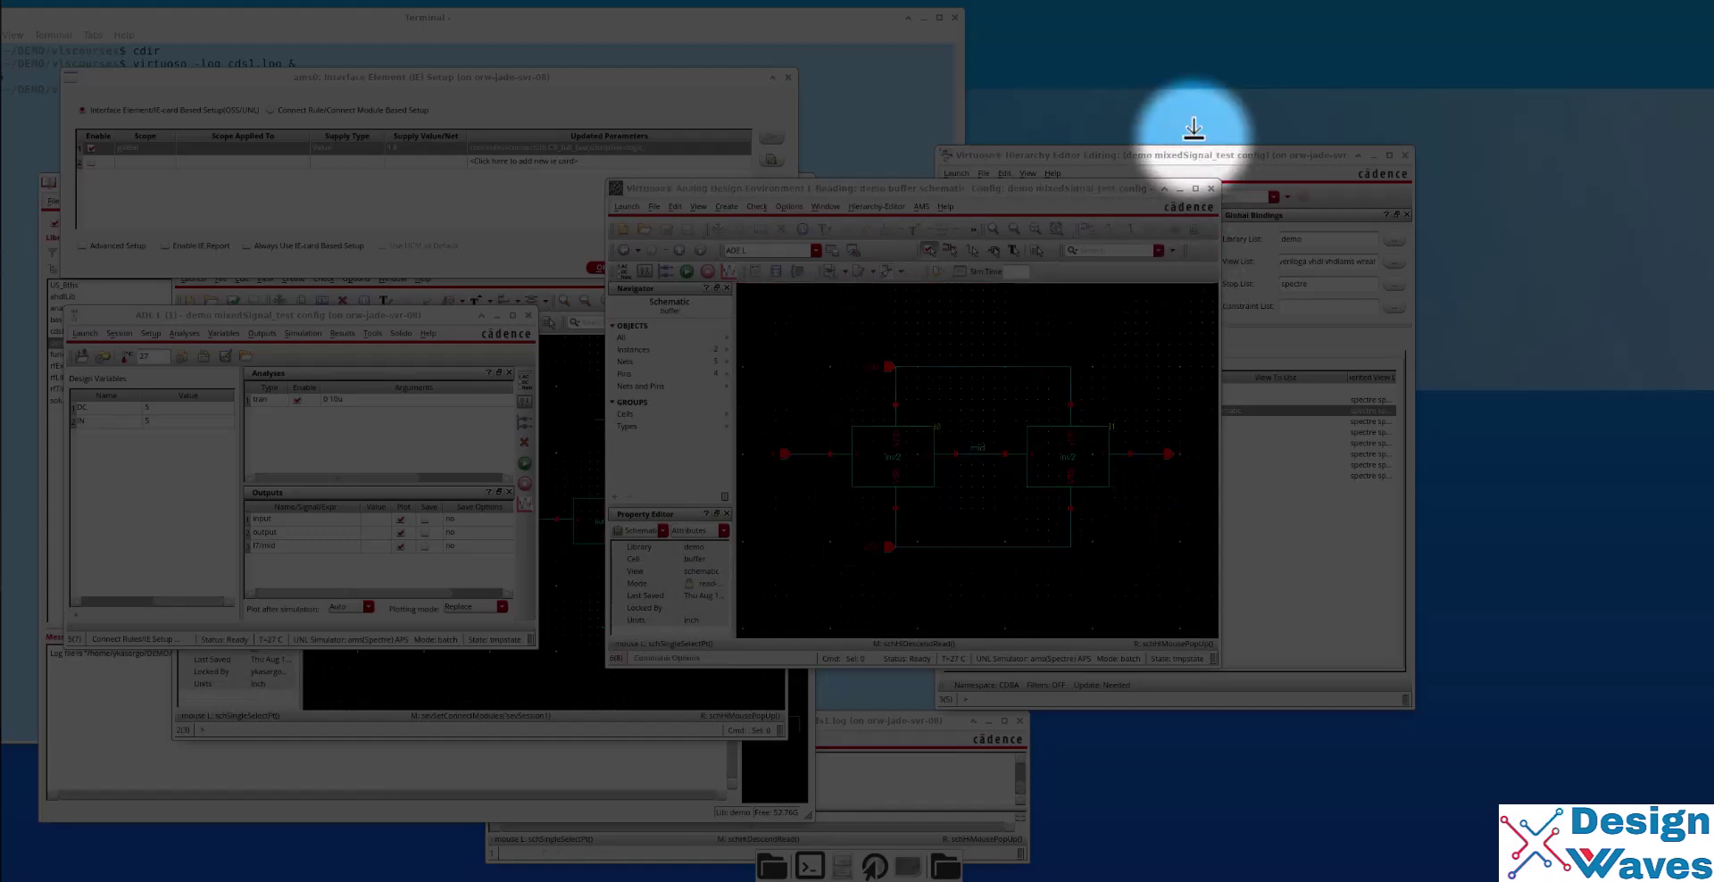
drag(1197, 153, 1435, 183)
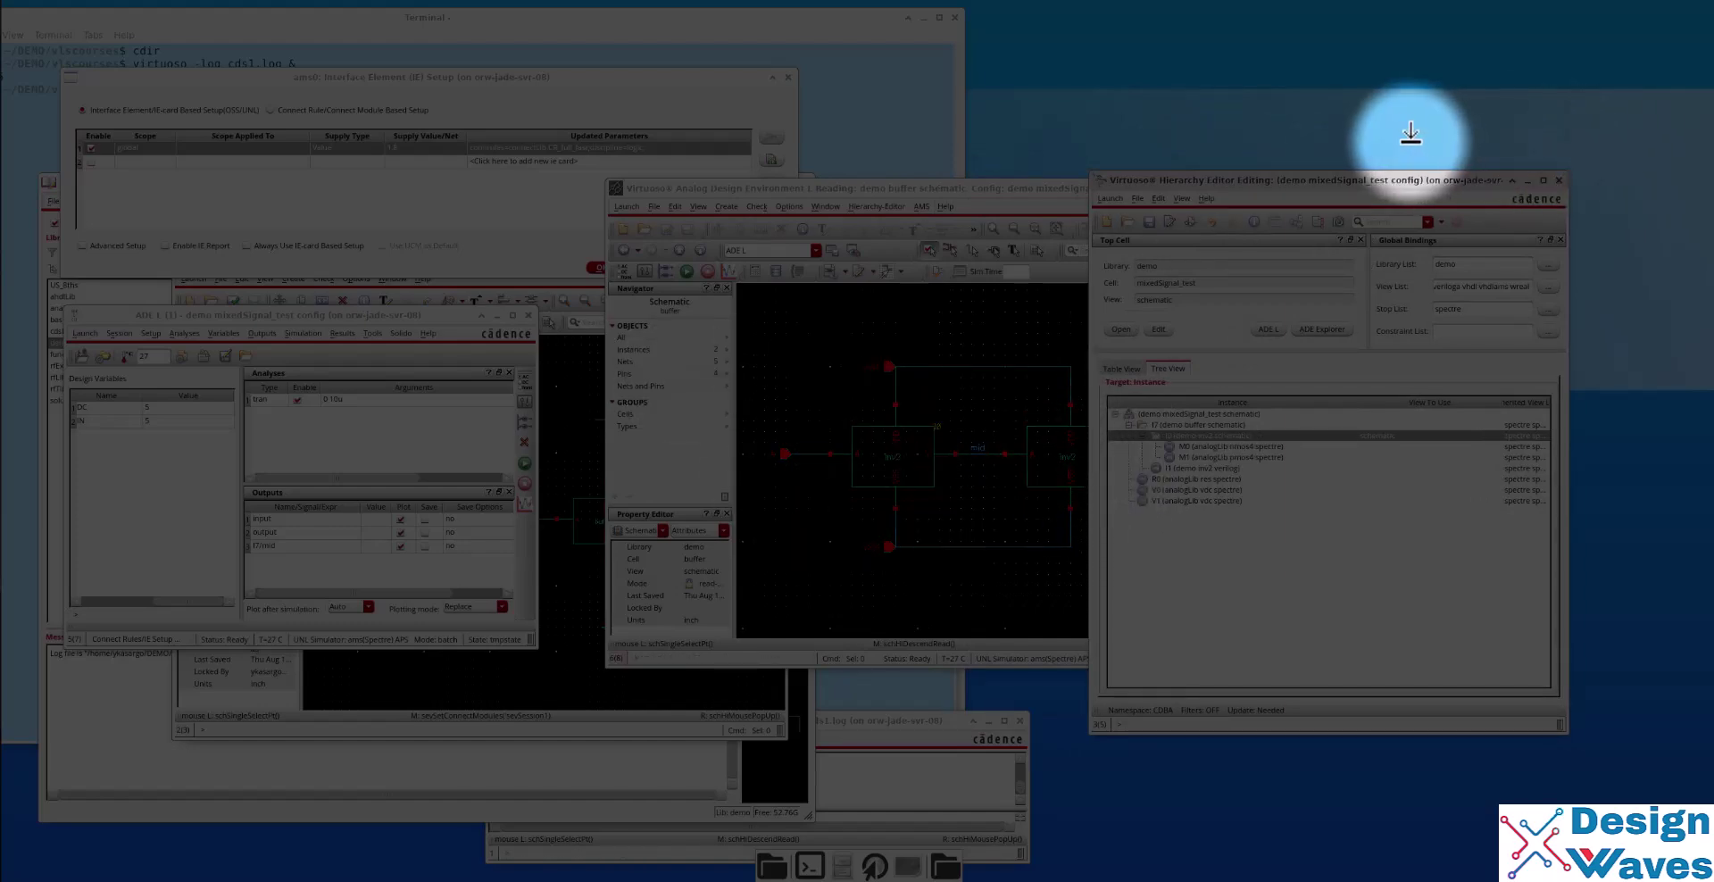
drag(1332, 179, 1406, 149)
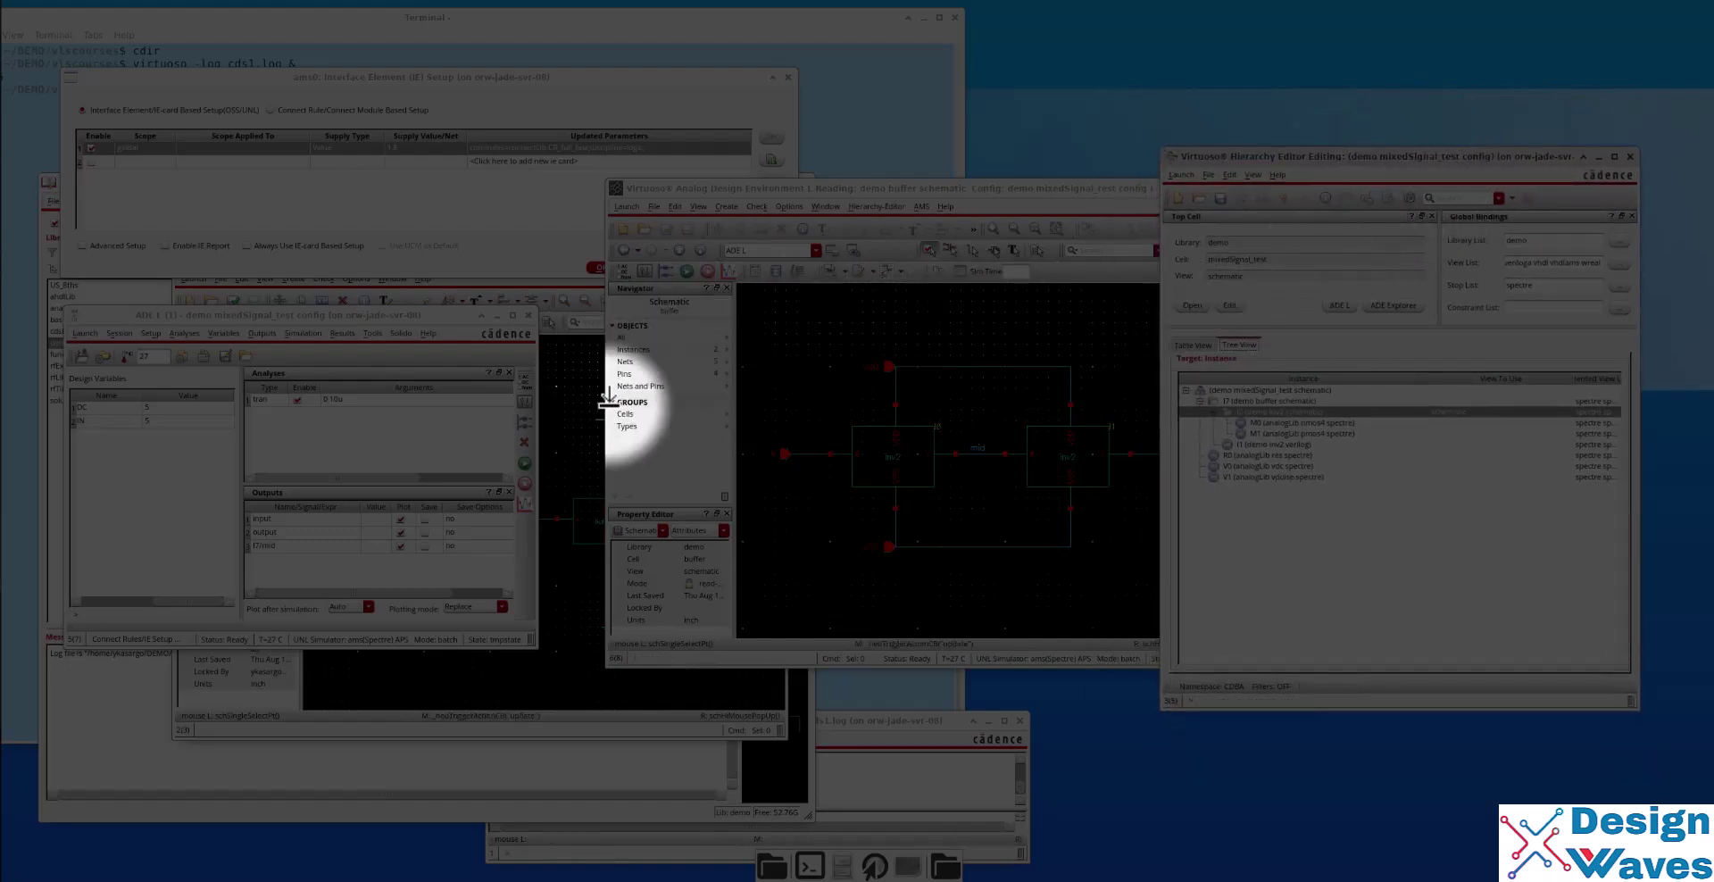
Set the supply value of the global interface element entry to 5.
click(403, 146)
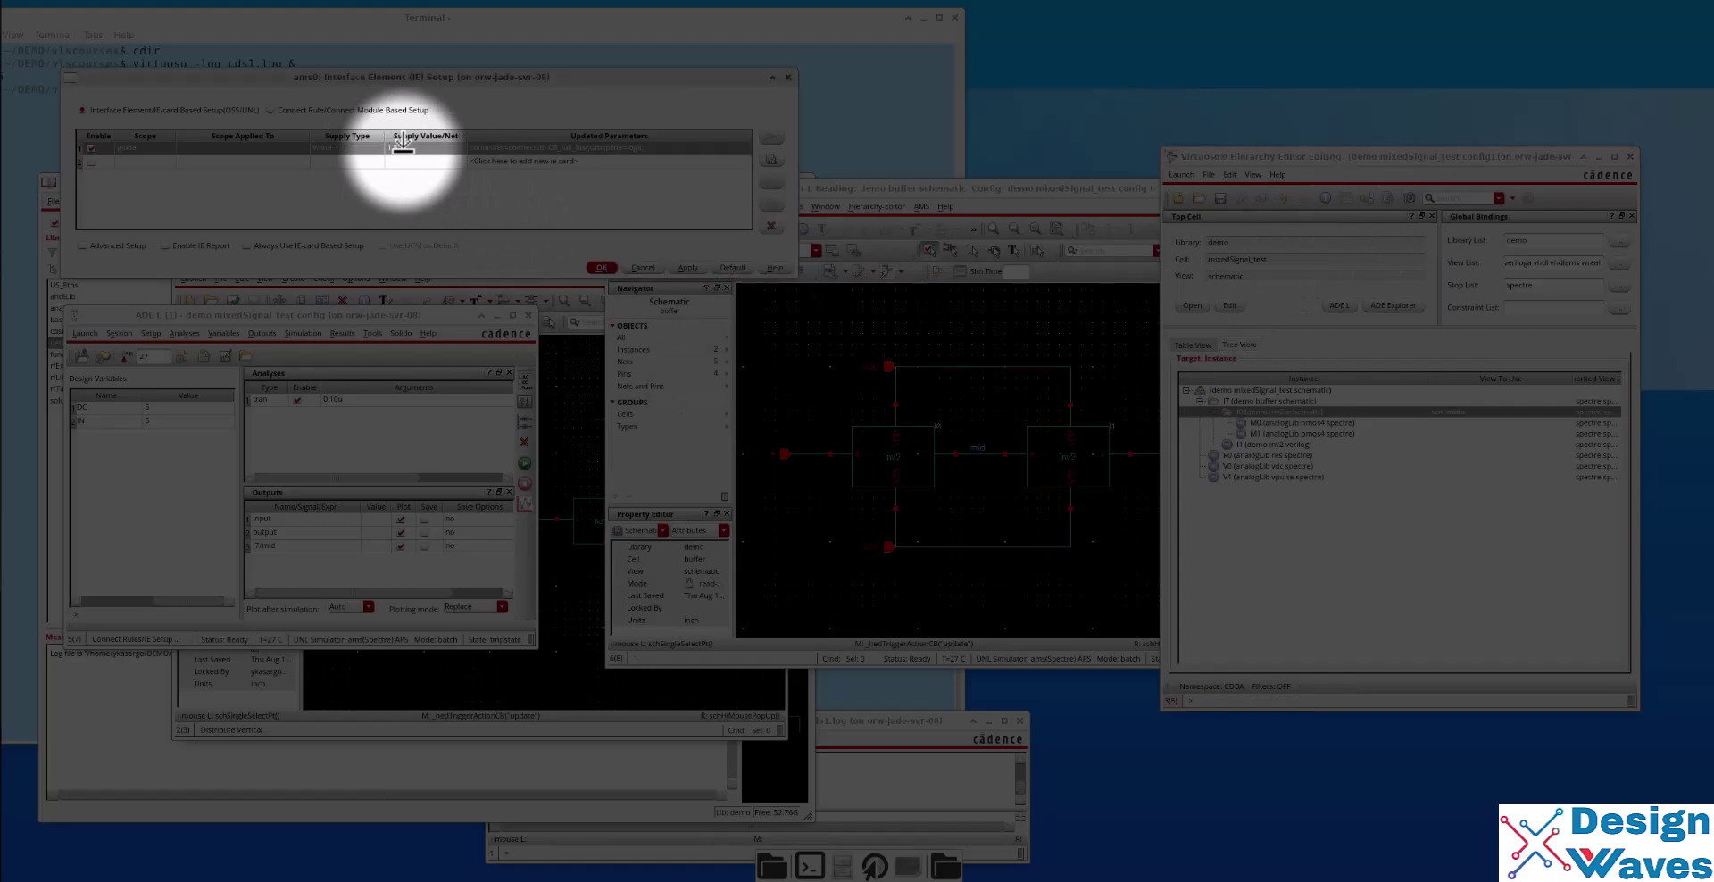
double_click(402, 146)
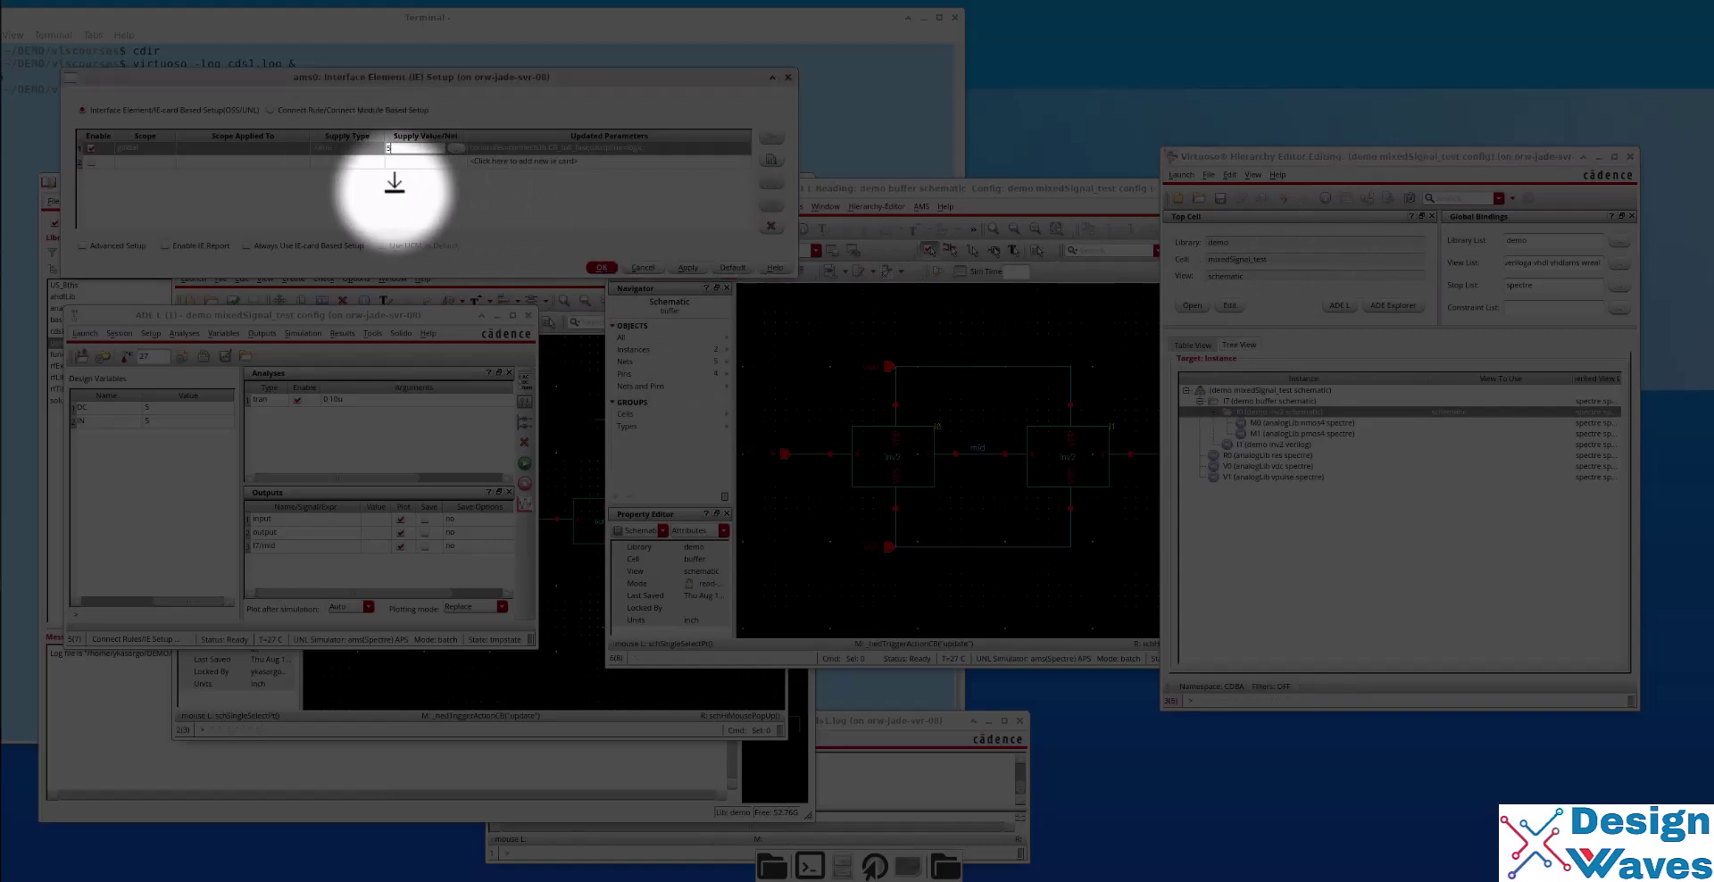
click(391, 198)
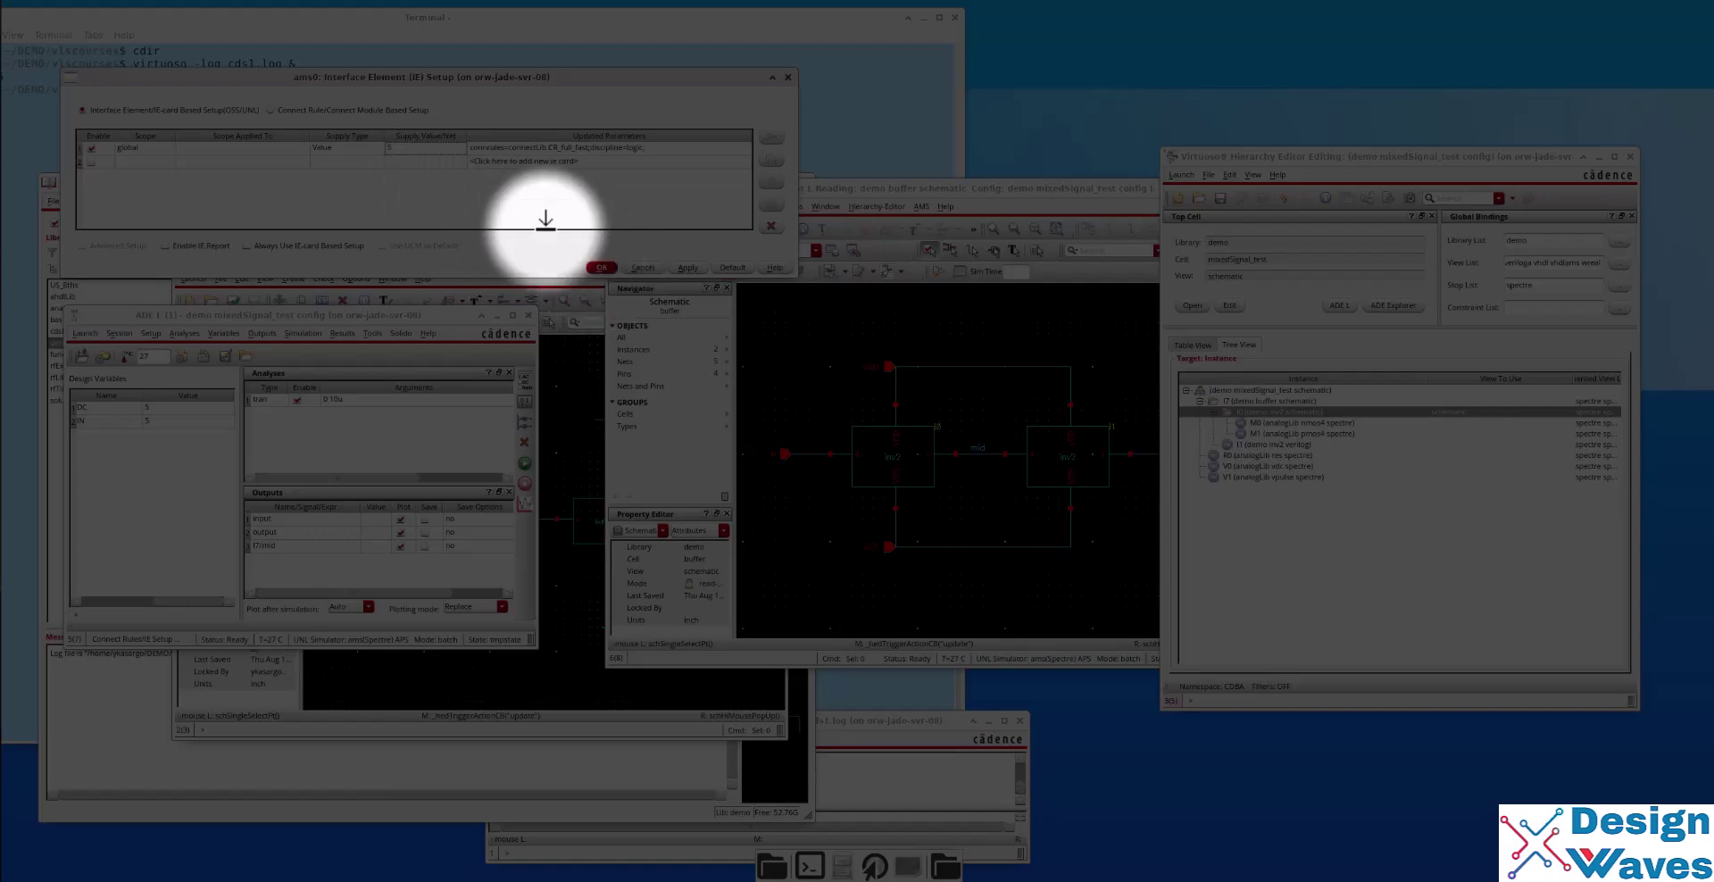
click(224, 148)
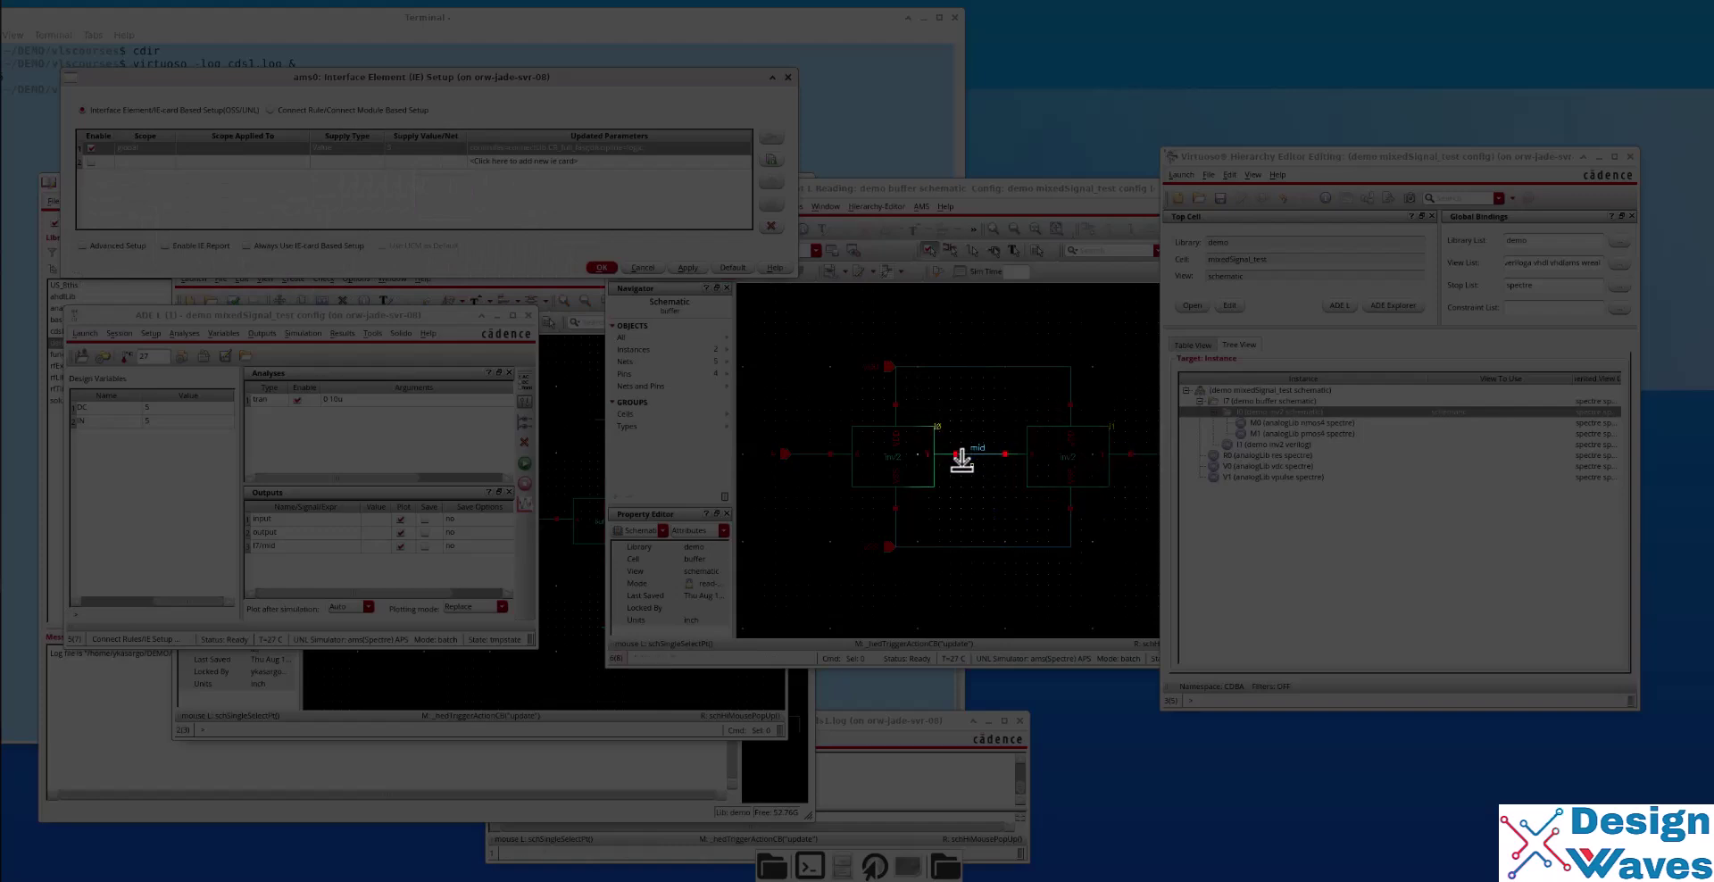
Review the basic and extended parameters in the interface element's advanced setup, hide them again, and accept the setup.
click(82, 246)
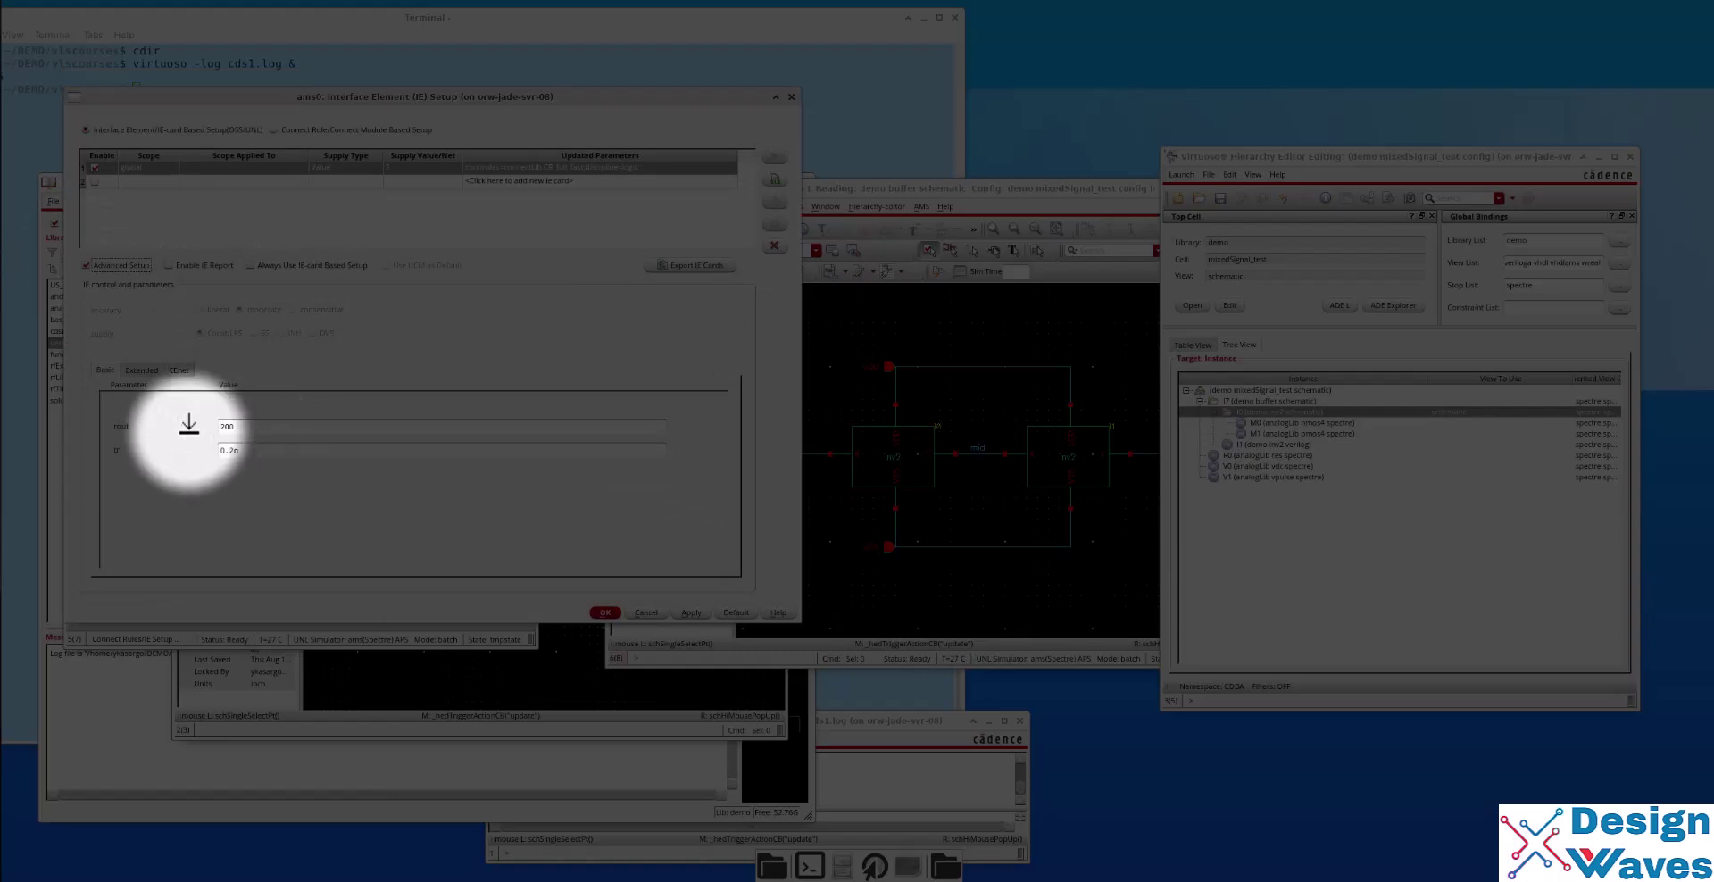
click(140, 367)
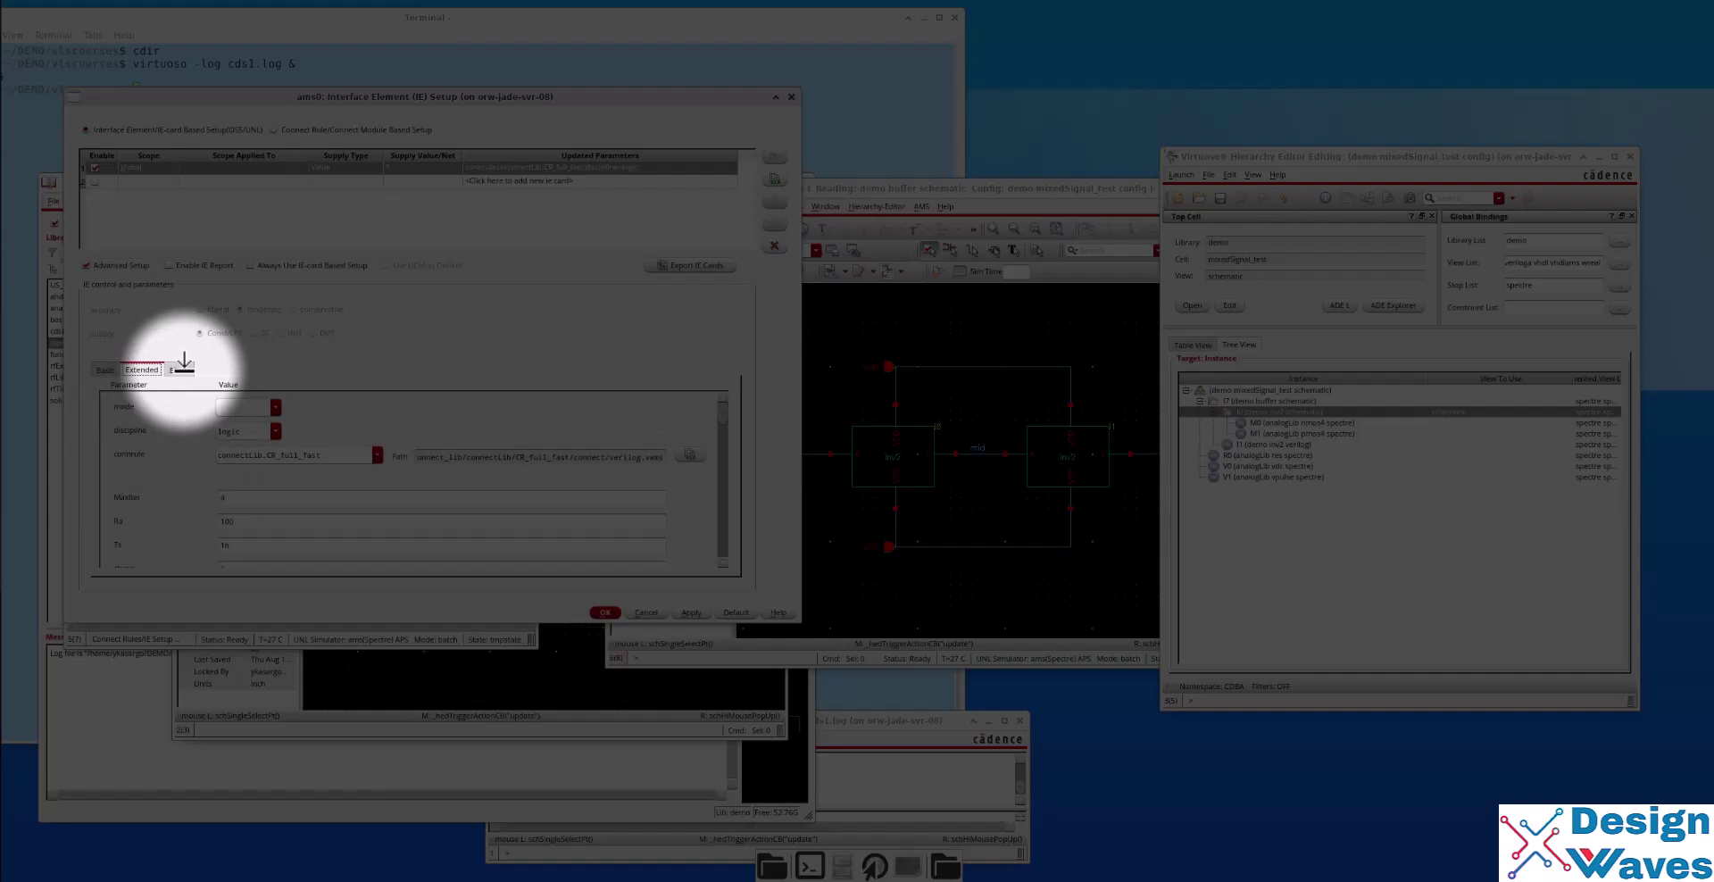
click(105, 369)
click(86, 265)
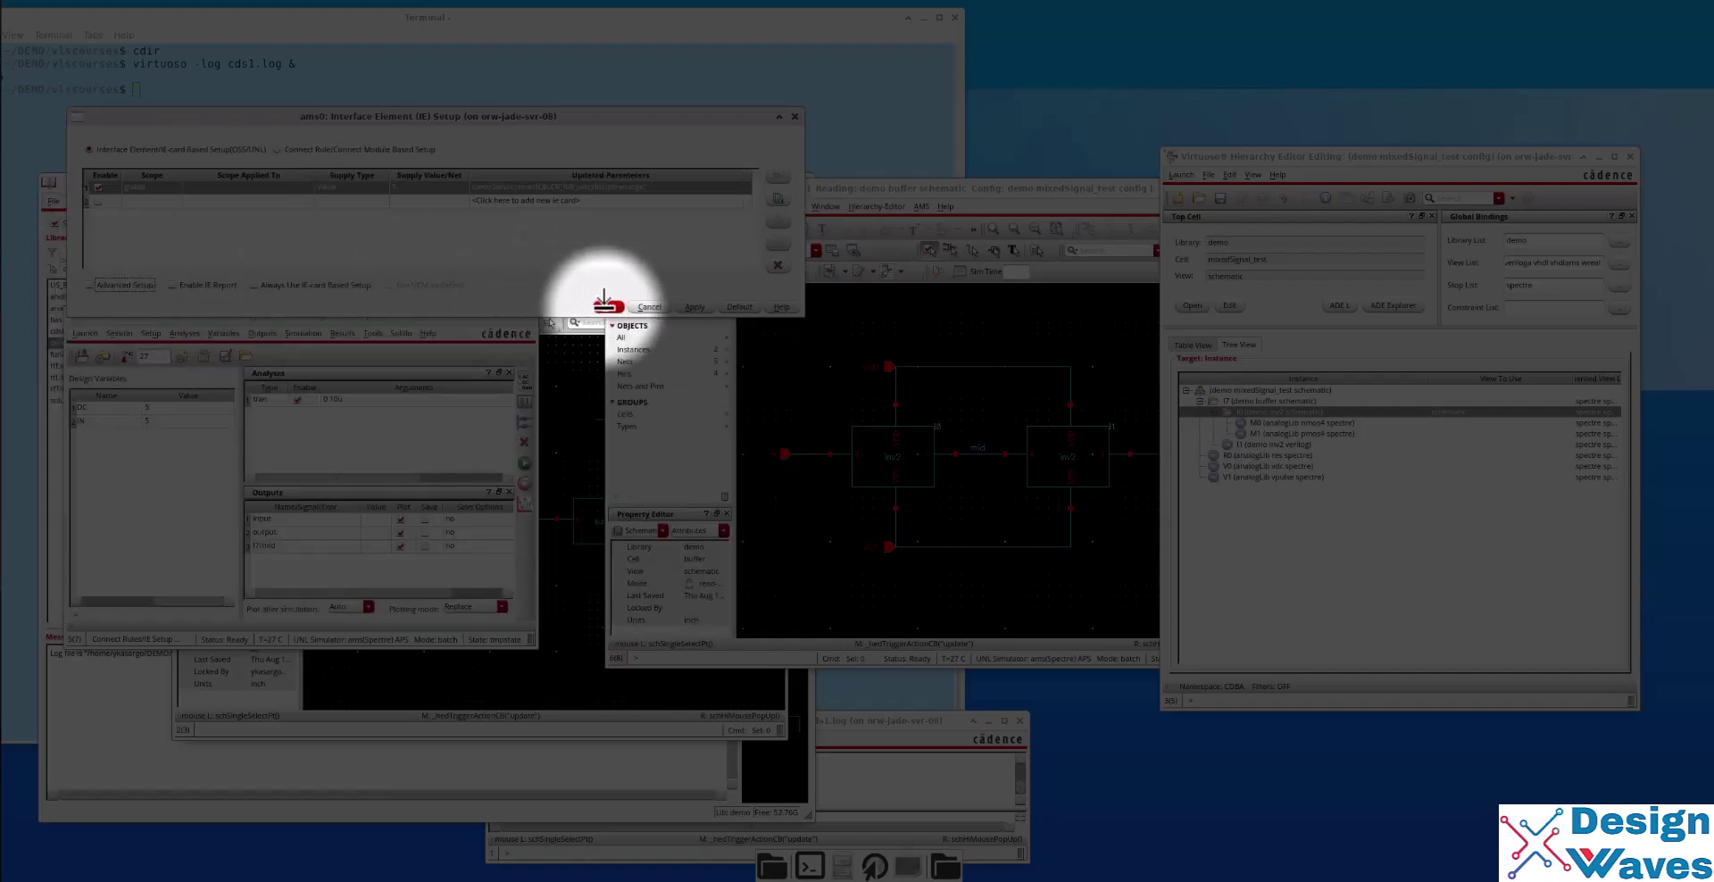
click(607, 305)
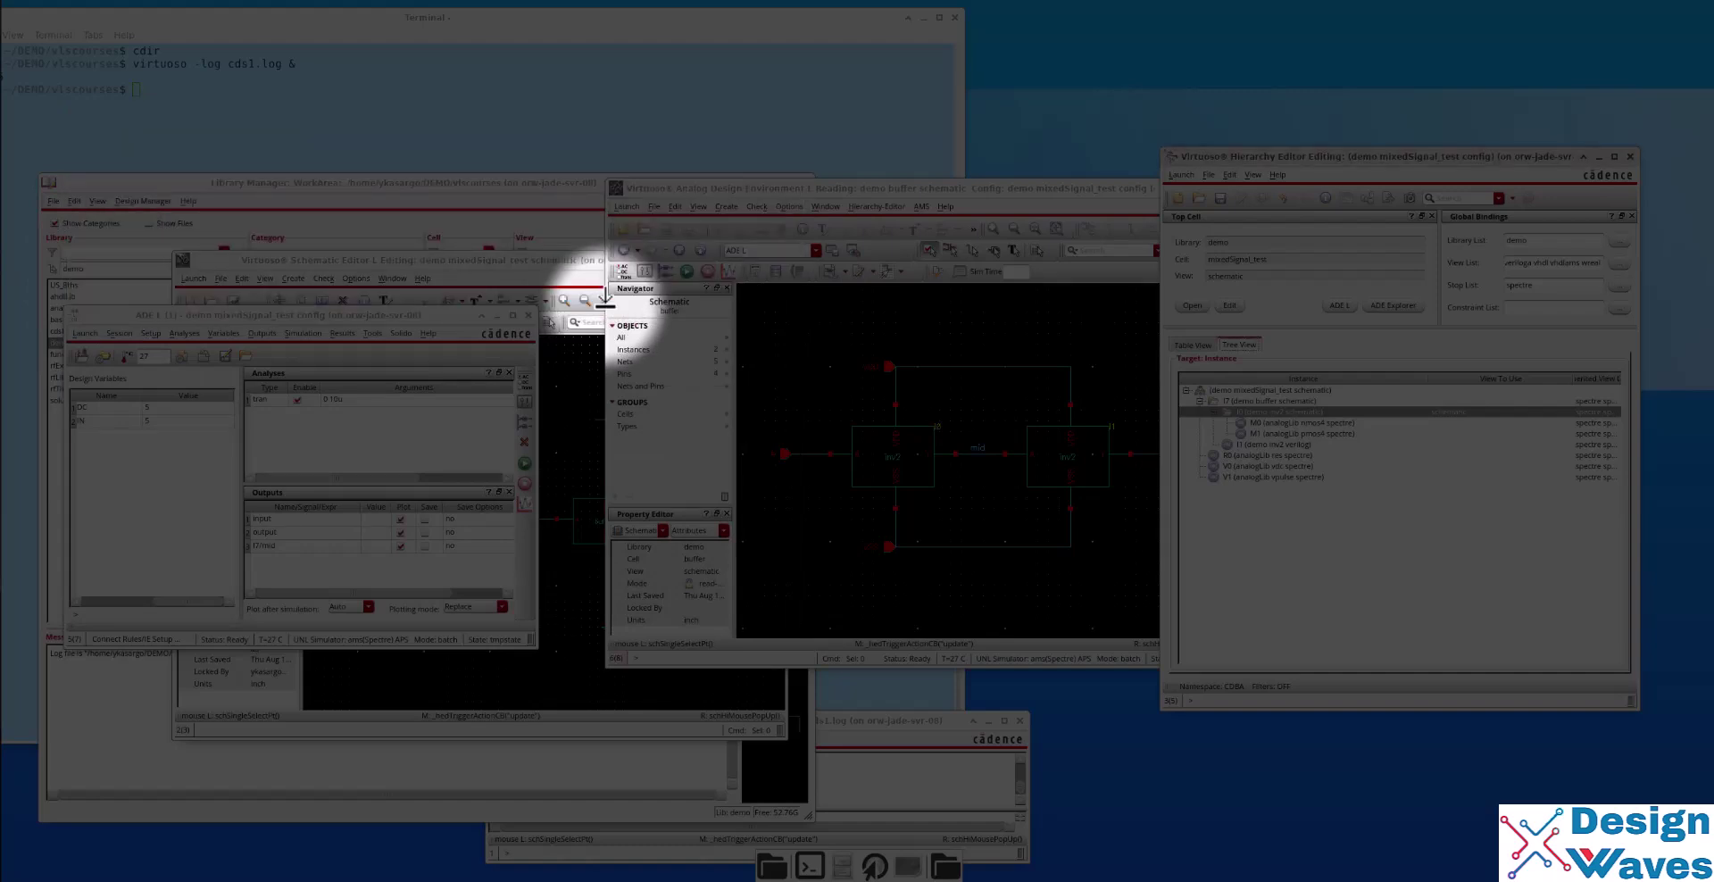
Check that ams is the chosen simulator in the Simulator/Directory/Host settings and accept them.
click(304, 333)
mouse_move(151, 333)
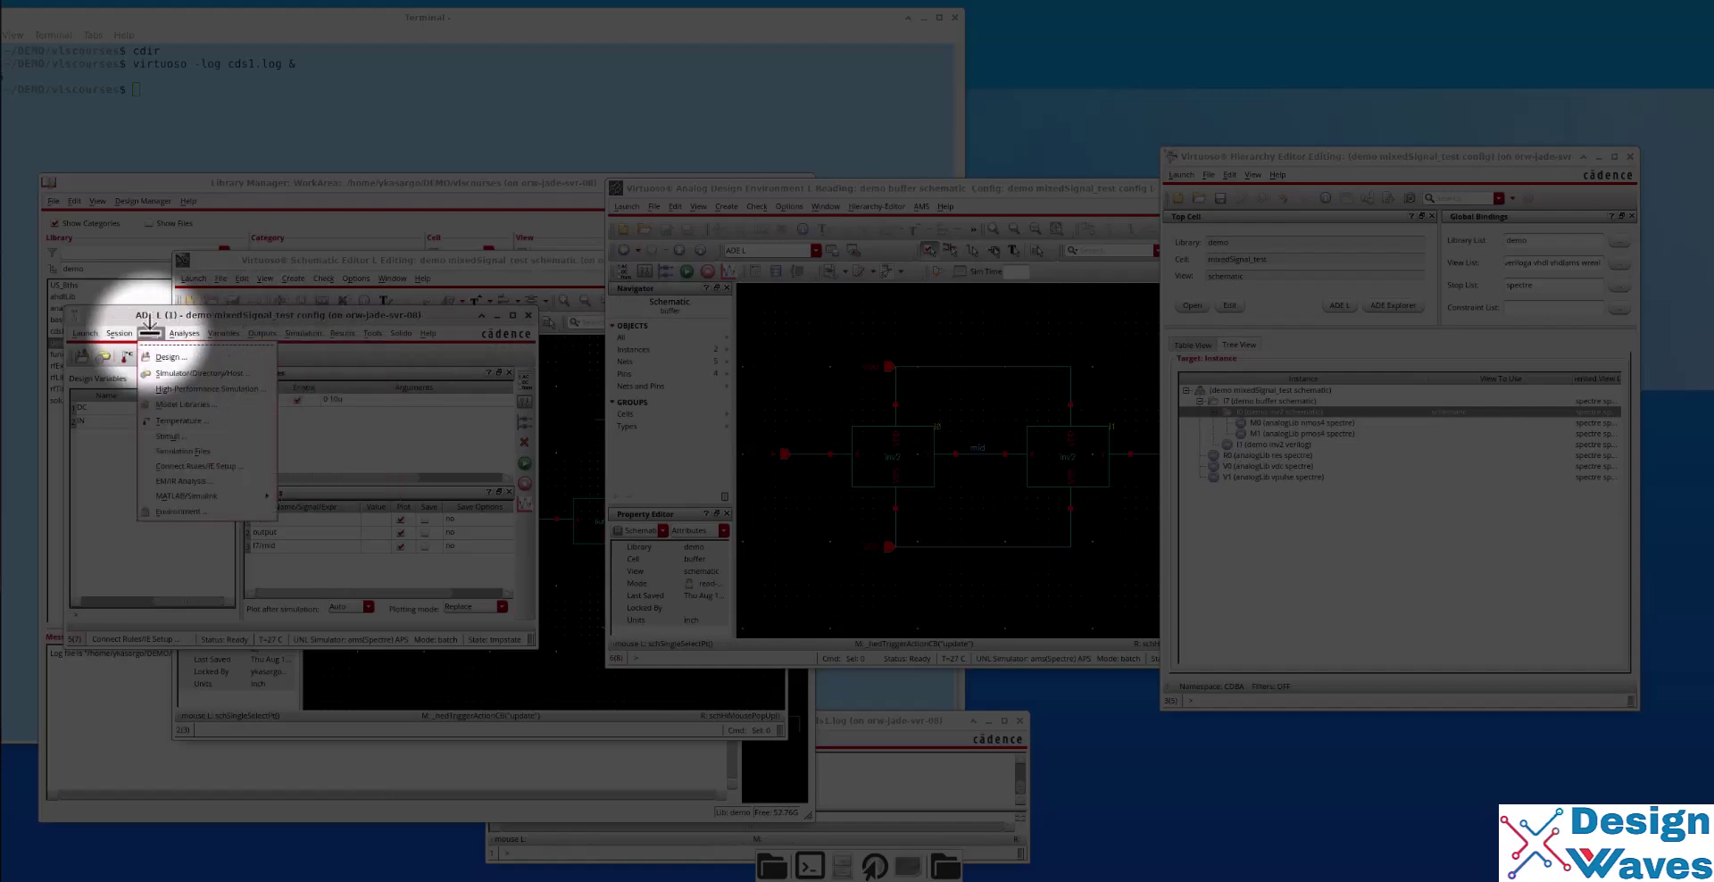
click(160, 372)
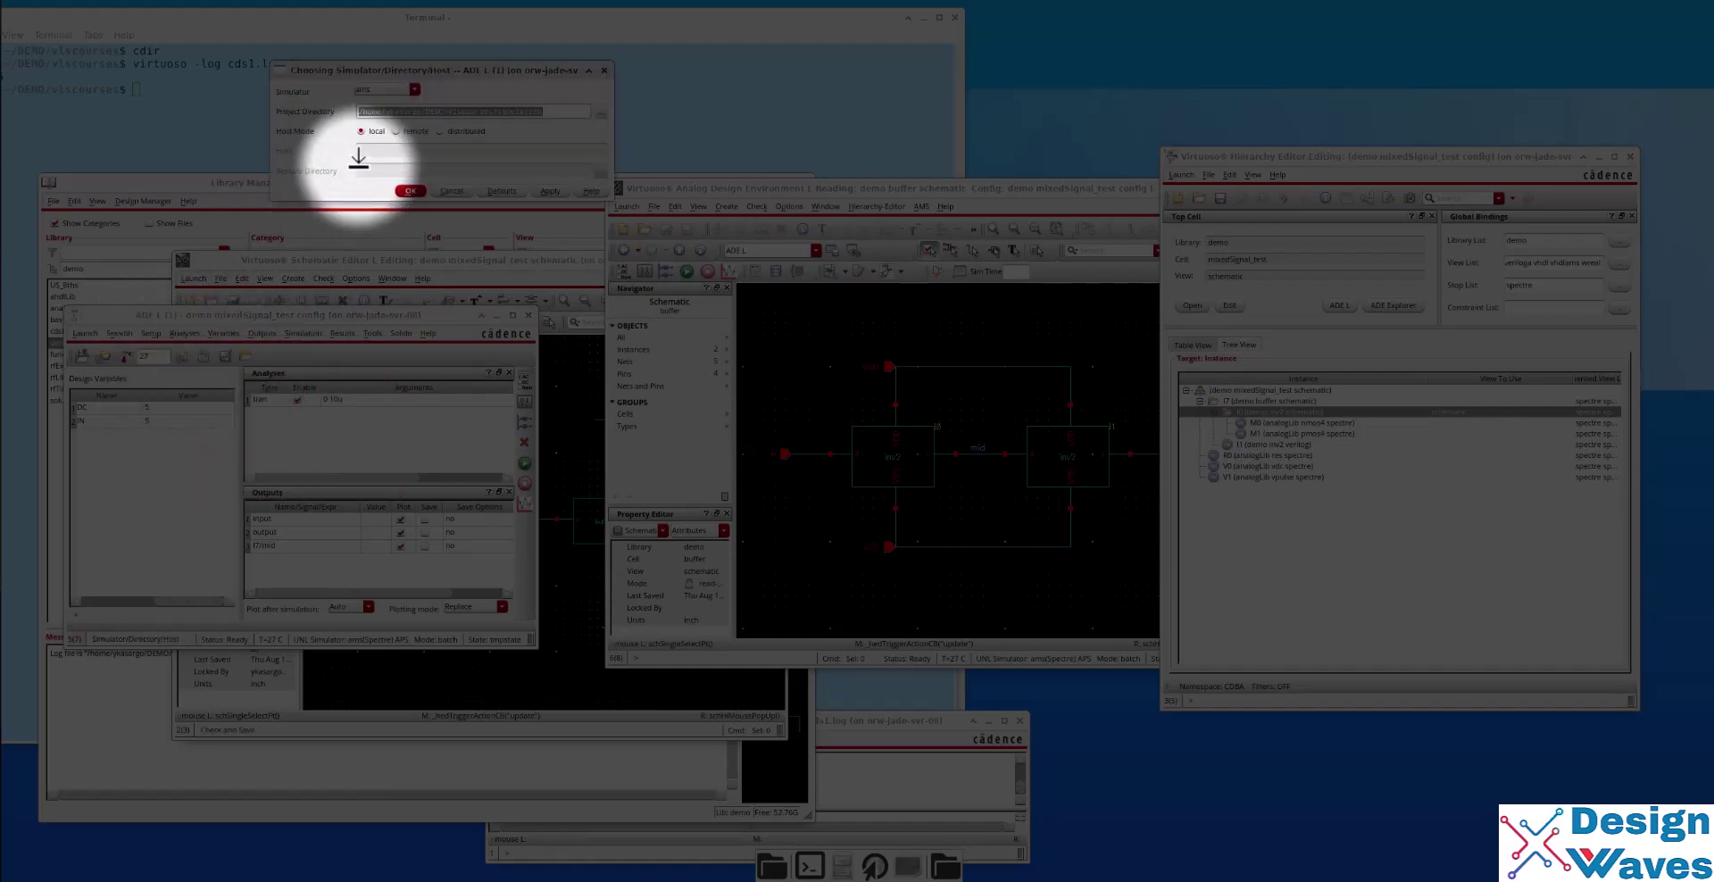
click(414, 89)
click(414, 88)
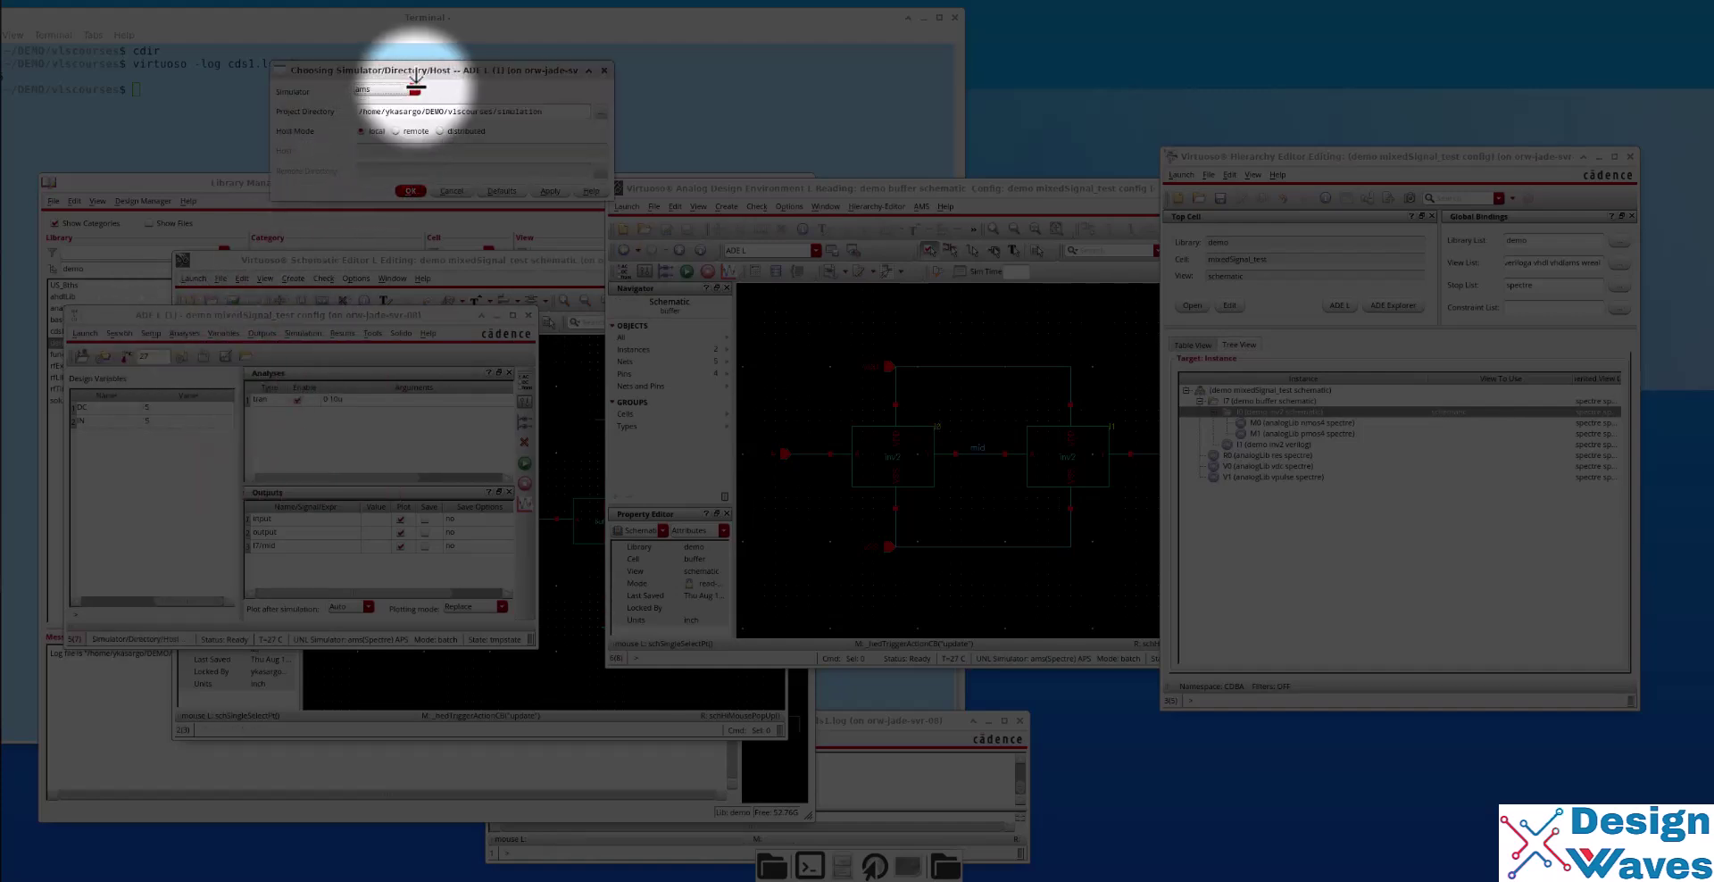
click(411, 190)
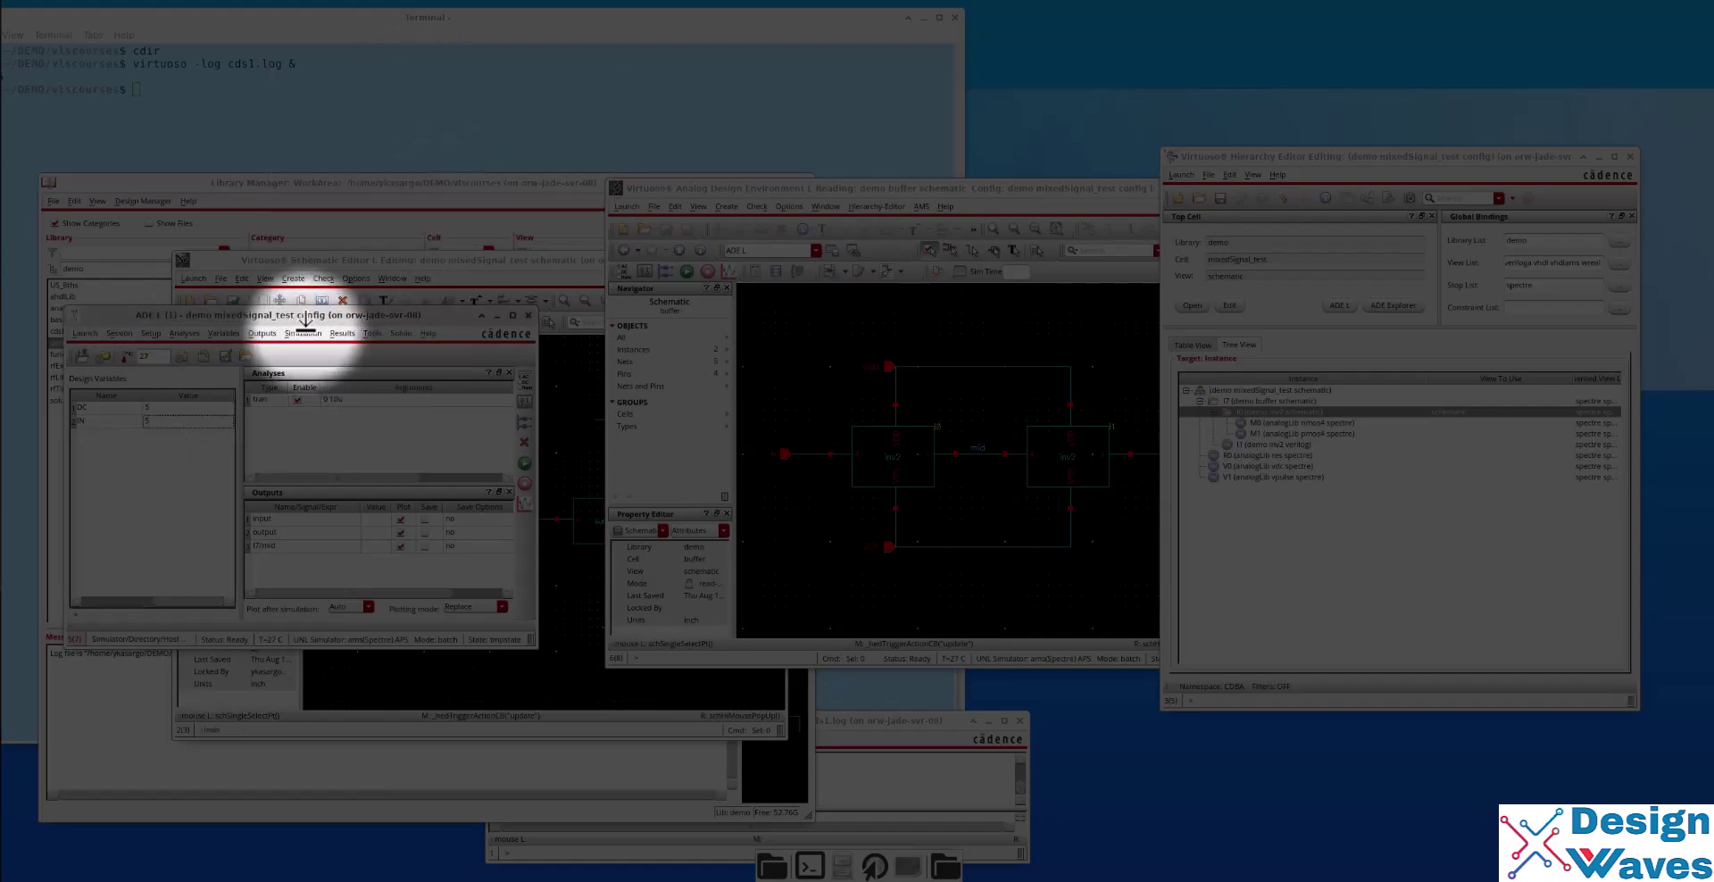
Generate the simulation netlist for the mixedSignal_test config and bring the Virtuoso log window forward to check the messages.
click(304, 333)
mouse_move(313, 463)
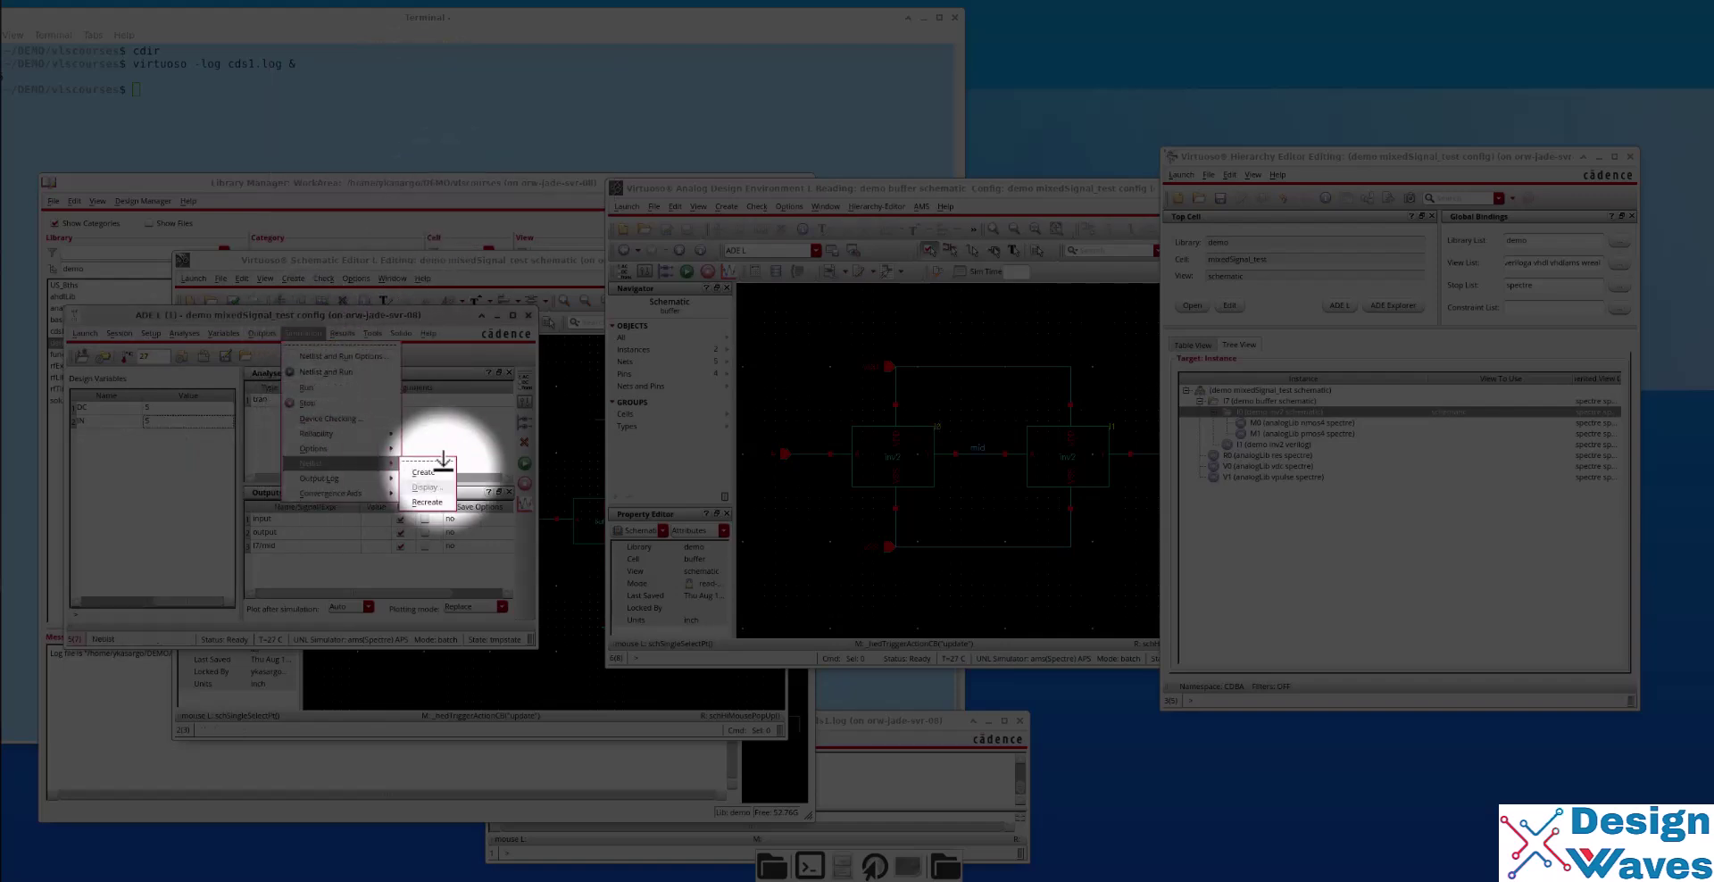
click(428, 491)
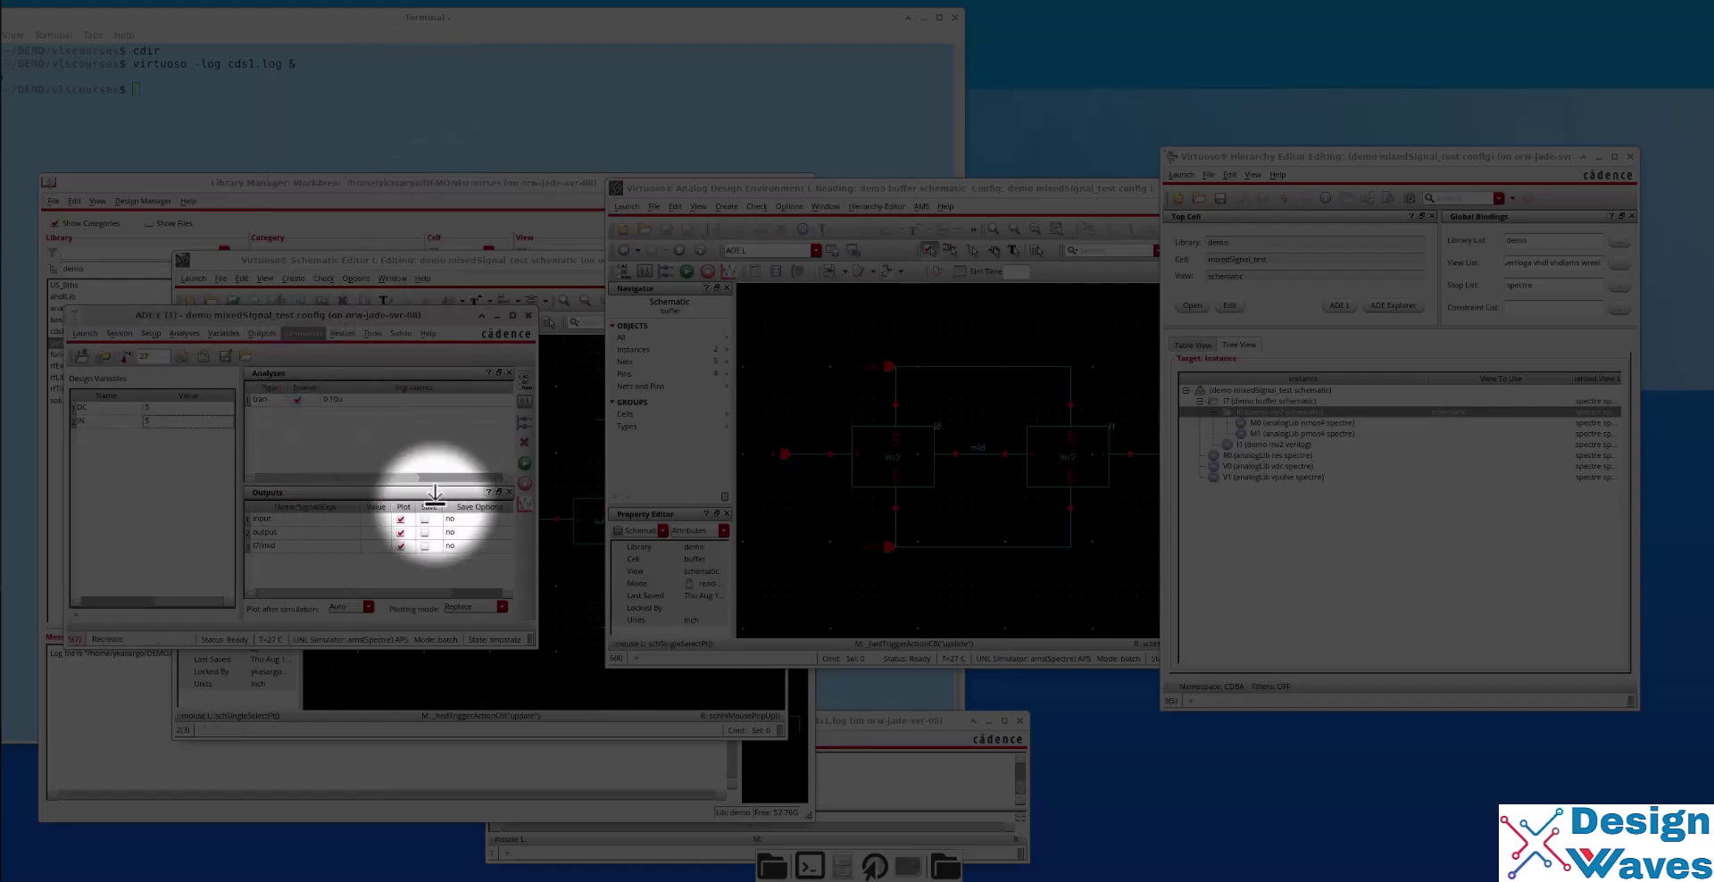
click(884, 717)
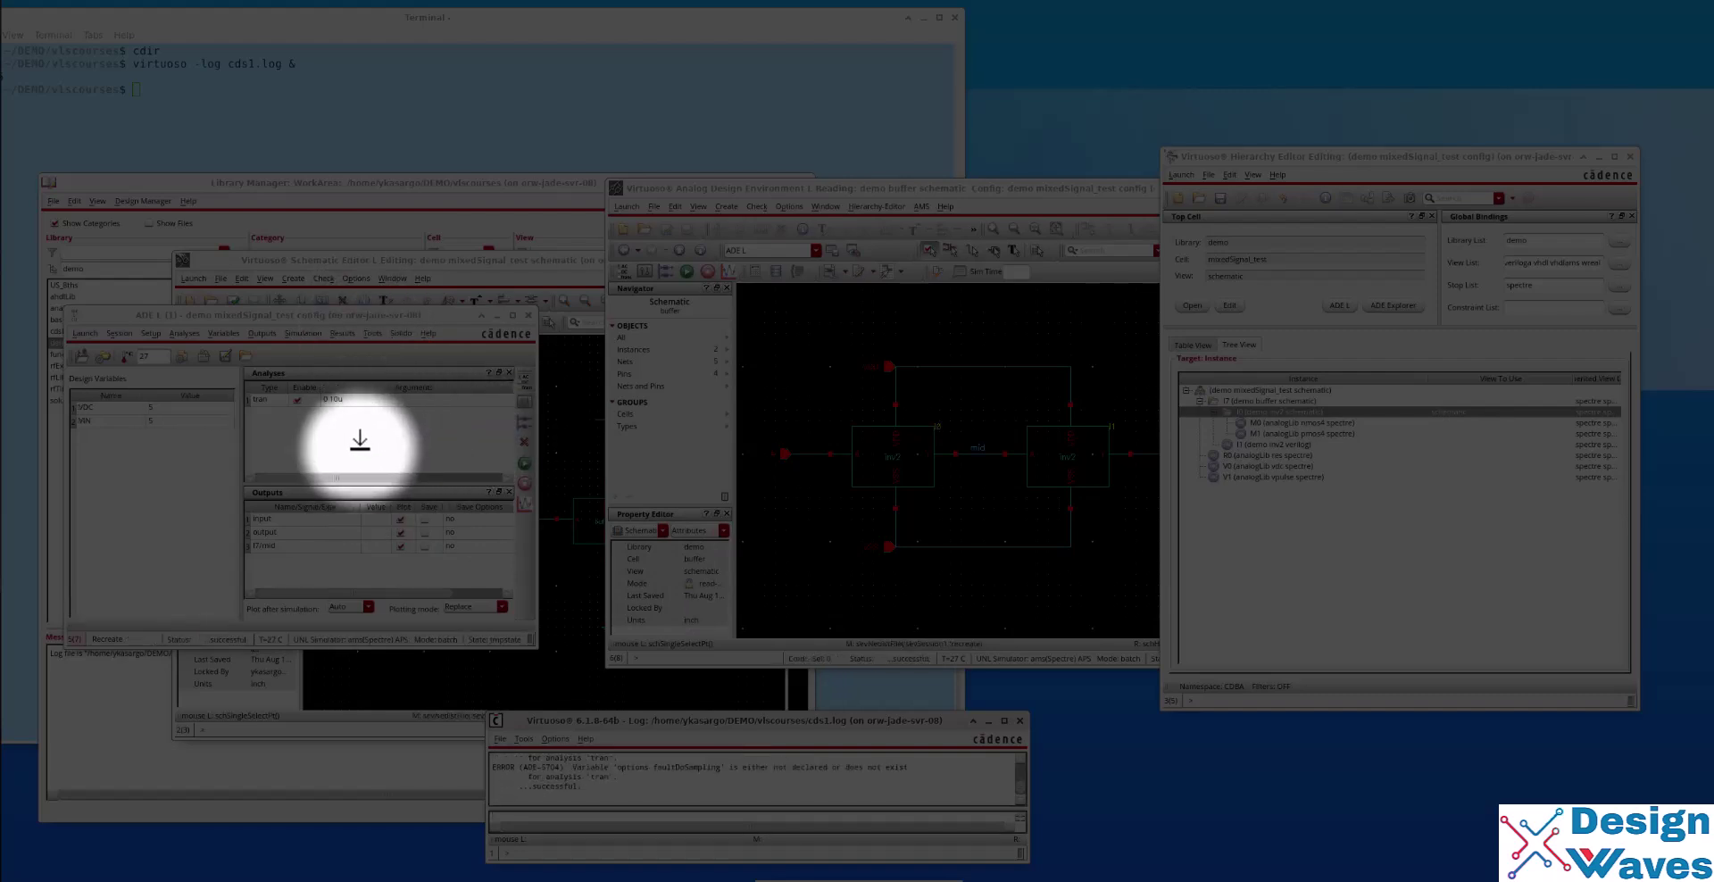
Display the generated netlist and enlarge and reposition its window for reading.
click(303, 333)
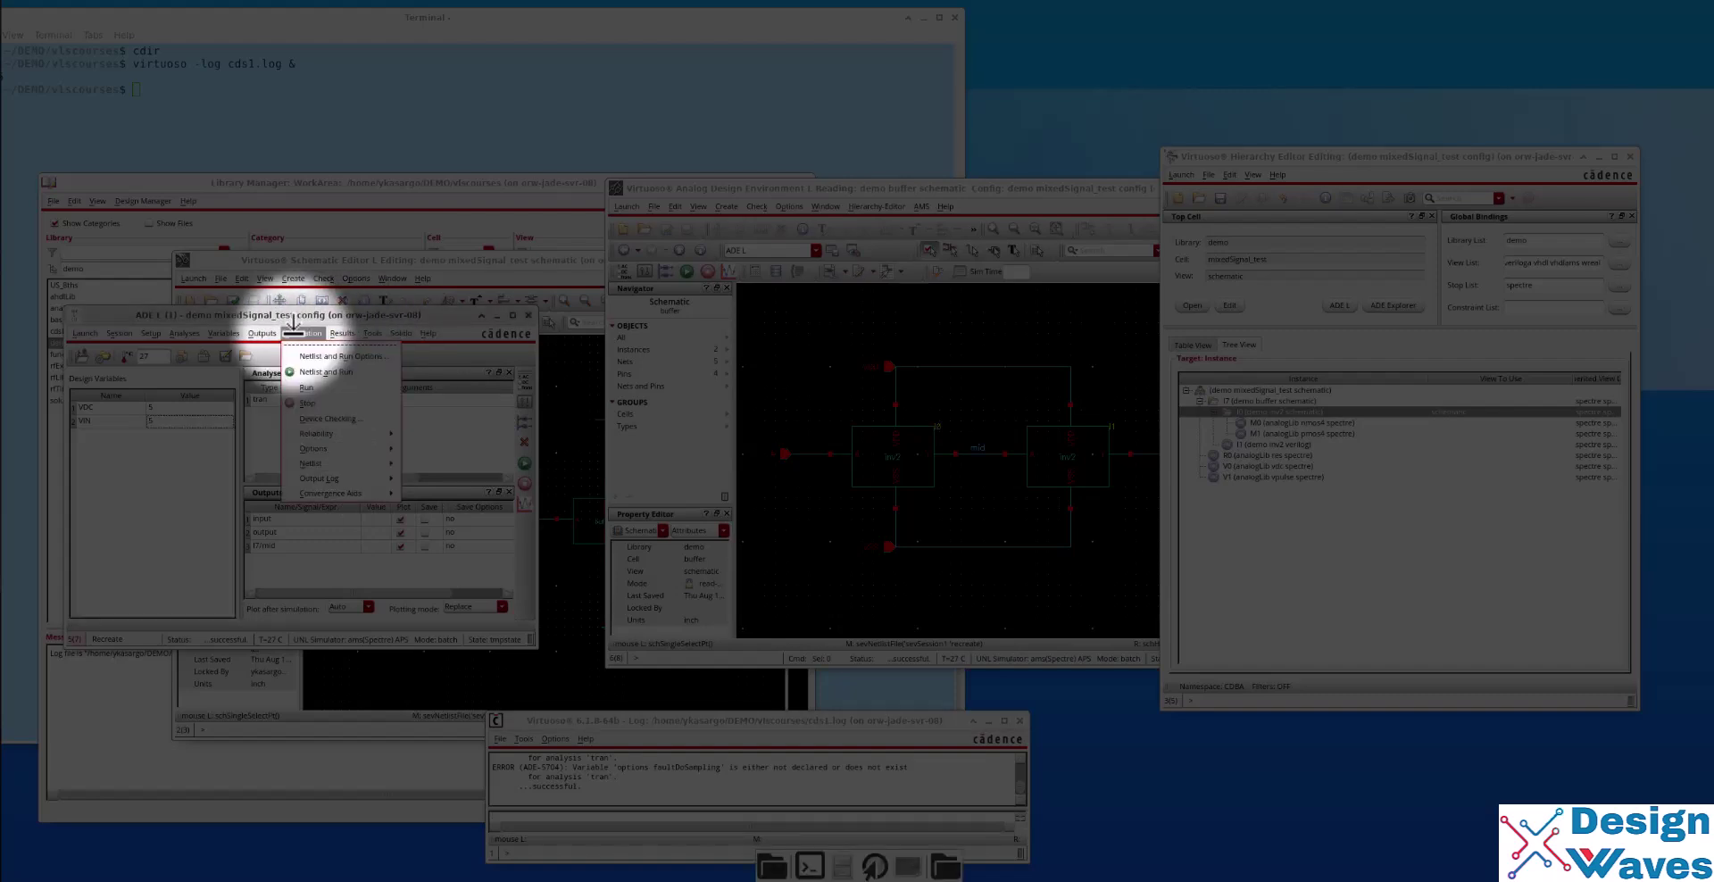
mouse_move(313, 464)
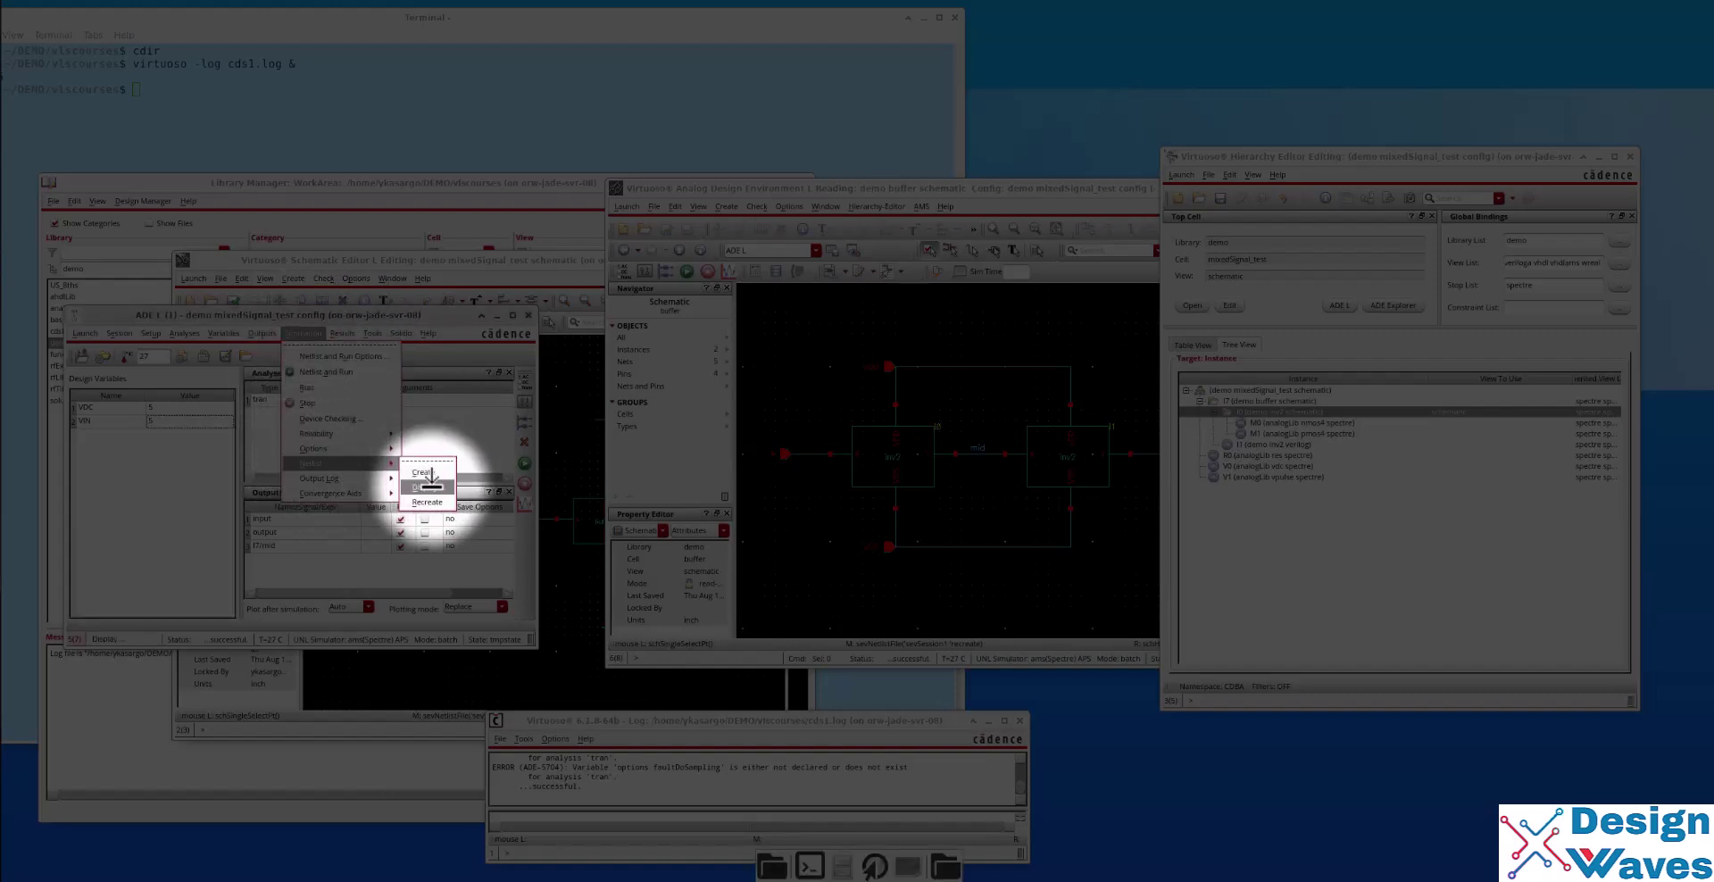
click(432, 478)
drag(222, 375, 459, 80)
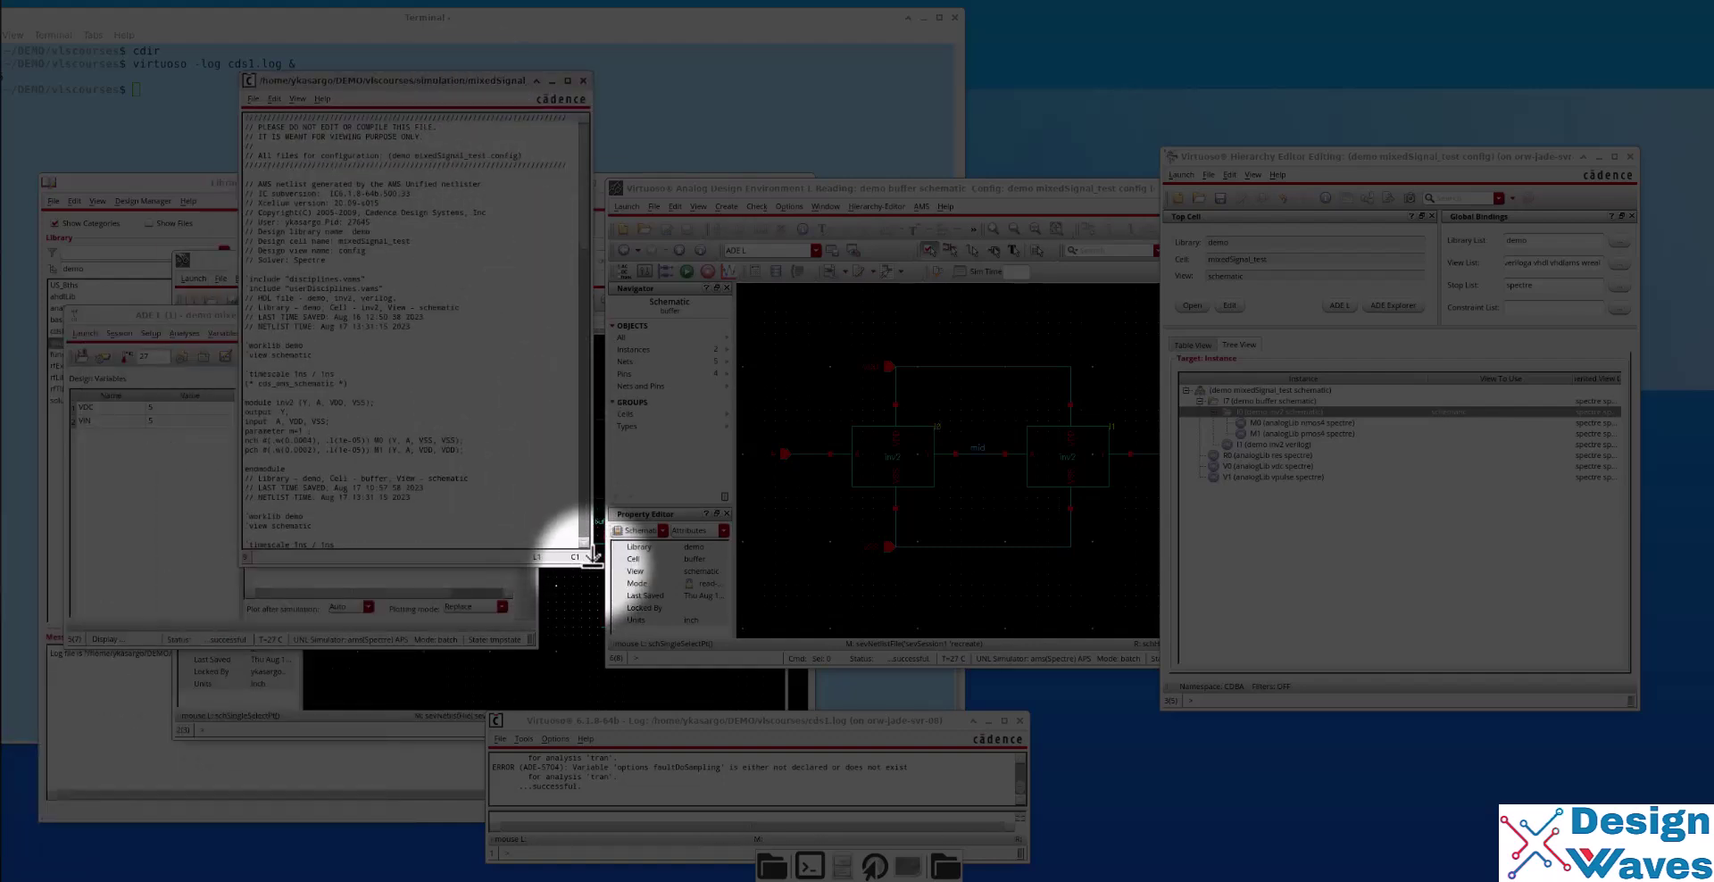
drag(592, 555, 681, 791)
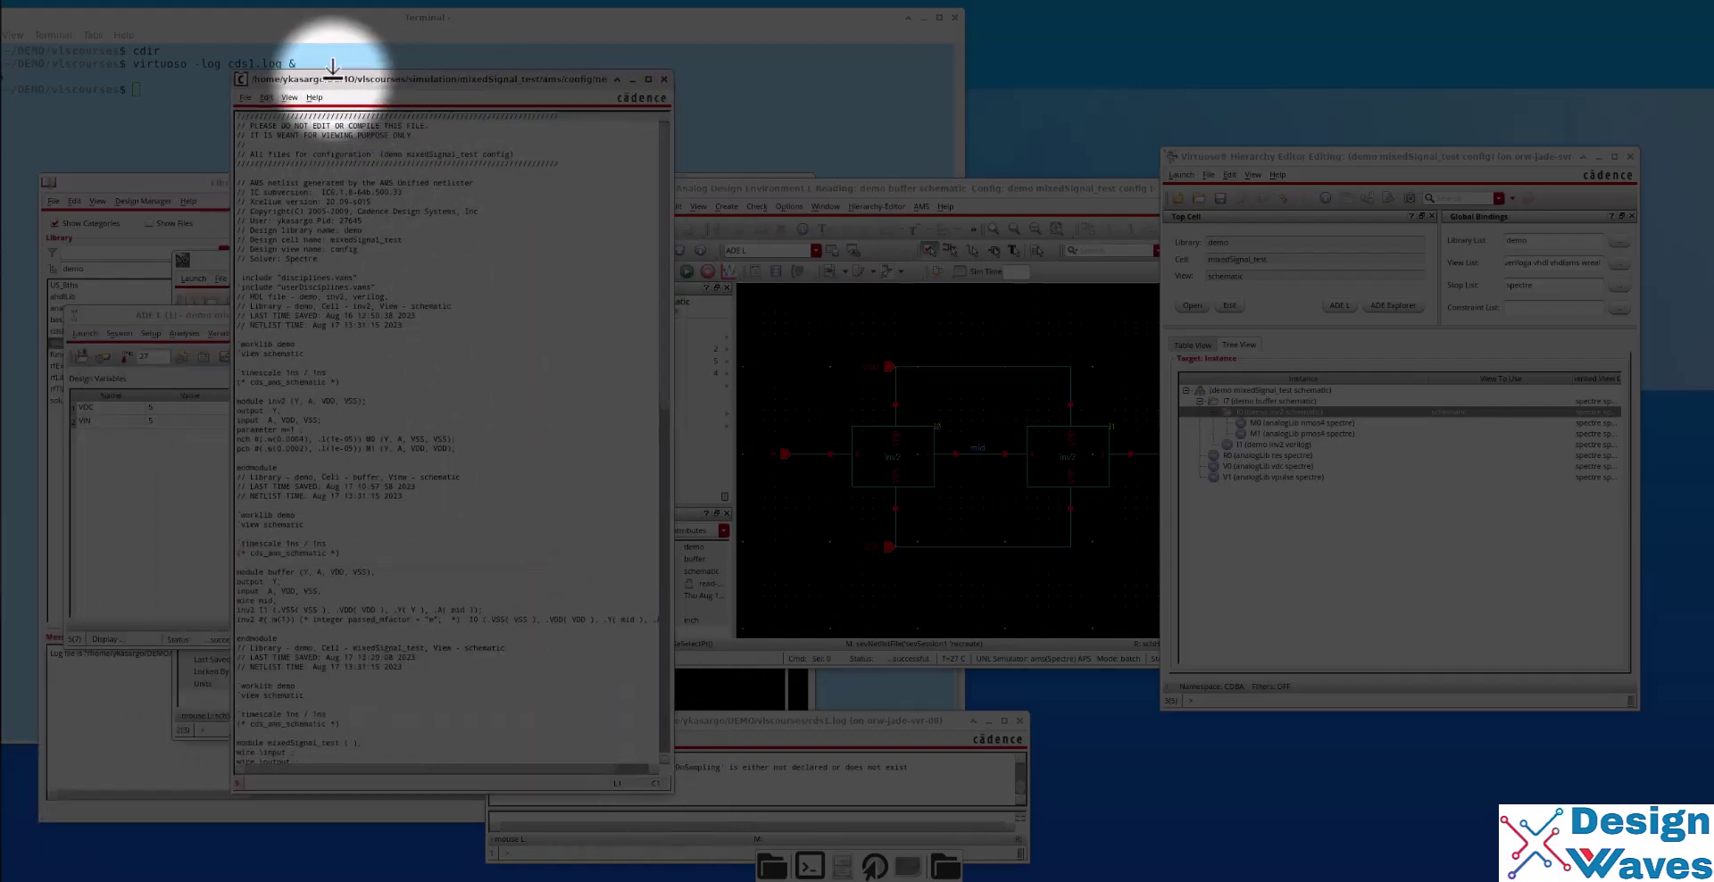
drag(332, 68, 284, 59)
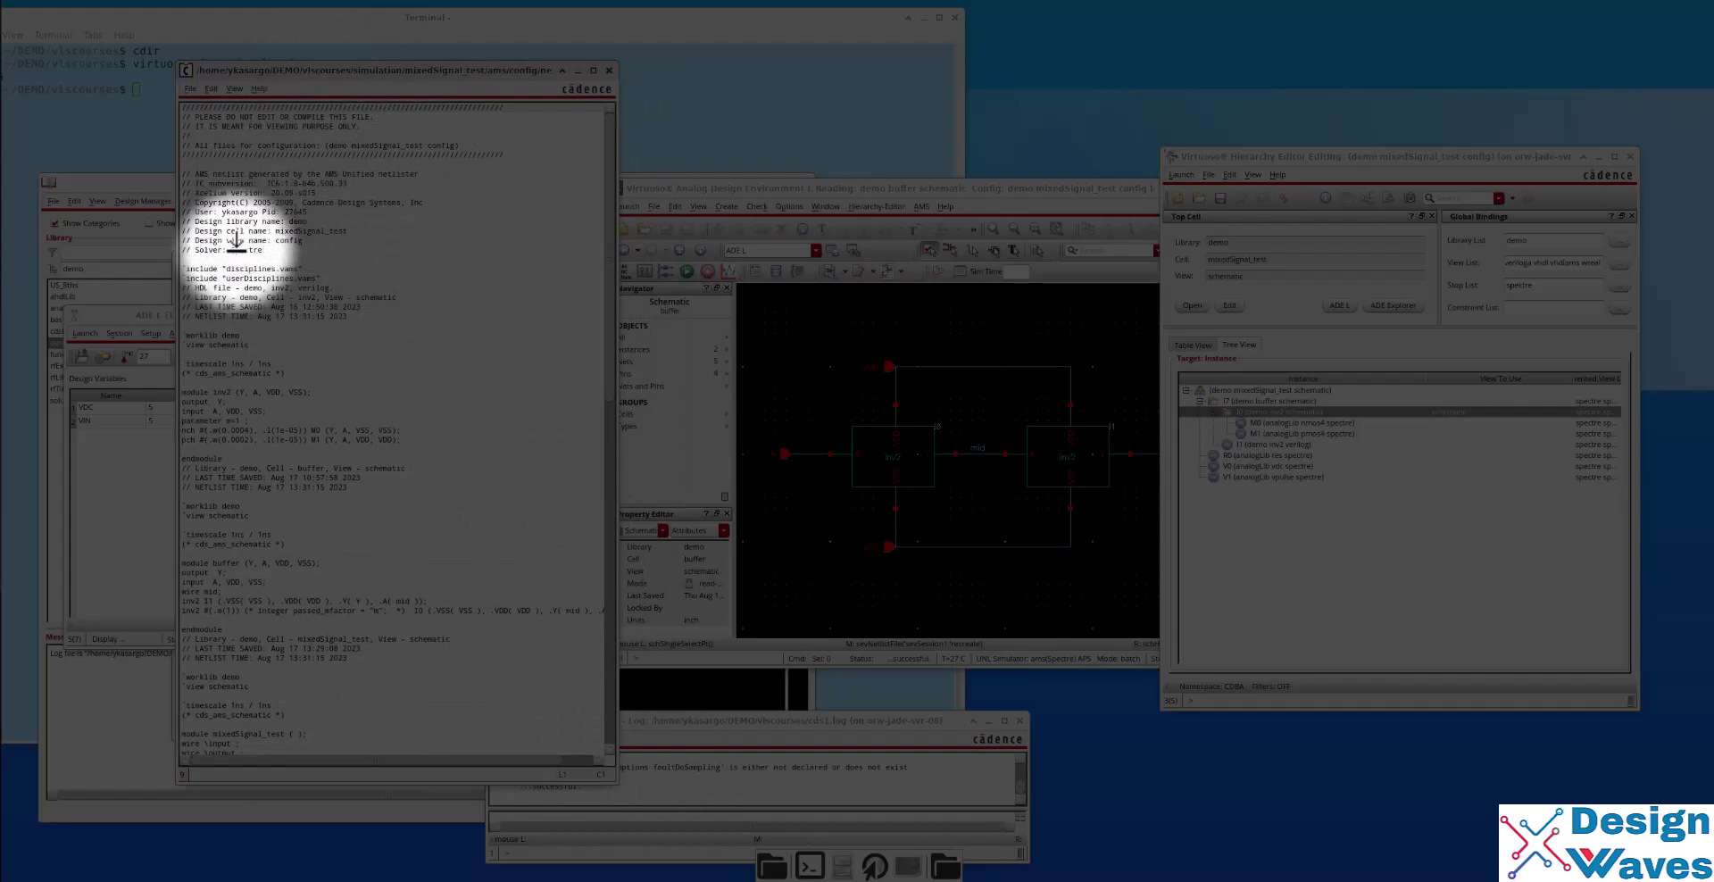
Read through the netlist's inverter, buffer and mixedSignal_test modules, global signals, design variables and simulation control section, and close the netlist.
scroll(361, 428, down, 3)
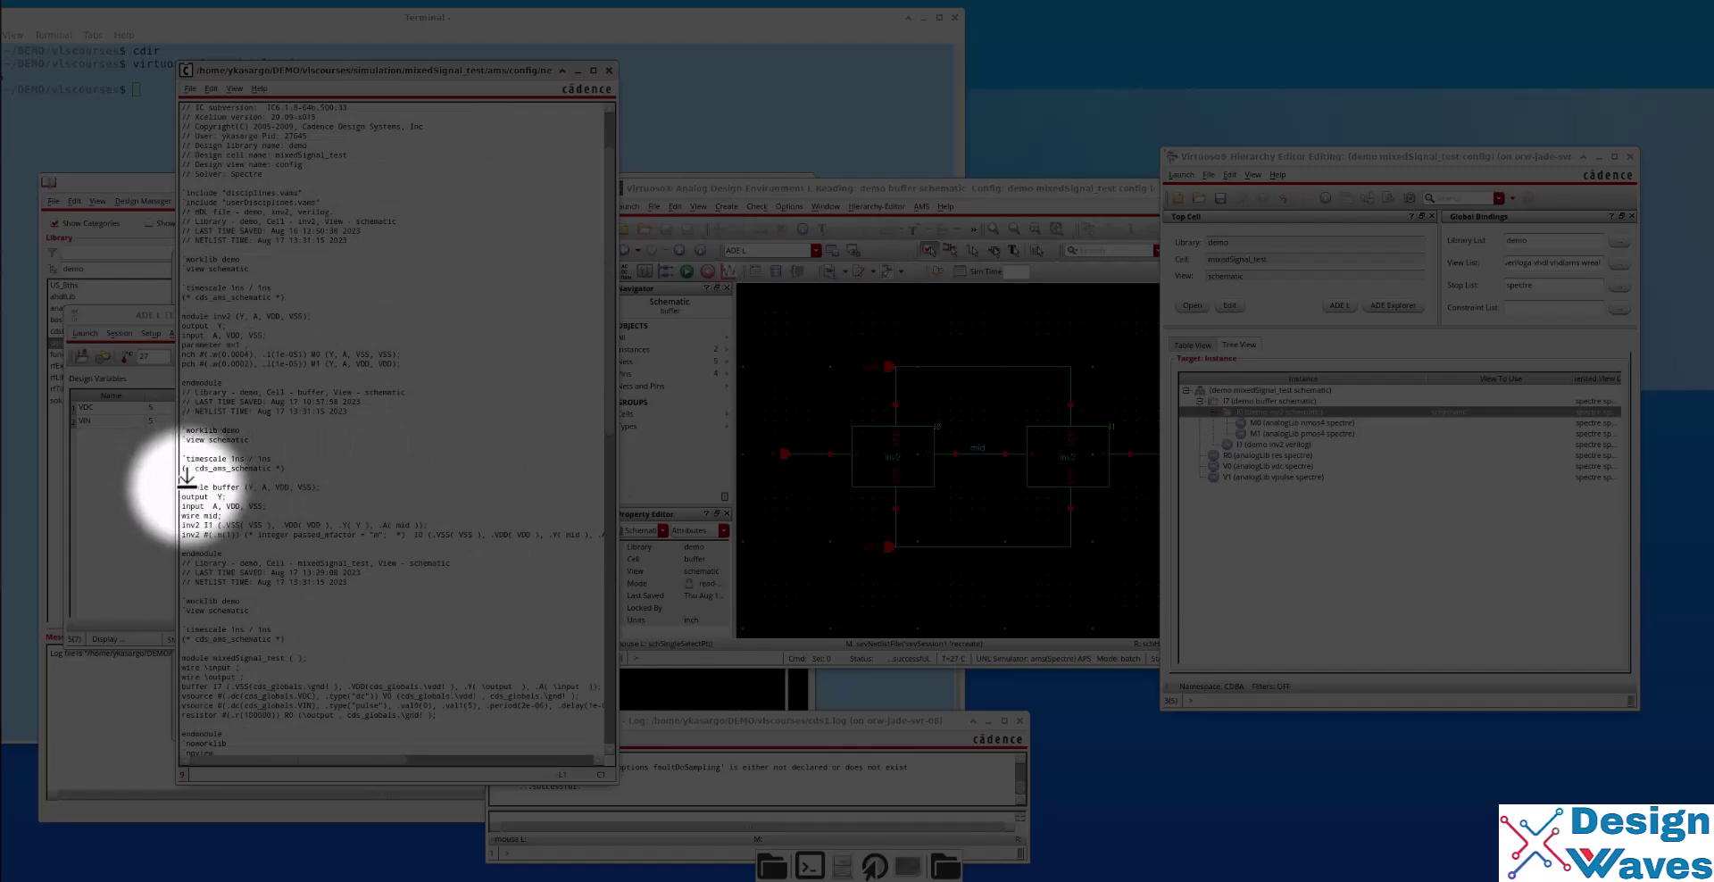
click(241, 573)
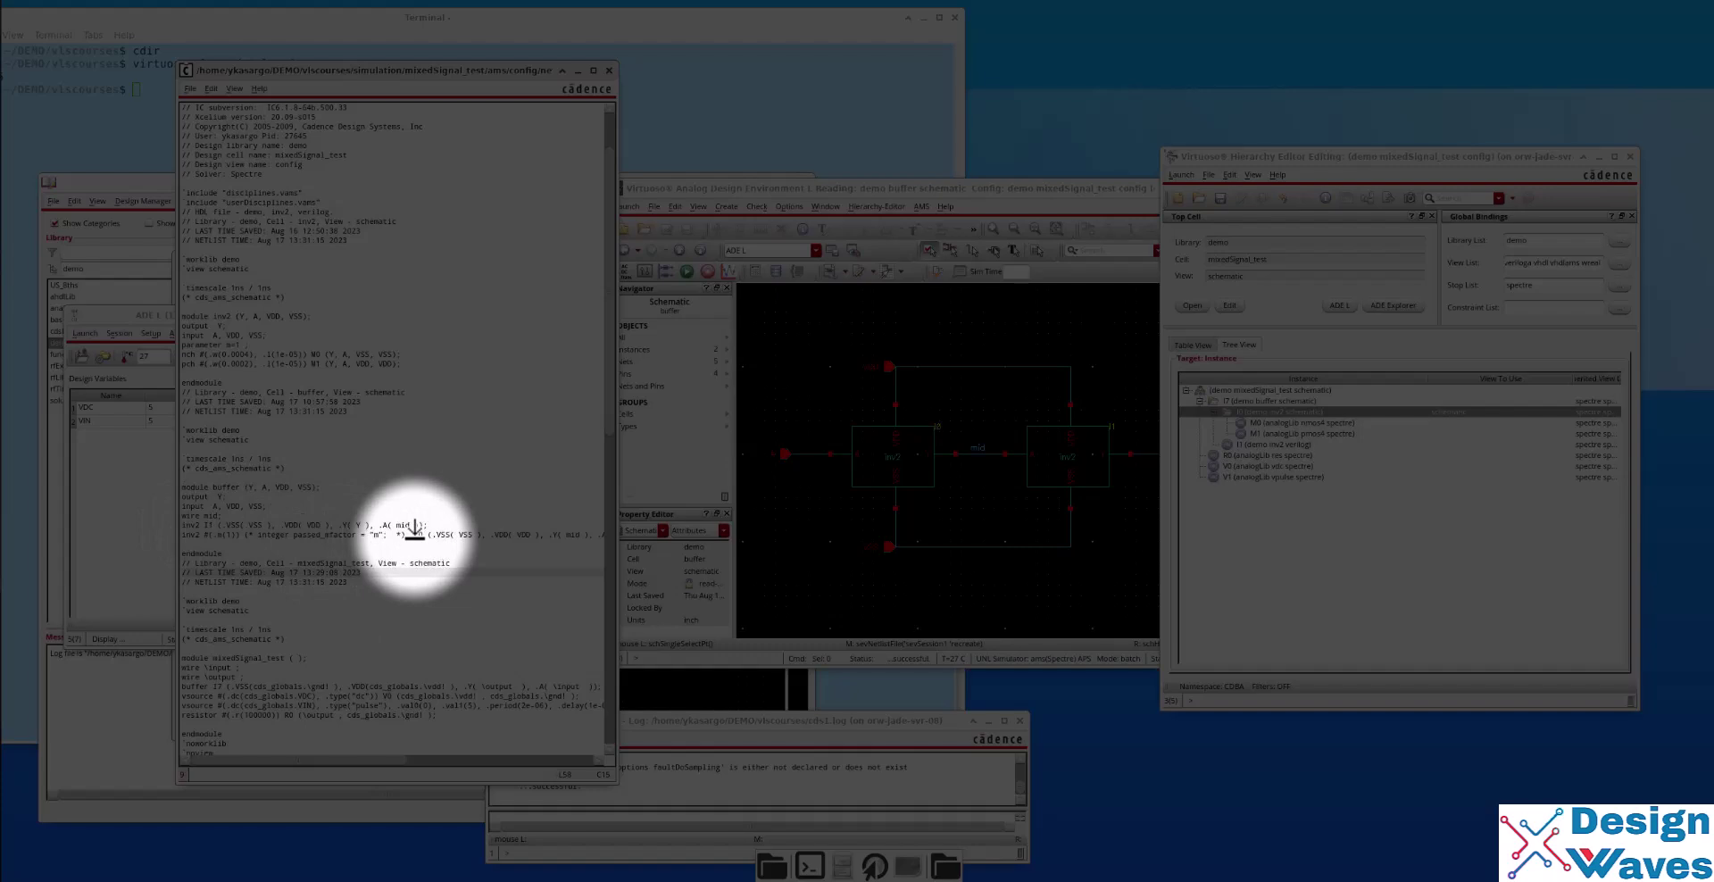
drag(287, 758, 159, 692)
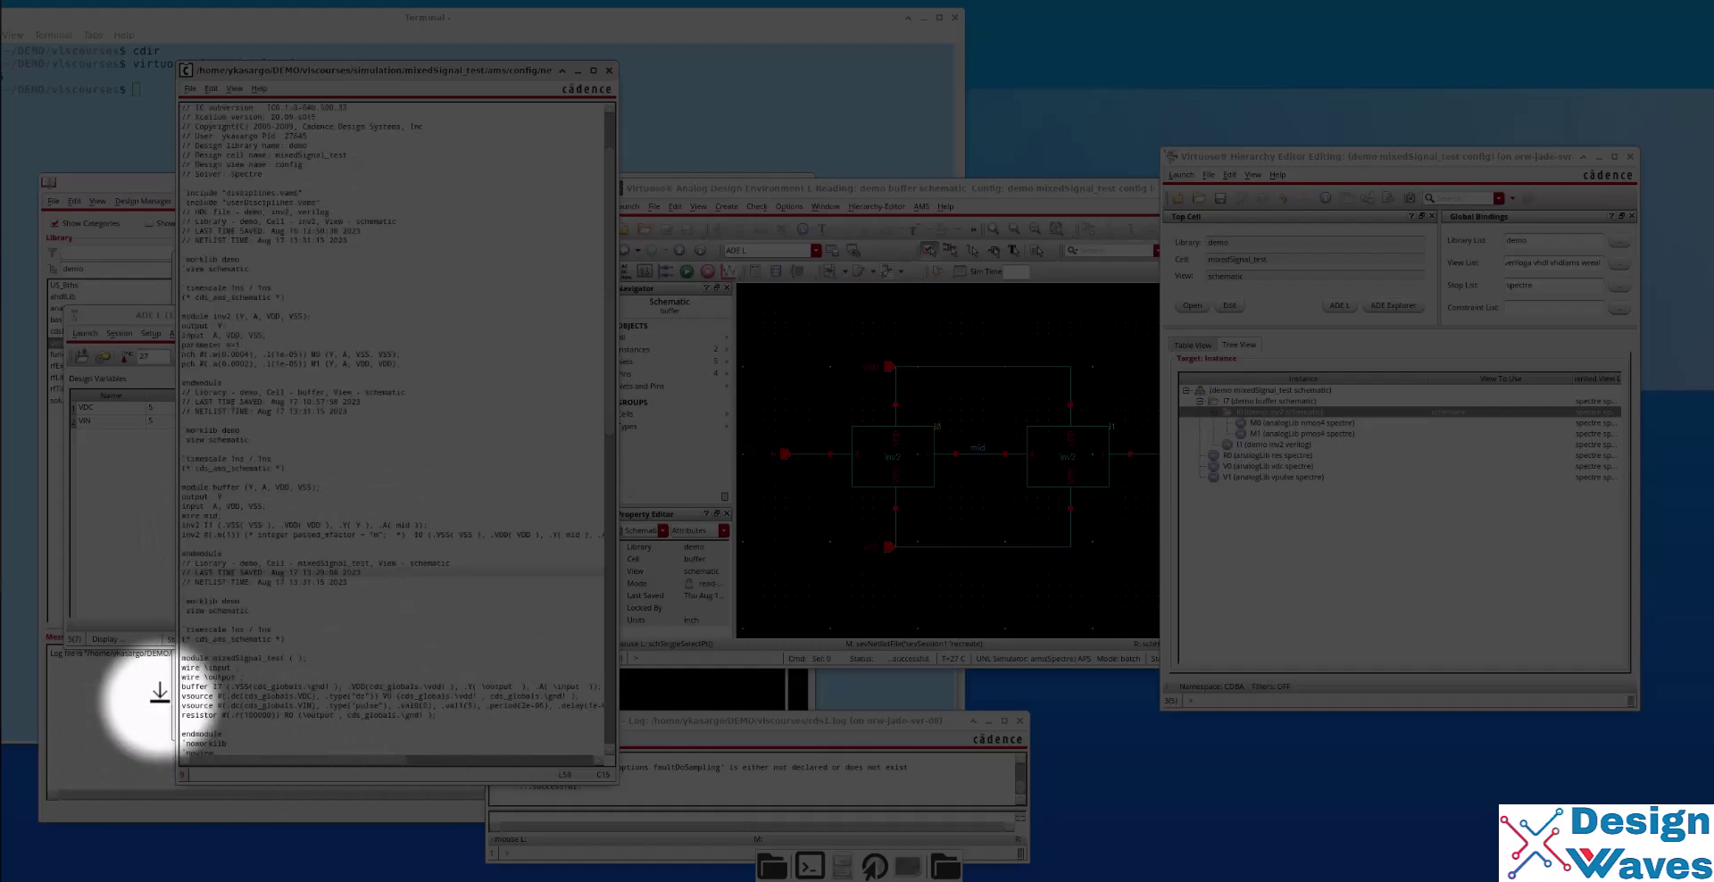
scroll(270, 533, down, 5)
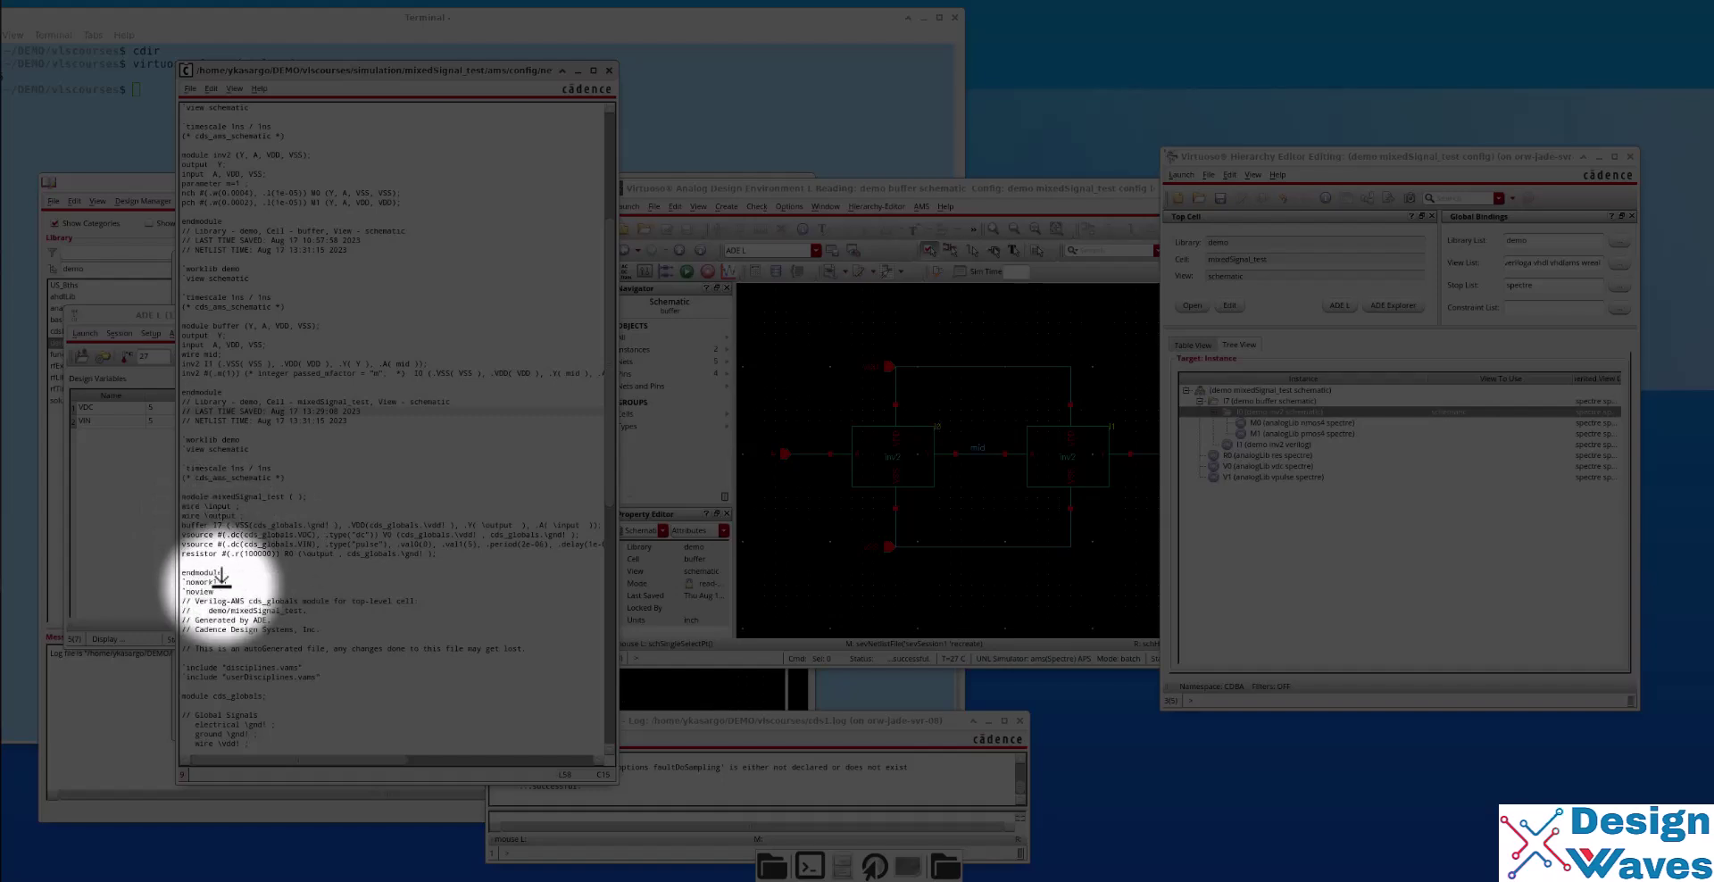
scroll(219, 579, down, 6)
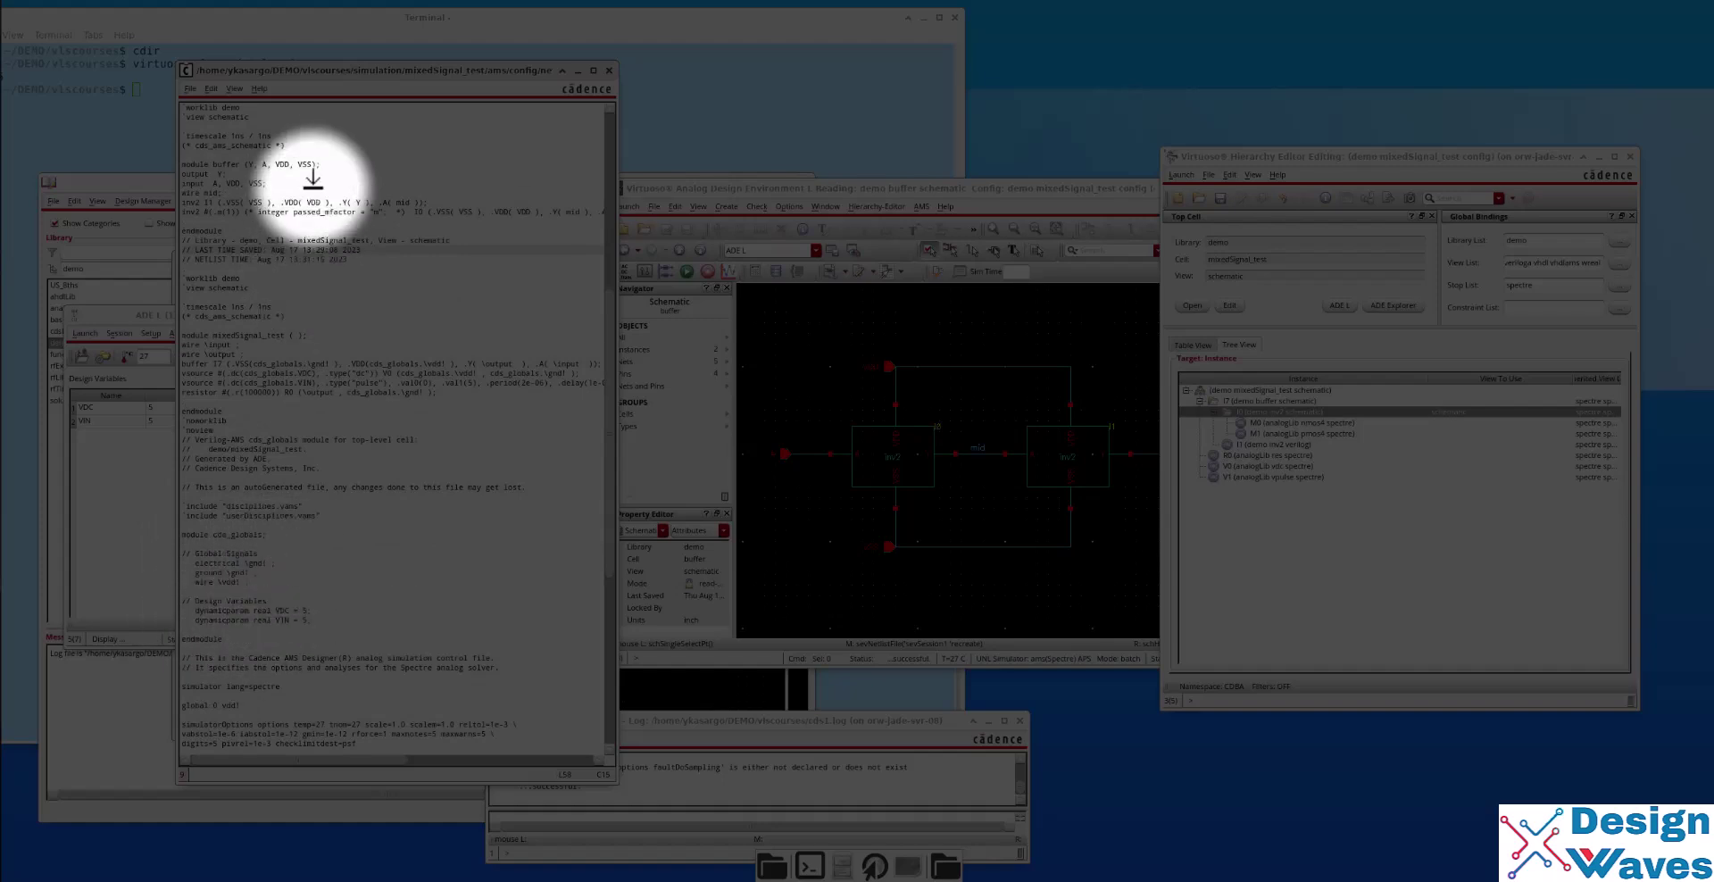
drag(323, 67, 711, 55)
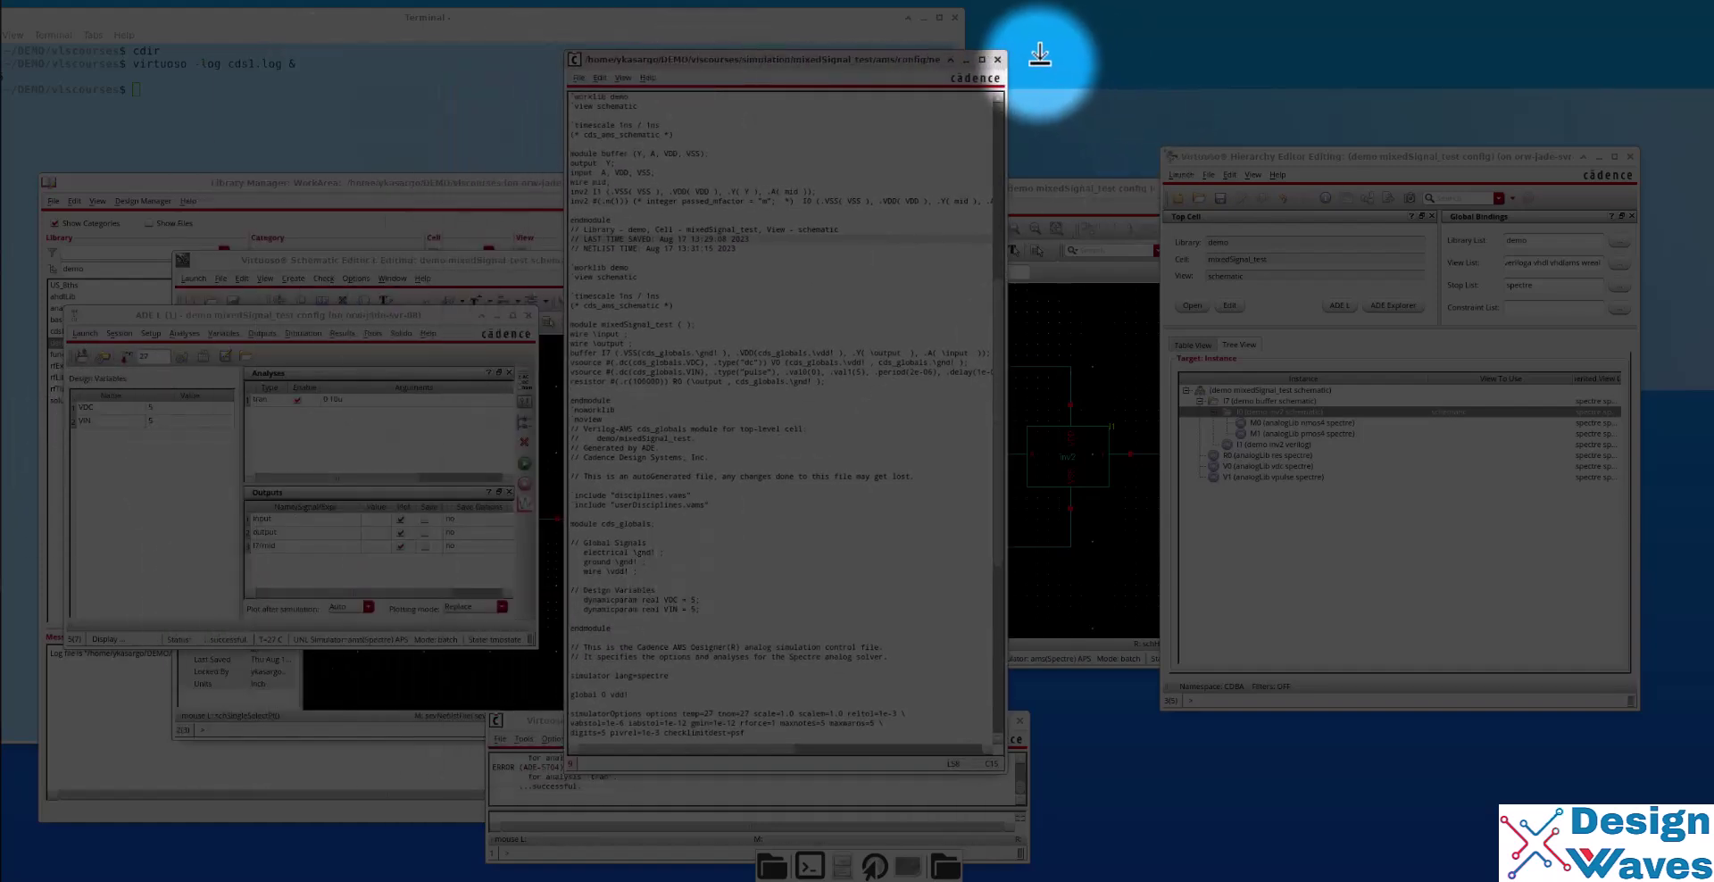
click(999, 59)
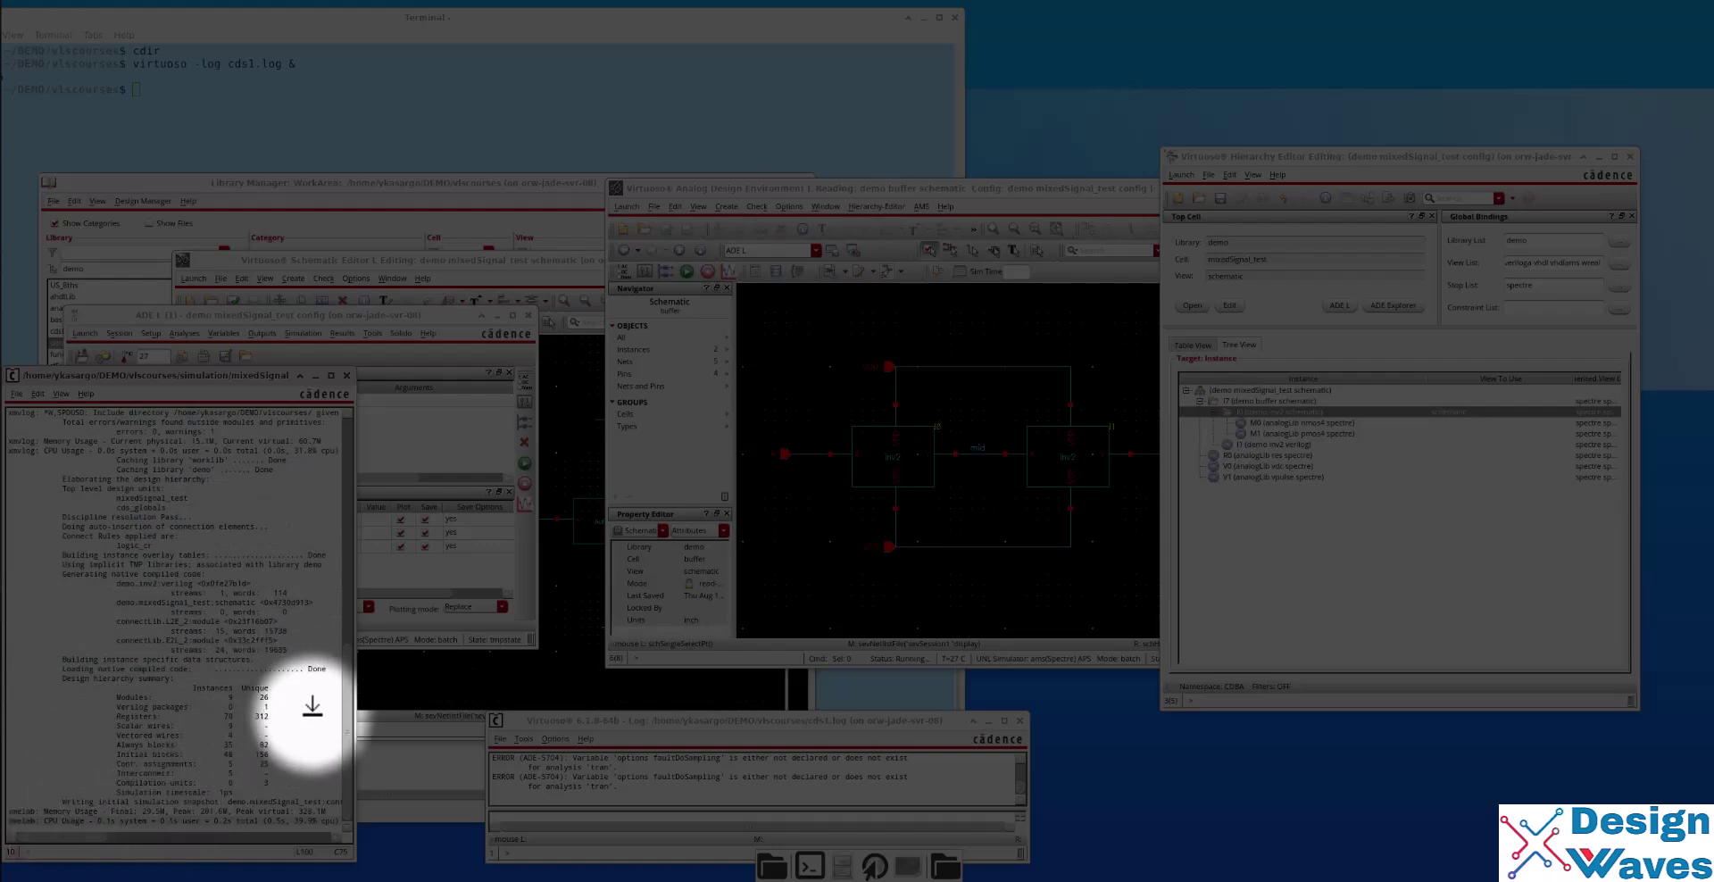
Widen the simulation output log to read its messages and close it.
drag(355, 728, 553, 714)
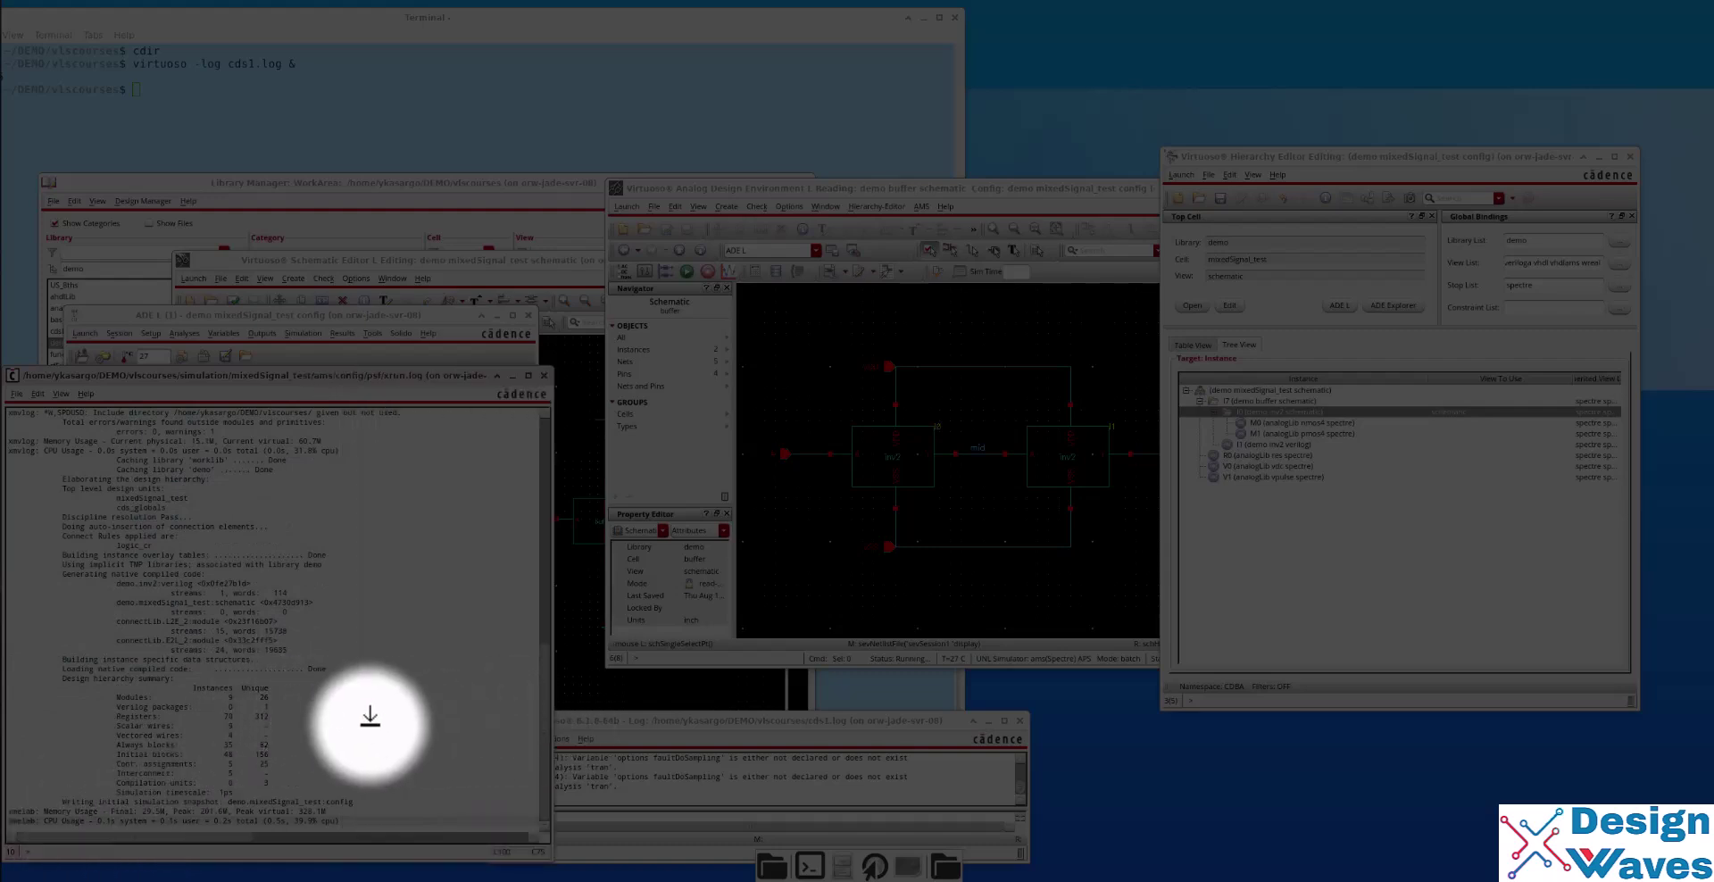
click(544, 375)
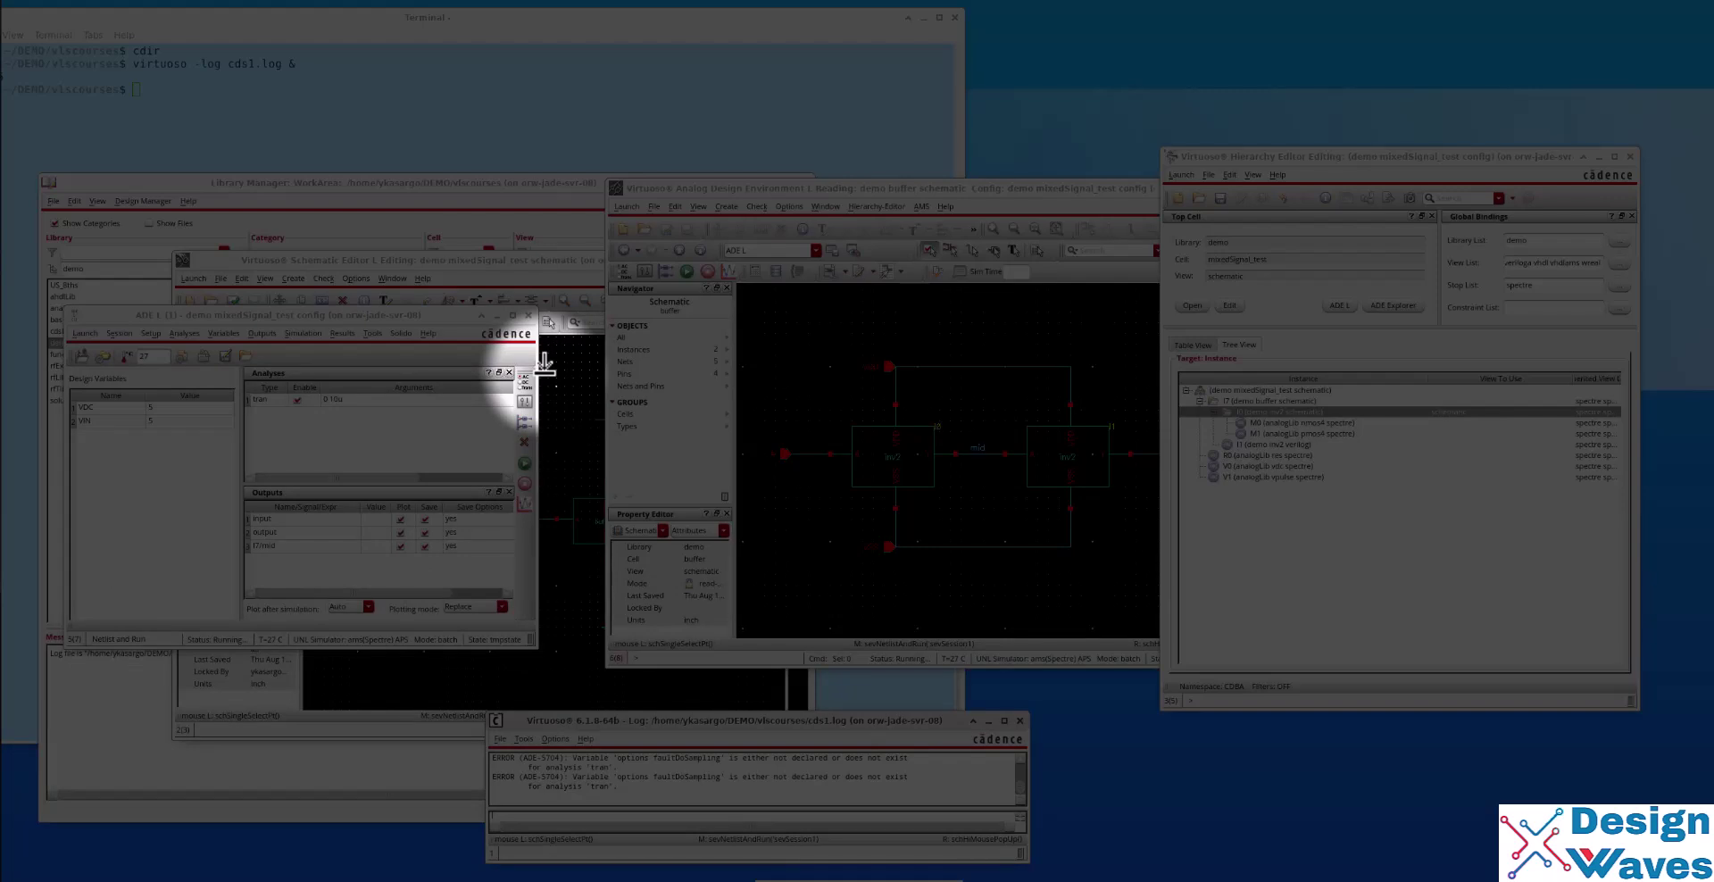
Return from the buffer to the top-level mixedSignal_test schematic and reposition its window clear of the Hierarchy Editor.
click(1031, 585)
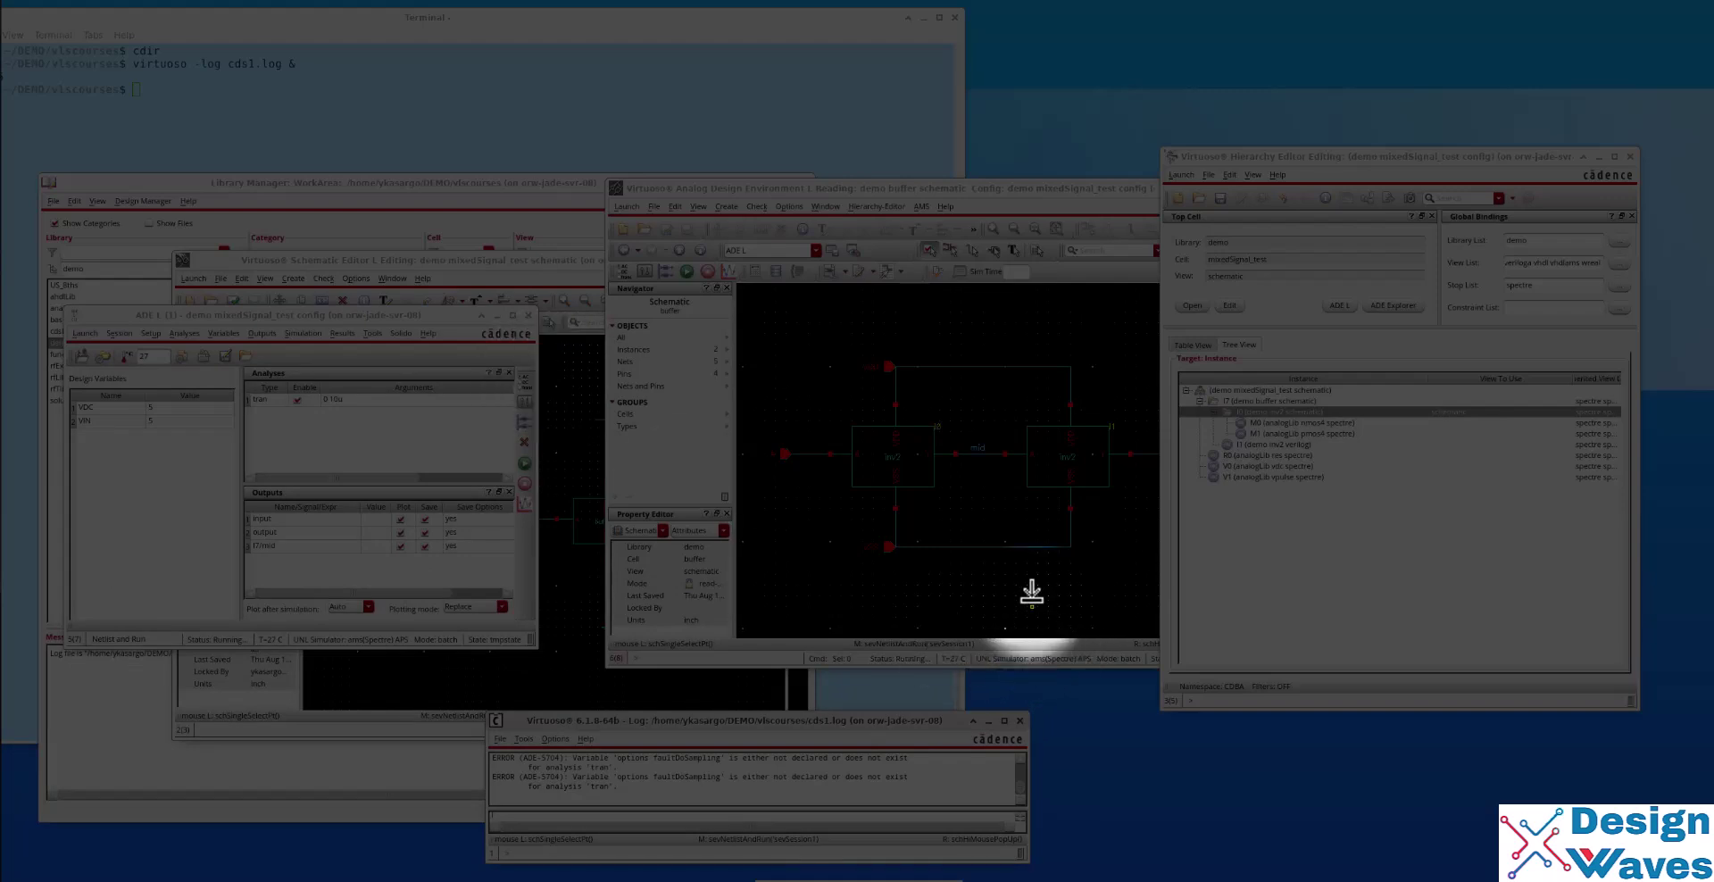
drag(973, 190, 623, 136)
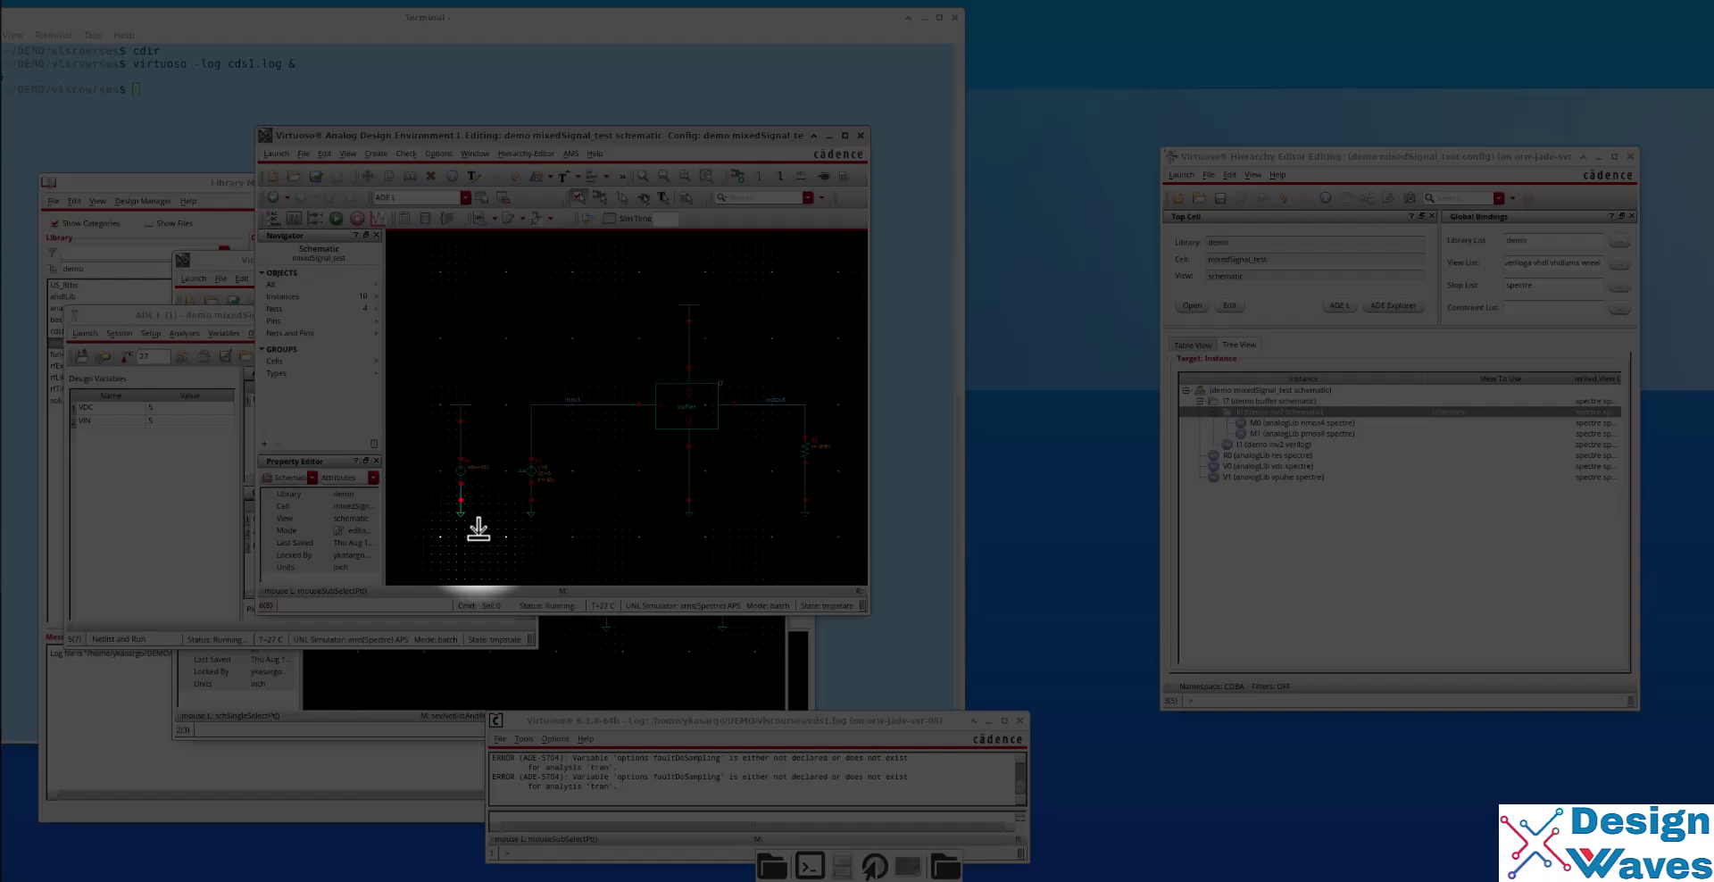
click(363, 382)
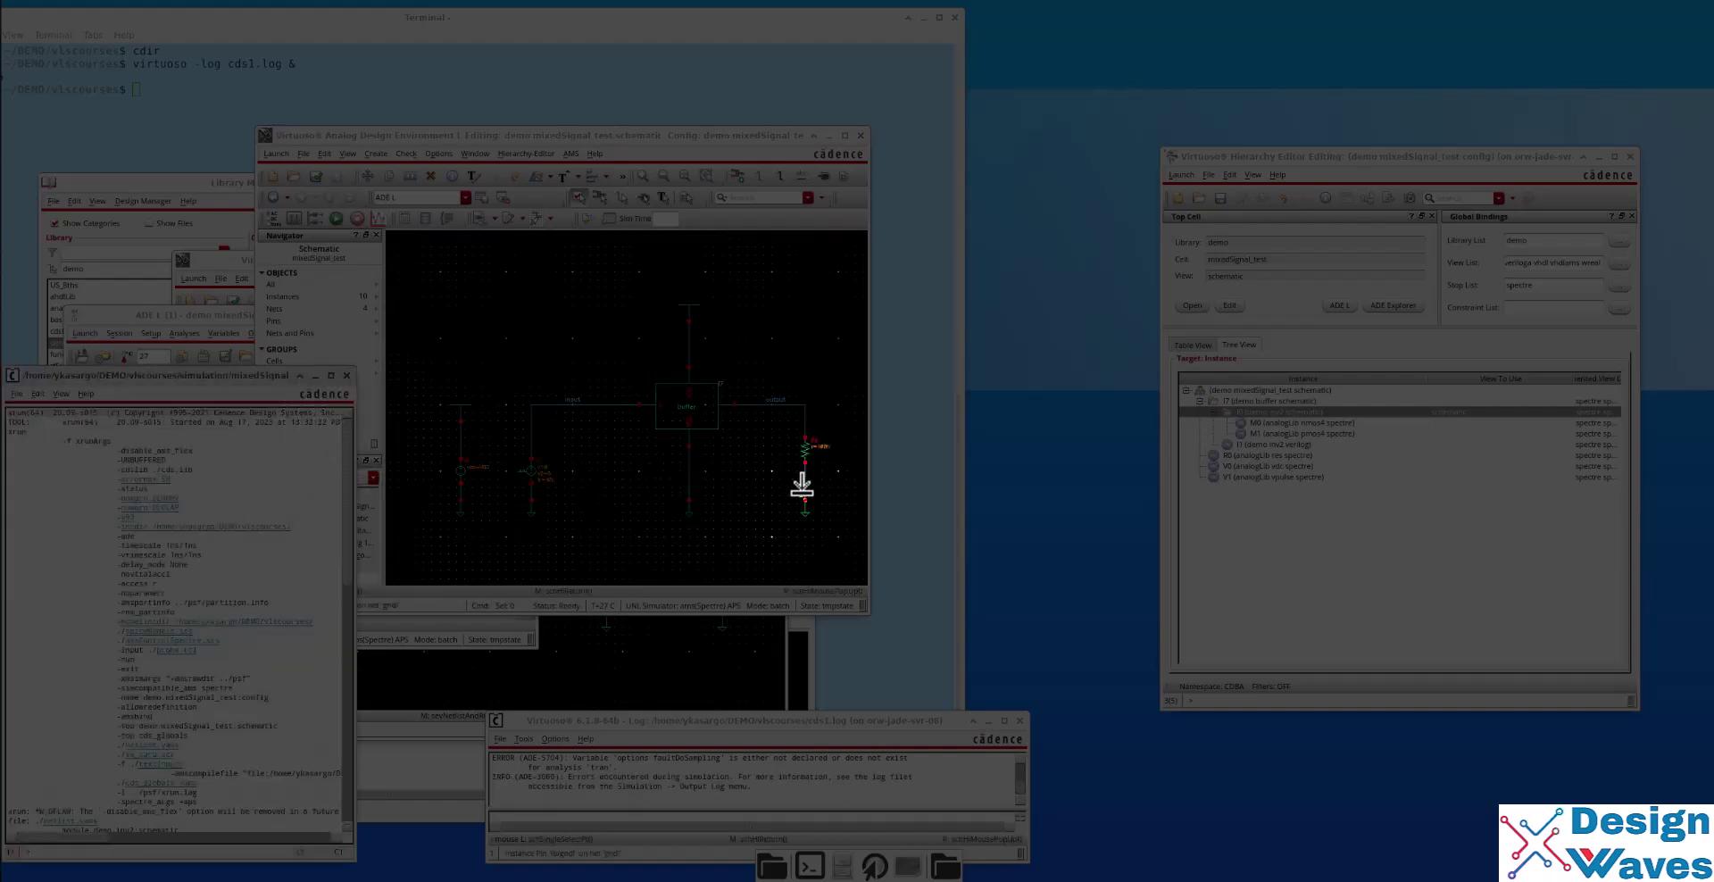
drag(757, 346, 846, 527)
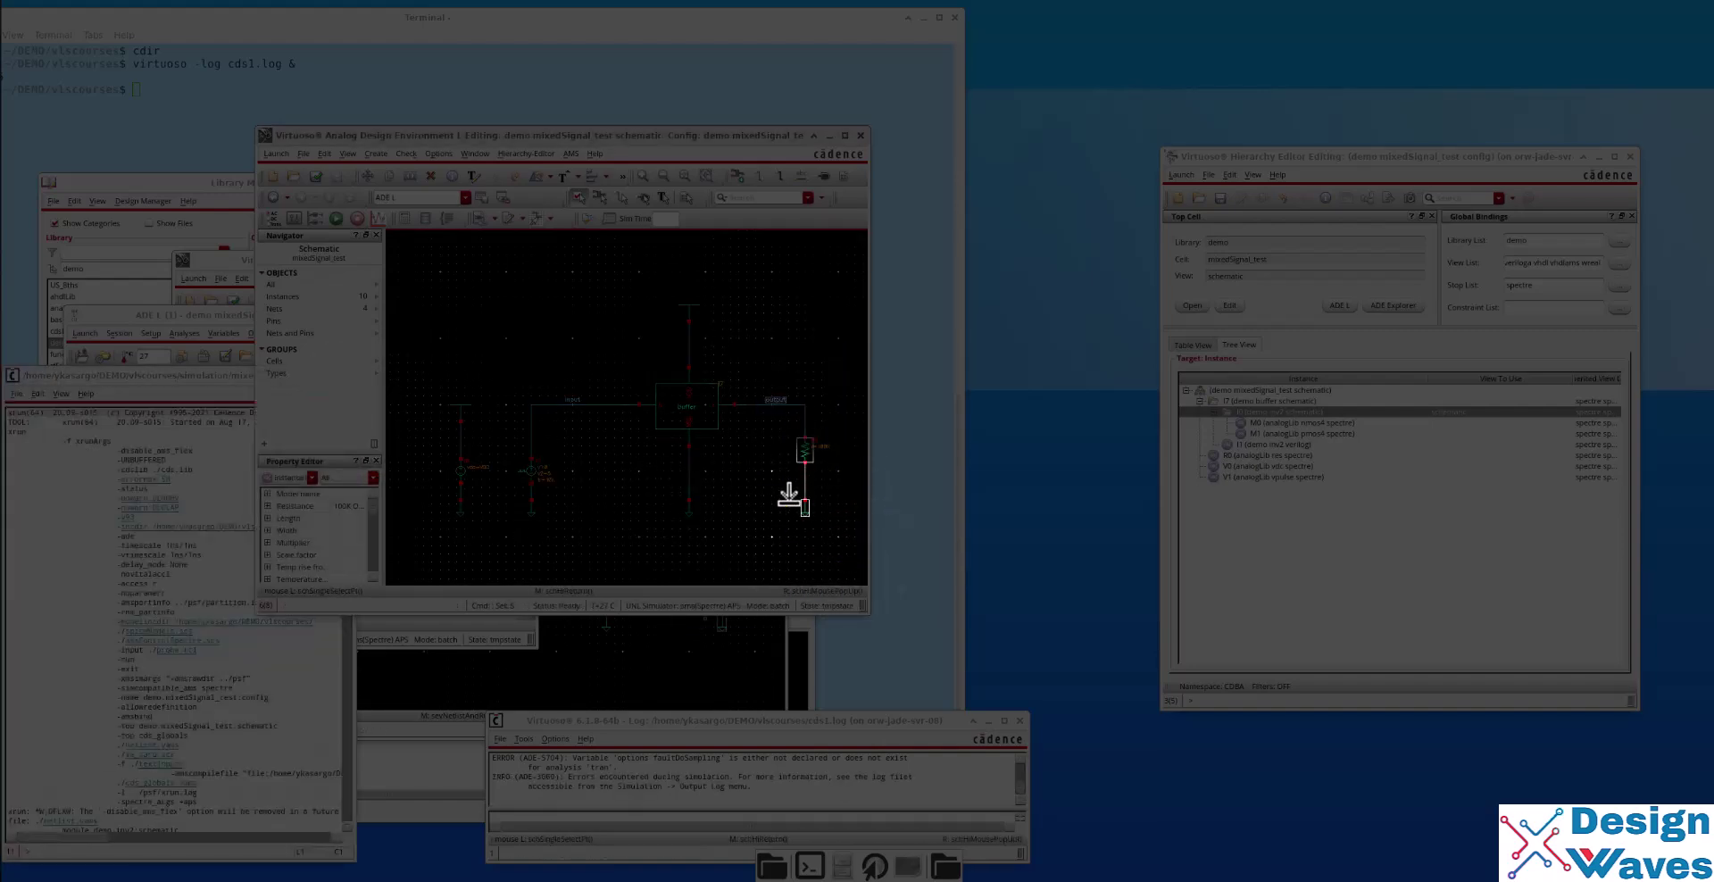
click(790, 495)
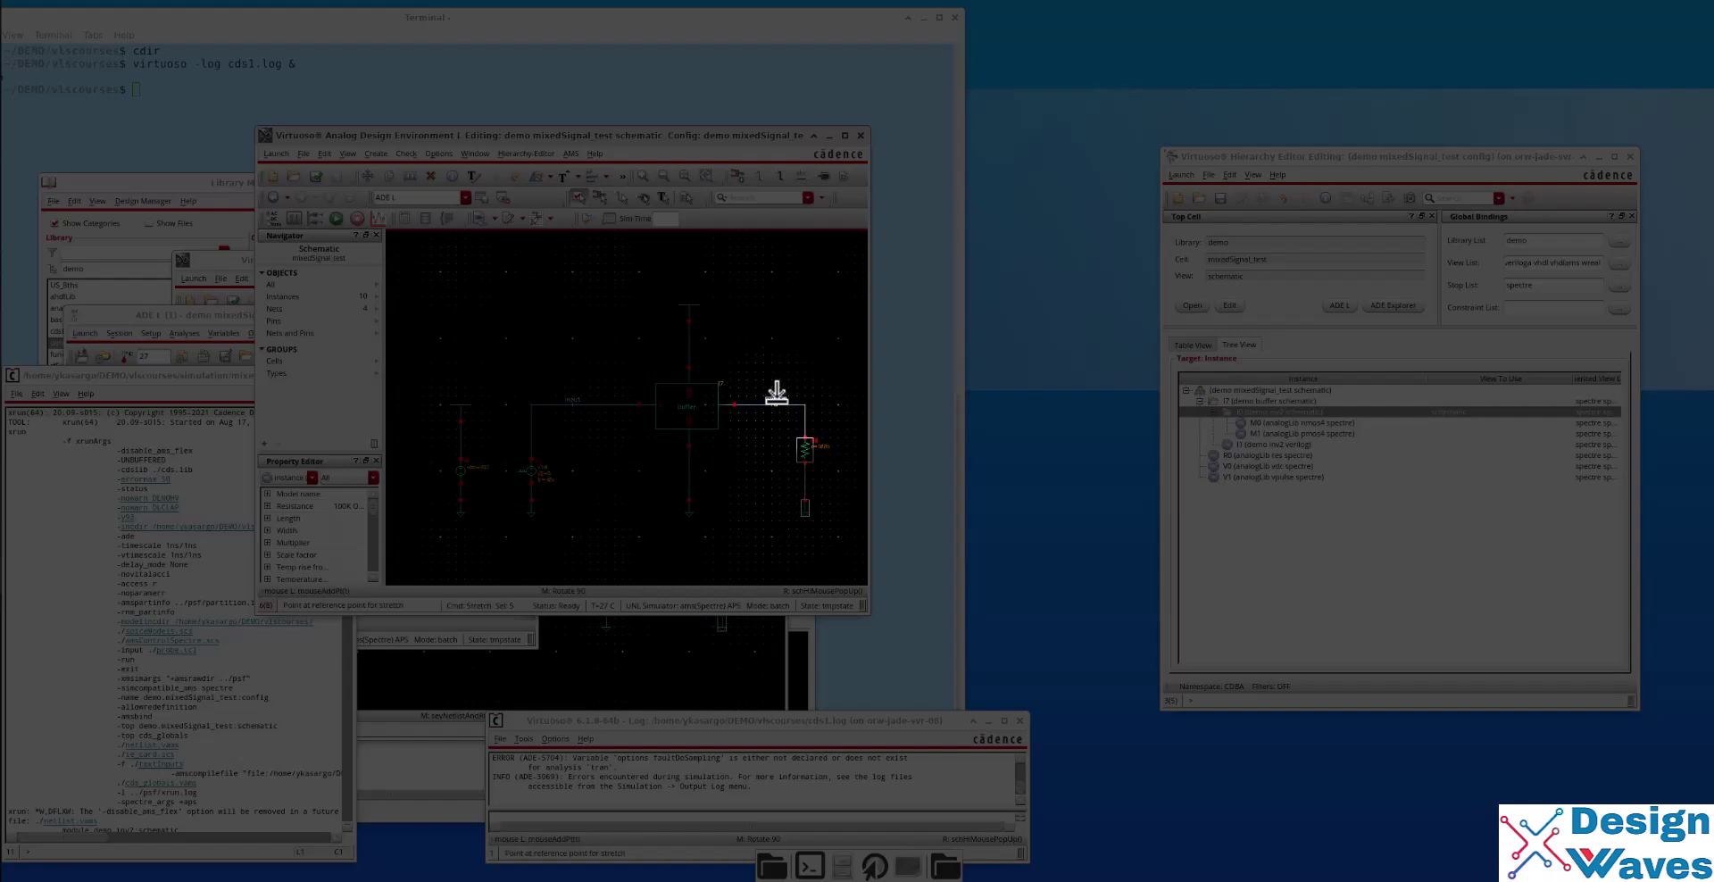
click(835, 403)
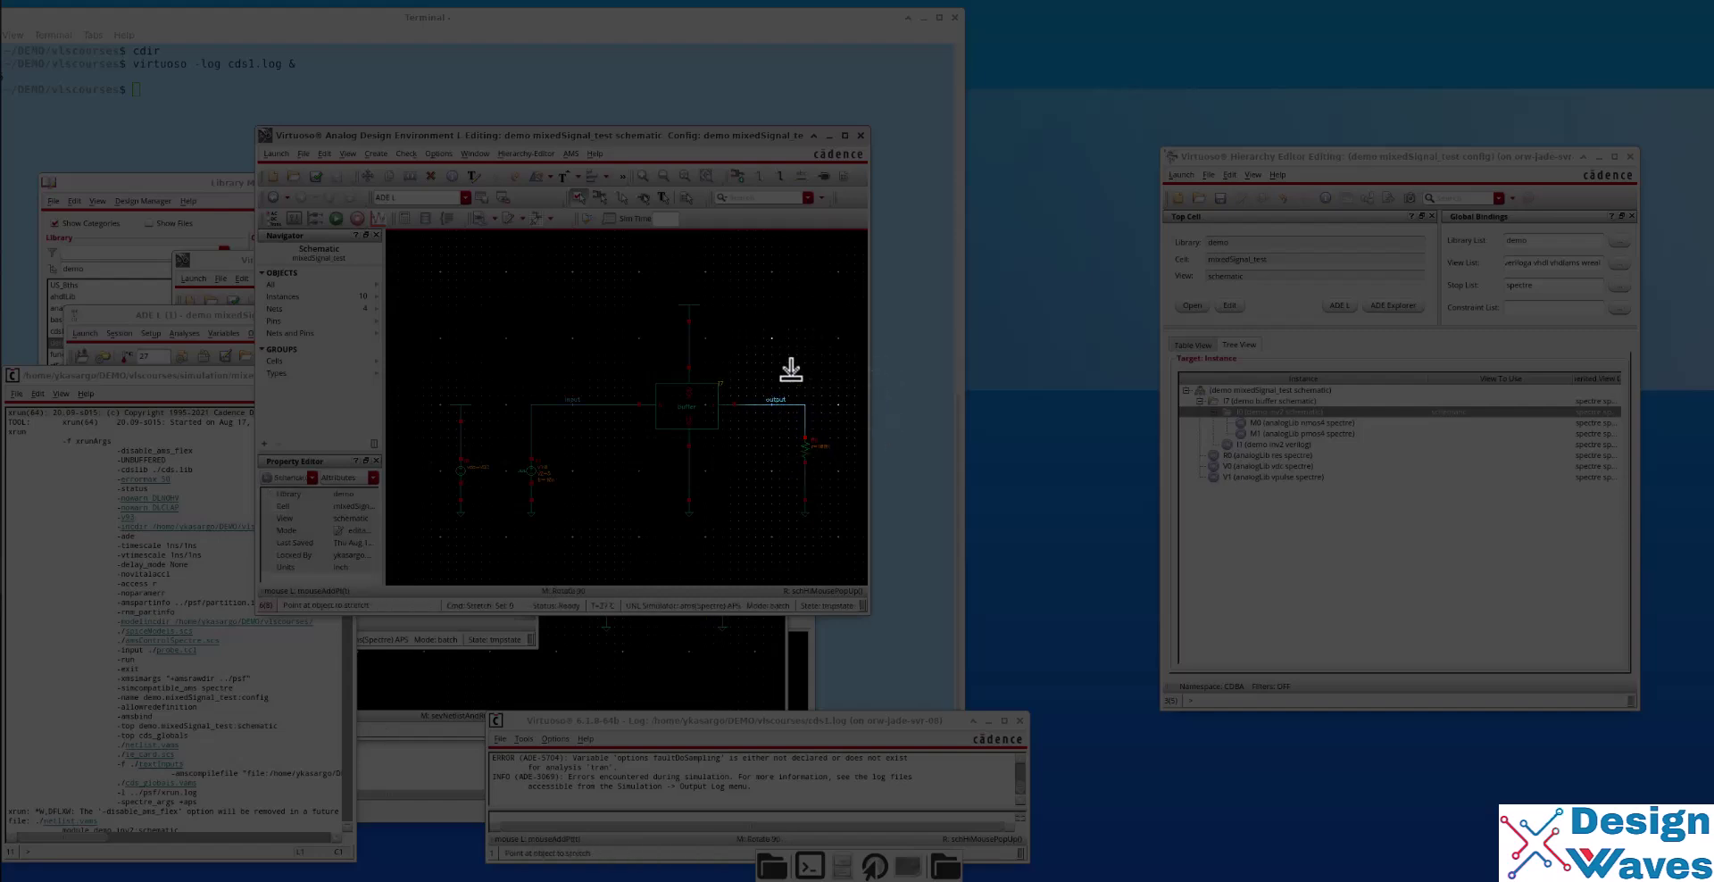
Stretch the output resistor farther away from the buffer and move its ground symbol directly beneath it.
key(Right)
key(Right)
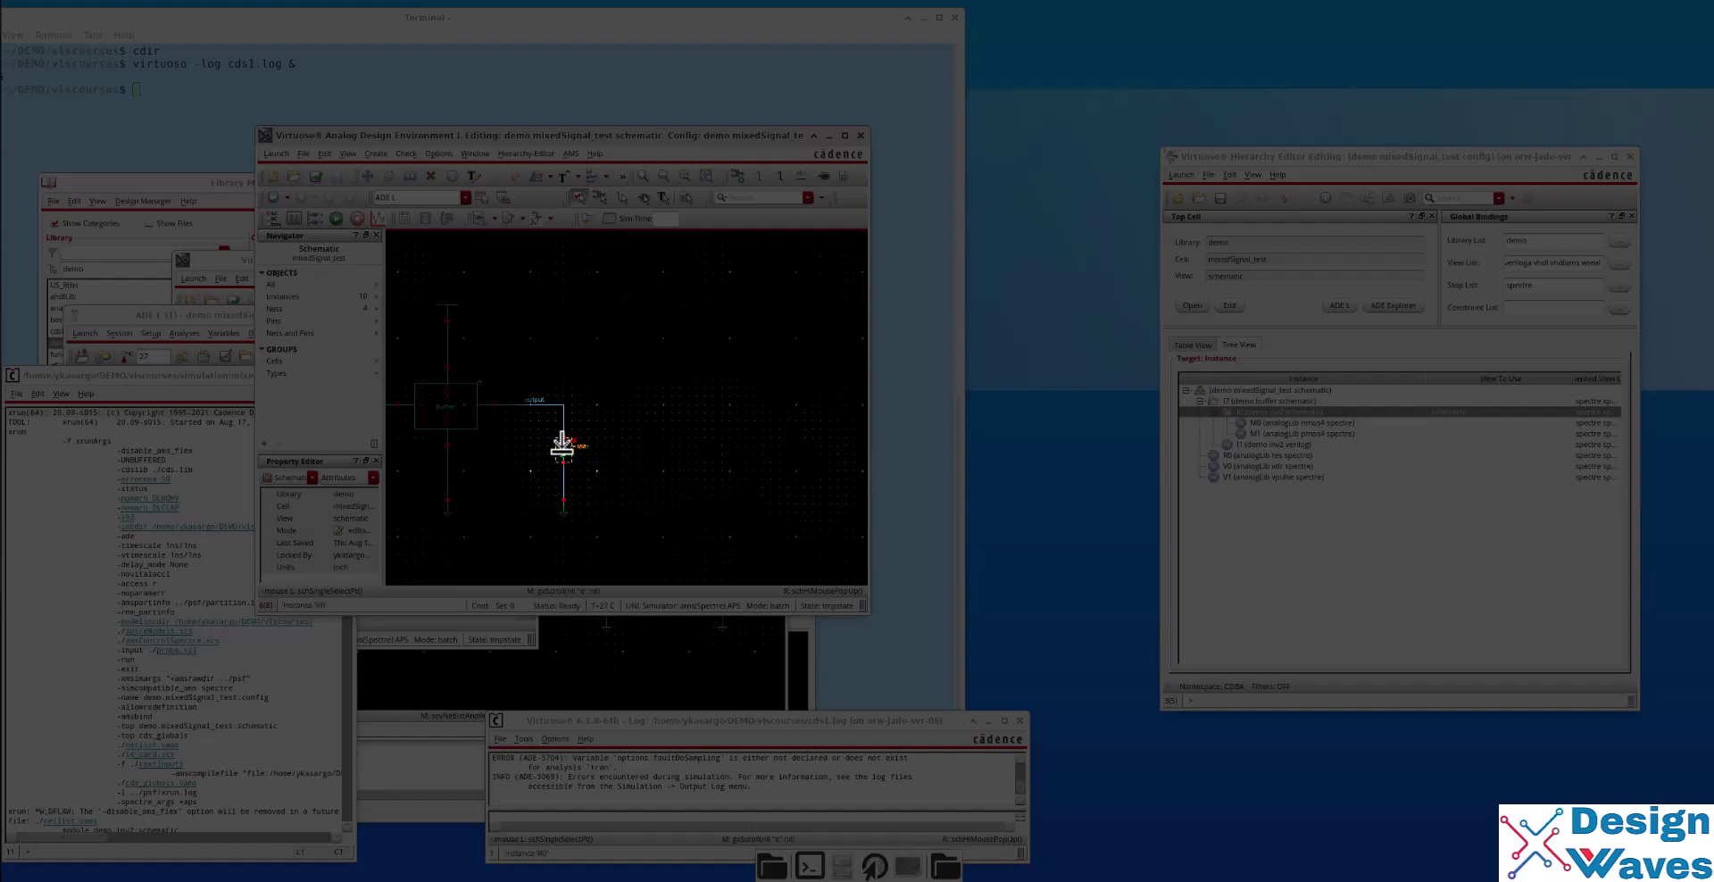
drag(562, 444, 687, 451)
click(692, 454)
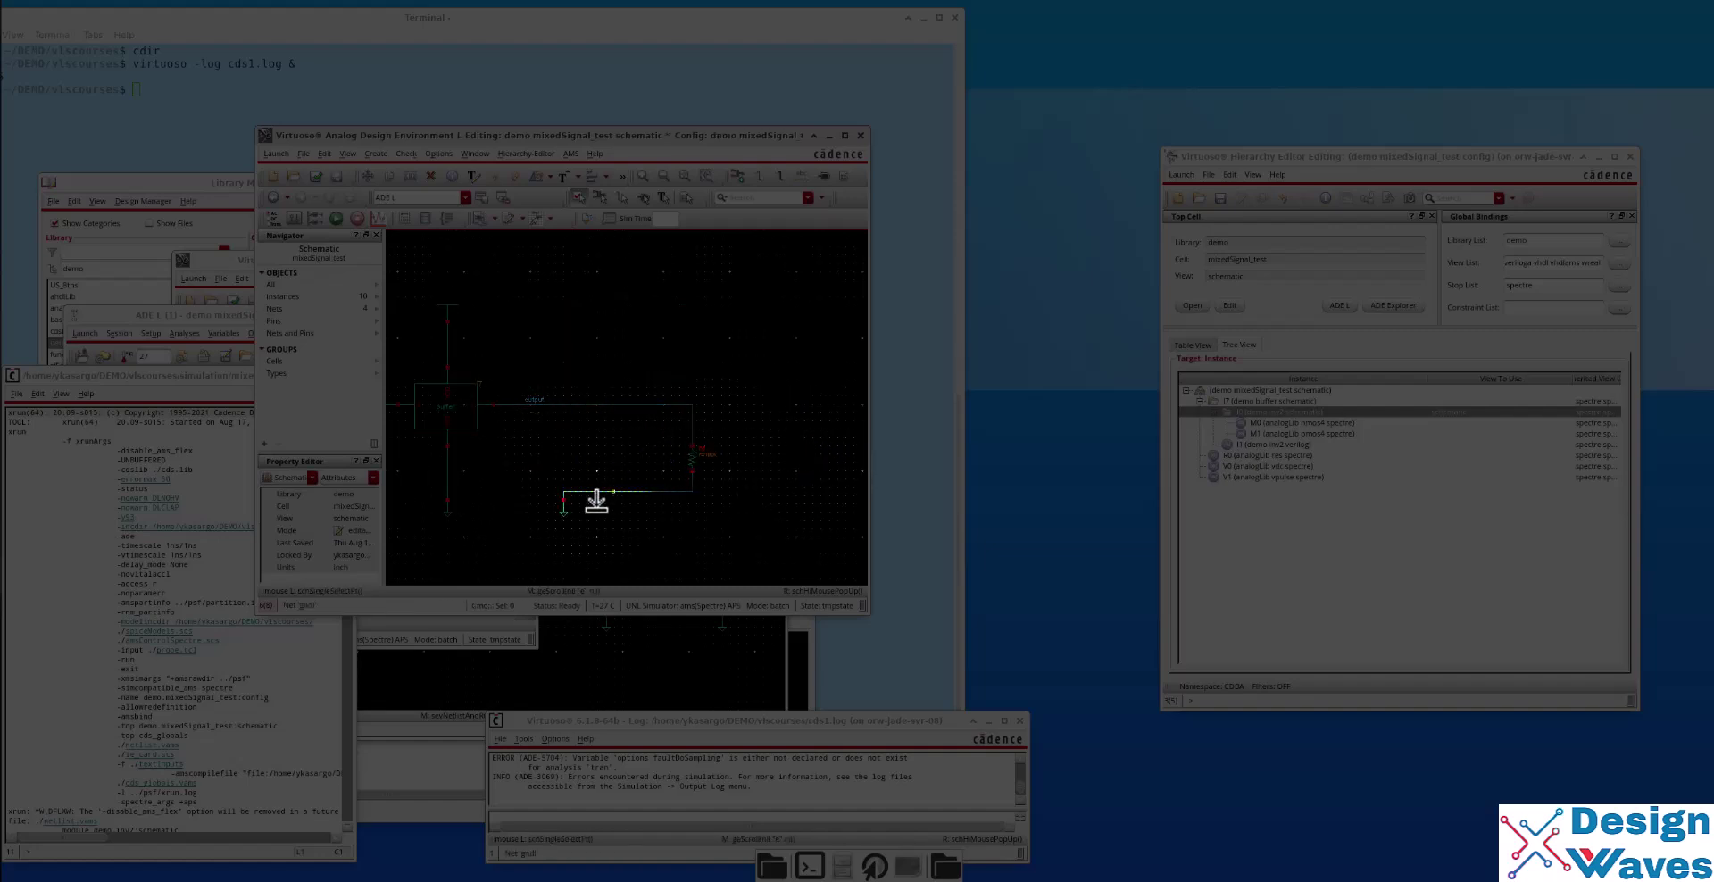
drag(563, 503, 704, 504)
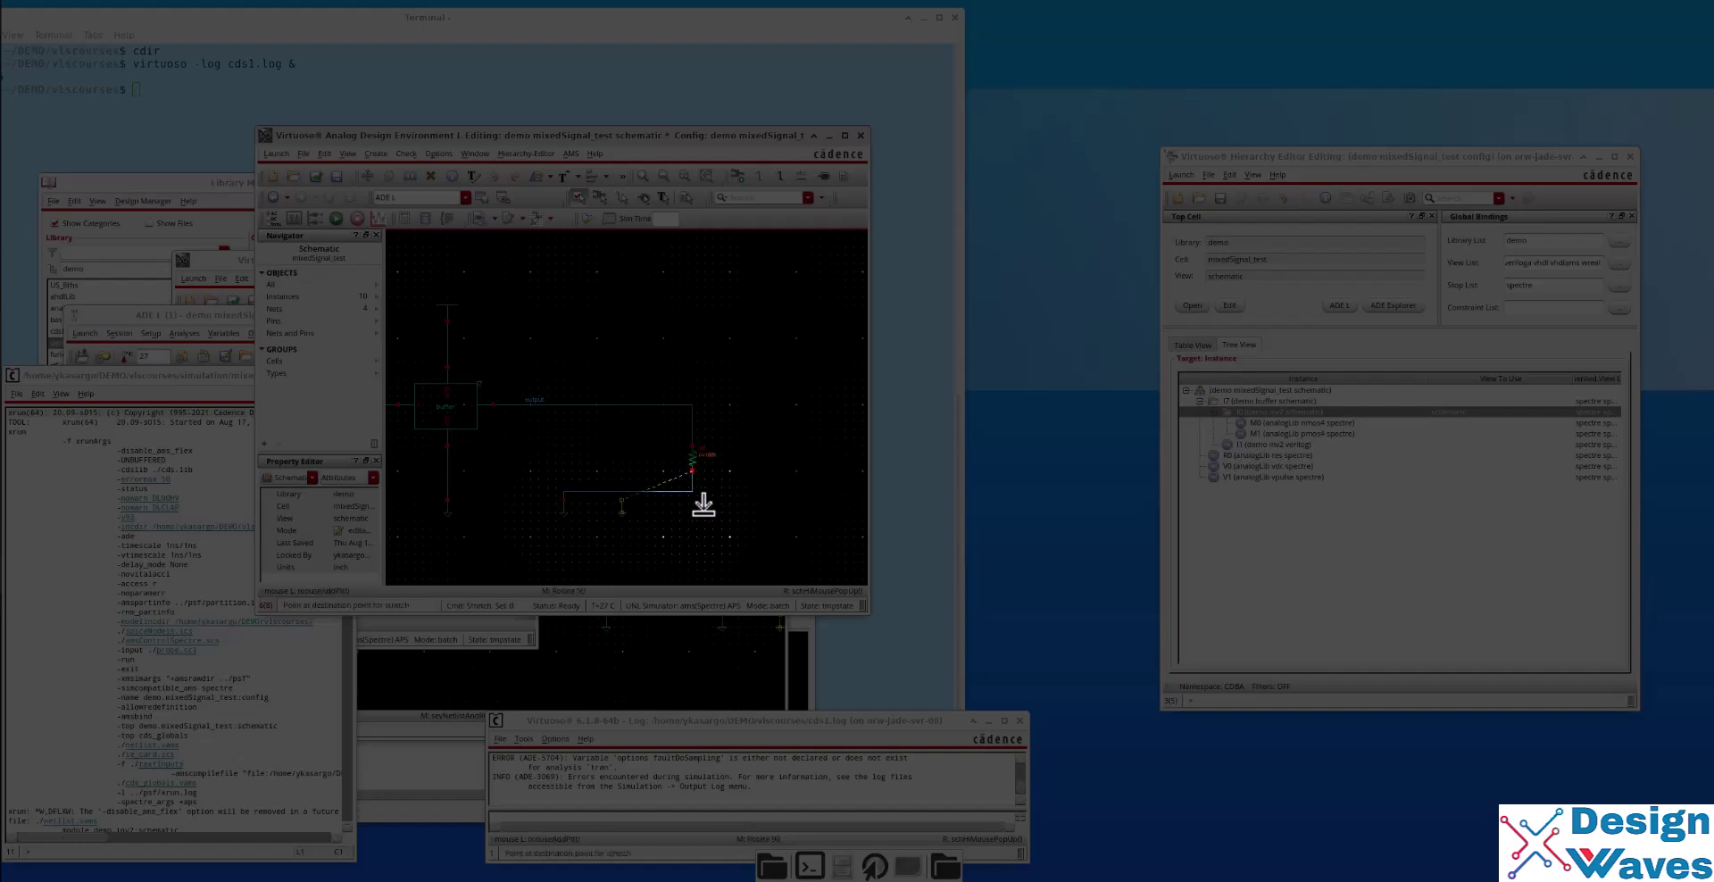
click(693, 496)
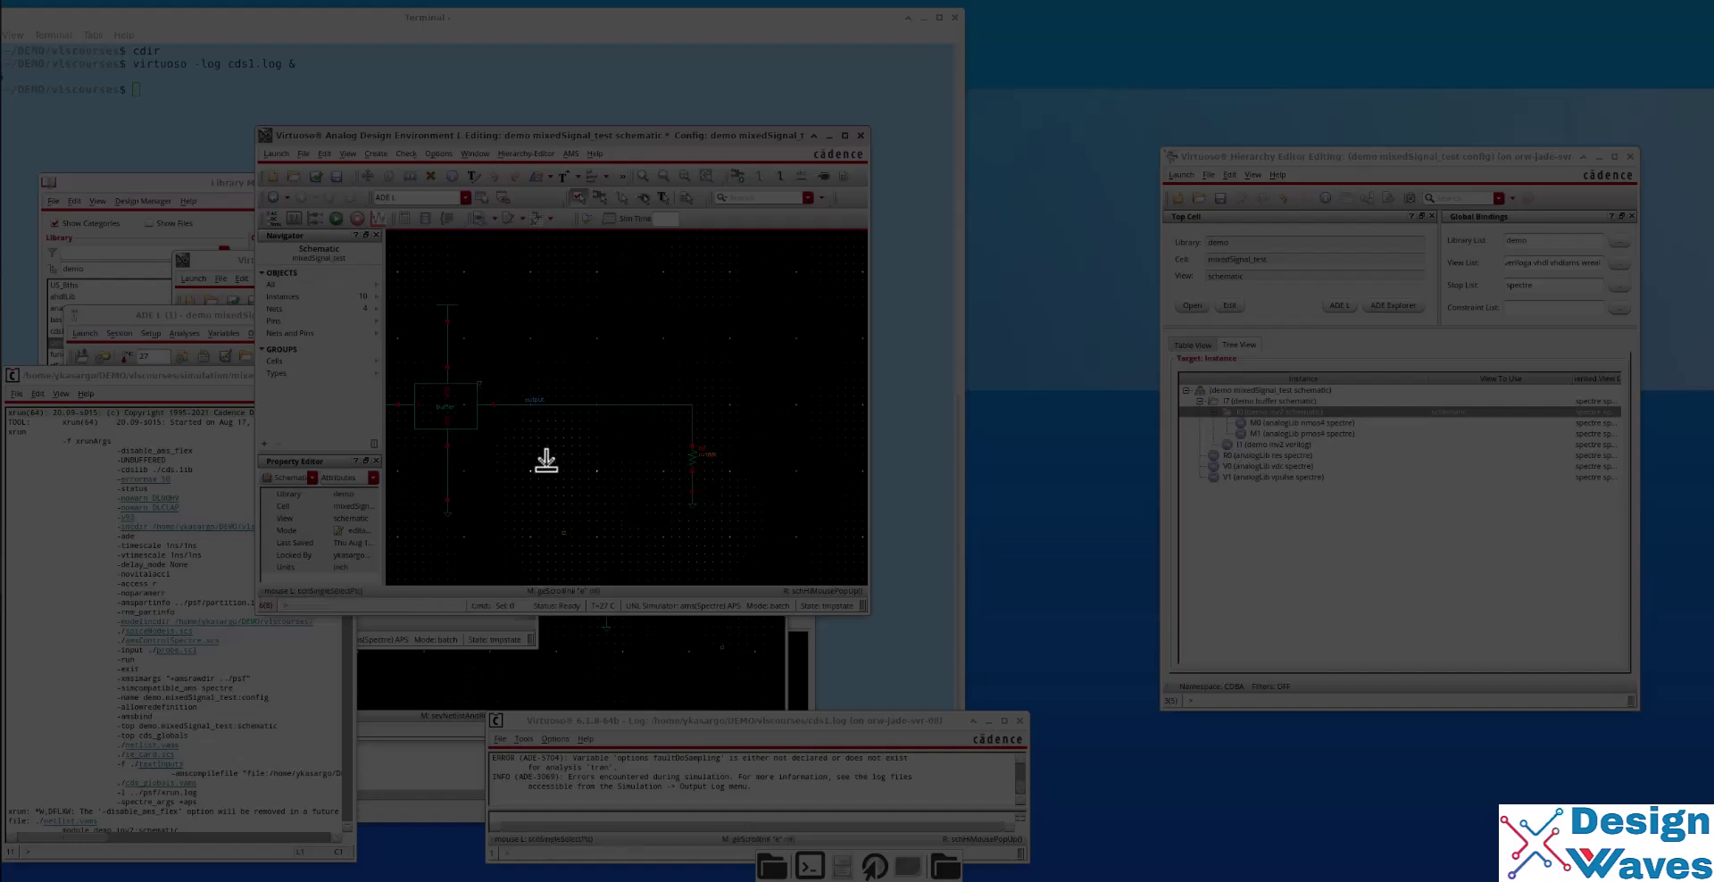
Delete the labelled output wire and place a copy of the buffer between the original buffer and the resistor.
click(533, 395)
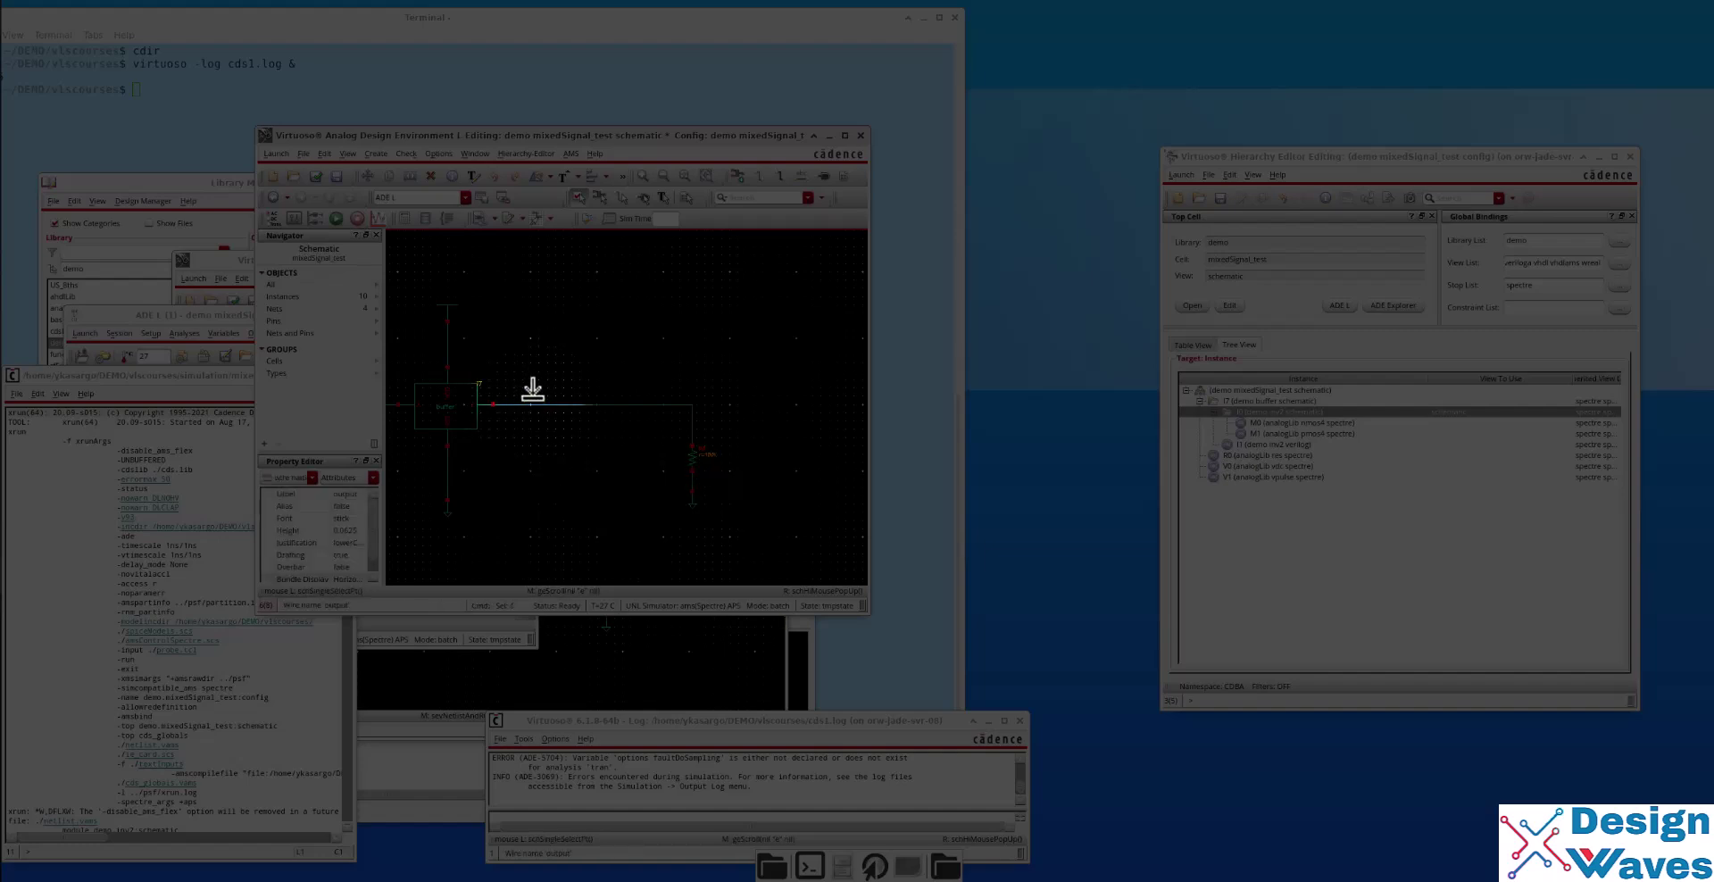
key(Delete)
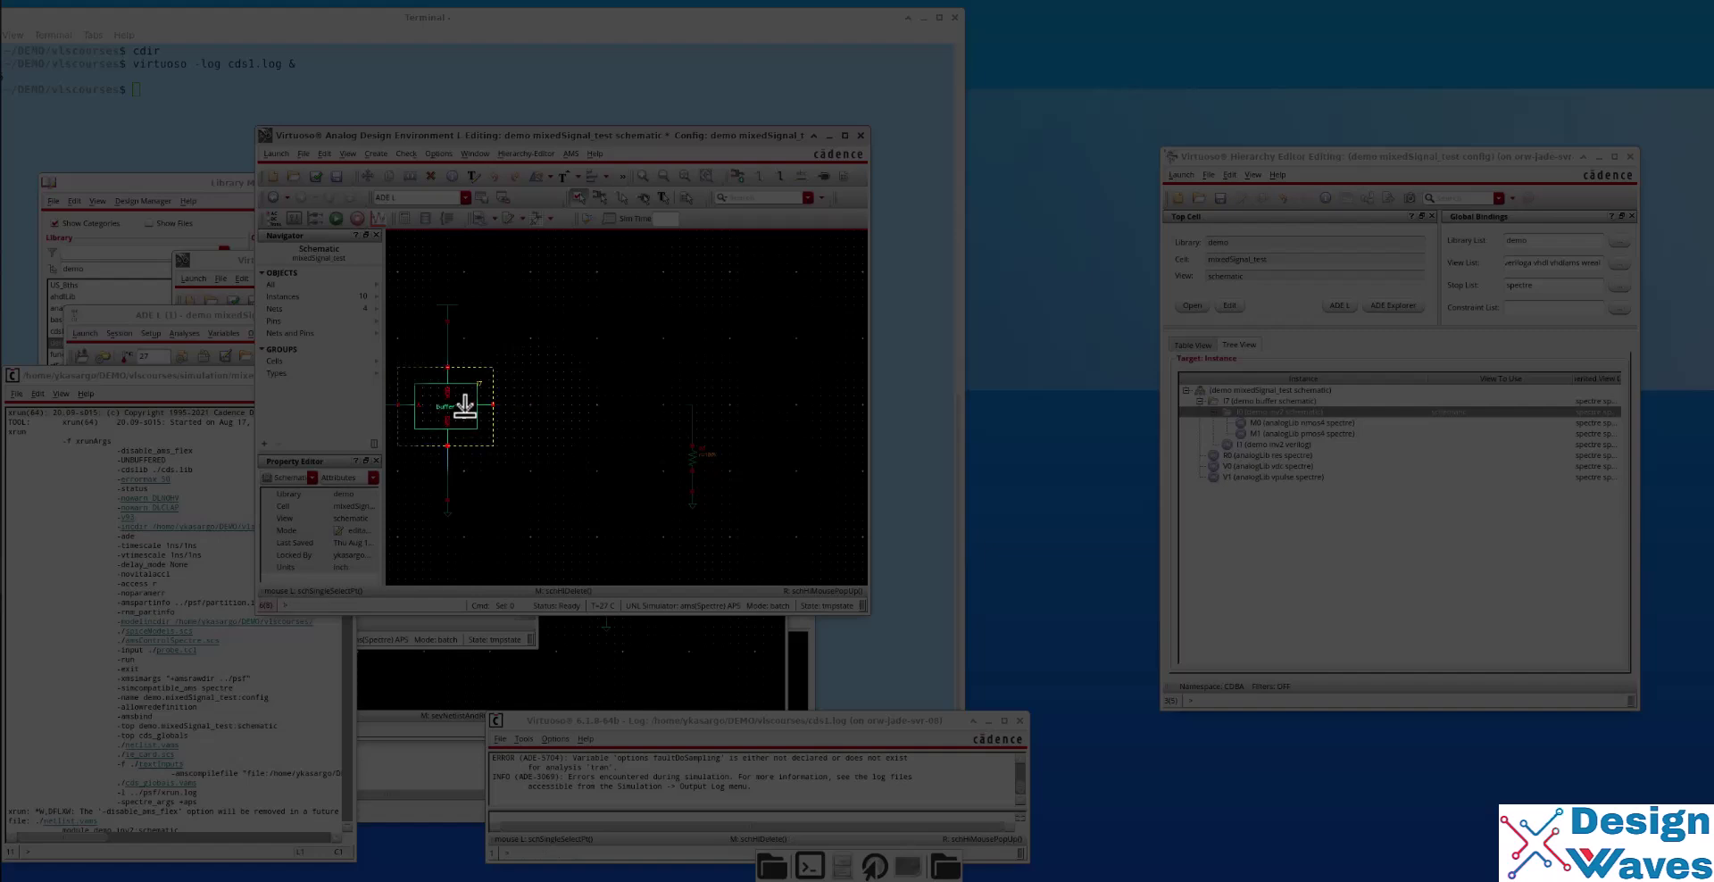
click(465, 406)
click(465, 406)
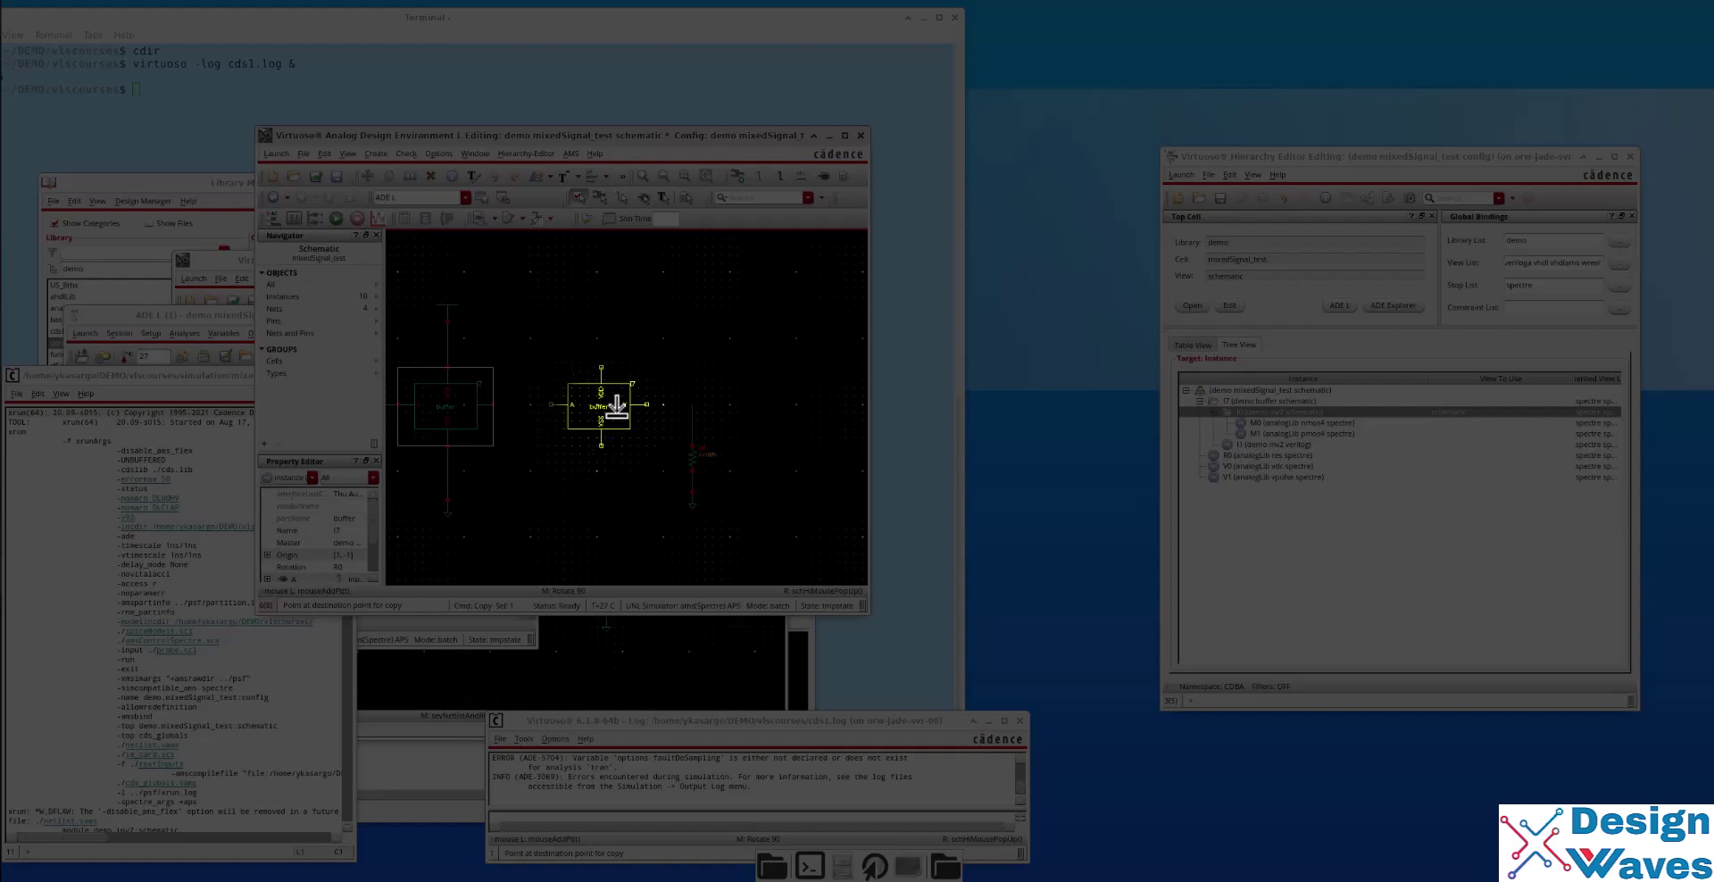
click(613, 404)
key(Escape)
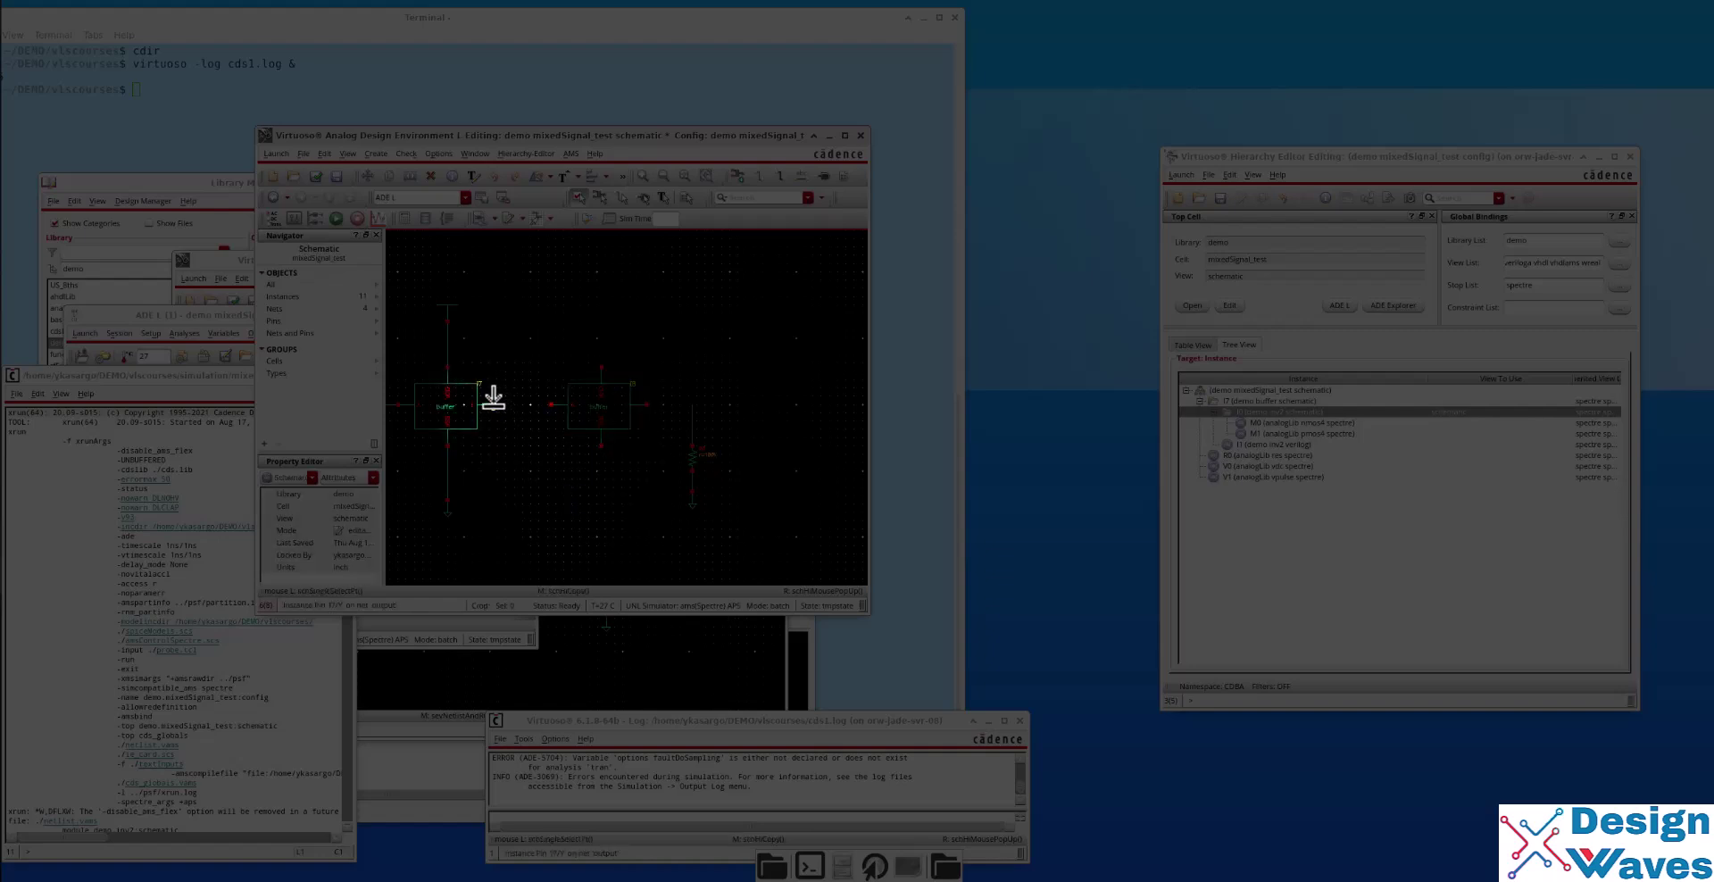
Wire the first buffer's output to the copied buffer's input and the copied buffer's output to the resistor.
key(w)
click(492, 405)
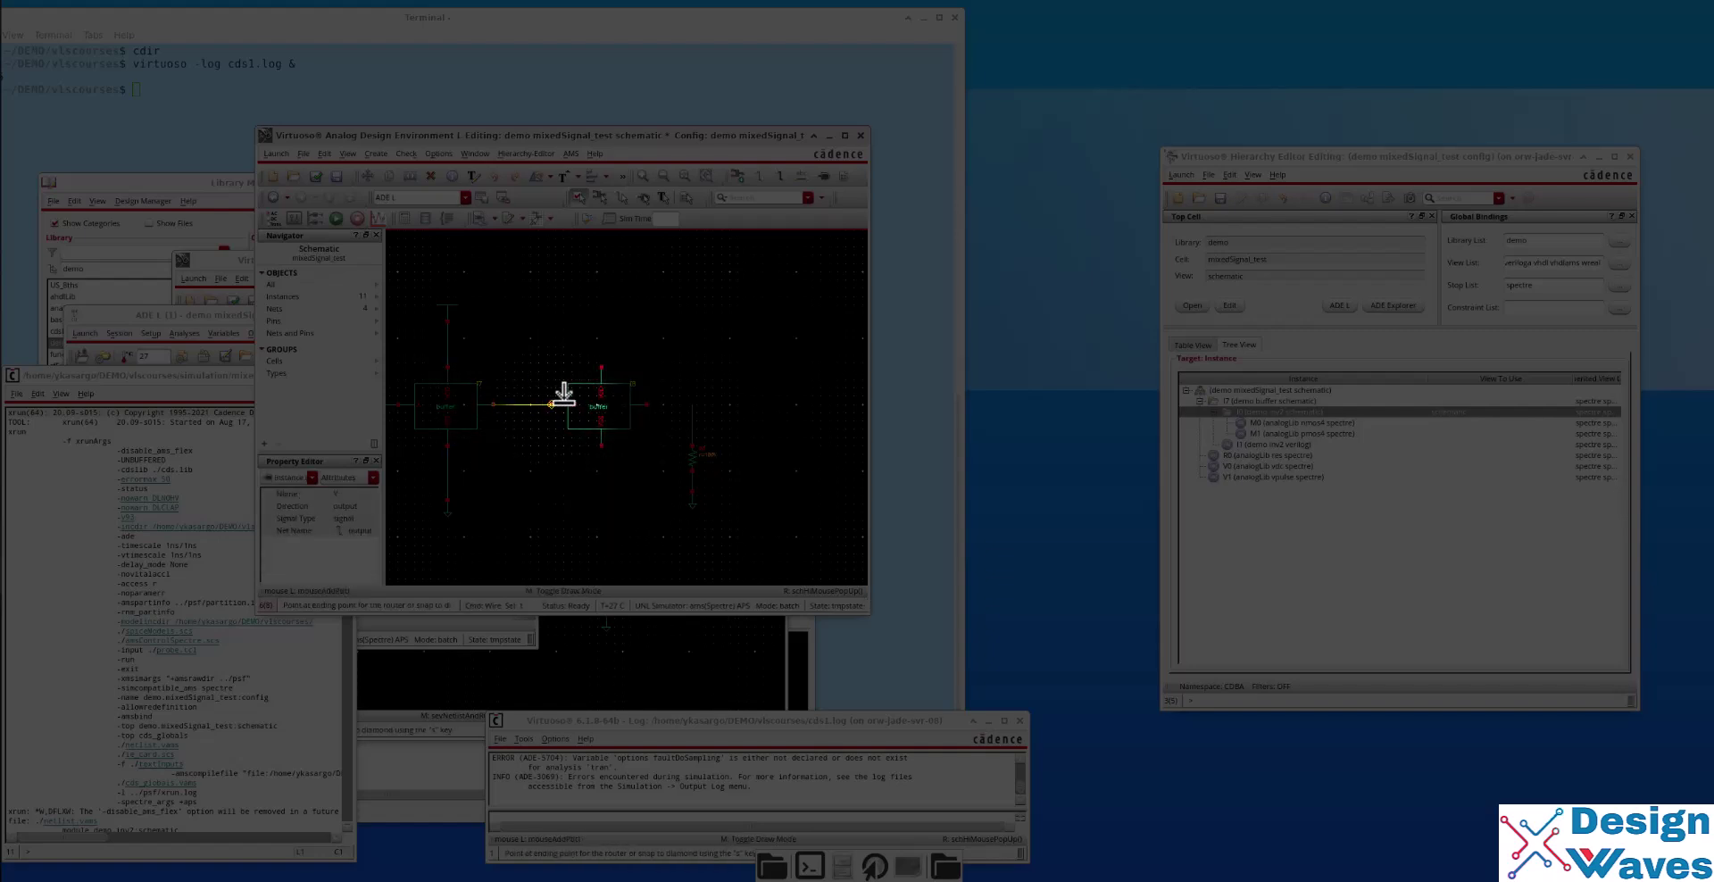
click(565, 404)
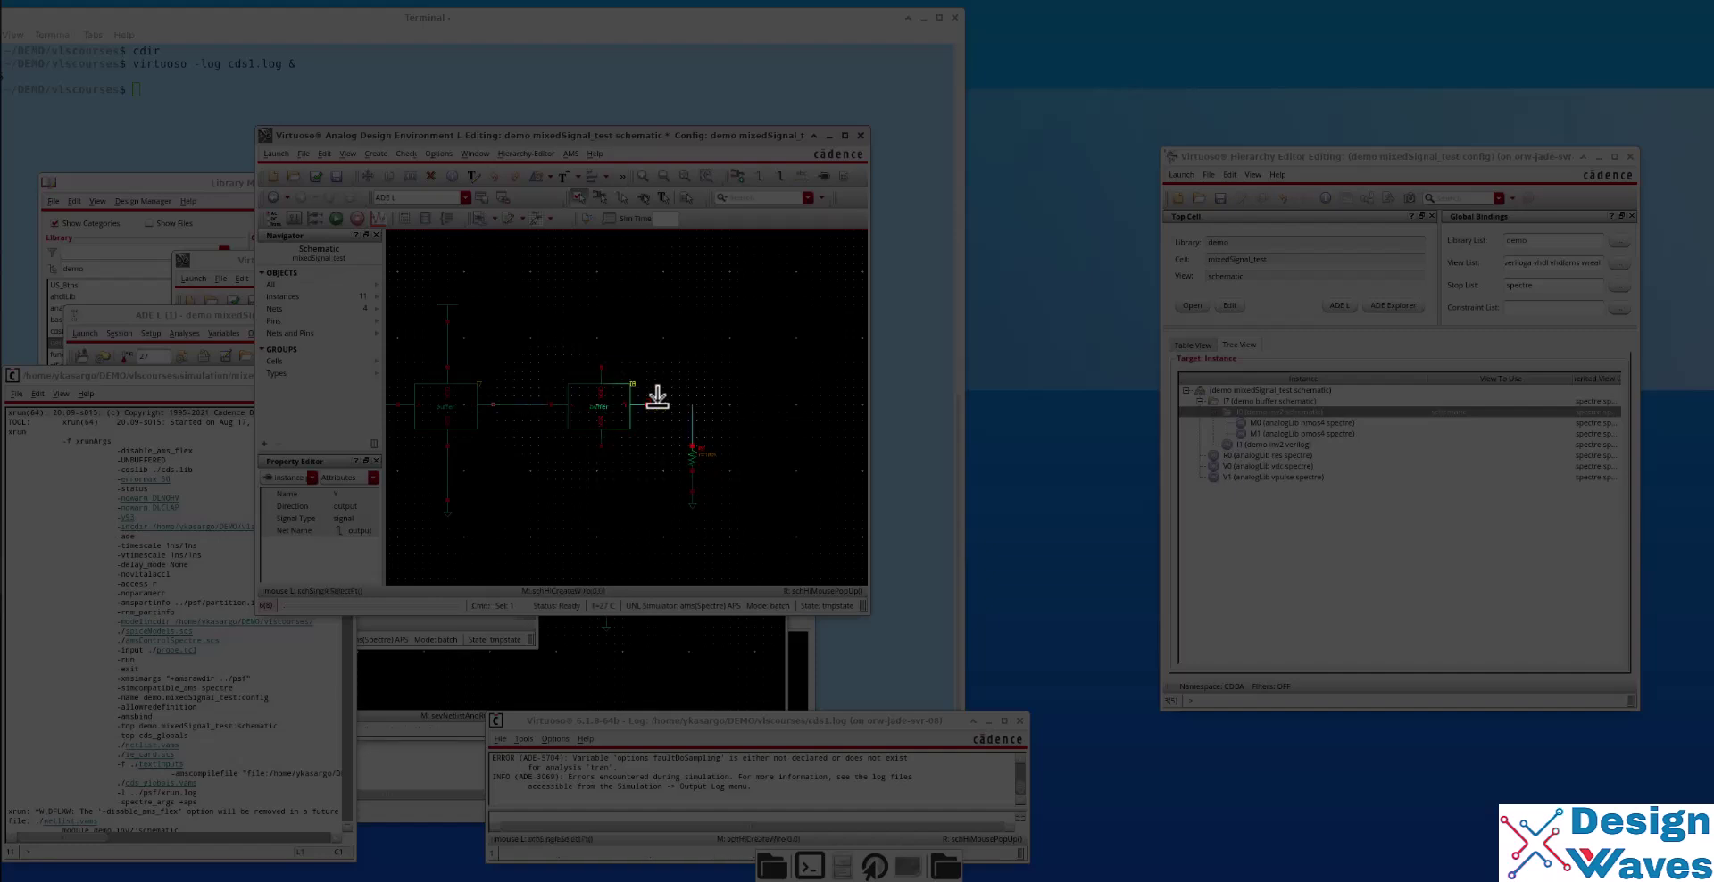
key(w)
click(647, 404)
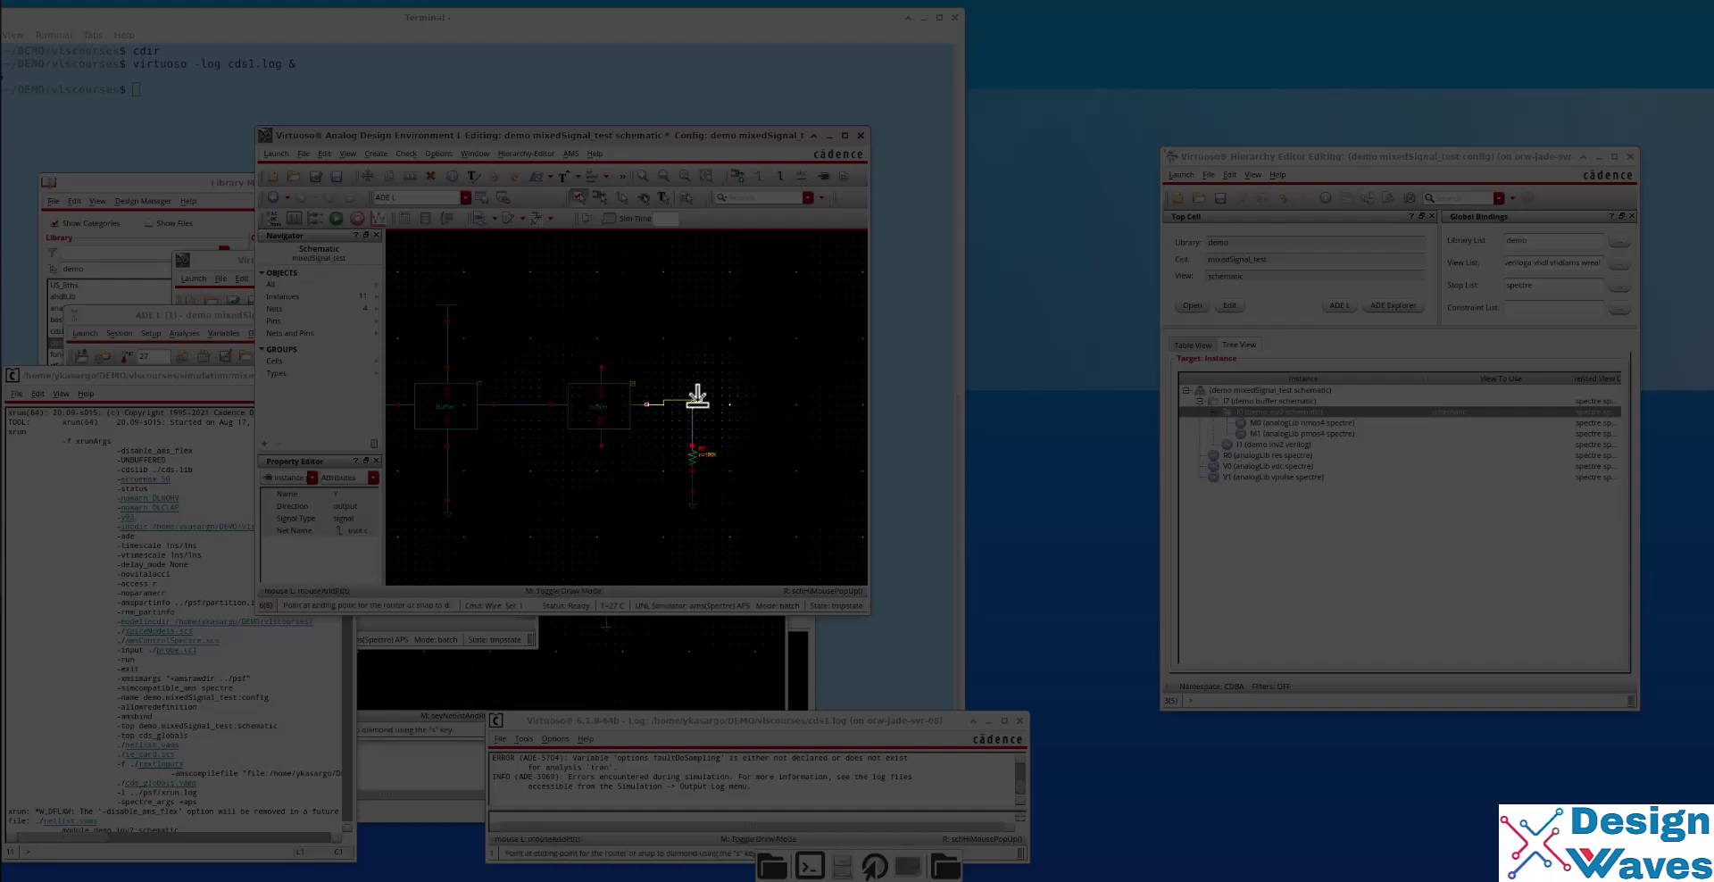
click(692, 404)
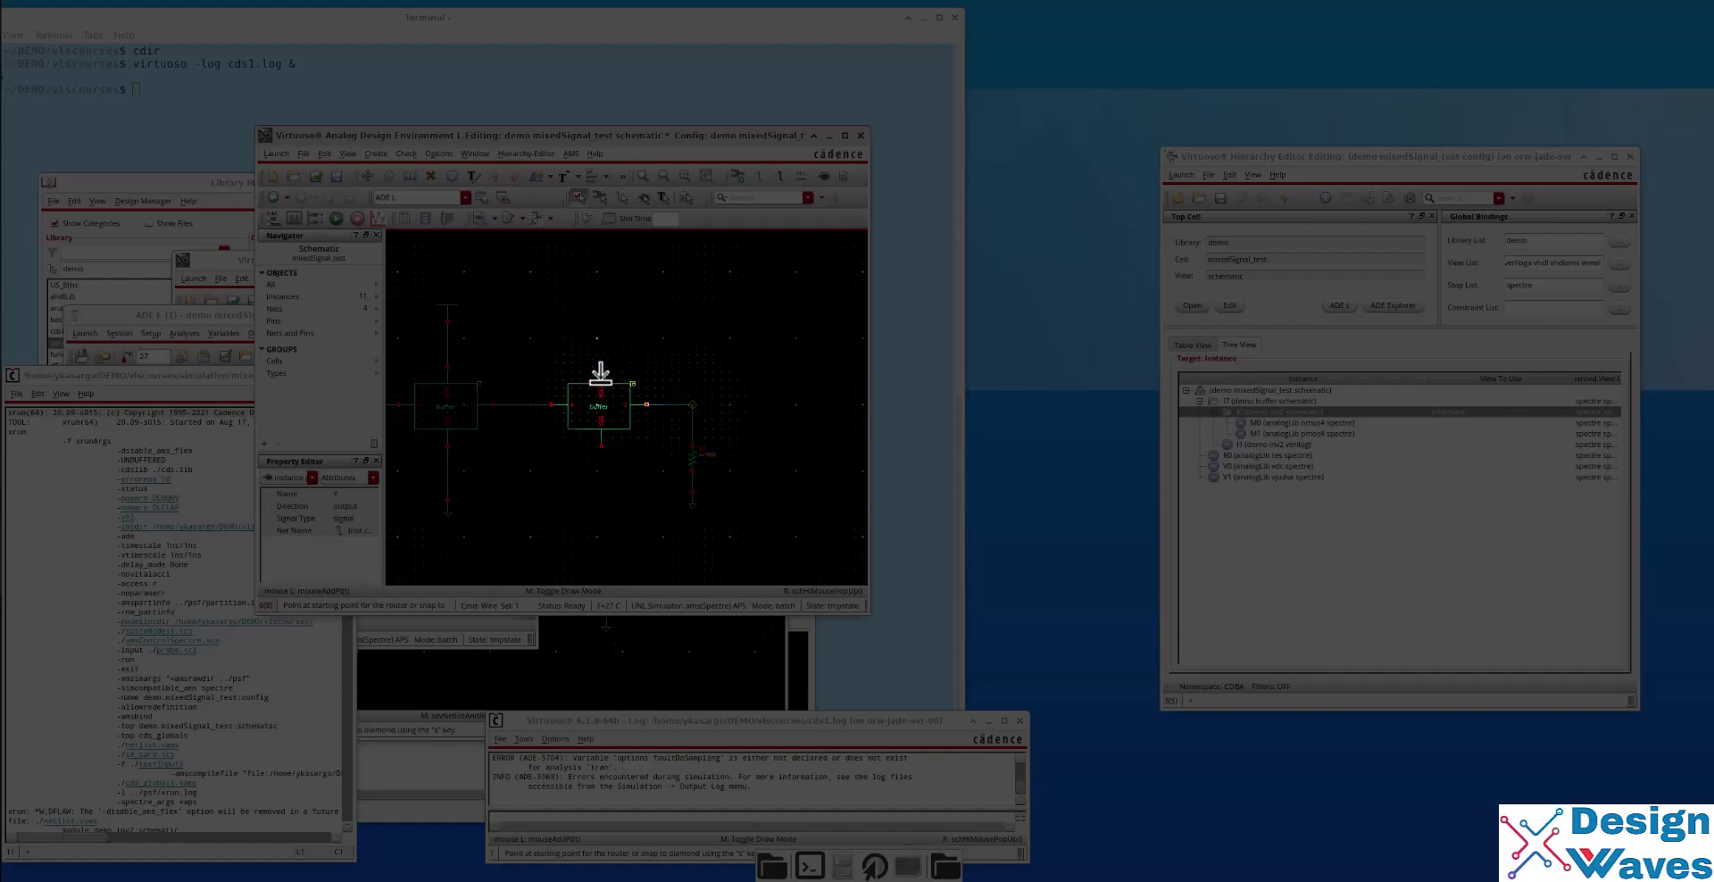
Wire the copied buffer's supply and ground pins to the first buffer's VDD and ground lines.
key(w)
click(600, 367)
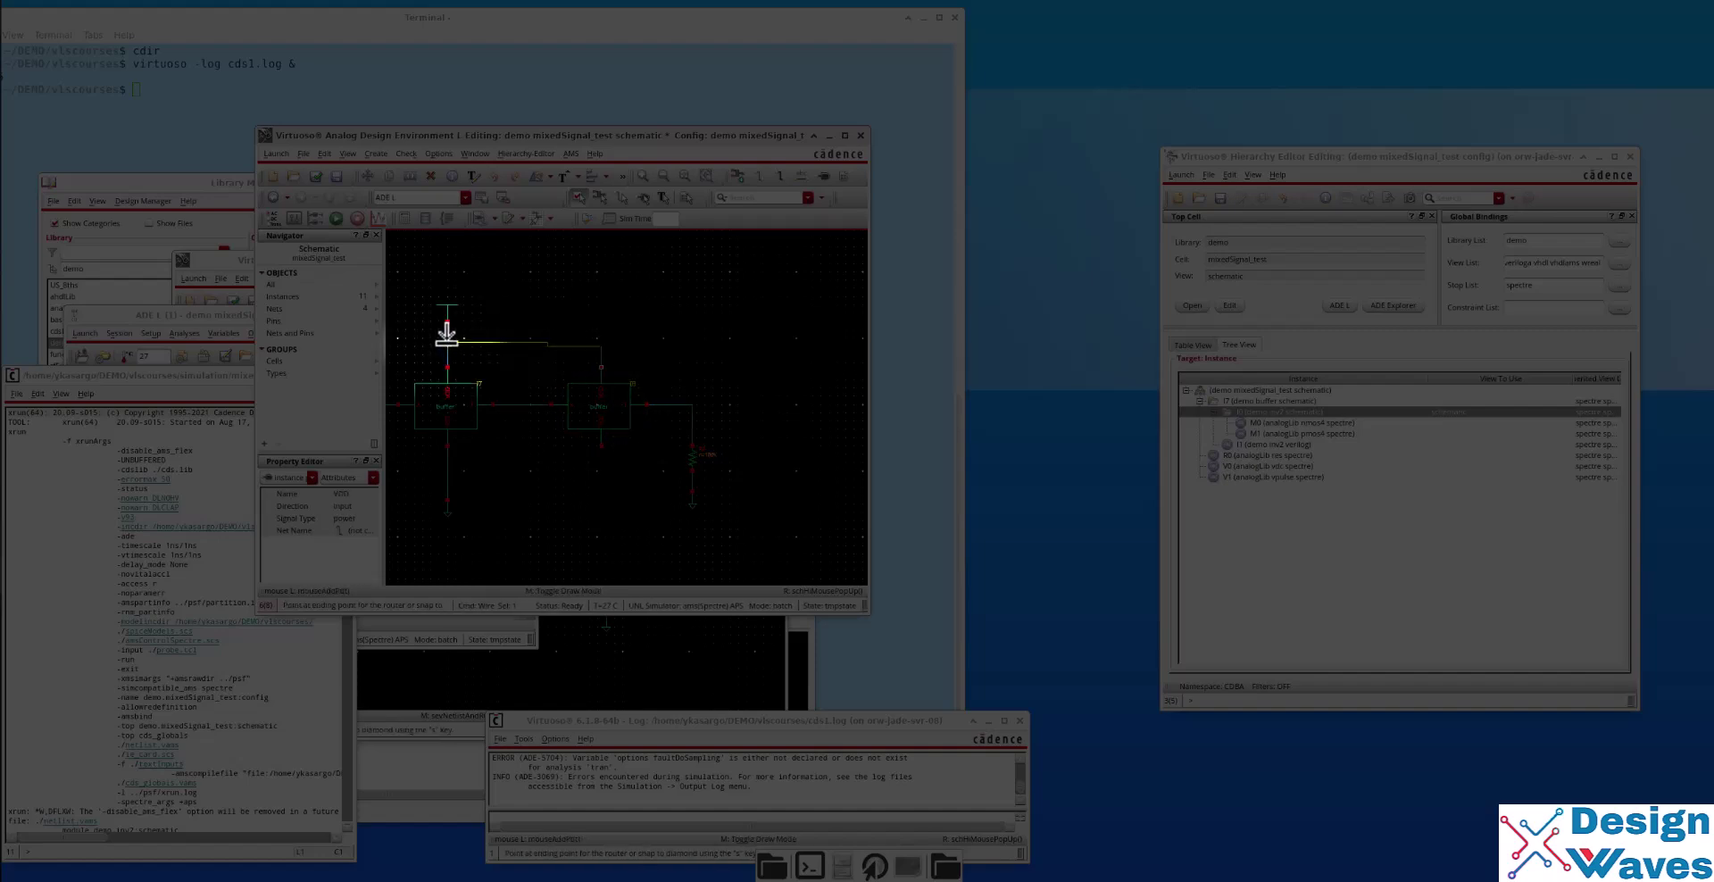
key(Escape)
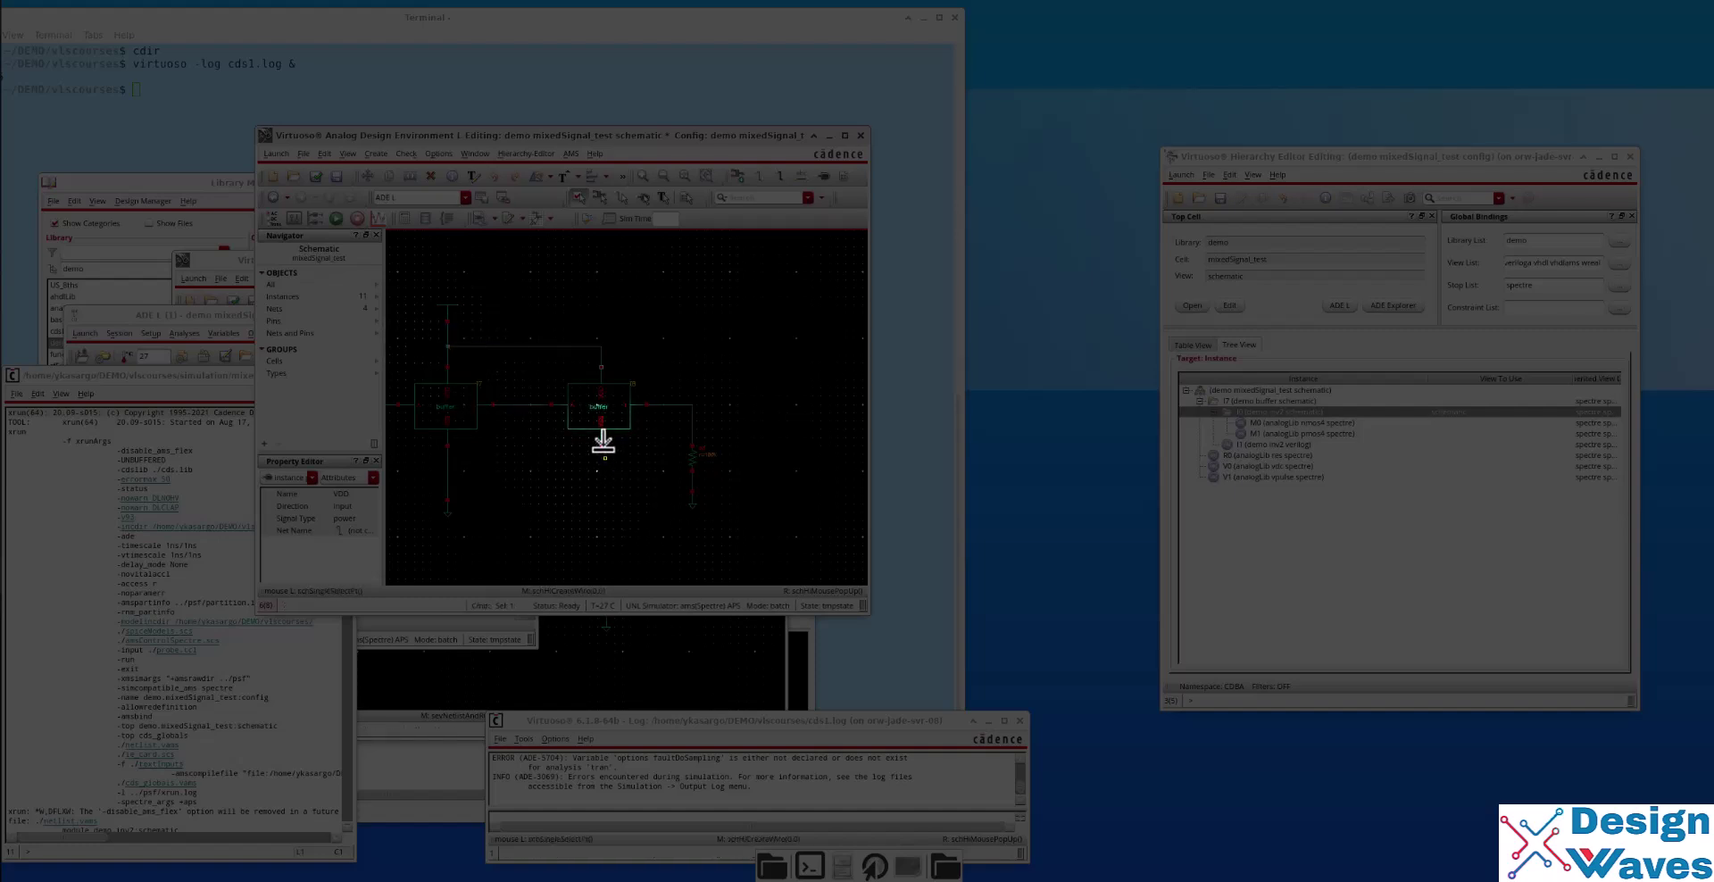
click(603, 430)
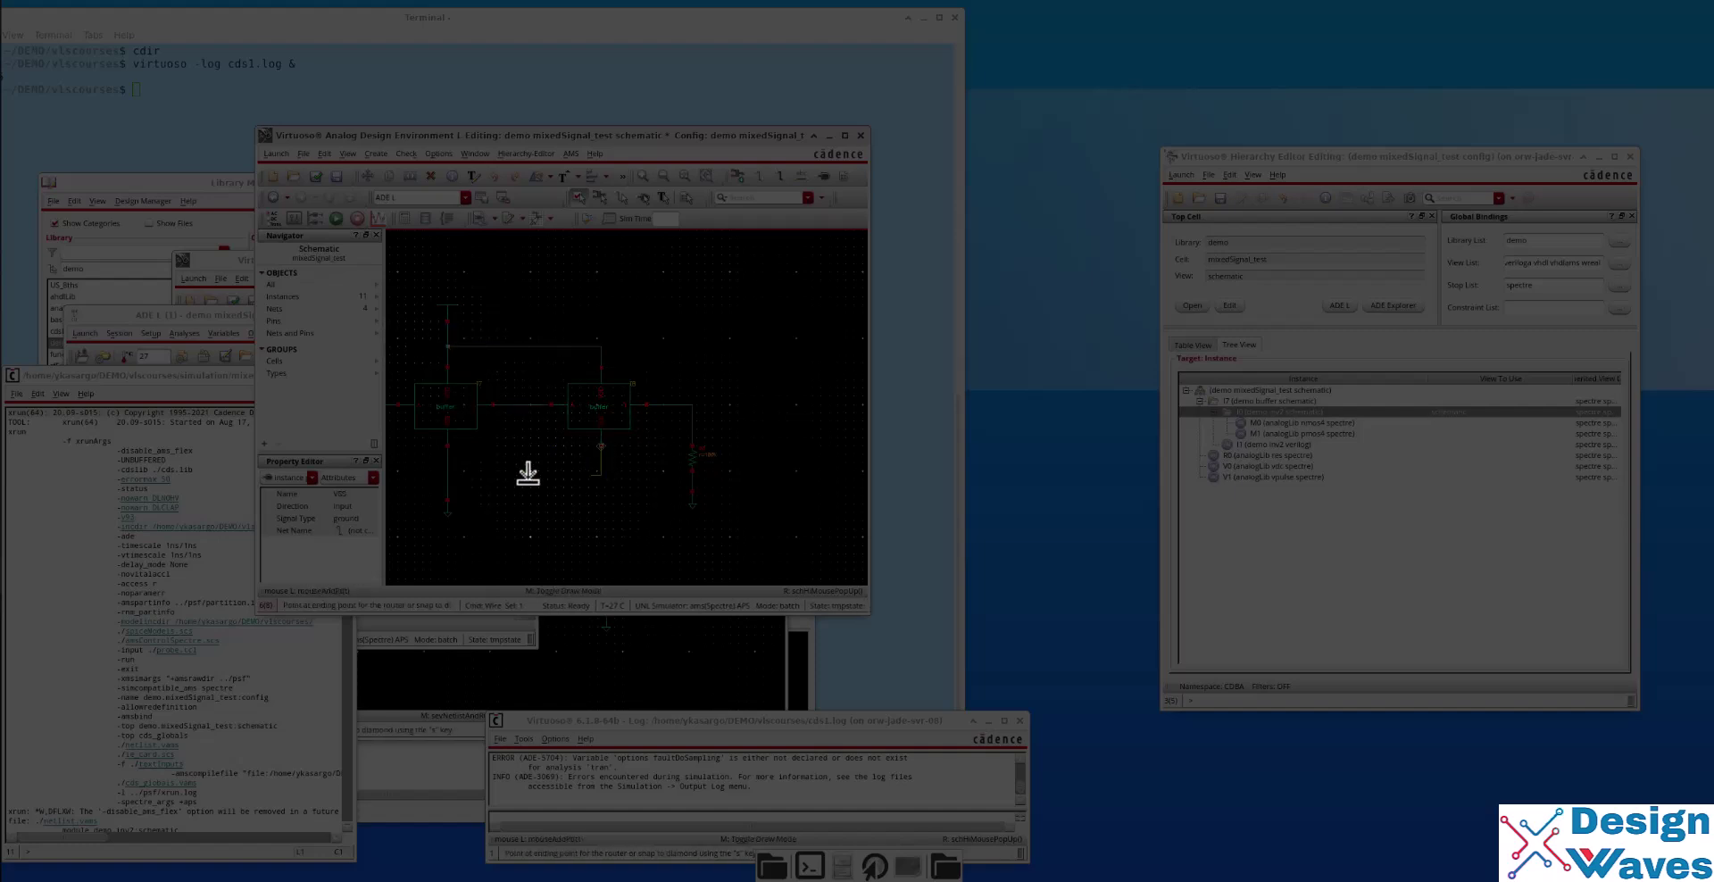
click(448, 462)
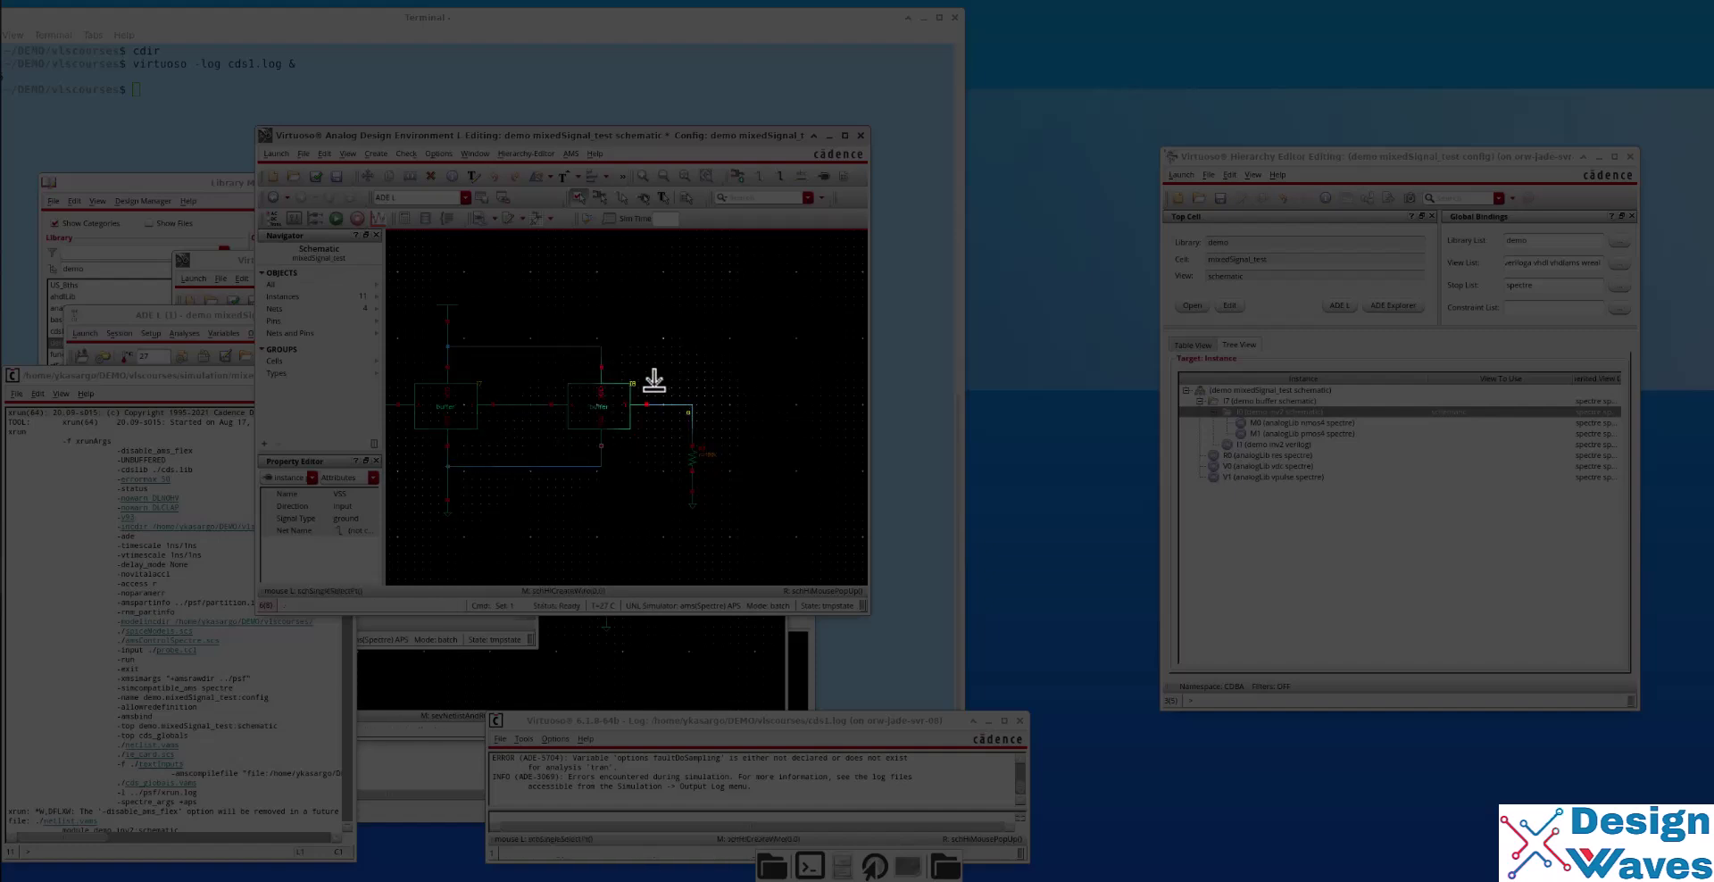
Check and save the mixedSignal_test schematic, dismiss the check warnings and close the simulation log.
click(318, 176)
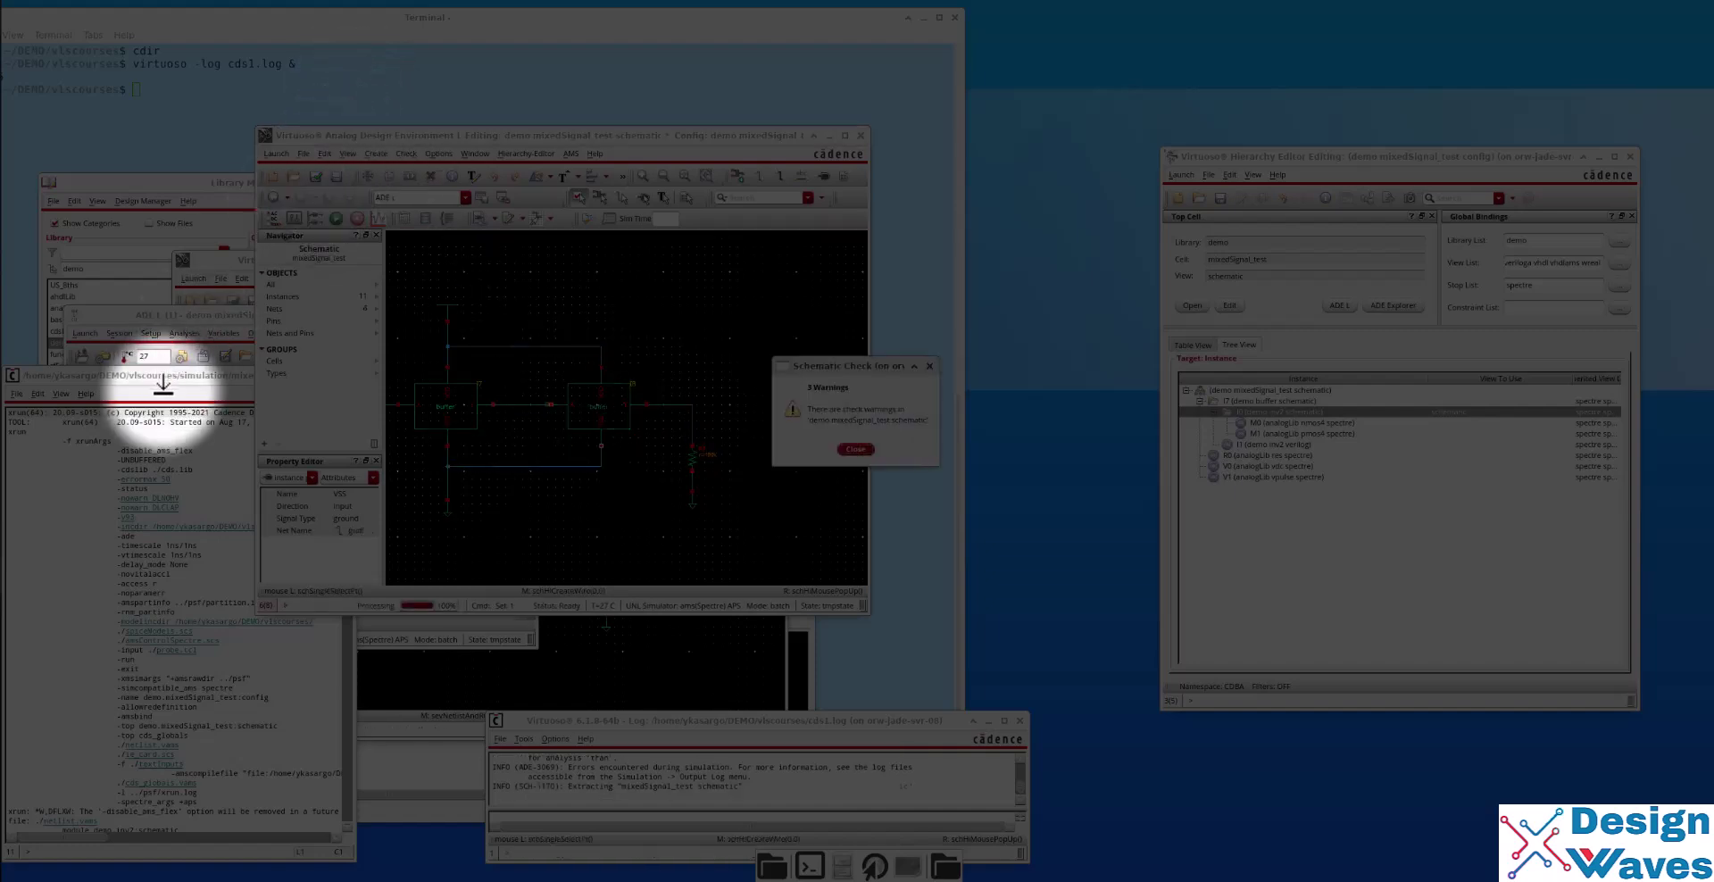
click(848, 448)
click(326, 375)
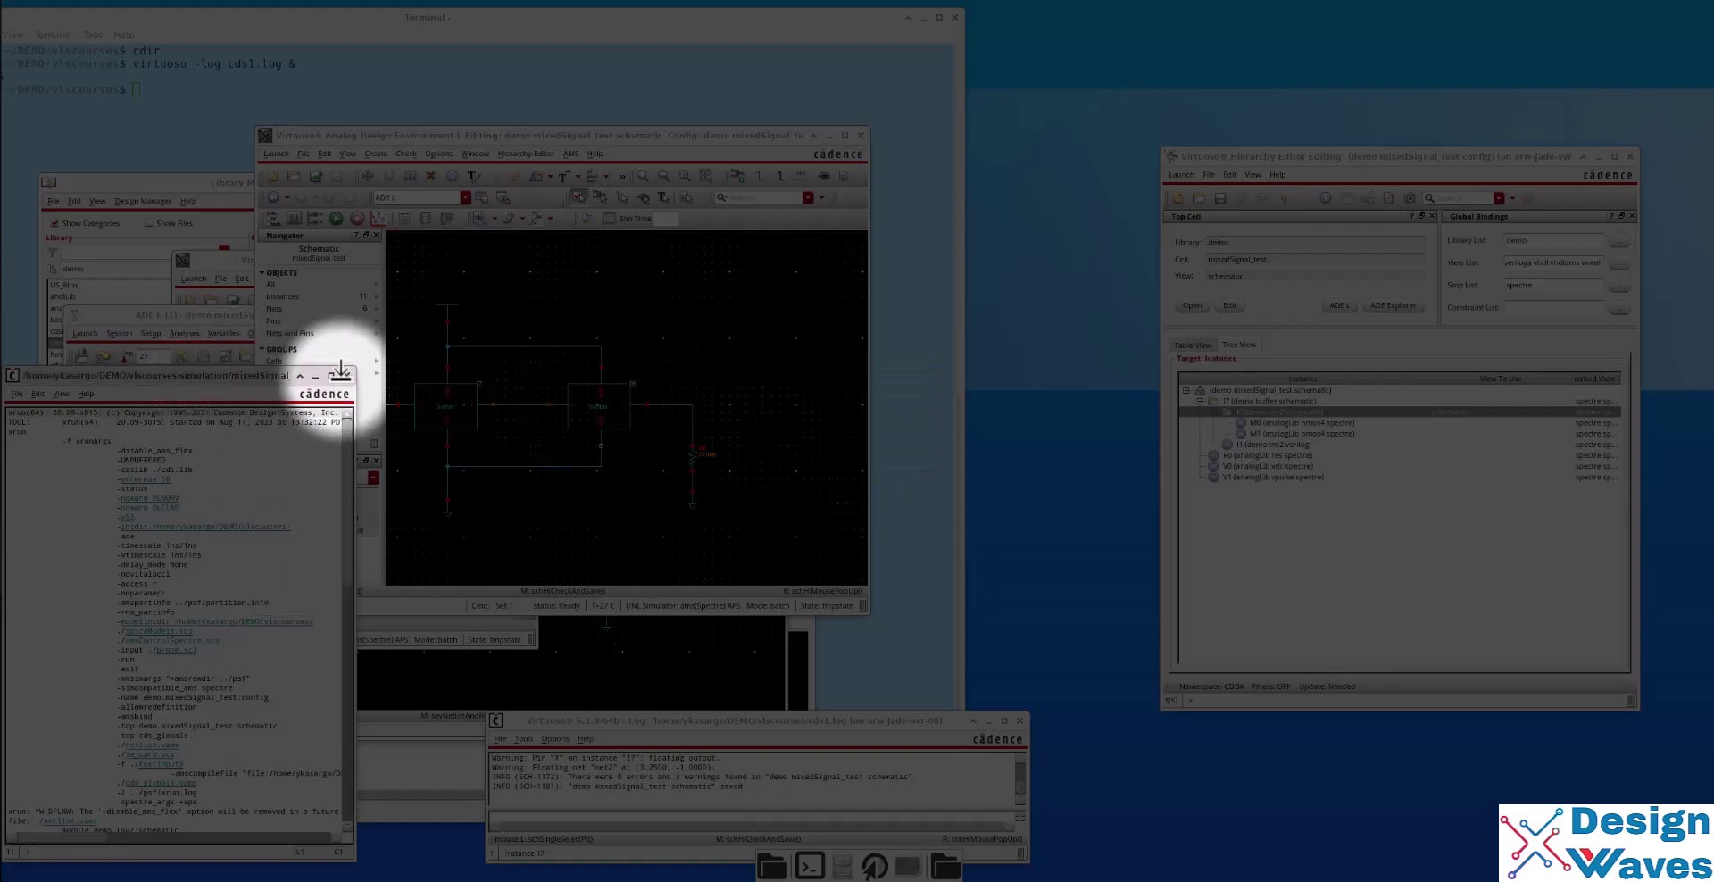
click(347, 375)
Complete the wire connection at the second buffer's input, and check and save the schematic again.
click(451, 337)
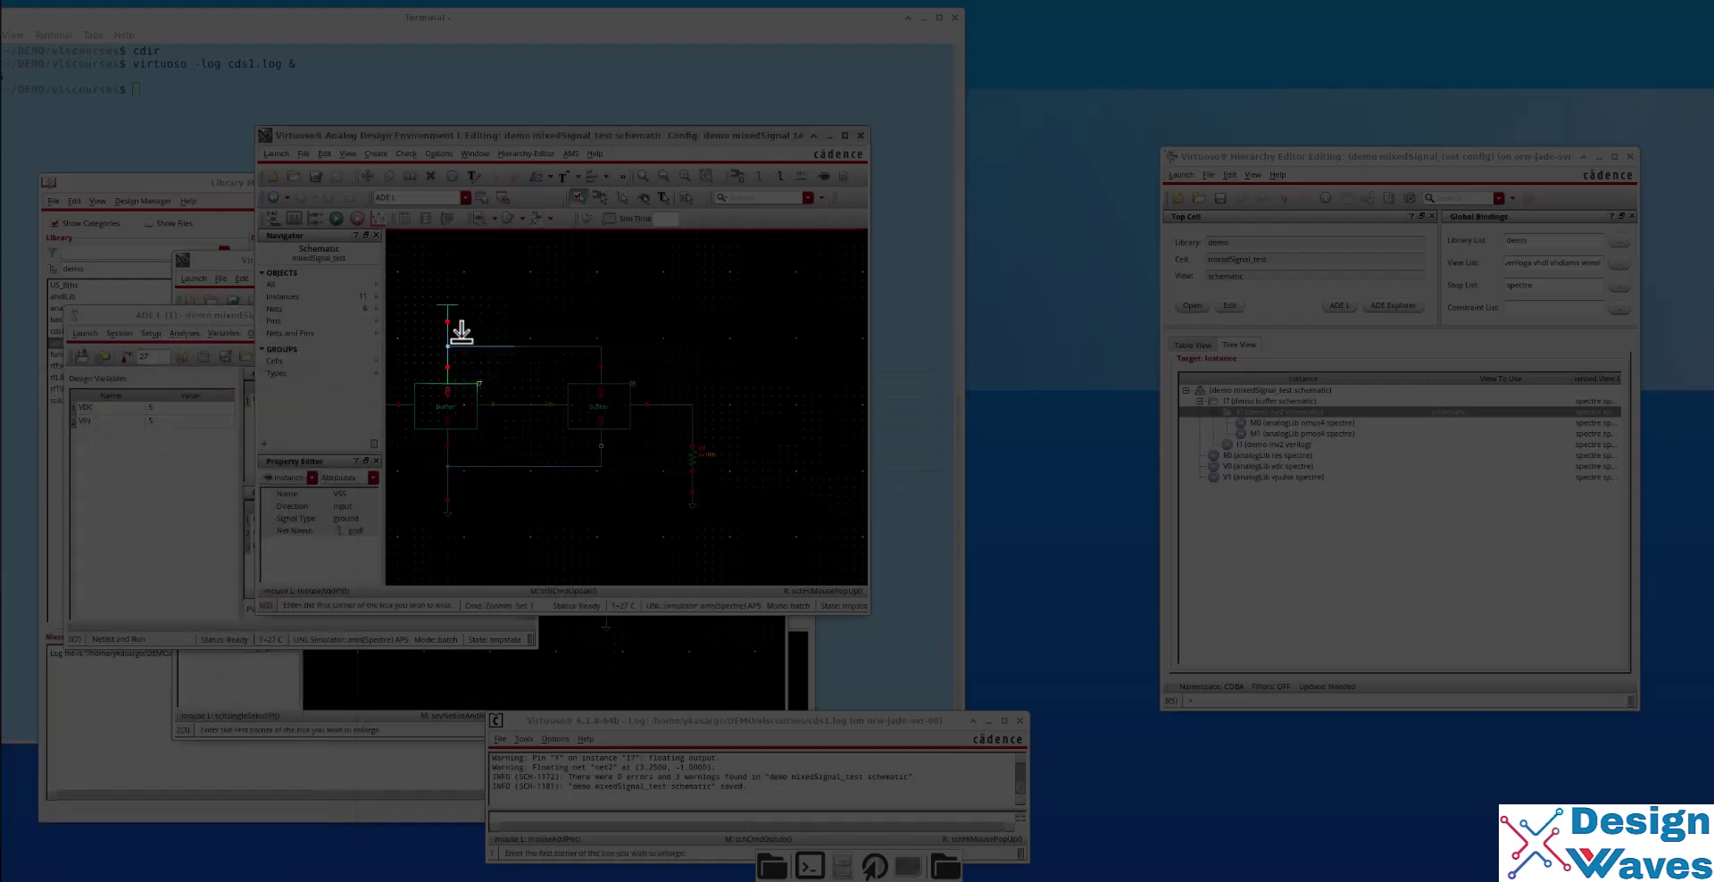
right_drag(452, 325, 627, 489)
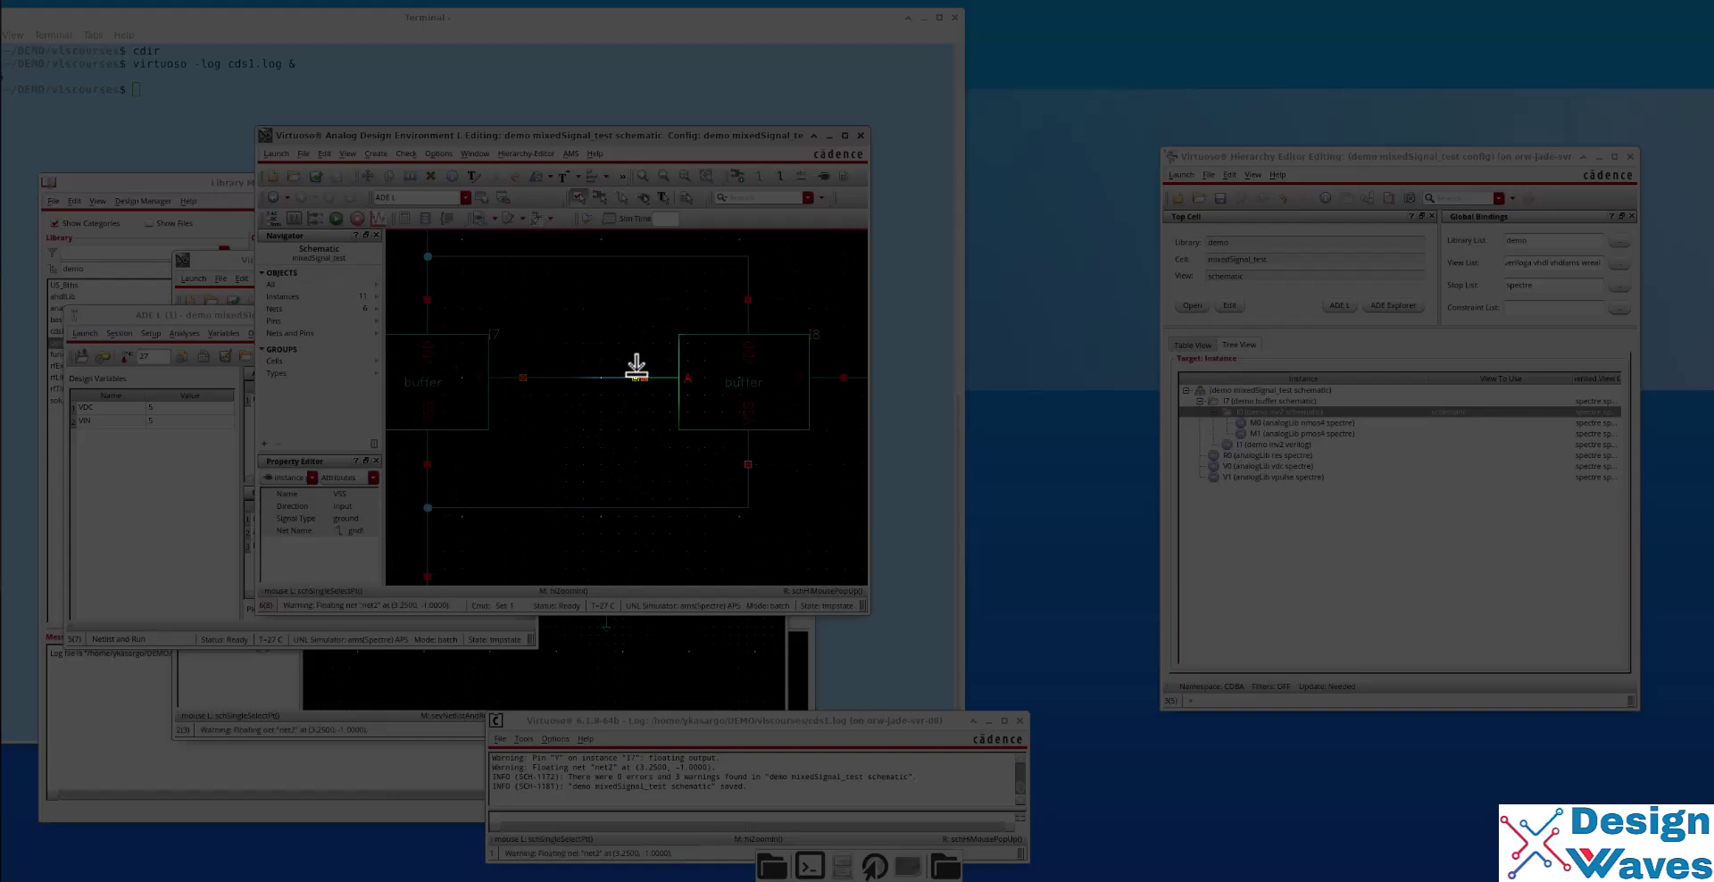
key(w)
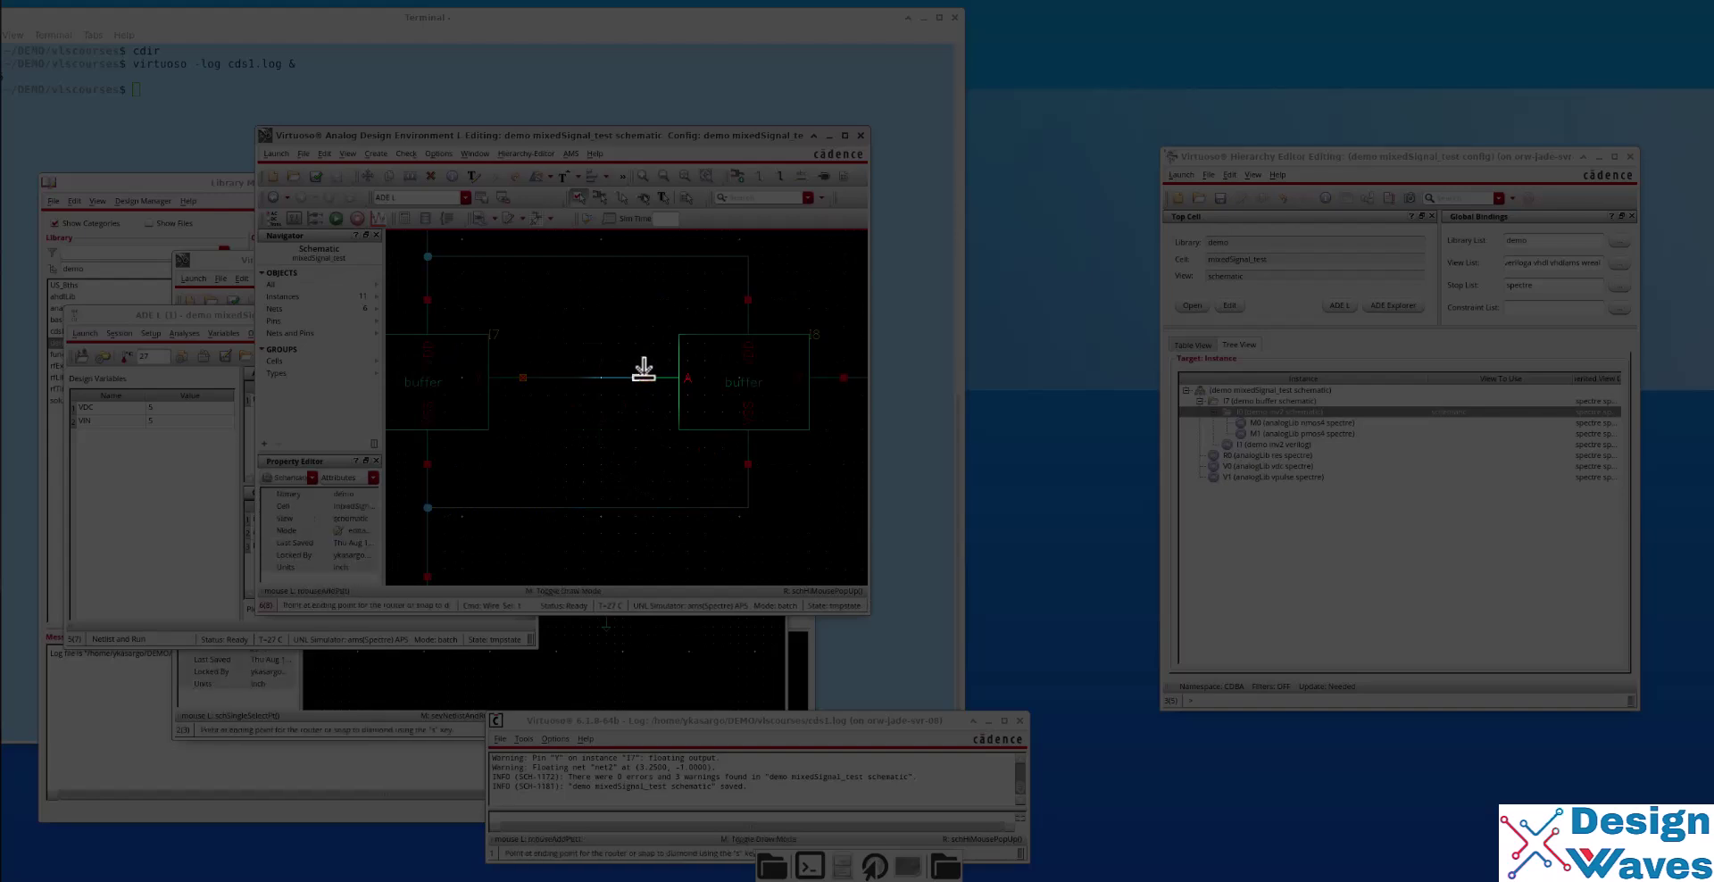
double_click(644, 377)
click(316, 176)
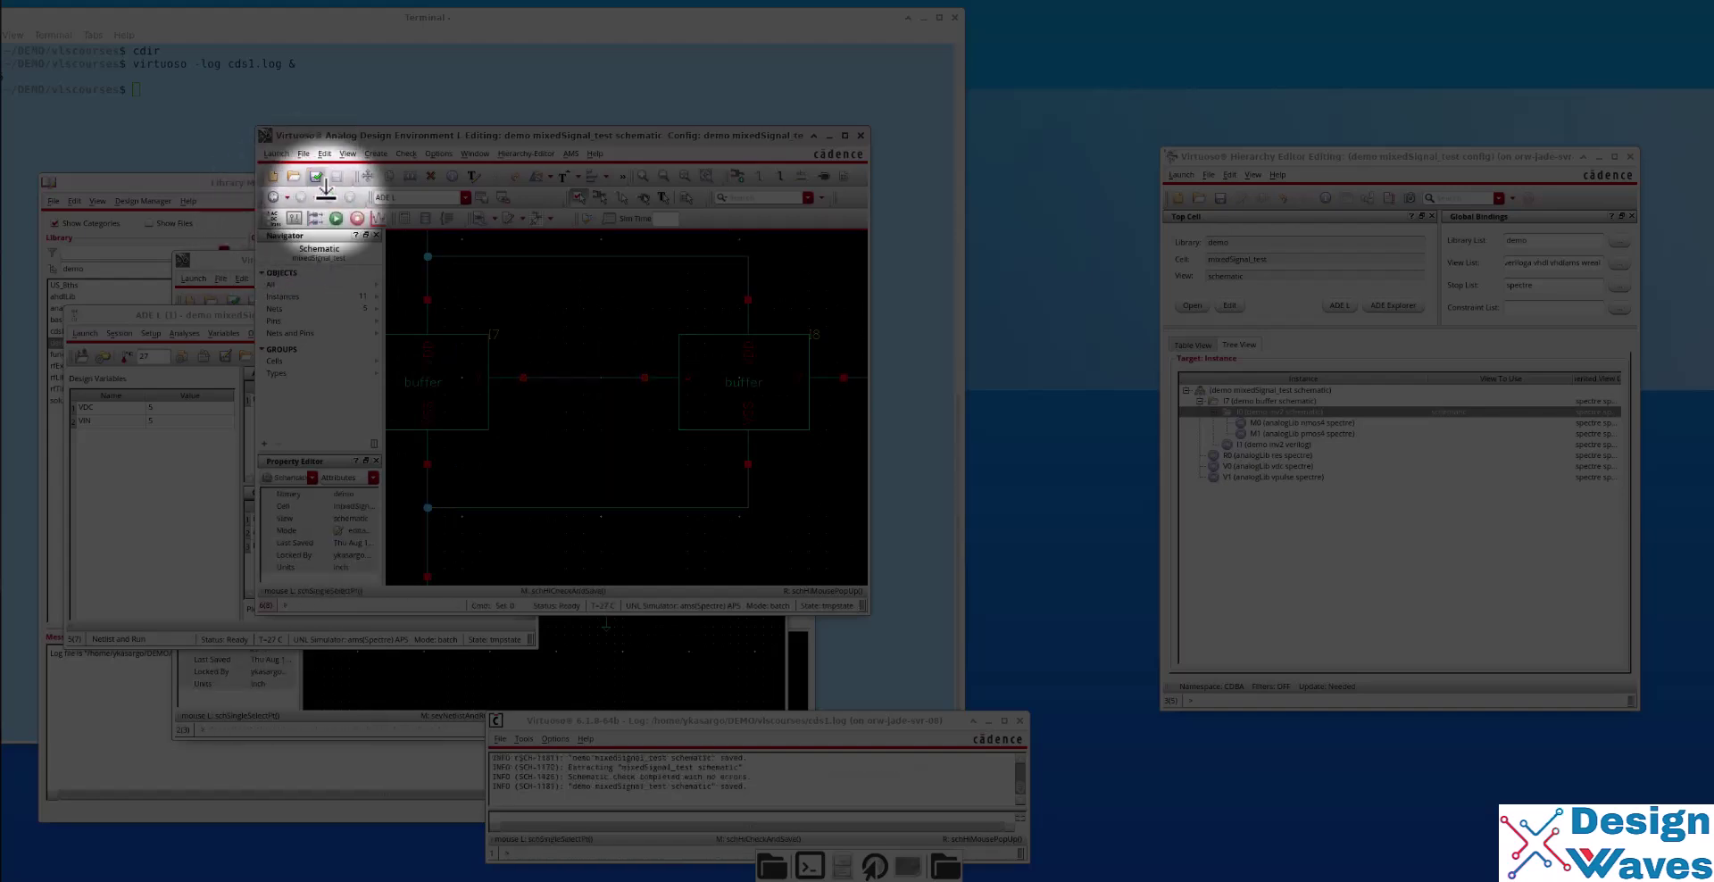
key(f)
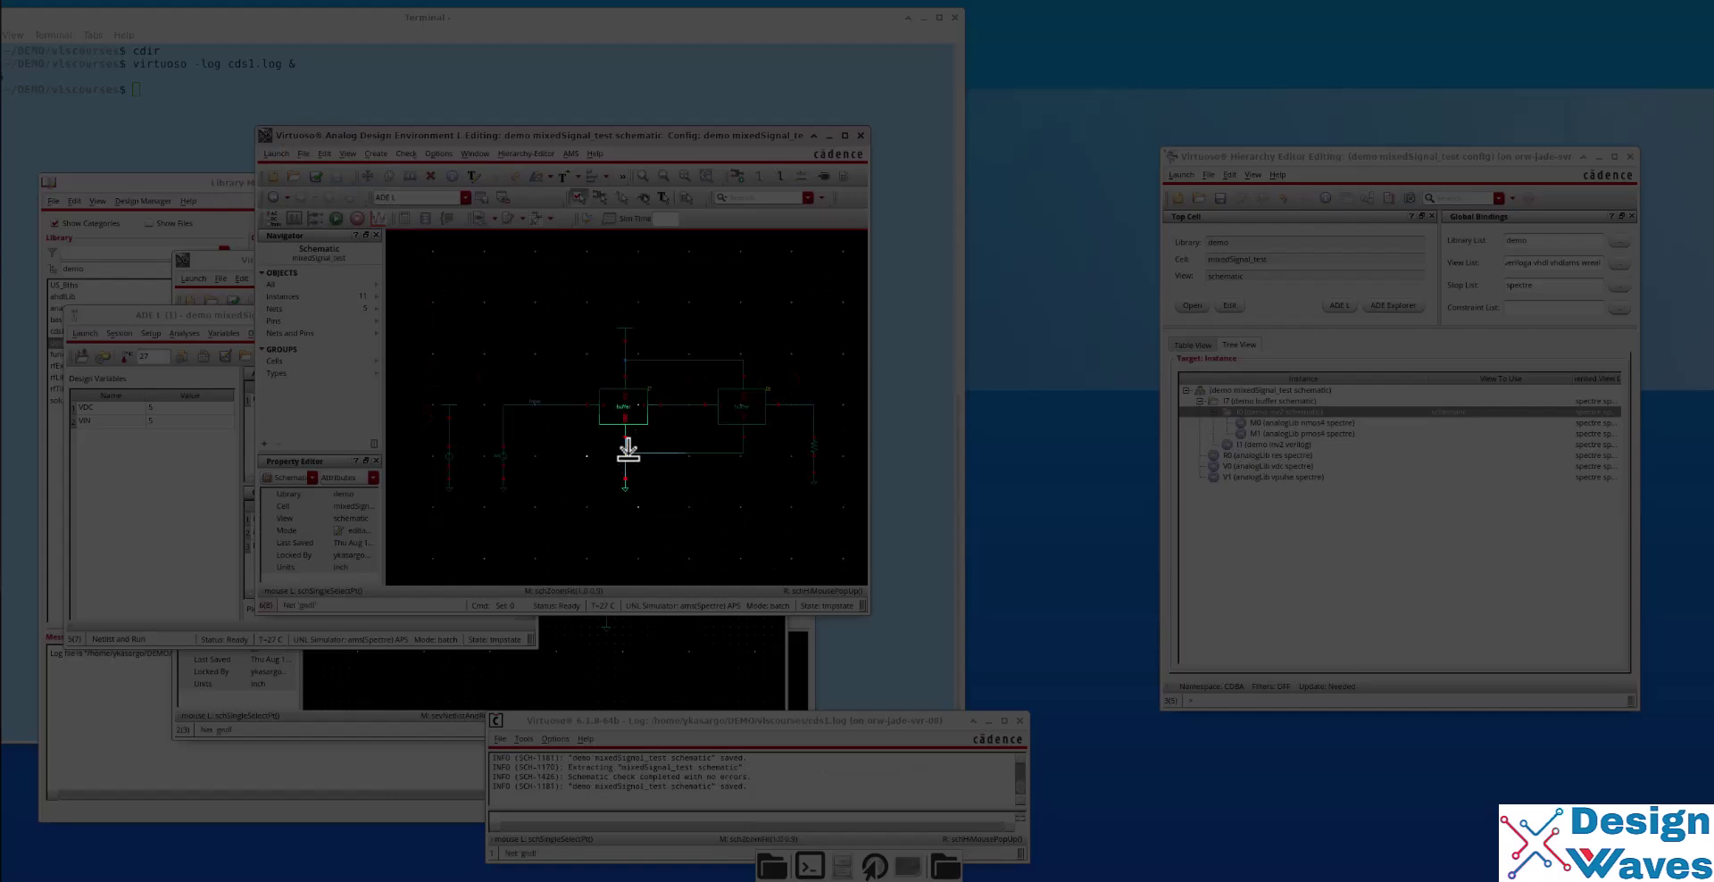
Update the mixedSignal_test config in the Hierarchy Editor and expand the added buffer to inspect its inv2 instances and views.
click(1390, 194)
drag(1368, 154, 1217, 158)
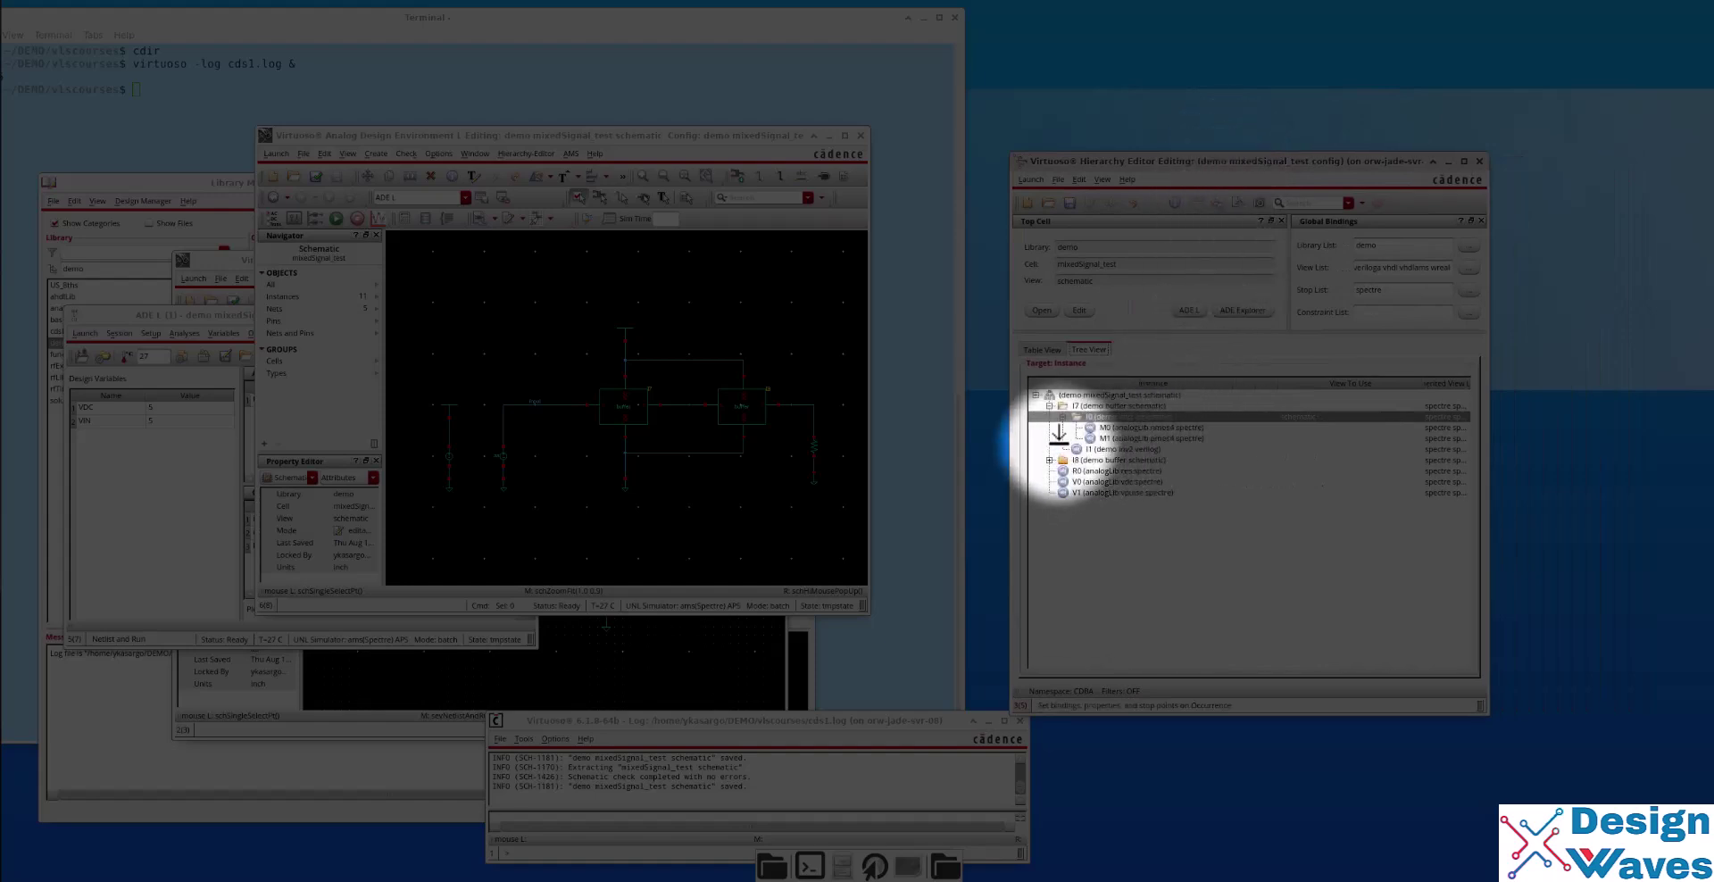
click(1063, 416)
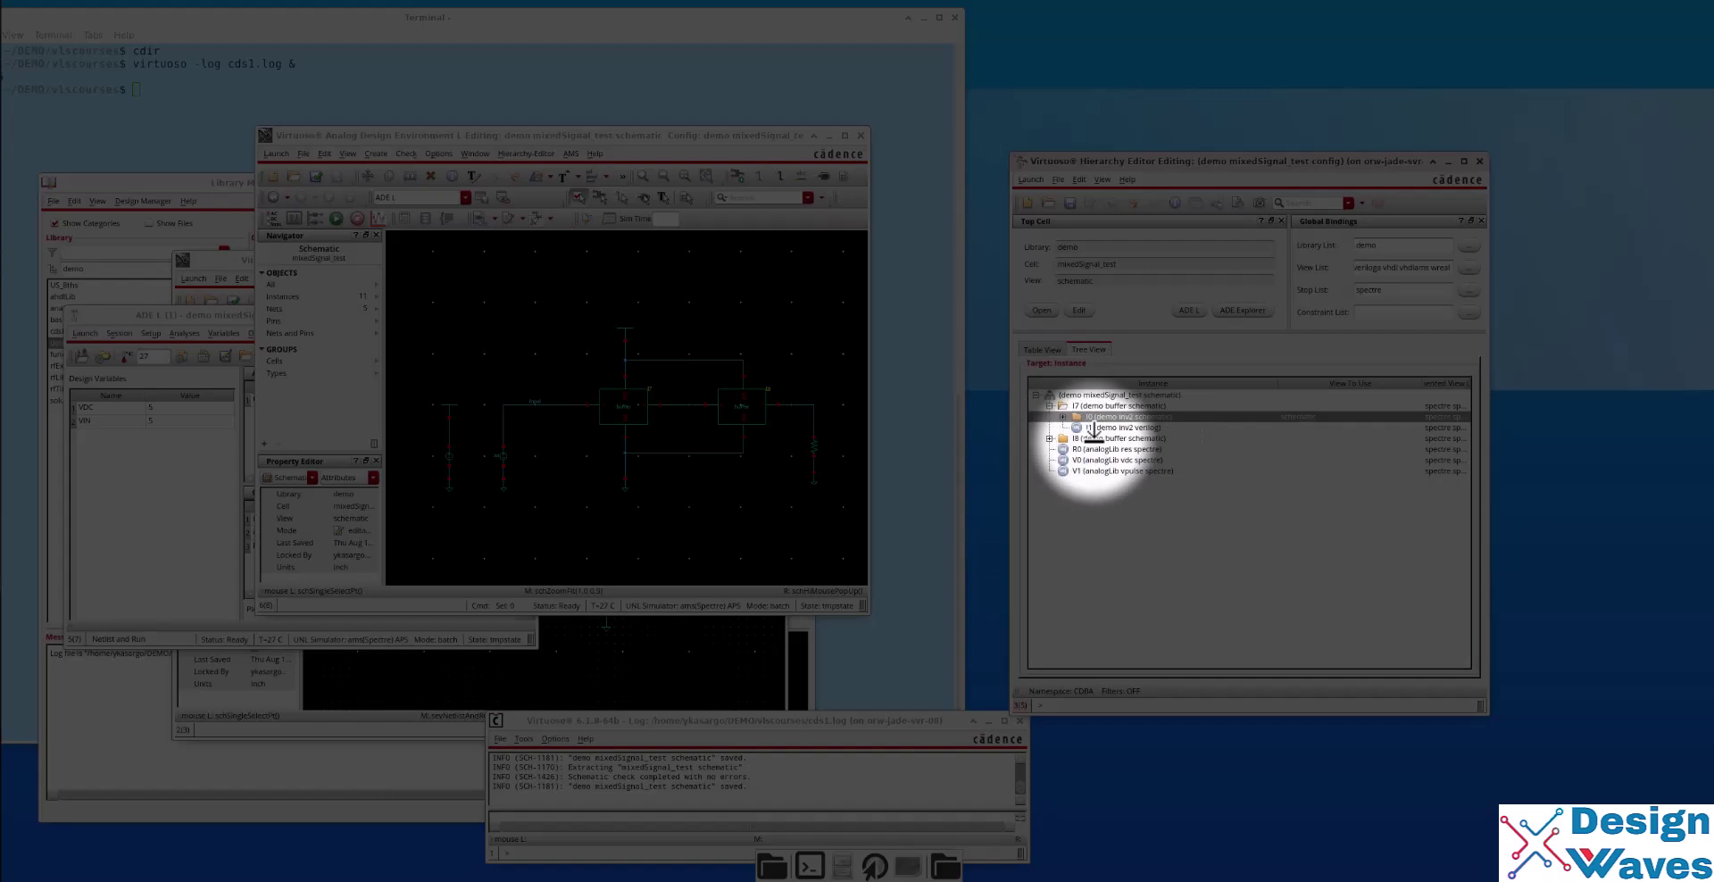
click(1050, 439)
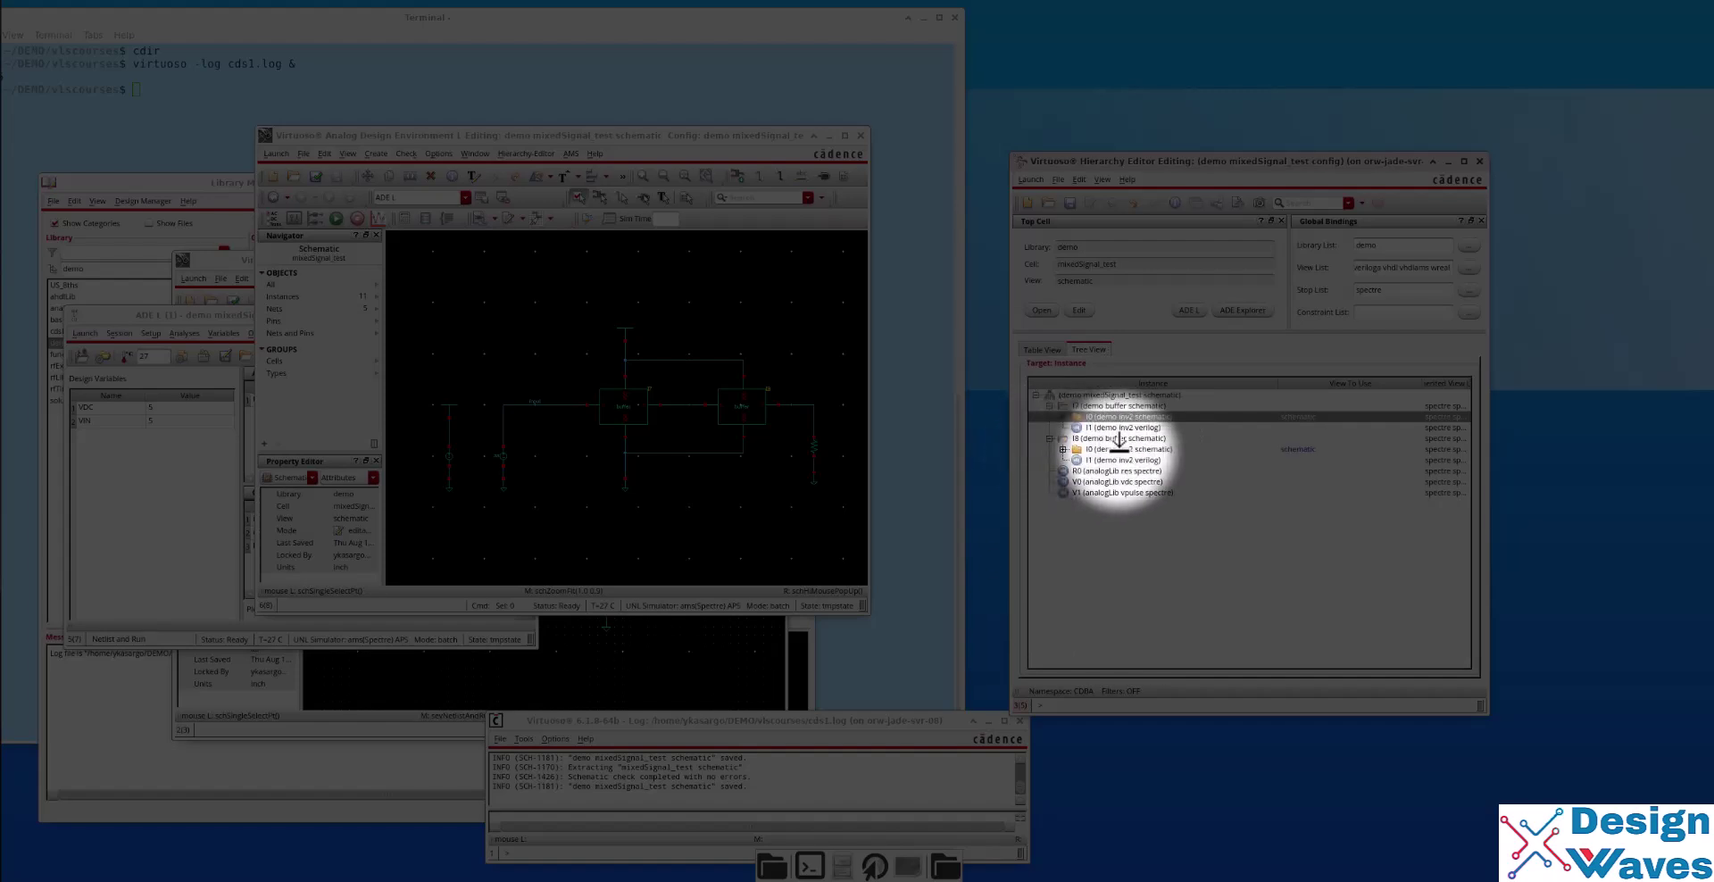
click(1142, 428)
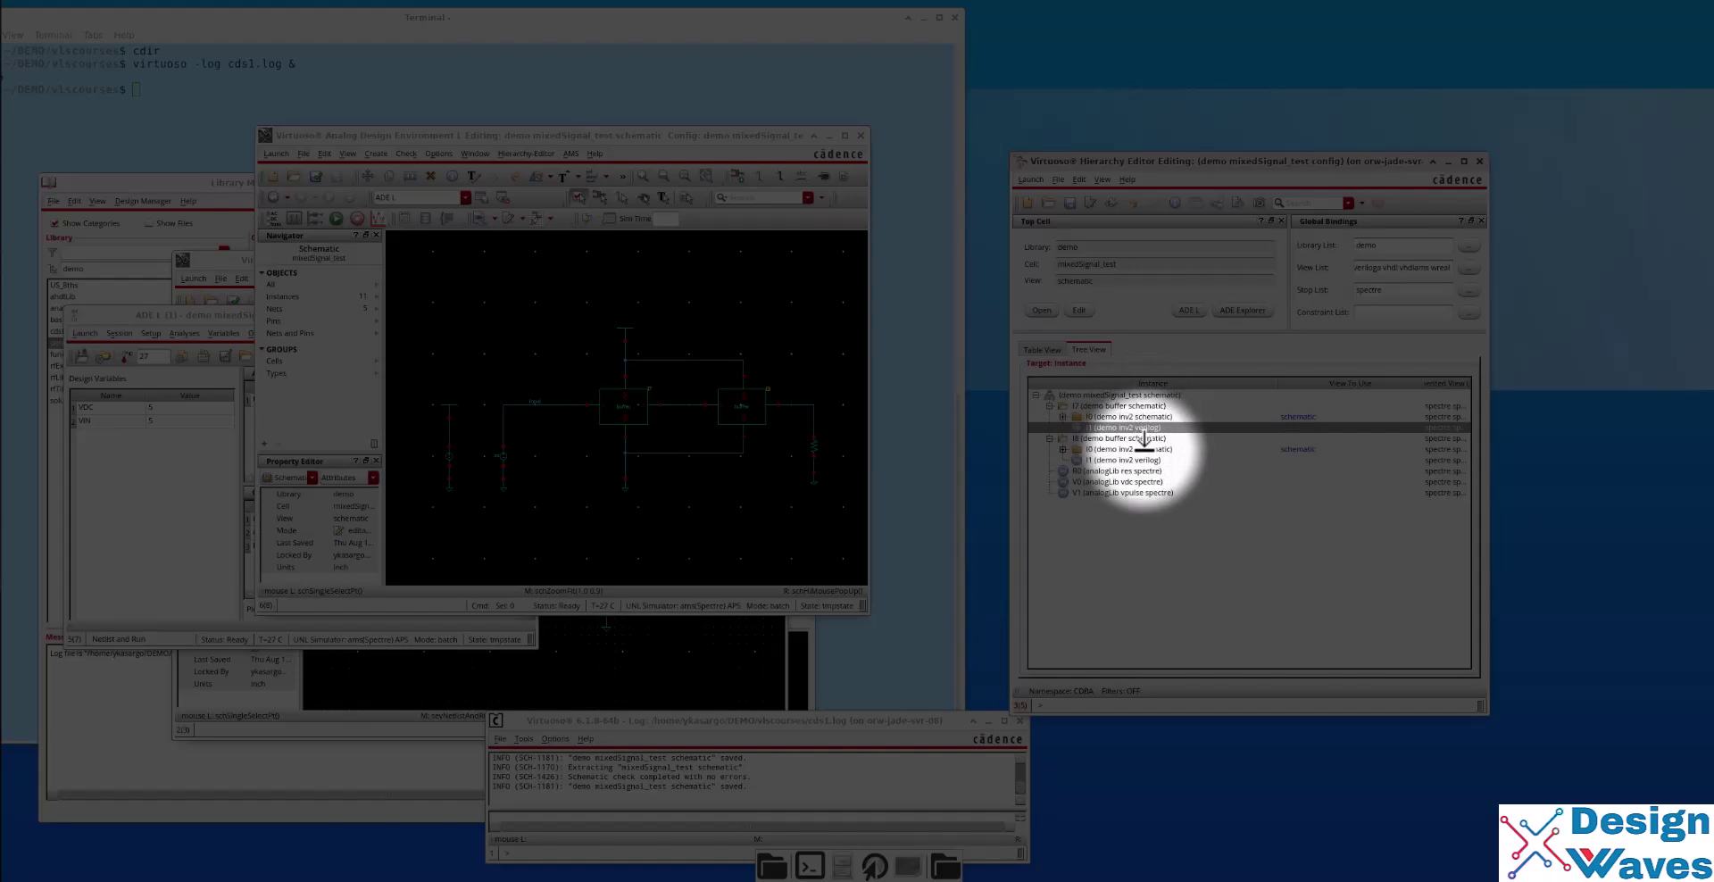
Set the I1 inv2 instance in the second-listed buffer to the systemVerilog view and update the mixedSignal_test config.
click(1142, 448)
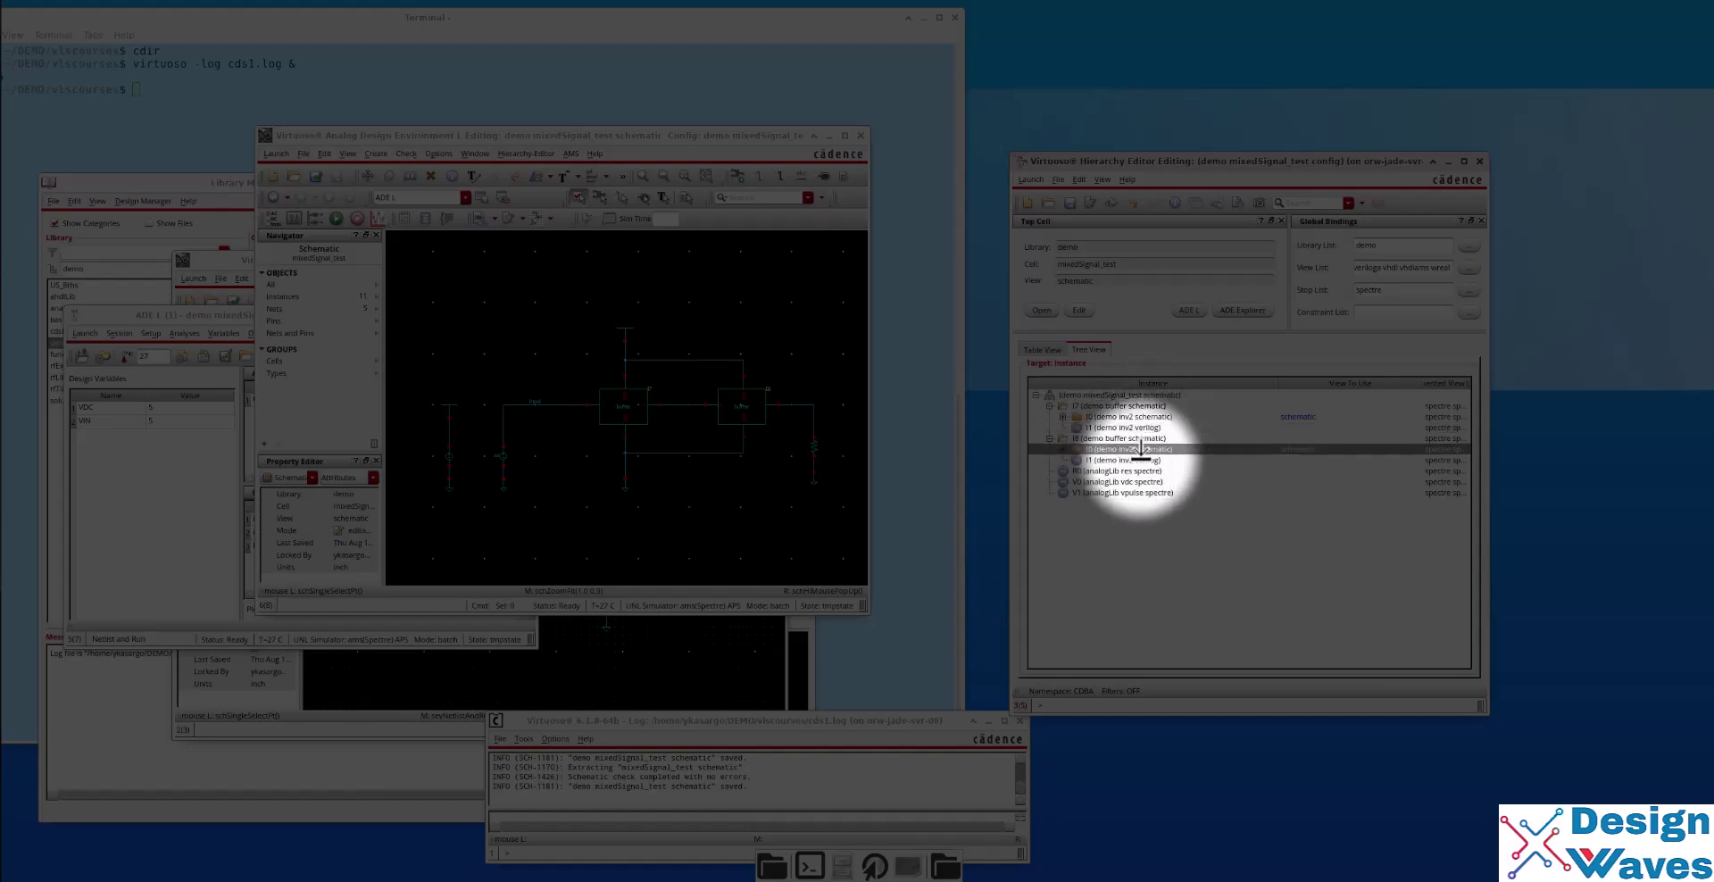
click(1153, 460)
right_click(1159, 460)
mouse_move(1161, 464)
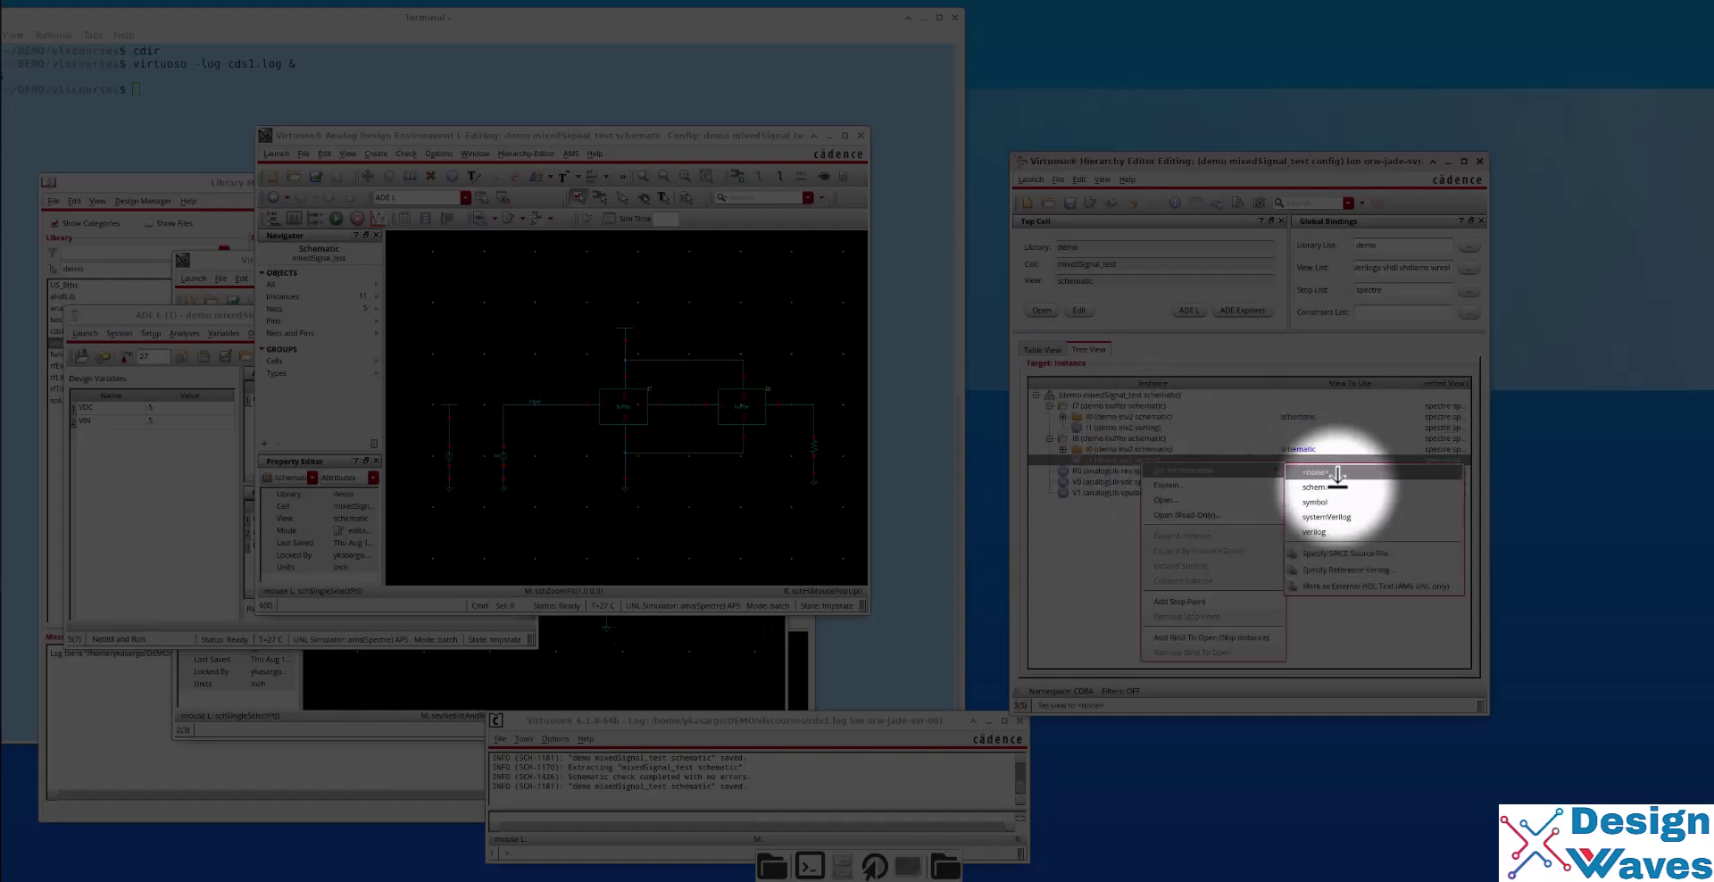
click(1327, 517)
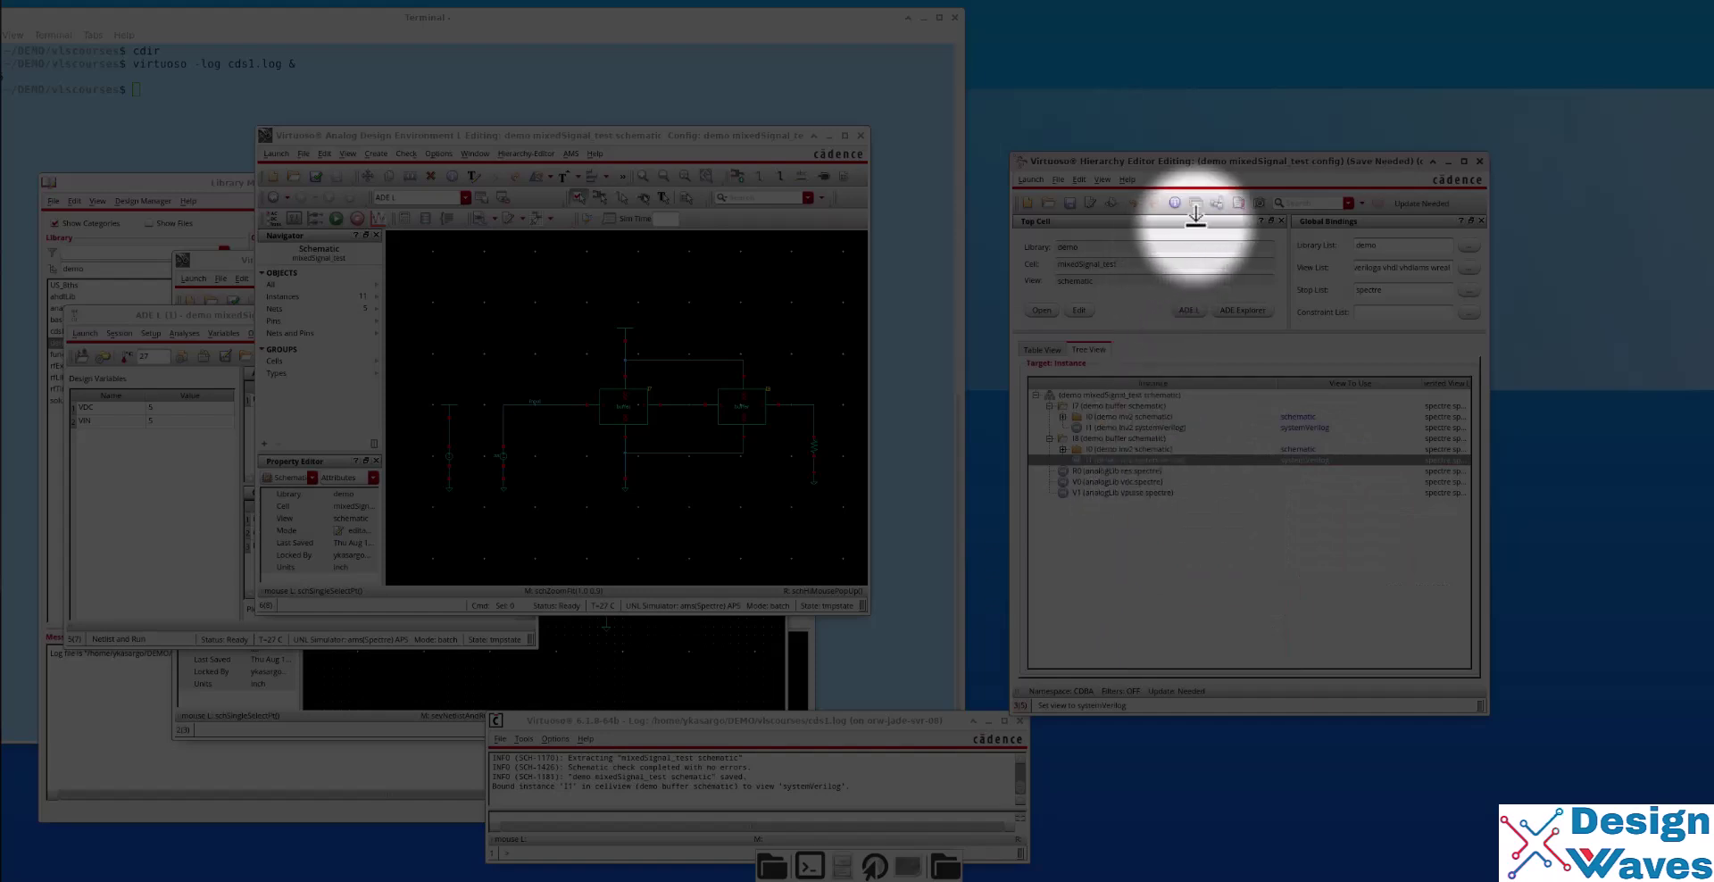
click(1238, 203)
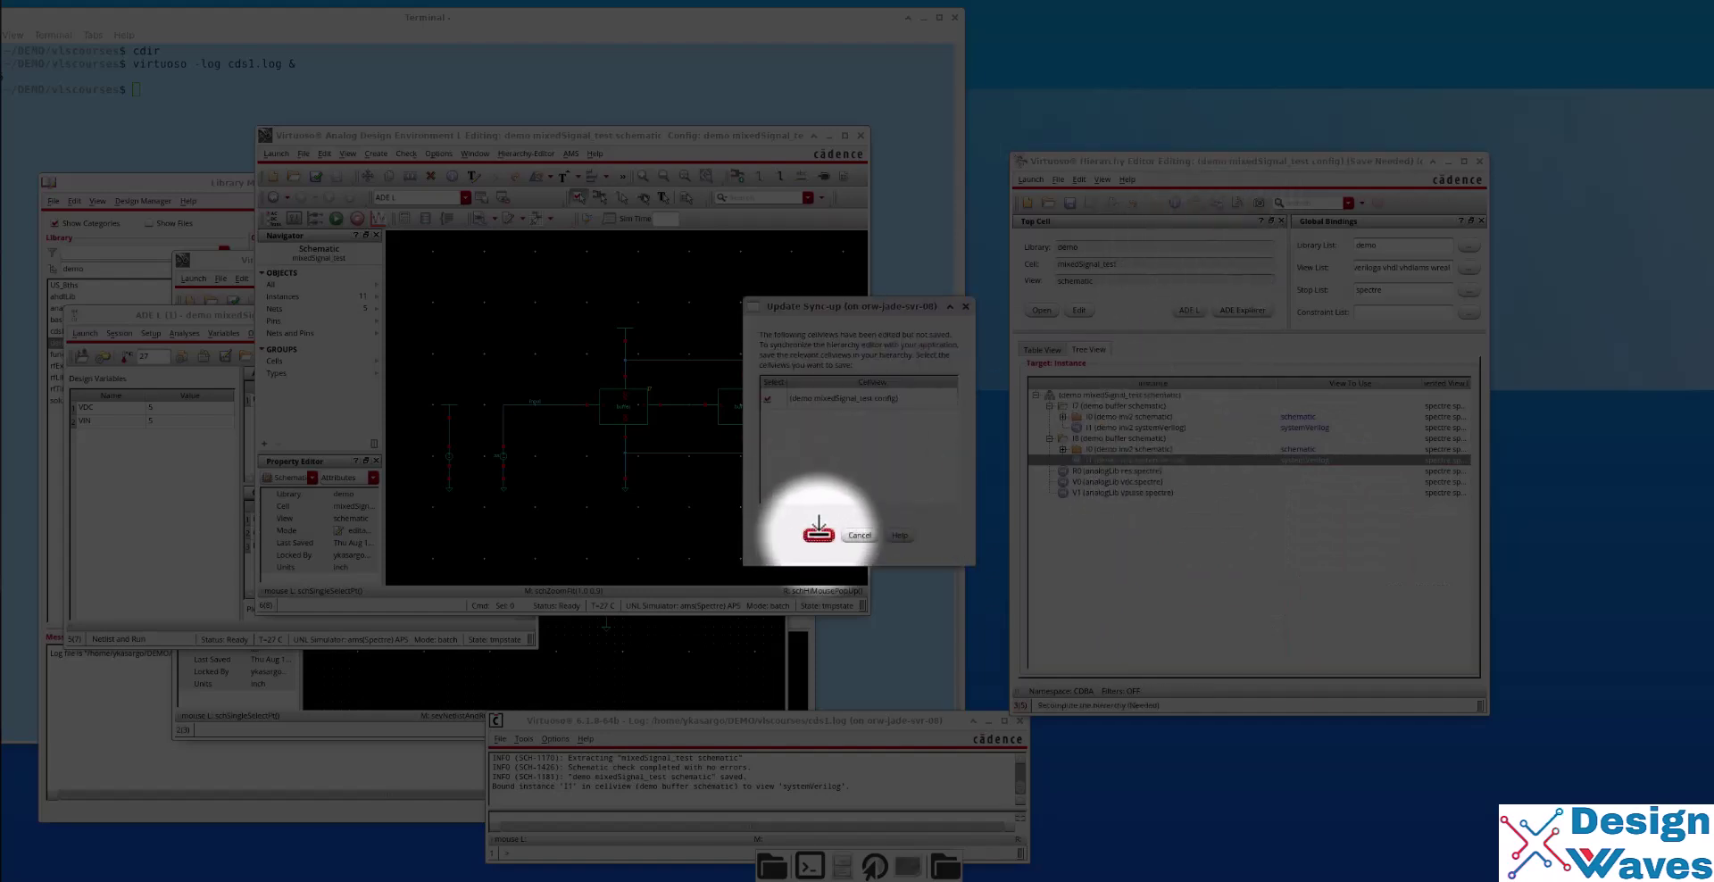
click(819, 535)
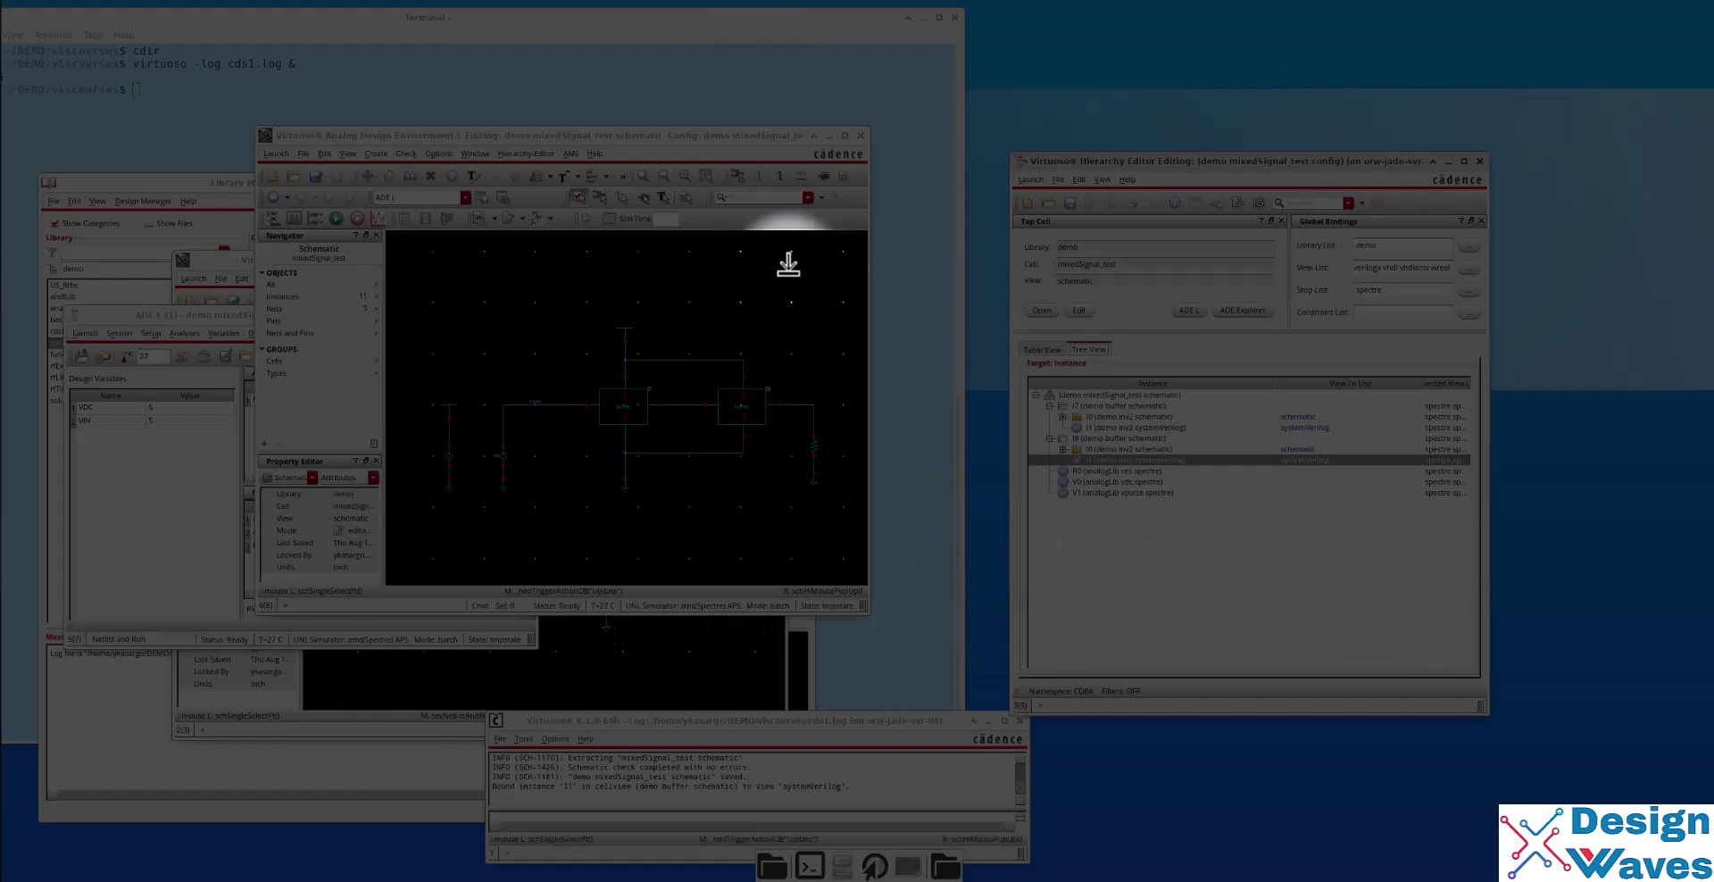
Descend through the first buffer into the schematic of its first inv2 inverter.
click(645, 393)
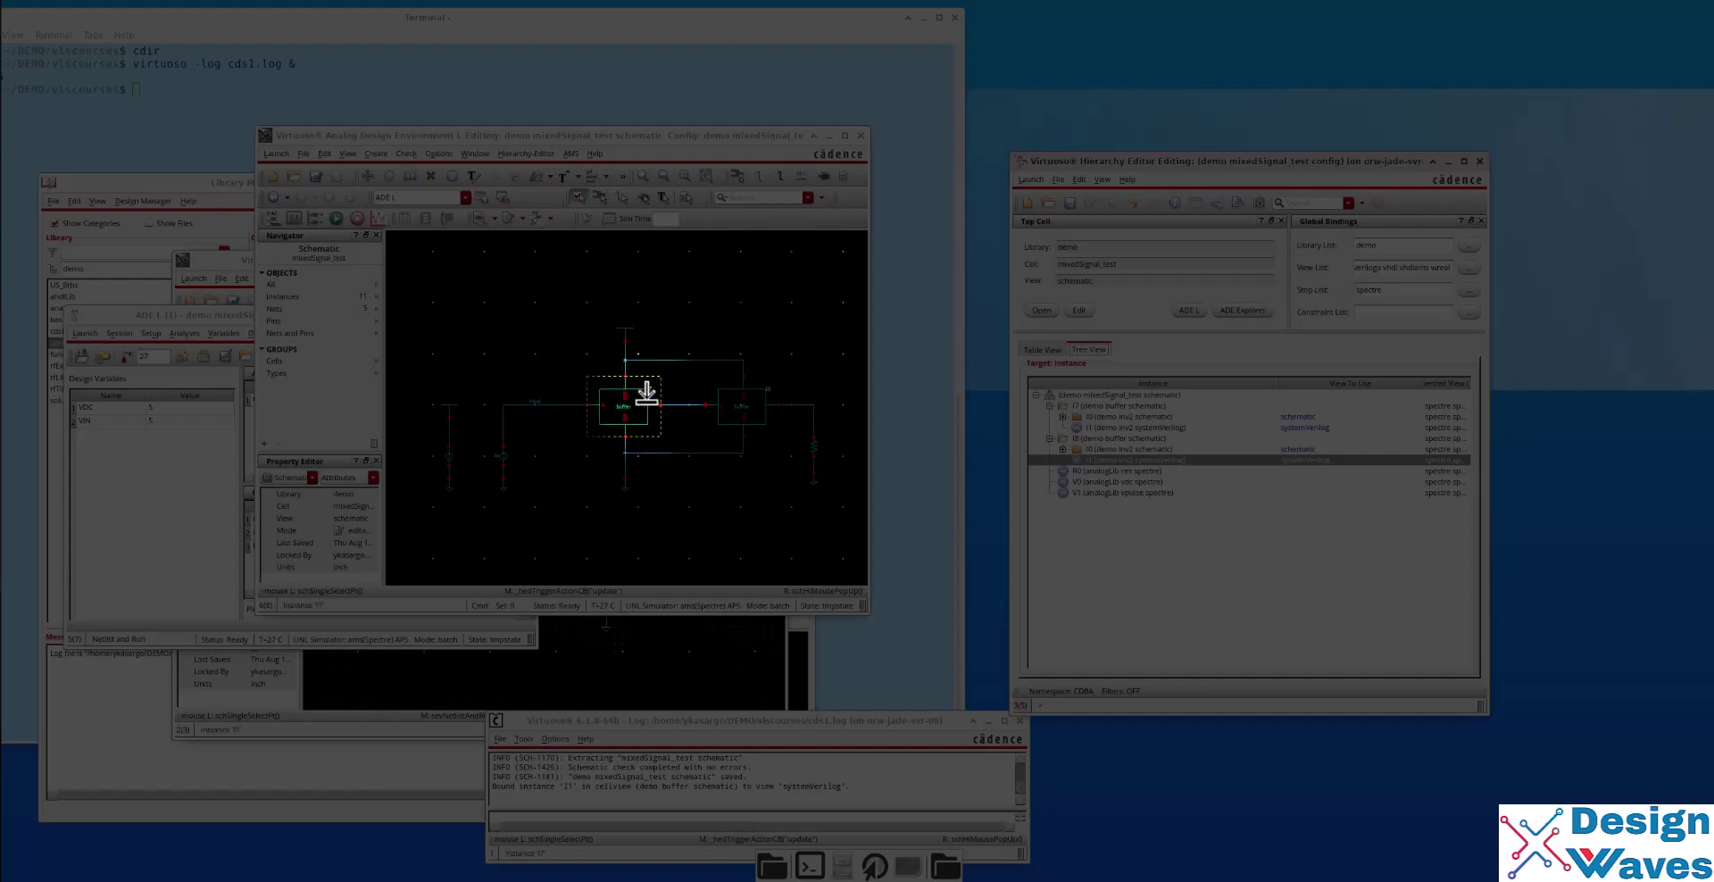
double_click(647, 393)
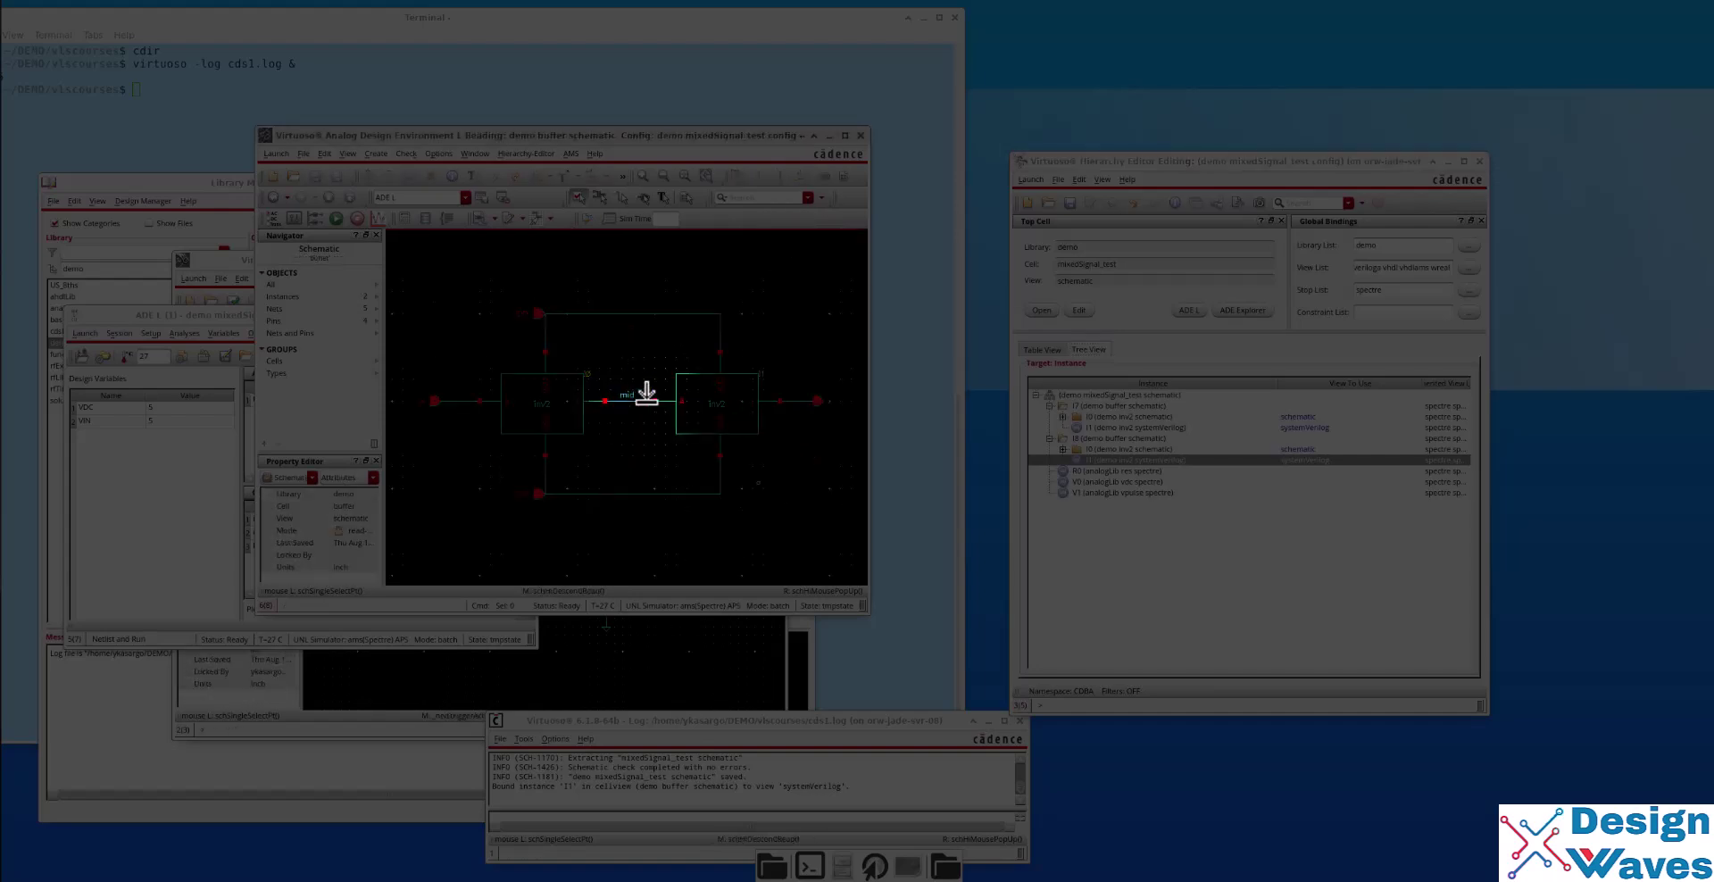
double_click(565, 395)
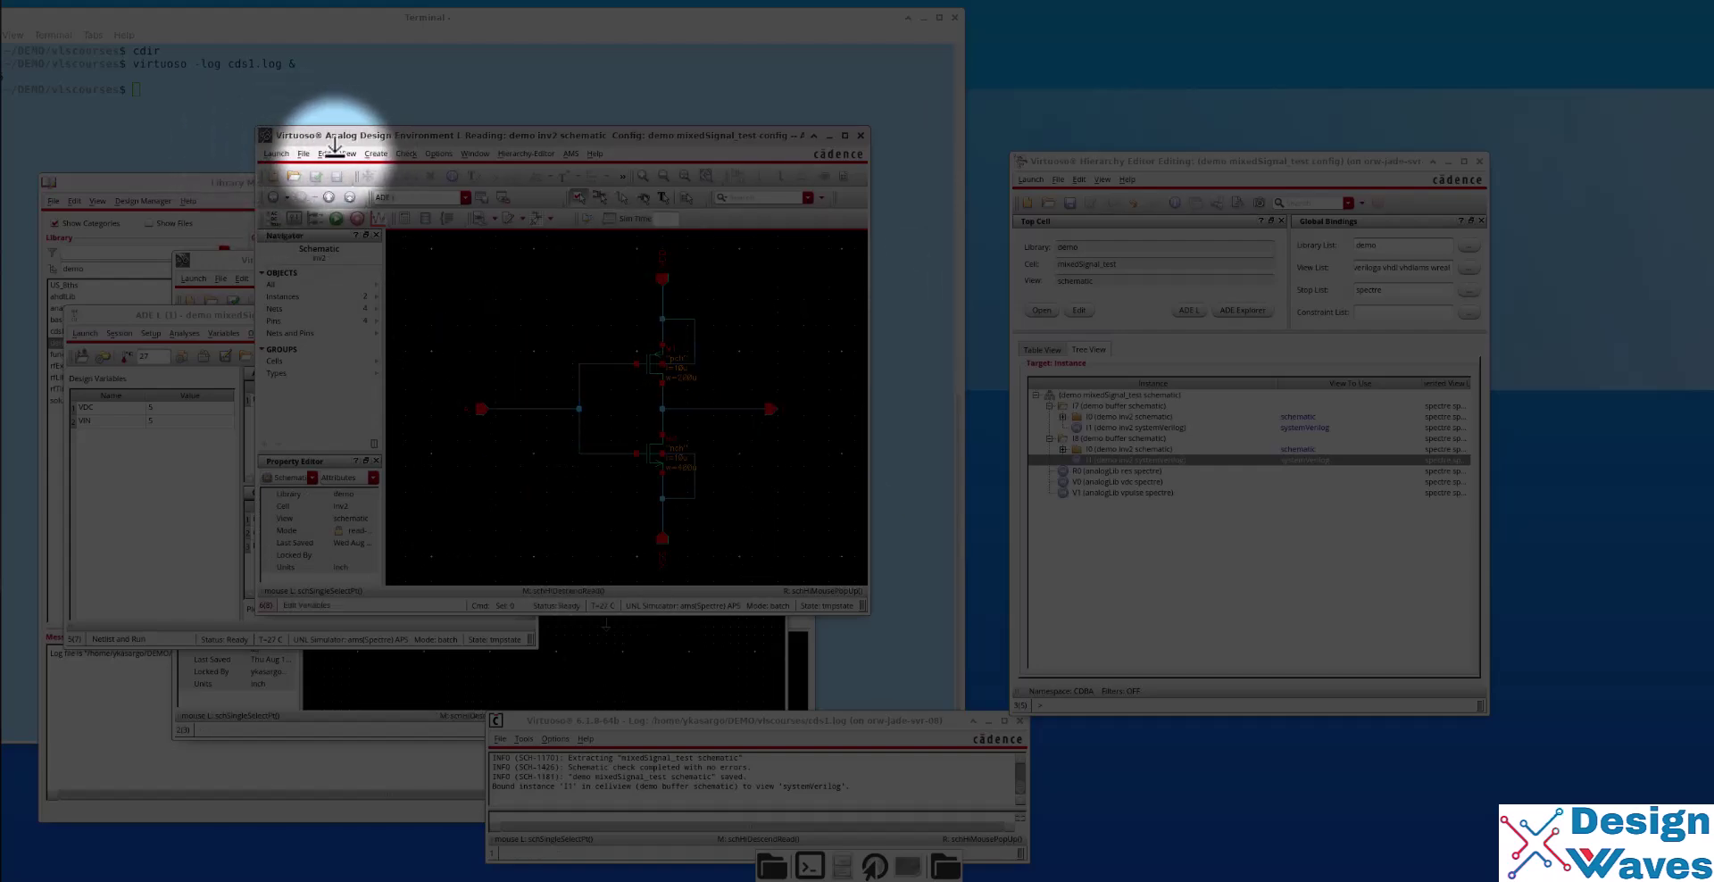
Generate a functional view of inv2 from its schematic with the Verilog-Editor data type.
click(375, 152)
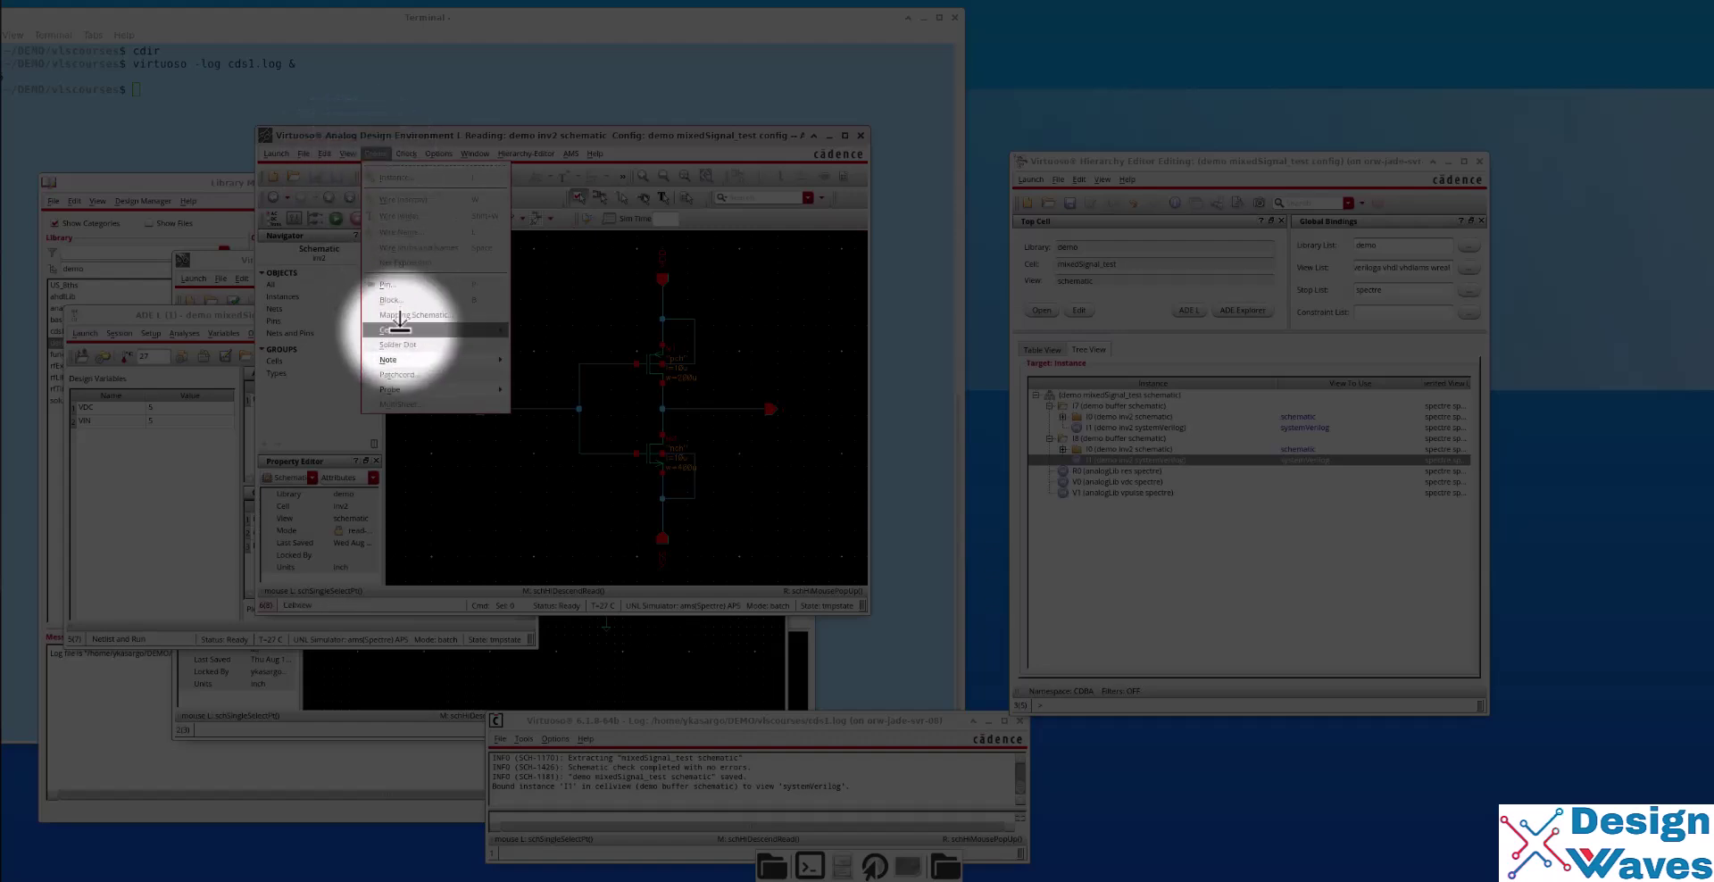
mouse_move(396, 328)
click(540, 339)
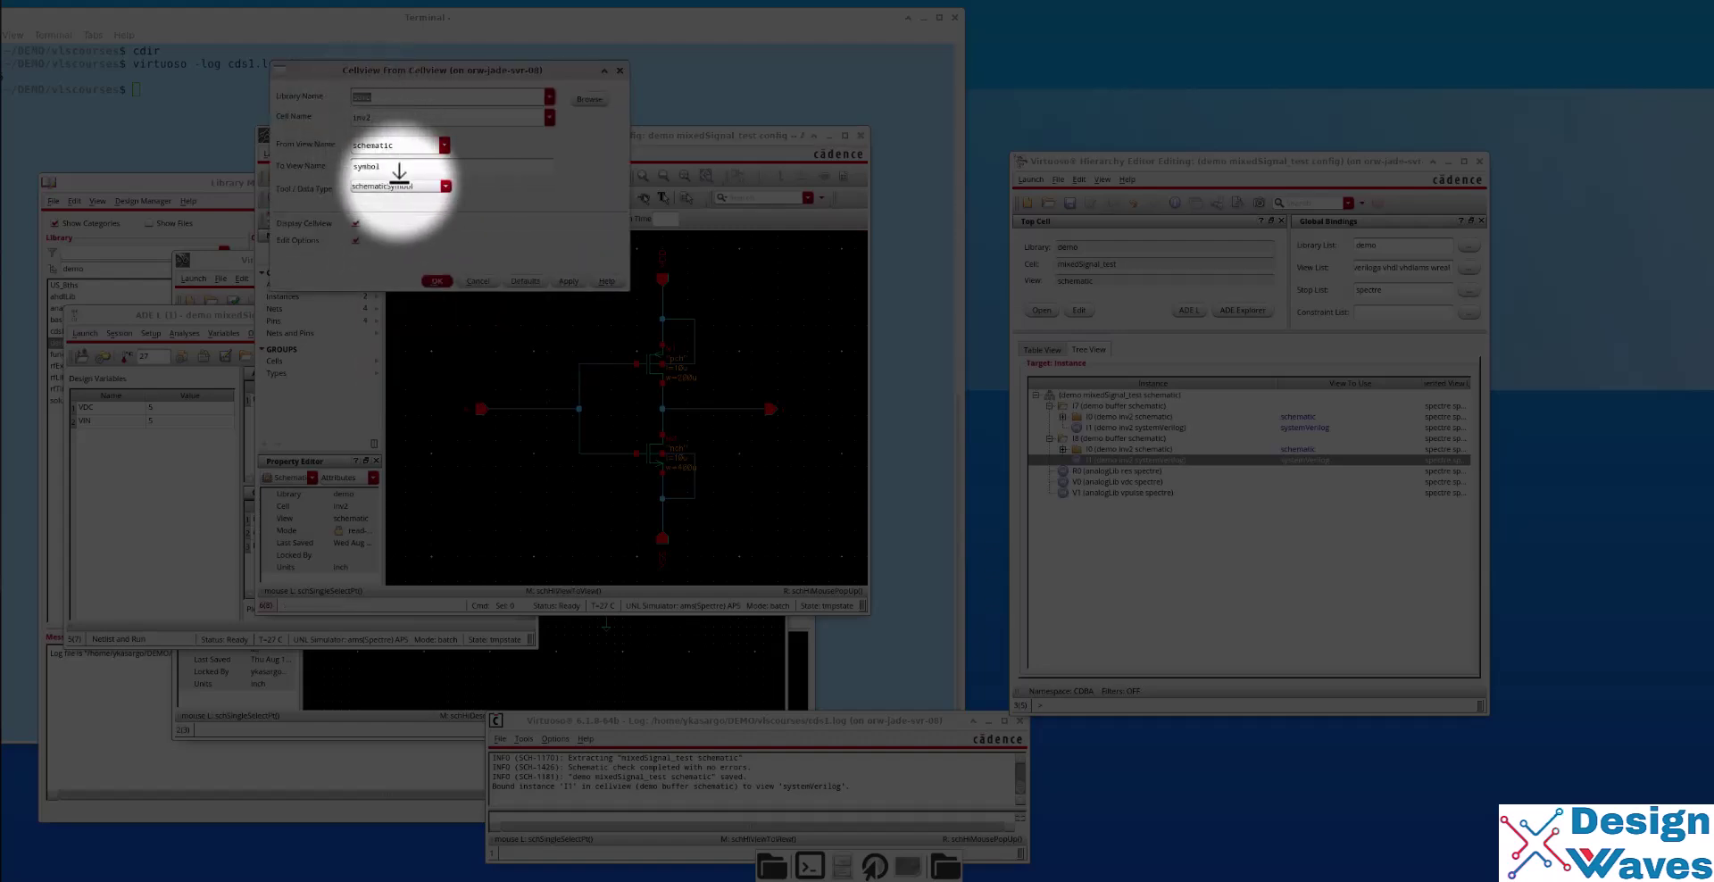
click(399, 183)
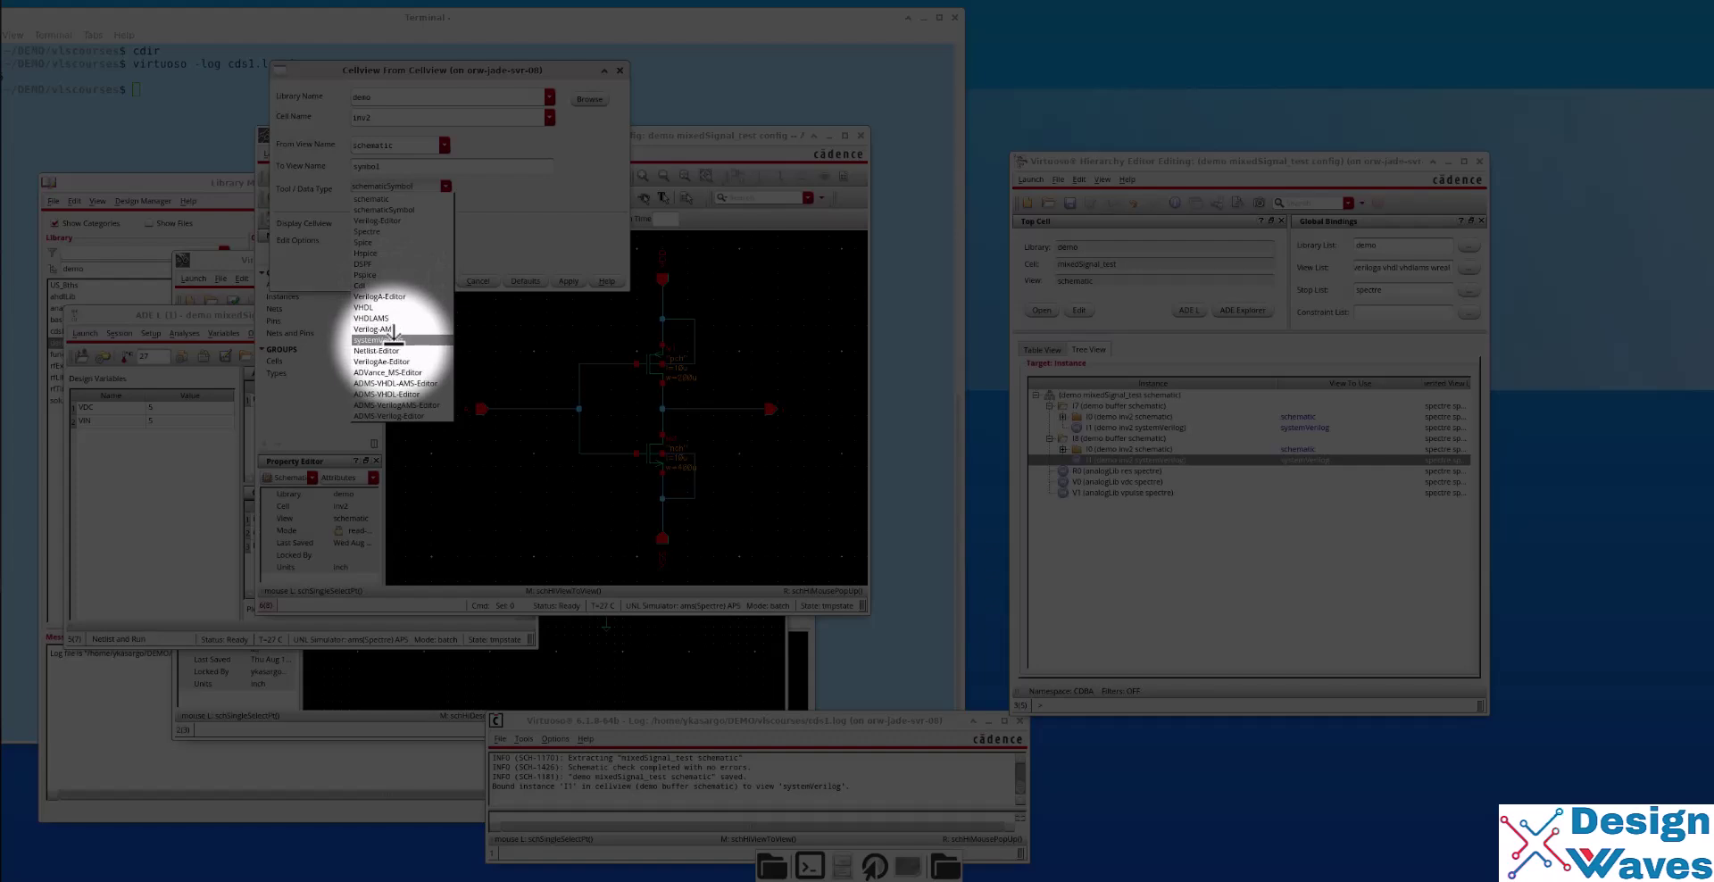
click(388, 295)
click(398, 187)
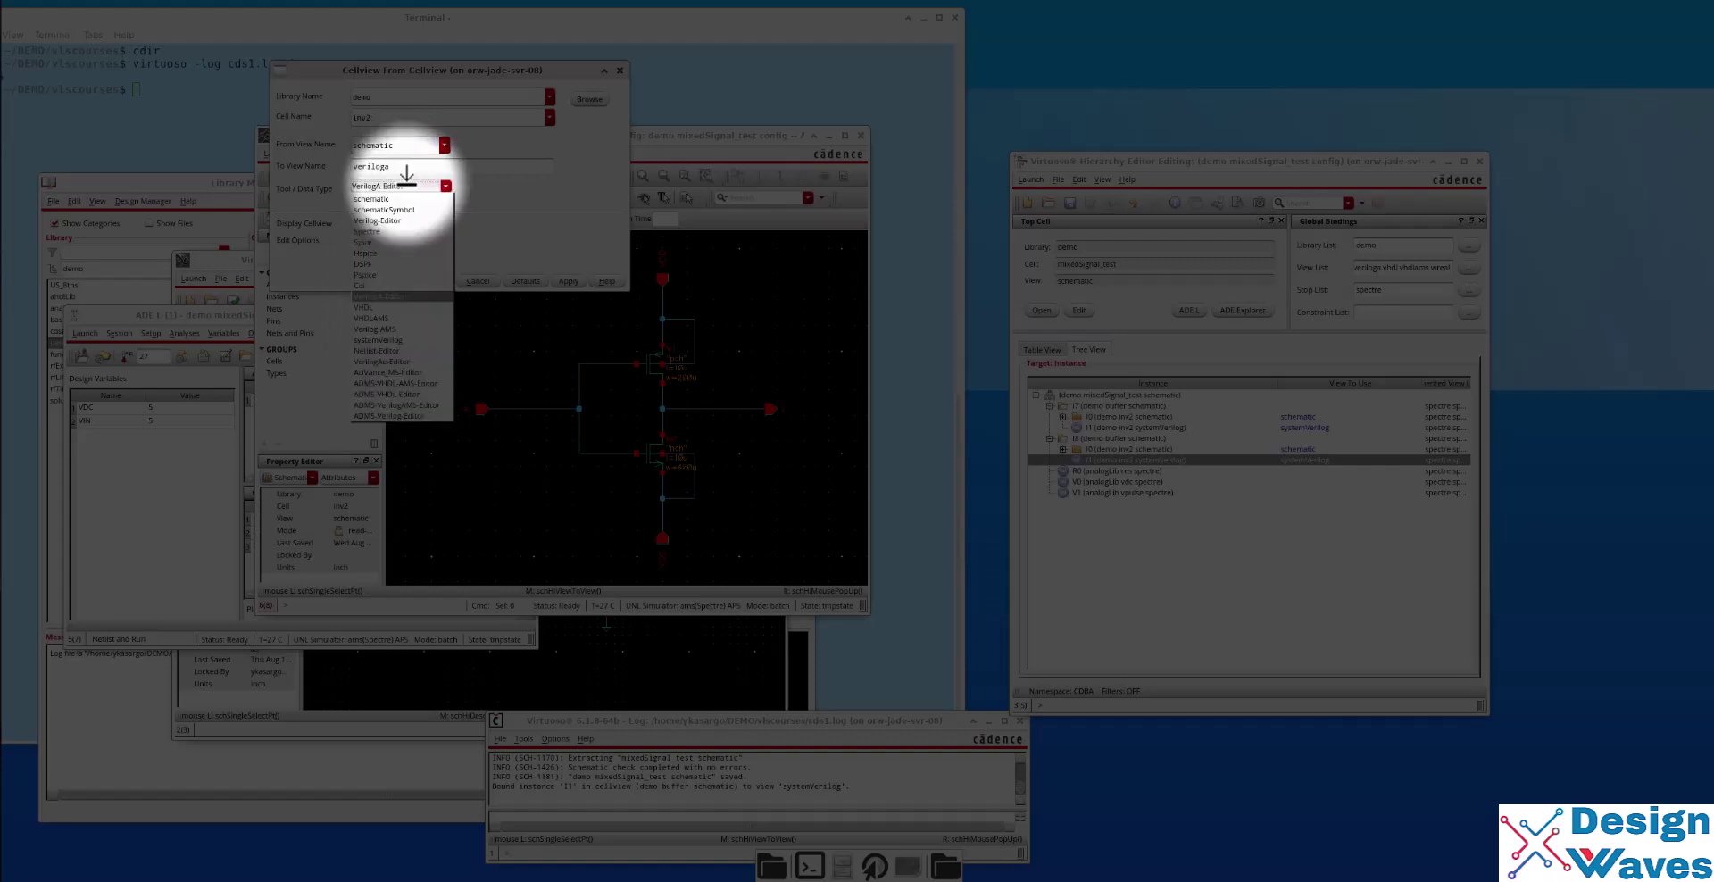
click(394, 219)
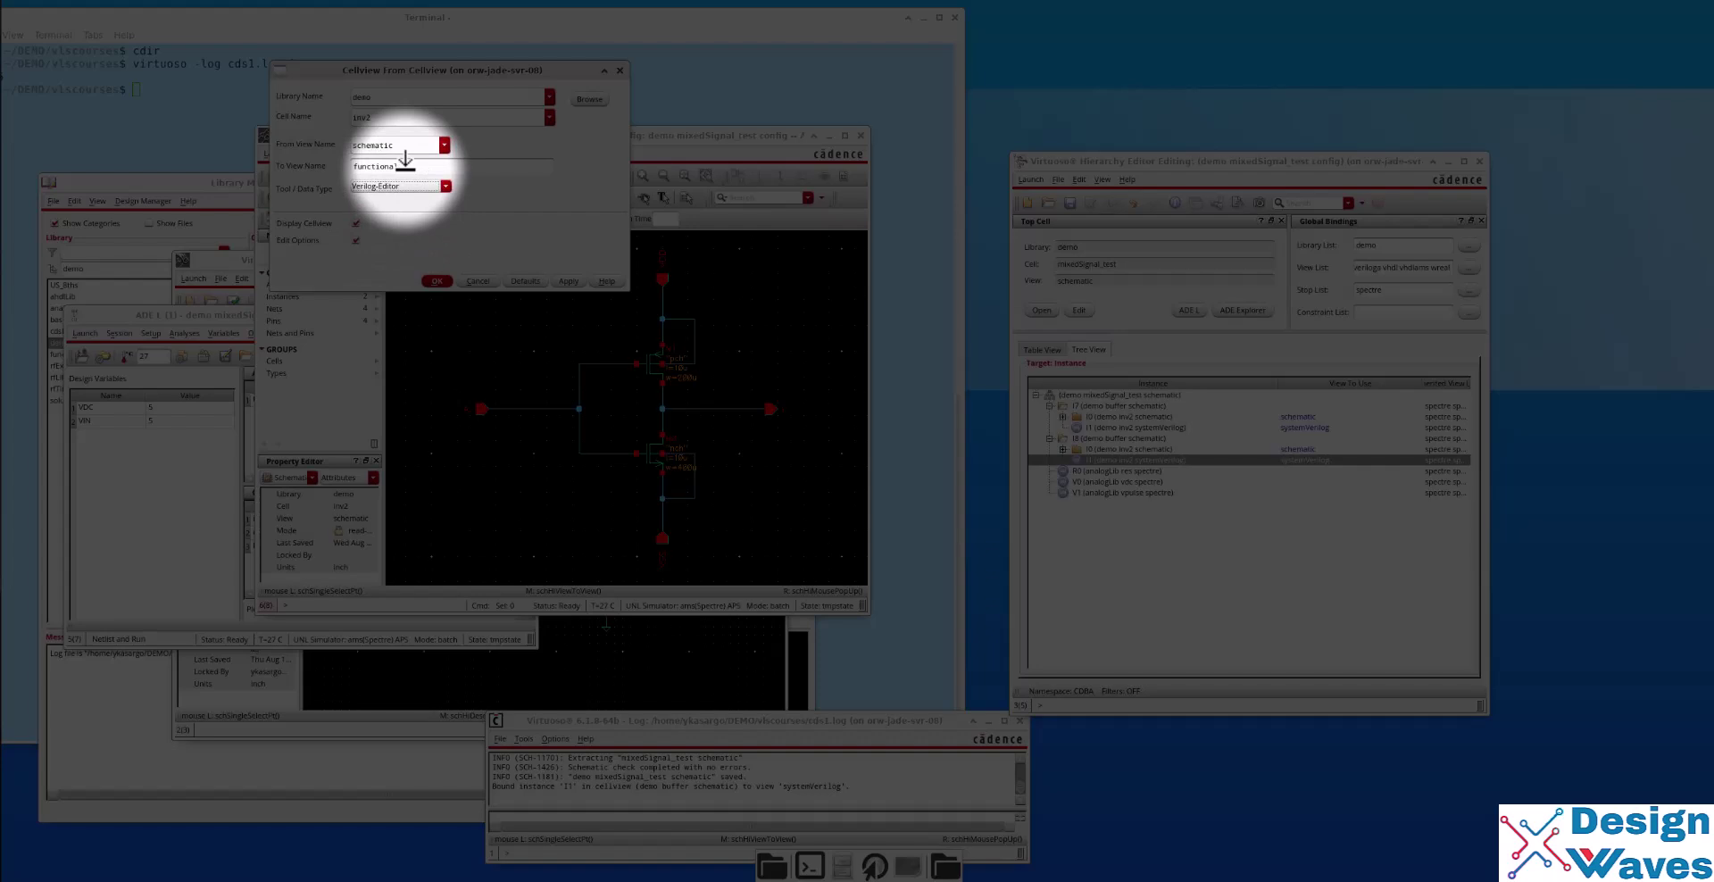
double_click(375, 166)
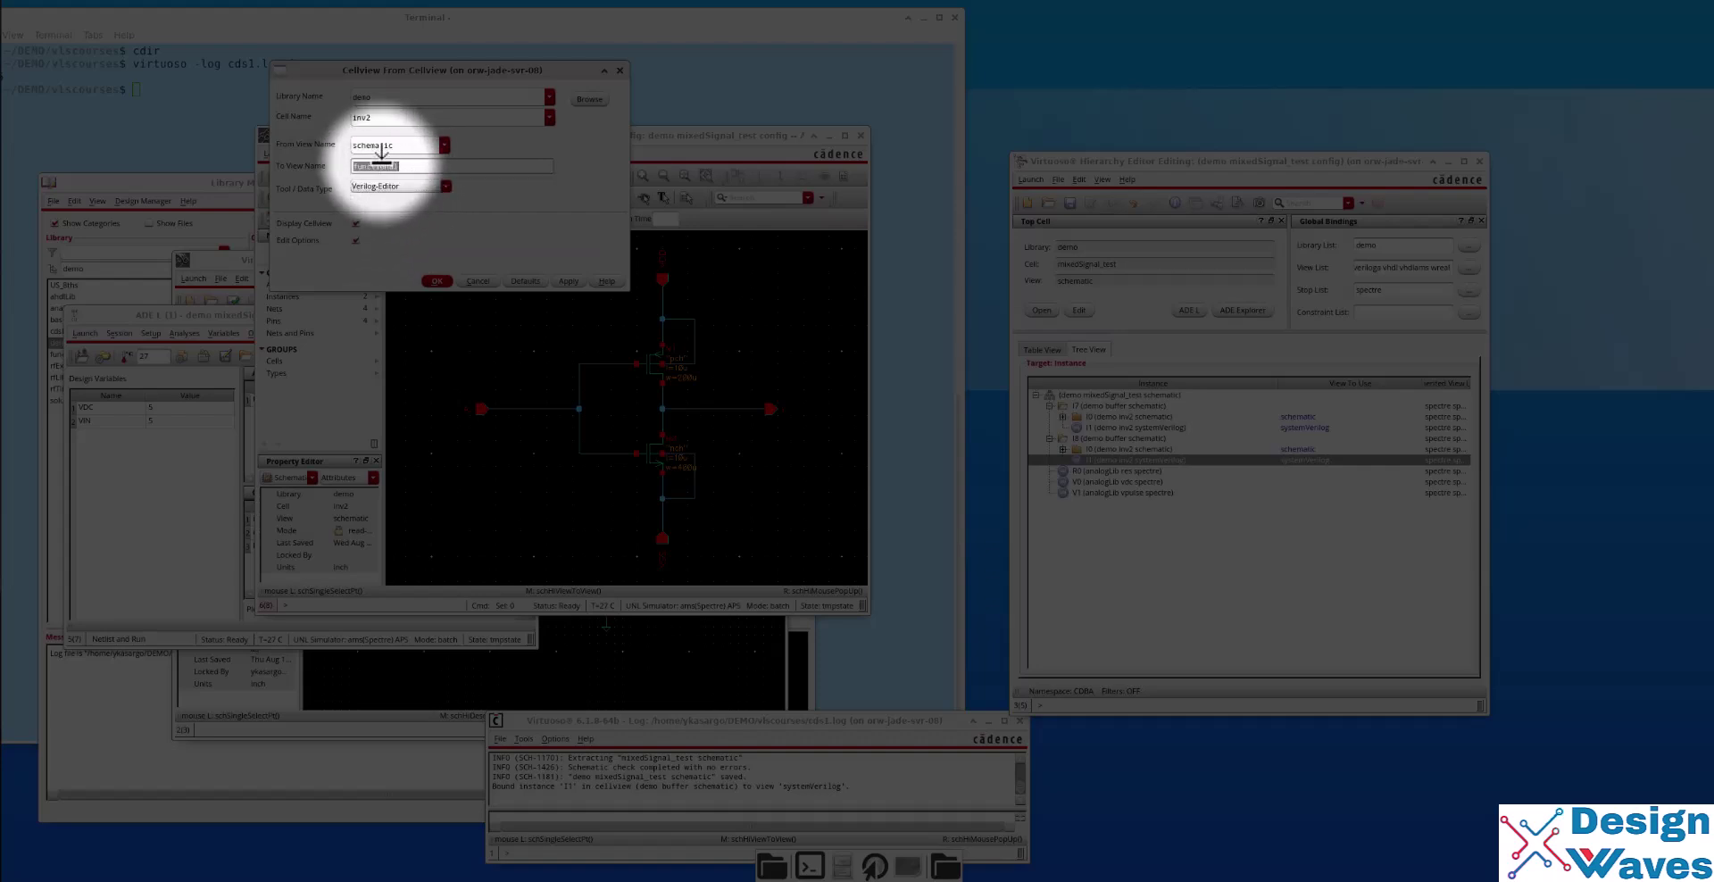
click(437, 279)
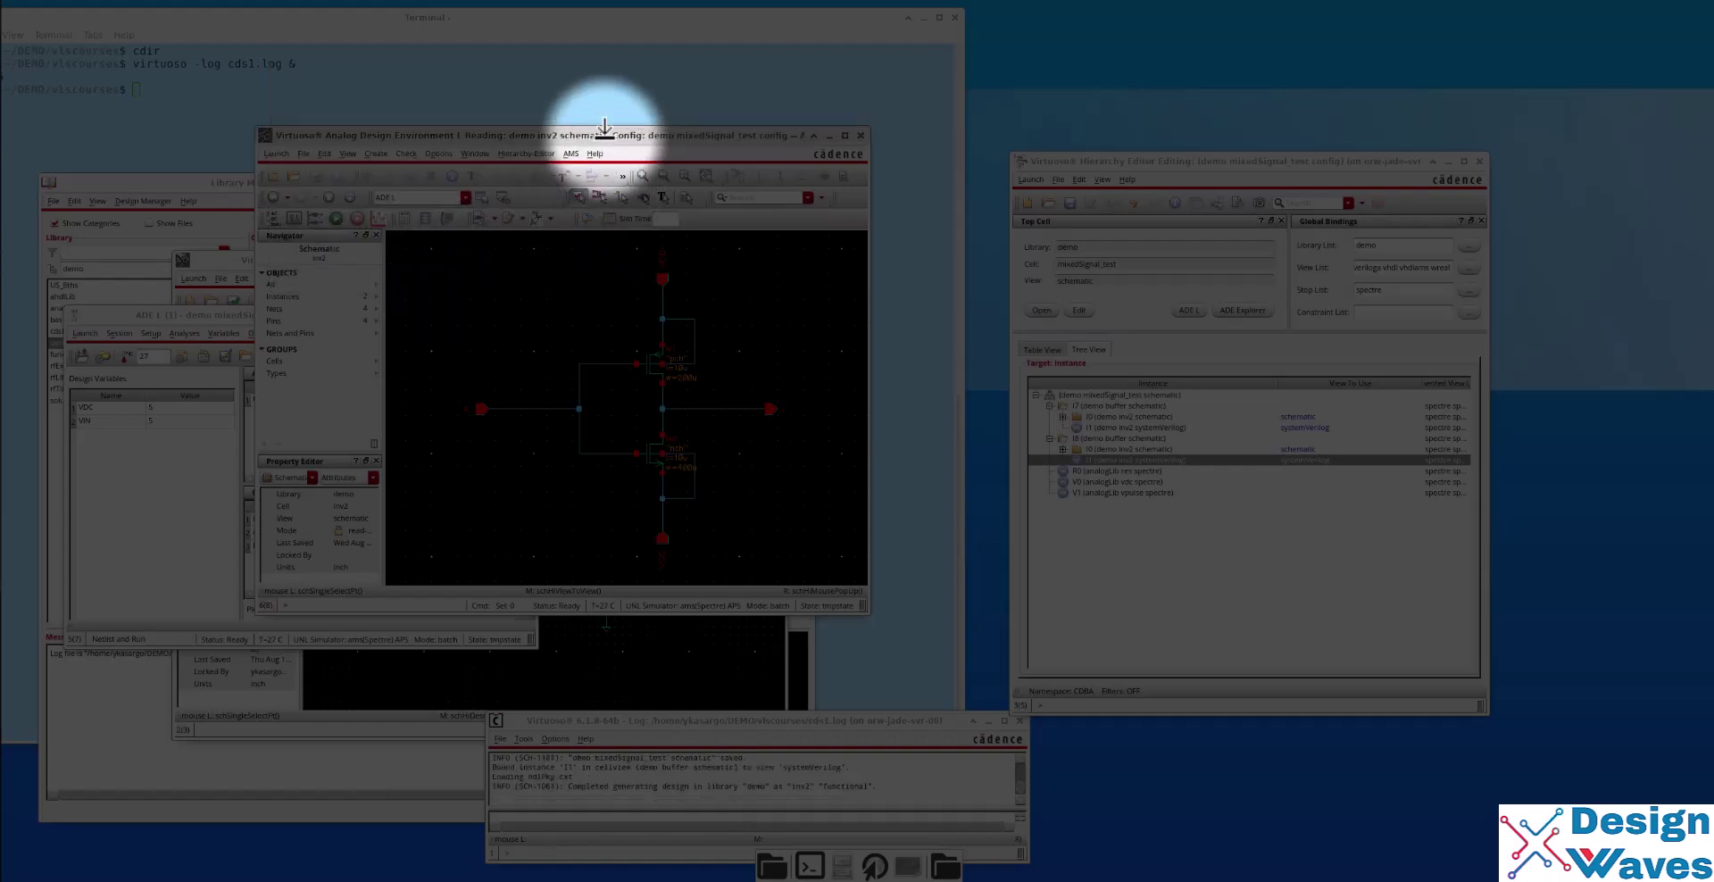
Open the I1 inverter's systemVerilog view from the config hierarchy and copy its "assign Z = ~A;" line.
drag(316, 242, 850, 204)
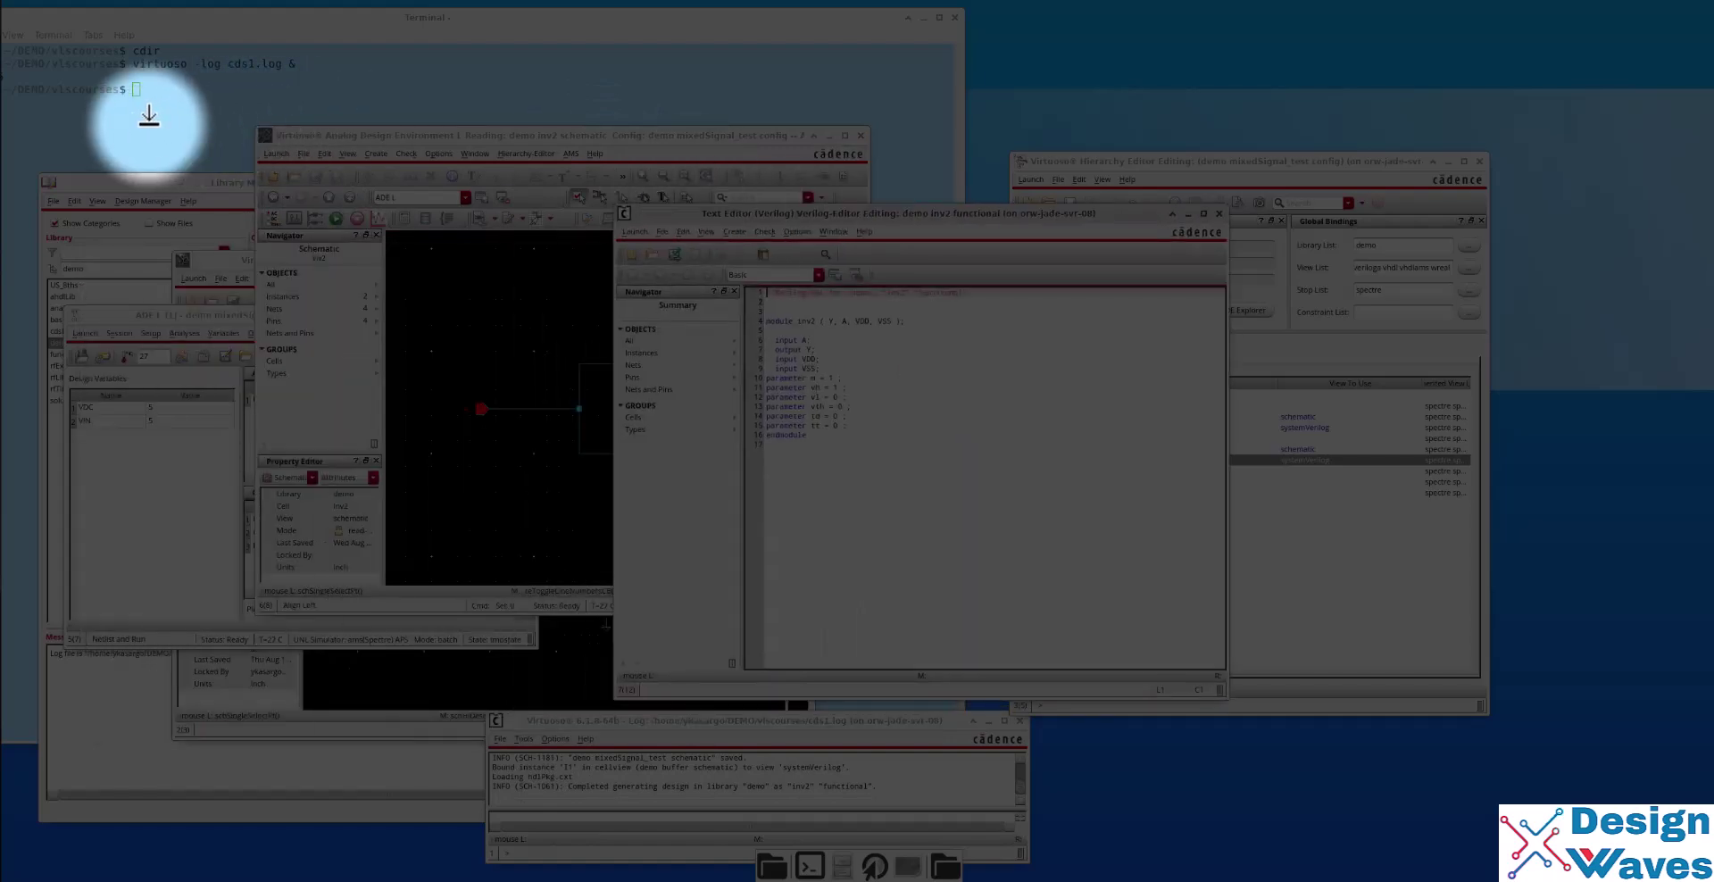
click(1304, 159)
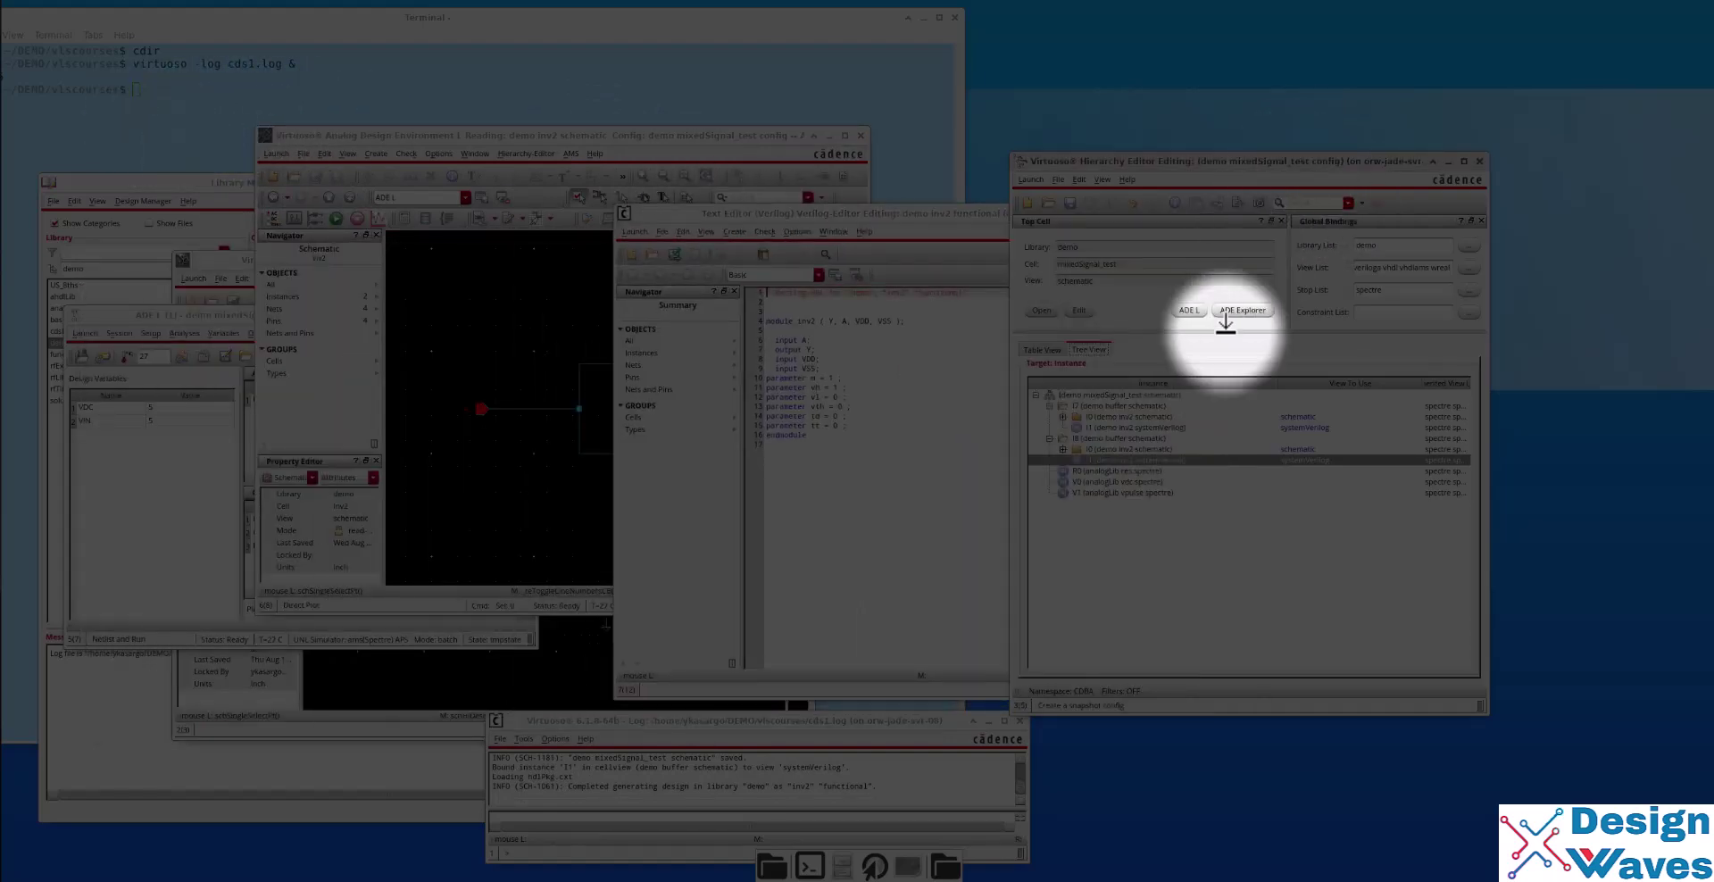
right_click(1112, 460)
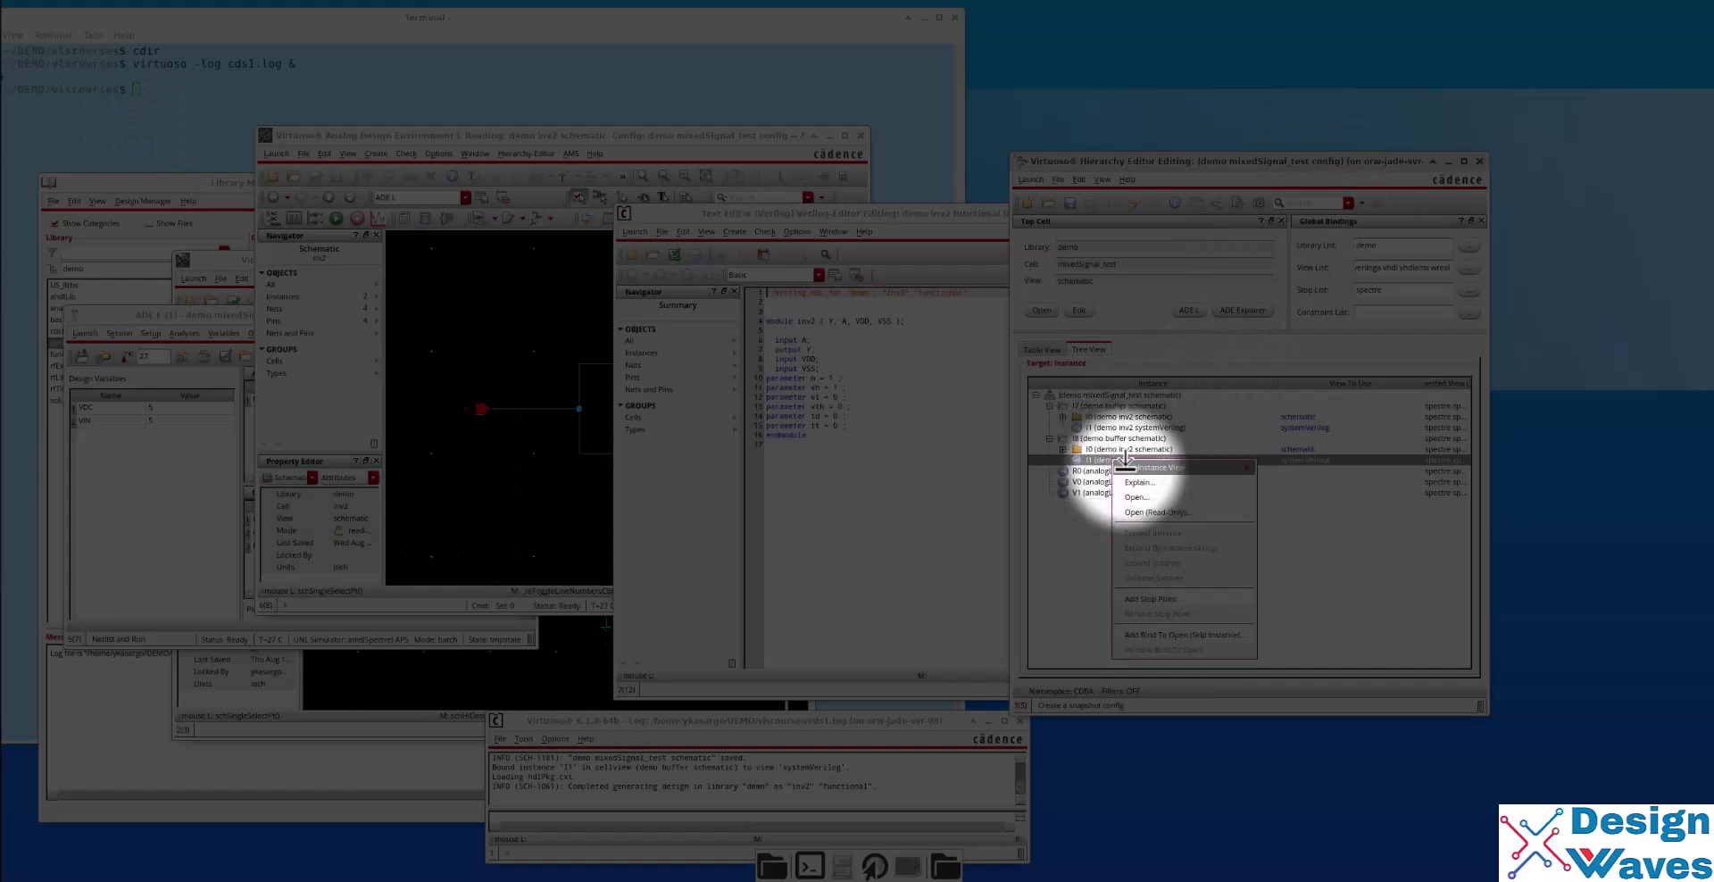
click(1139, 496)
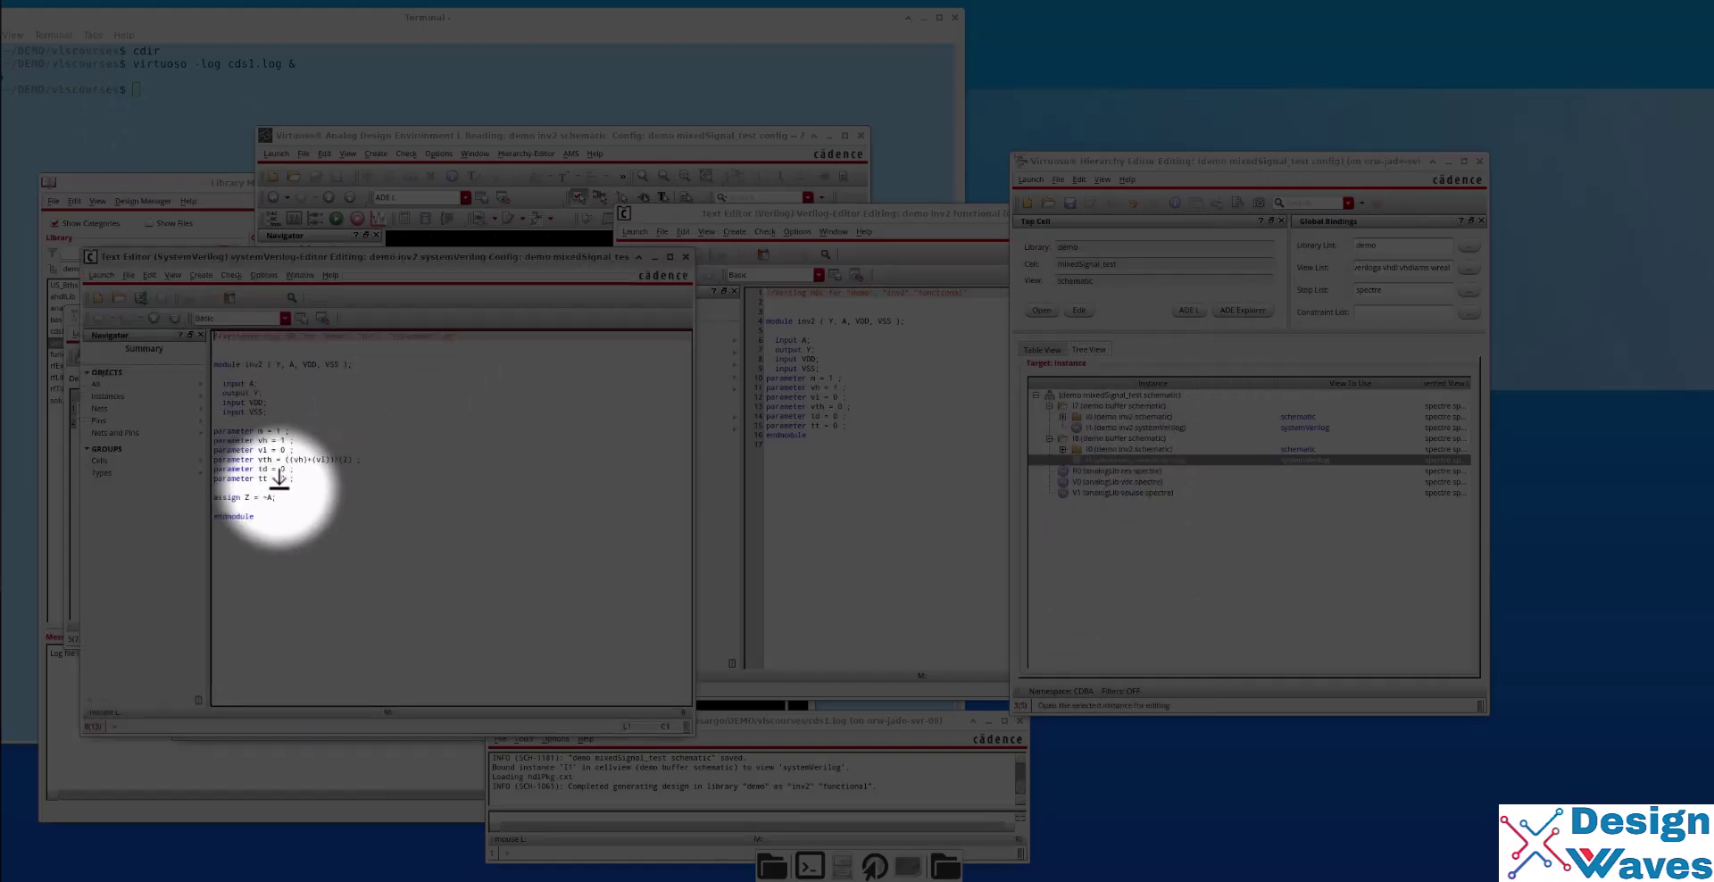
drag(213, 498, 274, 497)
right_click(249, 498)
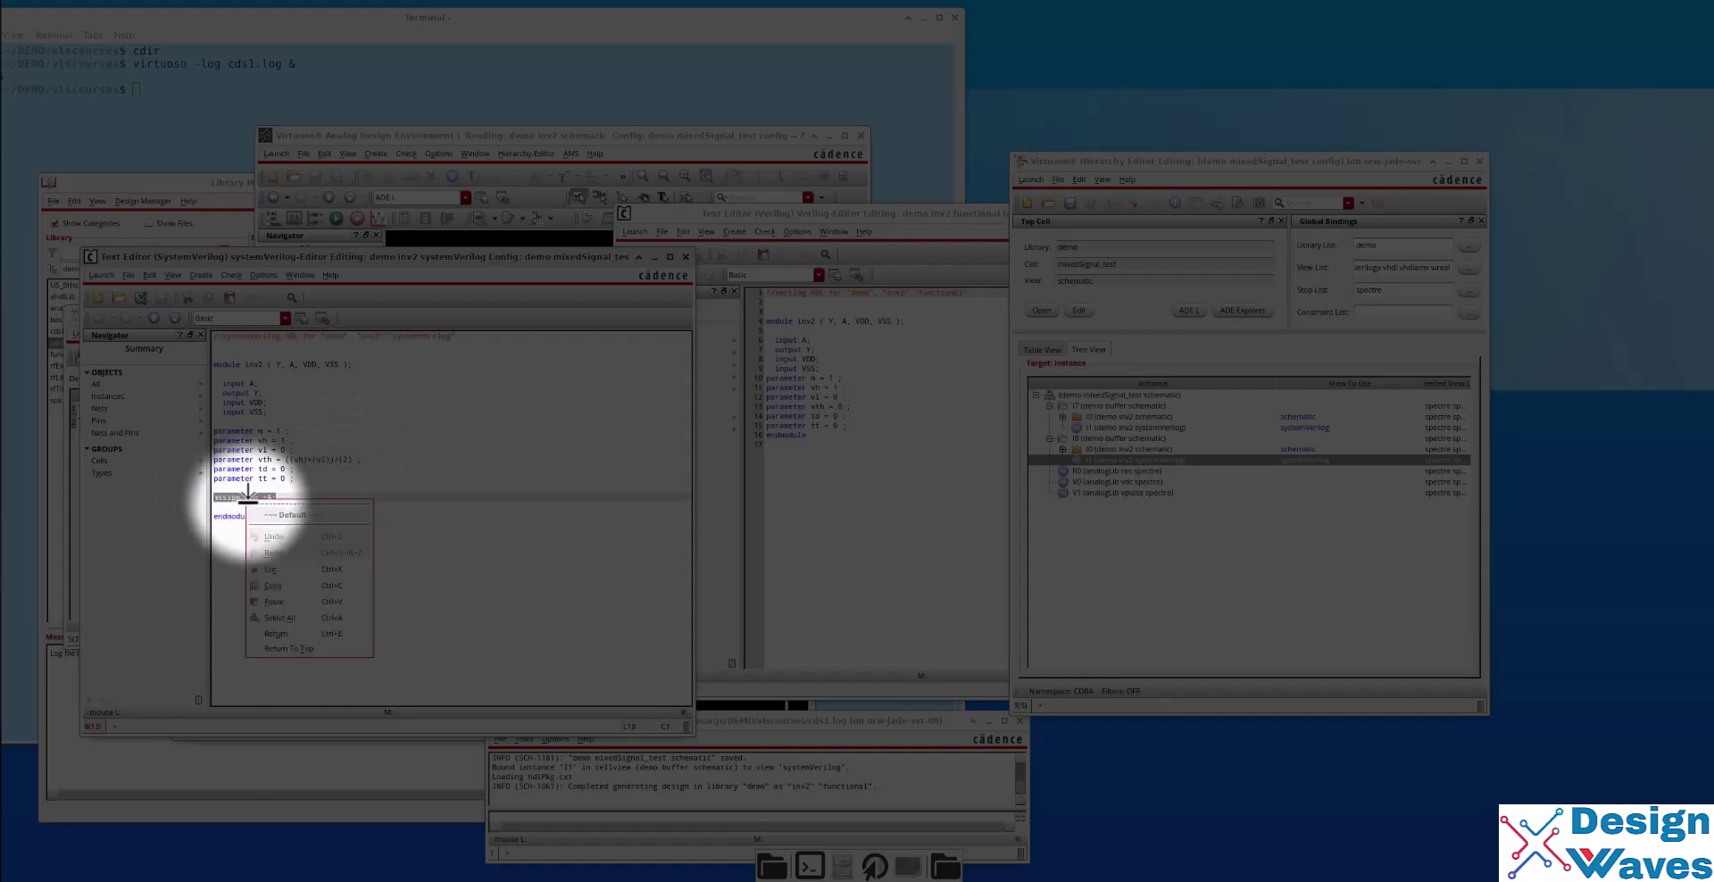
click(287, 569)
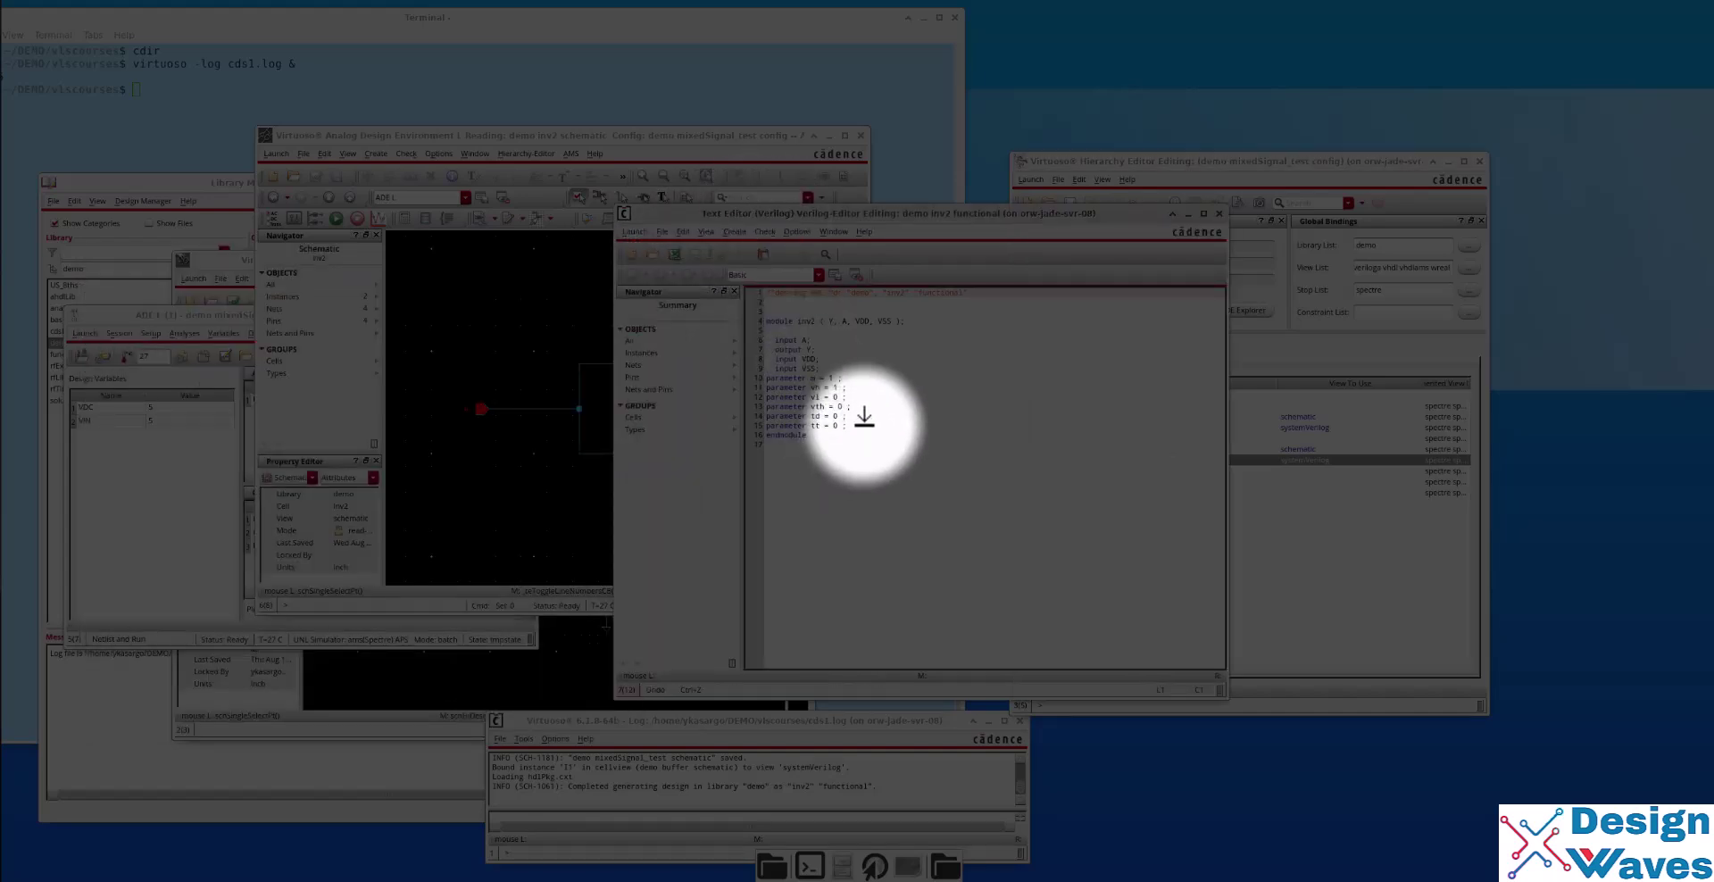
Insert "assign Z = ~A;" before endmodule in inv2's functional Verilog code and separate the parameters with a blank line.
click(865, 418)
key(Return)
key(Return)
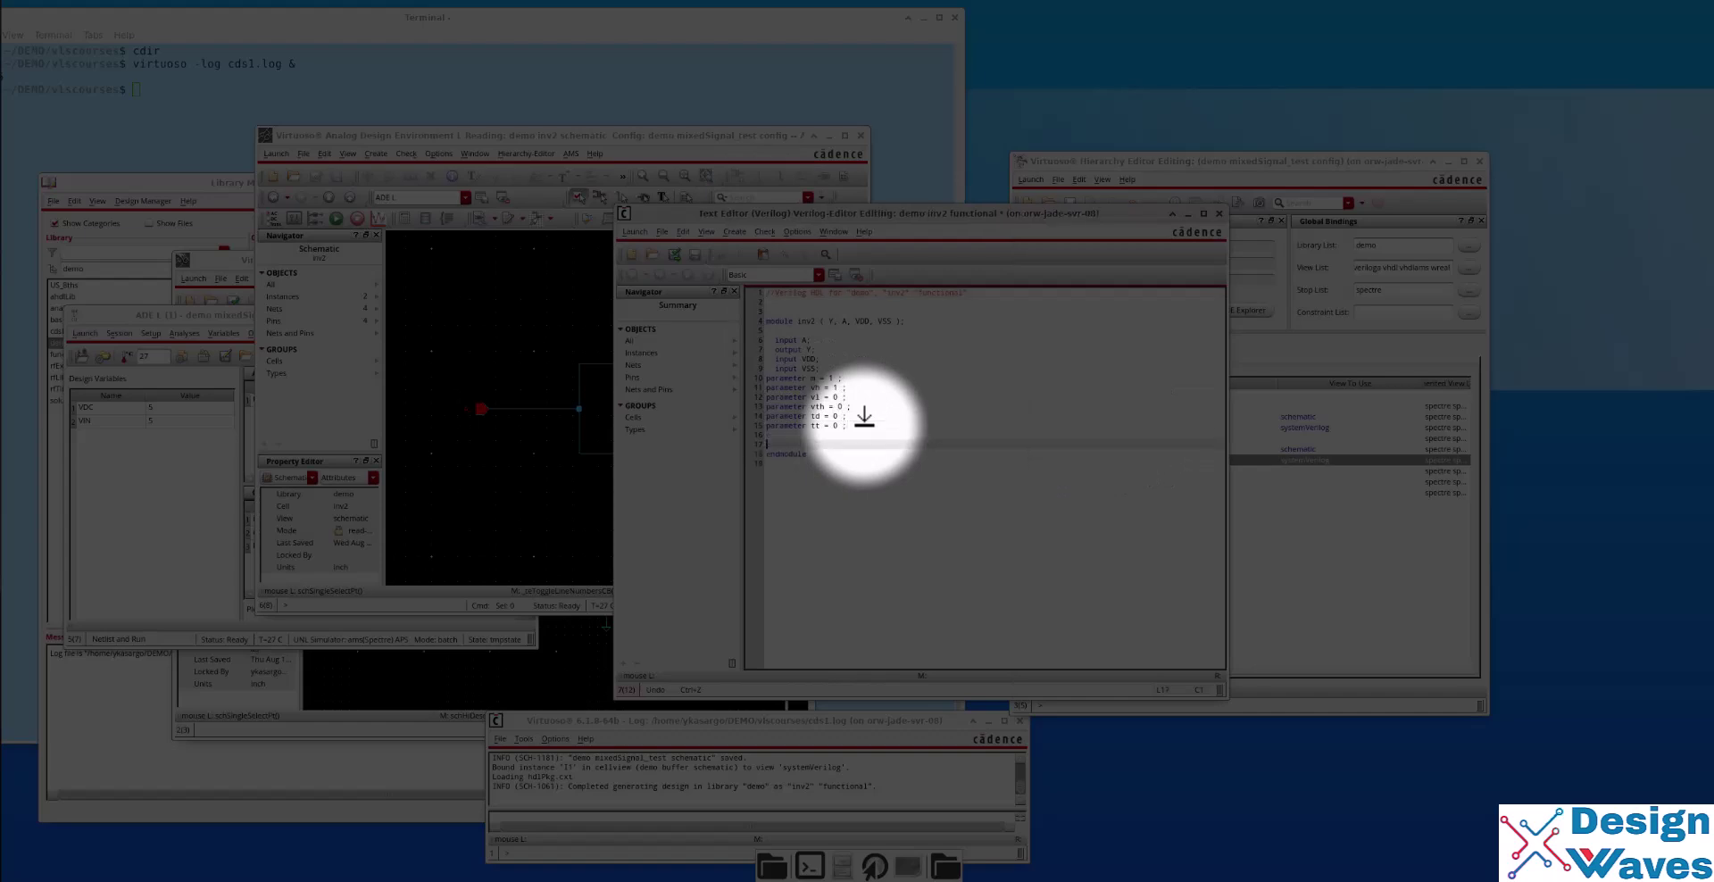
text(assign Z = ~A;)
key(Return)
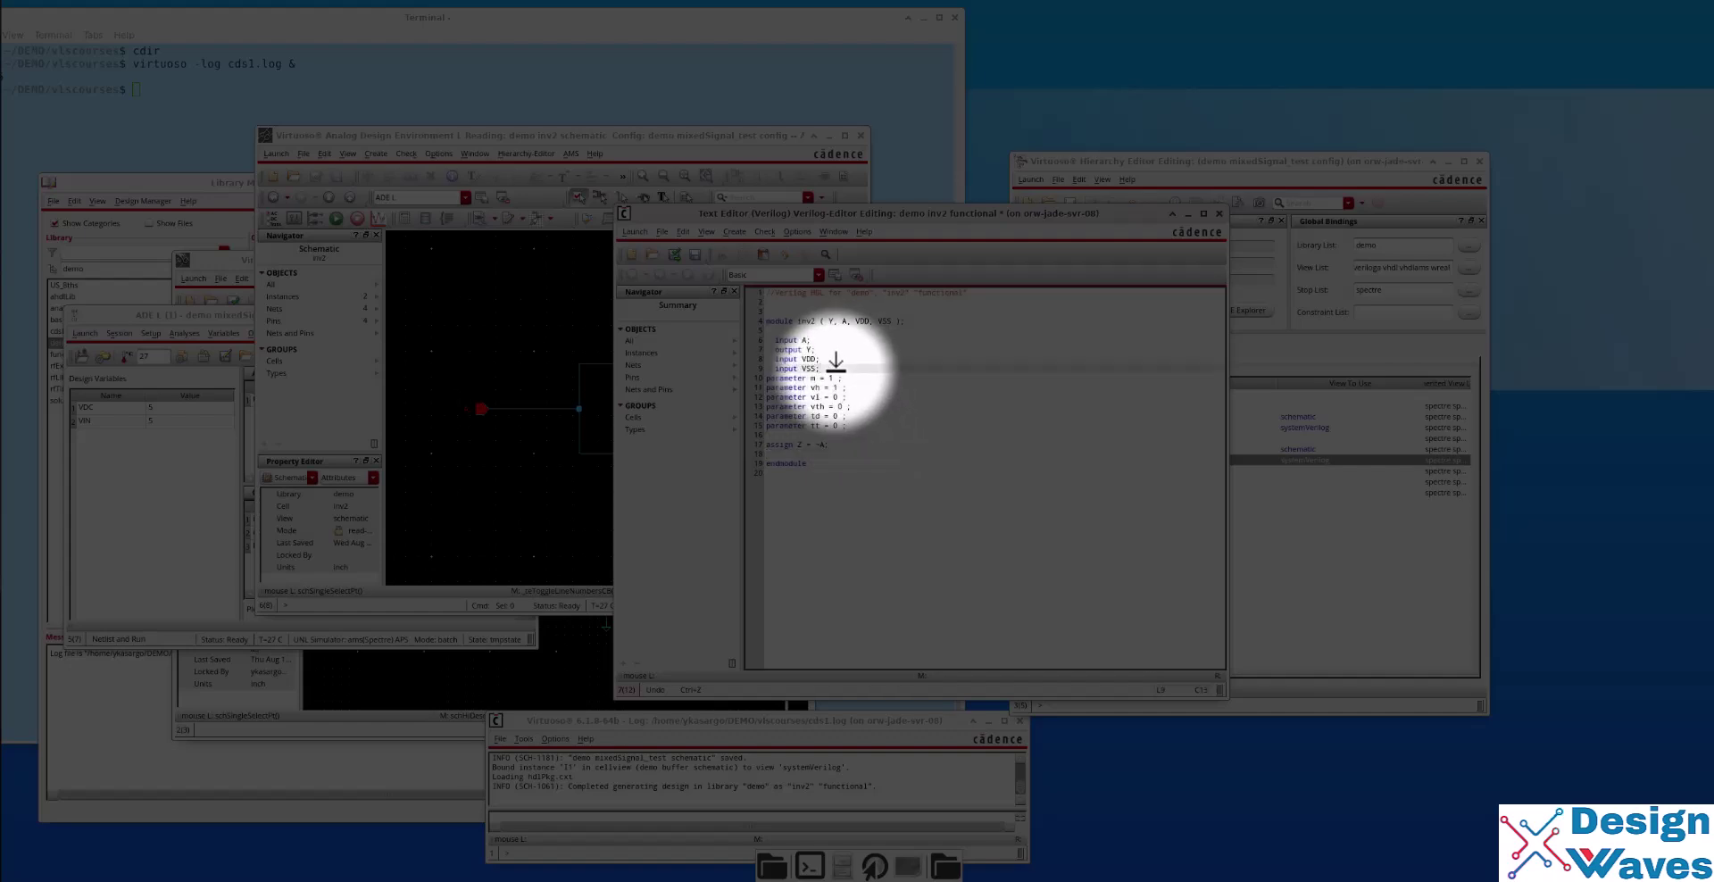
key(Return)
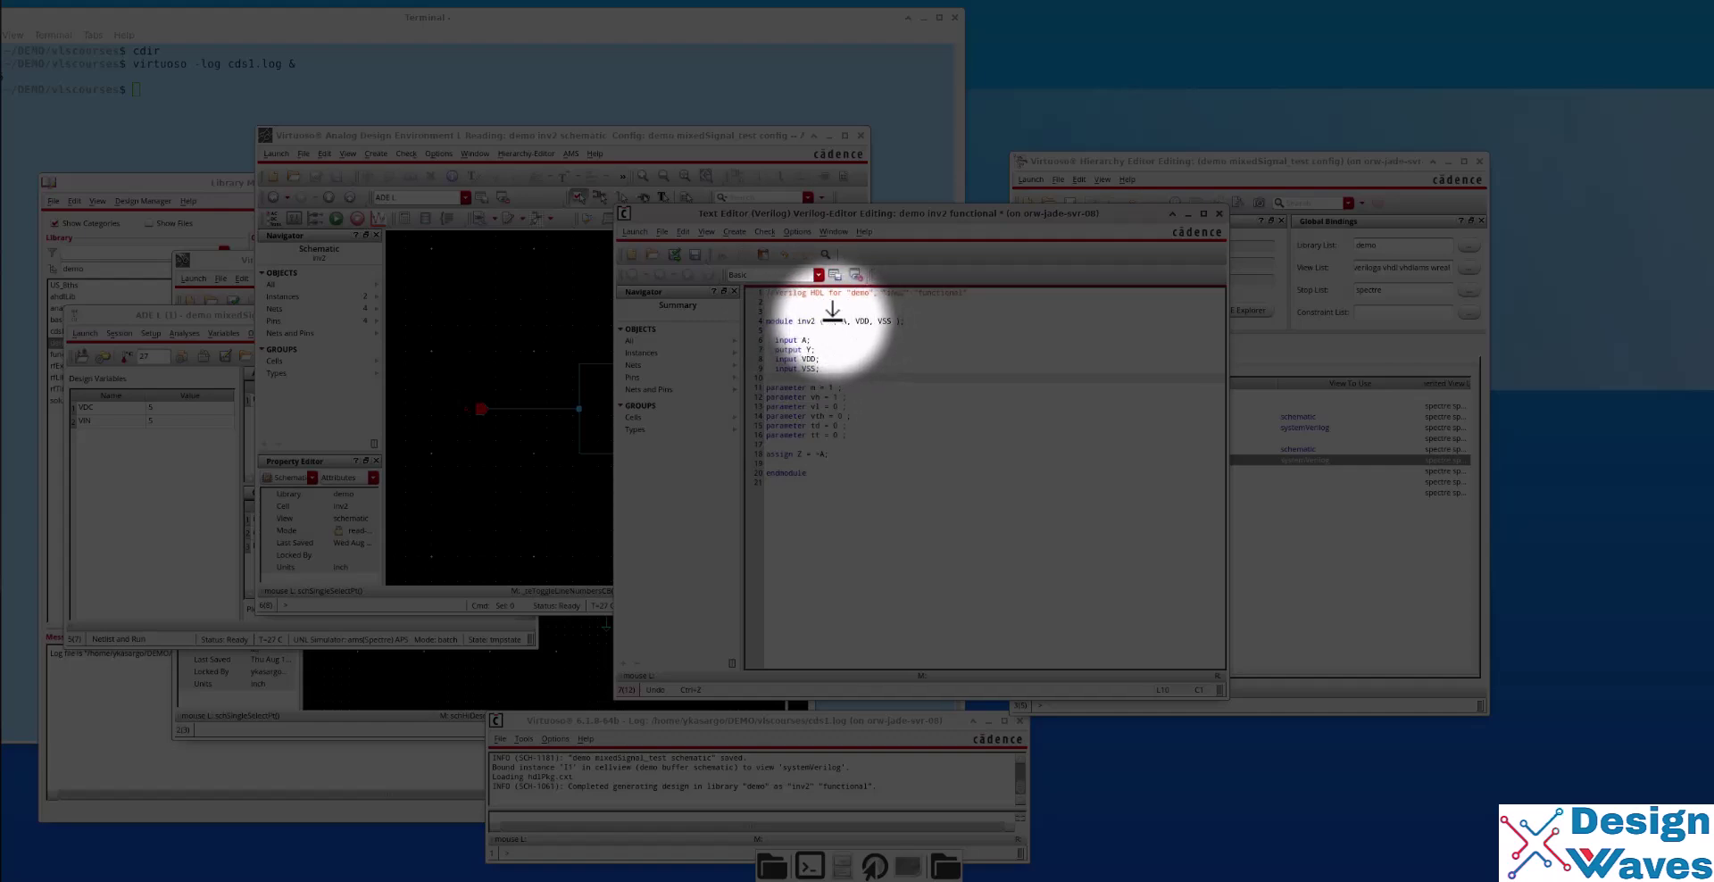
Save inv2's functional Verilog code, extract its instances, nets and pins, and close the text editor.
drag(871, 214, 1235, 175)
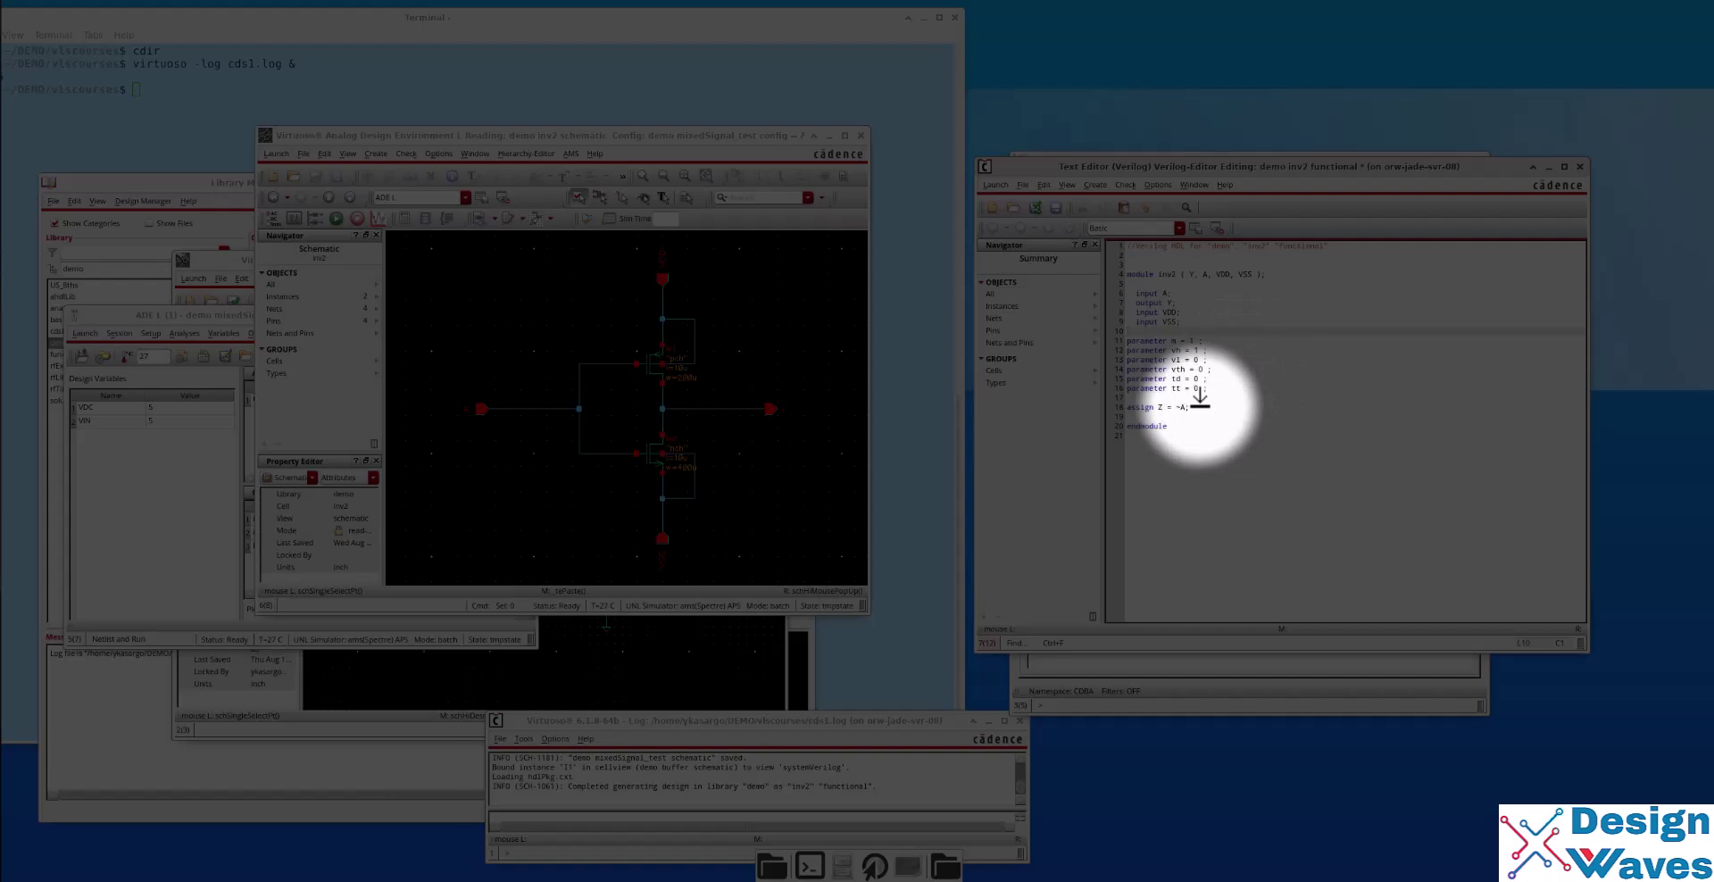
drag(1197, 405, 1127, 407)
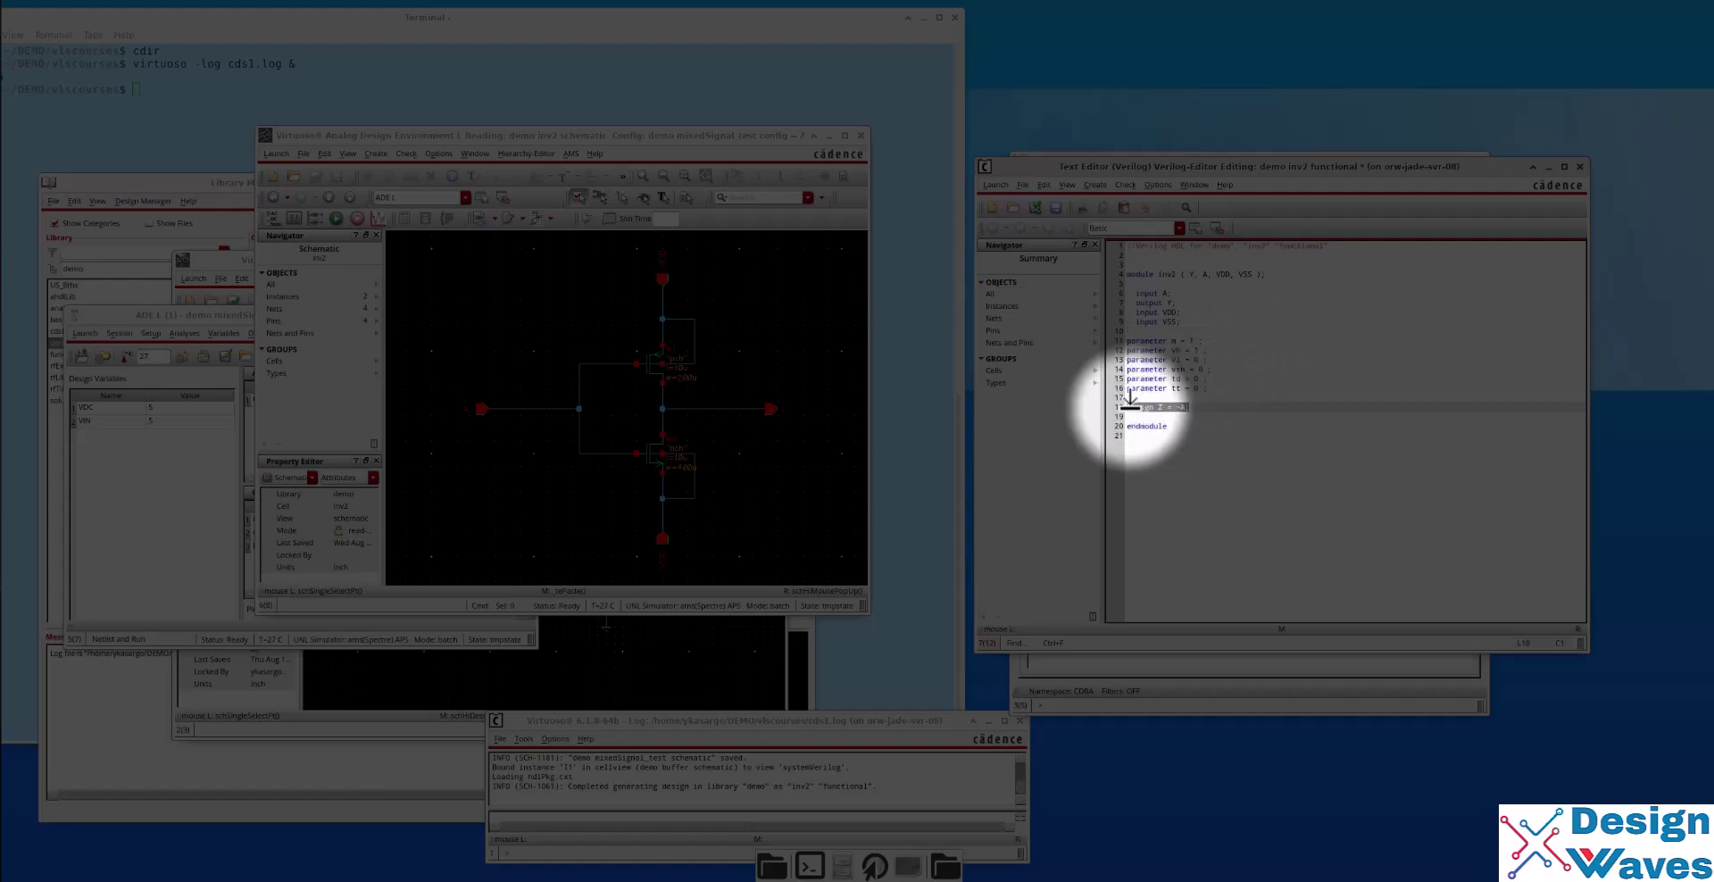
click(1036, 205)
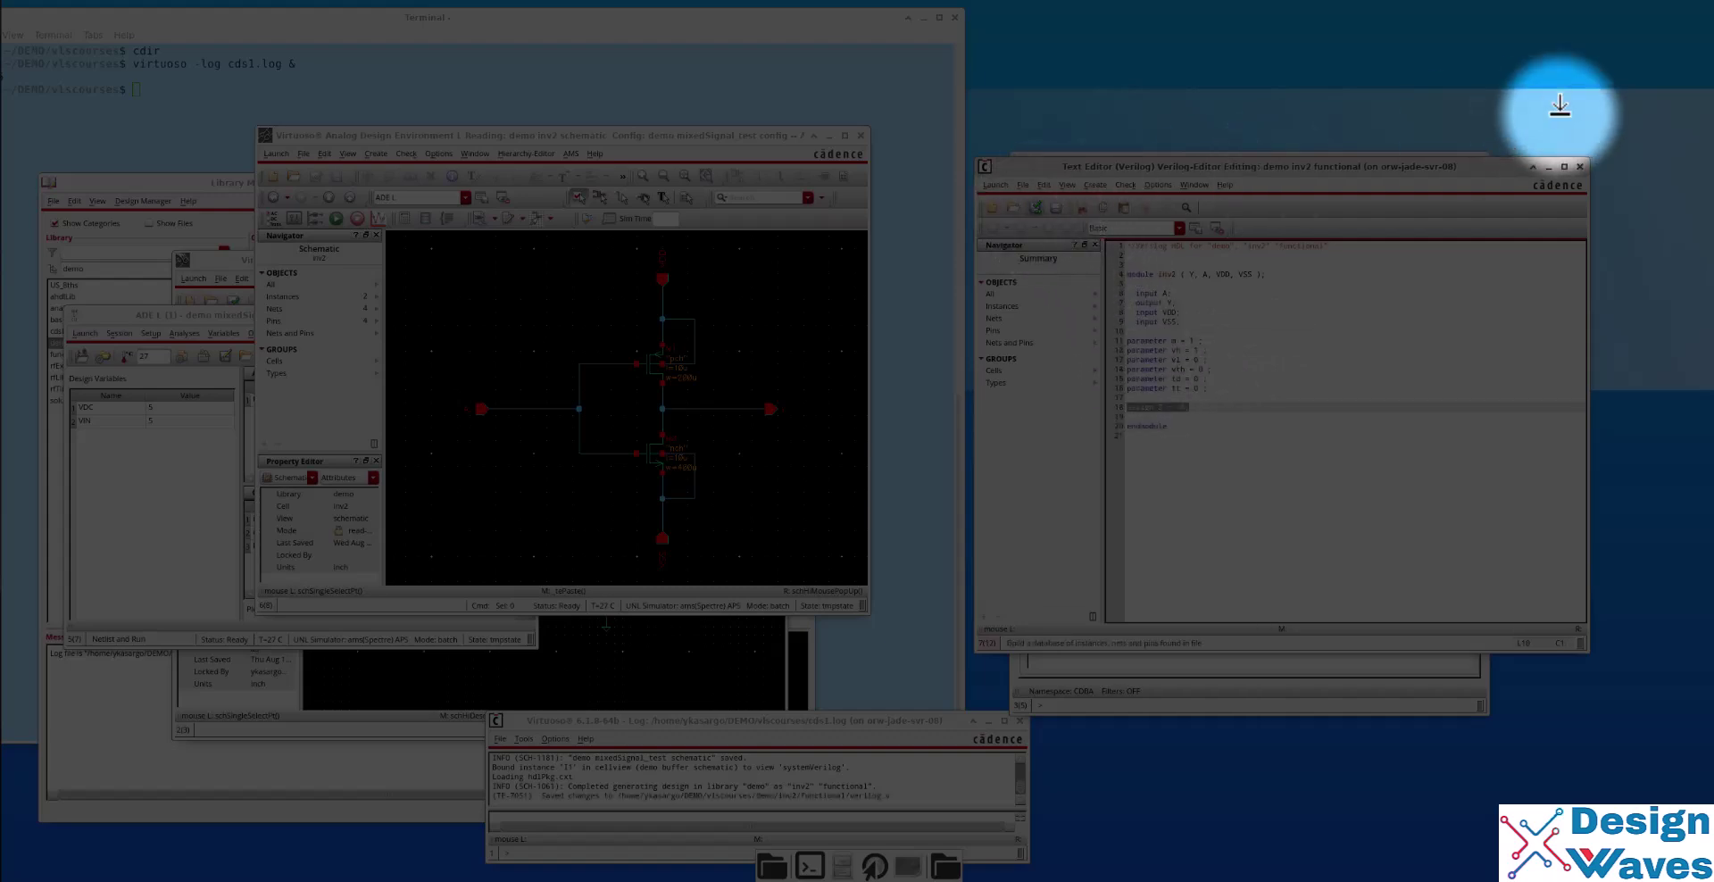
click(1582, 163)
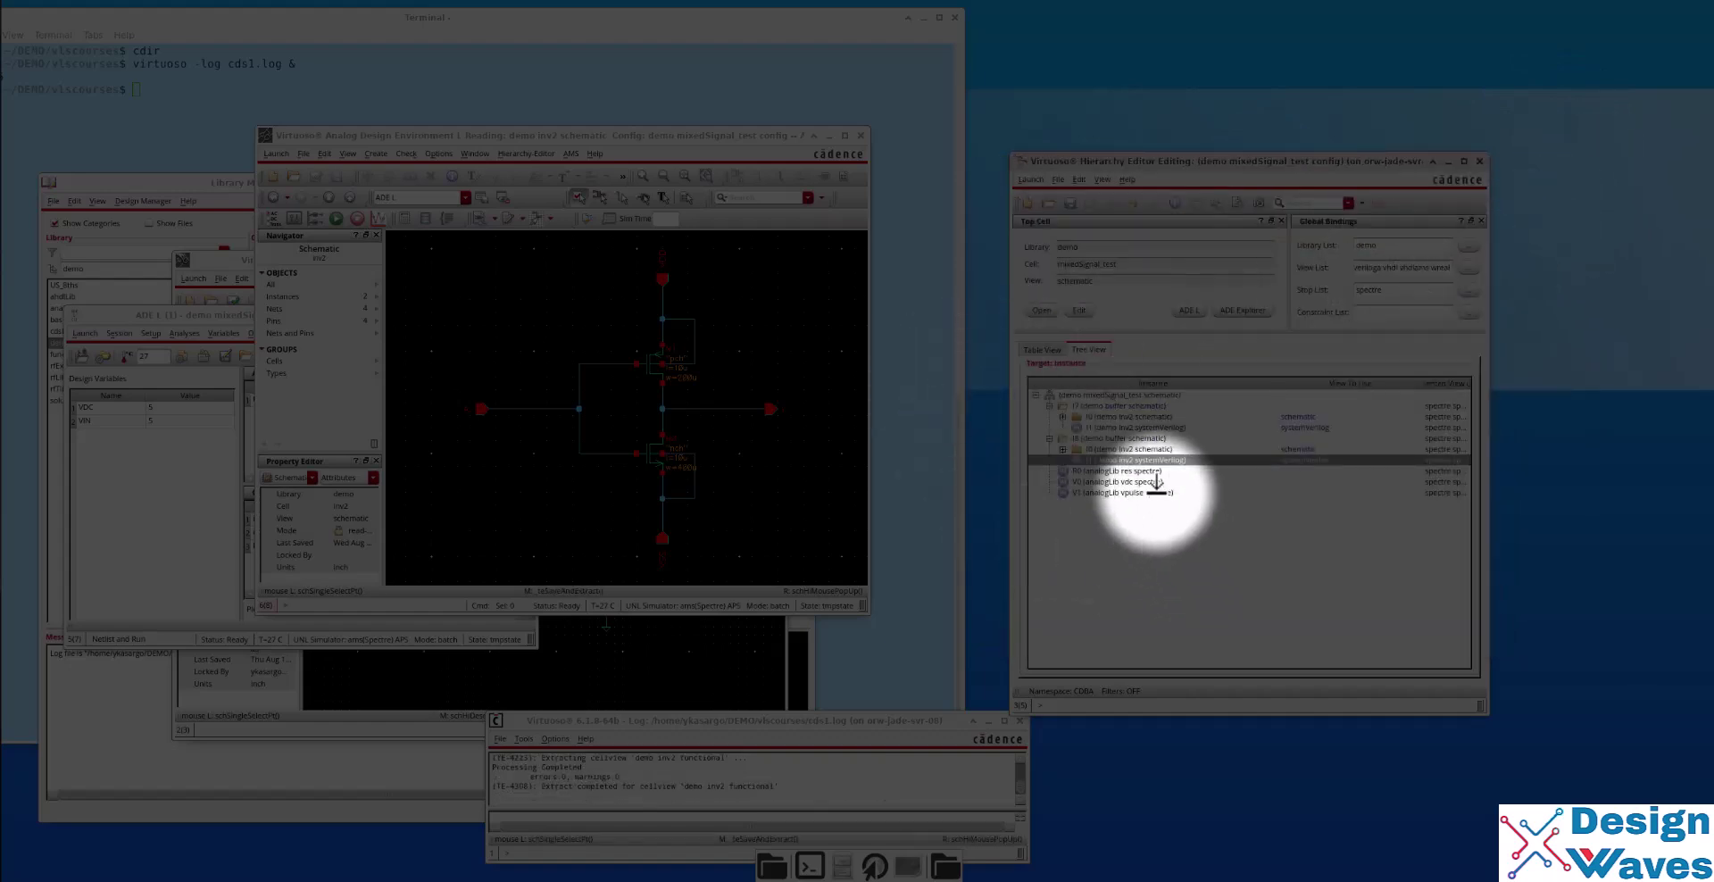
Bind inverter I1 of the buffer cell to the verilog view at instance level in the config tree.
click(1165, 449)
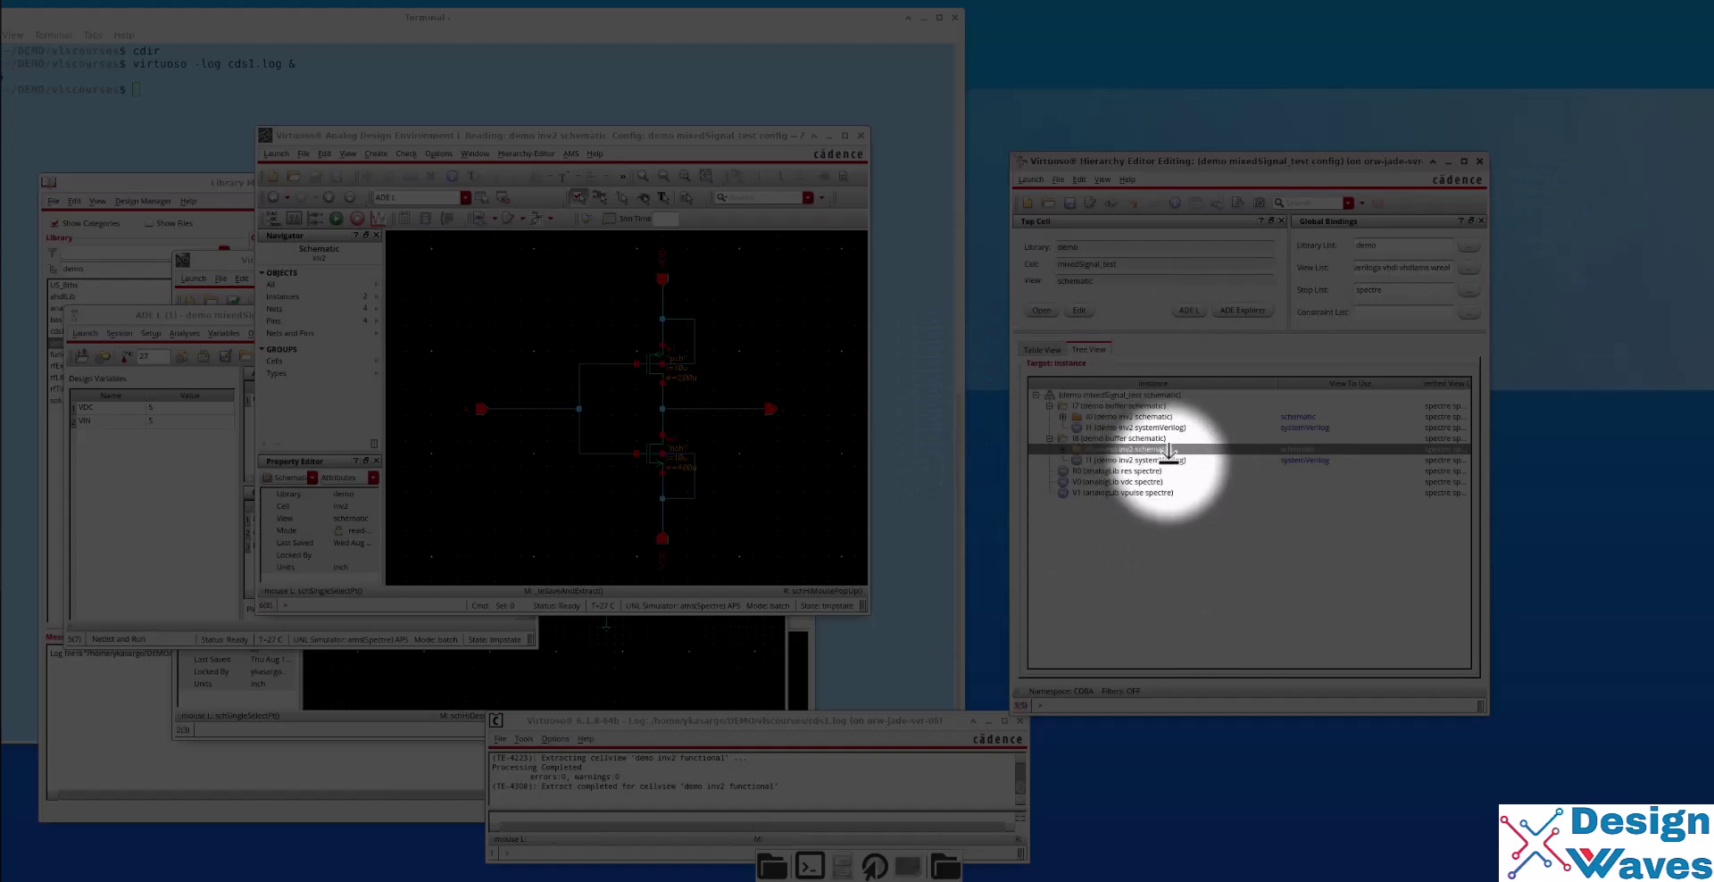
click(1152, 459)
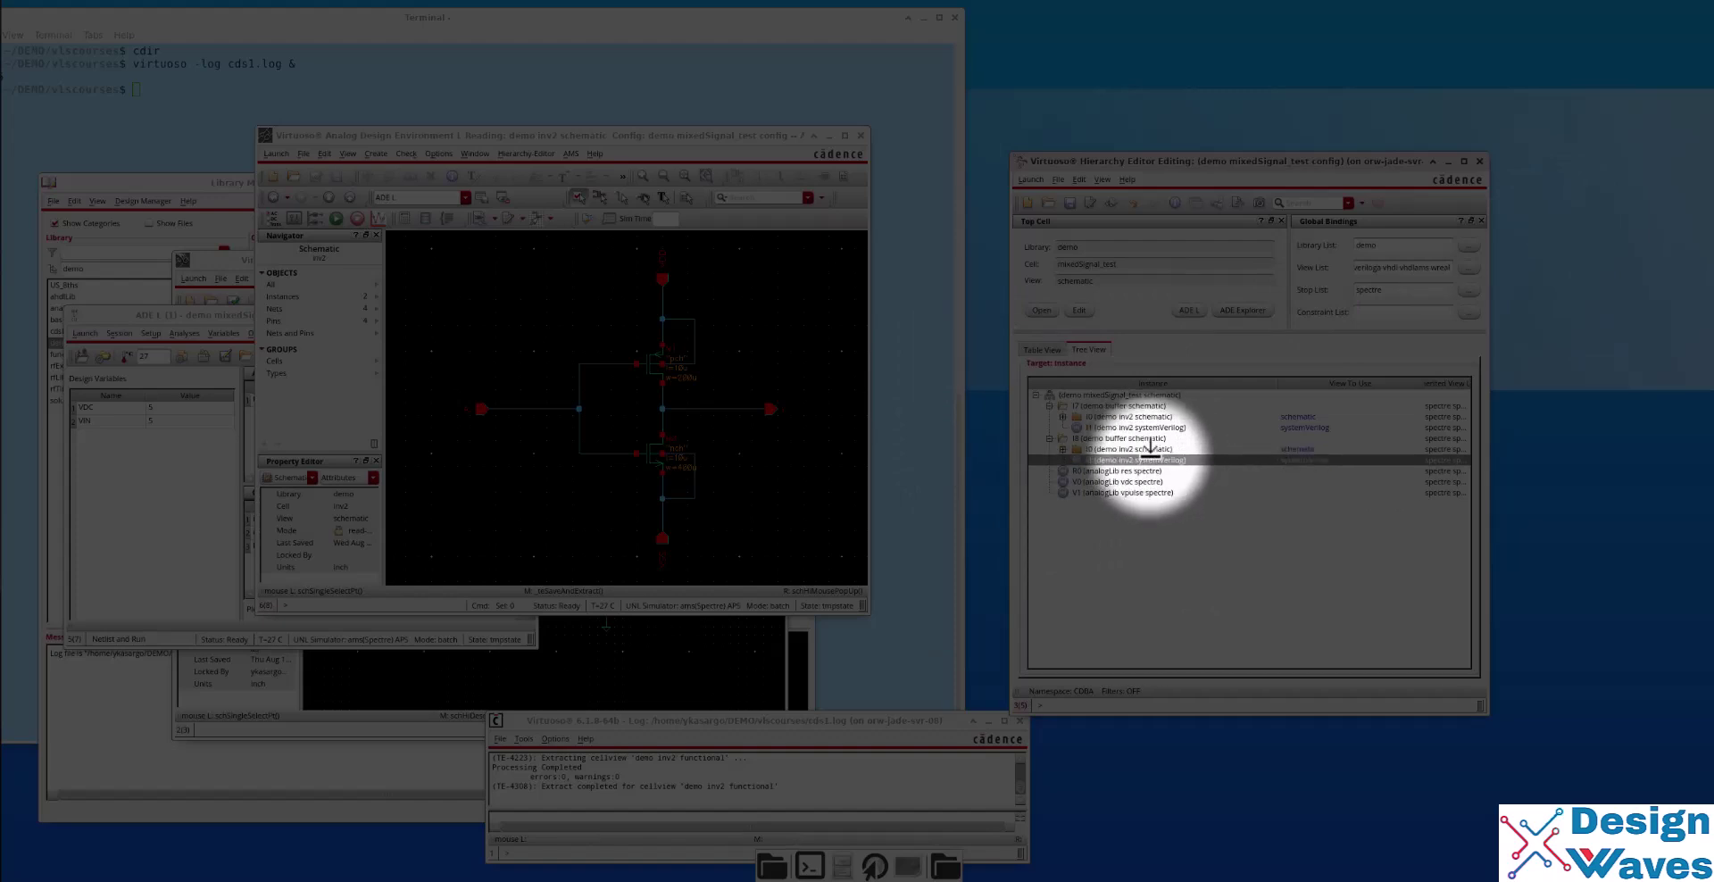
click(1155, 428)
right_click(1154, 428)
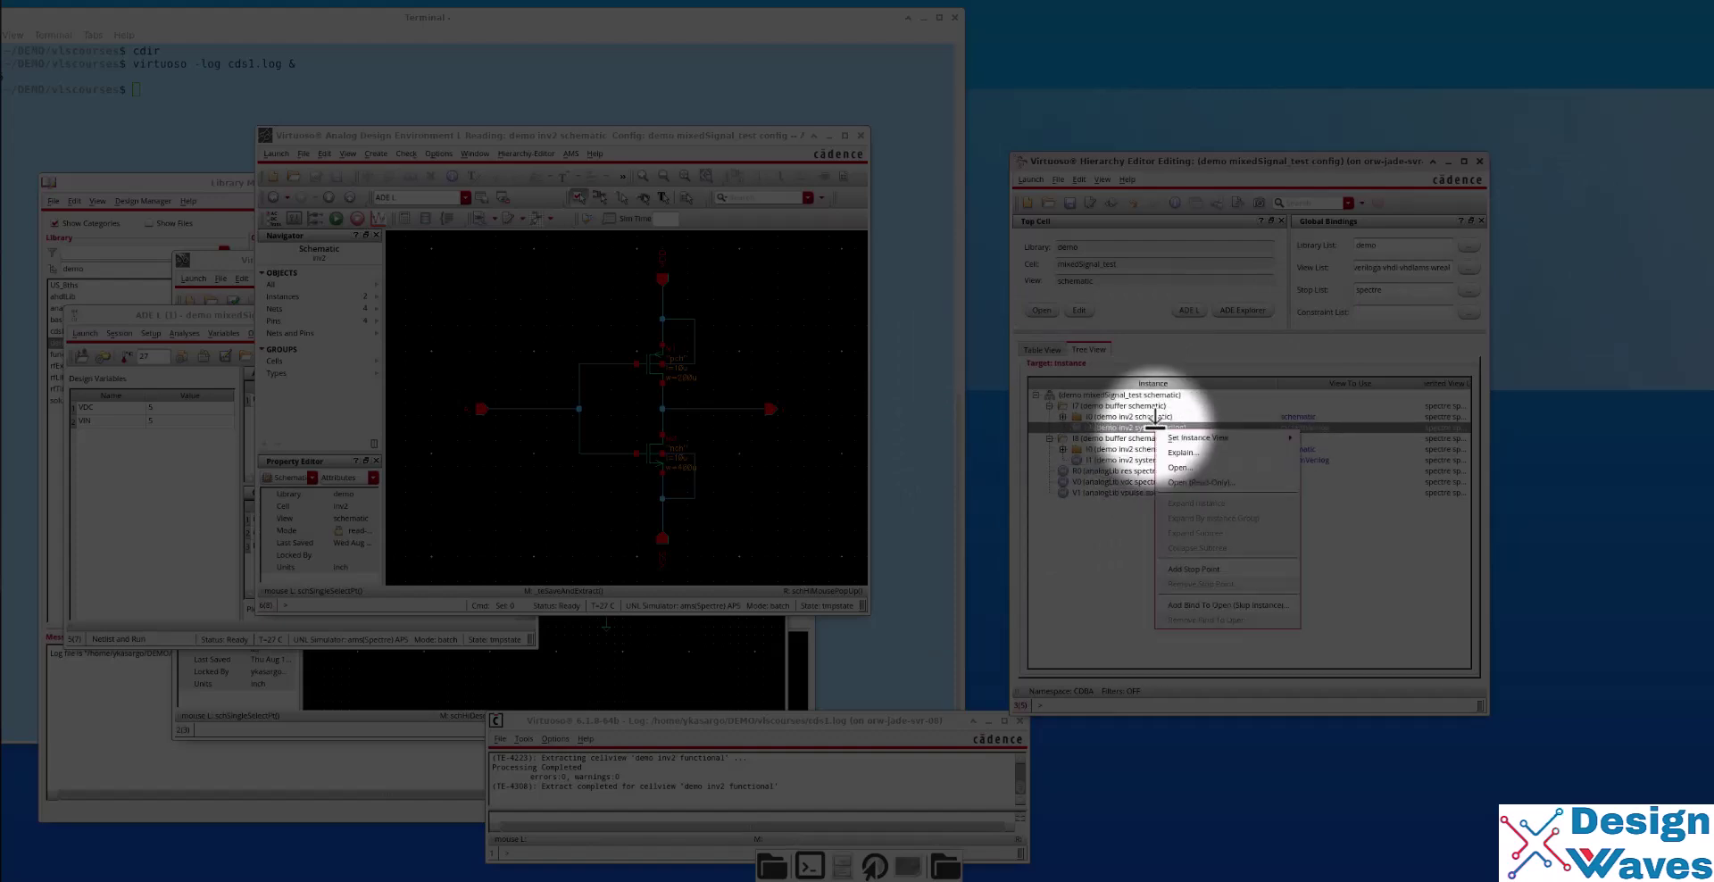
mouse_move(1214, 437)
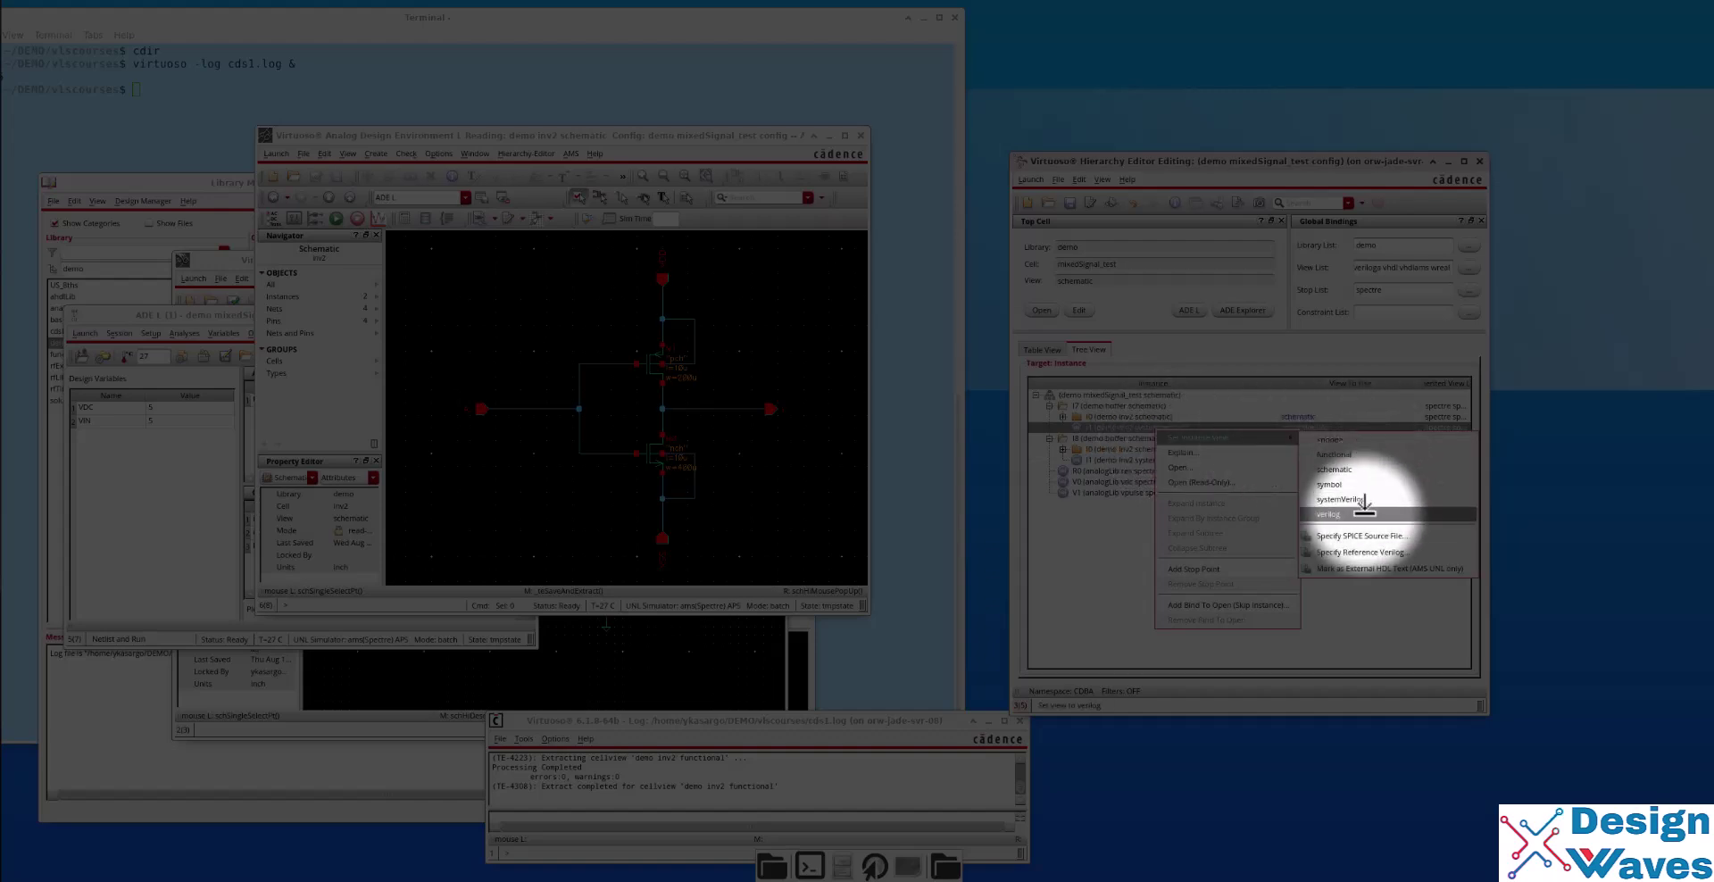
click(1364, 507)
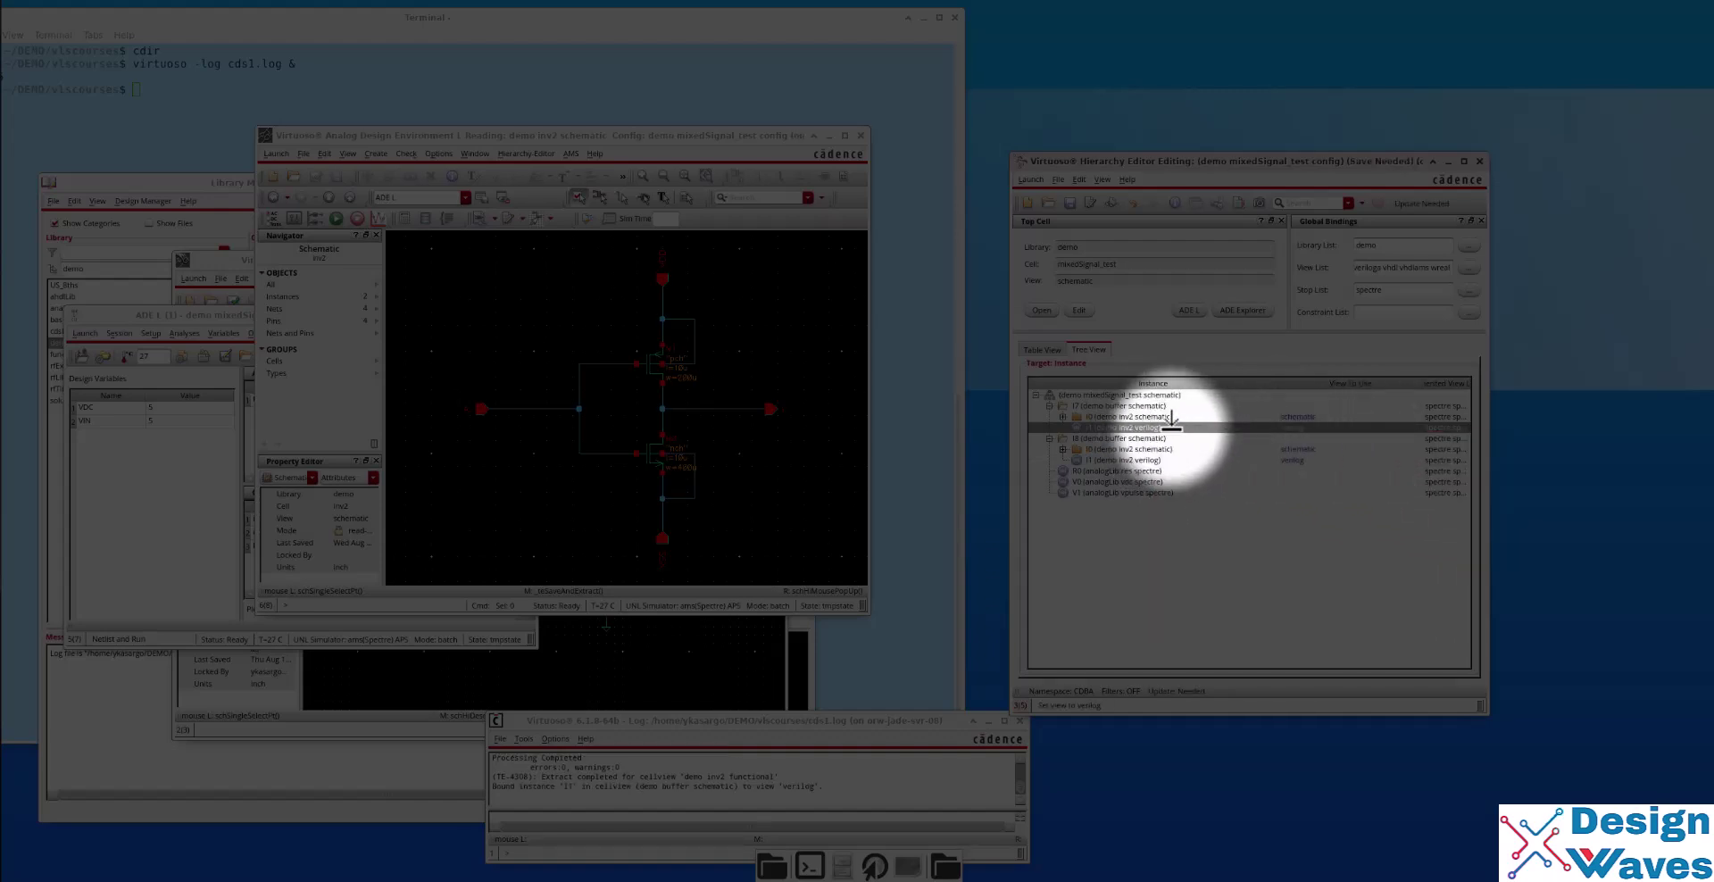
click(1232, 468)
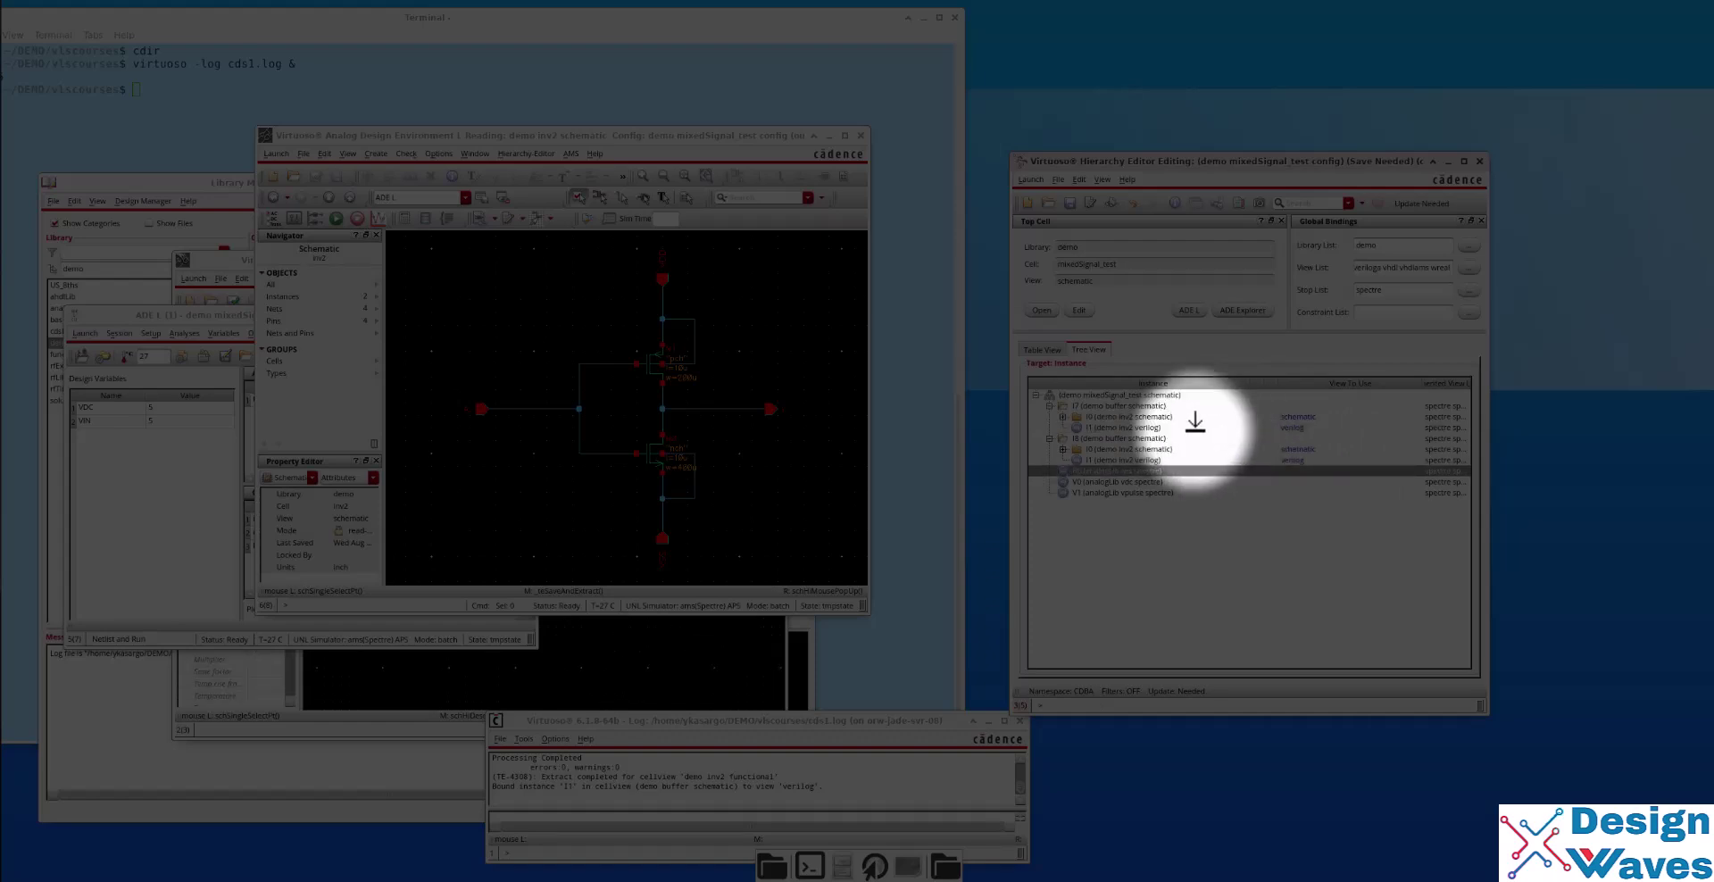
Update the hierarchy, saving the mixedSignal_test config, and switch the binding target to occurrence.
click(1237, 428)
click(1238, 200)
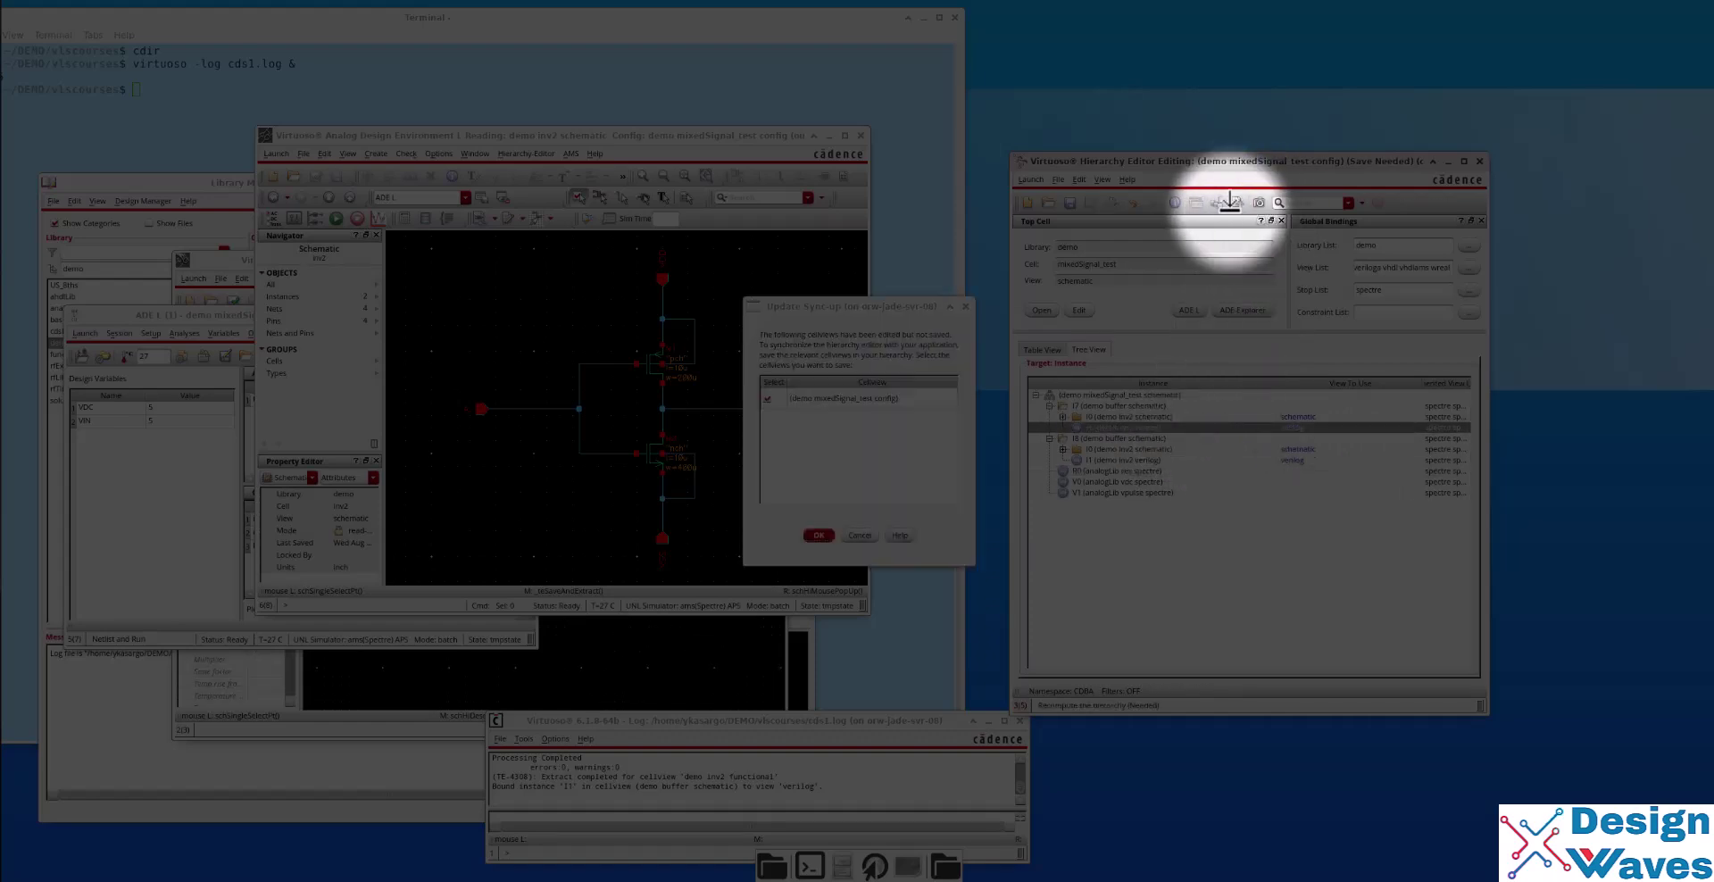
click(819, 535)
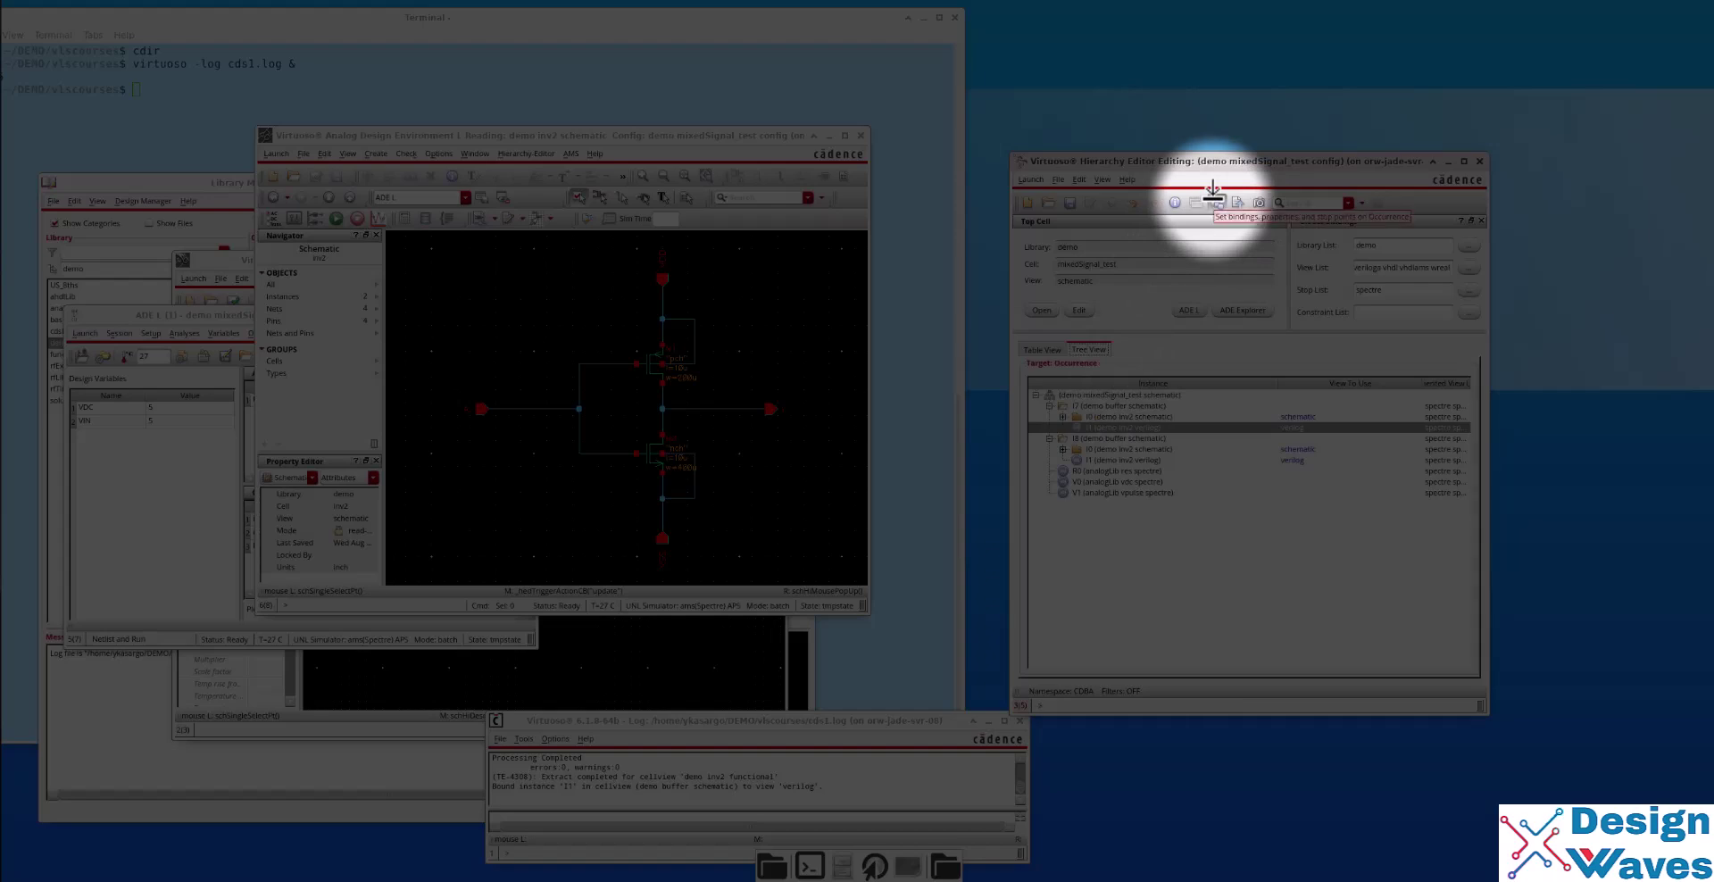
Set the occurrence view of inverter I1 inside the second buffer to systemVerilog.
right_click(1133, 426)
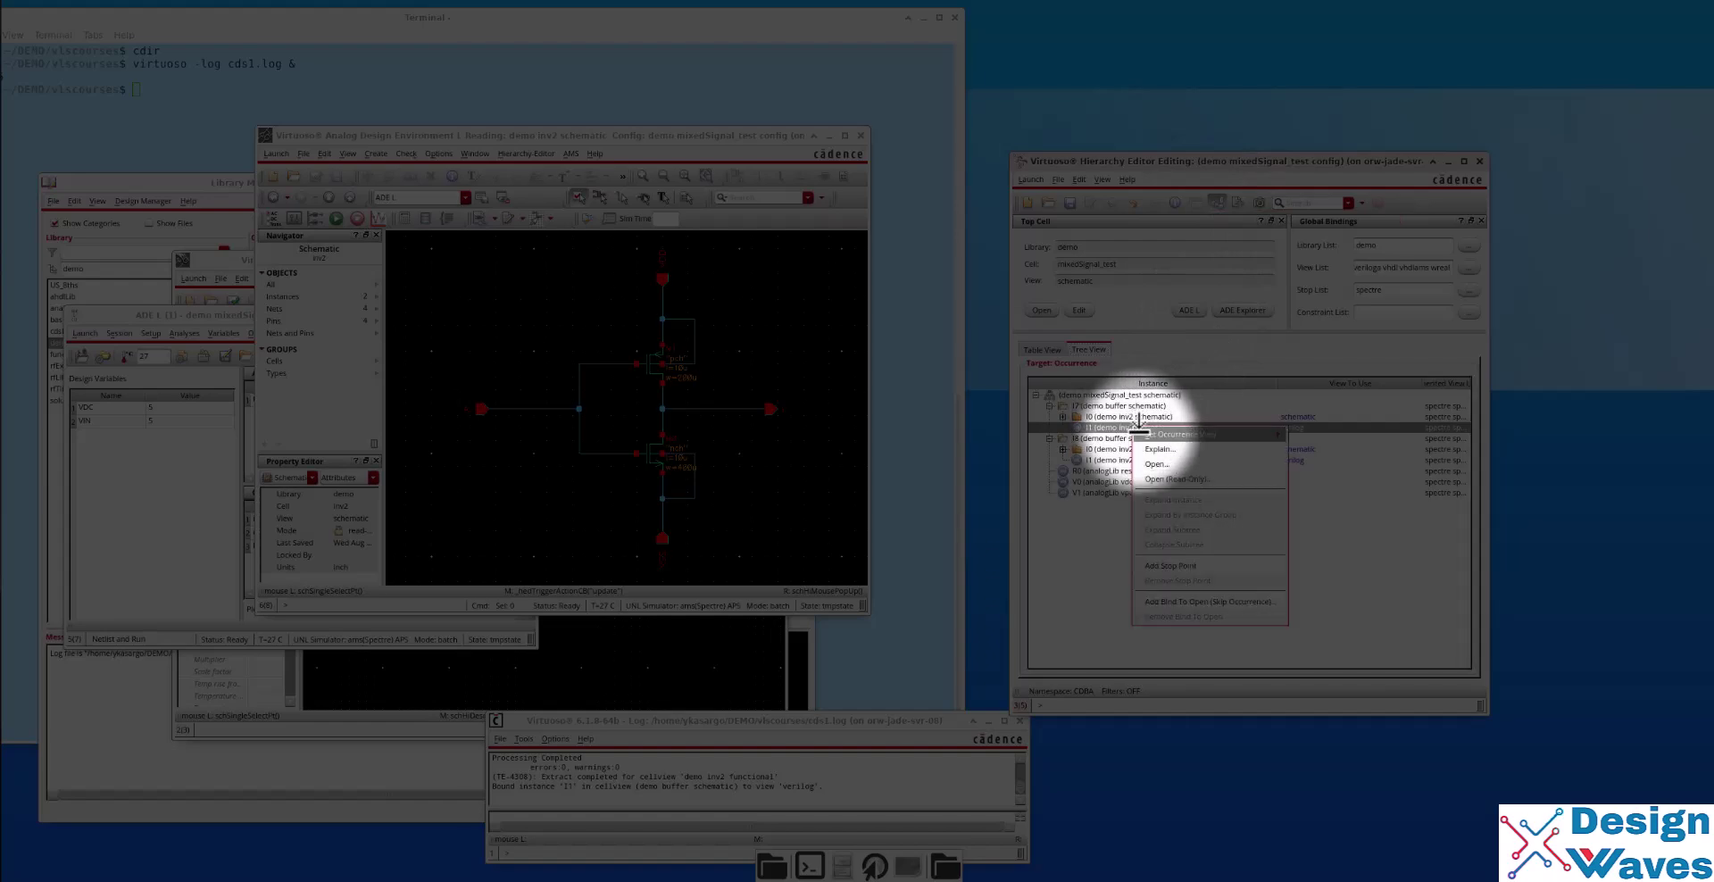
mouse_move(1161, 434)
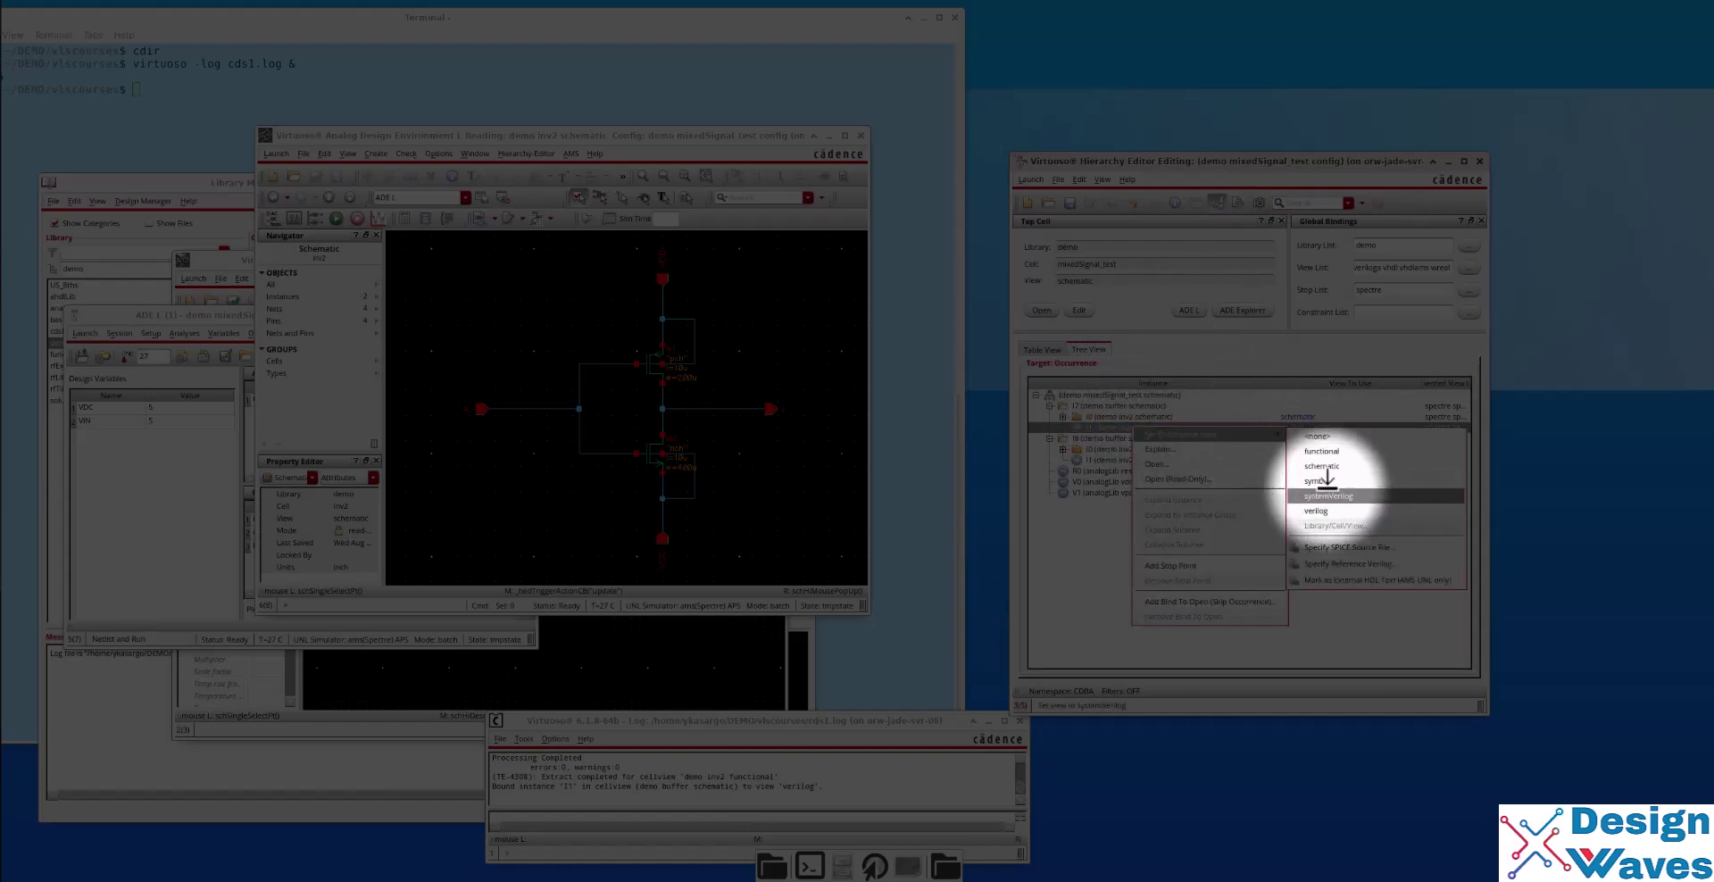
click(1094, 464)
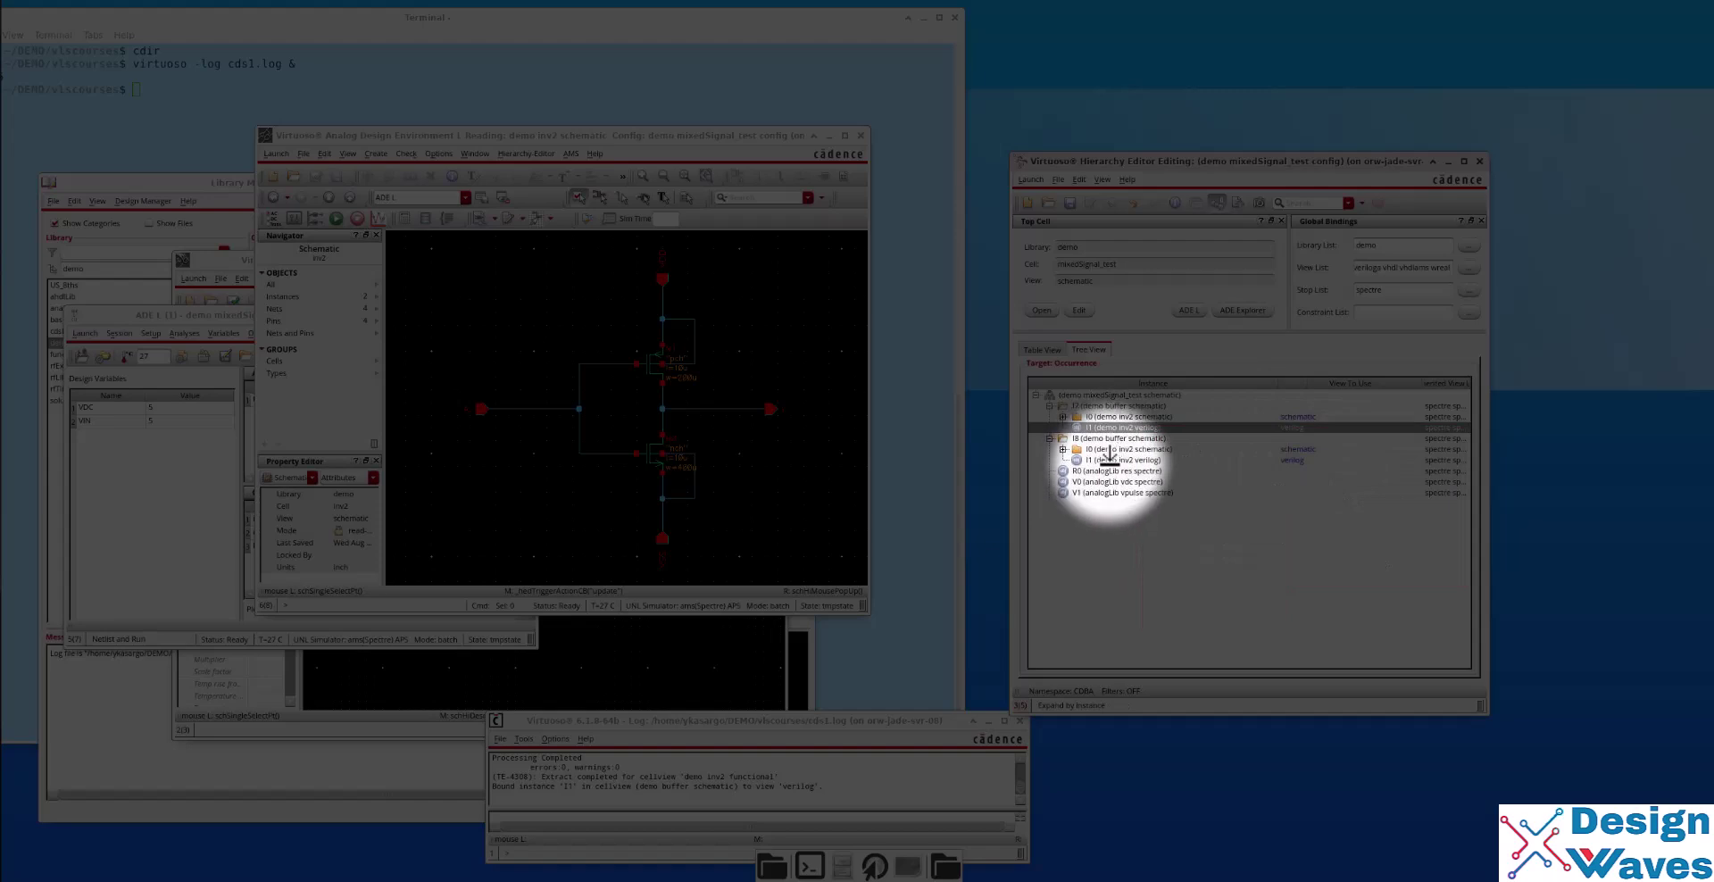
click(1105, 460)
right_click(1110, 457)
mouse_move(1132, 468)
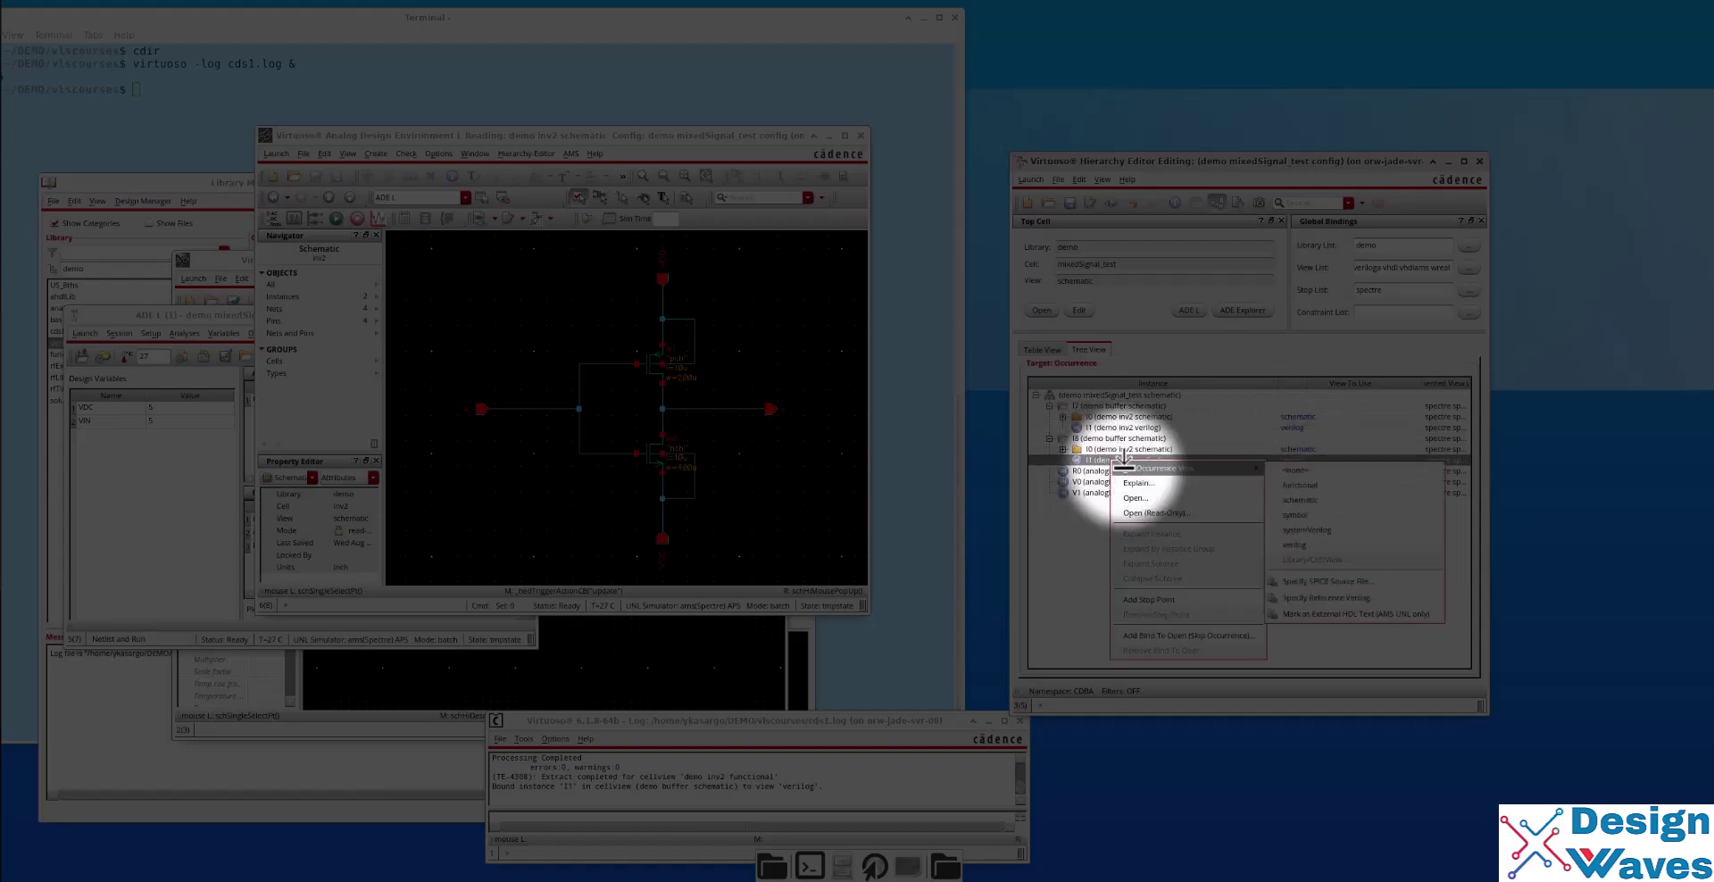
click(1312, 530)
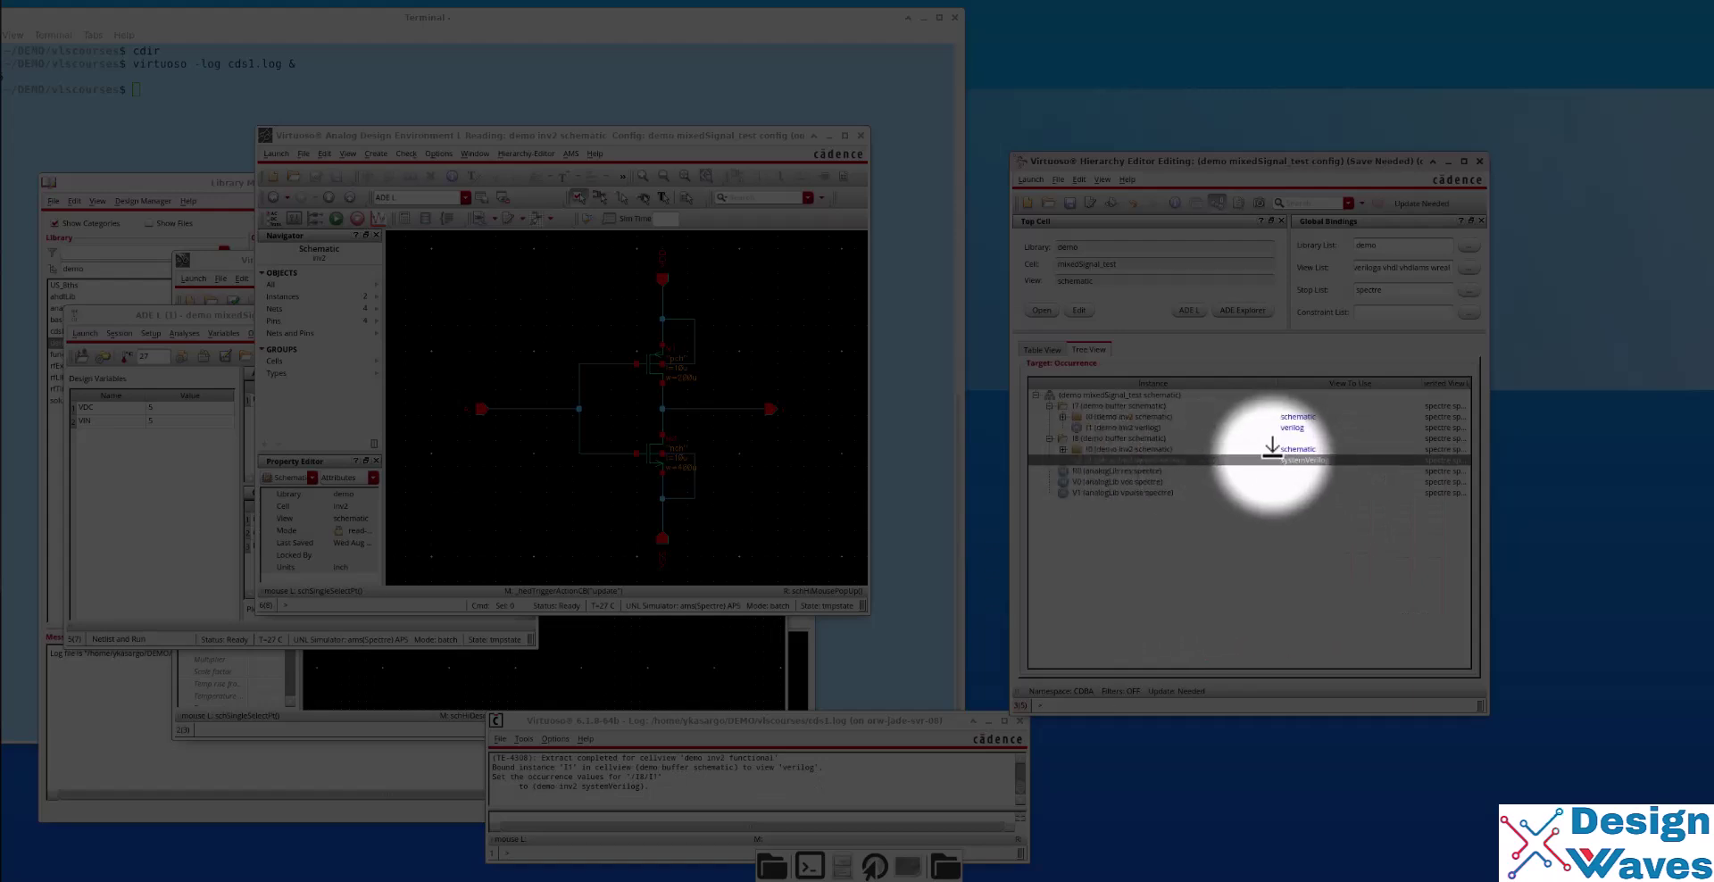
Set the occurrence view of inverter I0 inside the second buffer to functional.
click(1123, 427)
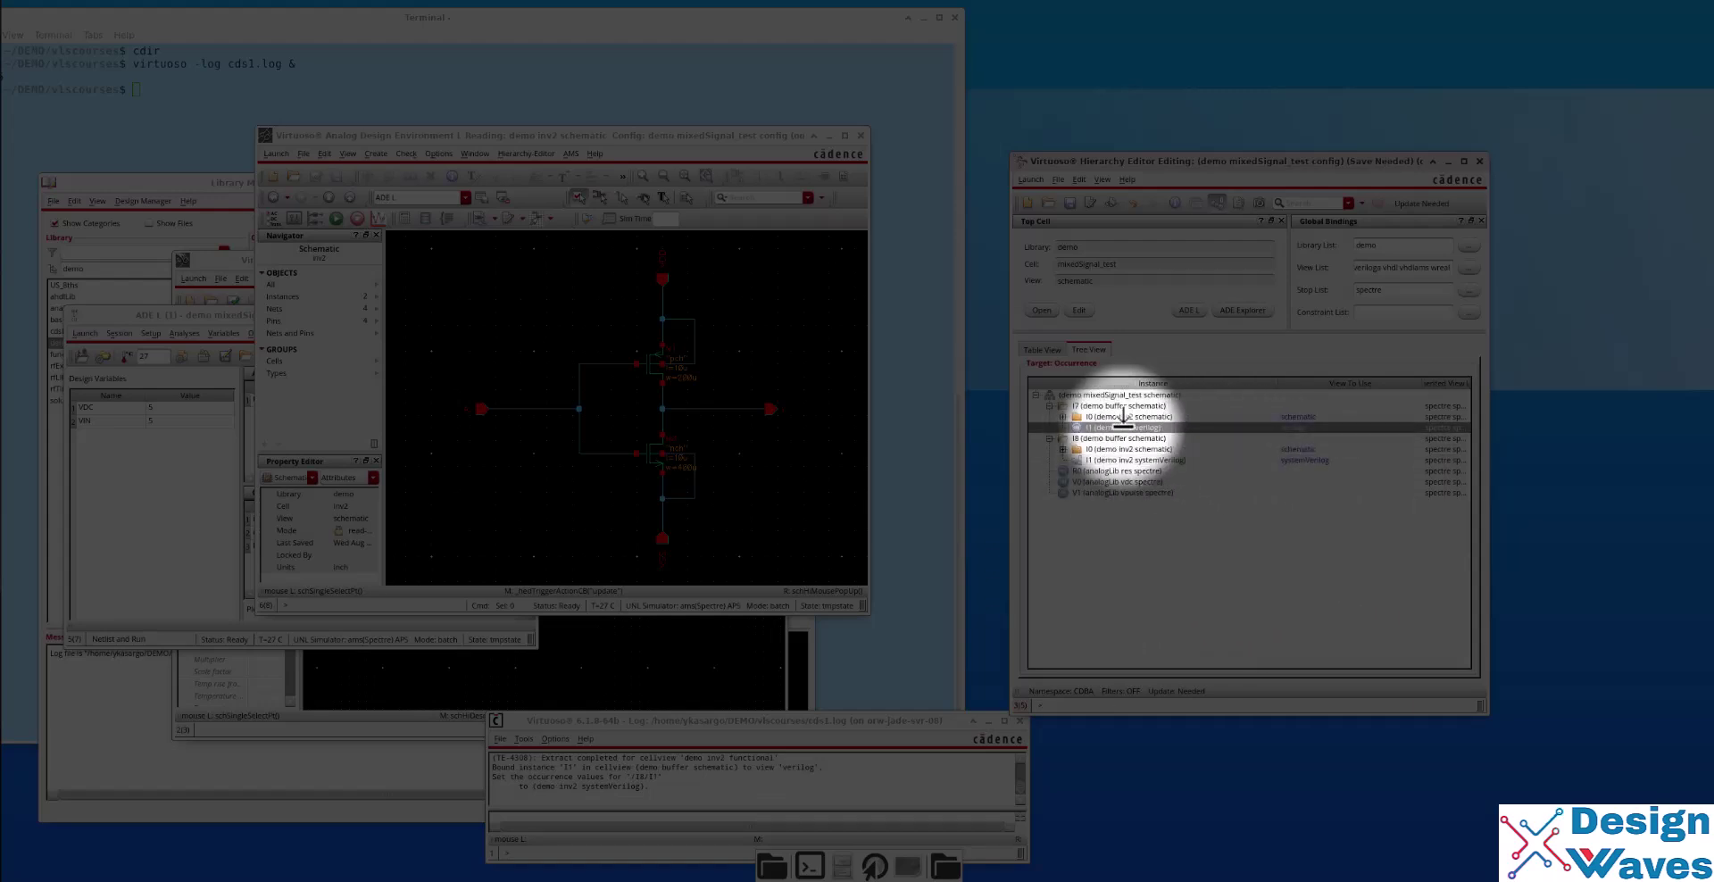
click(1123, 449)
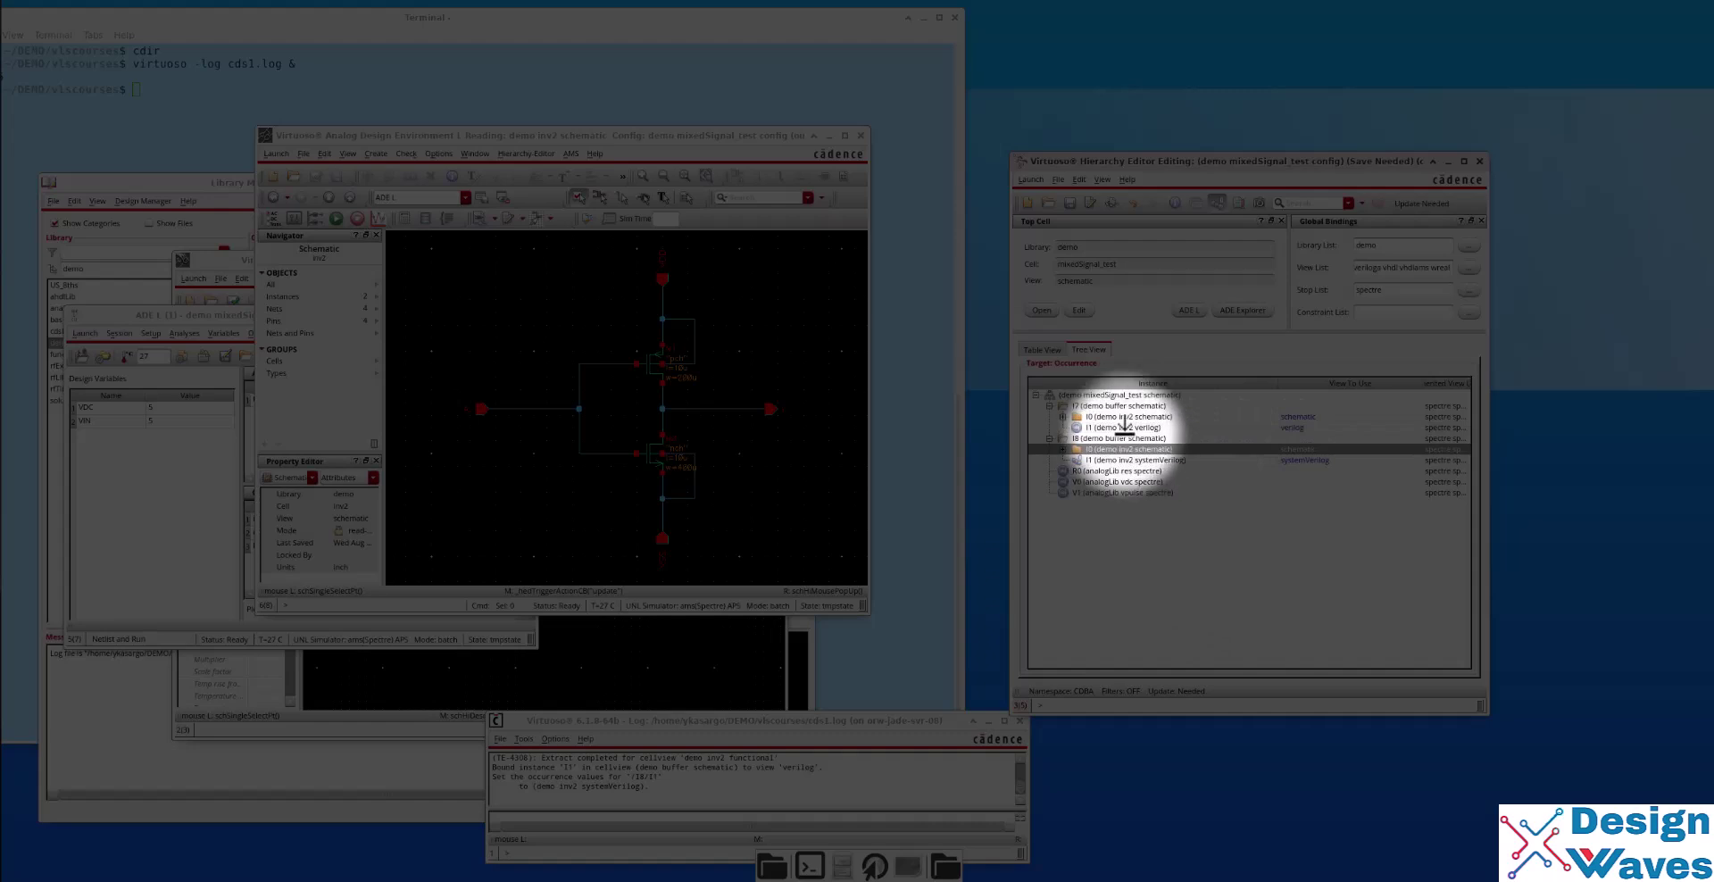
click(1121, 416)
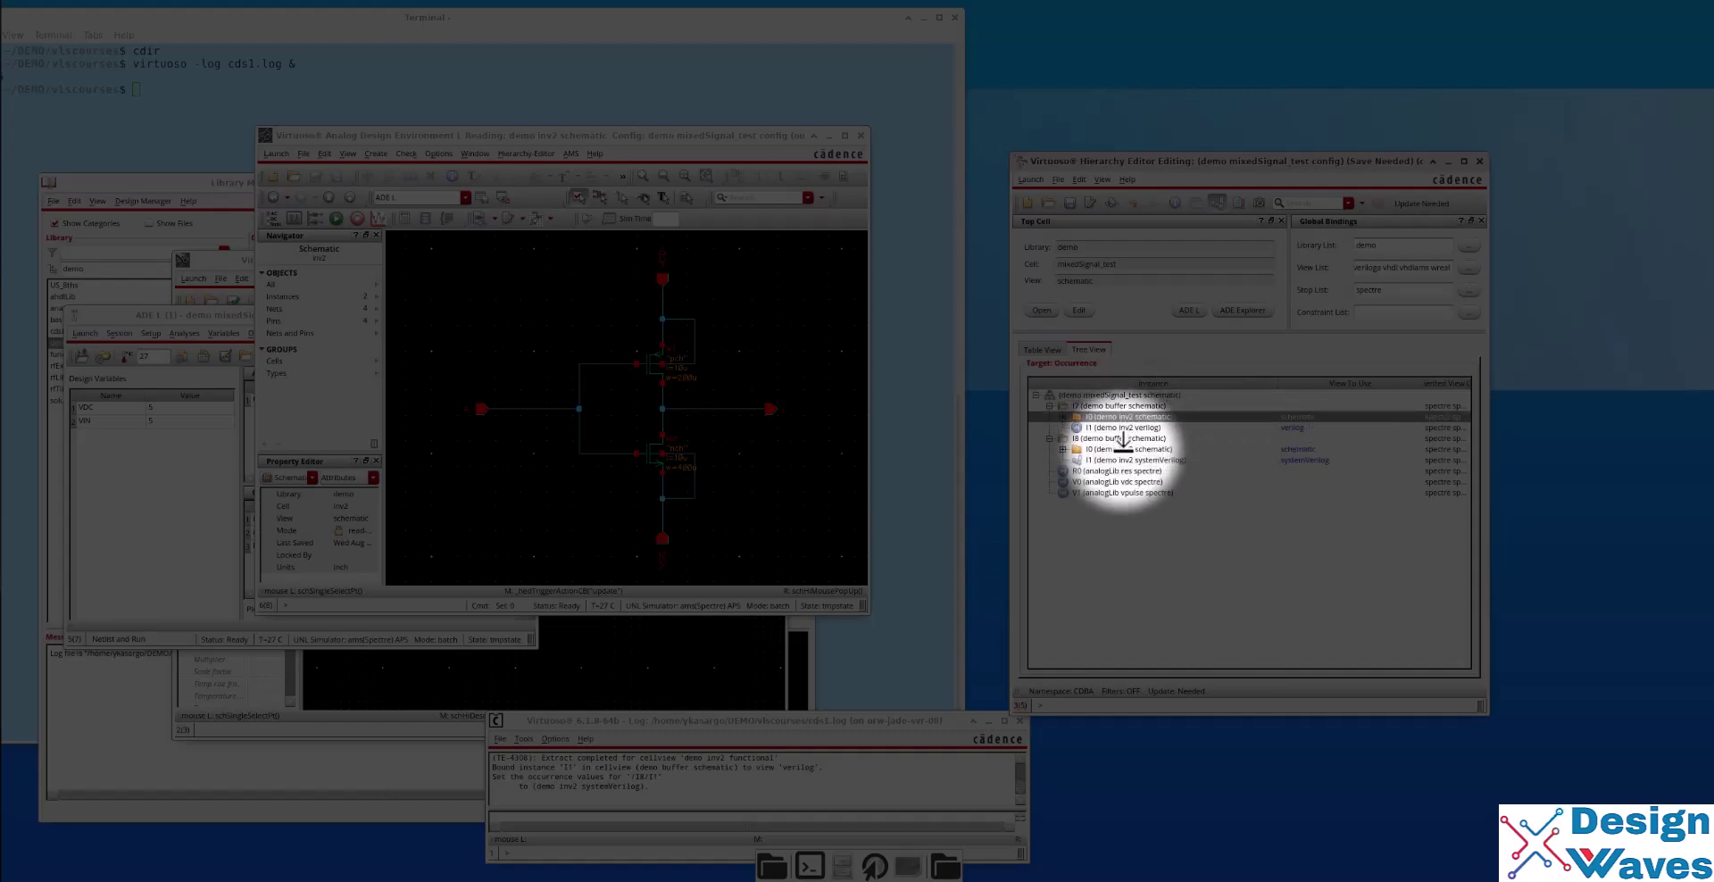
click(1122, 449)
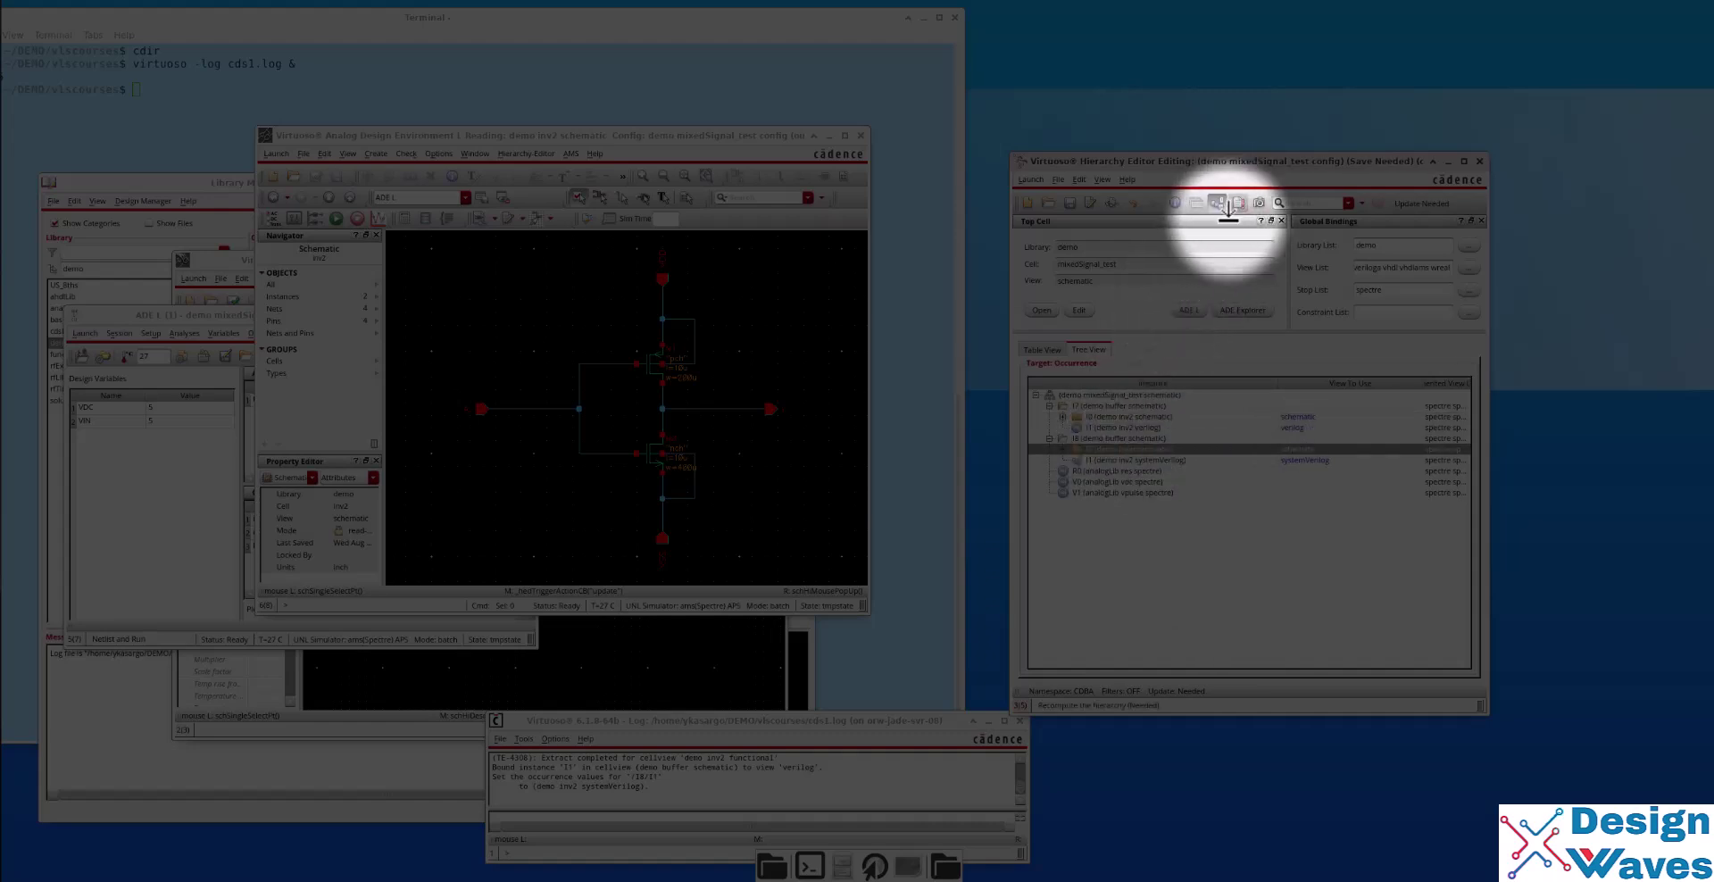
right_click(1131, 445)
mouse_move(1149, 451)
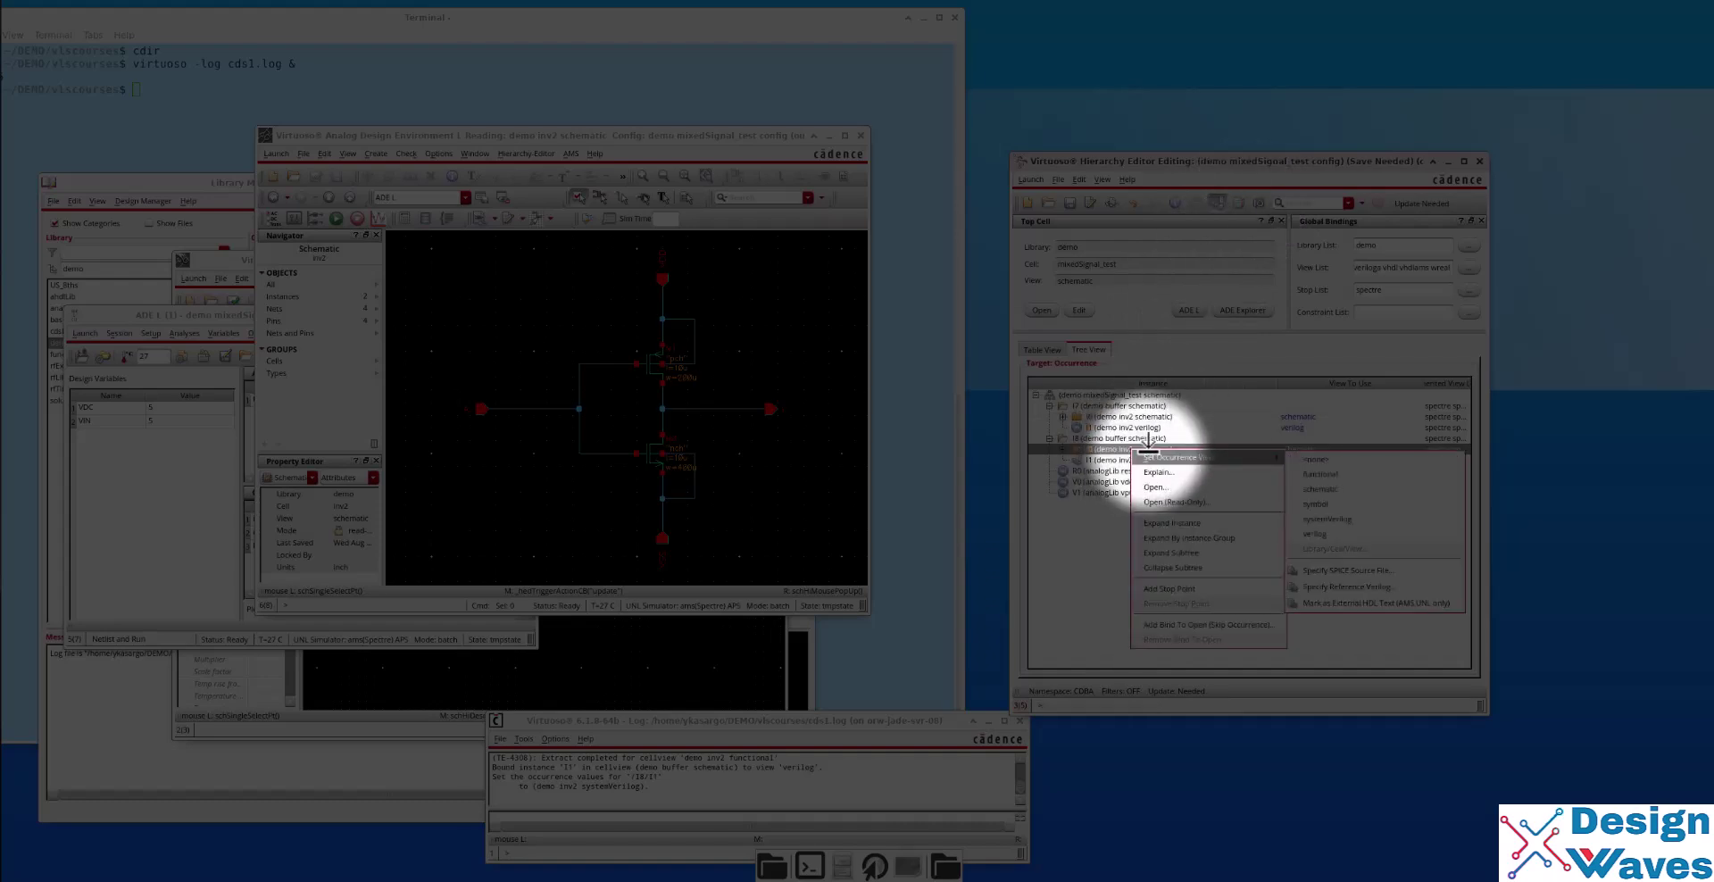
click(1320, 474)
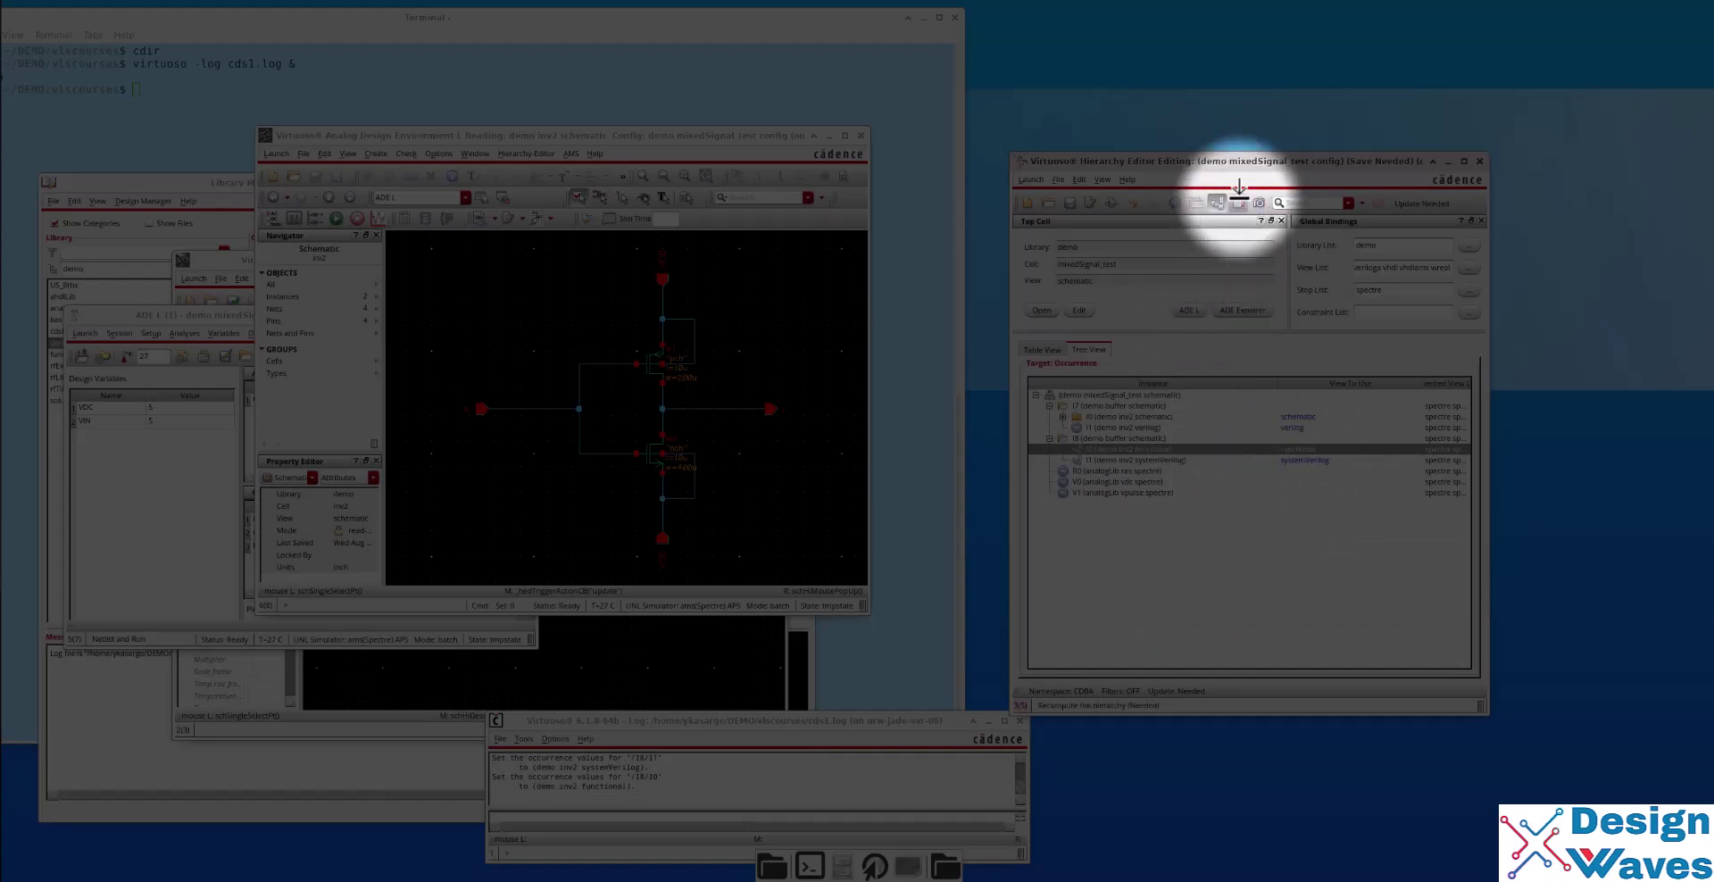
Update the hierarchy, save the mixedSignal_test config, and check the inverters' view bindings in both buffers.
click(1217, 202)
click(818, 535)
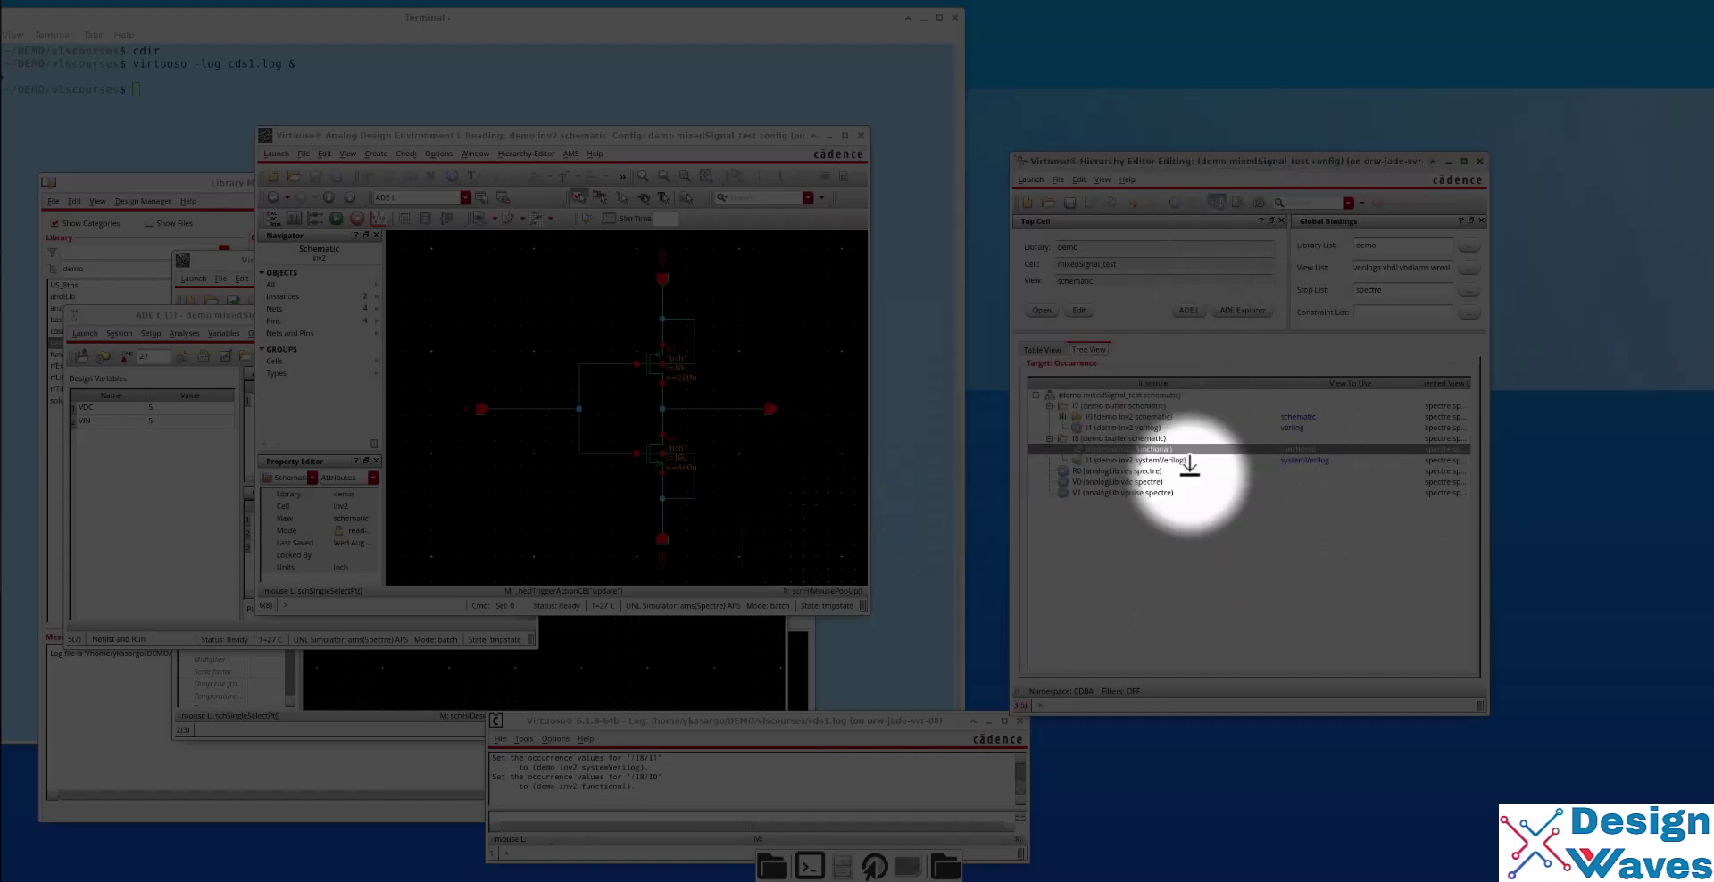
double_click(1292, 427)
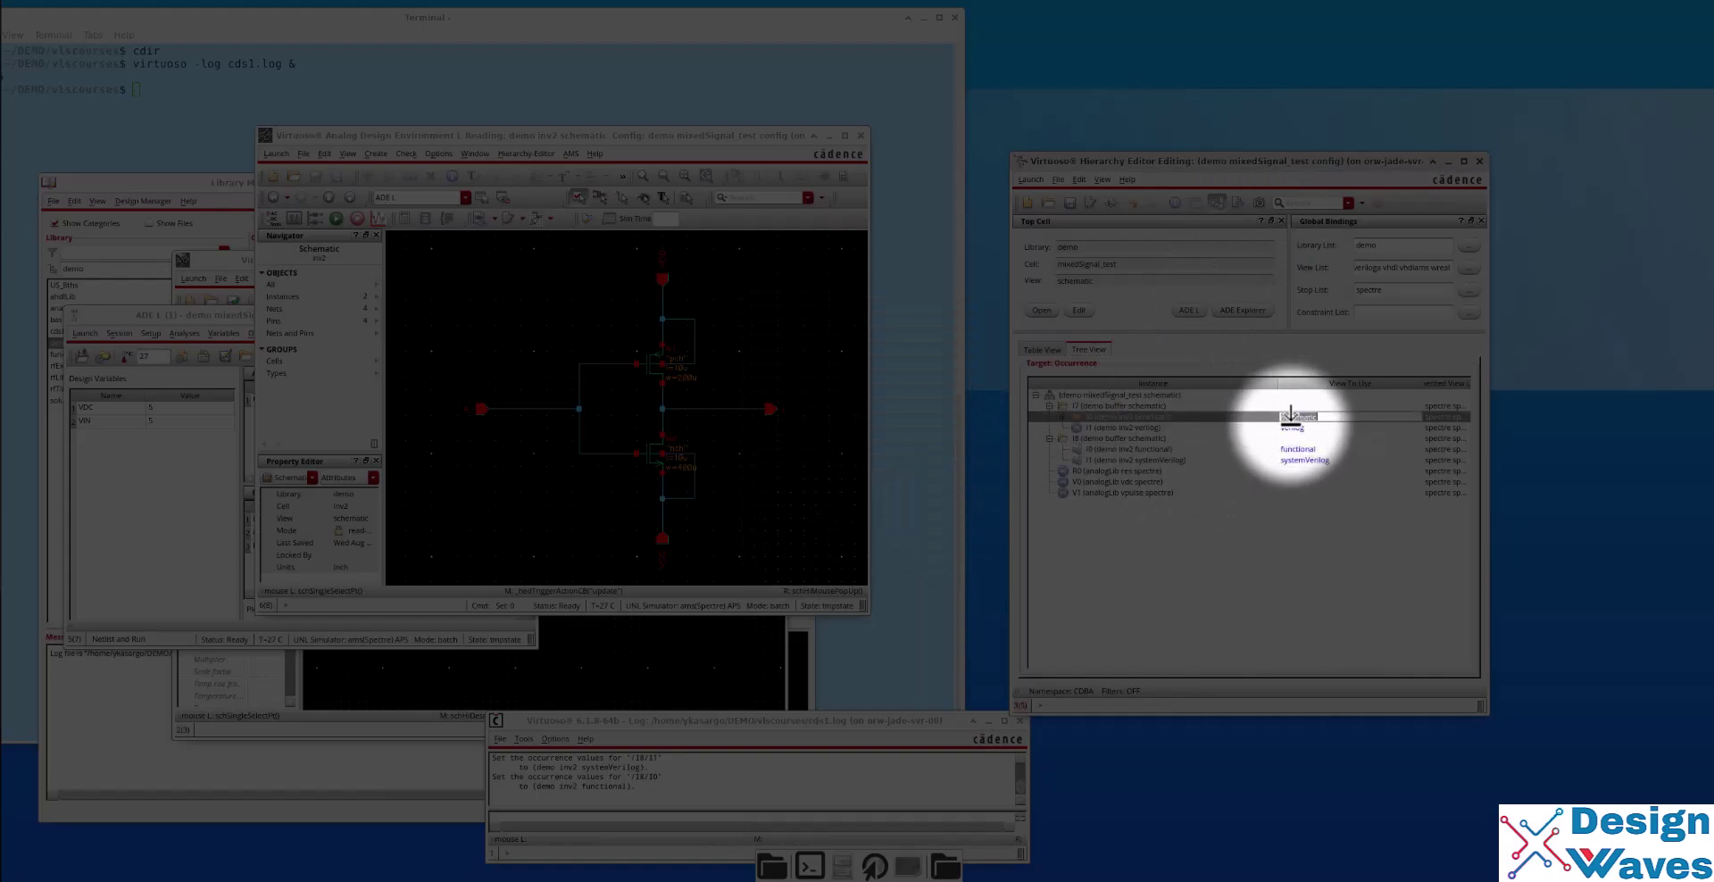
click(1300, 457)
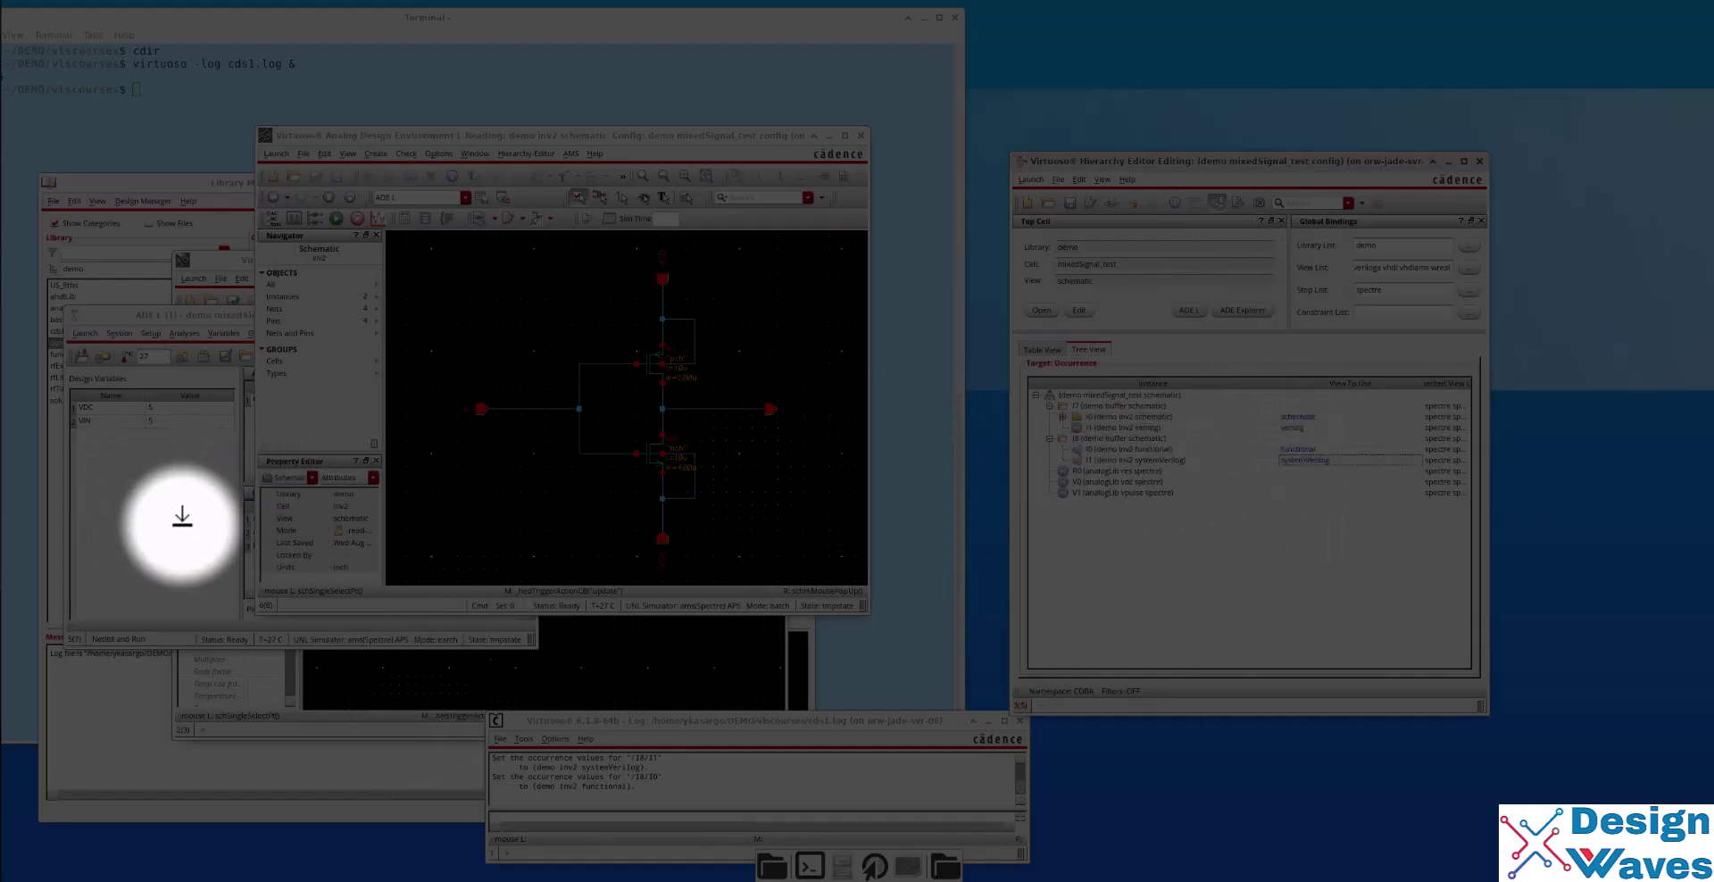
Switch to the ADE L window and recreate the simulation netlist for the mixedSignal_test config.
click(165, 371)
click(302, 333)
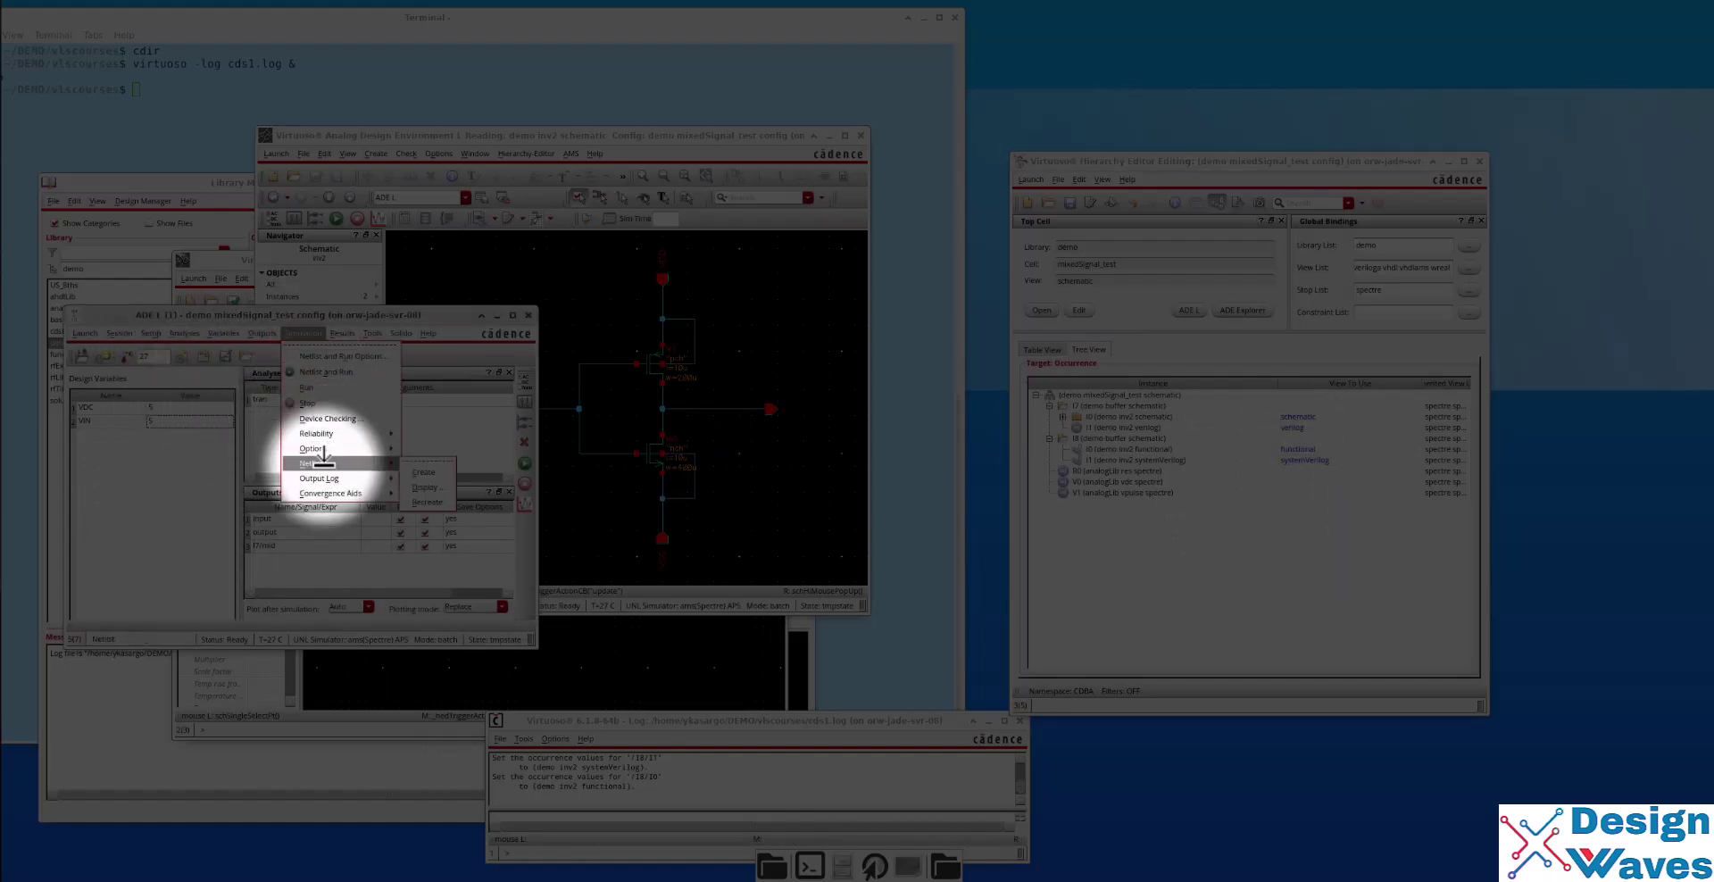
click(420, 501)
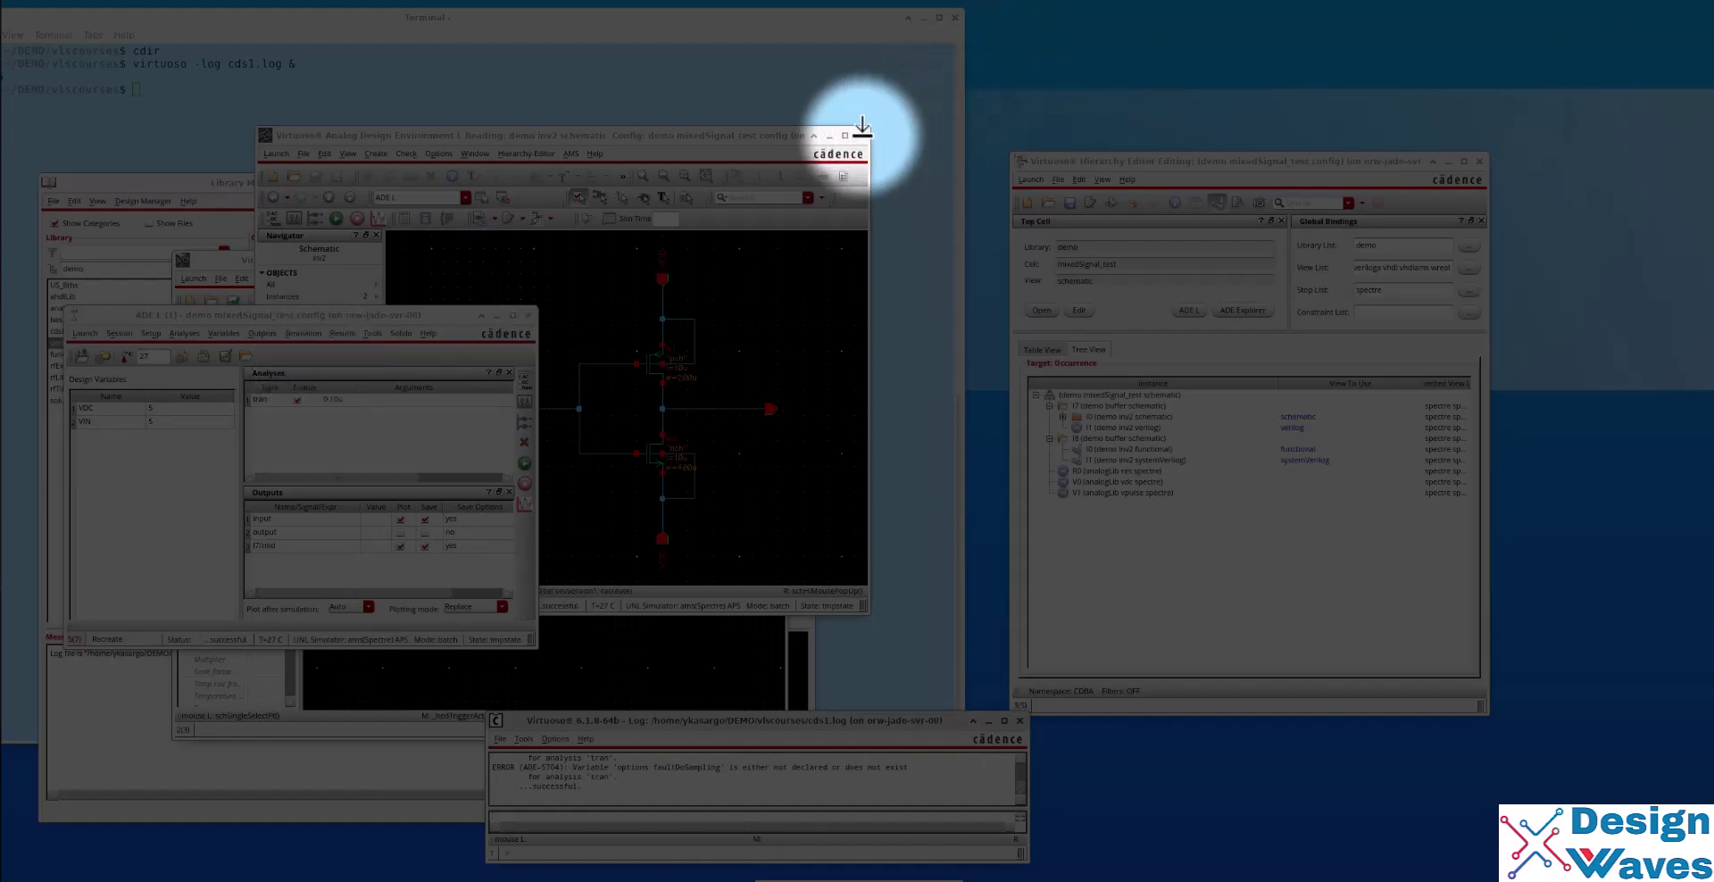
Close the inv2 schematic window and open the design selection in ADE L.
click(861, 134)
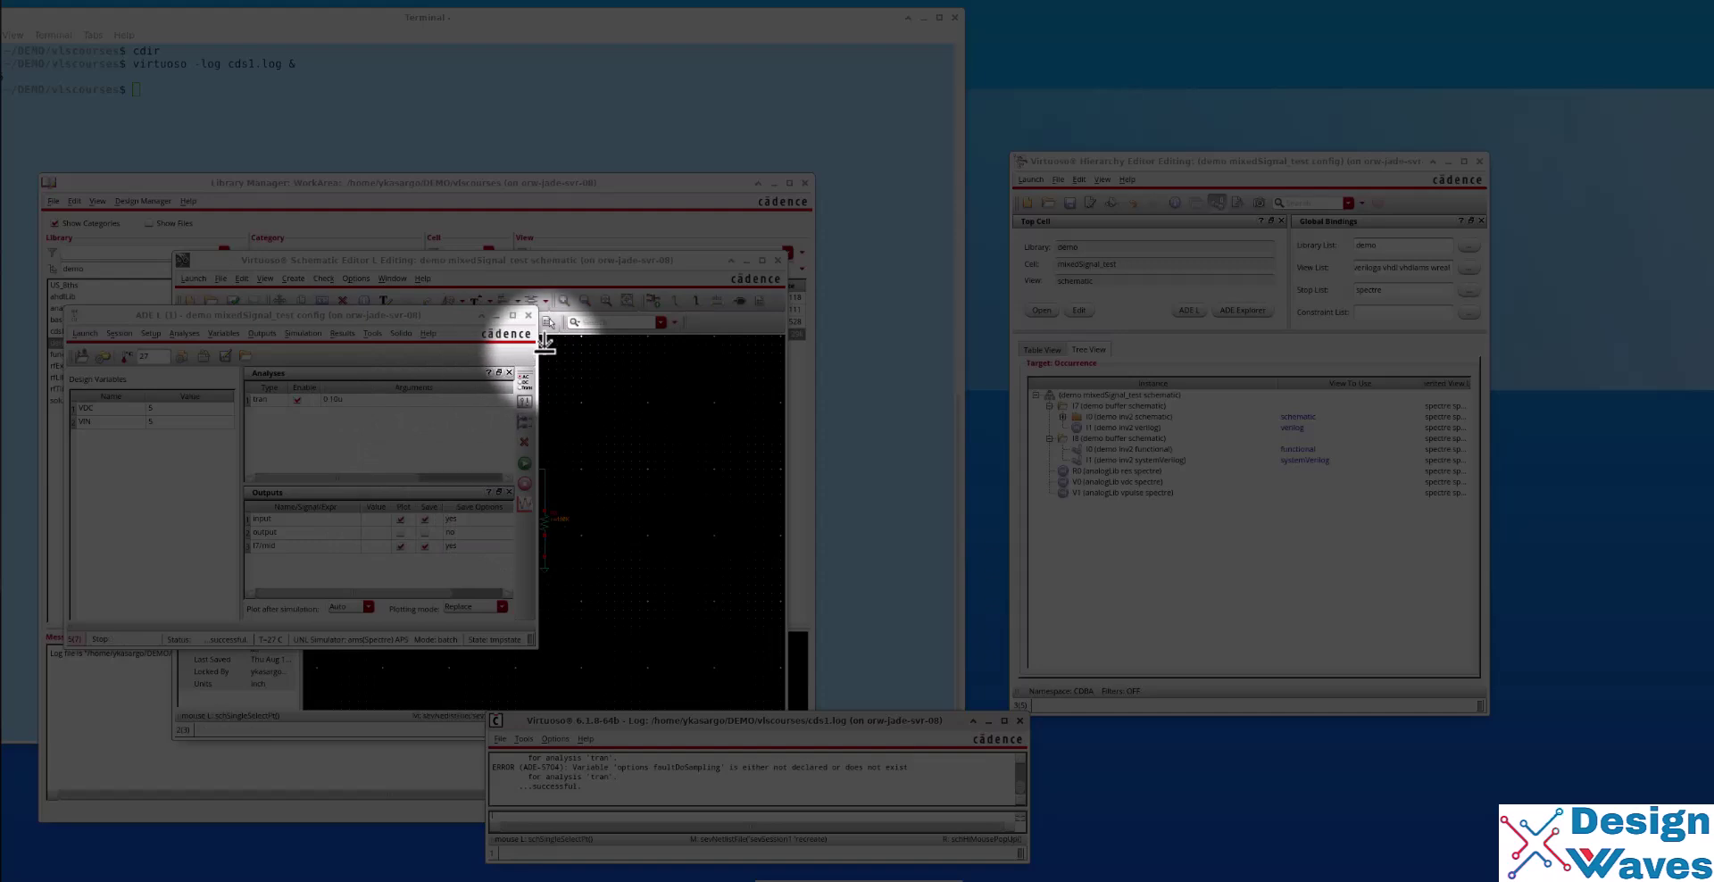
click(118, 332)
click(130, 348)
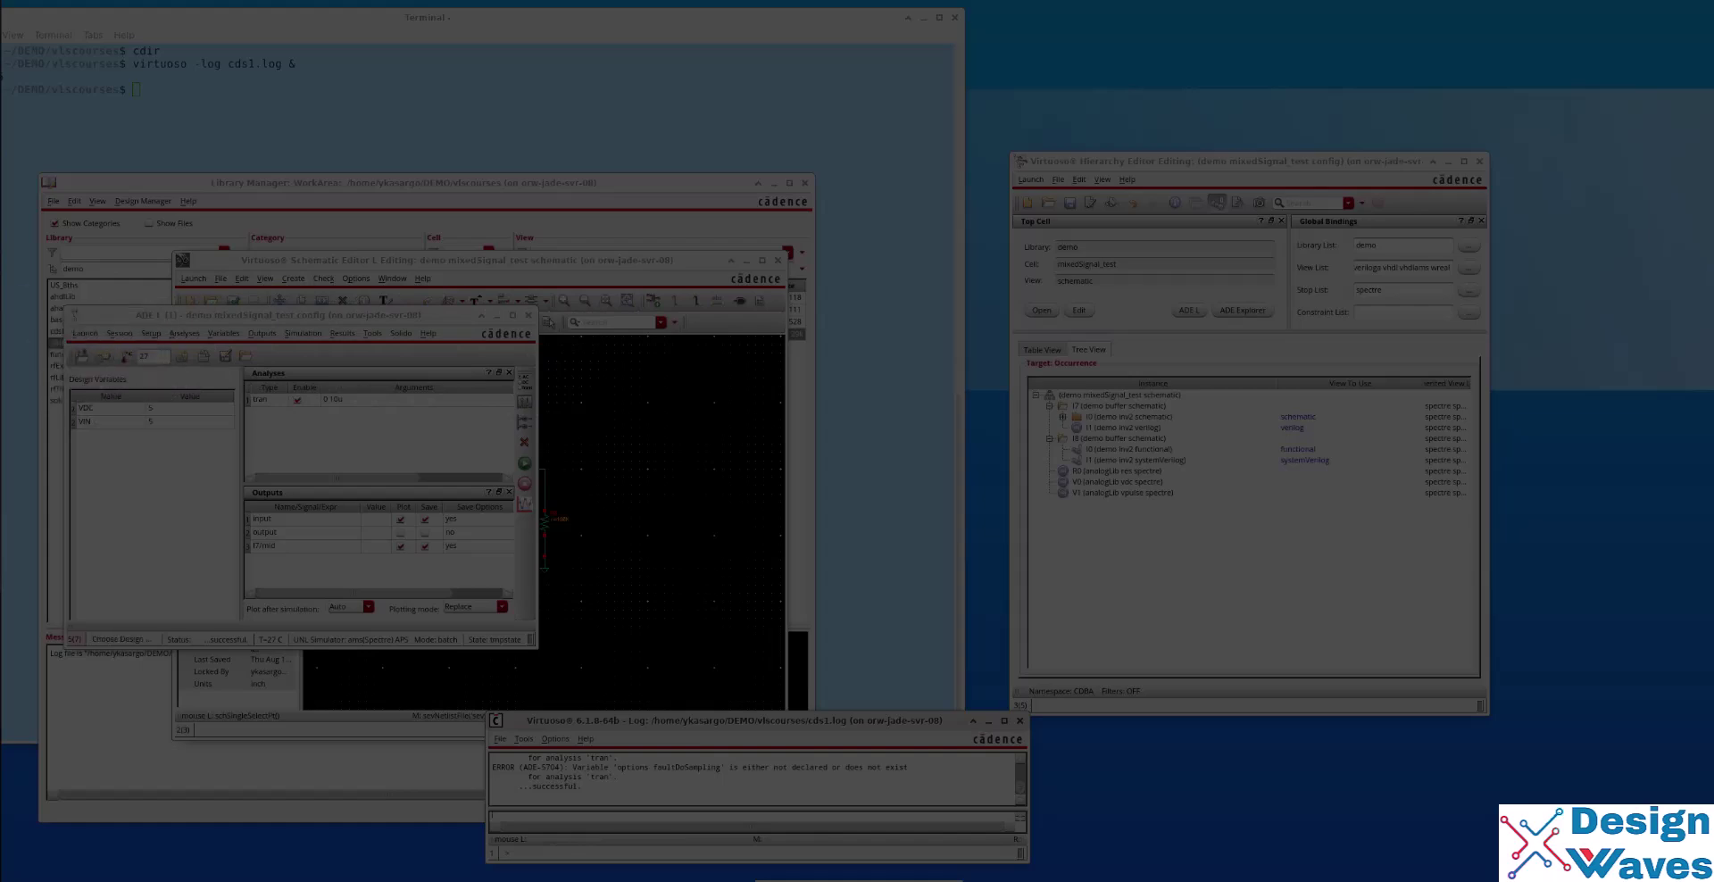